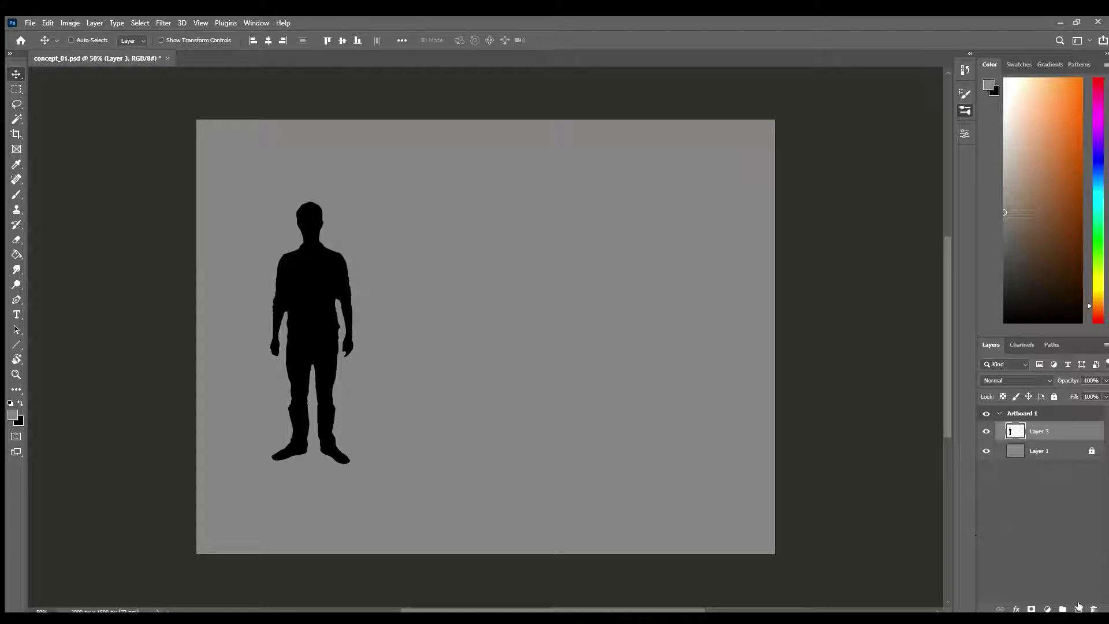
Add a new layer above the figure silhouette and set the brush colour to black.
click(1078, 608)
key(b)
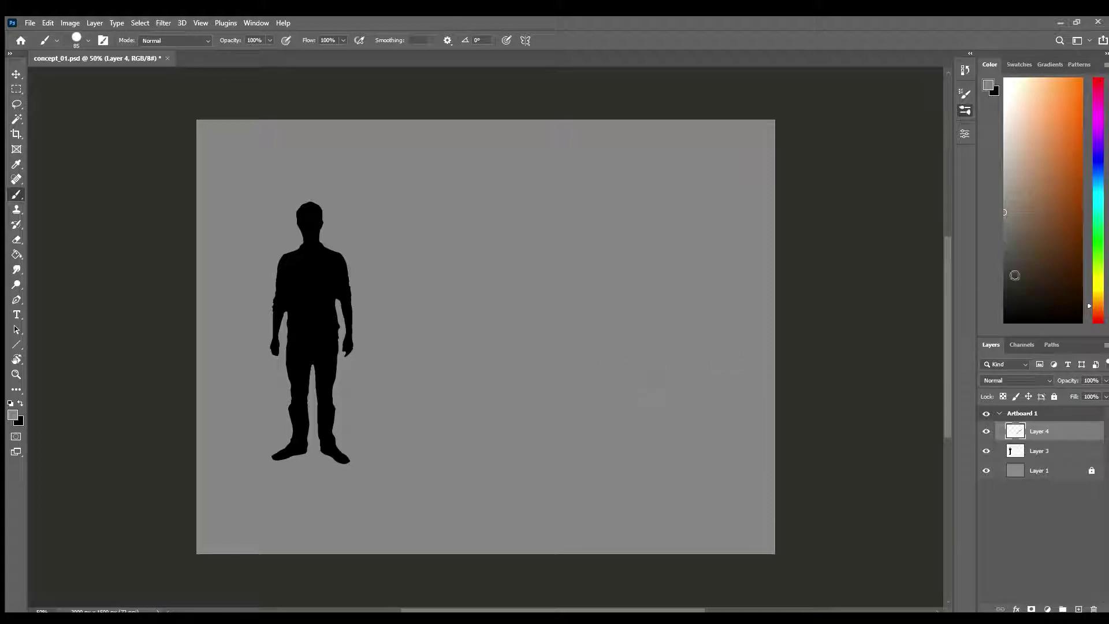
drag(1014, 276, 1005, 321)
drag(462, 424, 644, 289)
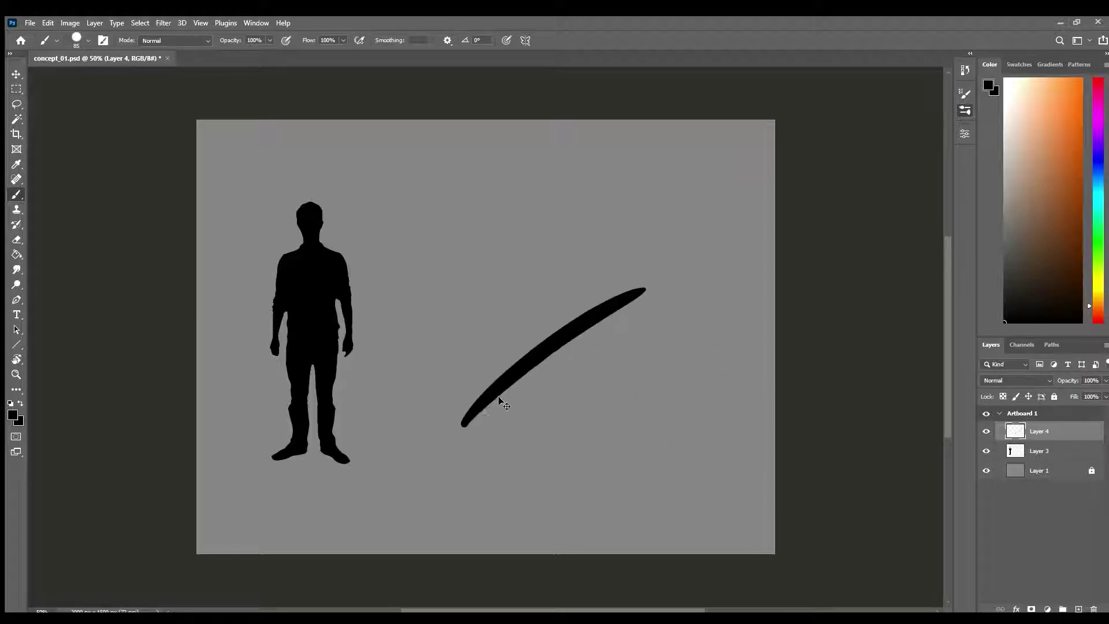
key(ctrl+z)
Reduce the brush size to 24 and paint a raised pad on the figure's left-hand shoulder and a fuller jaw edge.
scroll(369, 265, up, 2)
drag(413, 324, 566, 391)
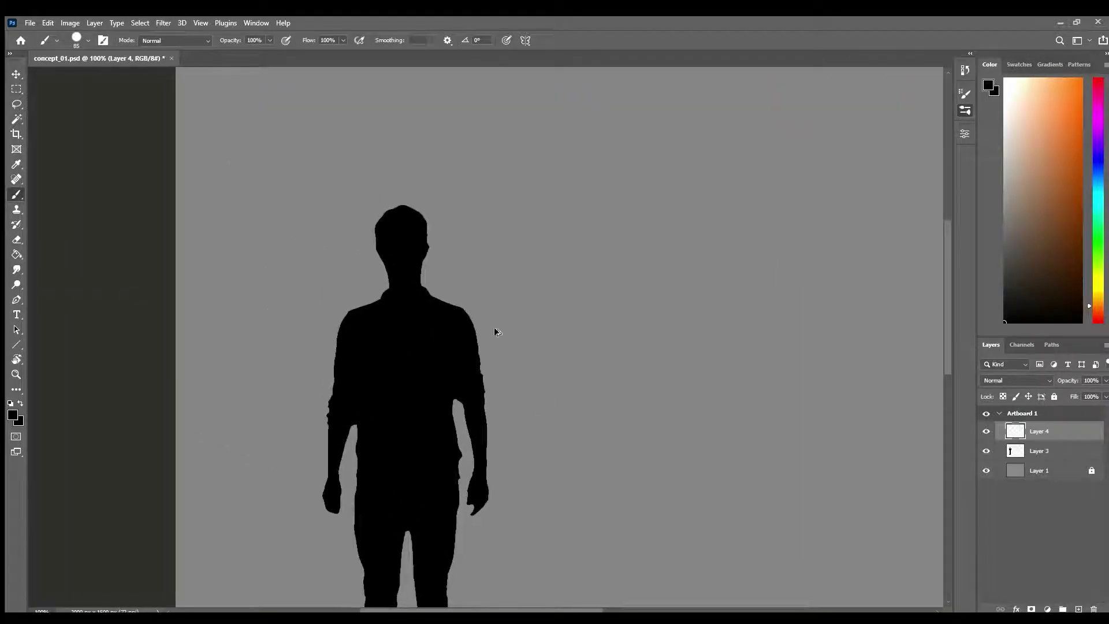
alt+right_click(495, 329)
mouse_move(378, 306)
mouse_down()
mouse_move(349, 319)
mouse_move(341, 351)
mouse_up()
key(ctrl+z)
drag(345, 308, 374, 309)
click(389, 267)
drag(424, 243, 421, 258)
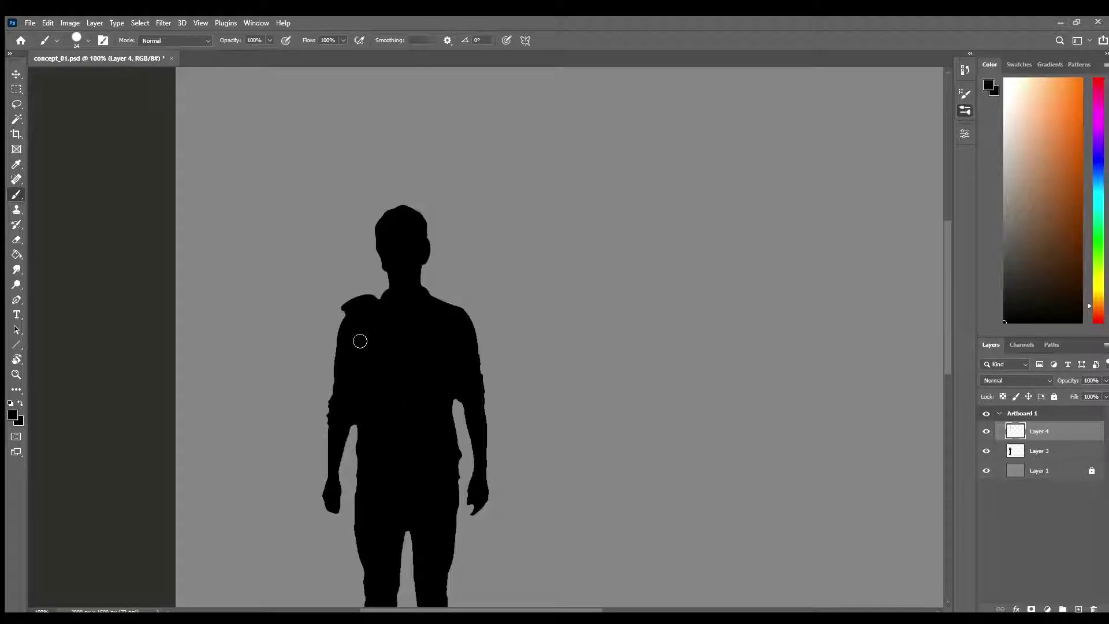
Paint the opposite shoulder pad and bulky arm gear, including elbow and wrist guards on the figure's left-hand arm.
drag(326, 397, 326, 416)
drag(341, 364, 337, 362)
drag(445, 295, 466, 312)
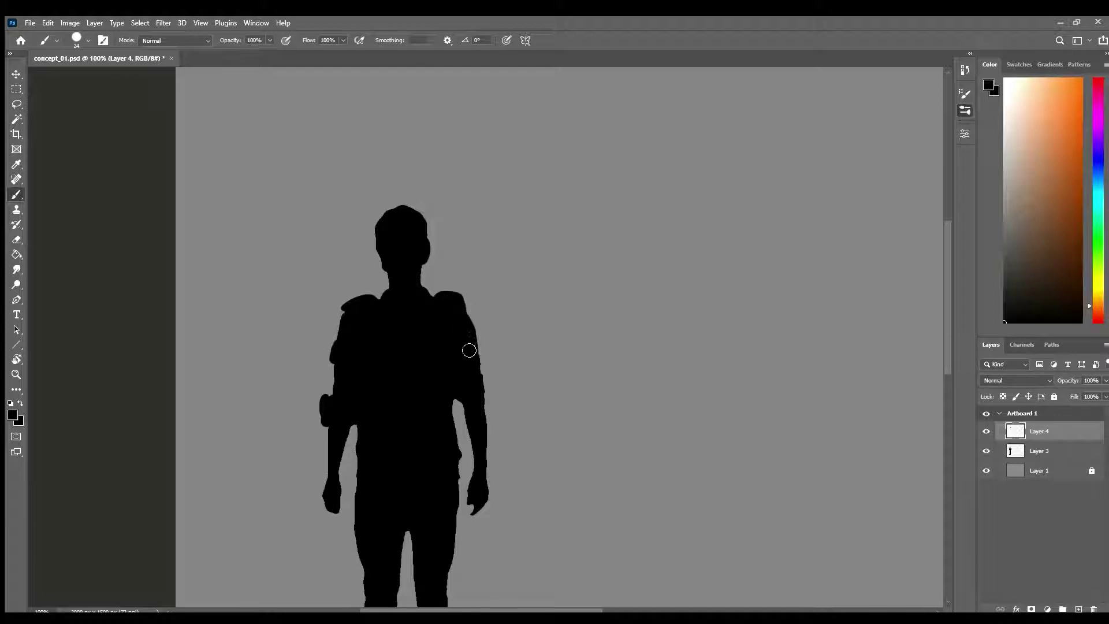
drag(458, 405, 455, 425)
drag(331, 468, 338, 420)
Enlarge the head outline into a rounded, helmet-like shape and paint a thick collar around the neck.
mouse_move(379, 230)
mouse_down()
mouse_move(394, 211)
mouse_move(420, 210)
mouse_move(431, 240)
mouse_move(381, 250)
mouse_up()
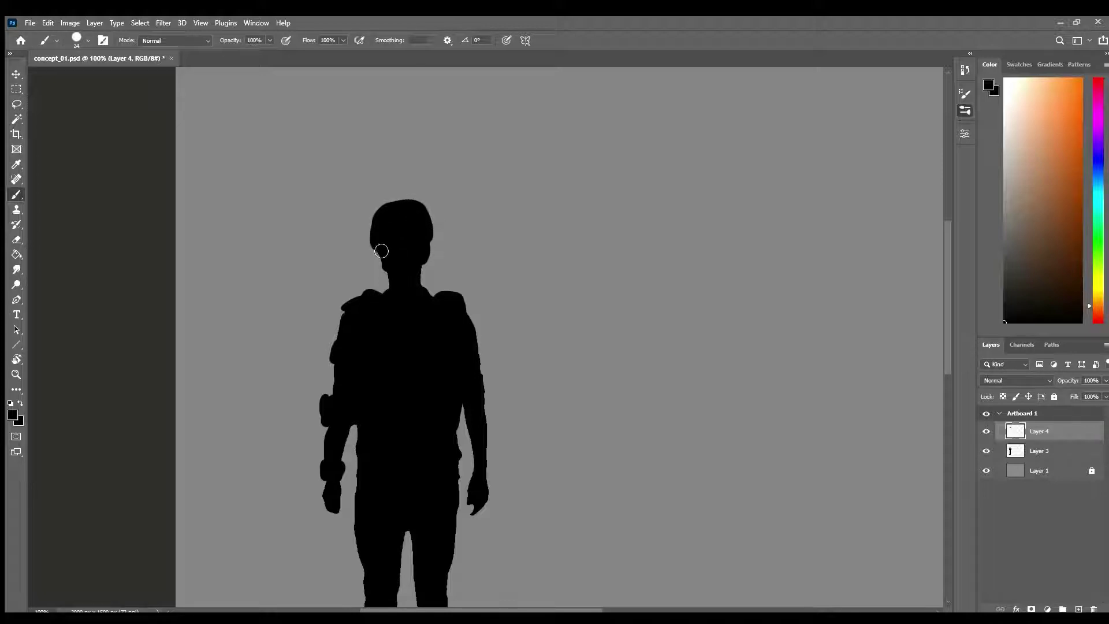
mouse_move(393, 290)
mouse_down()
mouse_move(383, 287)
mouse_move(437, 294)
mouse_up()
drag(429, 218, 432, 247)
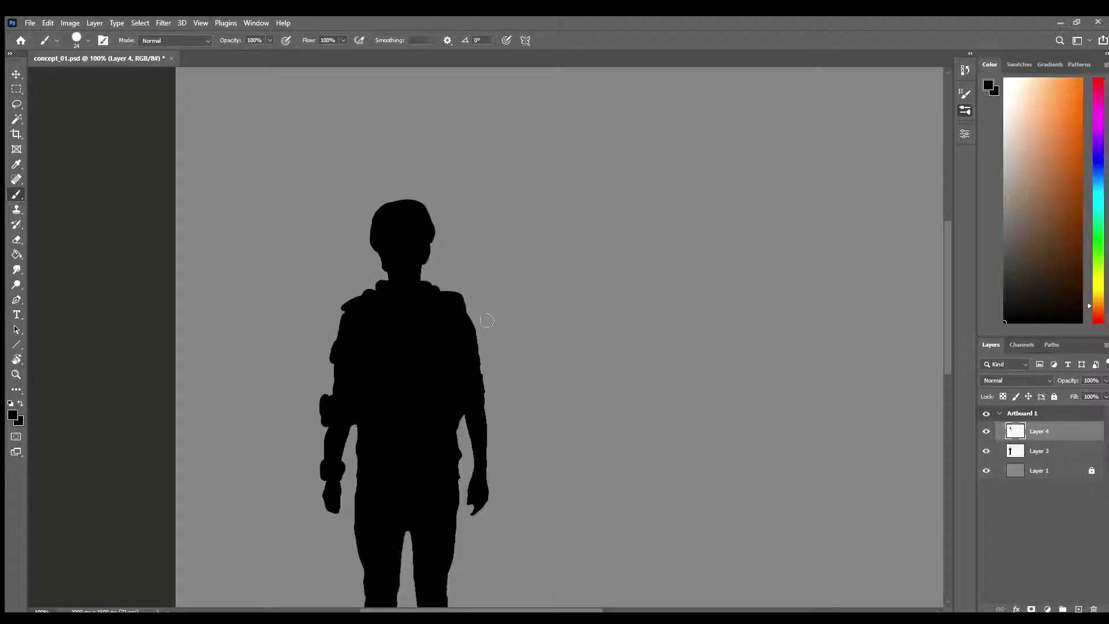
Thicken the figure's right-hand sleeve from shoulder to elbow and paint a band around that wrist.
drag(466, 300, 486, 371)
drag(479, 467, 484, 471)
drag(484, 370, 483, 416)
Paint a thicker lower leg and a holster shape on the thigh of the figure's left-hand leg.
scroll(535, 330, down, 3)
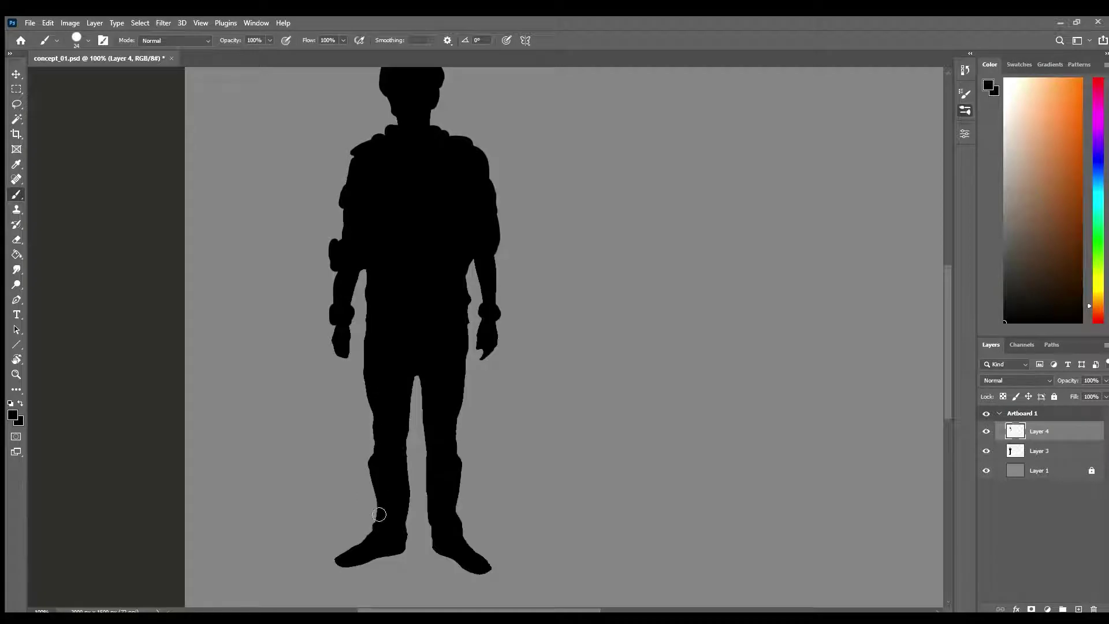
drag(375, 486, 382, 525)
drag(368, 375, 370, 424)
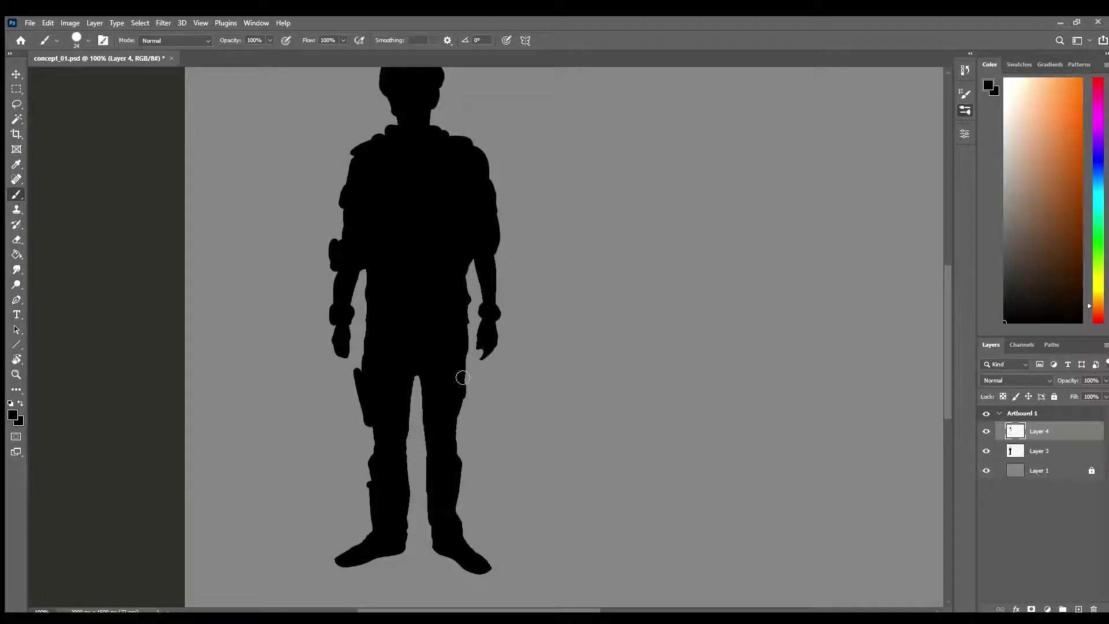
Extend the right-hand sleeve down to the elbow with a squared-off cuff.
scroll(479, 340, up, 2)
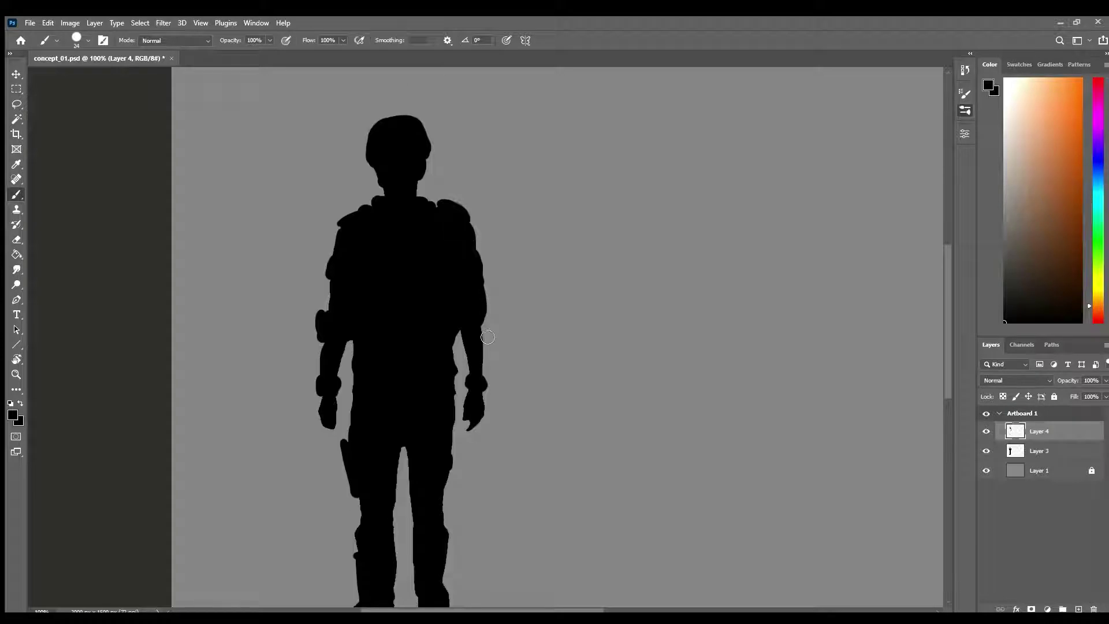
mouse_move(479, 345)
mouse_down()
mouse_move(477, 462)
mouse_move(370, 324)
mouse_move(475, 291)
mouse_move(486, 336)
mouse_move(462, 339)
mouse_up()
key(ctrl+z)
key(ctrl+z)
scroll(496, 411, down, 2)
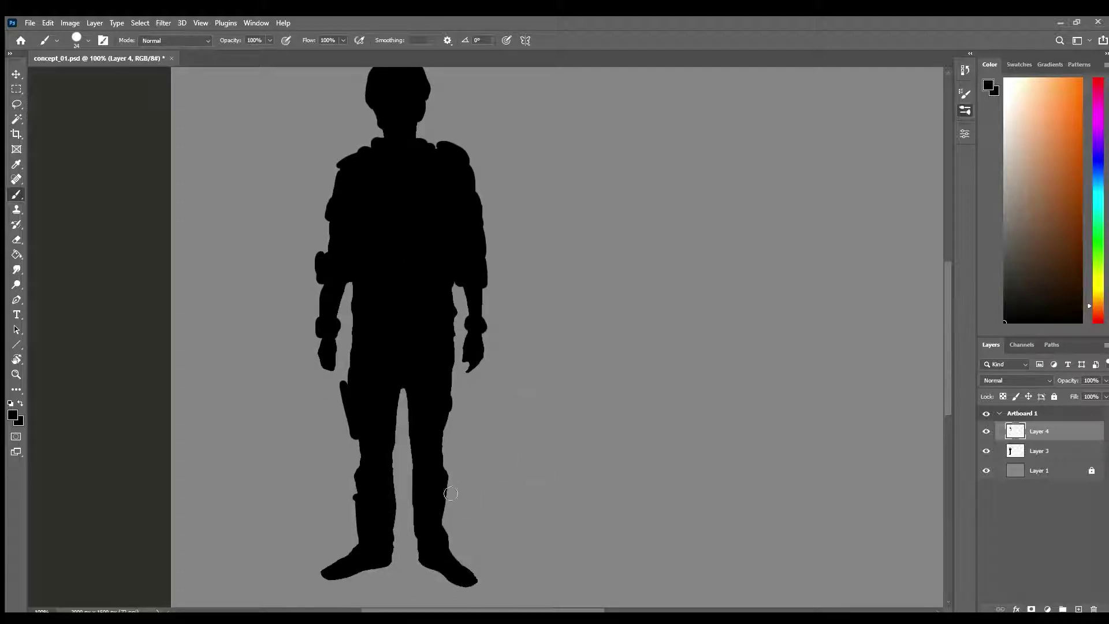
Paint a knee pad, shin guard and thigh pocket on the right-hand leg, and build up both shoes.
drag(451, 493, 449, 527)
drag(411, 456, 412, 487)
drag(453, 376, 454, 425)
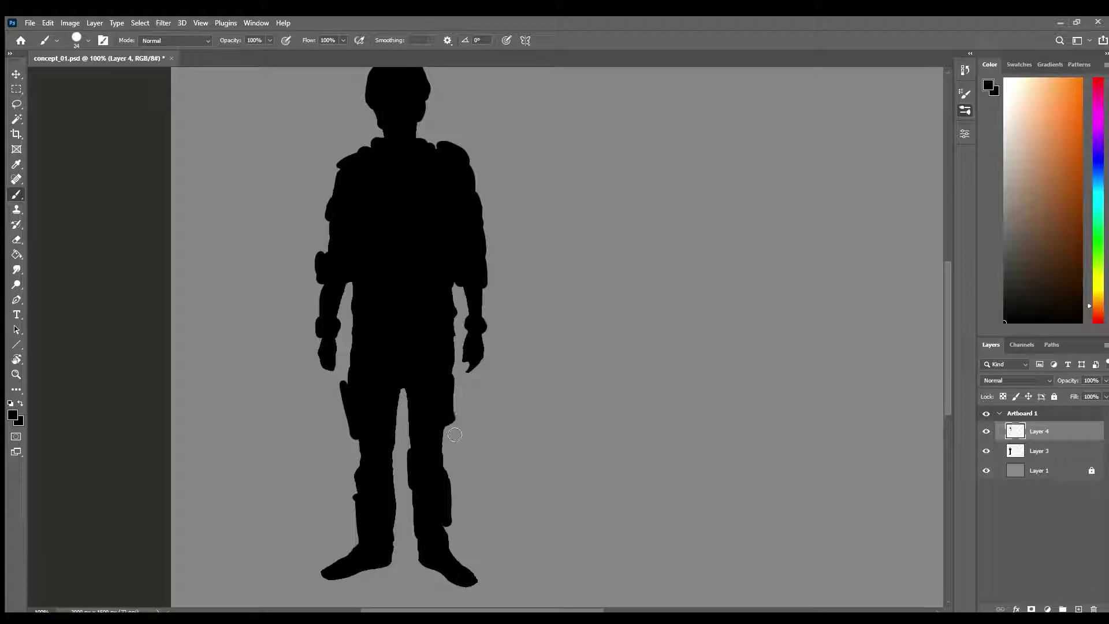
drag(419, 527, 473, 583)
mouse_move(349, 550)
mouse_down()
mouse_move(347, 564)
mouse_move(383, 539)
mouse_up()
Review the whole figure, comparing it with the painted details on Layer 4 hidden and shown.
drag(487, 362, 478, 402)
alt+click(483, 399)
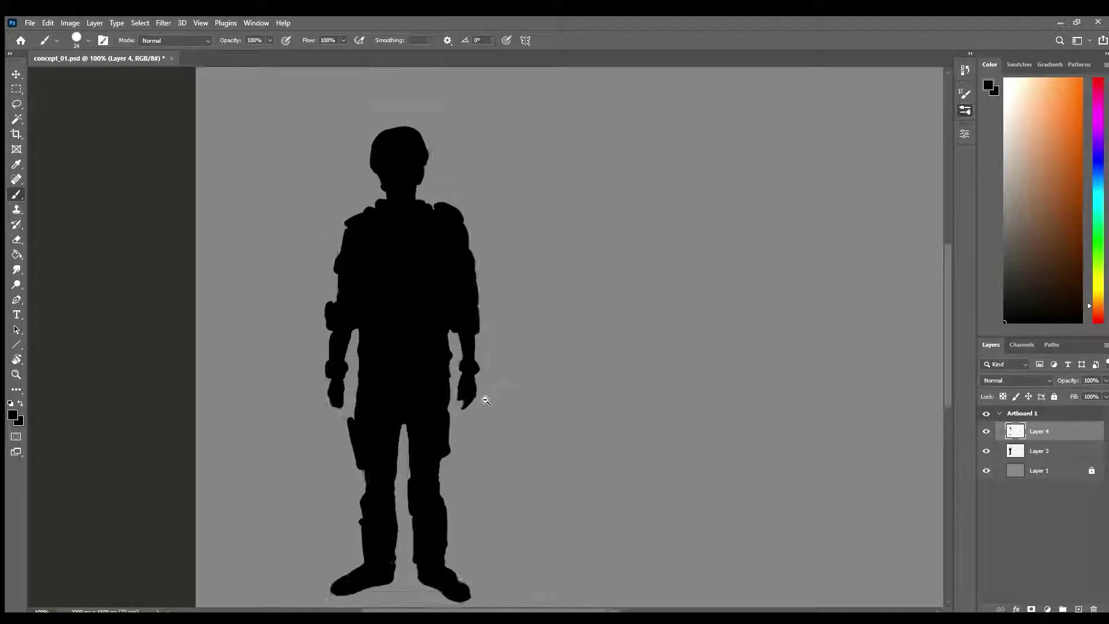
ctrl+alt+click(496, 394)
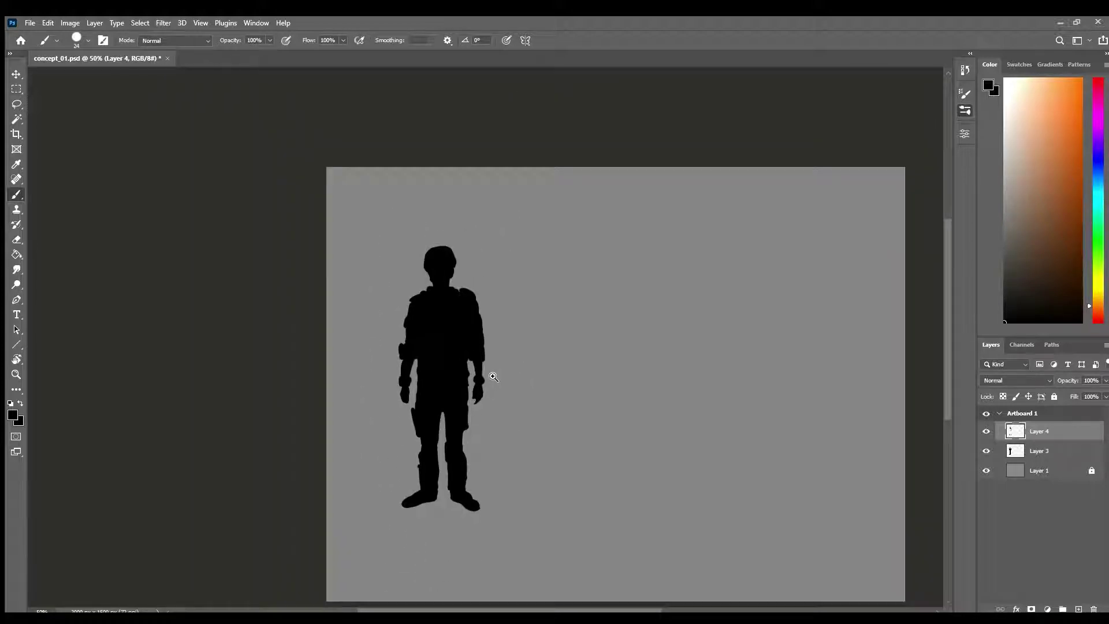
ctrl+click(490, 374)
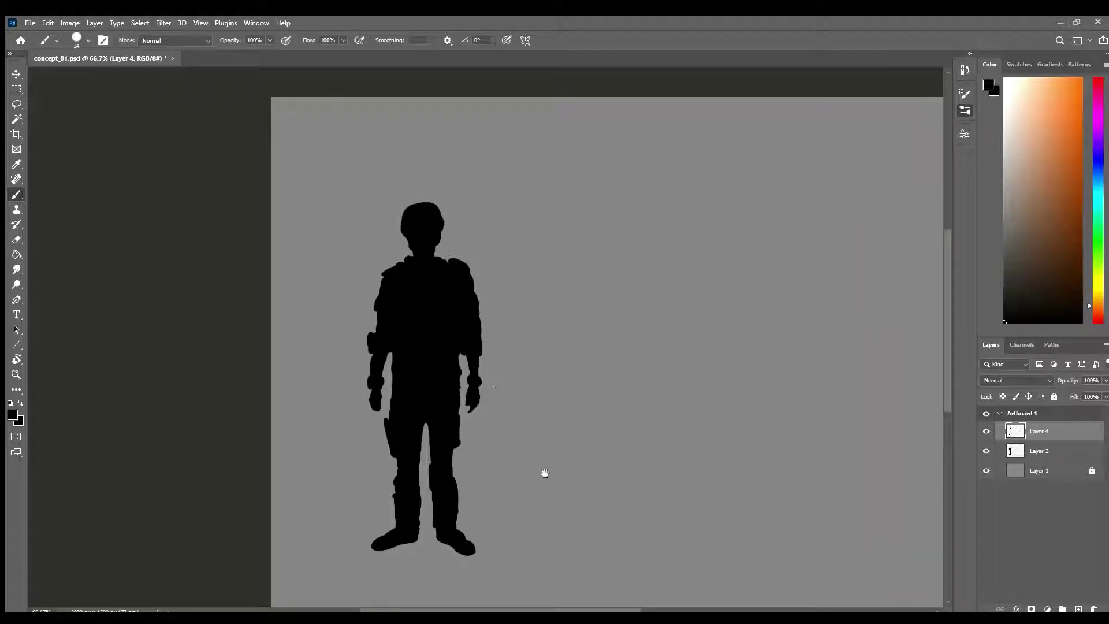
click(986, 431)
click(986, 432)
Duplicate the original silhouette on Layer 3 beside the first figure and place the copy above Layer 4.
click(1034, 451)
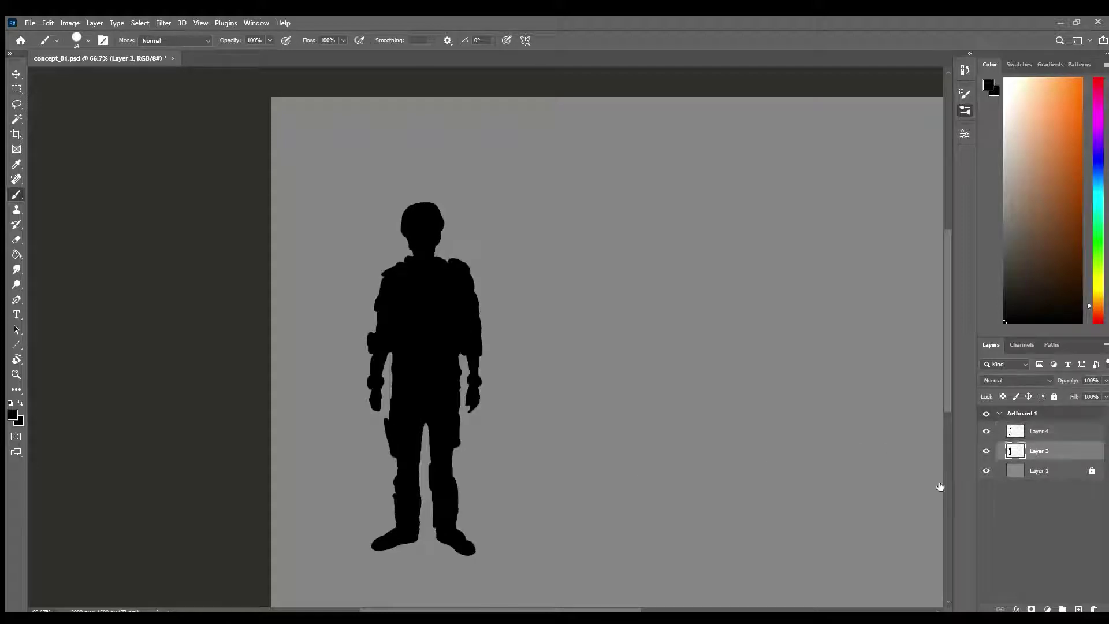
key(v)
alt+drag(431, 488, 583, 491)
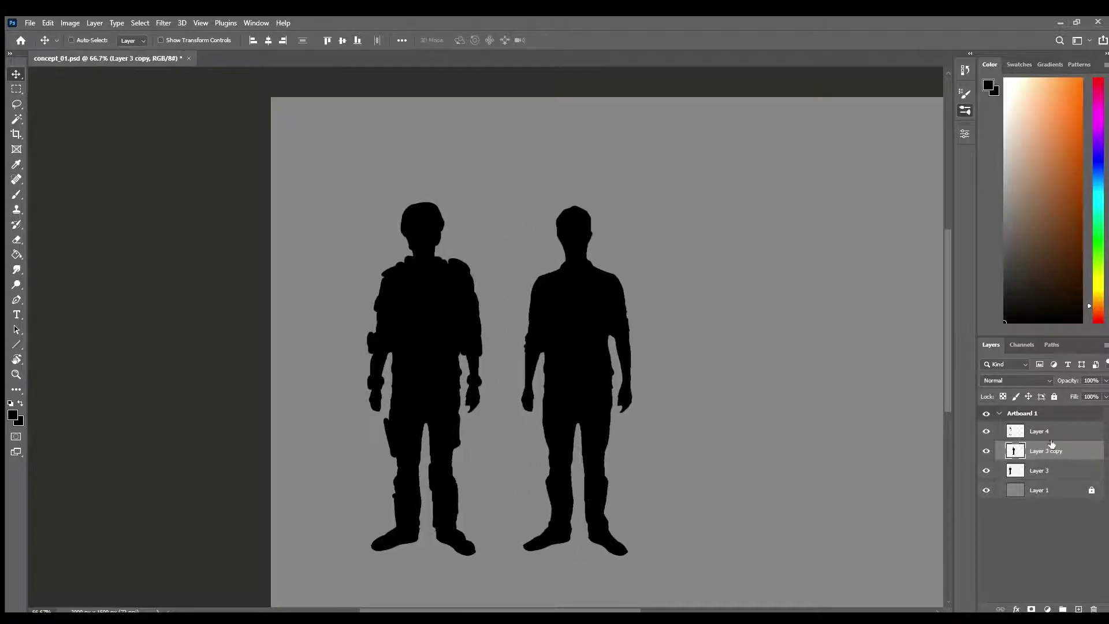
drag(1023, 430, 1023, 472)
click(1043, 434)
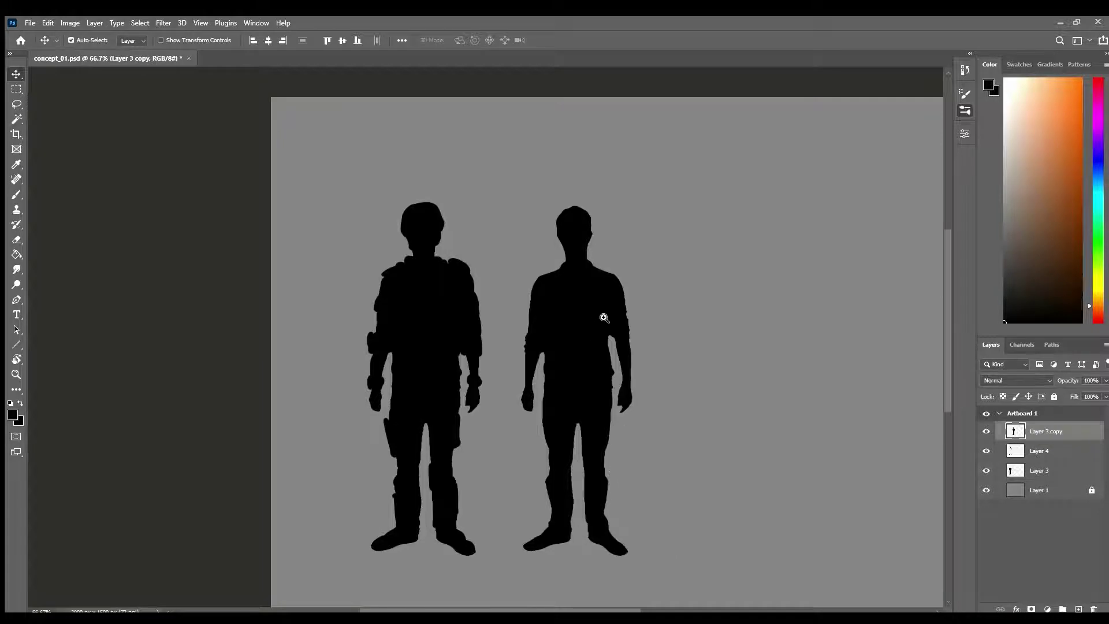
Add a new layer on top and paint a high pointed collar and spiky hair on the second figure.
ctrl+click(604, 317)
click(1079, 608)
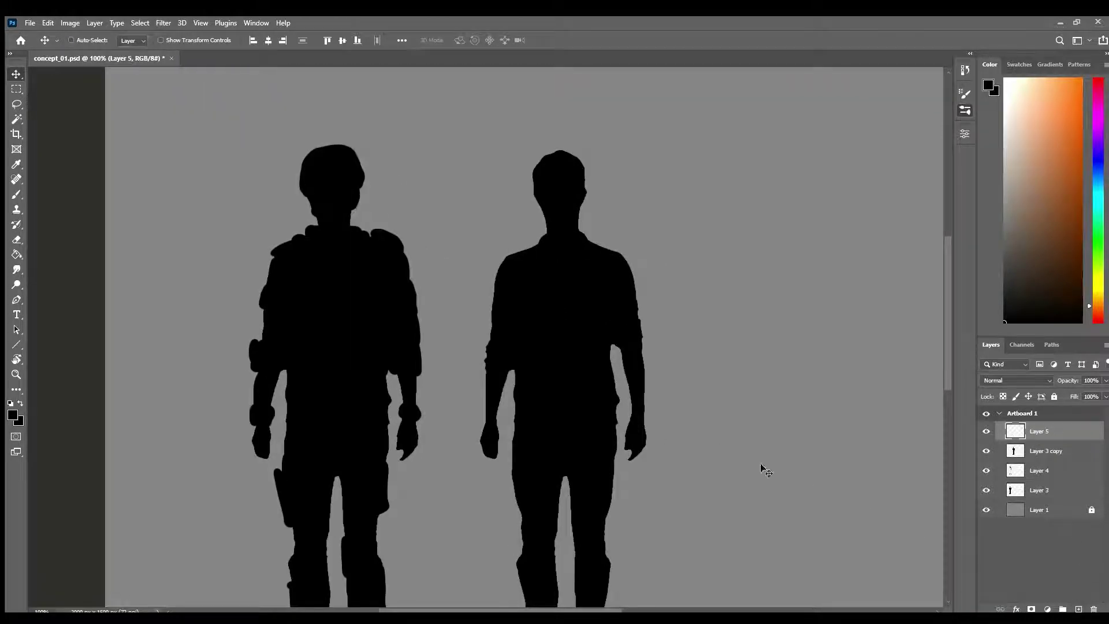
key(b)
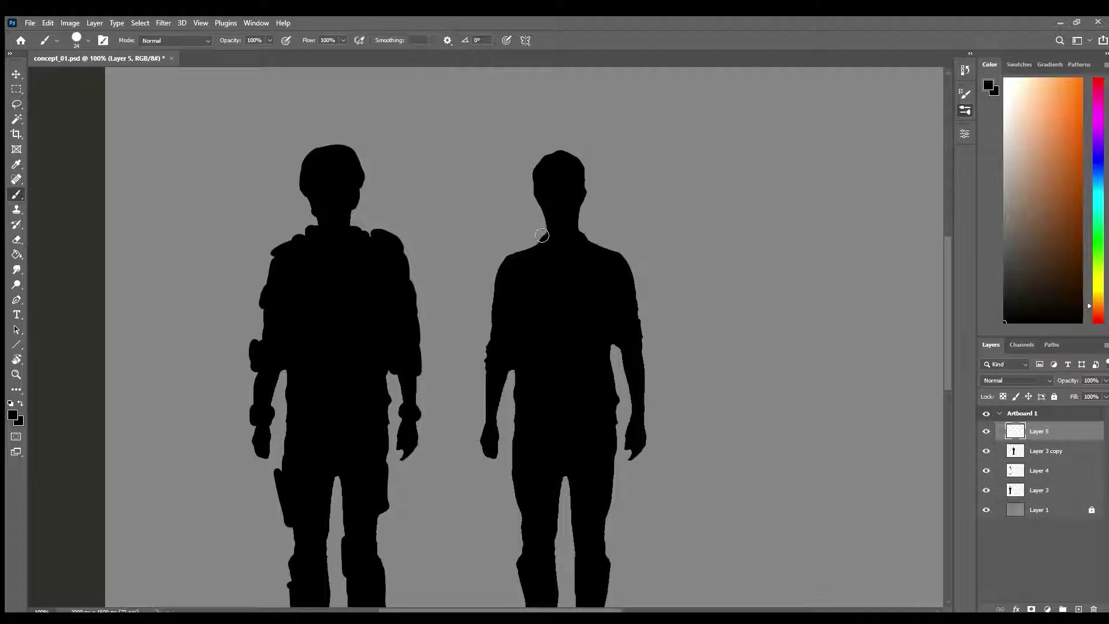
mouse_move(543, 237)
mouse_down()
mouse_move(530, 226)
mouse_move(541, 244)
mouse_move(599, 226)
mouse_move(592, 246)
mouse_up()
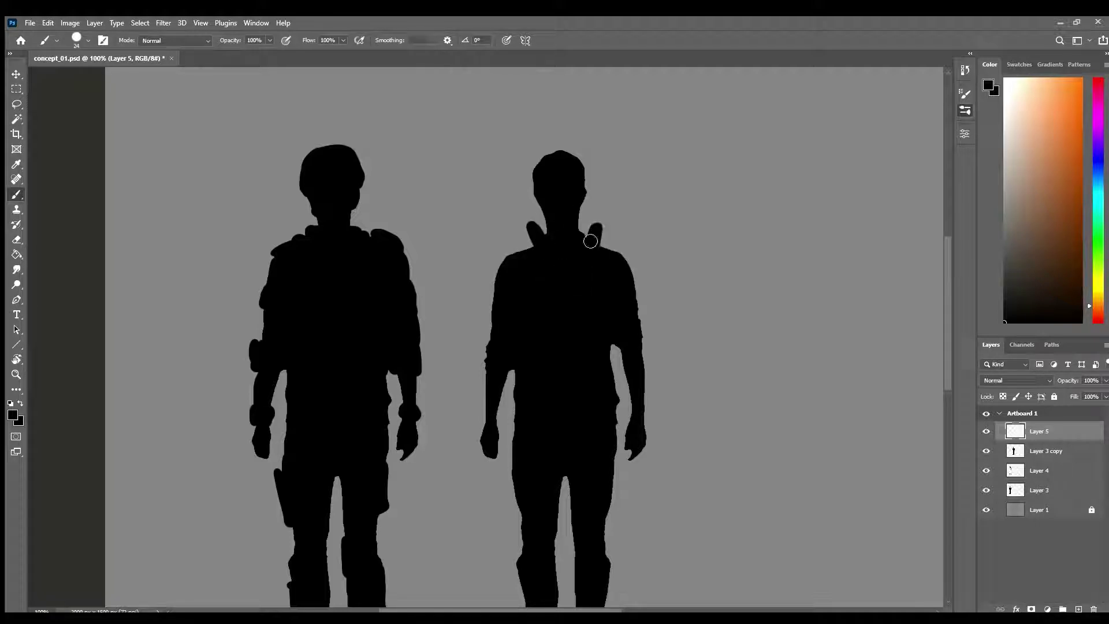
mouse_move(561, 172)
mouse_down()
mouse_move(586, 208)
mouse_move(583, 170)
mouse_move(554, 162)
mouse_move(579, 145)
mouse_move(568, 163)
mouse_move(596, 165)
mouse_move(577, 212)
mouse_move(577, 195)
mouse_move(541, 172)
mouse_move(540, 188)
mouse_move(542, 169)
mouse_move(559, 153)
mouse_move(542, 187)
mouse_move(548, 207)
mouse_move(588, 216)
mouse_move(538, 196)
mouse_move(545, 211)
mouse_move(594, 206)
mouse_move(564, 228)
mouse_move(551, 215)
mouse_move(579, 222)
mouse_up()
Paint squared shoulders and bulky coat sleeves along both arms of the second figure.
mouse_move(510, 266)
mouse_down()
mouse_move(540, 253)
mouse_move(503, 277)
mouse_move(617, 253)
mouse_up()
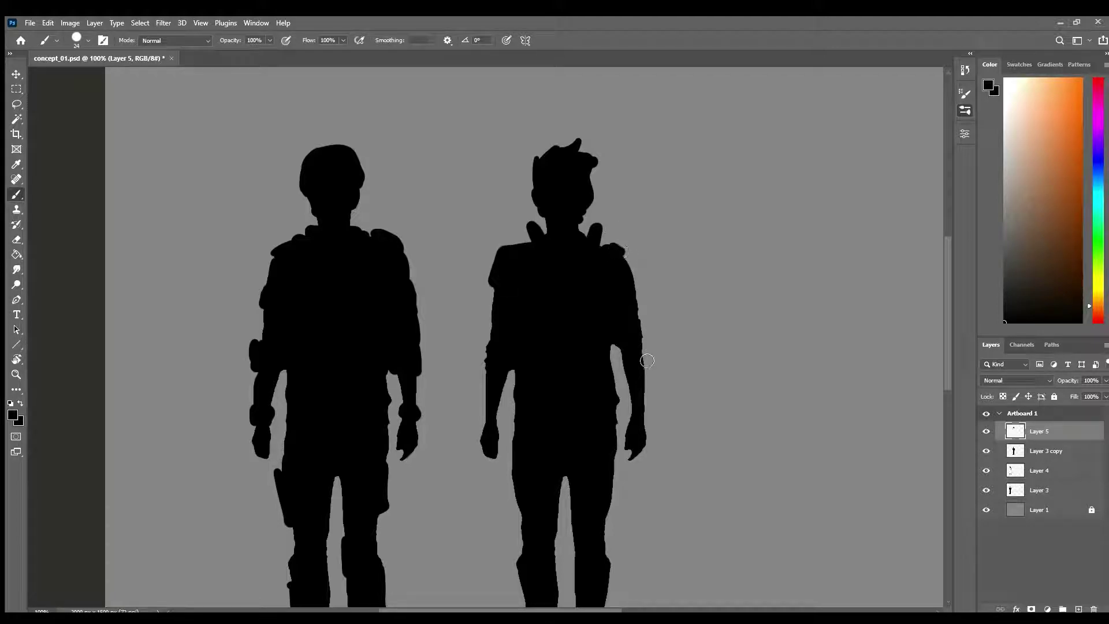
drag(641, 406, 647, 398)
mouse_move(625, 266)
mouse_down()
mouse_move(648, 341)
mouse_move(647, 396)
mouse_move(621, 361)
mouse_move(638, 399)
mouse_move(647, 374)
mouse_move(645, 398)
mouse_up()
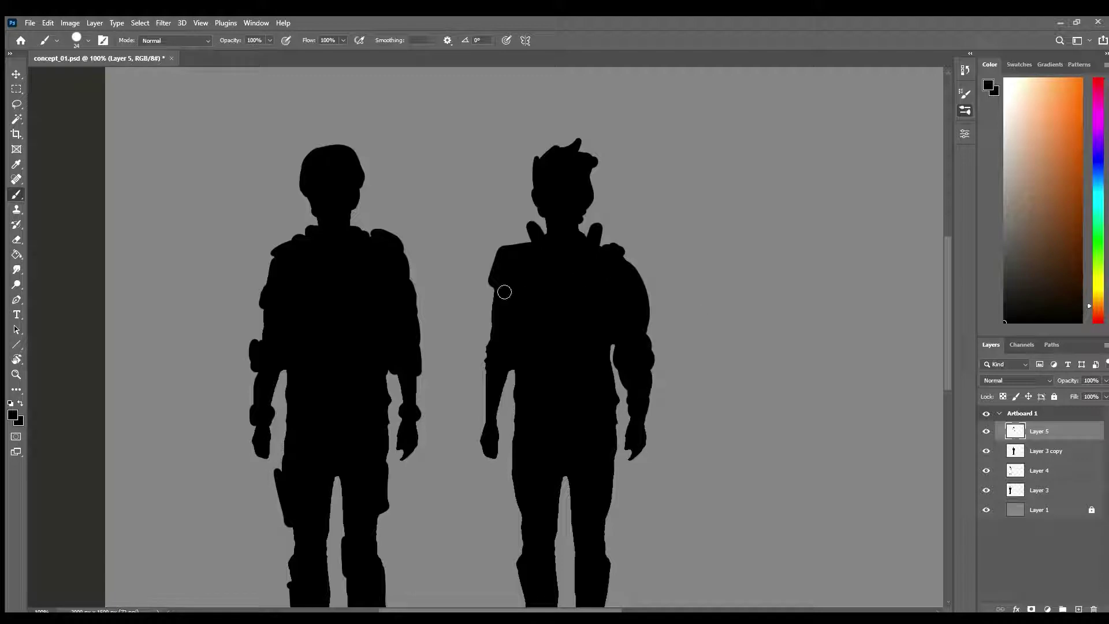
mouse_move(504, 291)
mouse_down()
mouse_move(481, 398)
mouse_move(511, 399)
mouse_up()
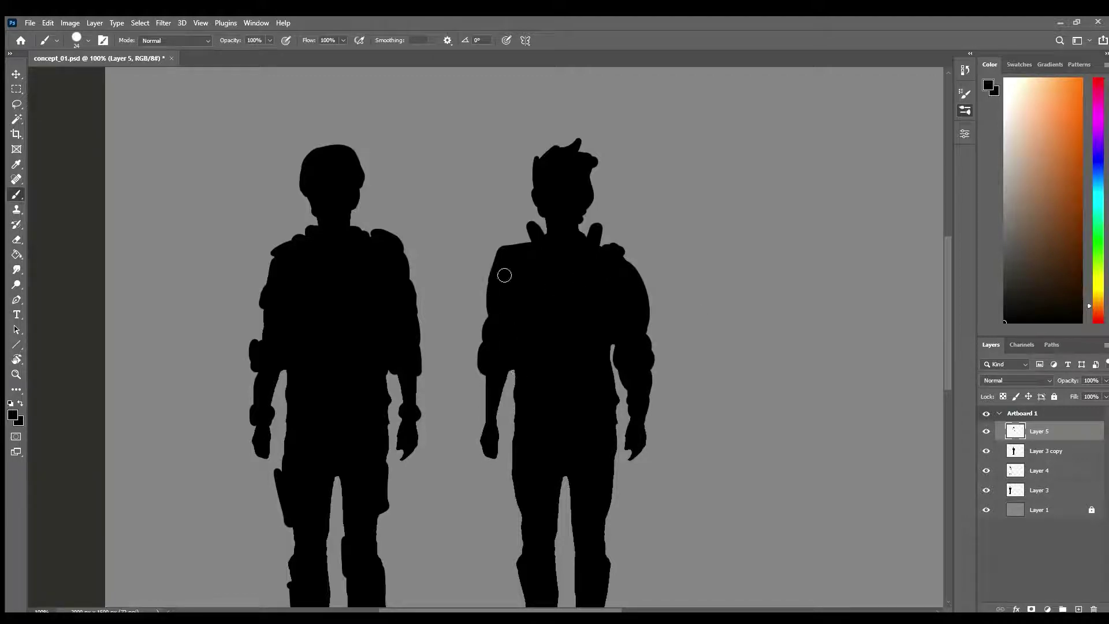
drag(623, 259, 630, 257)
Paint the left-hand side of a long coat on the second figure, flaring from the waist to below the knee.
scroll(519, 422, down, 3)
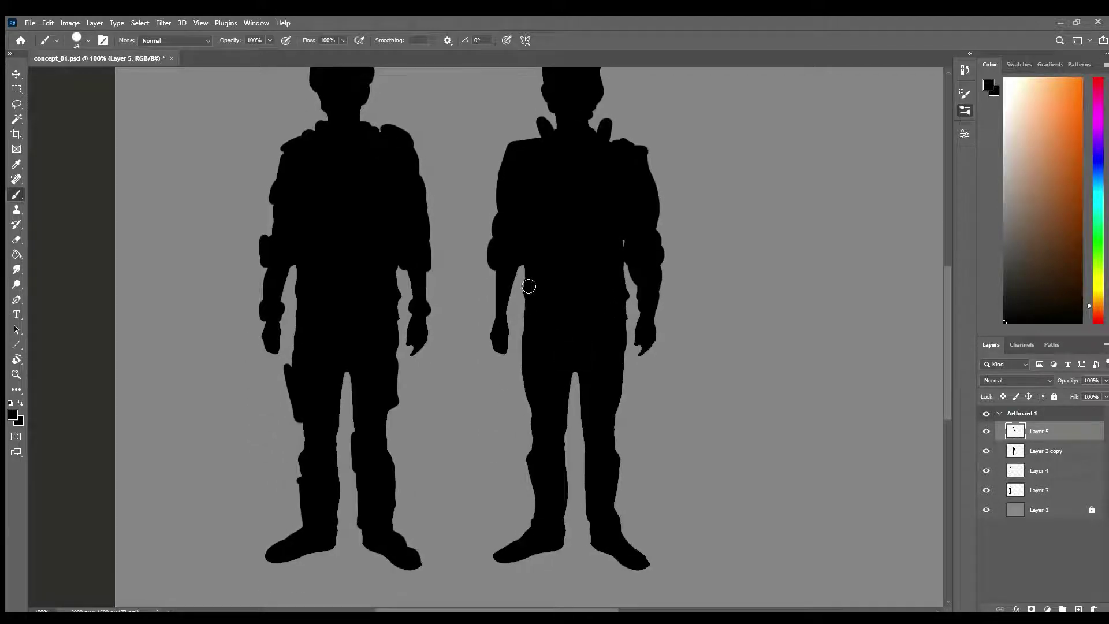
mouse_move(530, 261)
mouse_down()
mouse_move(517, 460)
mouse_move(529, 377)
mouse_move(533, 442)
mouse_move(510, 473)
mouse_move(538, 461)
mouse_move(523, 429)
mouse_move(515, 480)
mouse_move(525, 455)
mouse_up()
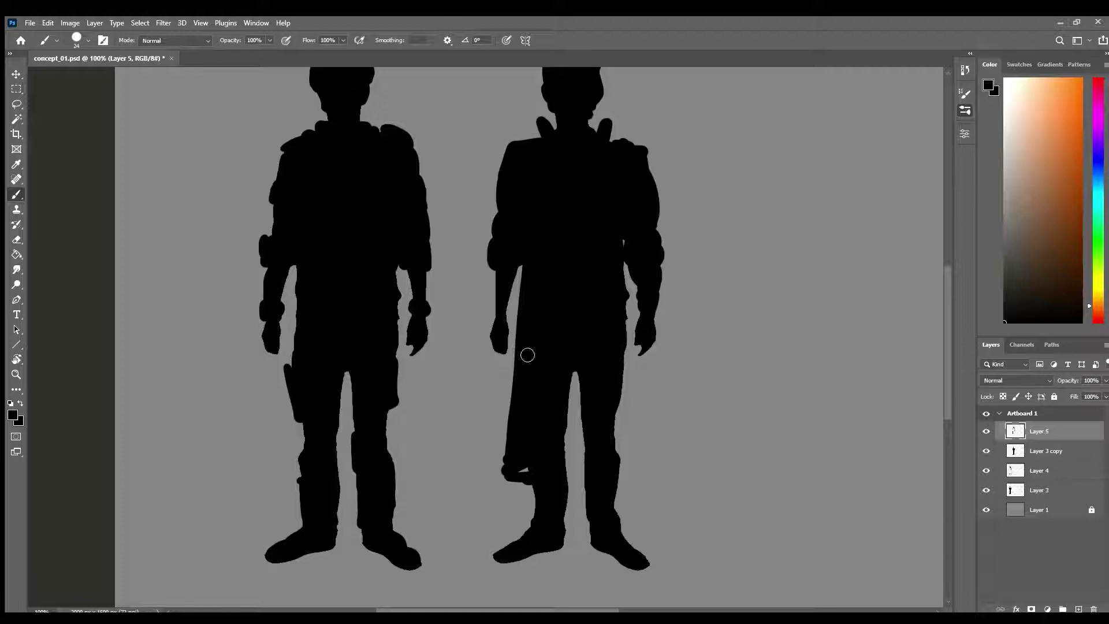
mouse_move(529, 293)
mouse_down()
mouse_move(531, 476)
mouse_move(541, 436)
mouse_move(525, 478)
mouse_move(522, 356)
mouse_move(513, 476)
mouse_up()
mouse_move(537, 532)
mouse_down()
mouse_move(528, 525)
mouse_move(549, 519)
mouse_move(539, 505)
mouse_move(534, 527)
mouse_up()
key(ctrl+z)
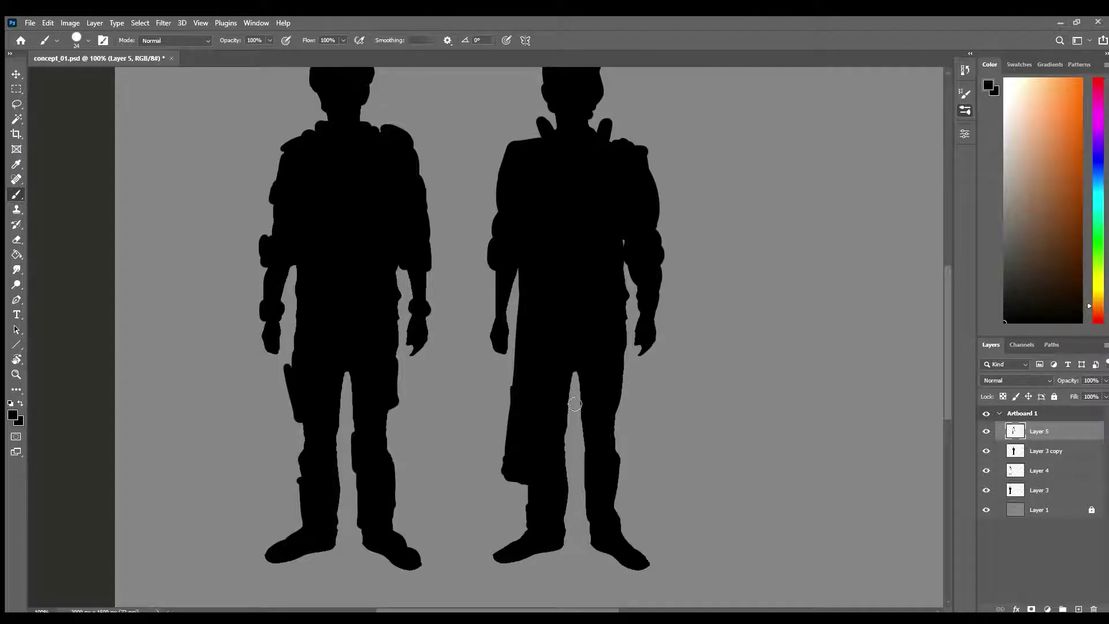
Fill the coat between the legs and along the right-hand side, completing a continuous hem near the knees.
mouse_move(575, 403)
mouse_down()
mouse_move(558, 466)
mouse_move(594, 442)
mouse_move(578, 379)
mouse_move(584, 423)
mouse_up()
mouse_move(626, 306)
mouse_down()
mouse_move(626, 424)
mouse_move(638, 455)
mouse_up()
mouse_move(625, 266)
mouse_down()
mouse_move(632, 399)
mouse_move(583, 371)
mouse_up()
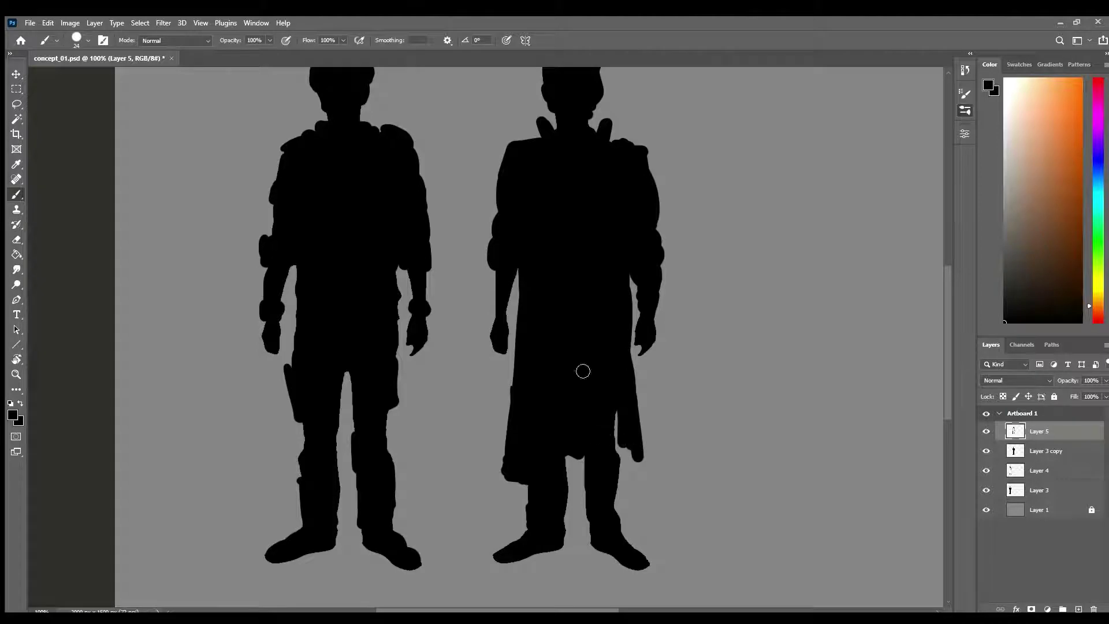
drag(573, 459, 589, 461)
drag(617, 398, 629, 463)
drag(654, 387, 622, 495)
Duplicate the plain silhouette on Layer 3 copy as a third figure beside the coated one, and place it above Layer 5.
drag(572, 182, 570, 208)
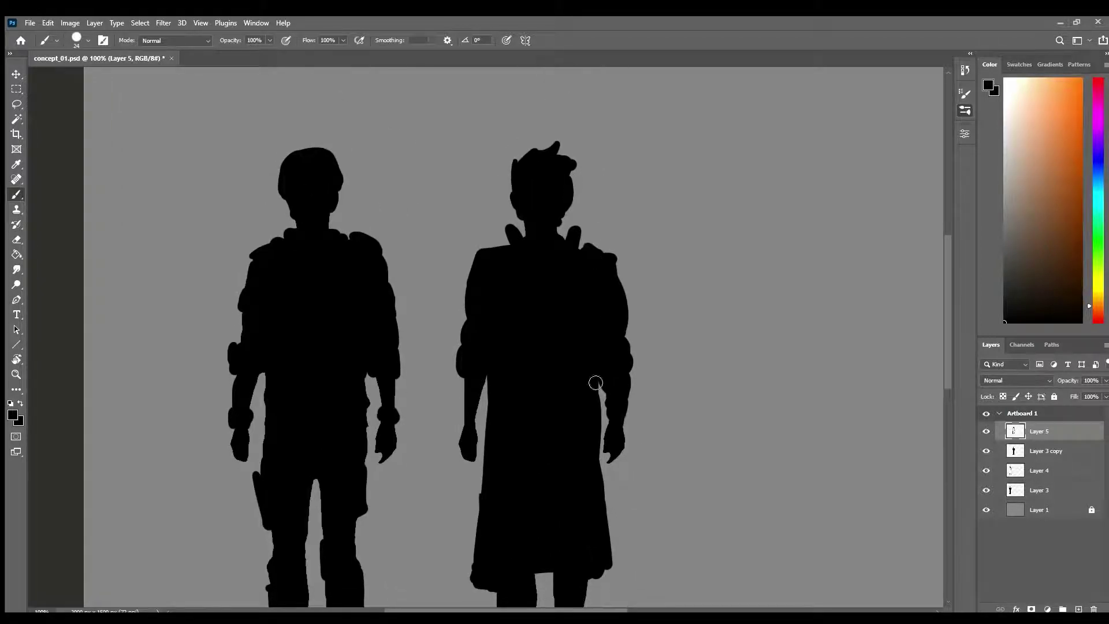
alt+click(612, 450)
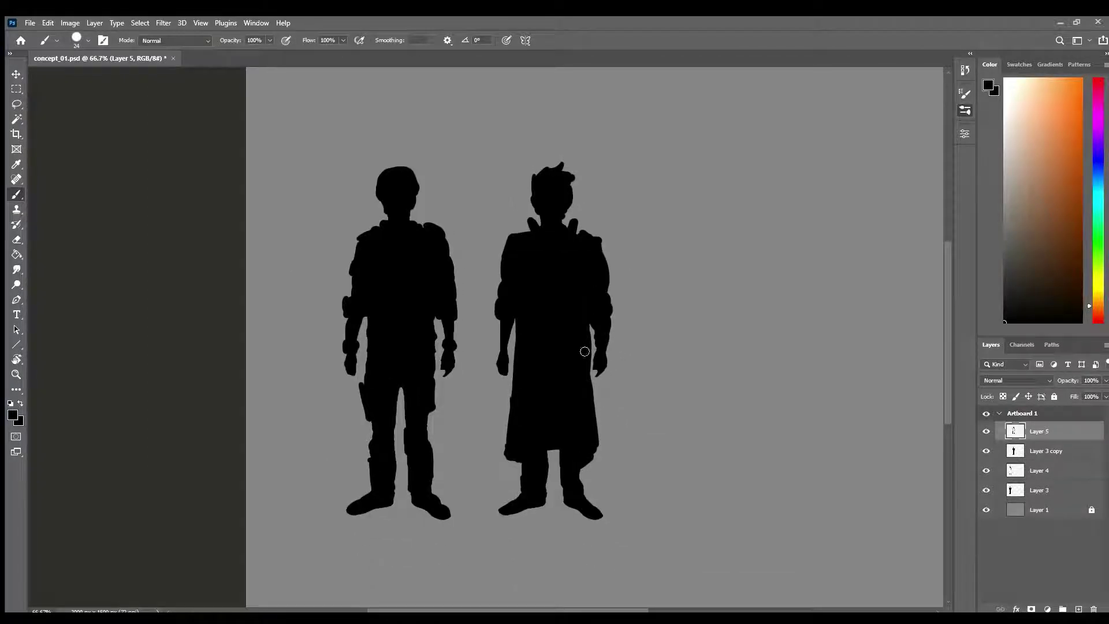
drag(617, 465, 507, 485)
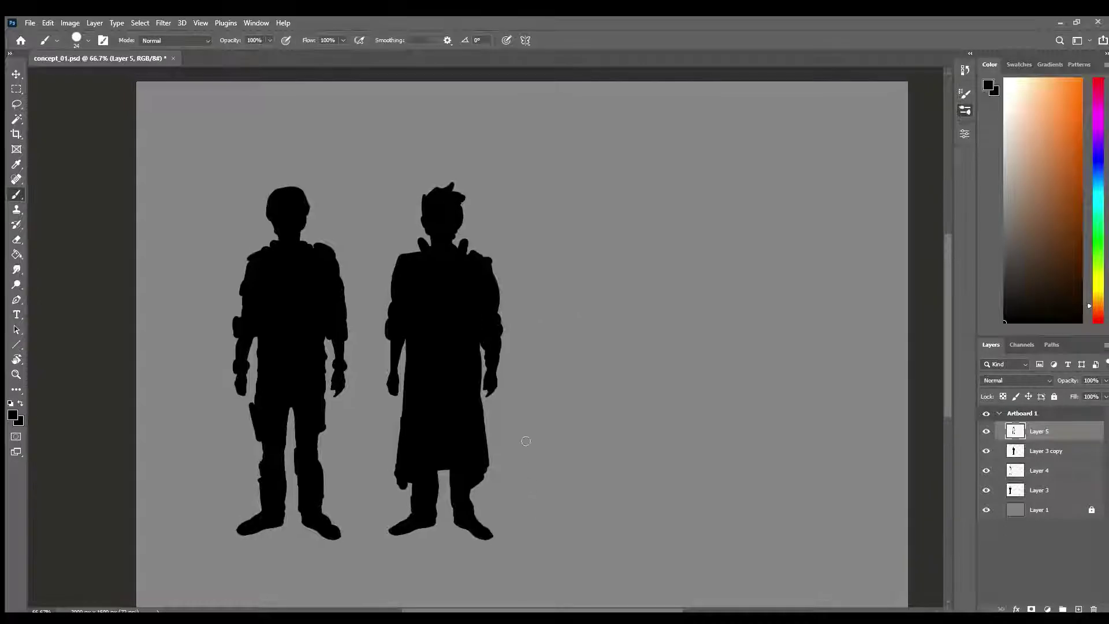
click(1063, 449)
key(v)
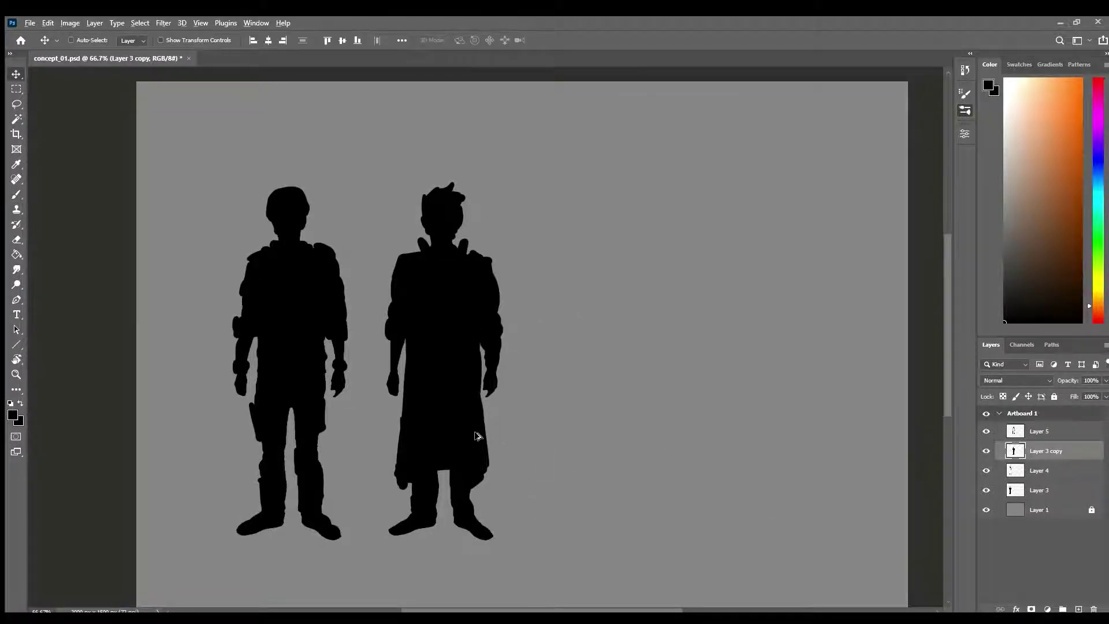
drag(472, 443, 629, 445)
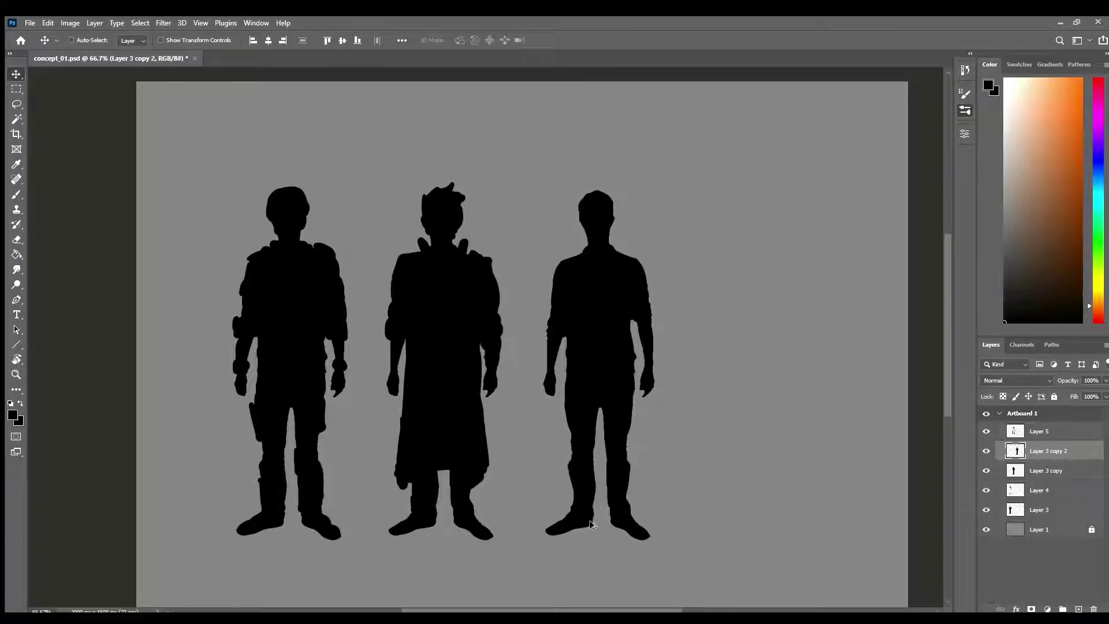
drag(1015, 426, 1013, 464)
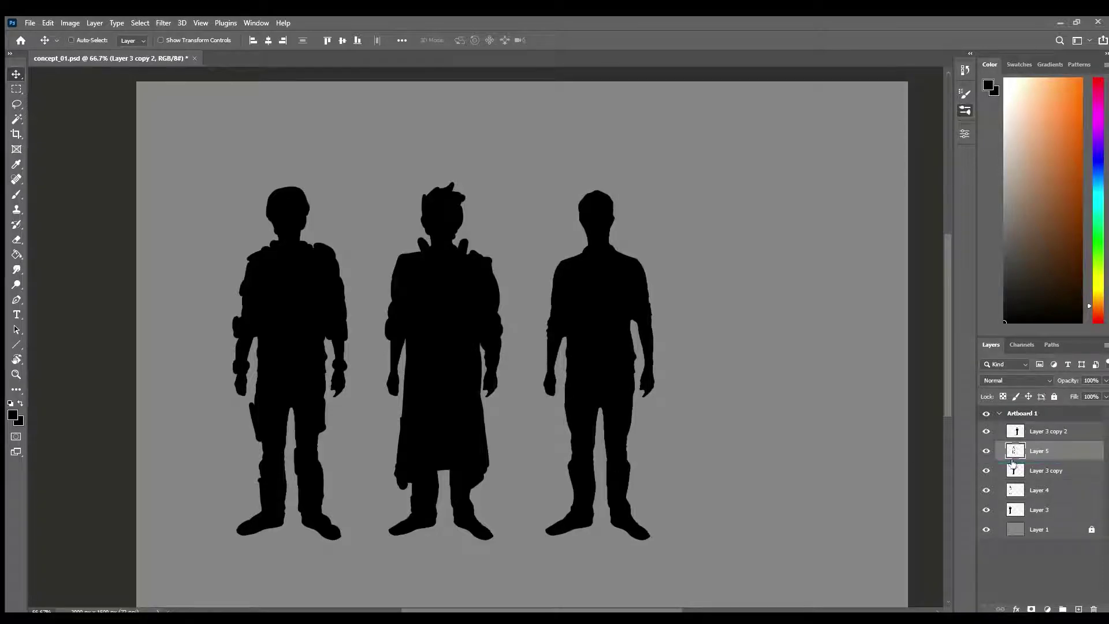
click(1057, 429)
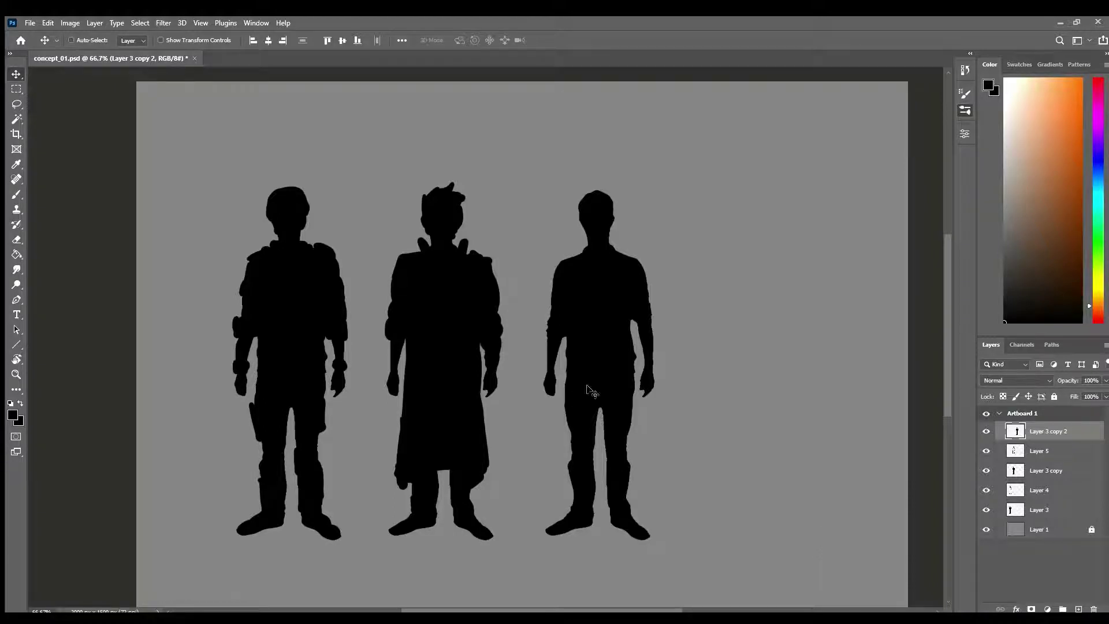
Paint an angular shoulder pad and a small upper-arm block on the left-hand side of the third figure with the Brush.
key(b)
scroll(609, 238, up, 1)
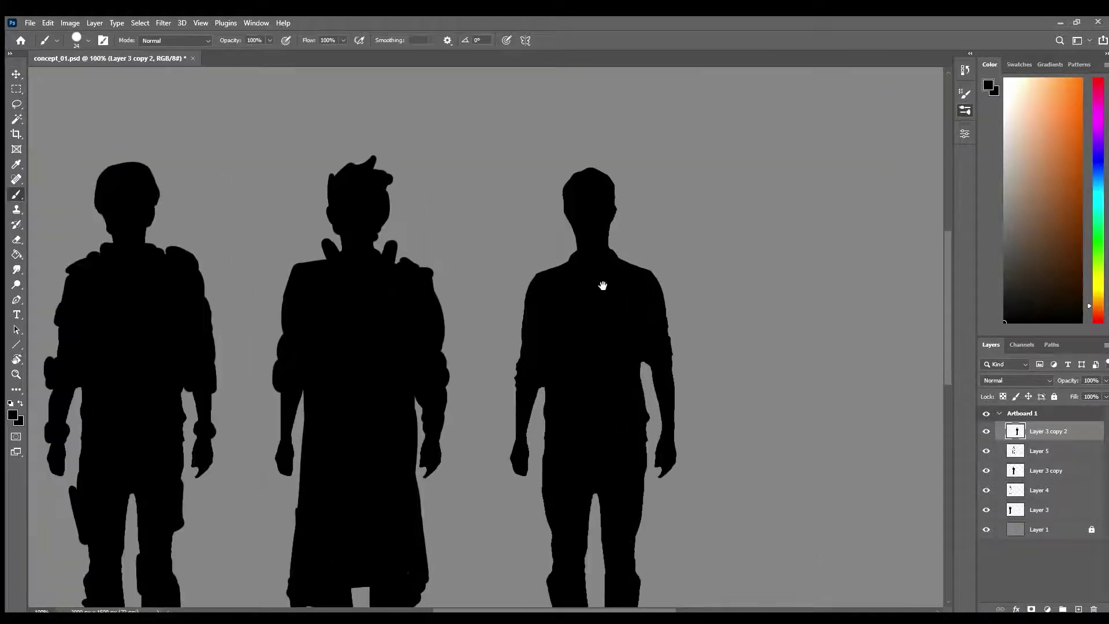
drag(602, 286, 539, 383)
scroll(549, 290, up, 1)
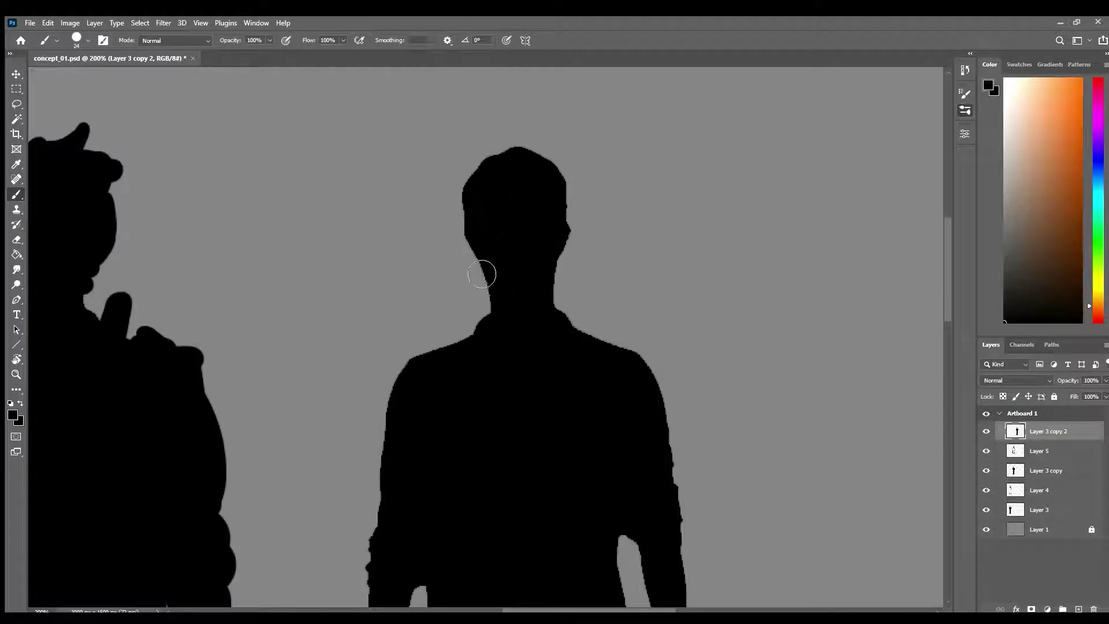
mouse_move(421, 346)
mouse_down()
mouse_move(398, 393)
mouse_move(424, 359)
mouse_move(473, 373)
mouse_move(485, 341)
mouse_move(510, 329)
mouse_move(495, 275)
mouse_move(497, 314)
mouse_move(396, 505)
mouse_move(388, 451)
mouse_up()
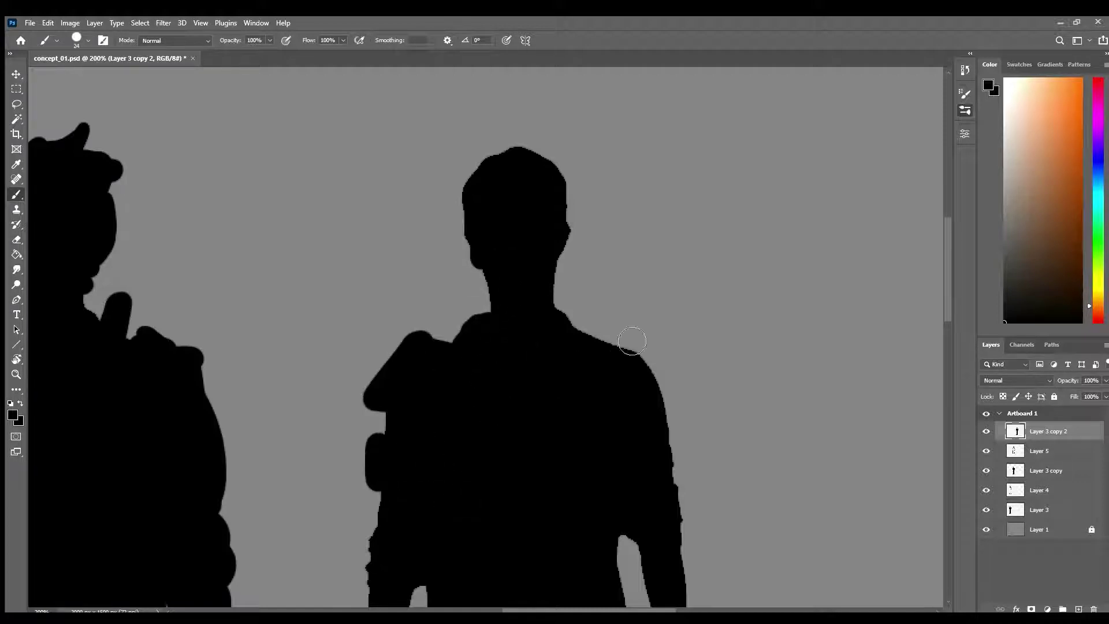
Paint a raised block on the third figure's other shoulder and small collar bumps along both sides of the neck.
mouse_move(632, 341)
mouse_down()
mouse_move(596, 315)
mouse_move(618, 354)
mouse_move(586, 366)
mouse_move(602, 321)
mouse_up()
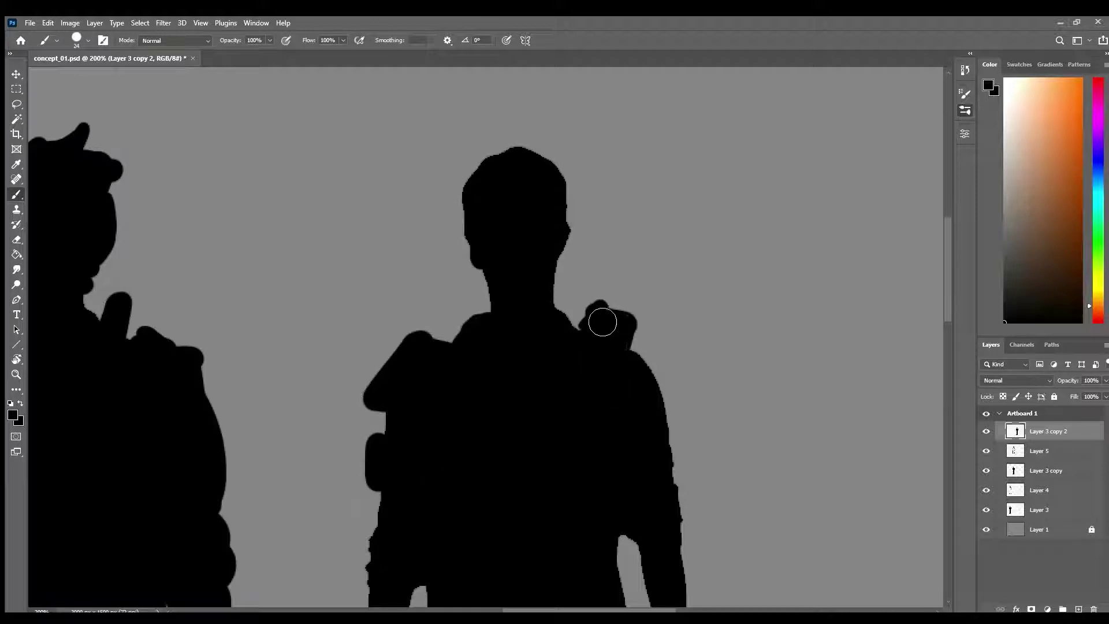
drag(455, 352, 460, 339)
mouse_move(530, 317)
mouse_down()
mouse_move(495, 297)
mouse_move(498, 337)
mouse_up()
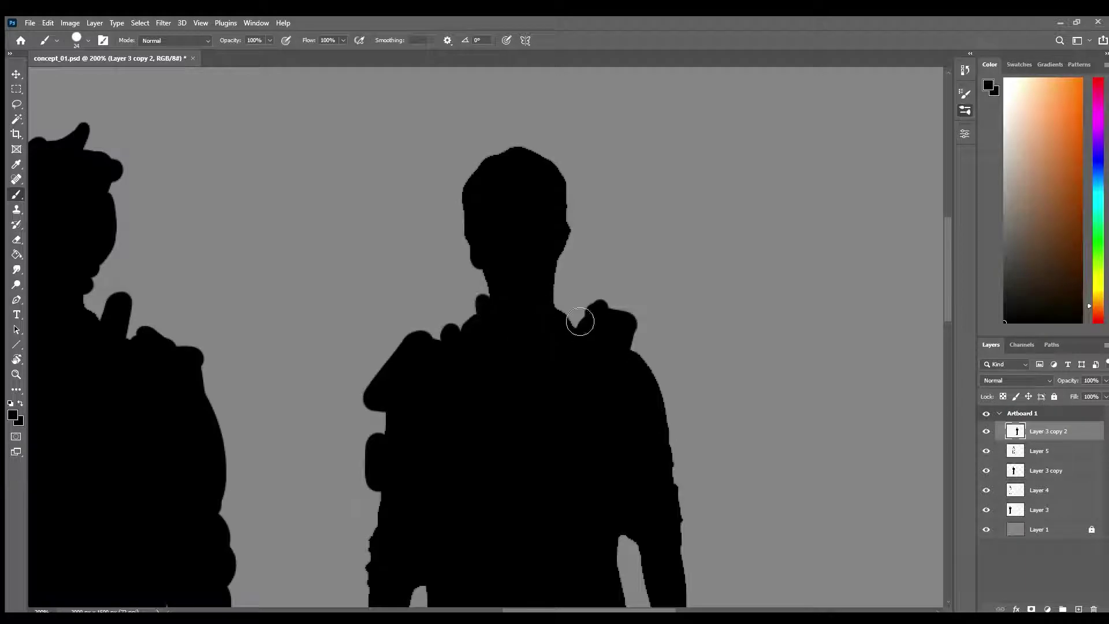
drag(563, 305, 572, 322)
Paint a thick forearm guard on the third figure's left-hand arm, from the elbow to the wrist.
alt+click(671, 437)
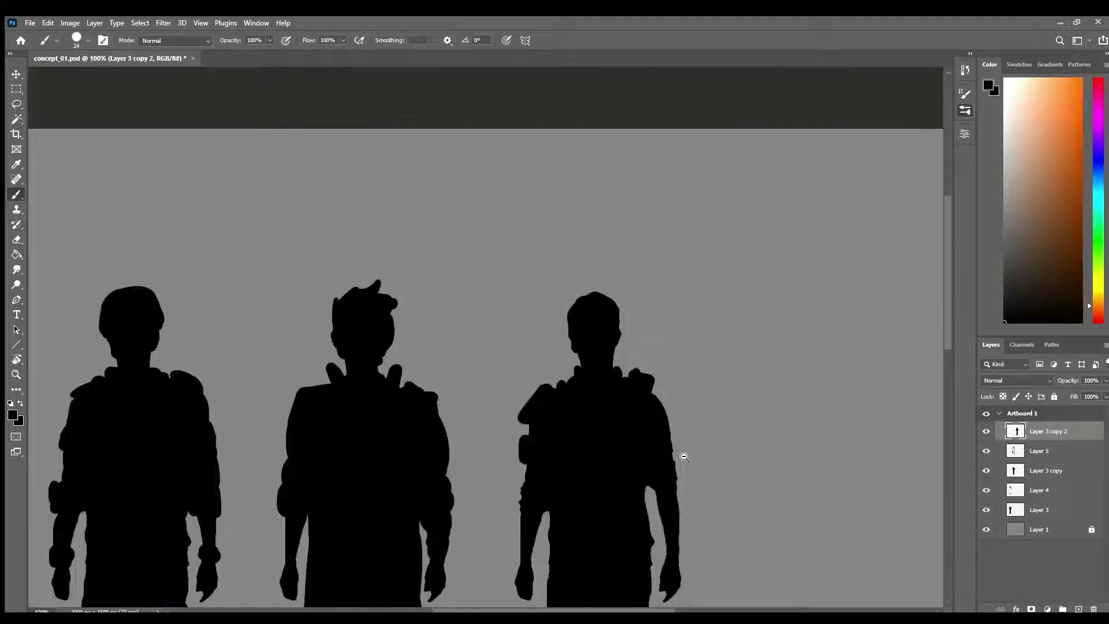
scroll(684, 457, down, 3)
mouse_move(500, 350)
mouse_down()
mouse_move(483, 364)
mouse_move(477, 395)
mouse_up()
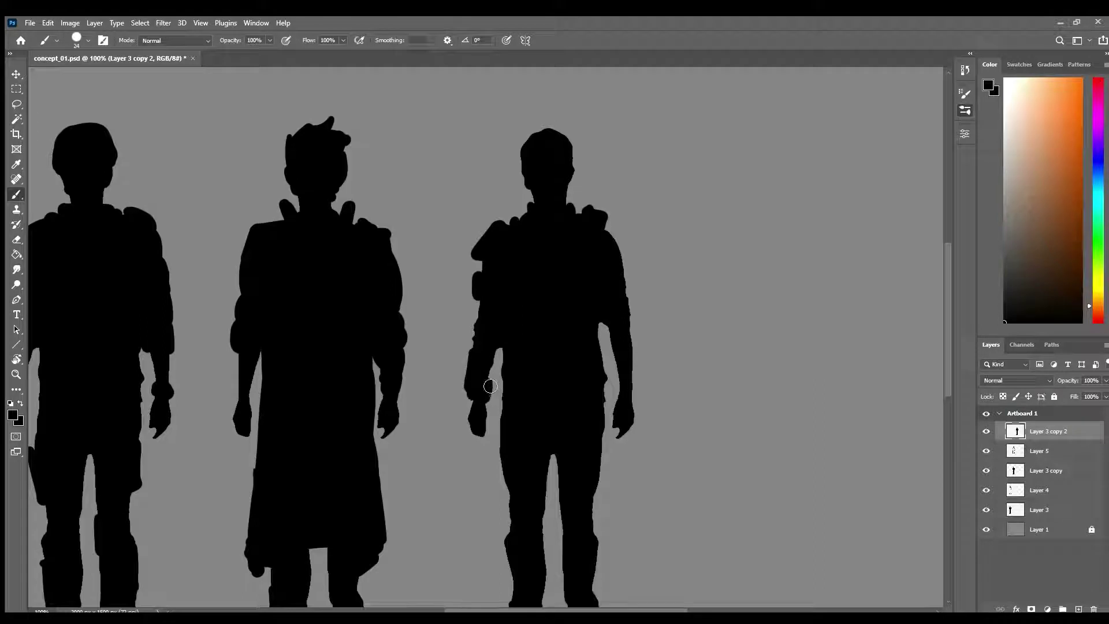
Paint a wide, flared shoulder guard over the third figure's right-hand upper arm and a rounded guard on its forearm, using a larger brush.
drag(632, 345, 686, 367)
drag(696, 352, 709, 351)
drag(678, 264, 700, 326)
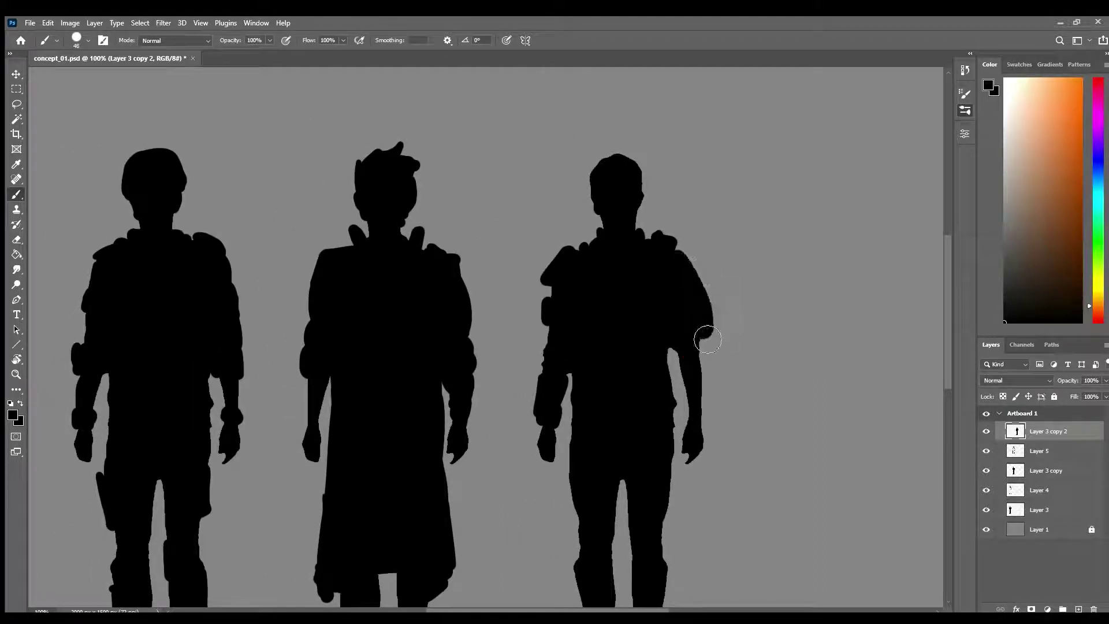
click(706, 380)
drag(719, 398, 710, 420)
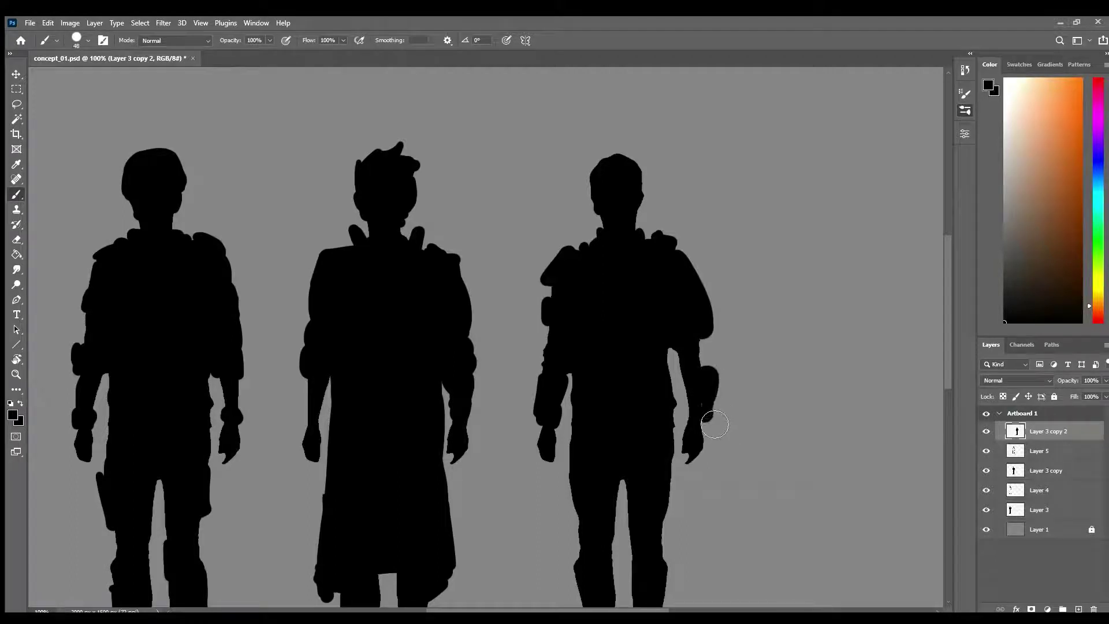
Paint a holster-like pouch on the third figure's left-hand thigh and slightly bulk out the other thigh.
alt+click(735, 481)
drag(726, 505, 687, 420)
mouse_move(594, 376)
mouse_down()
mouse_move(593, 427)
mouse_move(604, 426)
mouse_move(591, 413)
mouse_move(596, 441)
mouse_move(596, 419)
mouse_move(648, 433)
mouse_up()
Paint a slanted fringe on the left-hand side of the third figure's head, filling the crown and cheek with a smaller brush.
ctrl+click(611, 187)
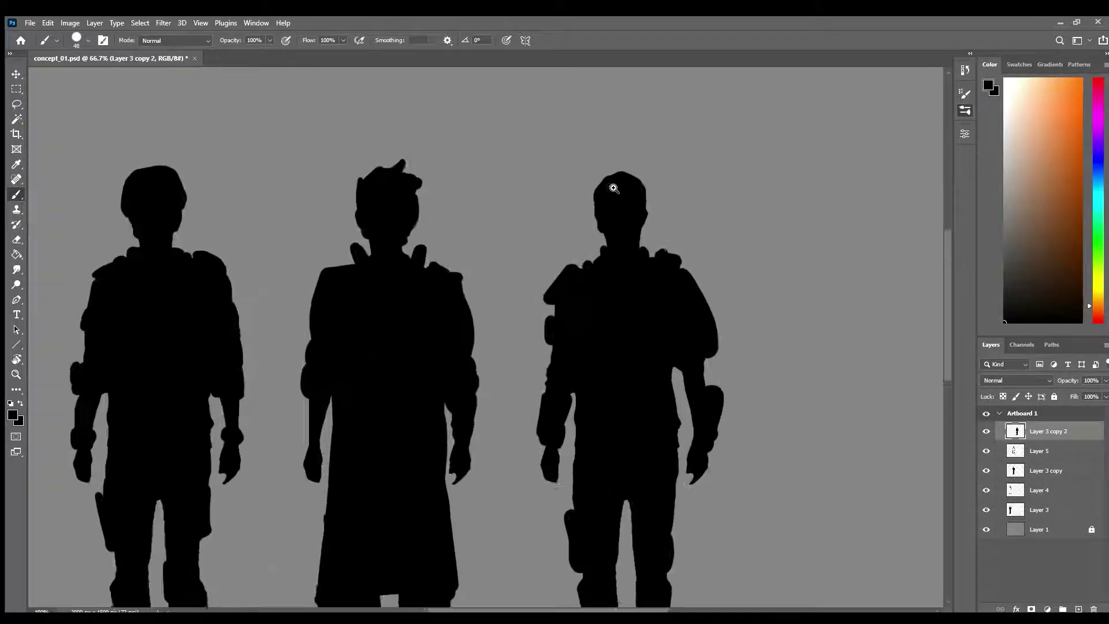
ctrl+click(606, 188)
mouse_move(593, 237)
mouse_down()
mouse_move(526, 309)
mouse_move(514, 278)
mouse_move(512, 307)
mouse_move(524, 310)
mouse_up()
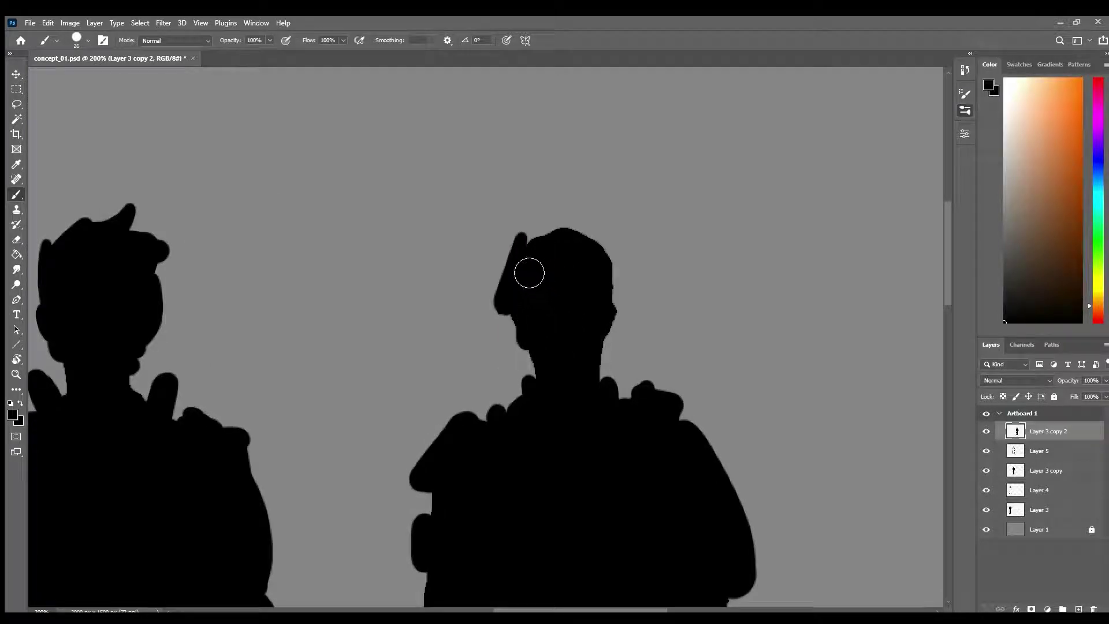
mouse_move(527, 270)
mouse_down()
mouse_move(550, 241)
mouse_move(589, 259)
mouse_up()
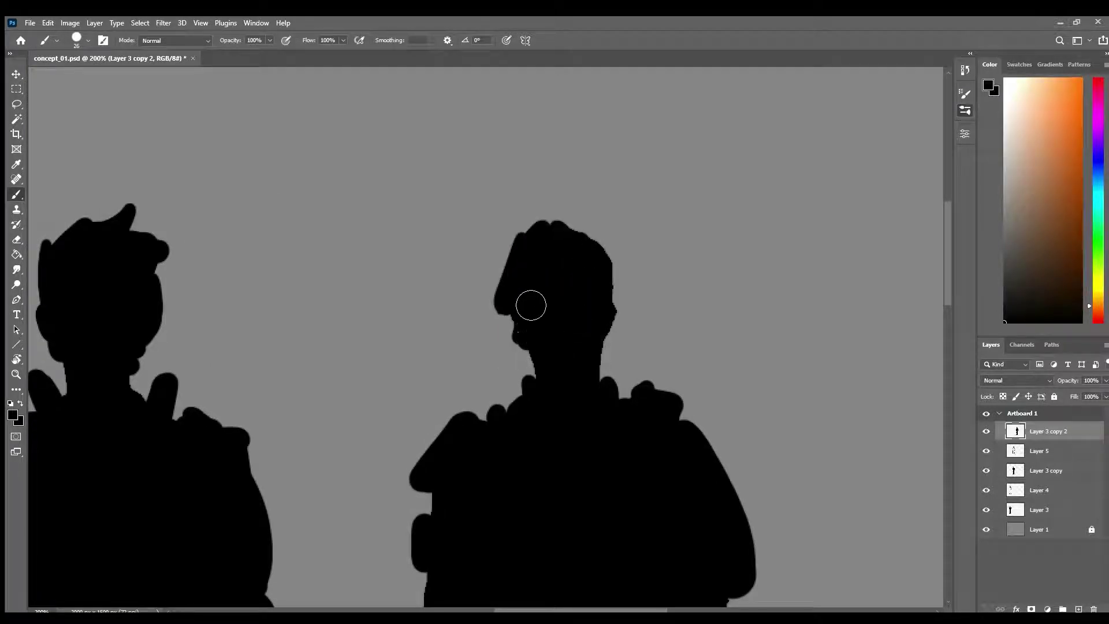
drag(522, 313, 528, 339)
Paint short hair spikes on top of the third figure's head and fuller hair down its right-hand side, undoing the stray stroke.
click(605, 239)
drag(616, 253, 602, 307)
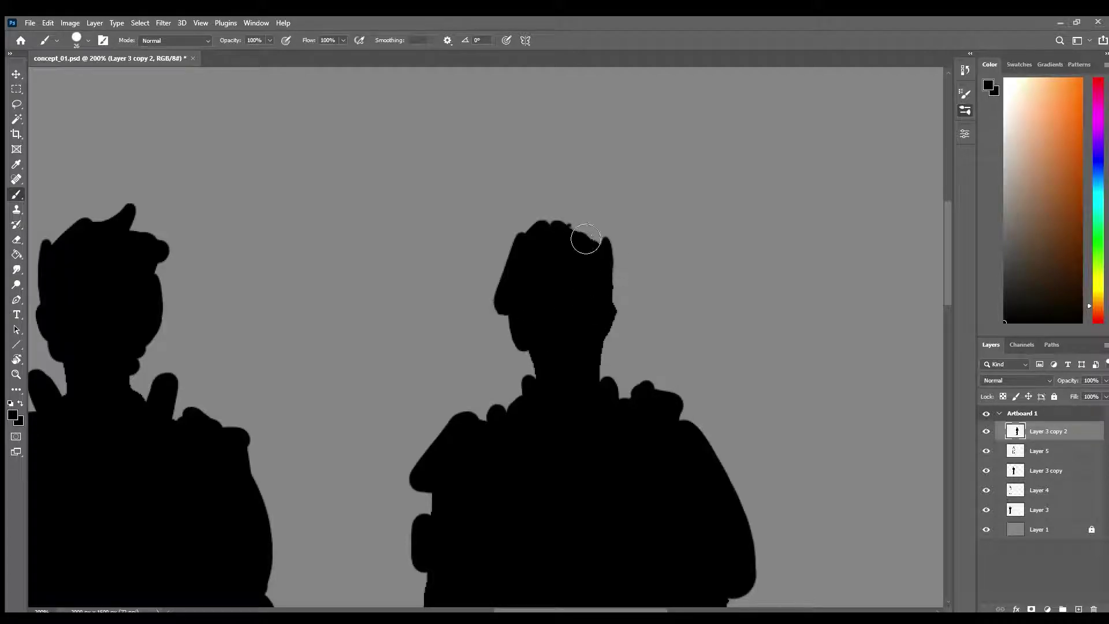
drag(598, 220, 602, 280)
mouse_move(575, 214)
mouse_down()
mouse_move(618, 293)
mouse_move(612, 388)
mouse_up()
key(ctrl+z)
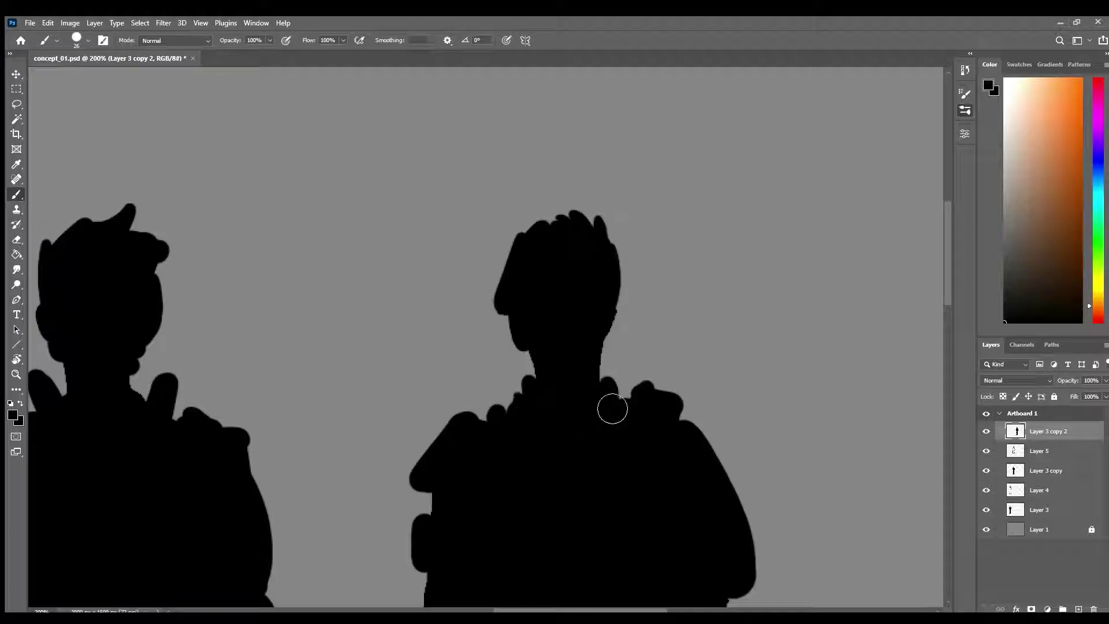
Toggle the third figure's layer off and on, and merge Layer 5 down into Layer 3 copy.
scroll(631, 396, down, 3)
drag(674, 411, 649, 403)
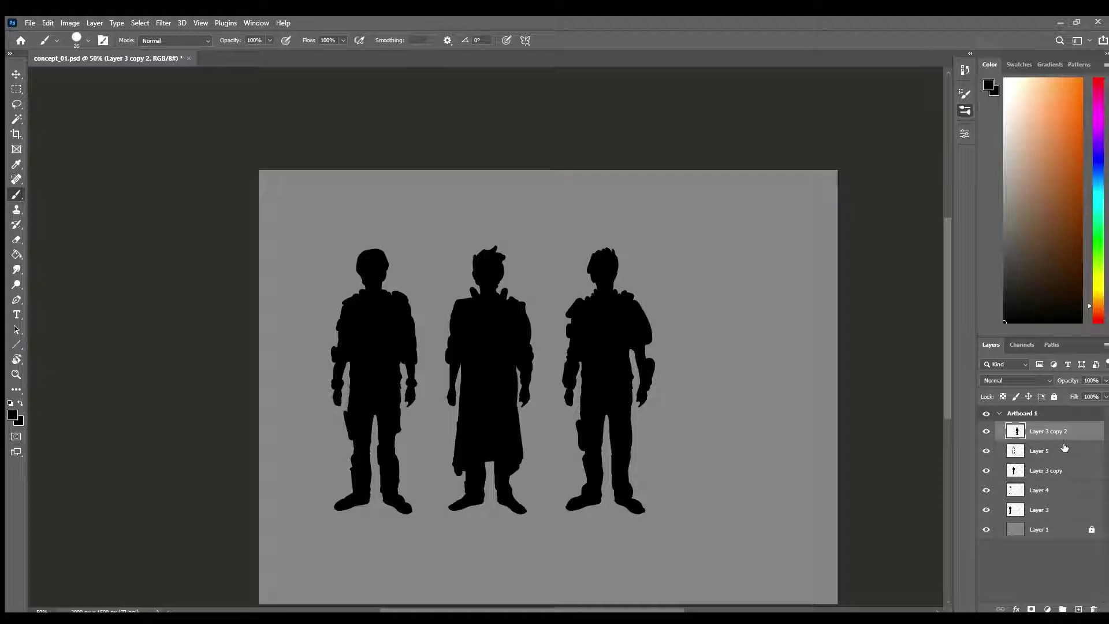
click(986, 431)
click(986, 430)
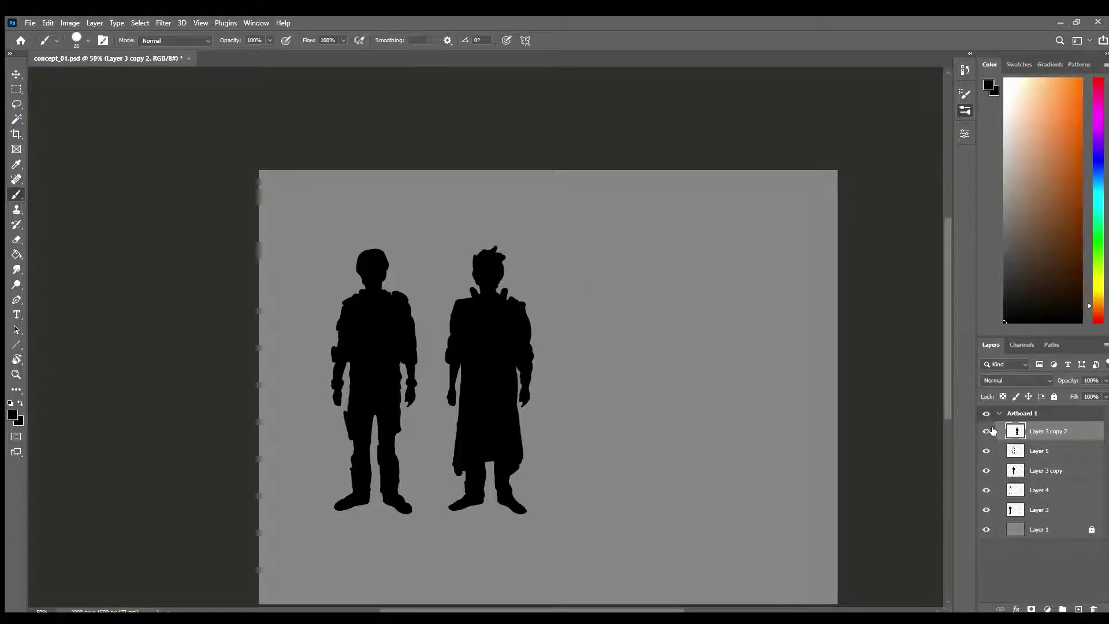
click(1033, 450)
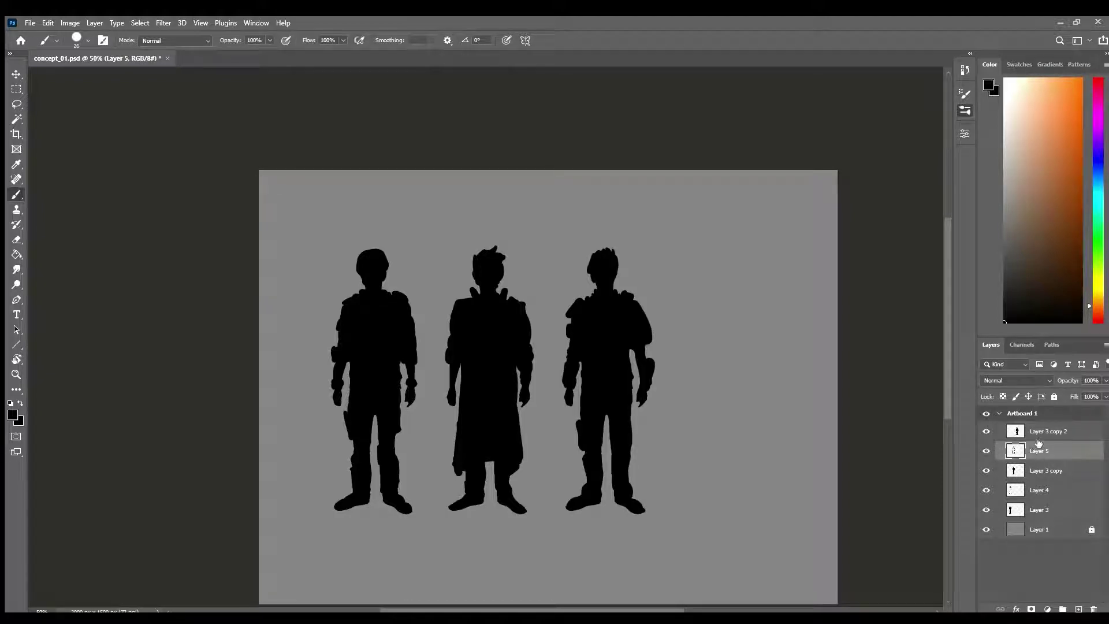
key(Delete)
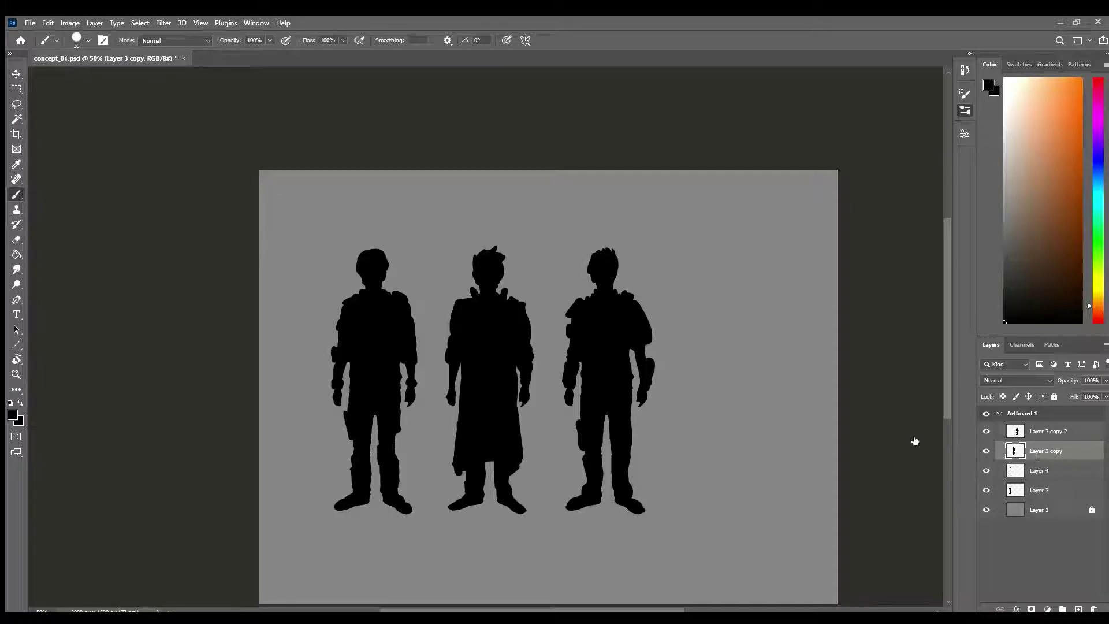
Handwrite the note "CTRL + E!" in the empty area beside the third figure.
drag(735, 398, 747, 417)
mouse_move(732, 399)
mouse_down()
mouse_move(791, 416)
mouse_move(754, 452)
mouse_move(762, 480)
mouse_move(760, 455)
mouse_up()
mouse_move(740, 469)
mouse_down()
mouse_move(784, 454)
mouse_move(781, 476)
mouse_up()
click(778, 485)
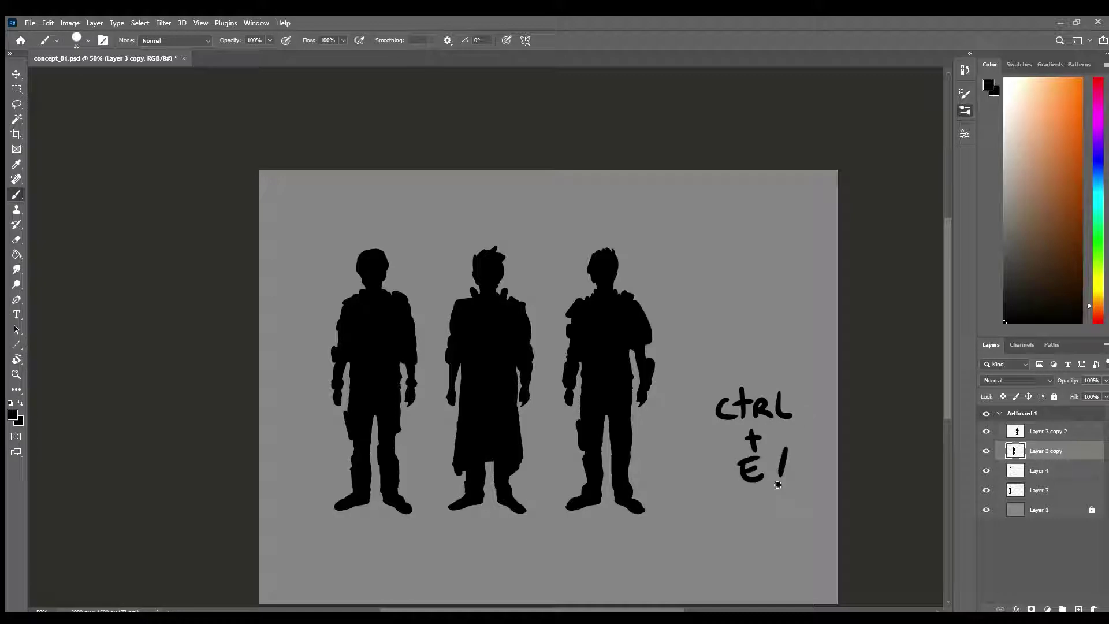
Merge Layer 4 down into Layer 3 so the first figure sits on a single layer.
click(1048, 472)
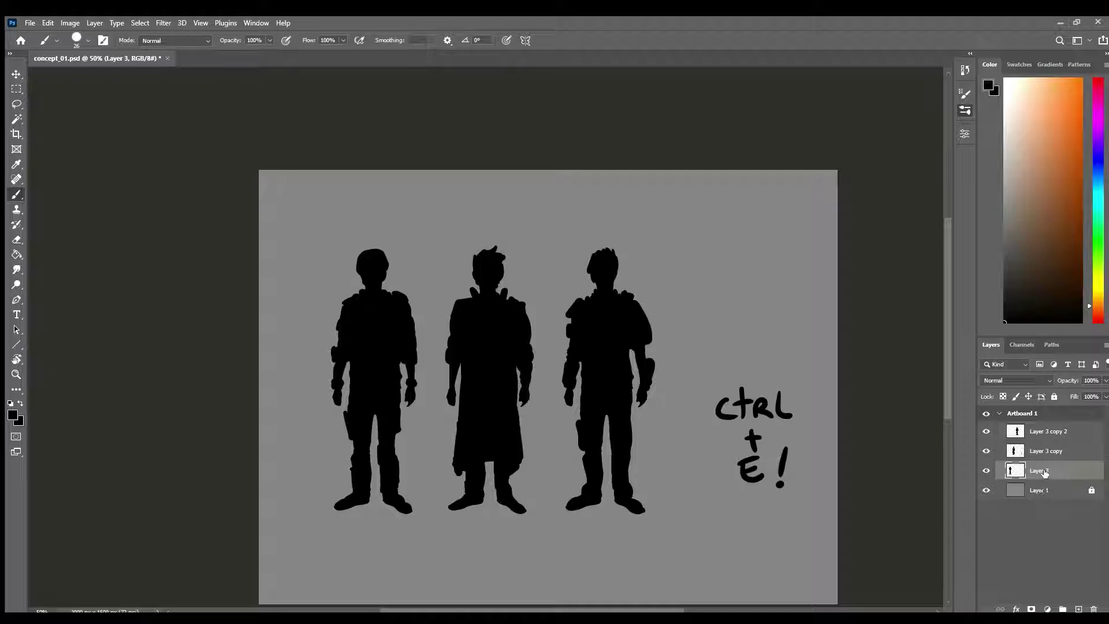
key(ctrl+e)
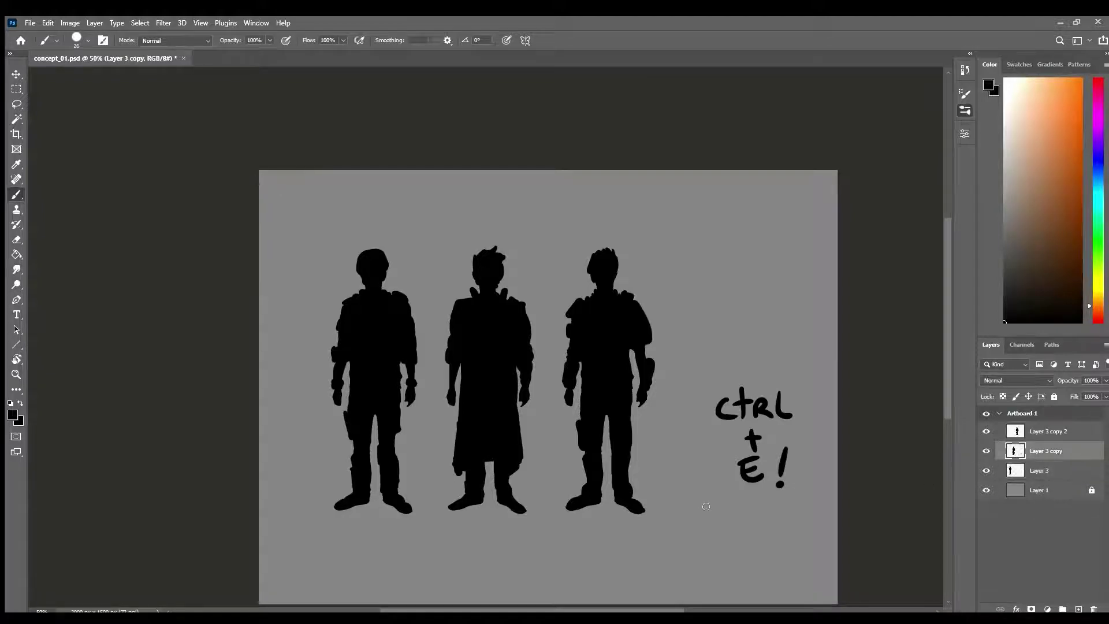
Erase the handwritten note with a rectangular selection on Layer 3 copy, deselect, and toggle the third figure's layer off and on.
key(m)
drag(705, 381, 805, 512)
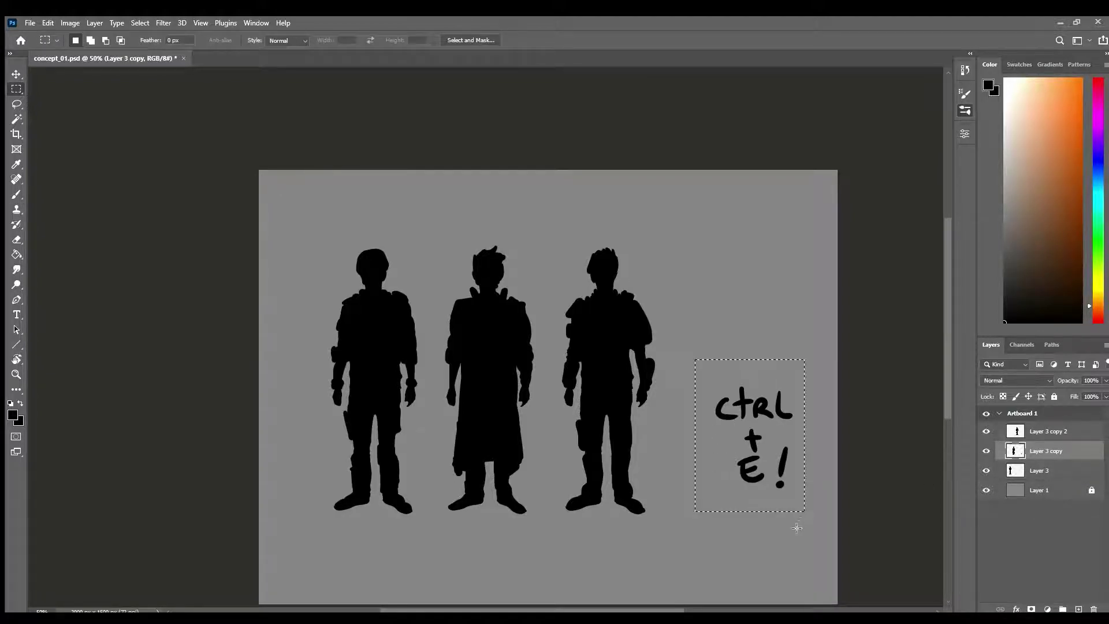
key(Delete)
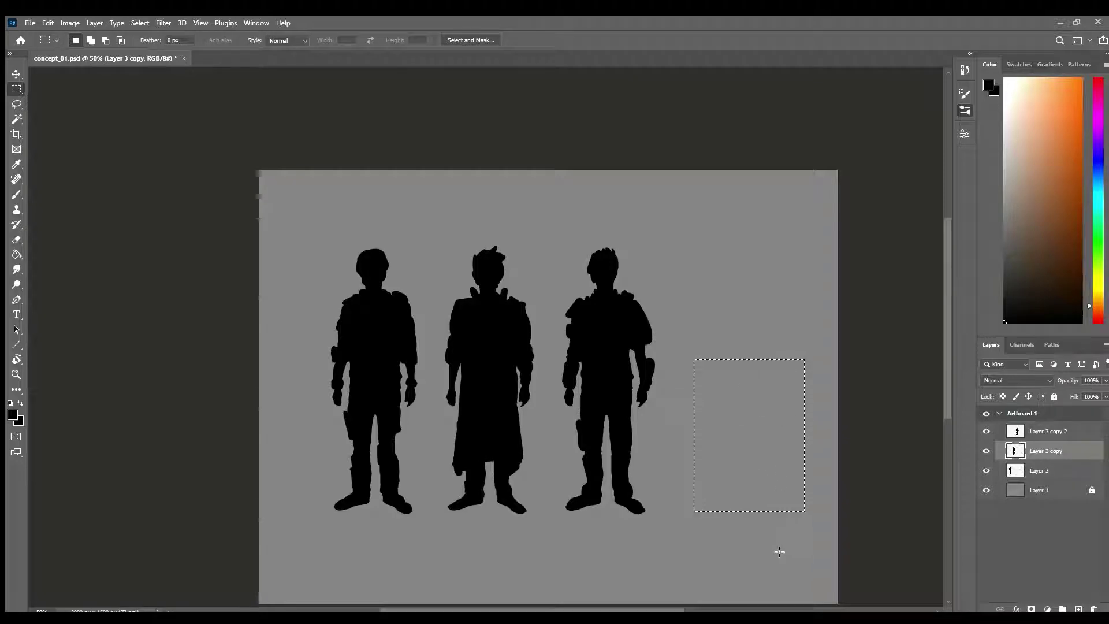
key(ctrl+d)
click(987, 433)
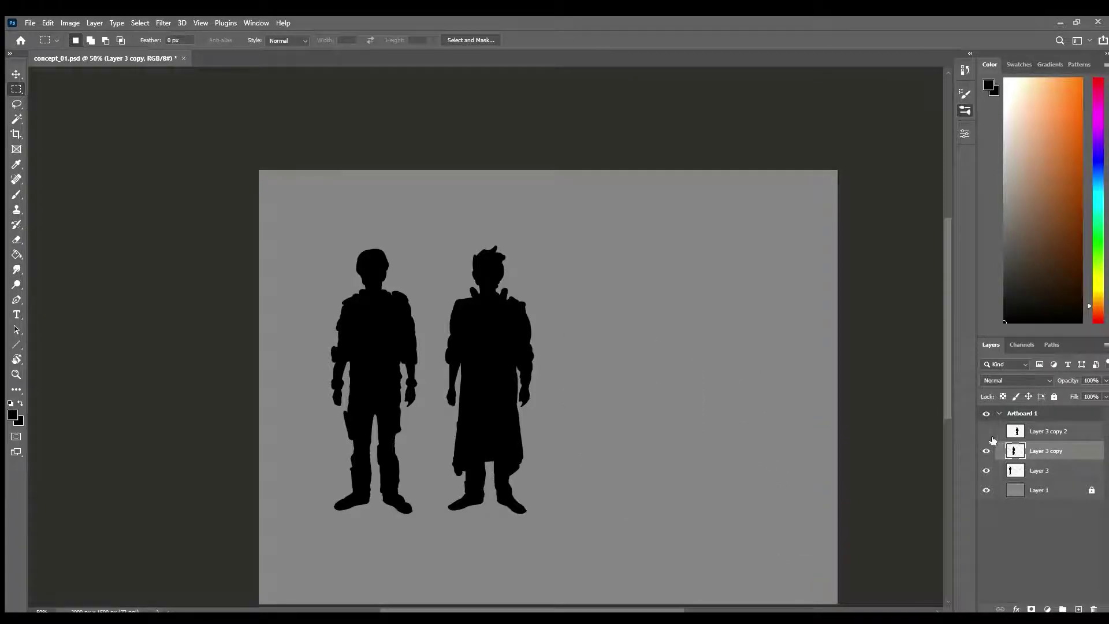
click(986, 433)
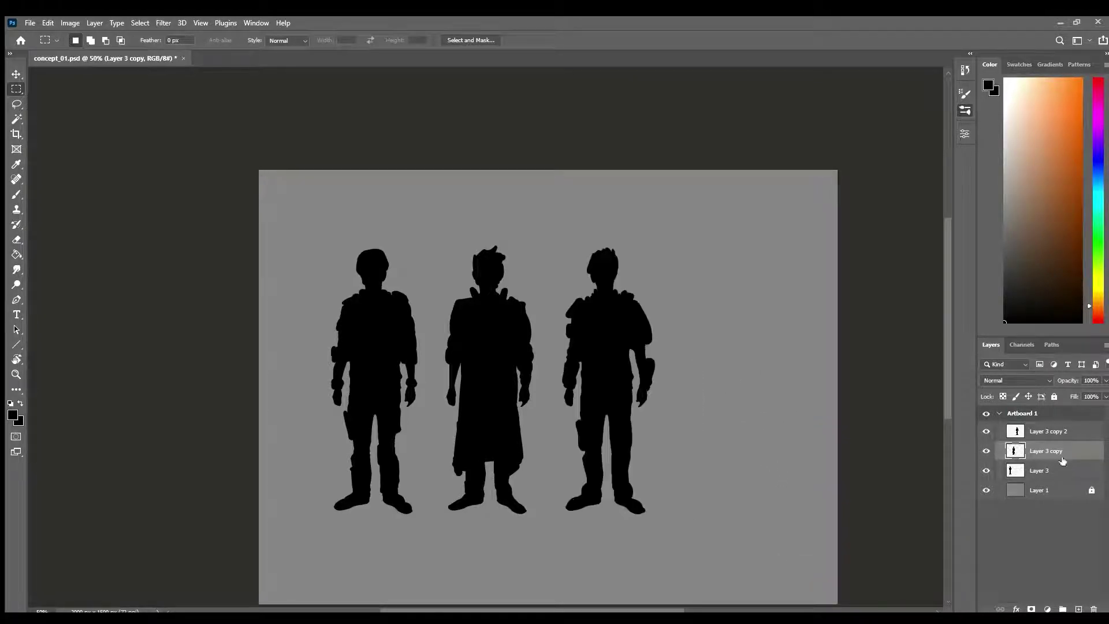
Handwrite the labels A, B and C above the first, second and third figures with the Brush.
key(b)
mouse_move(299, 250)
mouse_down()
mouse_move(319, 250)
mouse_move(318, 234)
mouse_up()
drag(455, 209, 462, 237)
mouse_move(585, 207)
mouse_down()
mouse_move(591, 231)
mouse_move(600, 222)
mouse_up()
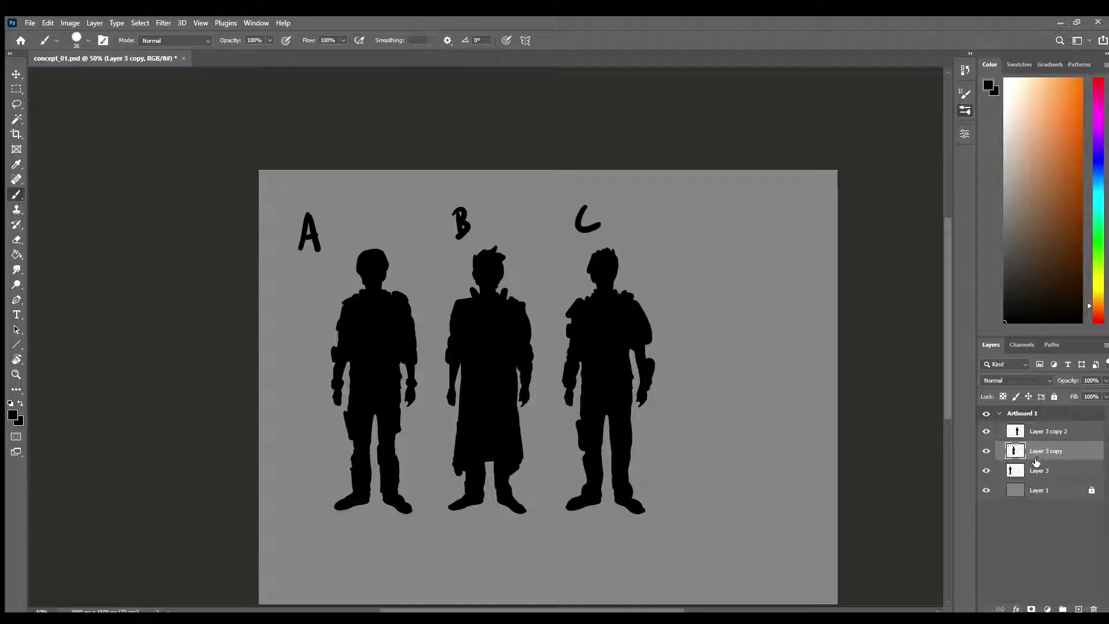
Hide Layer 3 copy and Layer 3 copy 2, and make the first figure's Layer 3 active.
click(986, 450)
click(986, 430)
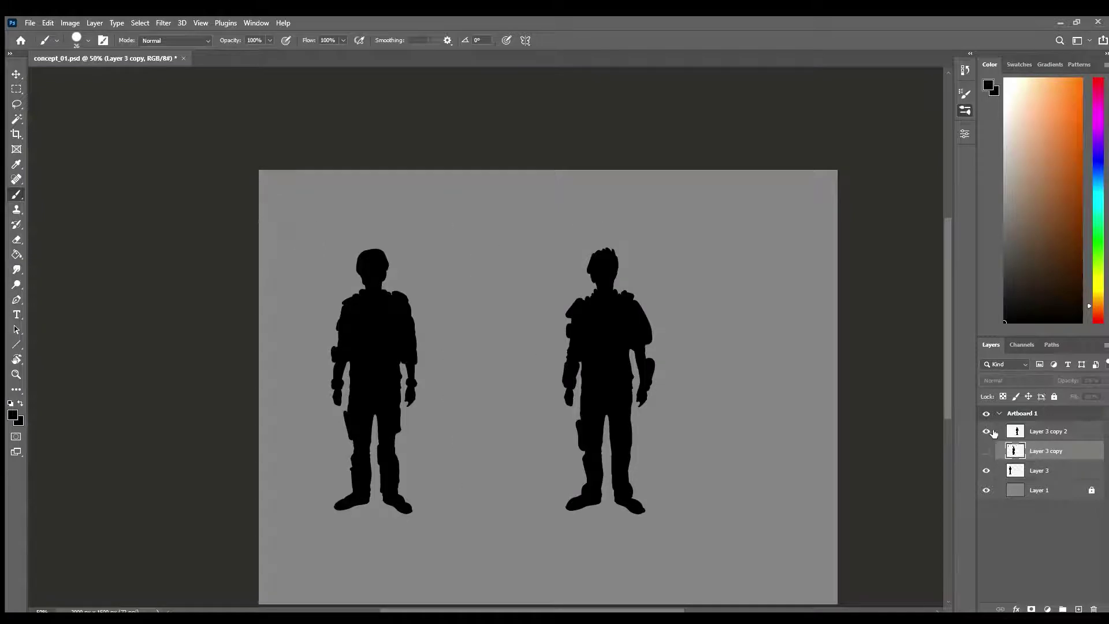
click(1049, 468)
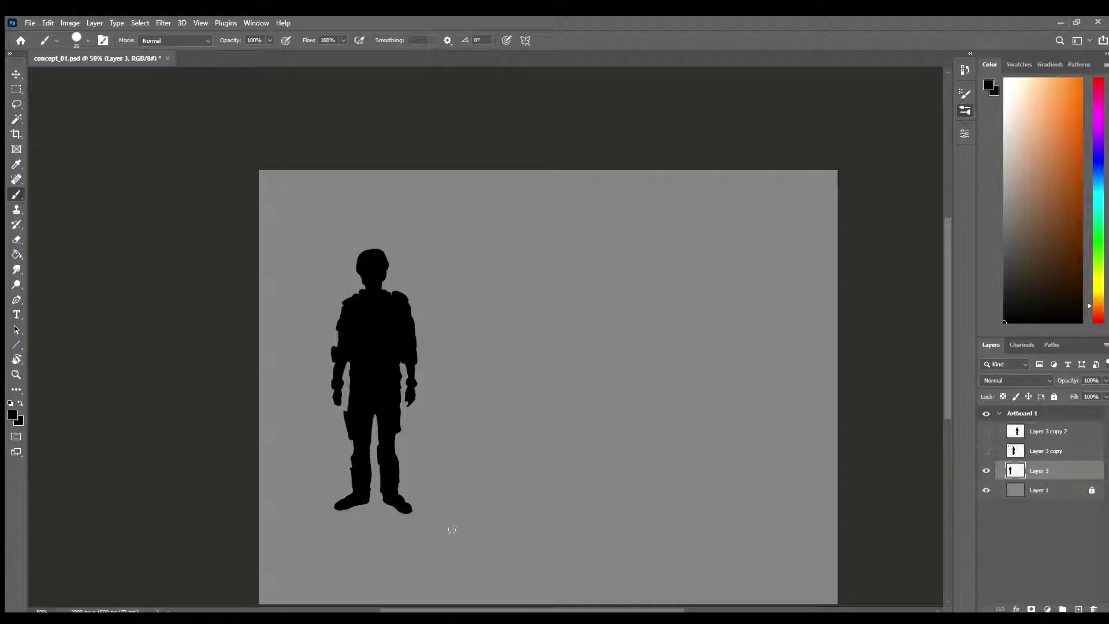
Handwrite "ILUMINAÇÃO" beside the first figure's feet on Layer 3, undoing and repainting a faulty stroke.
drag(445, 516, 445, 539)
mouse_move(455, 515)
mouse_down()
mouse_move(462, 534)
mouse_move(478, 520)
mouse_move(490, 534)
mouse_move(526, 521)
mouse_move(540, 536)
mouse_move(537, 518)
mouse_move(546, 534)
mouse_move(571, 518)
mouse_move(584, 528)
mouse_up()
key(ctrl+z)
mouse_move(567, 511)
mouse_down()
mouse_move(580, 505)
mouse_move(573, 524)
mouse_up()
drag(550, 534, 540, 554)
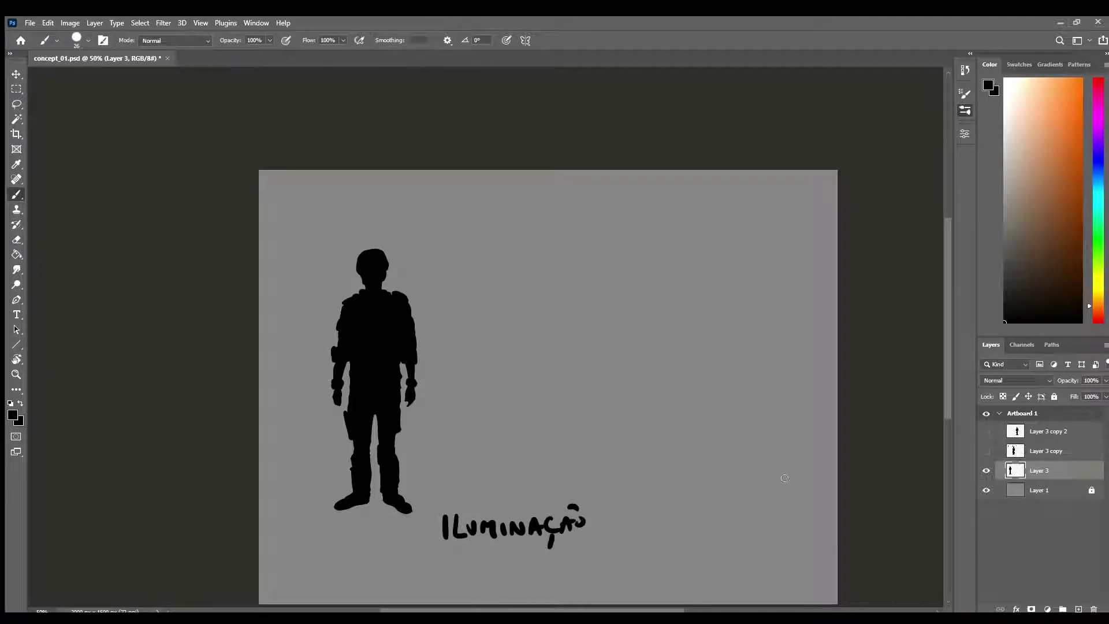
Create a new layer above Layer 3 and clip it to the first figure's silhouette as a clipping mask.
click(1078, 609)
ctrl+click(456, 382)
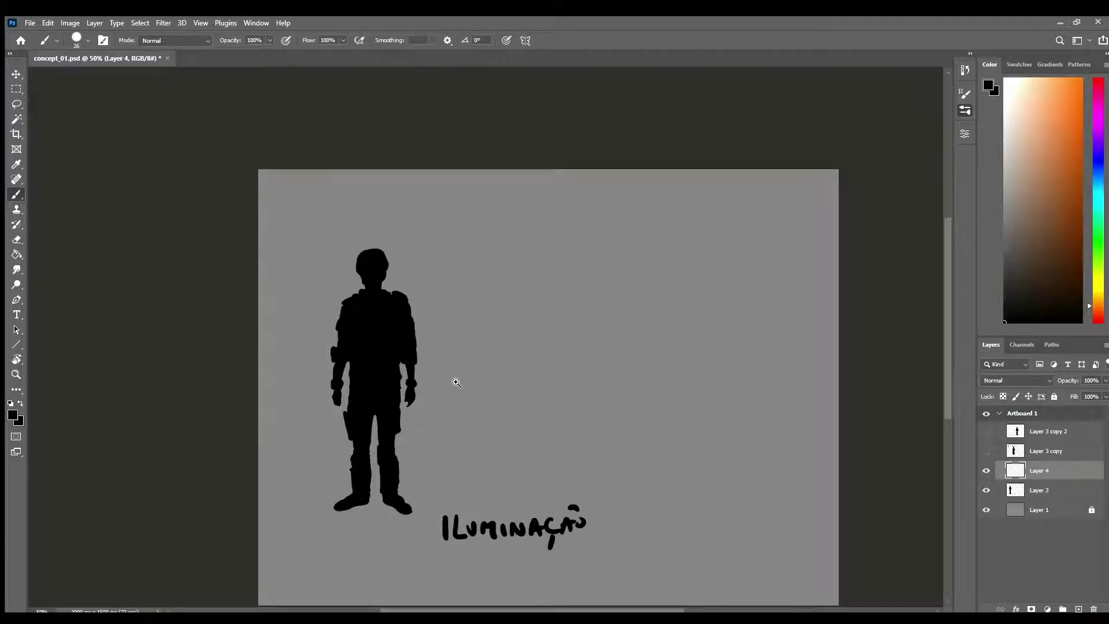
drag(536, 459, 546, 397)
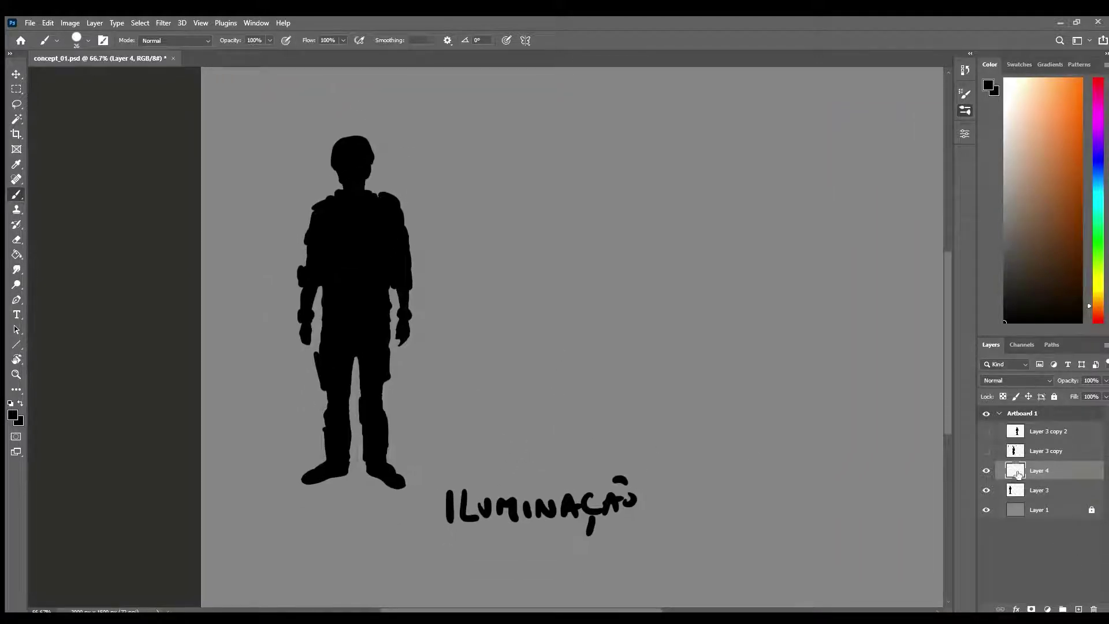
drag(1048, 483, 1005, 462)
drag(1063, 479, 1062, 479)
drag(1037, 481, 1054, 482)
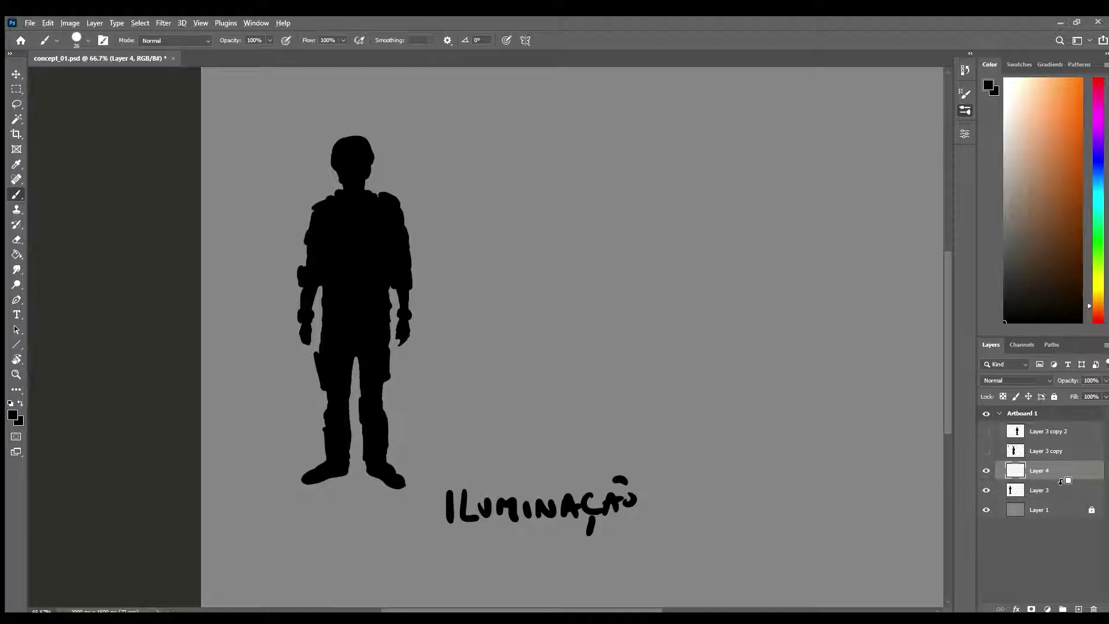
alt+click(1059, 480)
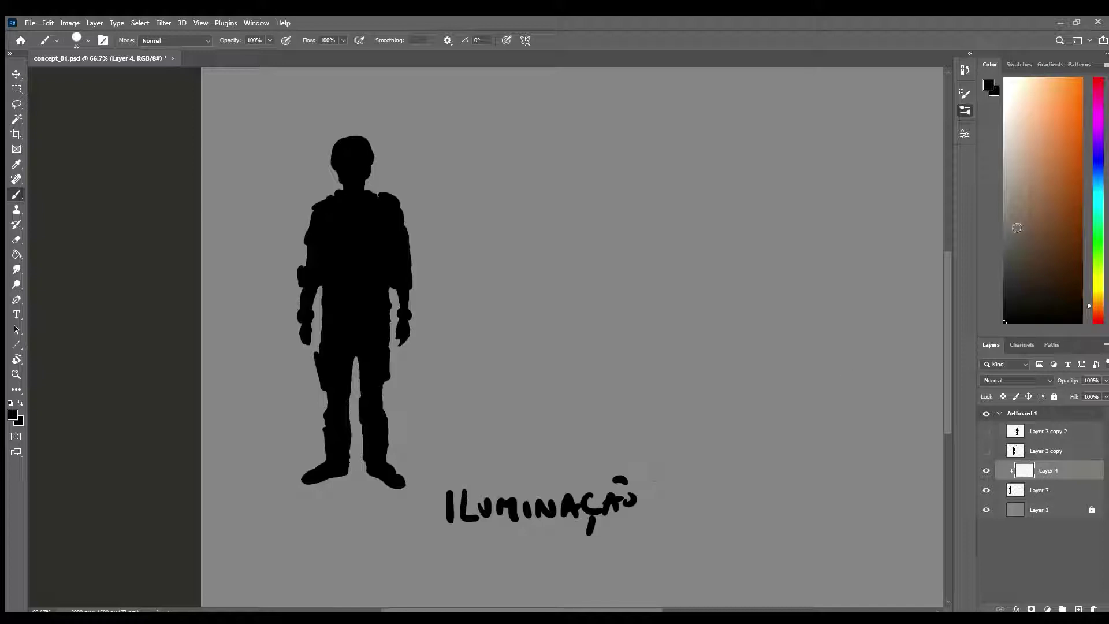
Choose a dark neutral grey and fill the clipped Layer 4 with it using the Paint Bucket.
click(1012, 217)
click(1002, 239)
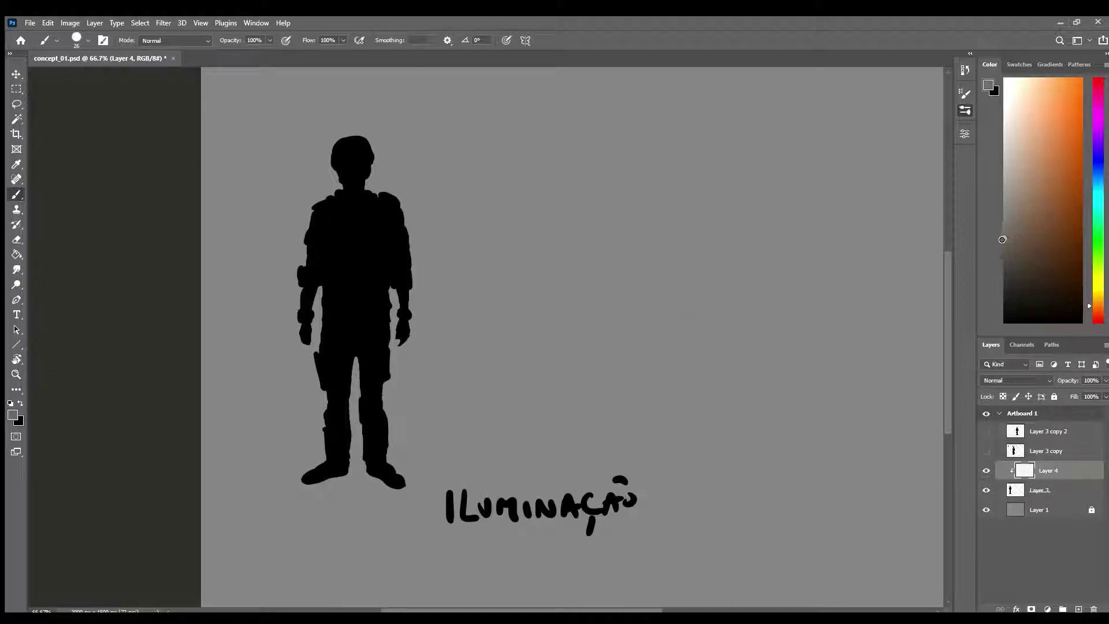
click(16, 254)
click(368, 260)
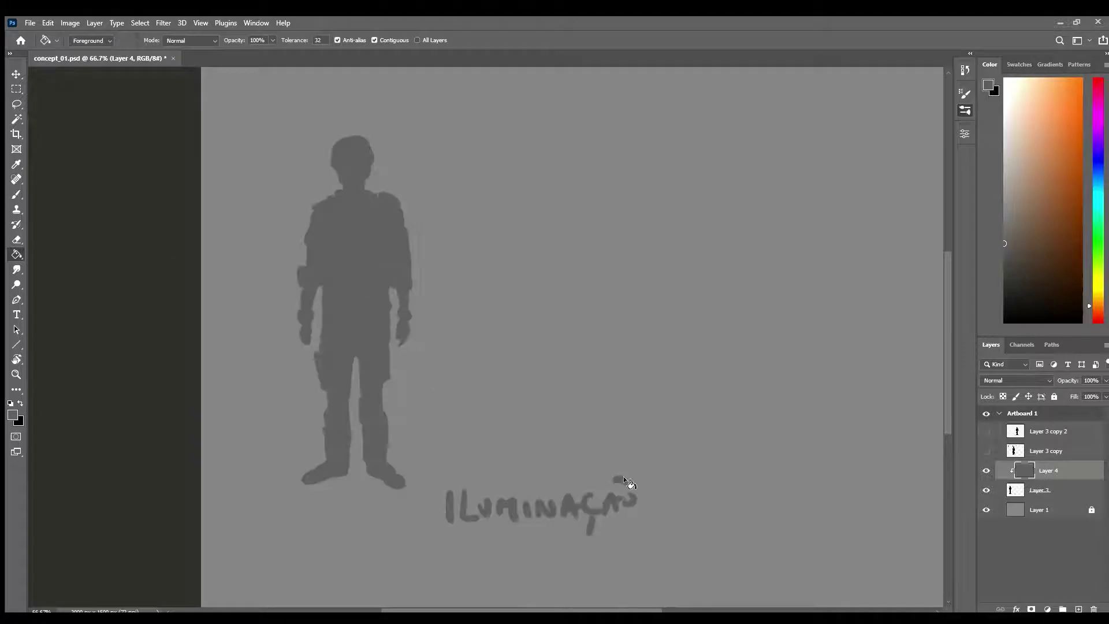
Refill the clipped Layer 4 with a darker grey and return its opacity to 100%.
click(1006, 275)
click(363, 282)
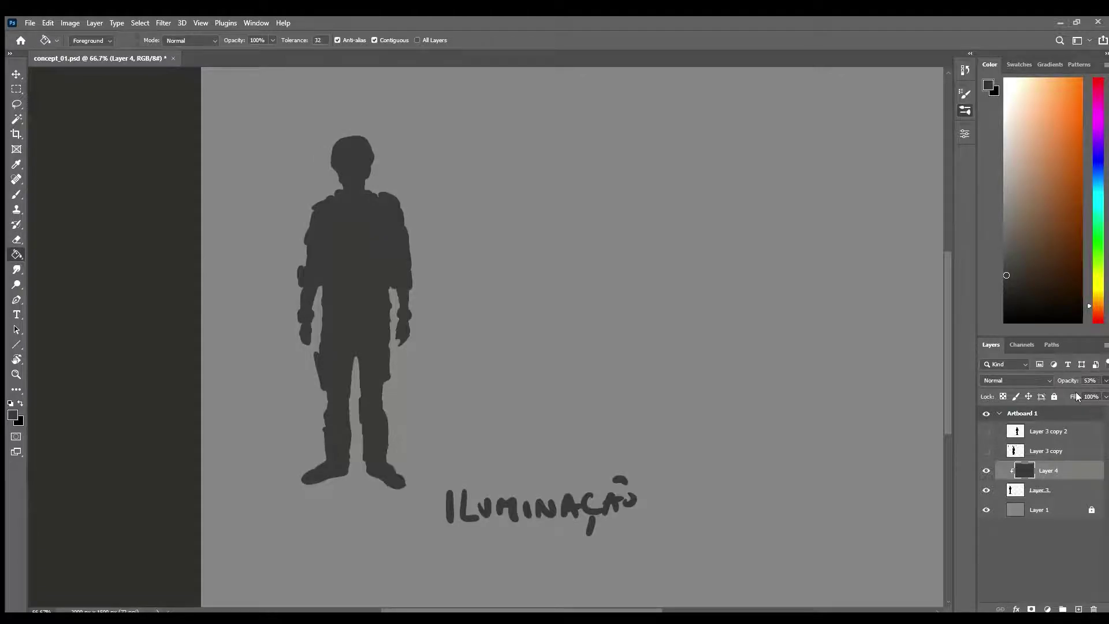
drag(1063, 393, 1103, 389)
Refill the clipped Layer 4 with a lighter neutral grey and lower the layer's opacity to darken the figure.
click(1006, 245)
click(411, 289)
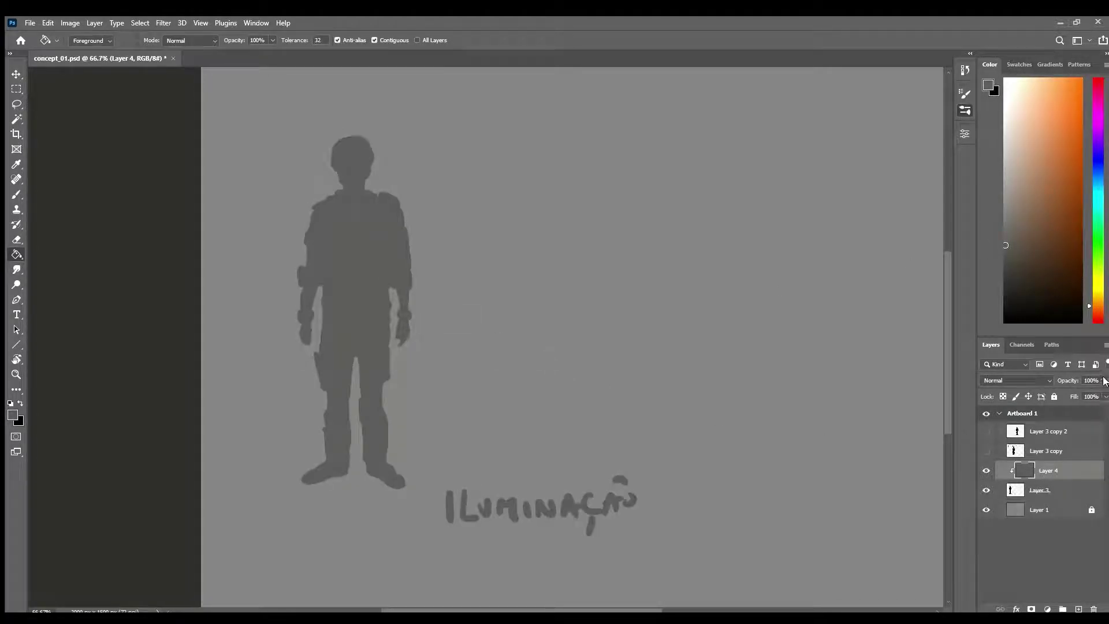
drag(1104, 381, 1092, 488)
Create a new layer above Layer 4 and clip it to the figure's silhouette.
click(1078, 609)
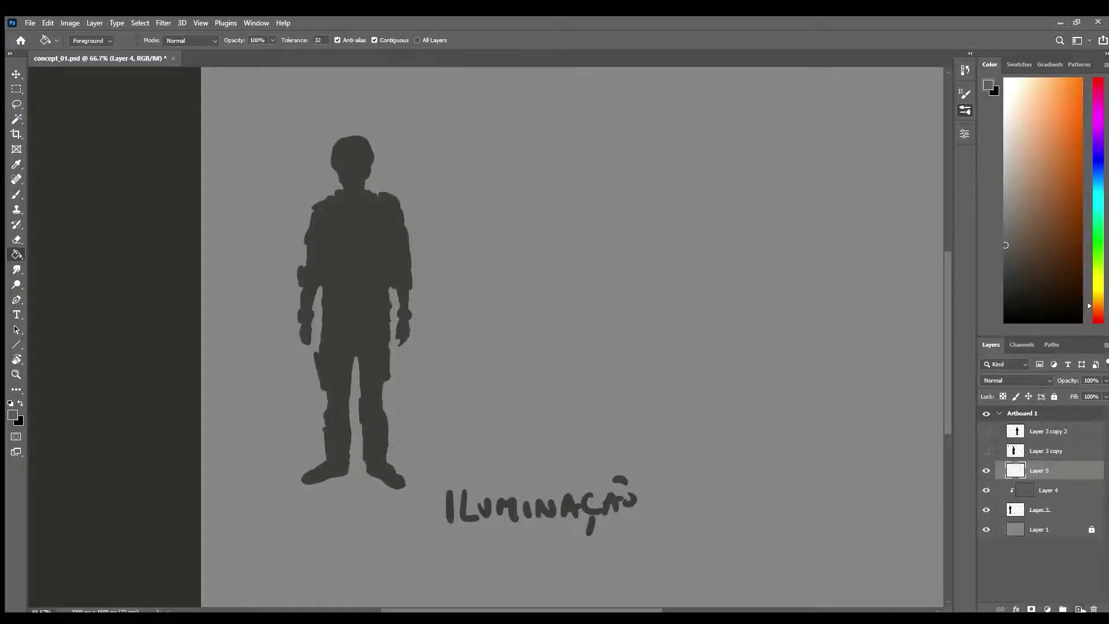
drag(1078, 481, 1075, 481)
alt+click(1078, 479)
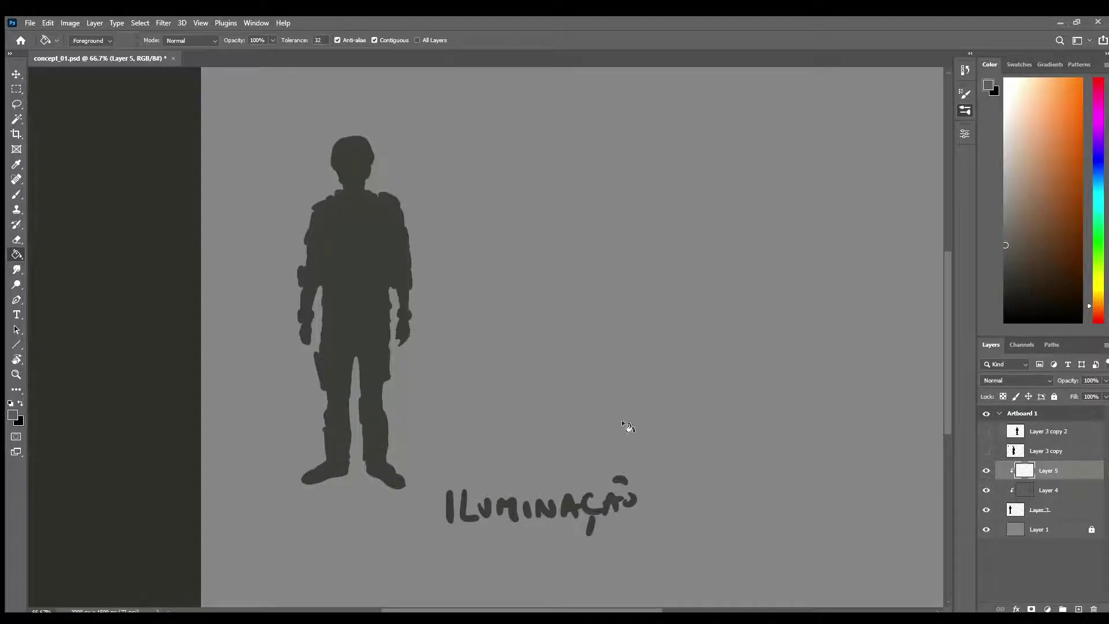
Sketch the hair fringe across the figure's forehead on Layer 5 with a smaller black brush.
ctrl+click(434, 284)
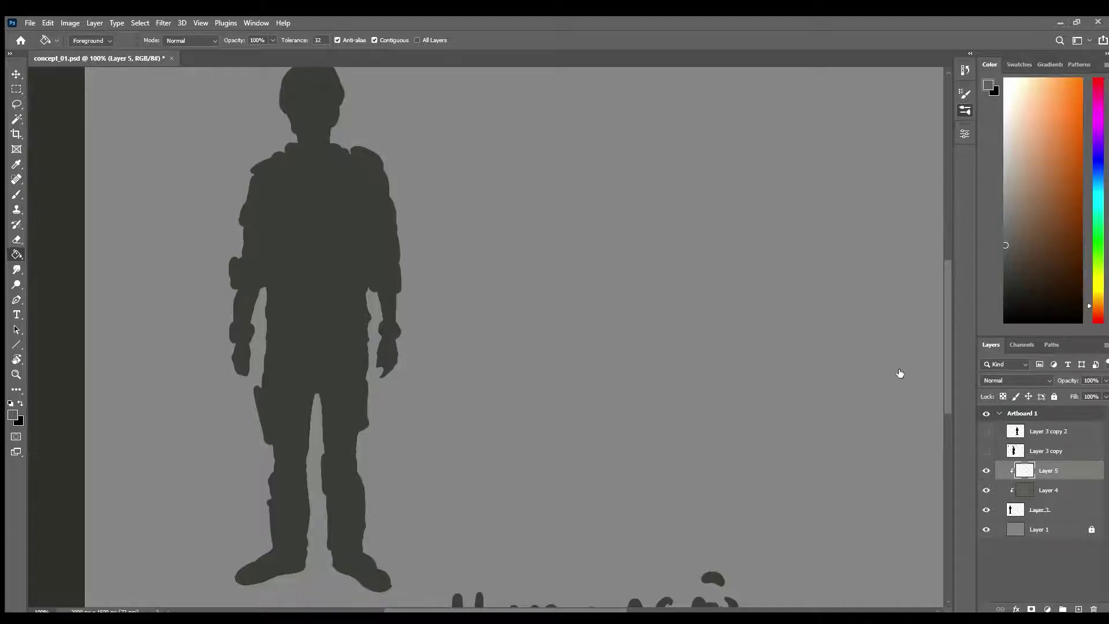
key(b)
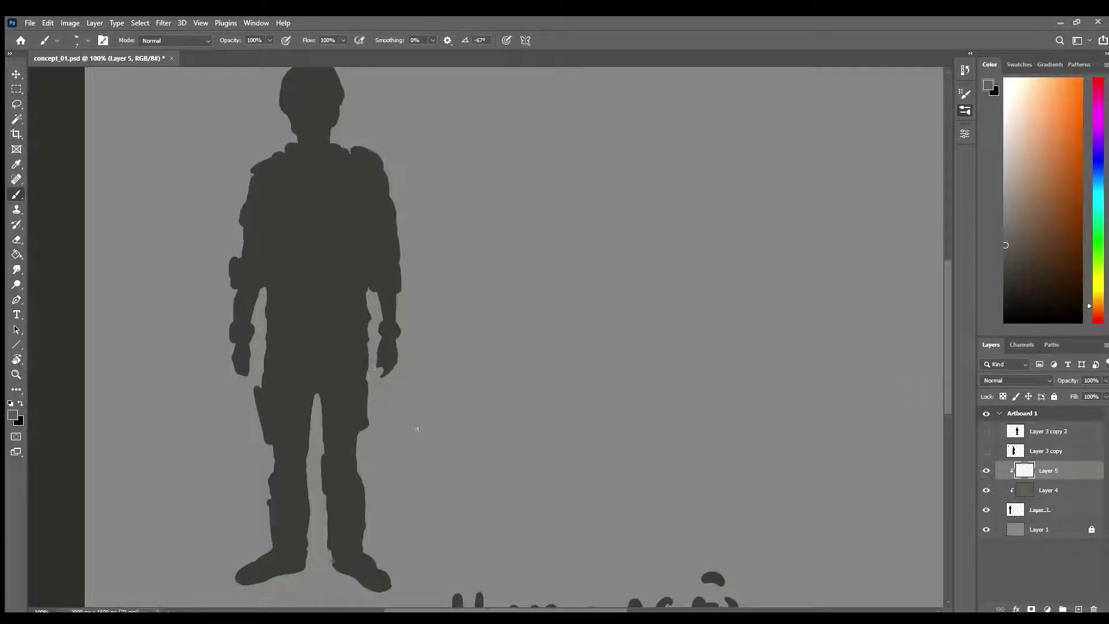
key(x)
click(410, 348)
drag(404, 314, 646, 592)
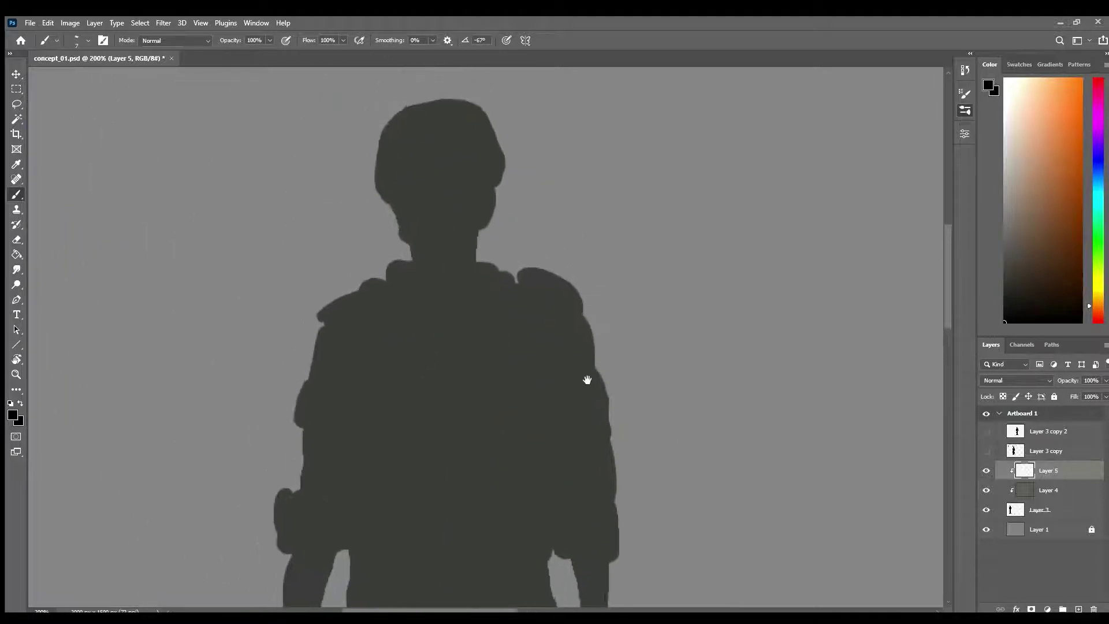
drag(587, 379, 603, 388)
click(426, 188)
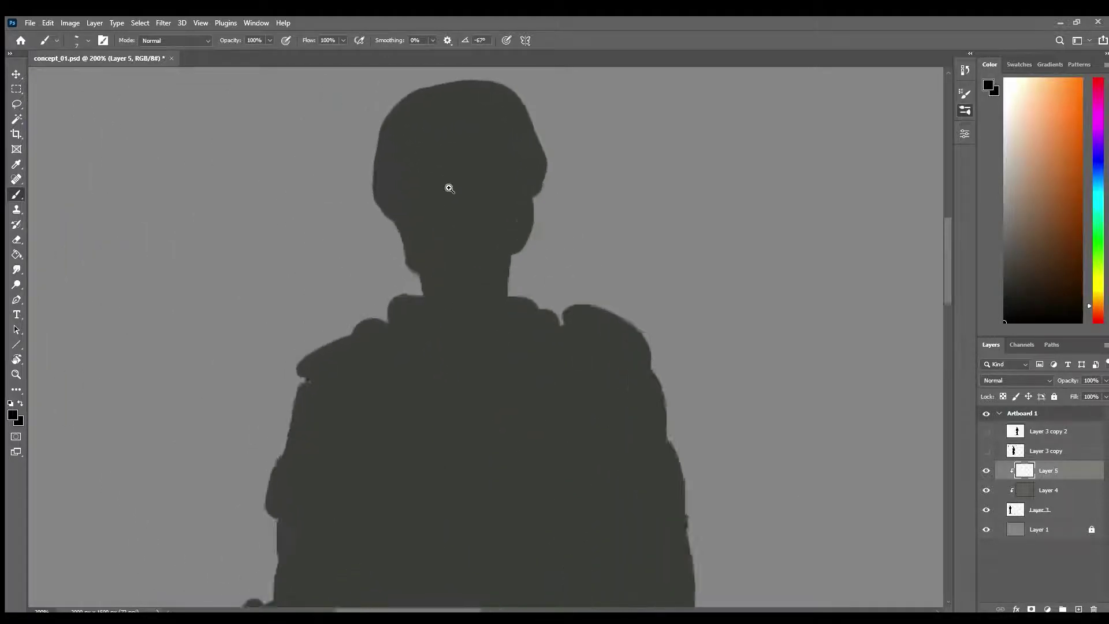
drag(448, 185, 492, 388)
key(bracketleft)
key(bracketleft)
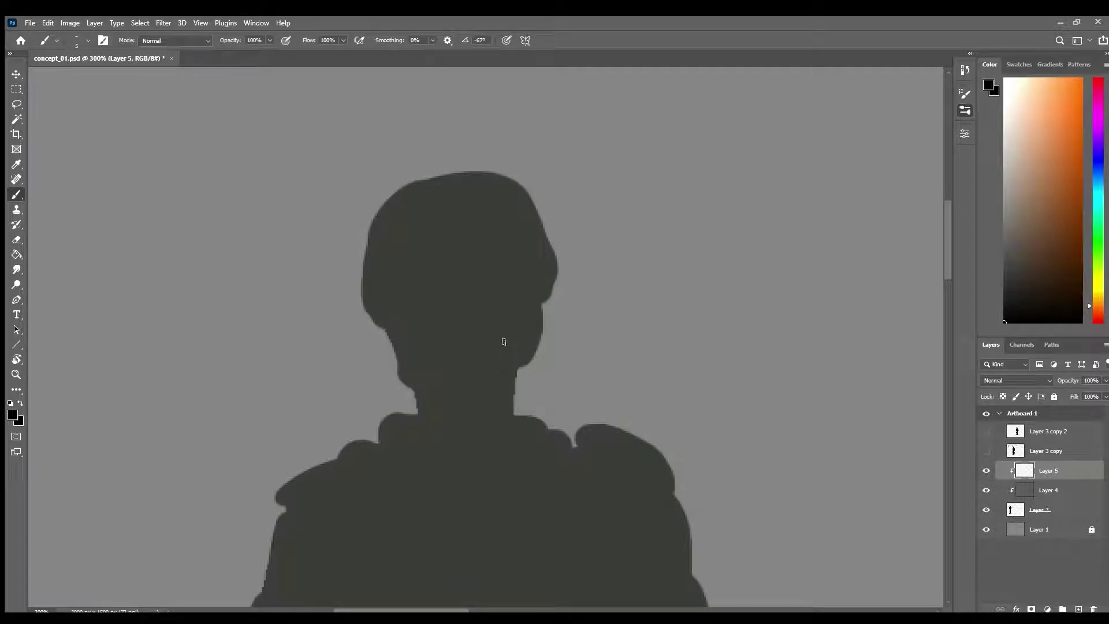
mouse_move(399, 242)
mouse_down()
mouse_move(381, 329)
mouse_move(394, 297)
mouse_up()
mouse_move(440, 264)
mouse_down()
mouse_move(469, 277)
mouse_move(510, 271)
mouse_up()
Sketch the jawline, the sides of the face and both ears on the head.
mouse_move(405, 298)
mouse_down()
mouse_move(411, 374)
mouse_move(442, 414)
mouse_up()
drag(509, 380, 493, 411)
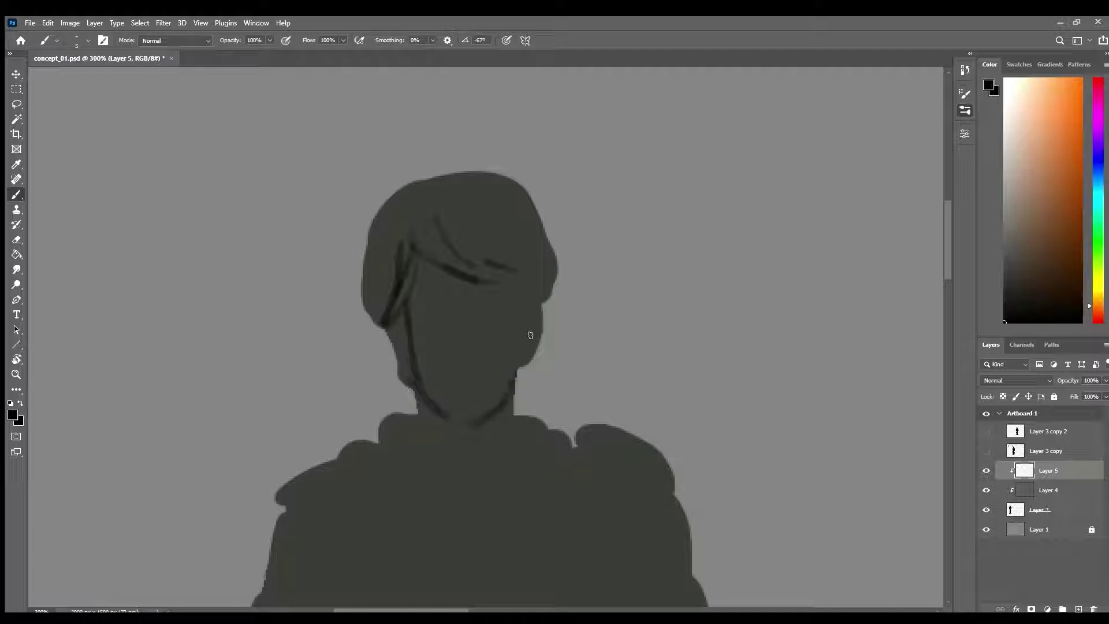
mouse_move(518, 301)
mouse_down()
mouse_move(513, 374)
mouse_move(519, 297)
mouse_move(523, 362)
mouse_up()
drag(385, 327, 413, 386)
mouse_move(400, 304)
mouse_down()
mouse_move(433, 314)
mouse_move(517, 300)
mouse_up()
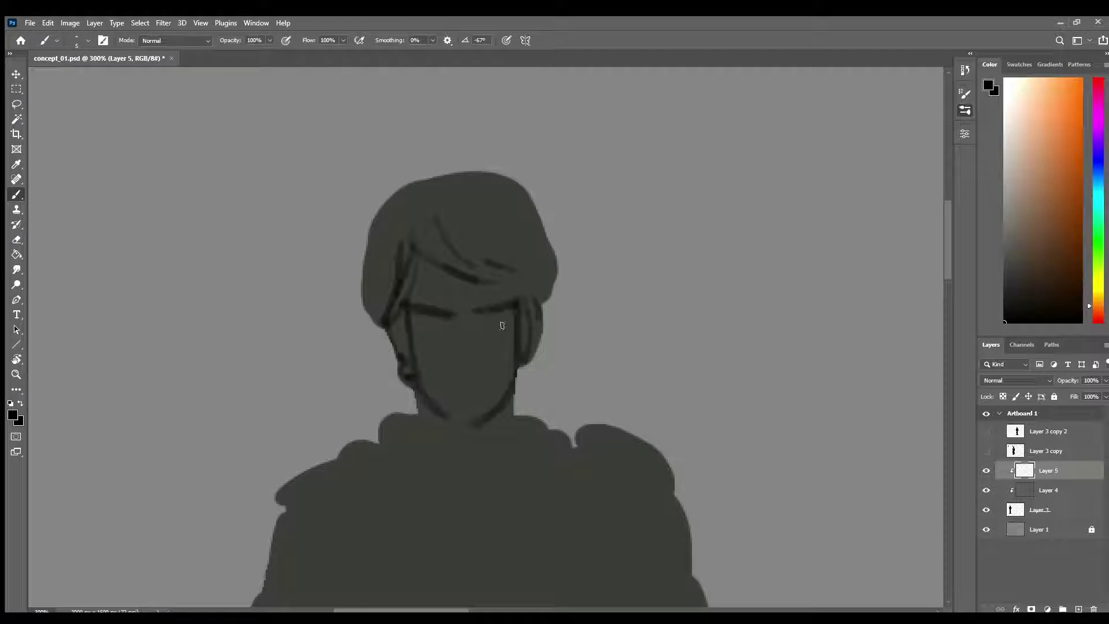
key(ctrl+z)
key(ctrl+shift+z)
key(ctrl+z)
key(ctrl+z)
Add a few more loose strands to the fringe over the forehead.
drag(451, 279, 486, 307)
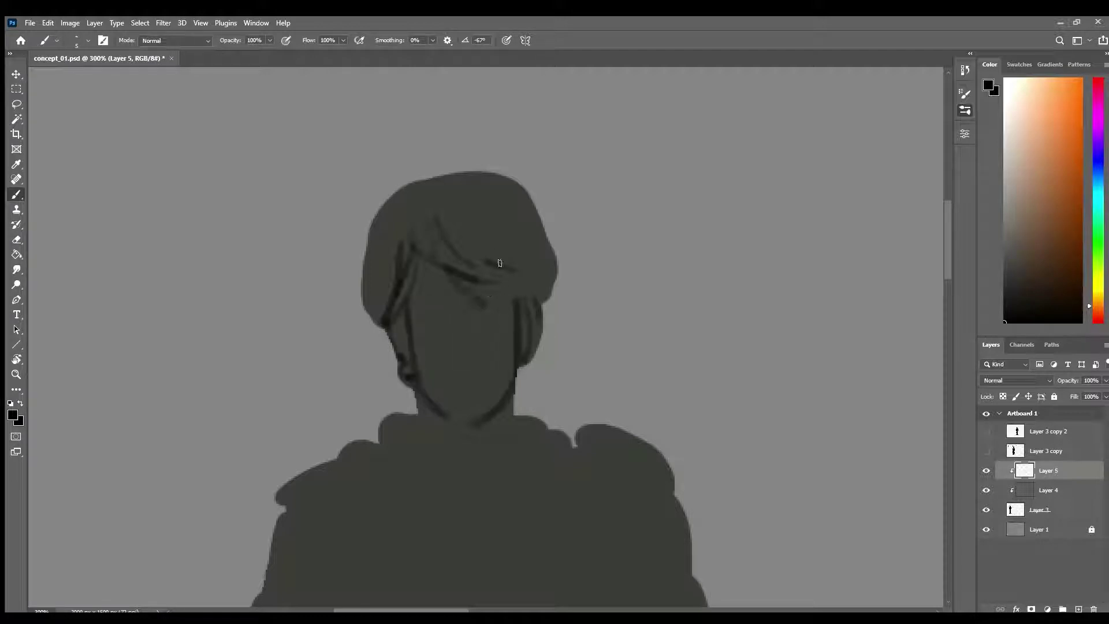
drag(500, 258, 502, 274)
Sketch the folds of a scarf around the neck and the pad on the figure's left shoulder.
scroll(560, 431, down, 1)
drag(607, 463, 596, 312)
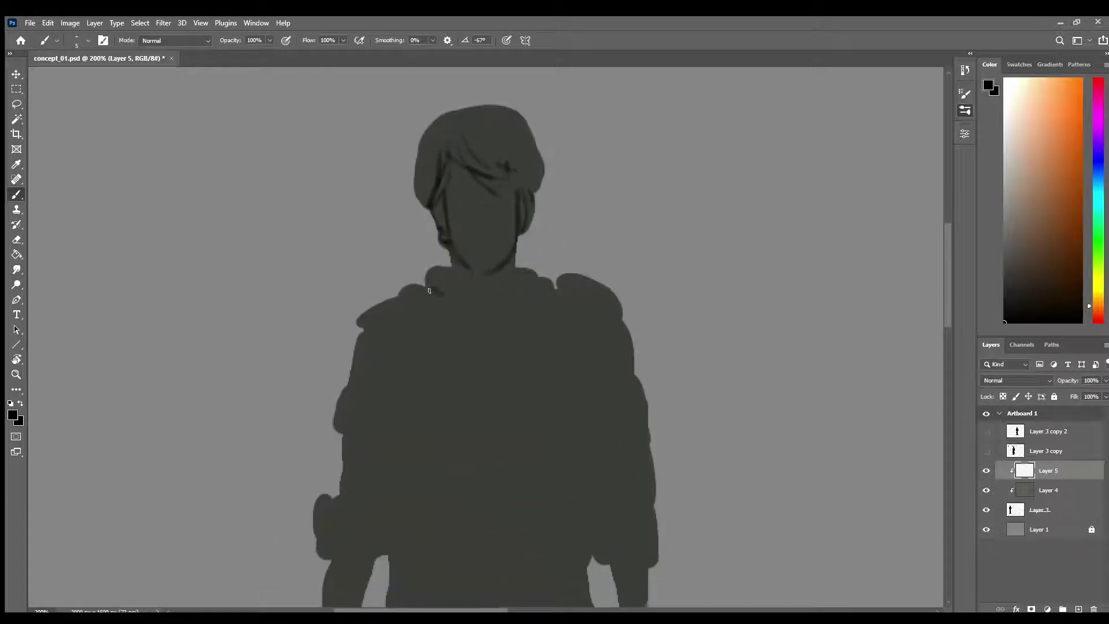
drag(449, 276, 481, 301)
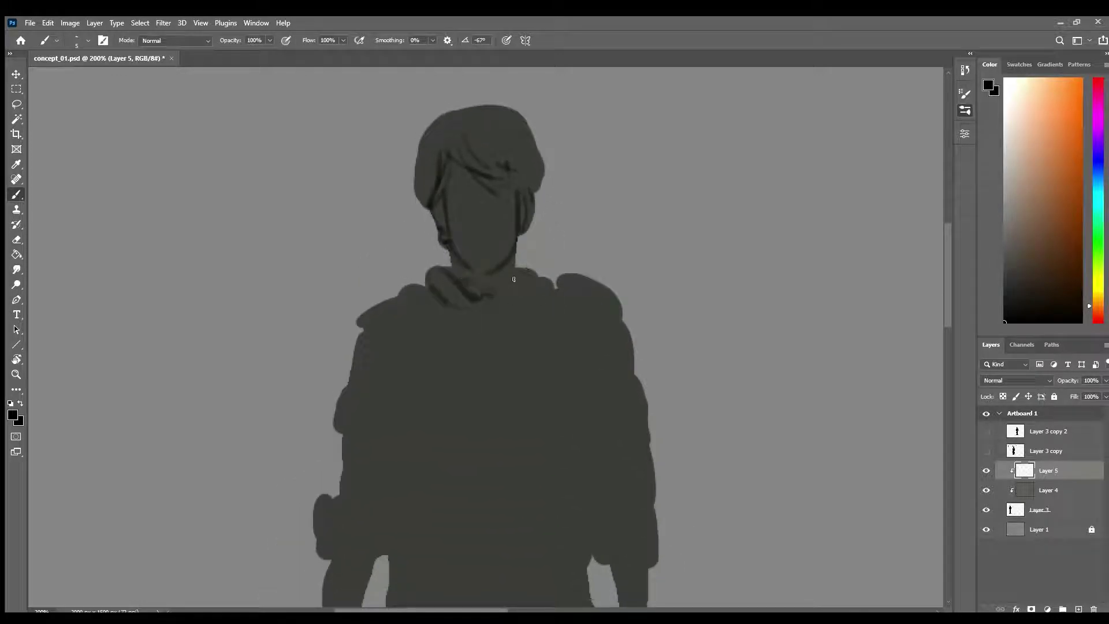
drag(529, 270, 494, 298)
mouse_move(488, 322)
mouse_down()
mouse_move(475, 324)
mouse_move(545, 309)
mouse_up()
mouse_move(553, 289)
mouse_down()
mouse_move(546, 304)
mouse_move(550, 284)
mouse_move(615, 322)
mouse_up()
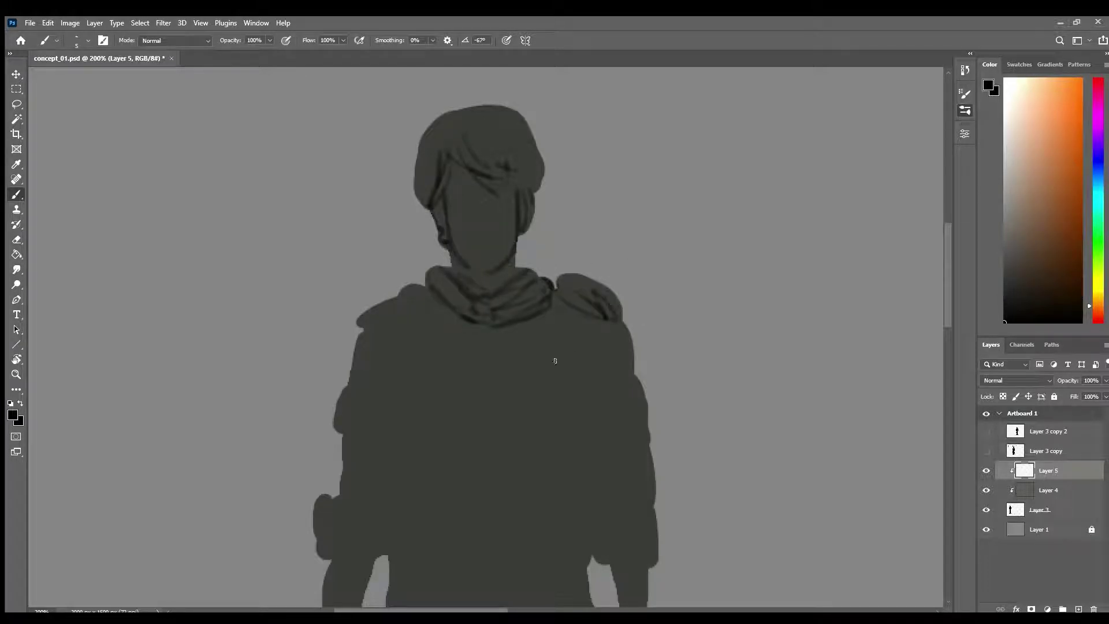
Sketch a wrapped cloth band with folds around the figure's waist.
scroll(503, 356, down, 2)
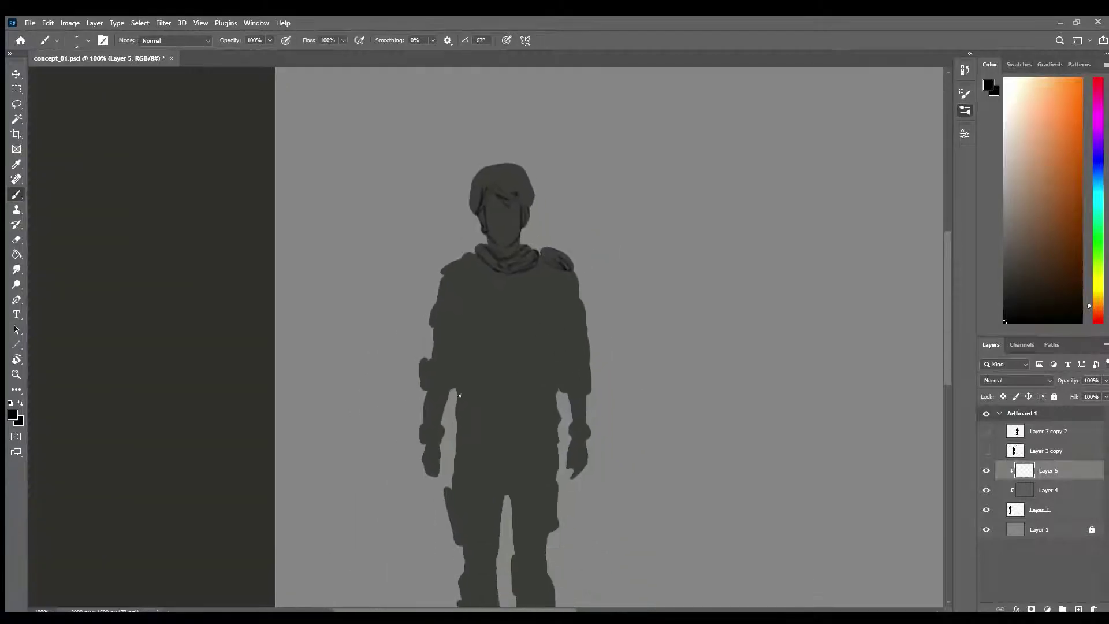
drag(455, 408, 499, 412)
mouse_move(465, 398)
mouse_down()
mouse_move(538, 399)
mouse_move(509, 401)
mouse_move(553, 397)
mouse_up()
drag(517, 403, 551, 404)
drag(465, 407, 528, 420)
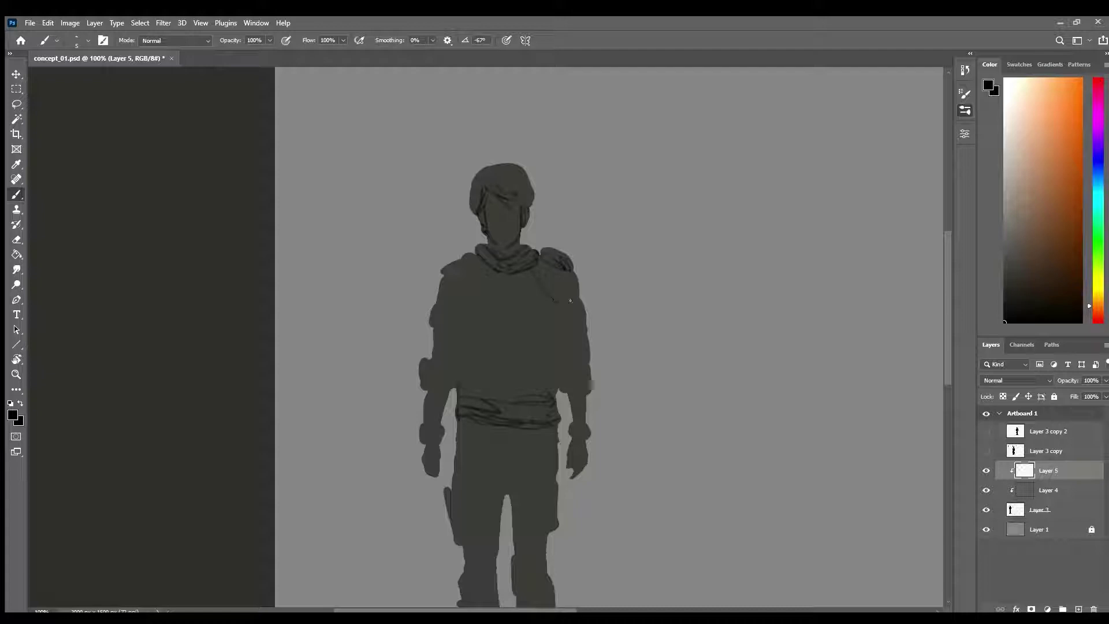
Sketch the figure's left shoulder plate, diagonal wraps across the chest and the torso's left edge.
drag(538, 283, 570, 295)
drag(537, 258, 567, 301)
drag(537, 281, 469, 313)
mouse_move(529, 289)
mouse_down()
mouse_move(490, 305)
mouse_move(529, 303)
mouse_up()
drag(508, 313, 550, 317)
drag(552, 361, 556, 387)
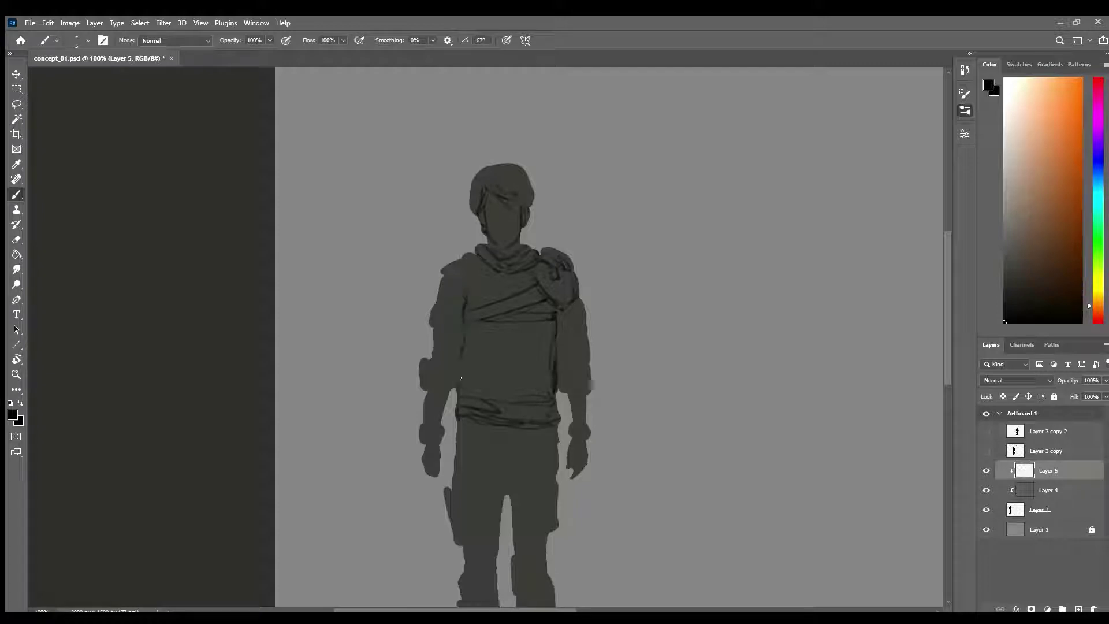
Outline the torso's right edge and add fabric folds to the lower shirt.
drag(461, 380, 463, 334)
drag(475, 377, 489, 380)
click(540, 356)
Sketch the sleeve folds, forearm cuff and wristband on the figure's left arm.
mouse_move(573, 317)
mouse_down()
mouse_move(574, 338)
mouse_move(582, 330)
mouse_up()
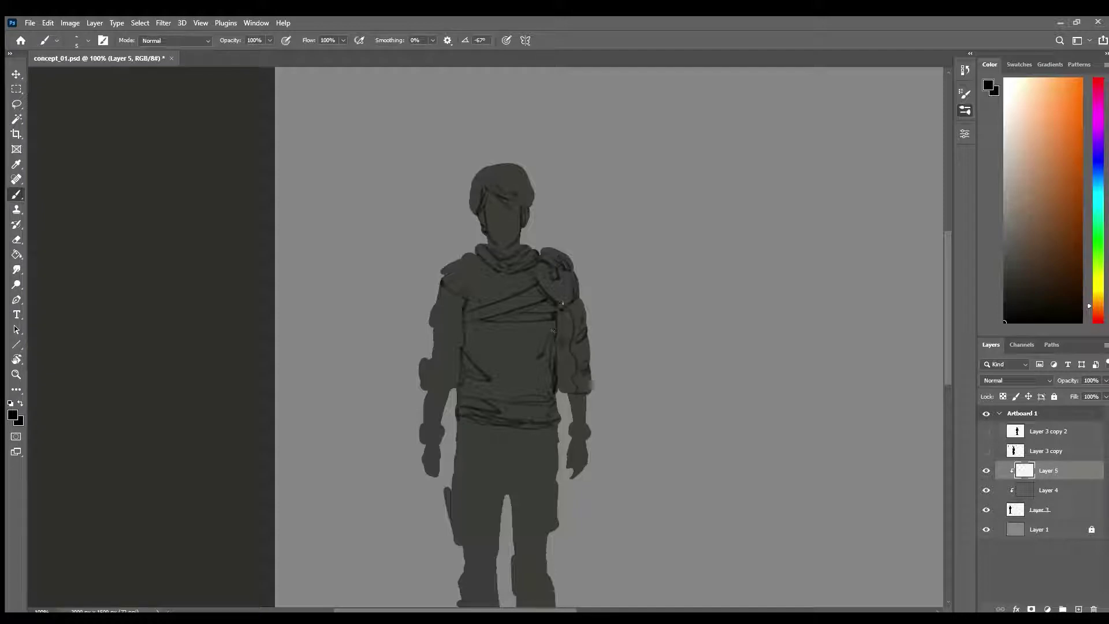
drag(562, 302, 559, 319)
mouse_move(570, 407)
mouse_down()
mouse_move(586, 408)
mouse_move(579, 433)
mouse_up()
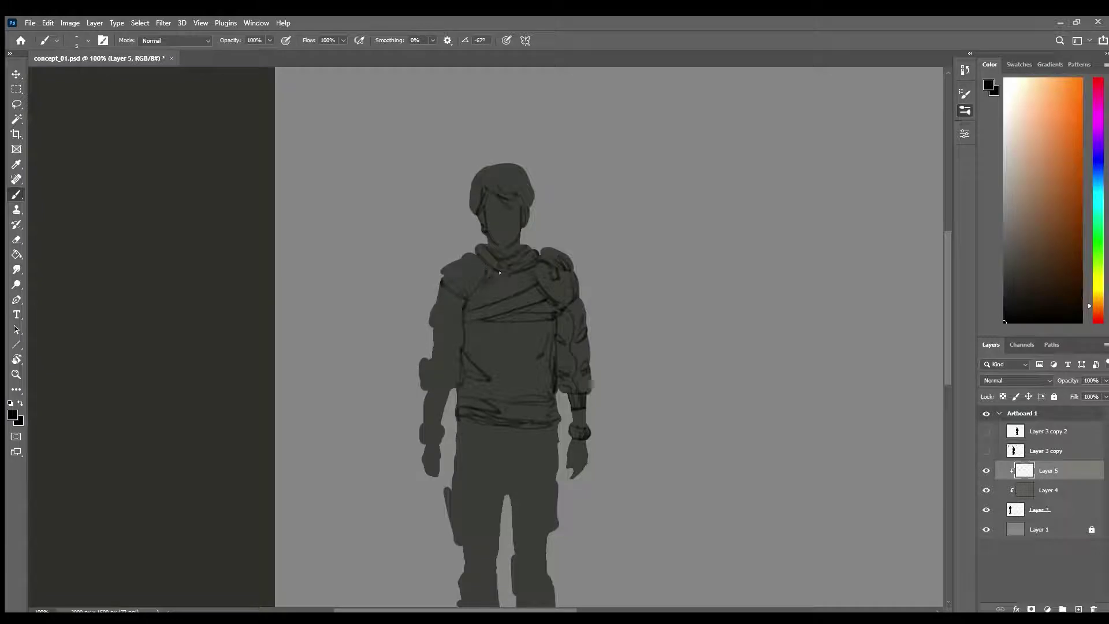
Sketch layered plates on the figure's right shoulder and upper arm, plus ribbed wraps on the forearm and wrist.
mouse_move(499, 272)
mouse_down()
mouse_move(467, 283)
mouse_move(462, 260)
mouse_move(472, 255)
mouse_up()
drag(448, 308, 462, 313)
drag(430, 319, 454, 335)
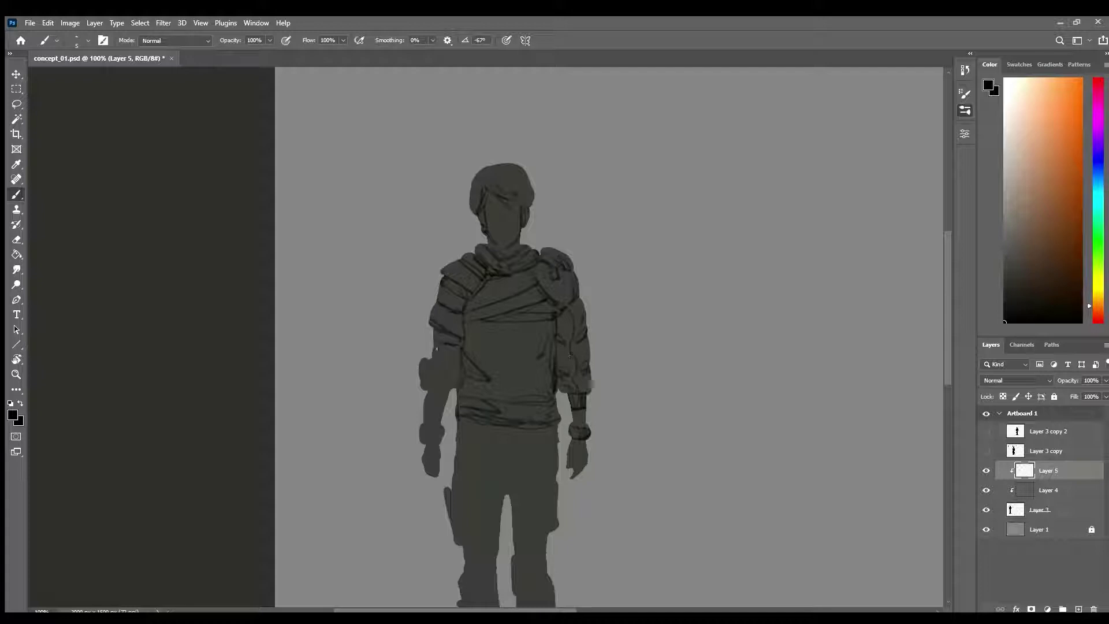
mouse_move(427, 362)
mouse_down()
mouse_move(453, 377)
mouse_move(455, 368)
mouse_move(444, 388)
mouse_up()
drag(423, 438, 428, 424)
Sketch the brow line, eyes and nose on the figure's face.
scroll(594, 383, down, 1)
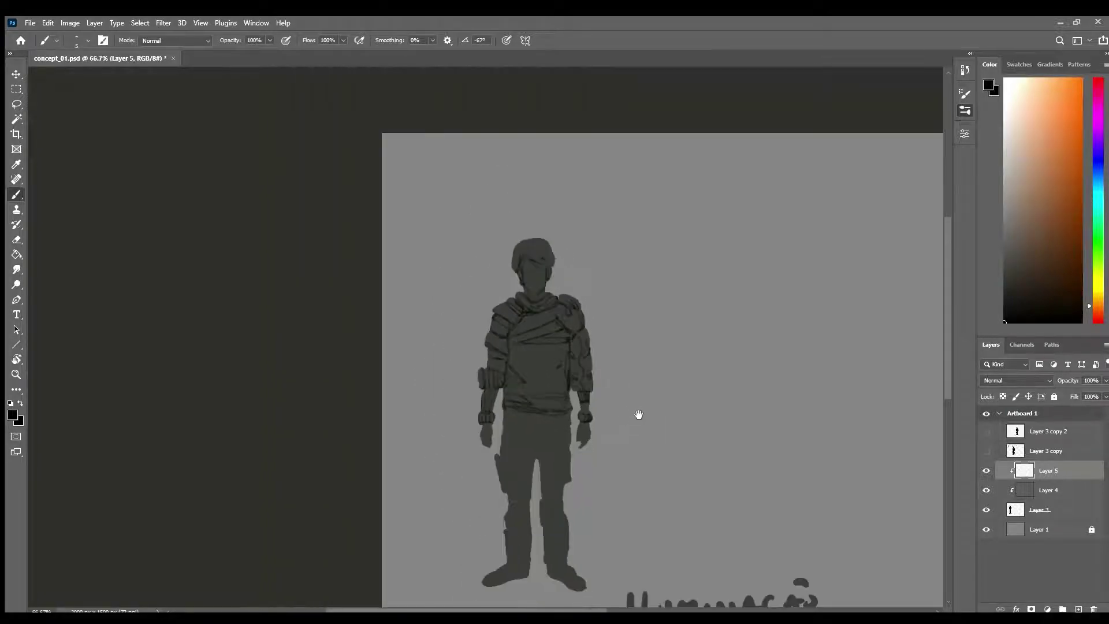
scroll(557, 341, up, 2)
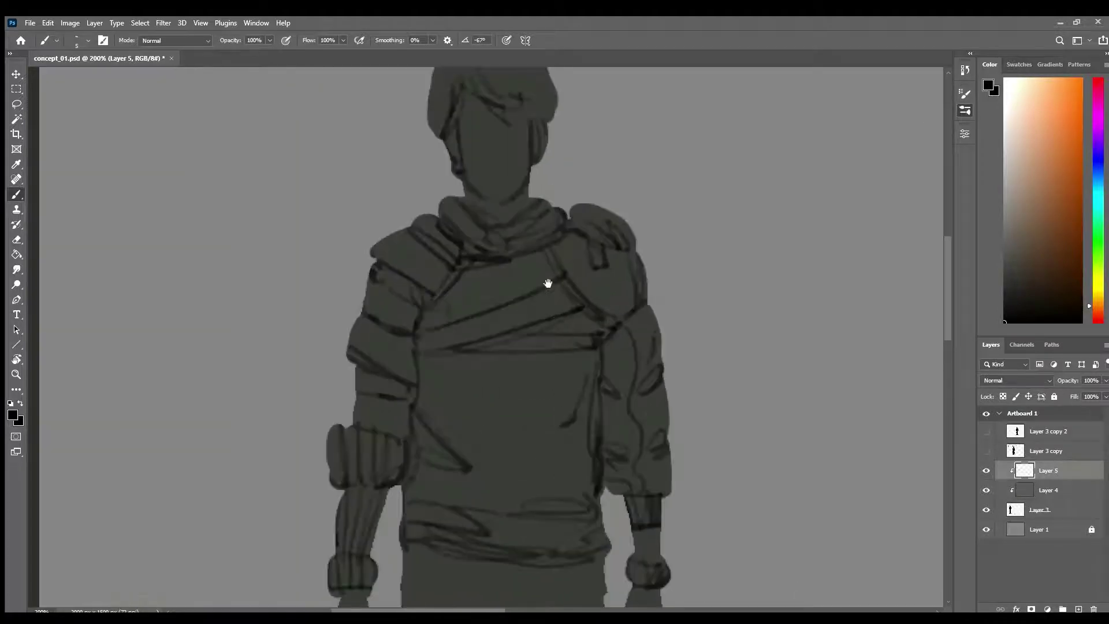
drag(550, 287, 532, 478)
scroll(495, 314, up, 1)
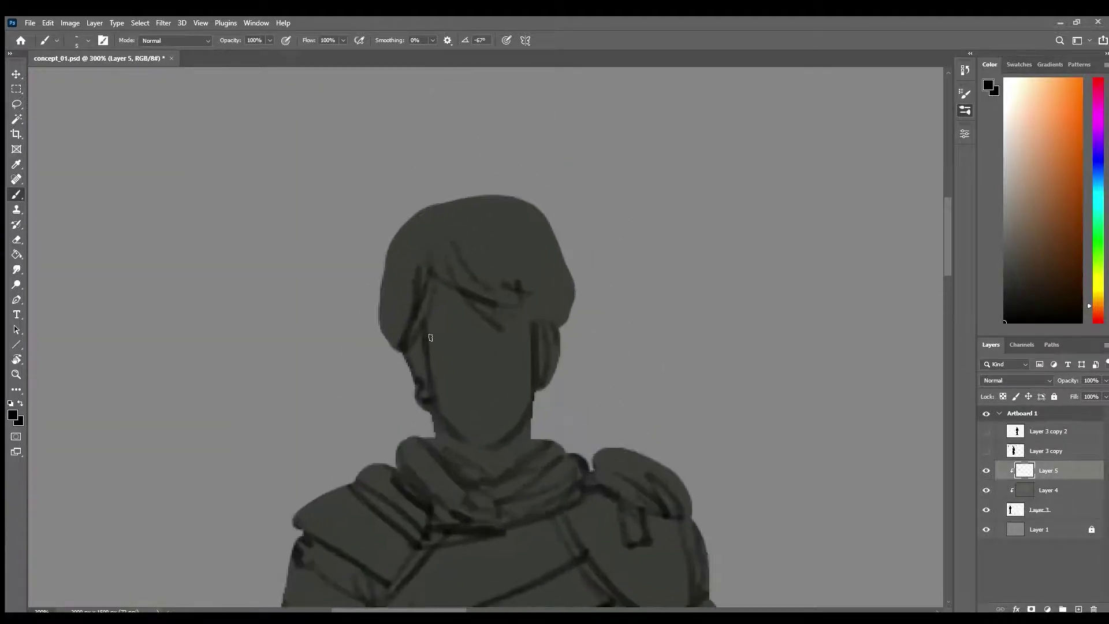
mouse_move(432, 330)
mouse_down()
mouse_move(523, 335)
mouse_move(531, 303)
mouse_up()
mouse_move(469, 337)
mouse_down()
mouse_move(472, 369)
mouse_move(489, 375)
mouse_move(475, 375)
mouse_move(462, 343)
mouse_move(517, 345)
mouse_up()
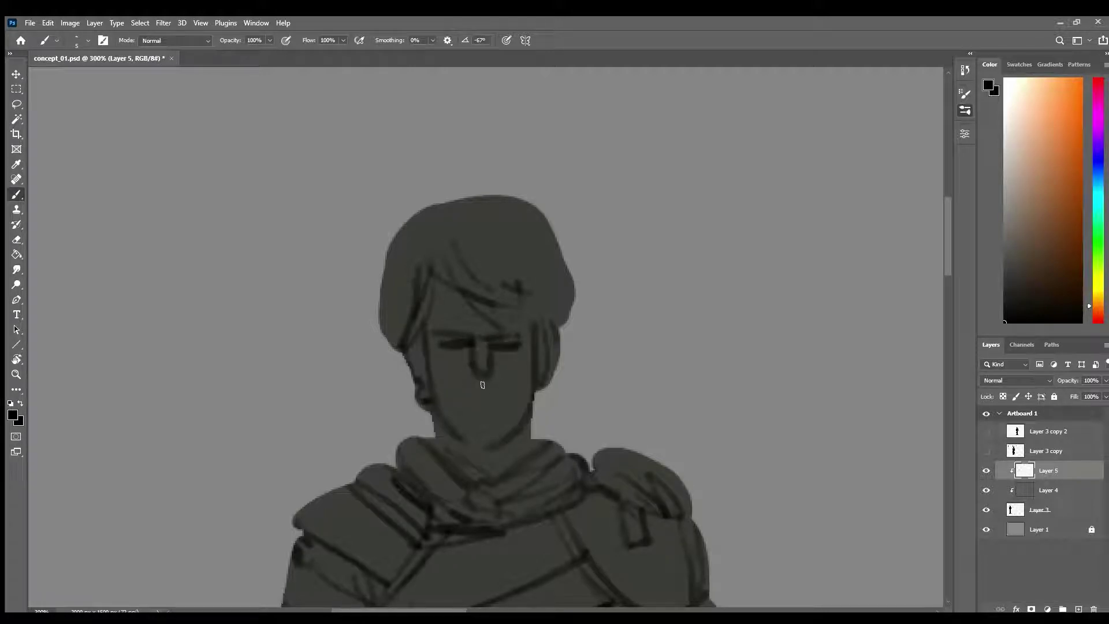
mouse_move(463, 395)
mouse_down()
mouse_move(508, 400)
mouse_move(491, 409)
mouse_move(462, 398)
mouse_up()
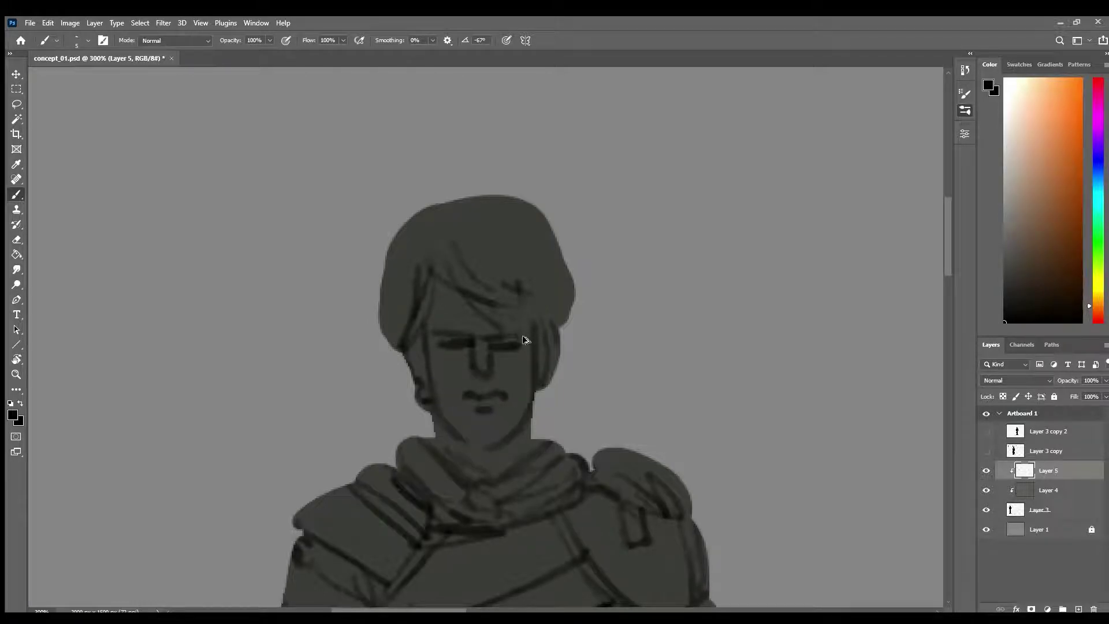
key(ctrl+z)
key(ctrl+z)
key(ctrl+z)
key(ctrl+z)
Paint a mouth with fuller lips, and darken the sides of the face and the hair strands framing it.
mouse_move(477, 396)
mouse_down()
mouse_move(459, 398)
mouse_move(500, 398)
mouse_move(480, 415)
mouse_up()
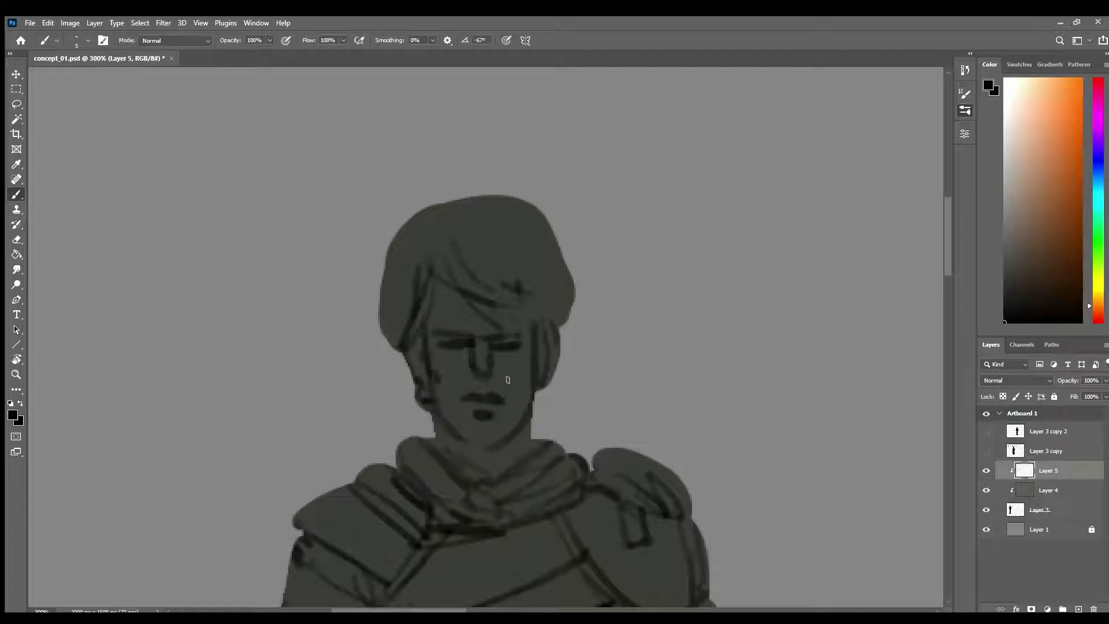
drag(536, 358, 532, 373)
drag(438, 283, 428, 328)
drag(434, 324, 450, 283)
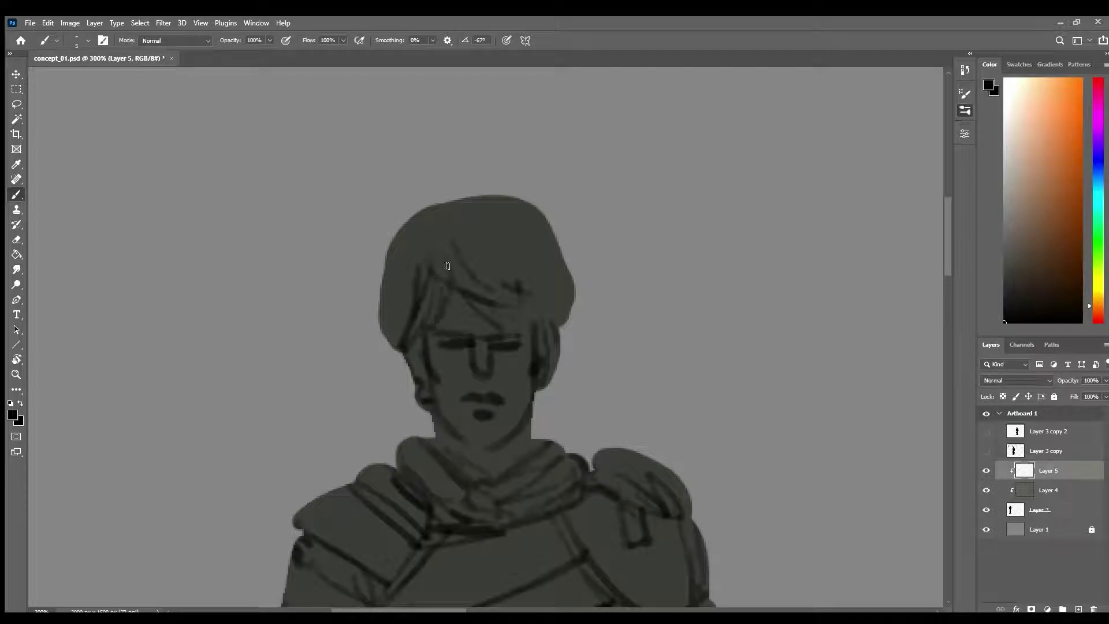
drag(512, 211, 535, 254)
Examine the head sketch up close and against the whole figure.
alt+click(595, 386)
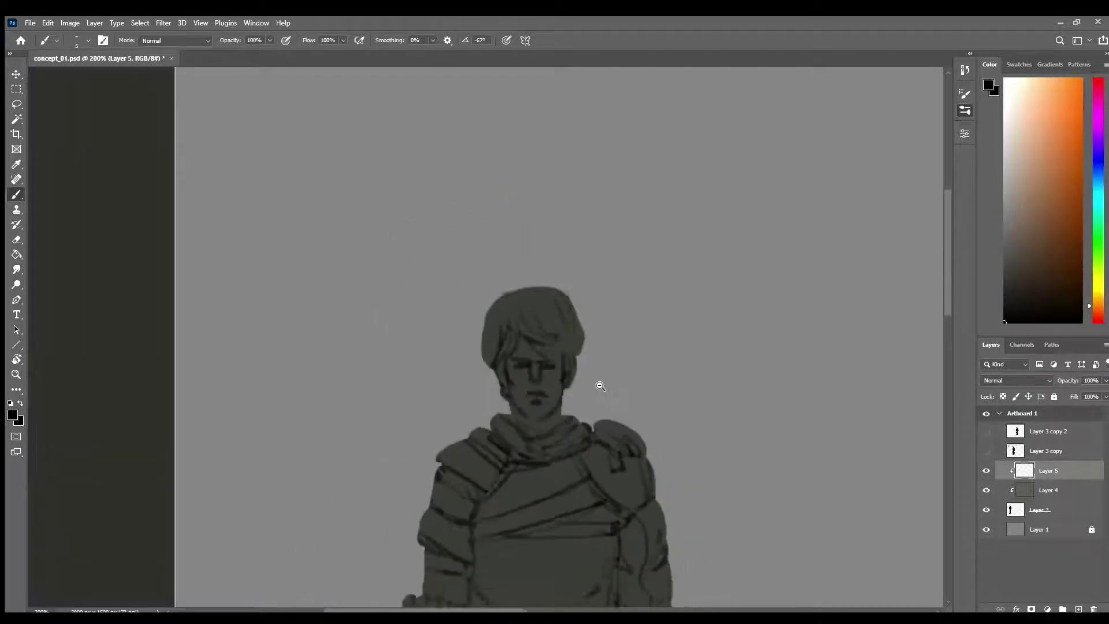
ctrl+click(591, 391)
ctrl+click(592, 392)
ctrl+click(594, 391)
ctrl+click(595, 391)
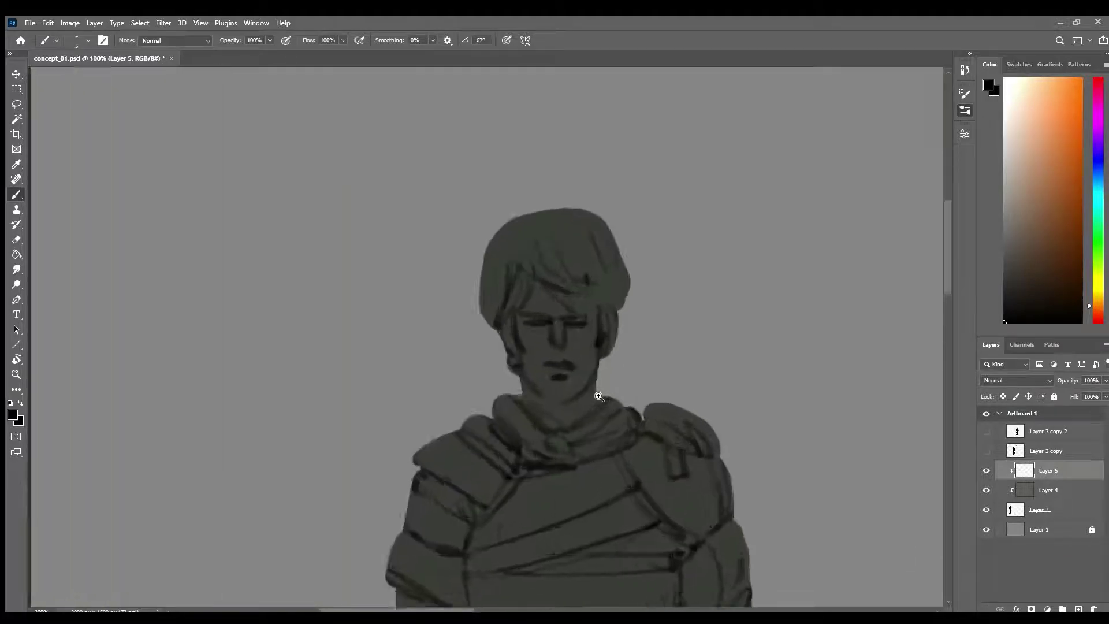
mouse_move(517, 393)
mouse_down()
mouse_move(555, 404)
mouse_move(531, 408)
mouse_move(511, 394)
mouse_move(560, 402)
mouse_move(513, 390)
mouse_move(570, 394)
mouse_move(514, 411)
mouse_up()
ctrl+alt+click(618, 390)
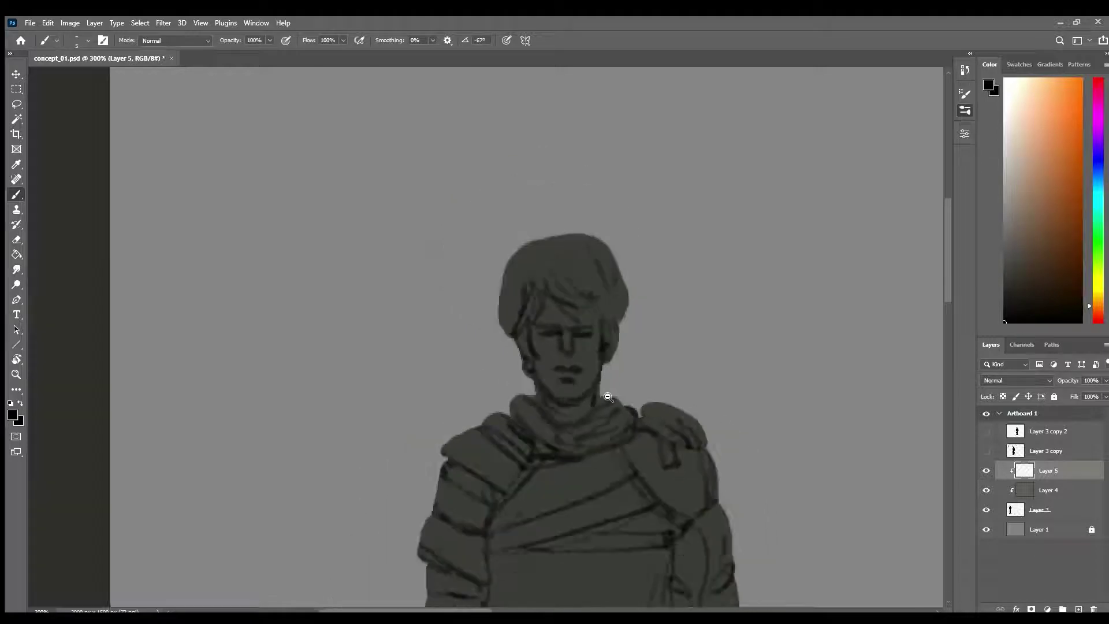
ctrl+click(638, 481)
drag(641, 502, 588, 370)
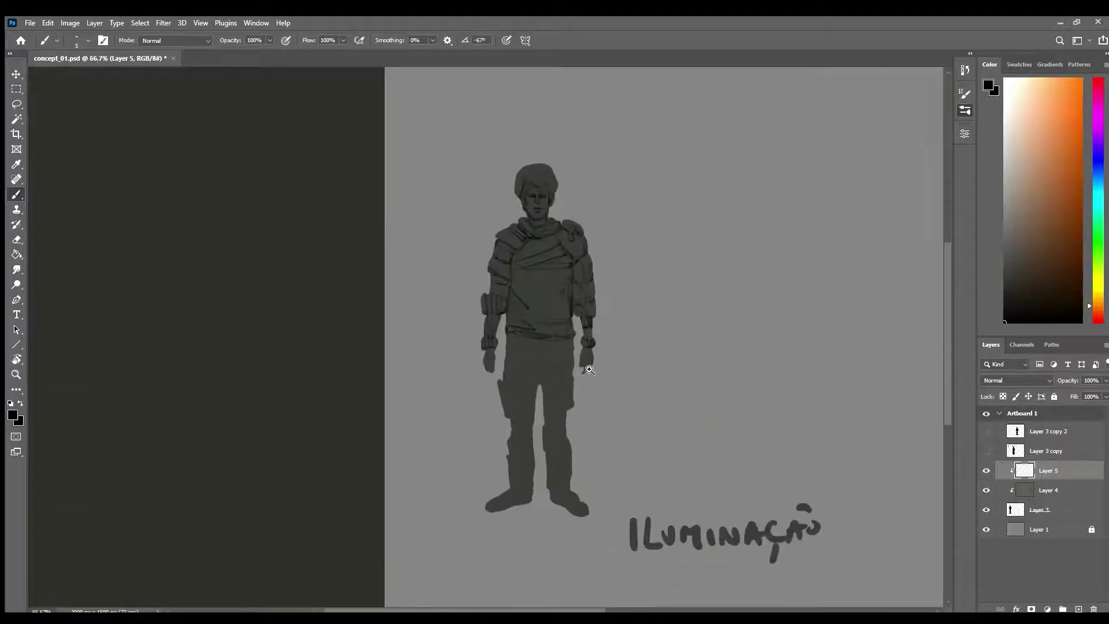
ctrl+click(589, 377)
ctrl+click(588, 377)
ctrl+alt+click(562, 474)
drag(564, 494, 570, 468)
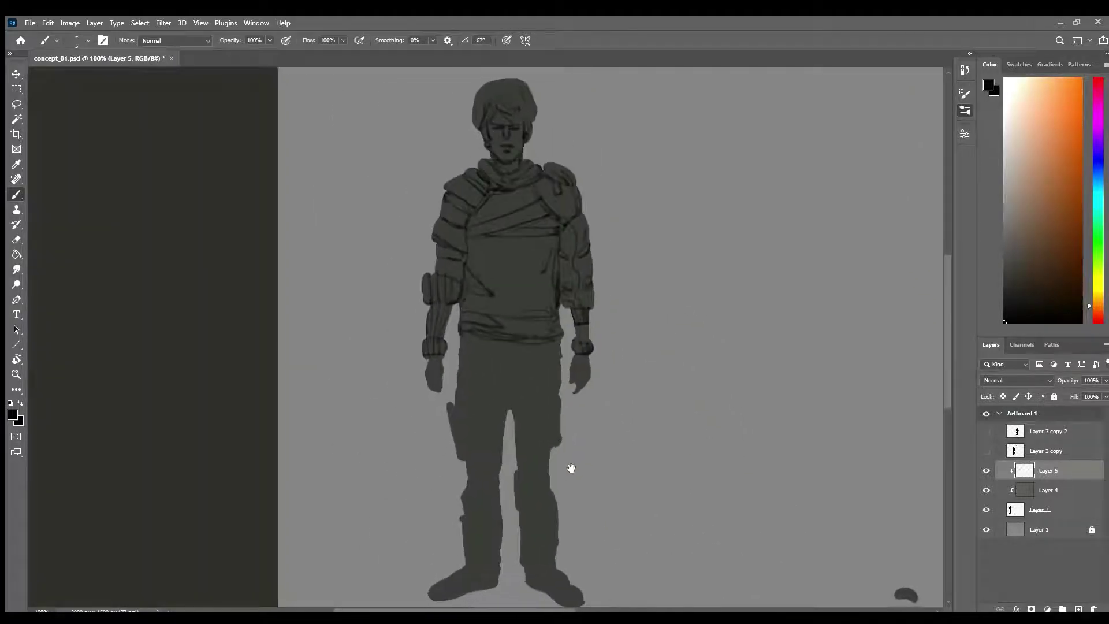
Sketch vertical seams down both sides of the shirt and a hem line beneath the waist wrap.
ctrl+space+click(523, 263)
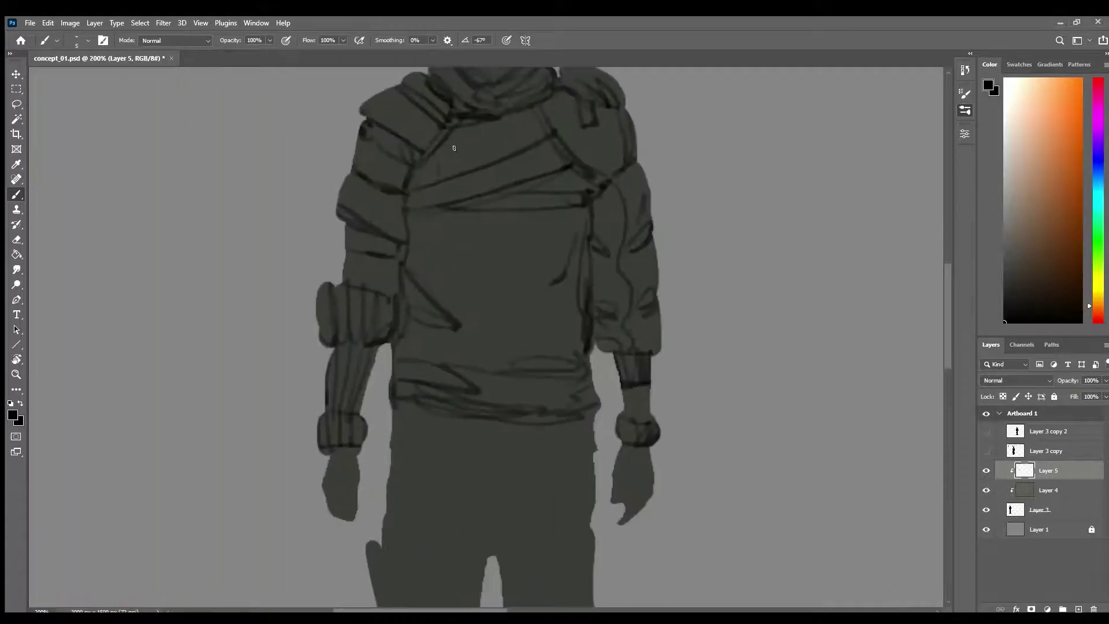
mouse_move(442, 149)
mouse_down()
mouse_move(434, 177)
mouse_move(427, 293)
mouse_up()
drag(427, 333, 428, 361)
drag(528, 111, 544, 178)
drag(546, 217, 540, 370)
drag(393, 420, 586, 432)
ctrl+alt+click(601, 477)
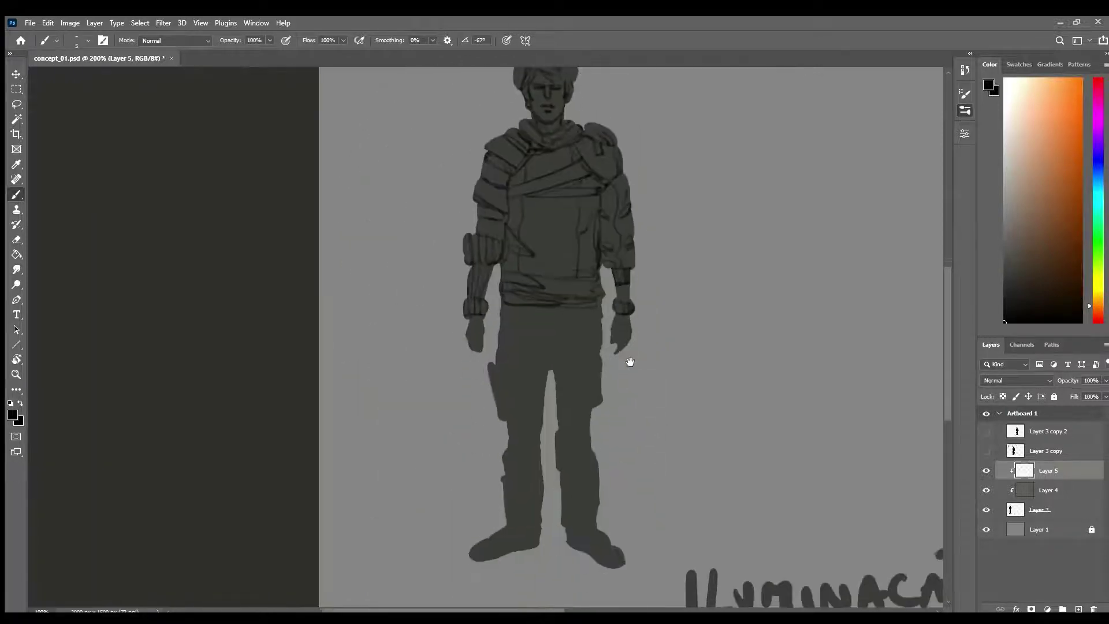
Sketch a strapped holster on one thigh, a pocket on the other, and crease lines at the crotch and below the waist wrap.
mouse_move(482, 364)
mouse_down()
mouse_move(505, 414)
mouse_move(545, 356)
mouse_move(512, 388)
mouse_move(495, 377)
mouse_move(540, 383)
mouse_move(525, 391)
mouse_move(534, 393)
mouse_move(537, 415)
mouse_up()
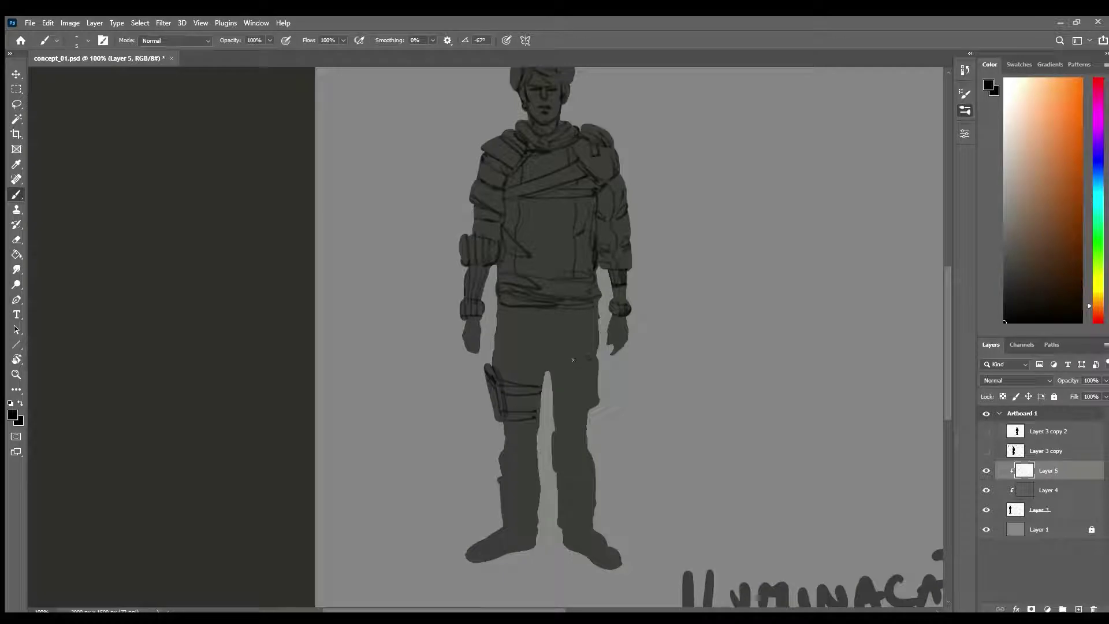
mouse_move(578, 377)
mouse_down()
mouse_move(584, 403)
mouse_move(598, 395)
mouse_move(576, 366)
mouse_up()
drag(518, 312, 498, 319)
drag(519, 337, 542, 366)
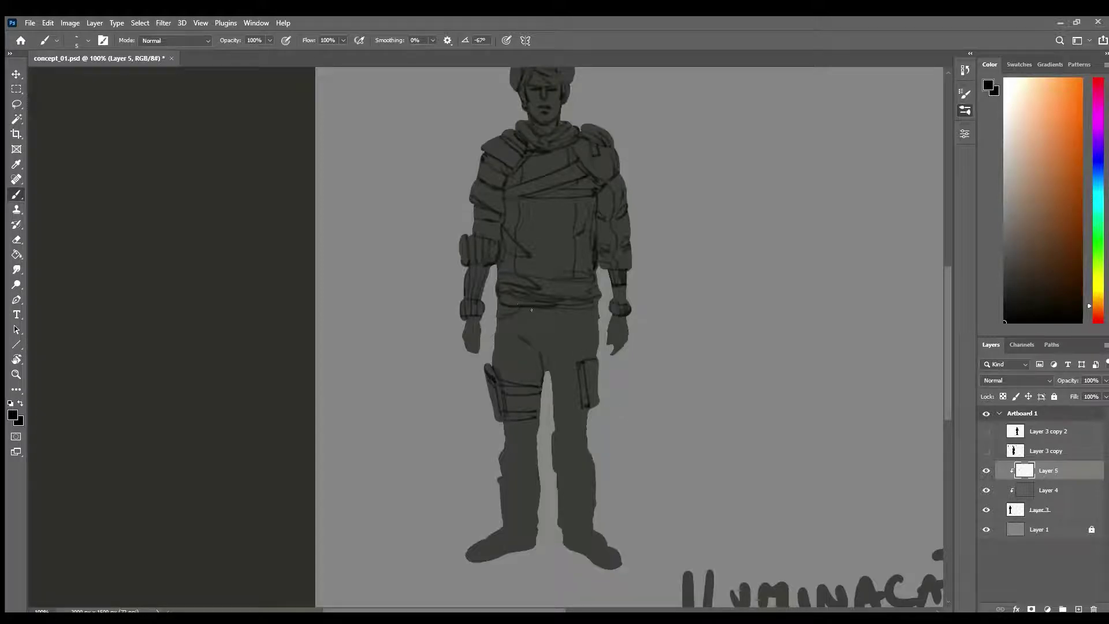
drag(519, 311, 595, 311)
drag(593, 312, 561, 315)
Draw dark finger and thumb lines on the figure's right hand.
scroll(472, 332, up, 2)
drag(464, 332, 476, 373)
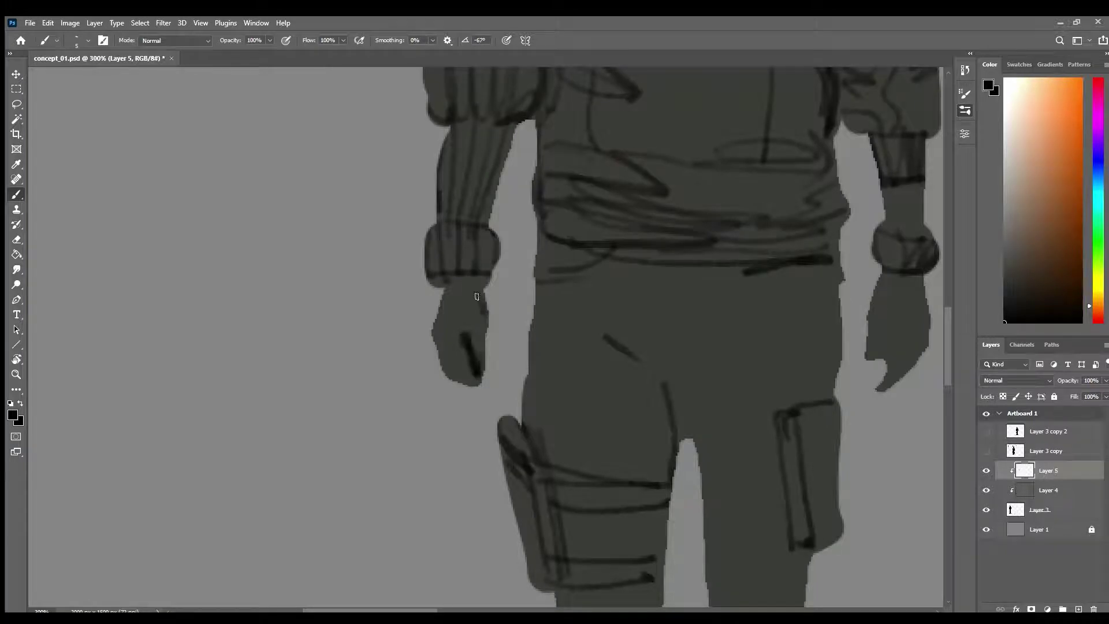
scroll(560, 366, down, 4)
scroll(661, 353, up, 4)
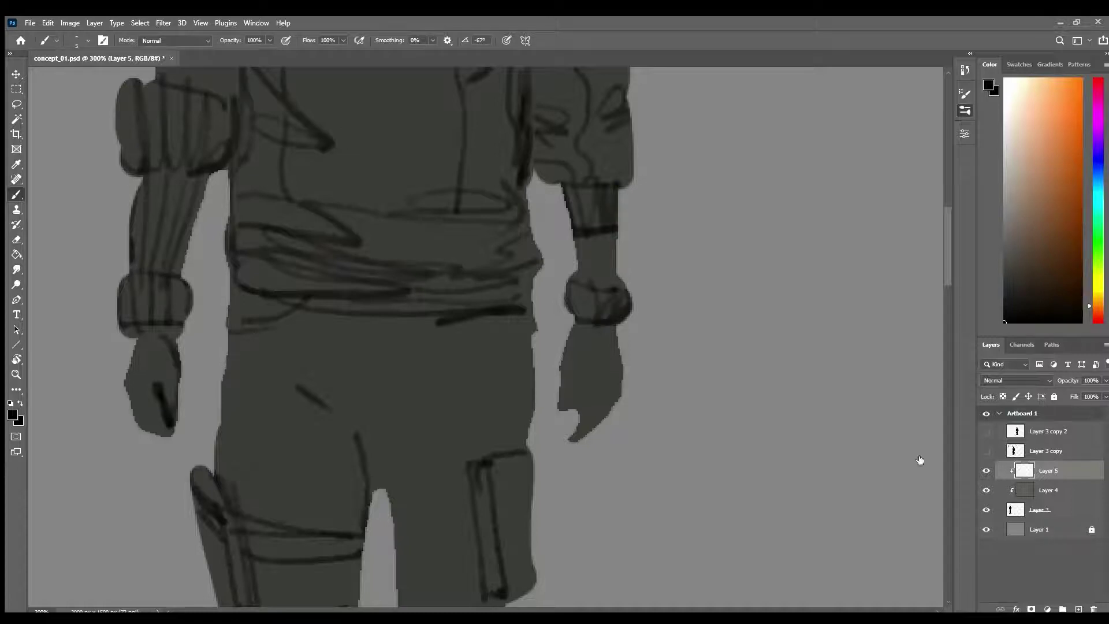
key(alt+bracketleft)
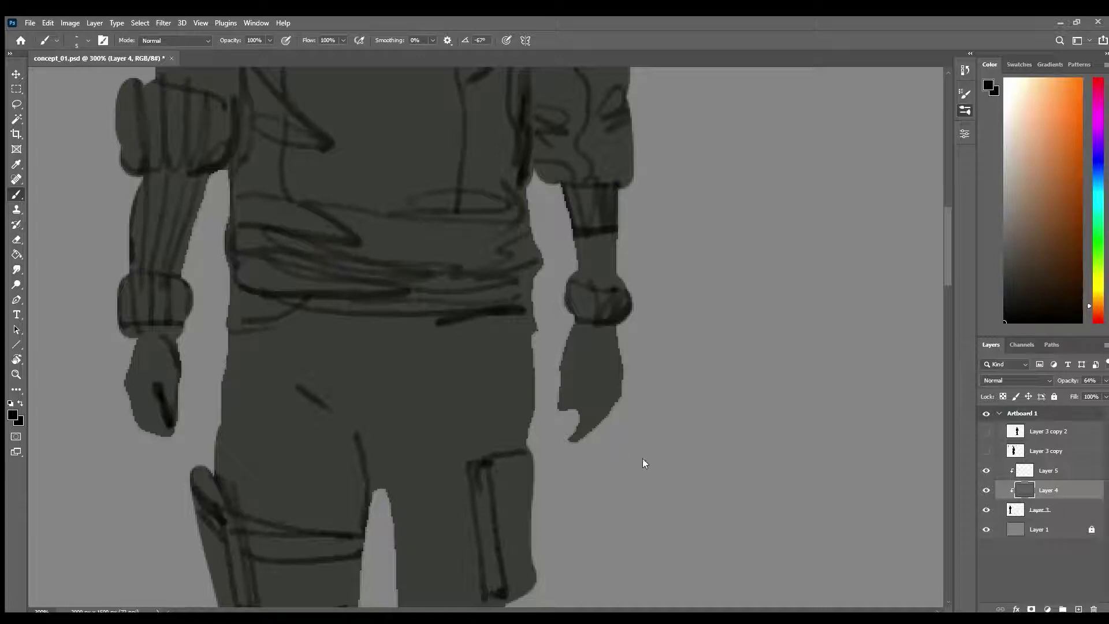
key(alt+bracketright)
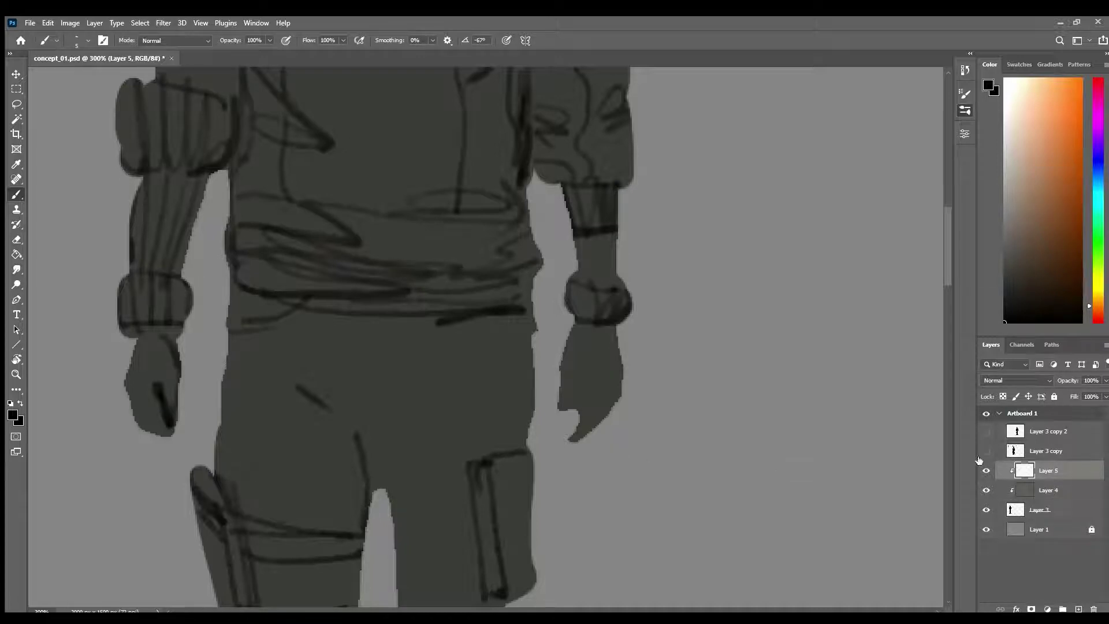
click(1058, 492)
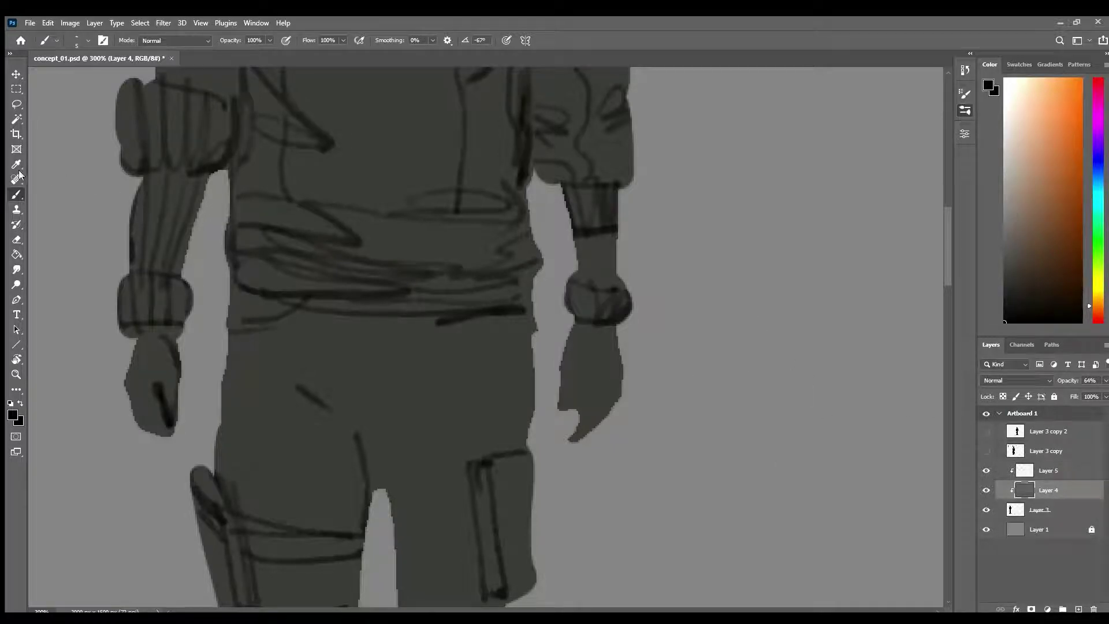
click(14, 73)
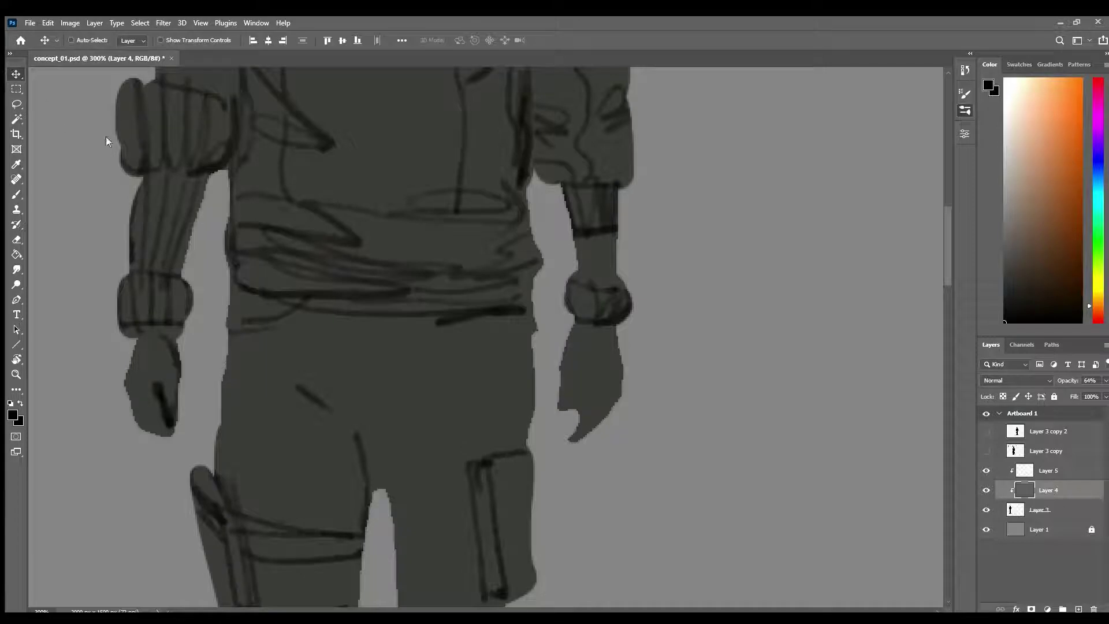
click(8, 193)
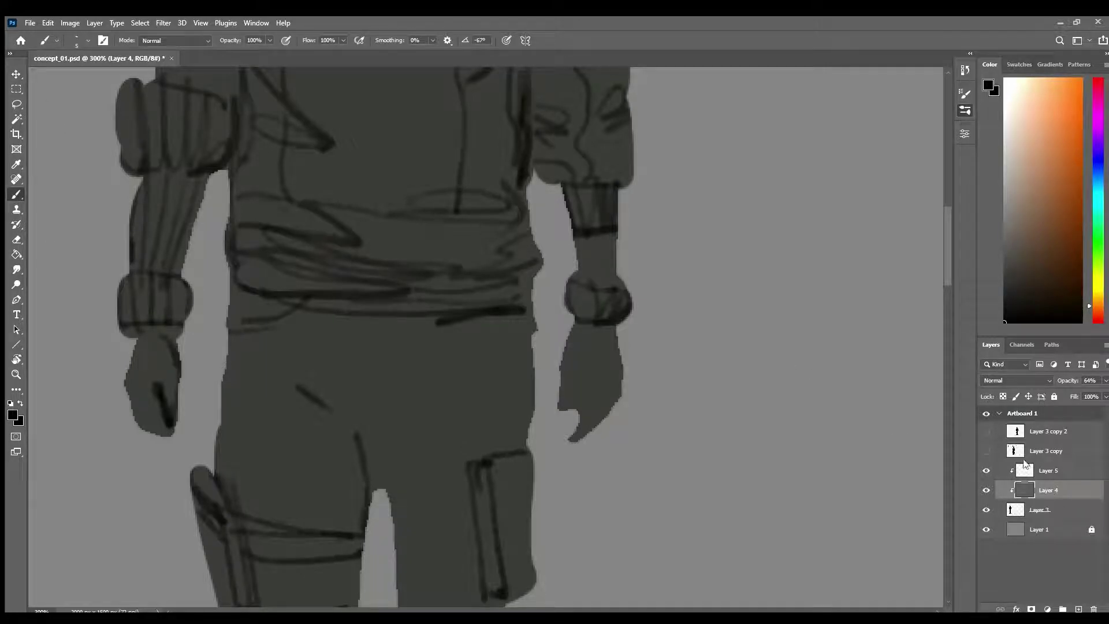
key(alt+bracketright)
key(space)
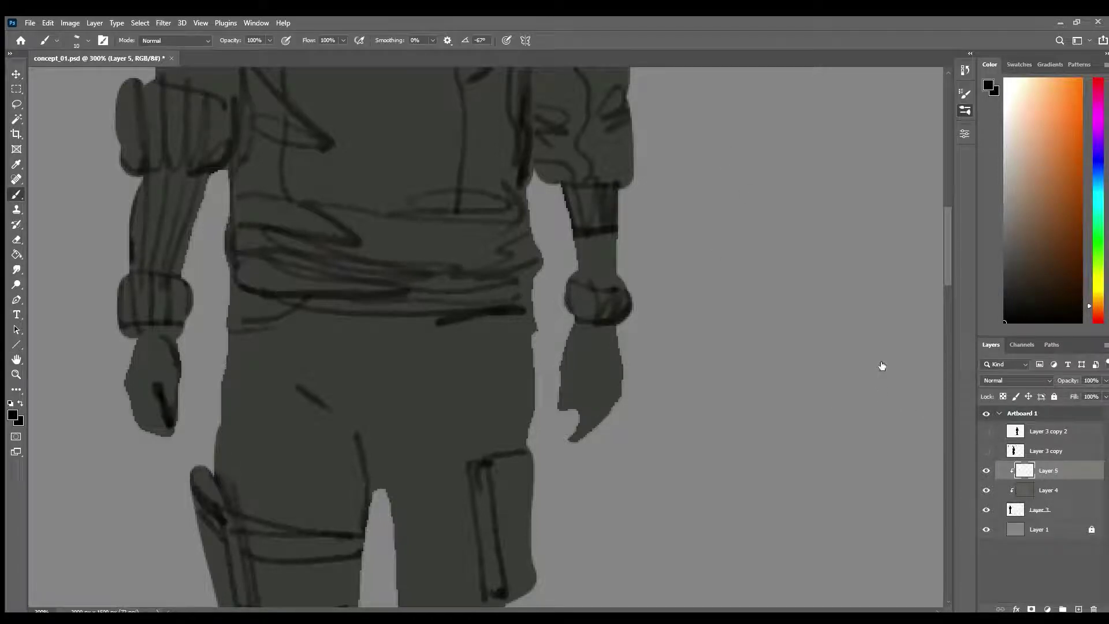
Draw diagonal fabric creases running from the hip to the crotch with a slightly larger brush.
key(bracketright)
key(bracketright)
key(ctrl+0)
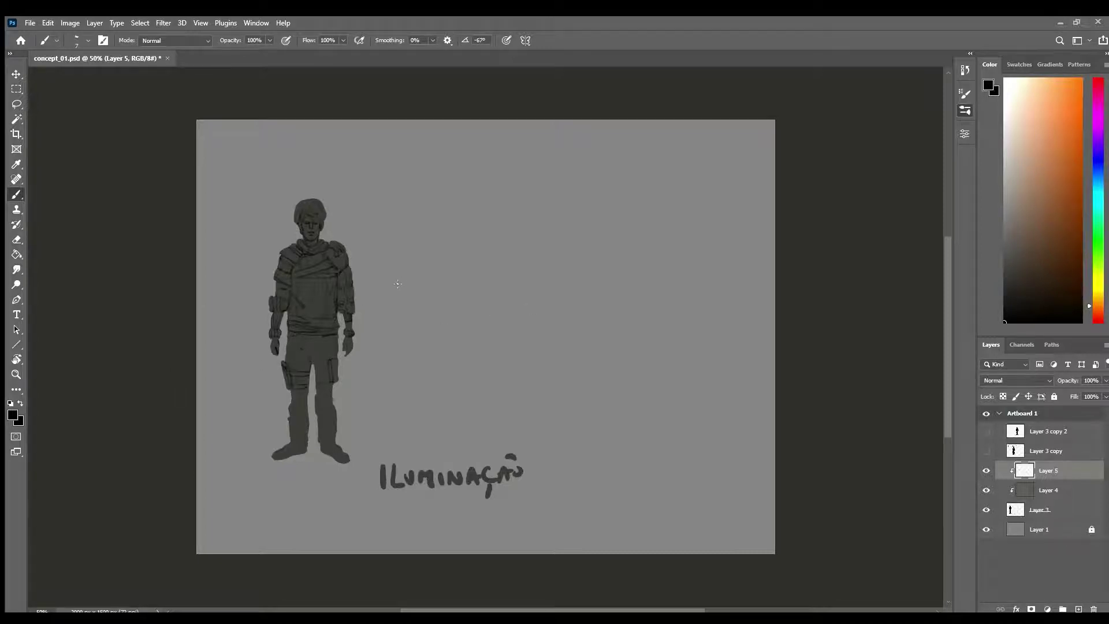
scroll(346, 297, up, 3)
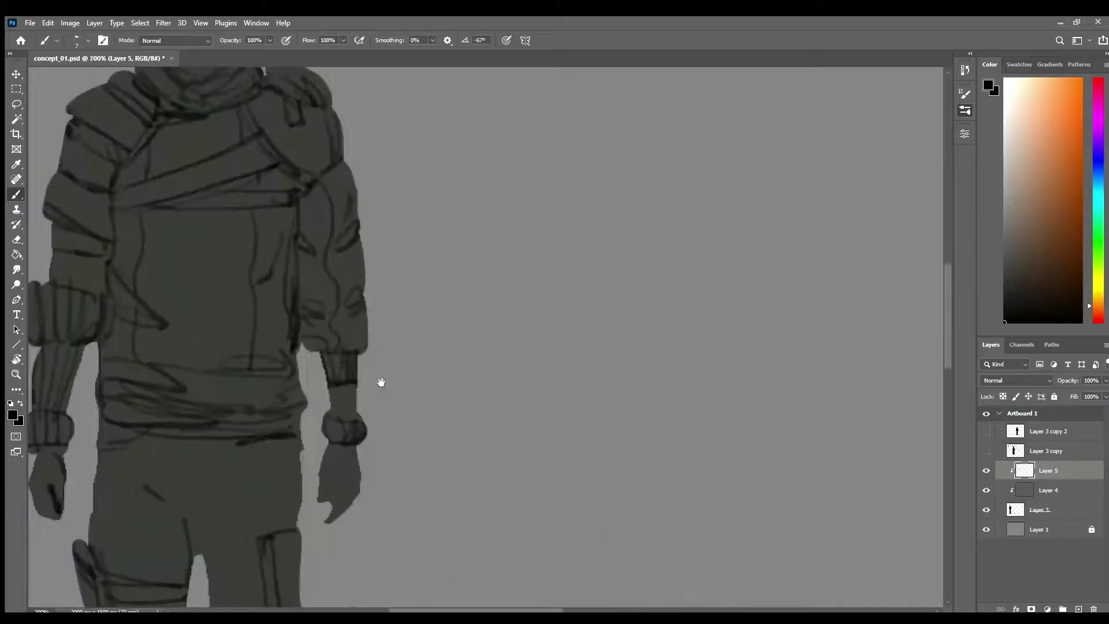
mouse_move(381, 382)
mouse_down()
mouse_move(581, 179)
mouse_move(584, 188)
mouse_up()
mouse_move(310, 287)
mouse_down()
mouse_move(369, 353)
mouse_move(376, 347)
mouse_up()
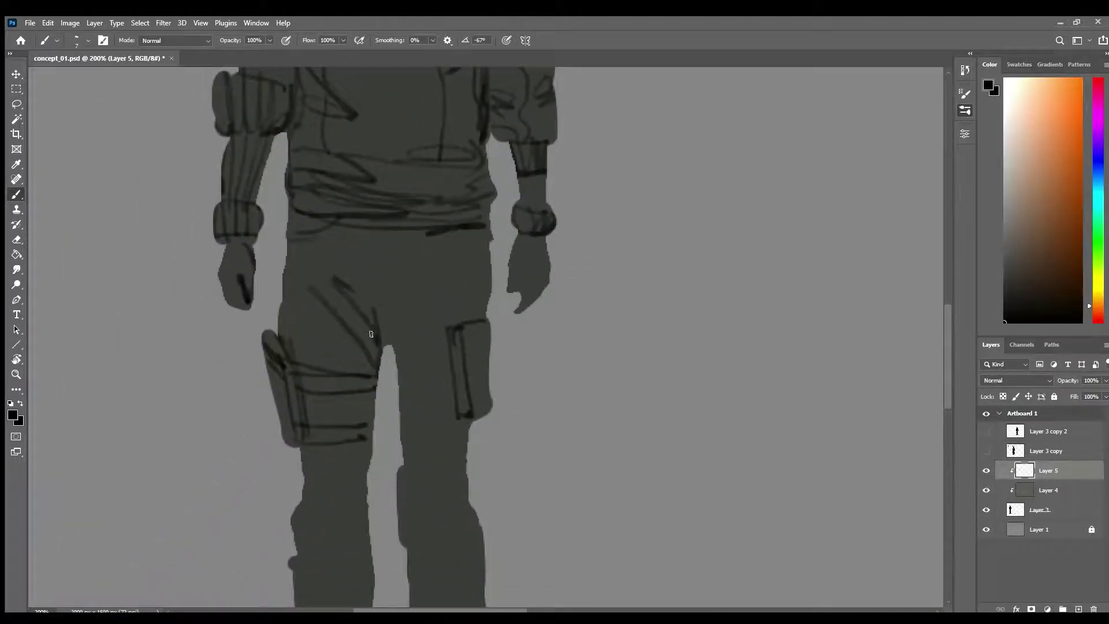
Sketch a dark band below the right knee, and the left leg's knee guard, ankle folds and boot outline.
scroll(436, 425, down, 3)
drag(527, 327, 519, 349)
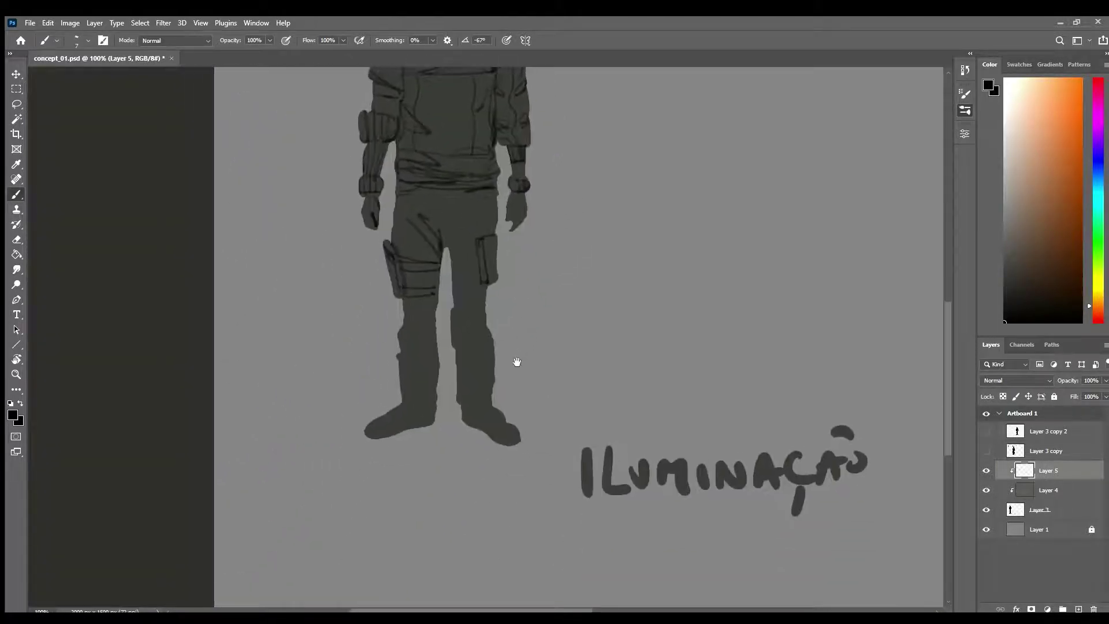
drag(397, 350, 435, 353)
mouse_move(493, 303)
mouse_down()
mouse_move(484, 439)
mouse_move(486, 332)
mouse_up()
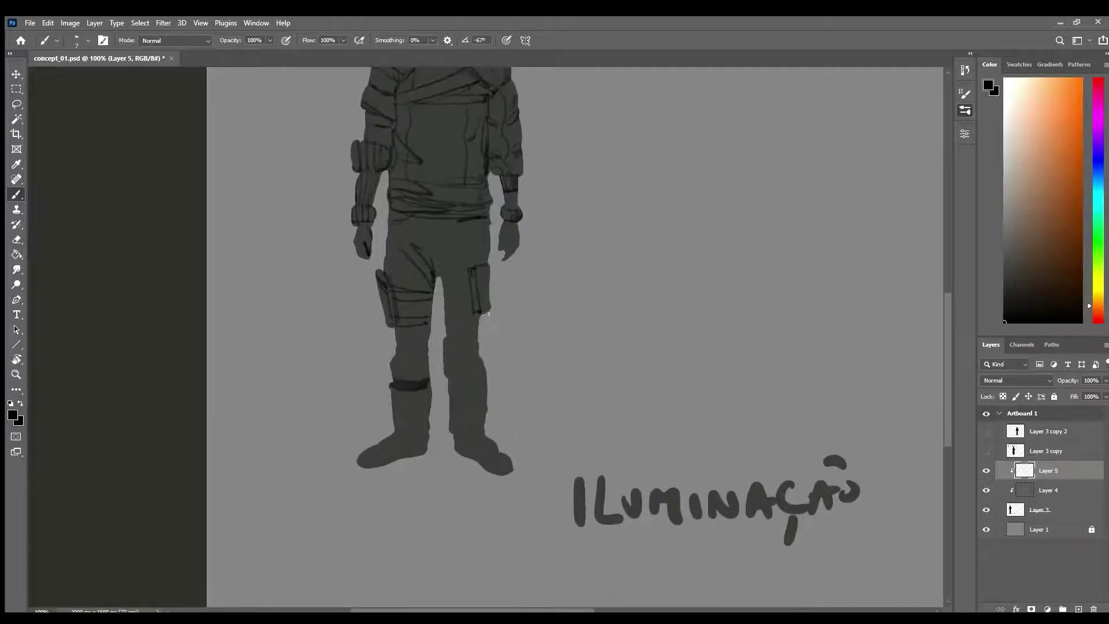
drag(449, 375, 478, 376)
mouse_move(454, 411)
mouse_down()
mouse_move(475, 421)
mouse_move(462, 438)
mouse_move(476, 432)
mouse_move(459, 444)
mouse_move(479, 423)
mouse_move(457, 408)
mouse_move(498, 434)
mouse_move(484, 438)
mouse_move(498, 449)
mouse_move(478, 450)
mouse_move(497, 456)
mouse_move(458, 443)
mouse_move(511, 466)
mouse_up()
drag(465, 446, 479, 455)
drag(455, 371, 475, 369)
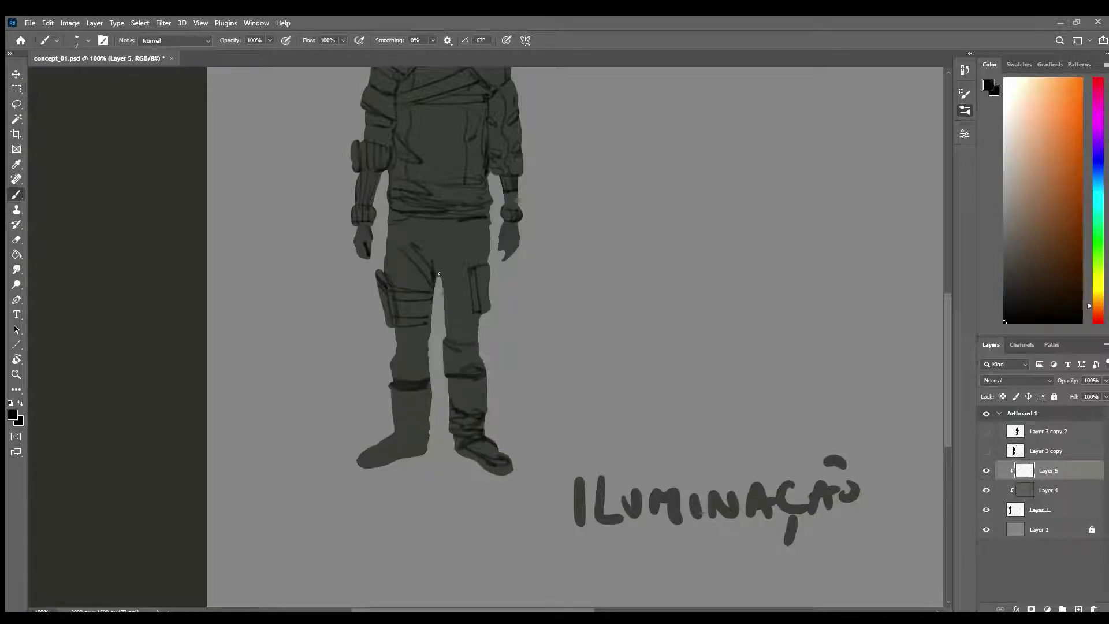
Add inner seam and fold lines to both trouser legs, and another line above the right knee band.
drag(442, 280, 450, 339)
drag(485, 223, 487, 258)
drag(467, 281, 472, 308)
mouse_move(433, 265)
mouse_down()
mouse_move(443, 233)
mouse_move(452, 237)
mouse_move(422, 231)
mouse_move(431, 259)
mouse_move(388, 260)
mouse_move(418, 275)
mouse_up()
mouse_move(399, 365)
mouse_down()
mouse_move(426, 358)
mouse_move(409, 375)
mouse_up()
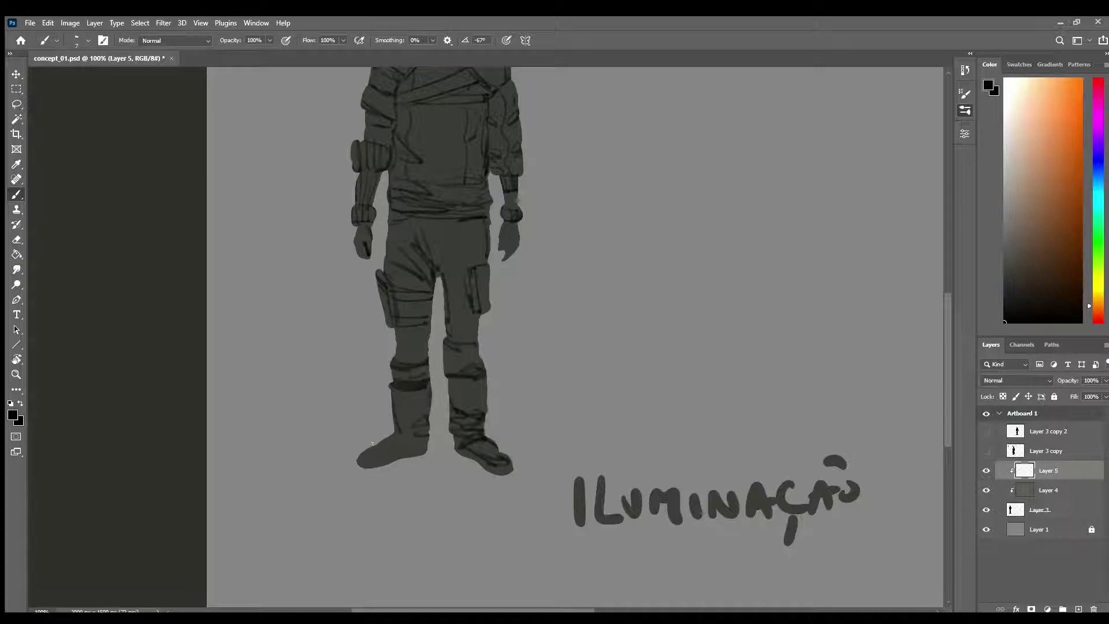
Sketch the folds and sole lines of the right boot and darken the edge of the left knee guard.
mouse_move(380, 449)
mouse_down()
mouse_move(417, 445)
mouse_move(364, 450)
mouse_move(358, 462)
mouse_move(425, 440)
mouse_up()
drag(448, 351, 447, 372)
drag(501, 233, 498, 346)
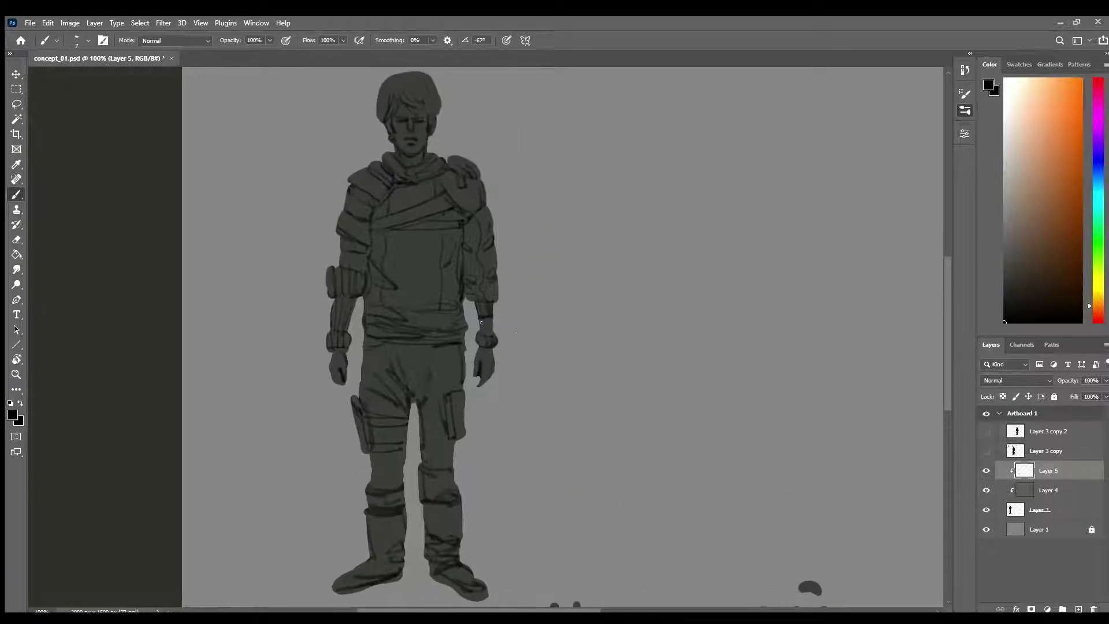
scroll(497, 317, down, 1)
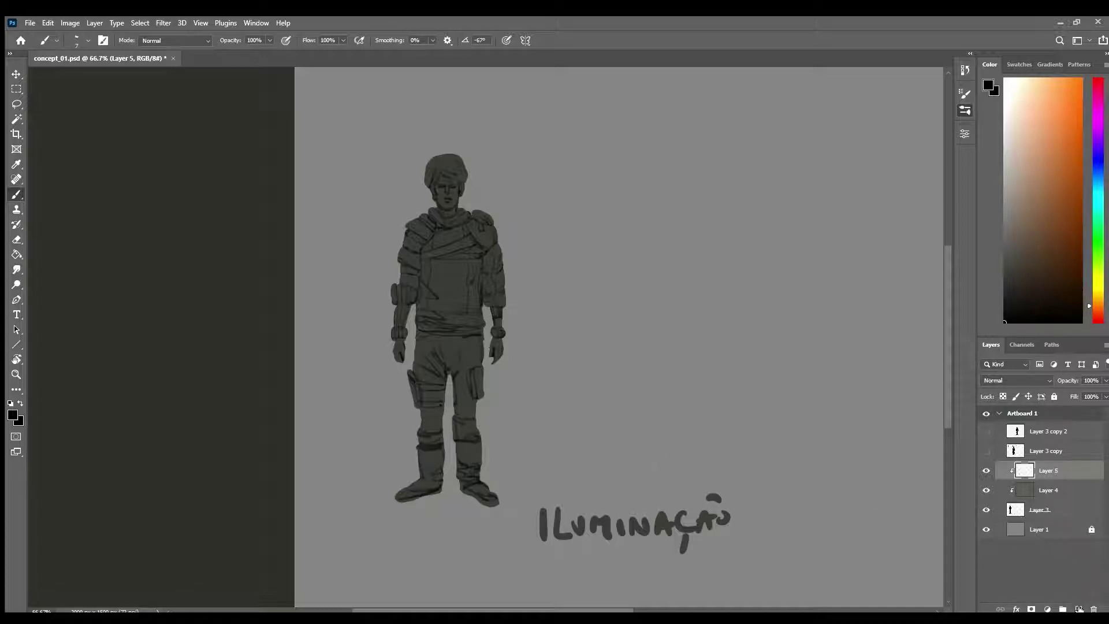
Add a new empty layer above the linework and rename the linework layer, Layer 5, as SKETCH.
click(1079, 609)
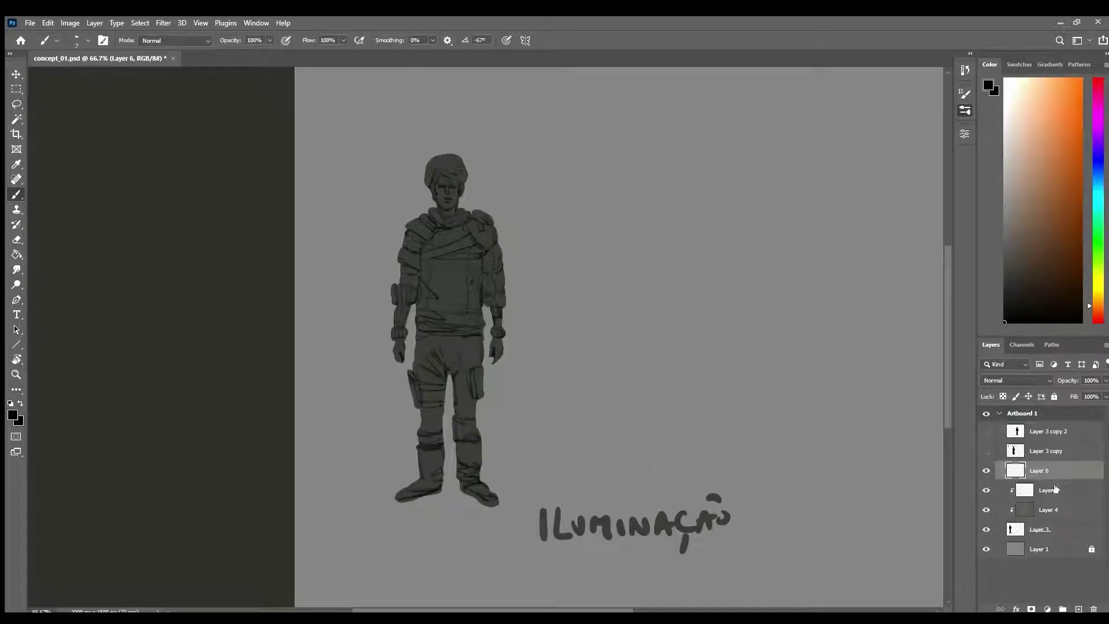
double_click(1050, 489)
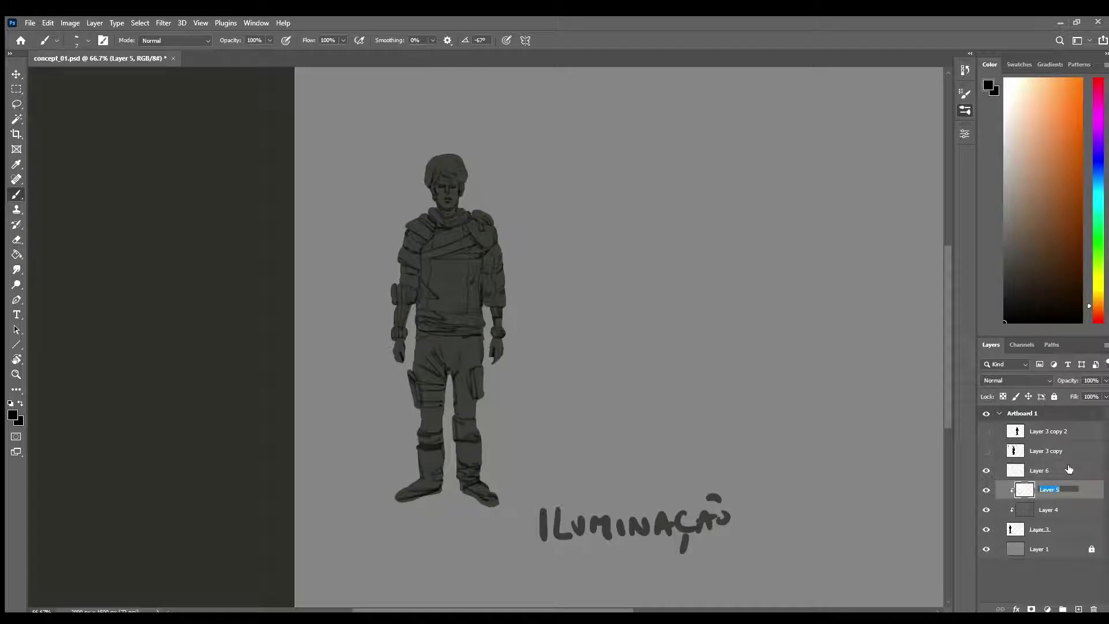
text(SkETCH)
key(Return)
Rename the grey tone layer, Layer 4, as "tom cinzento" and lock it.
click(1050, 509)
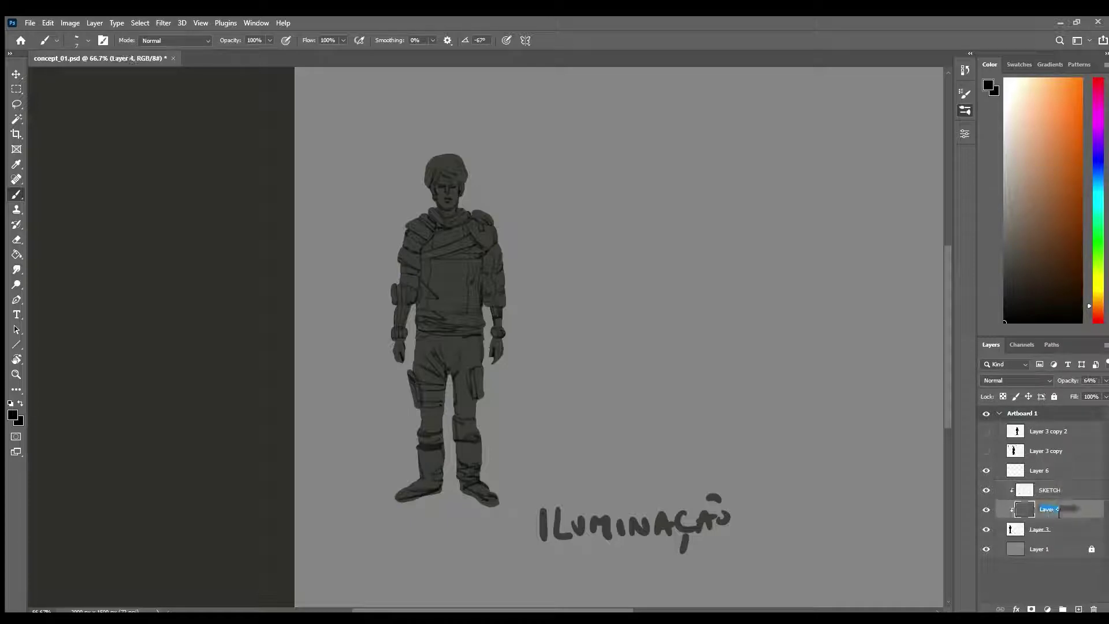
double_click(1055, 506)
text(o)
key(Return)
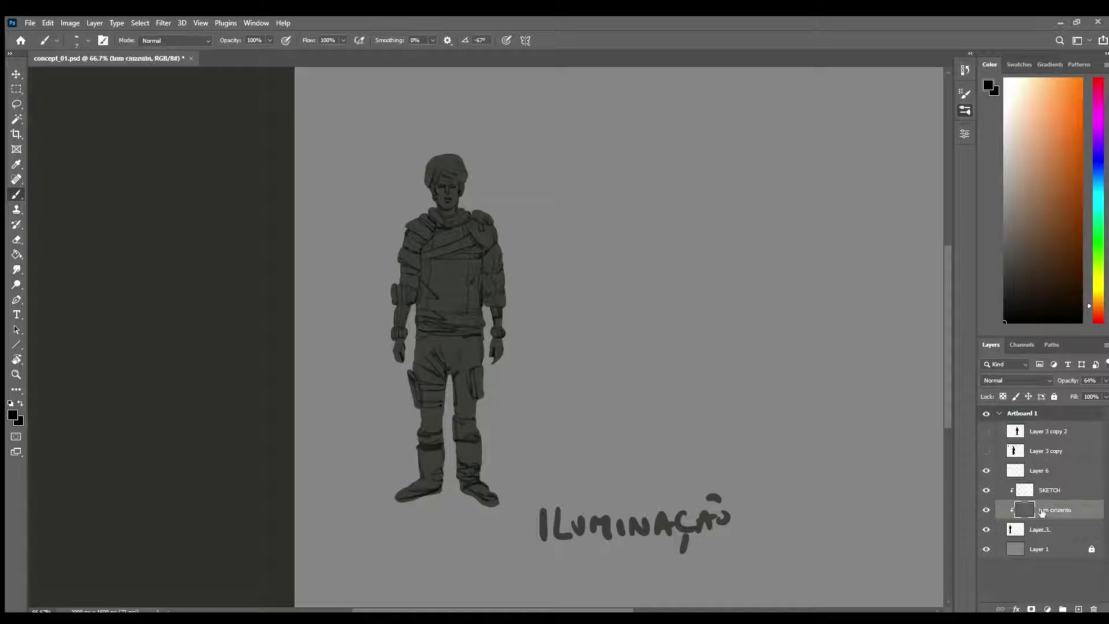
click(1053, 396)
click(1075, 491)
click(986, 490)
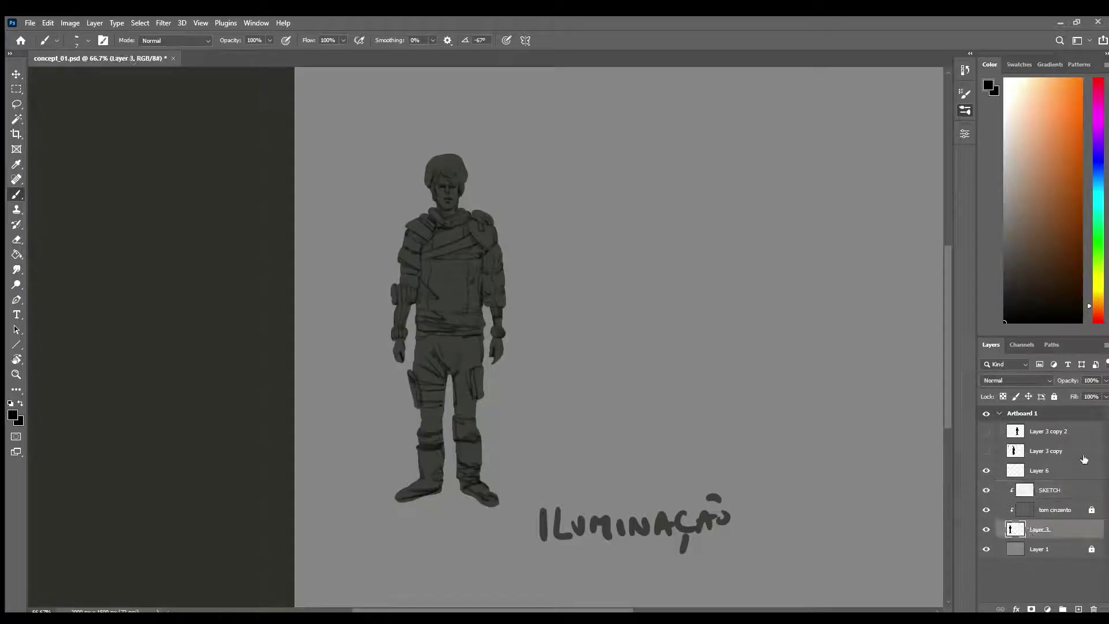
Delete the handwritten word ILUMINAÇÃO from the silhouette on Layer 3 and save the document.
click(1063, 529)
key(m)
mouse_move(530, 484)
mouse_down()
mouse_move(651, 561)
mouse_move(757, 571)
mouse_up()
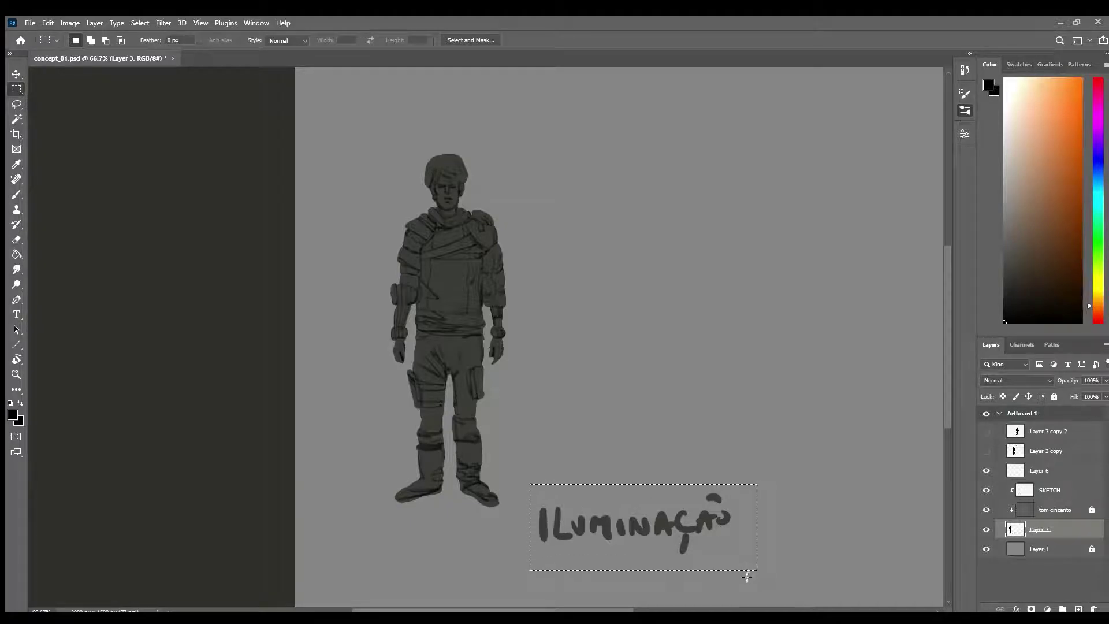
key(Delete)
key(ctrl+d)
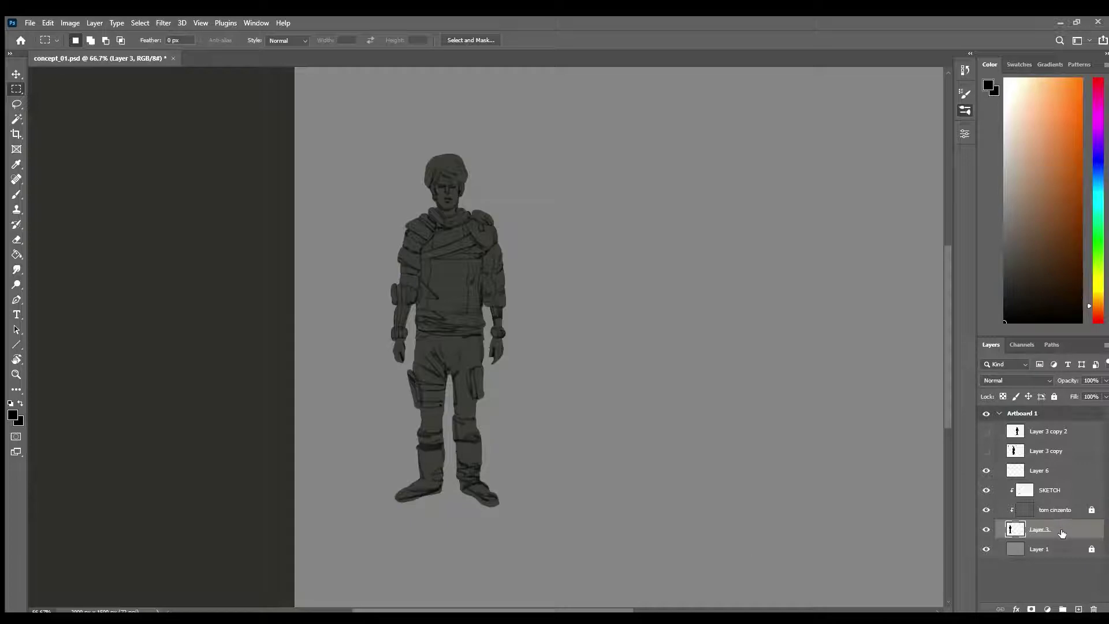
key(ctrl+s)
Choose a light orange skin tone and add a layer named "COR base" above SKETCH, clipped to the silhouette.
click(1076, 495)
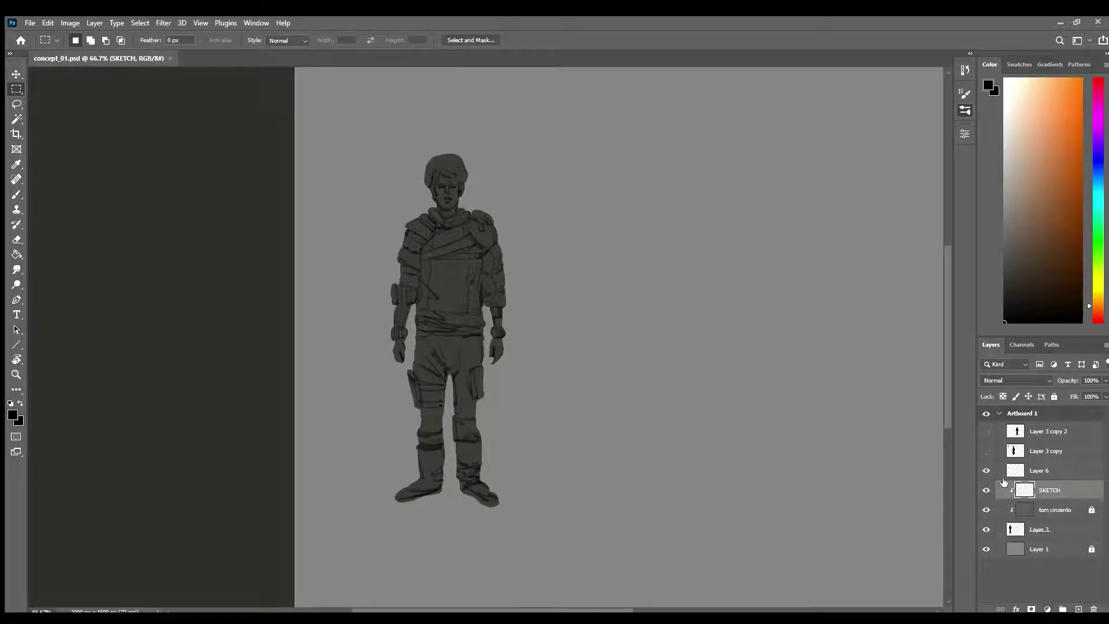
click(1047, 144)
key(b)
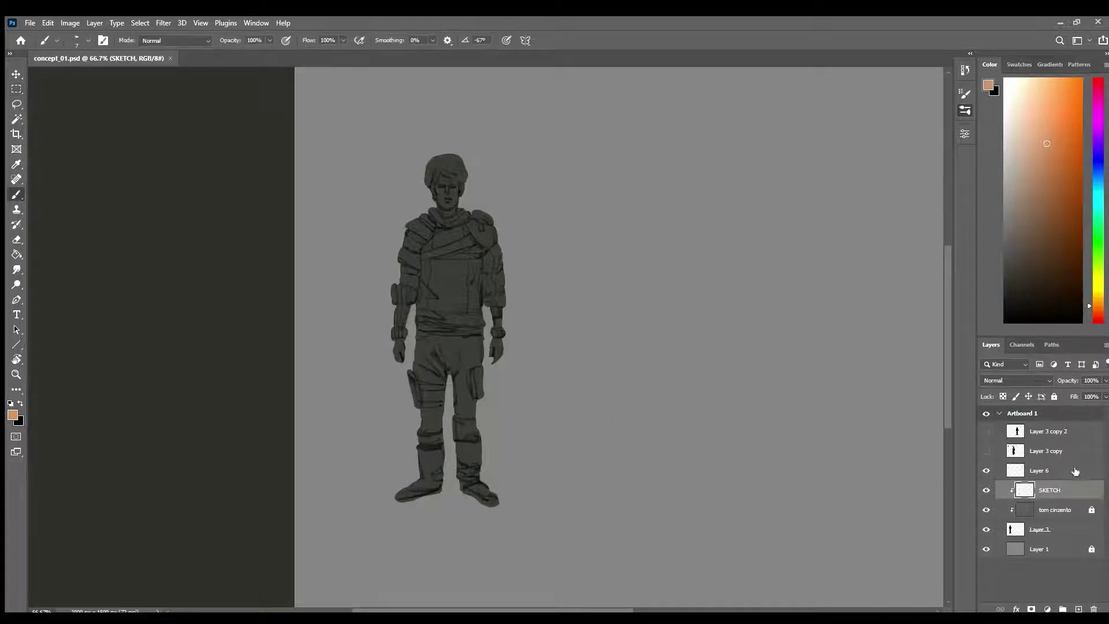
click(1078, 608)
double_click(1040, 490)
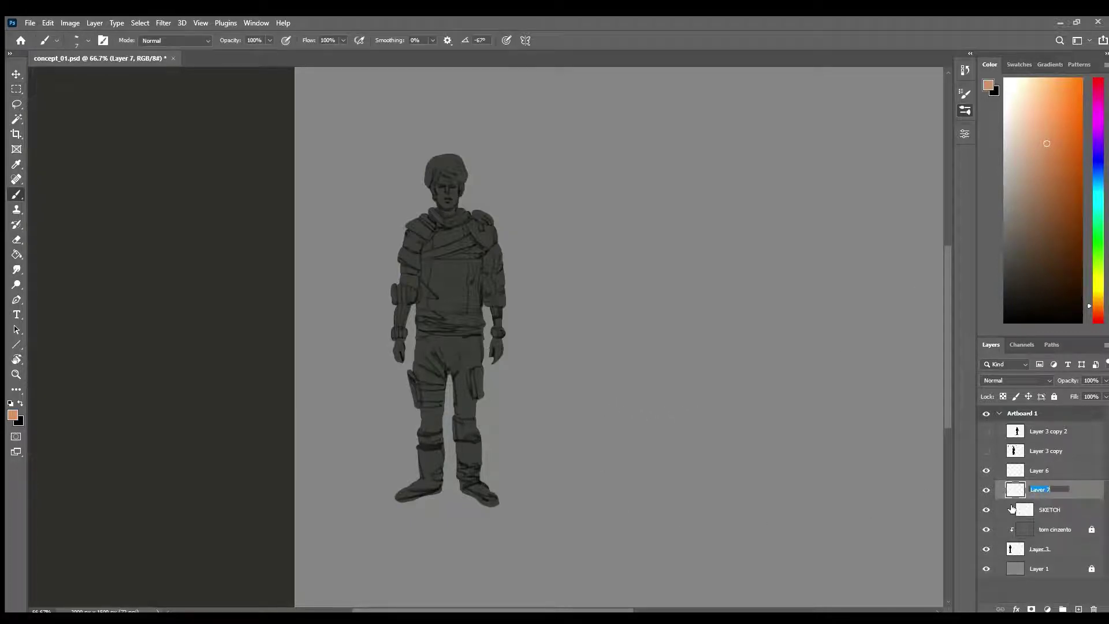
text(c)
key(Return)
double_click(1047, 490)
click(1050, 490)
text(base)
key(Return)
alt+click(1078, 499)
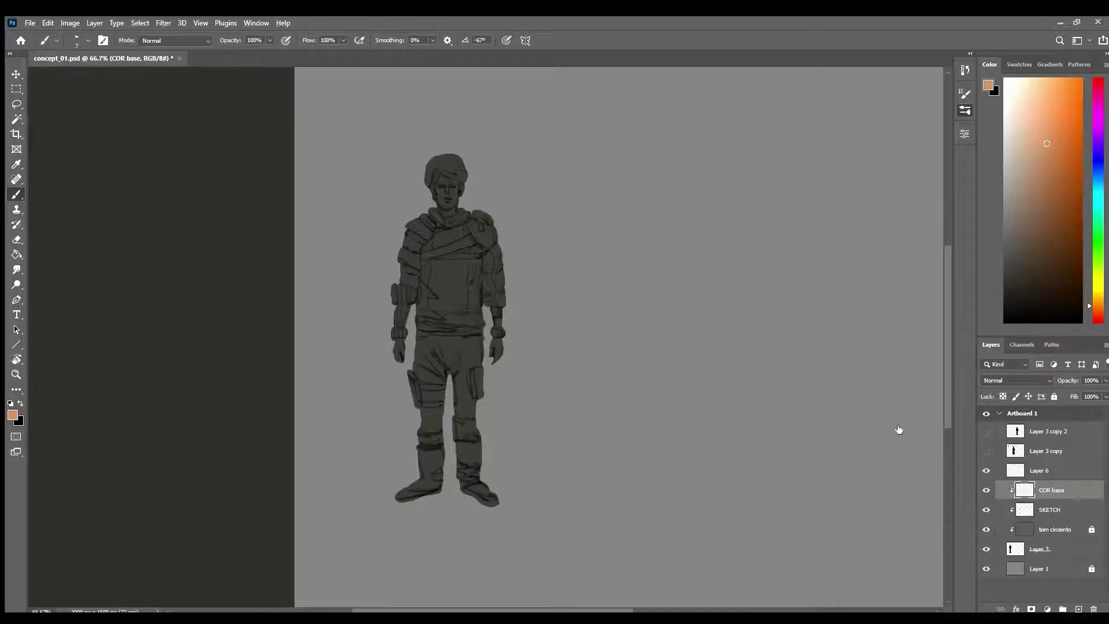
Paint the figure's face, ears and neck with a light peach skin tone using a larger brush.
click(452, 193)
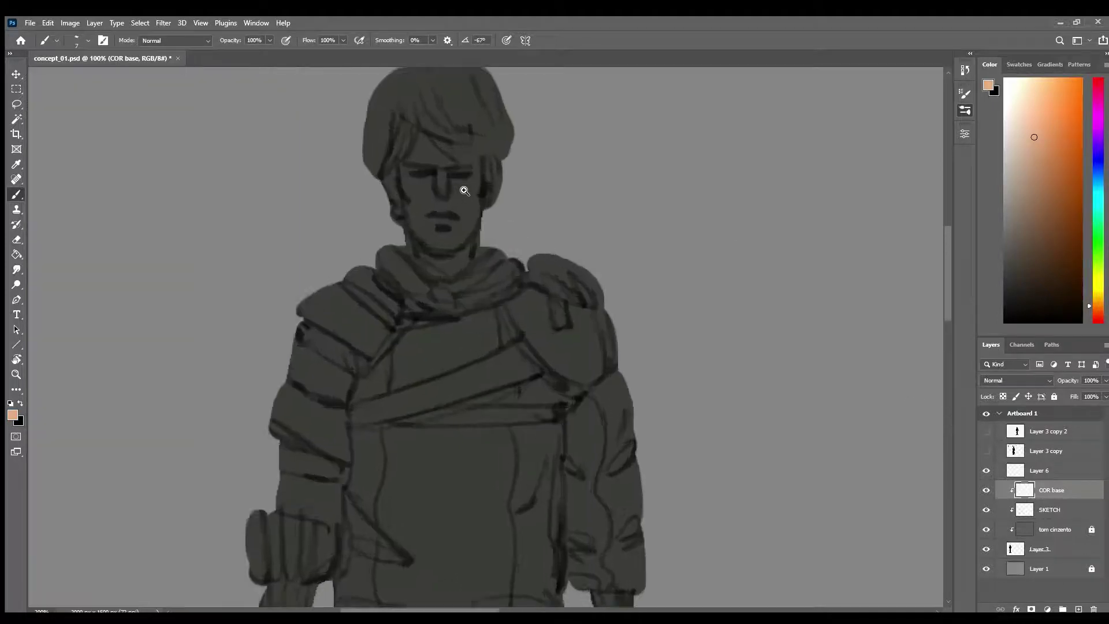
drag(482, 276, 491, 399)
alt+right_click(449, 314)
drag(409, 268, 404, 285)
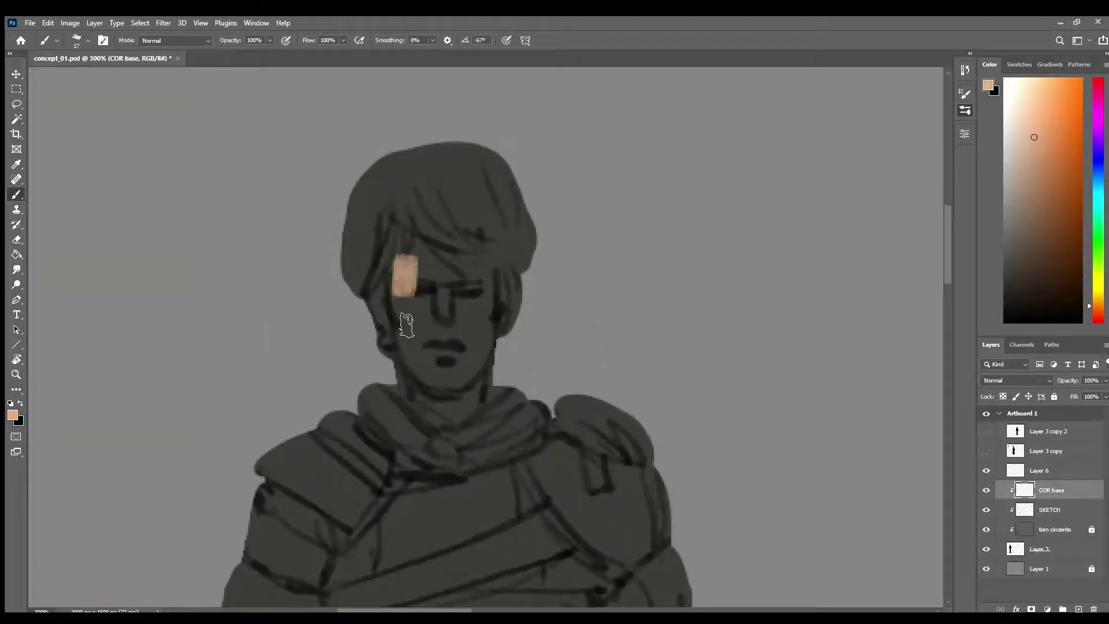
mouse_move(407, 325)
mouse_down()
mouse_move(421, 275)
mouse_move(427, 307)
mouse_move(440, 279)
mouse_move(451, 320)
mouse_move(432, 297)
mouse_move(499, 286)
mouse_move(454, 272)
mouse_move(453, 363)
mouse_move(424, 400)
mouse_move(476, 339)
mouse_move(458, 403)
mouse_move(444, 411)
mouse_move(497, 329)
mouse_move(503, 293)
mouse_move(499, 322)
mouse_move(403, 288)
mouse_move(383, 320)
mouse_move(398, 353)
mouse_move(388, 305)
mouse_move(408, 269)
mouse_move(470, 291)
mouse_move(435, 261)
mouse_move(466, 352)
mouse_up()
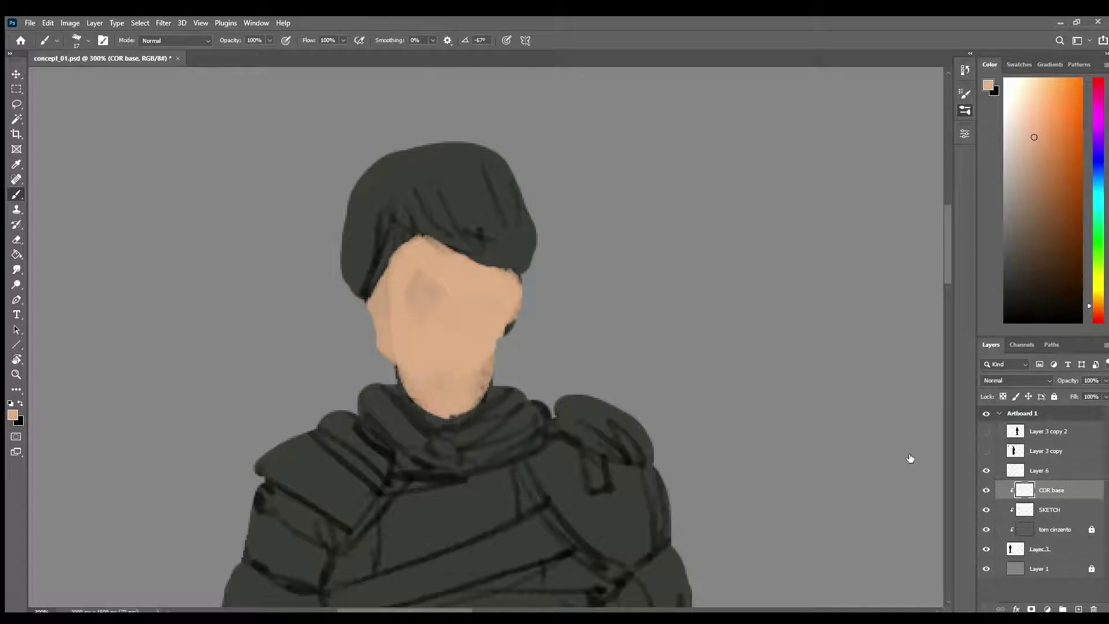
Try different blending modes on the COR base layer and set it to Color.
scroll(1016, 380, down, 12)
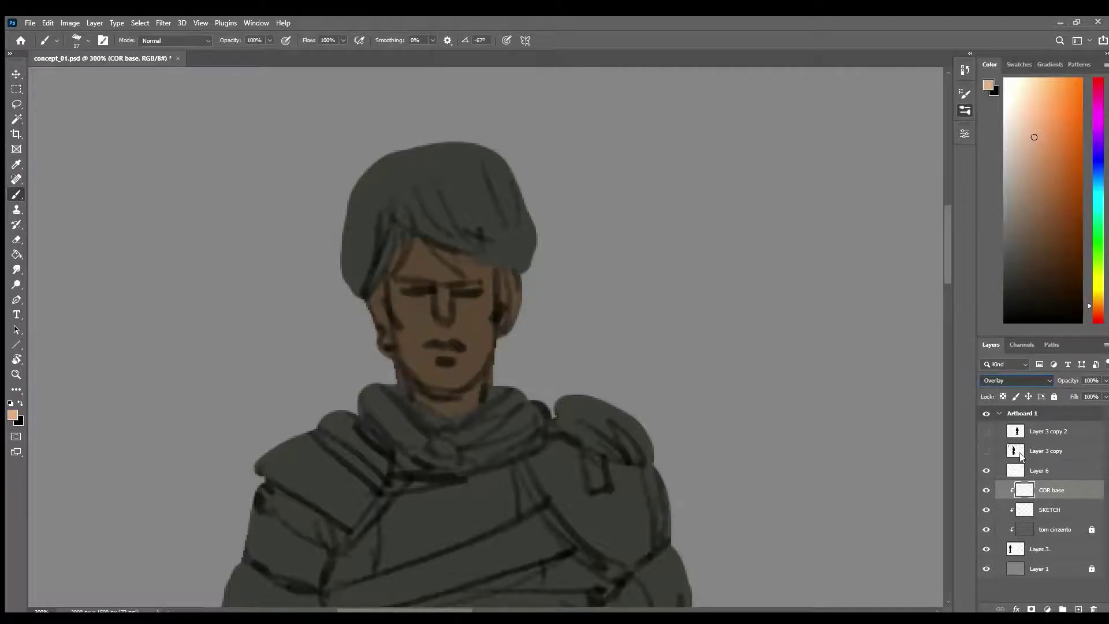
key(Up)
key(Down)
key(Down)
key(Down)
key(Up)
key(Up)
key(Up)
key(Up)
key(Up)
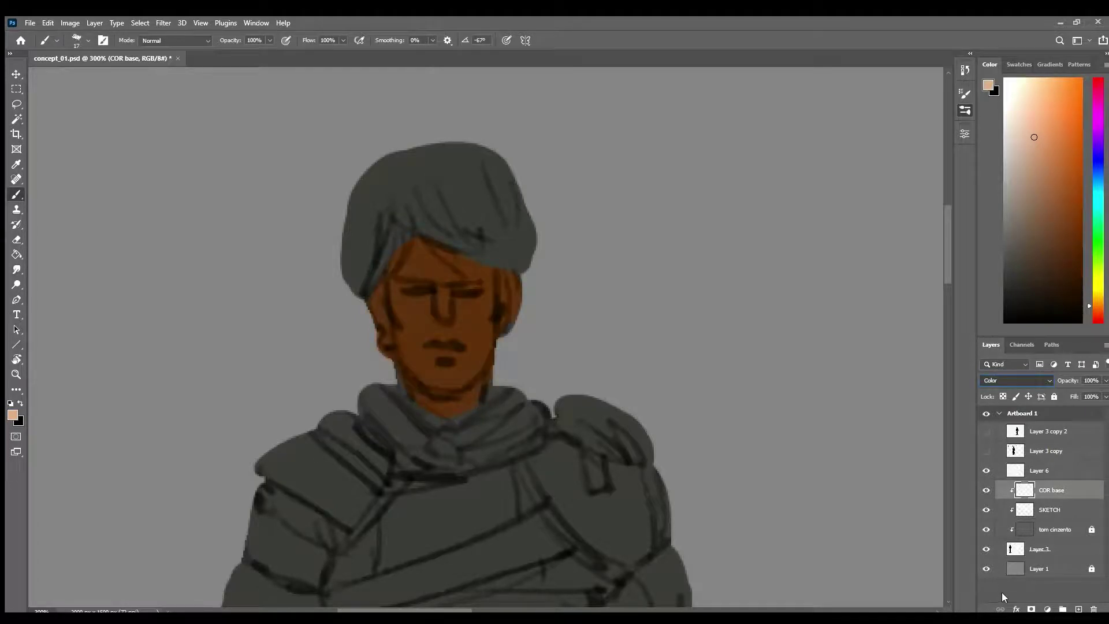
Compare blending modes such as Linear Dodge (Add) on the COR base layer and set it to Screen.
key(Down)
key(Down)
key(Down)
key(Up)
key(Up)
key(Up)
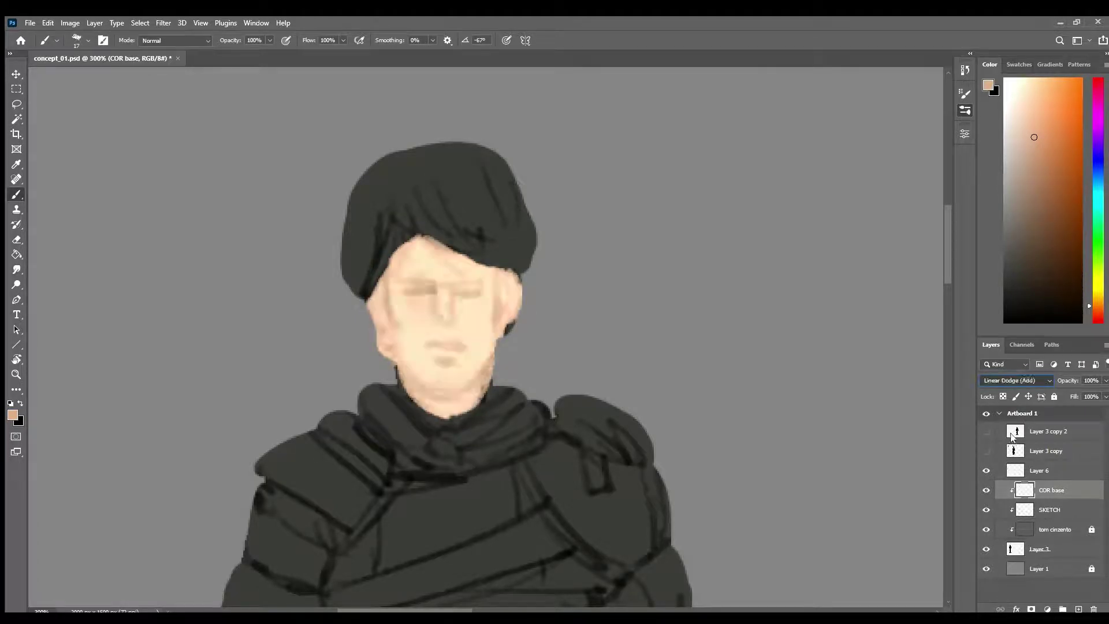
key(Up)
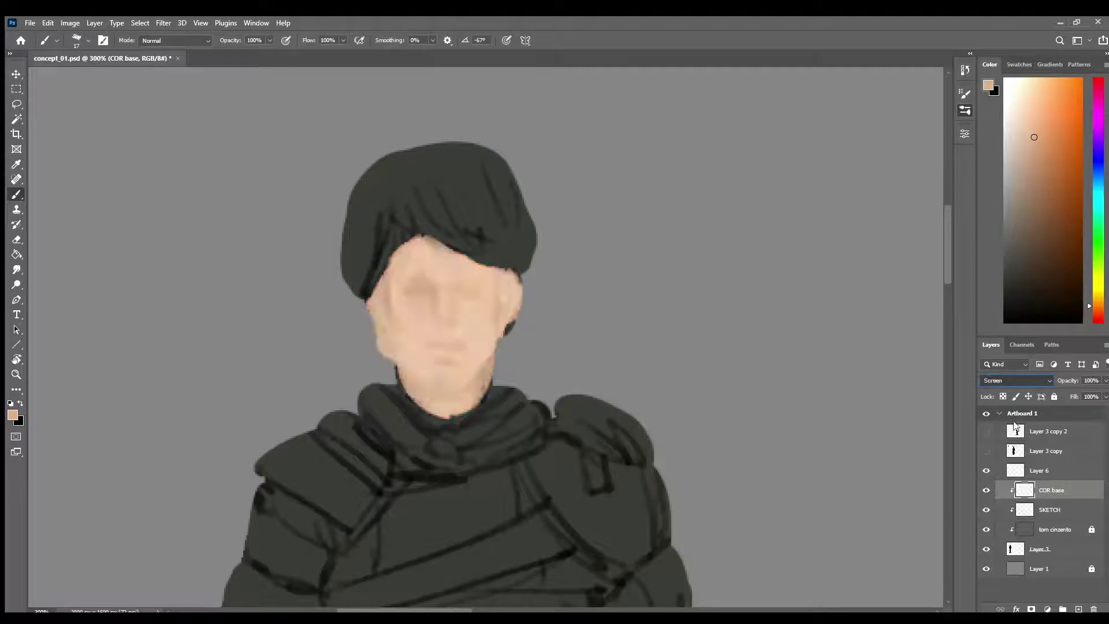
key(Down)
key(Up)
key(Return)
click(1103, 380)
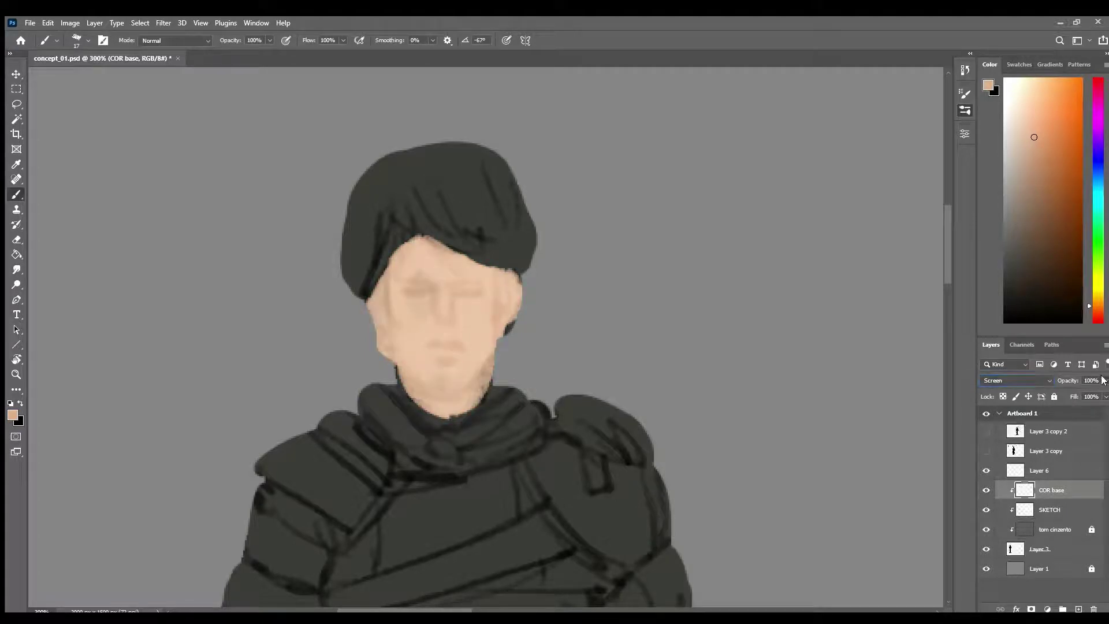
Lower the COR base layer's opacity to 76%, try placing the layer beneath SKETCH, and undo that move.
mouse_move(1100, 395)
mouse_down()
mouse_move(1074, 398)
mouse_move(1090, 397)
mouse_up()
drag(1039, 490, 1055, 508)
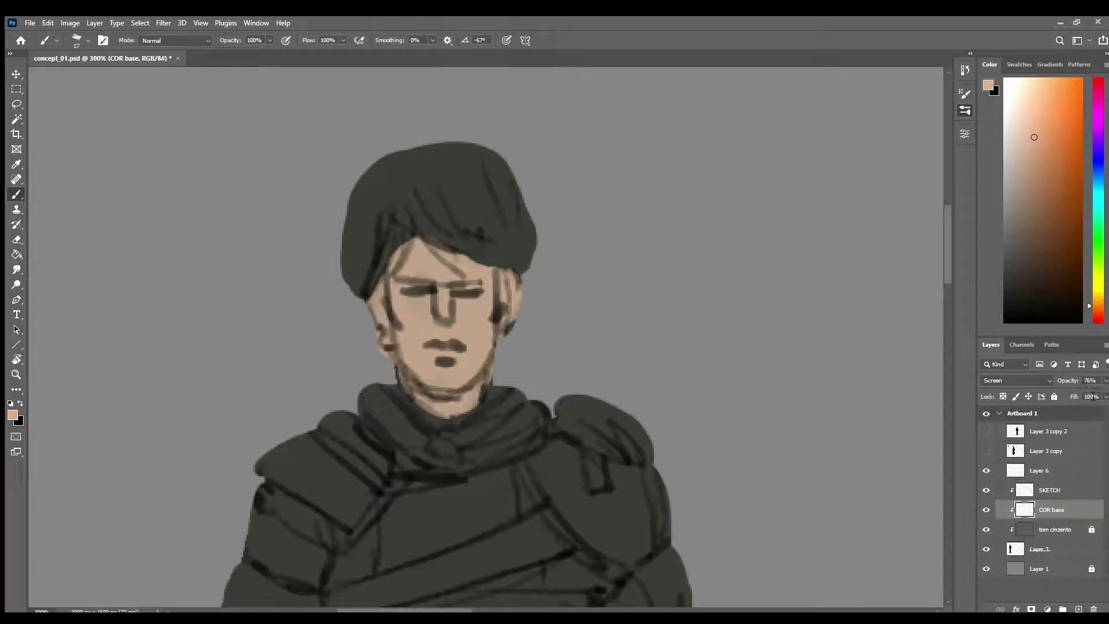
key(ctrl+z)
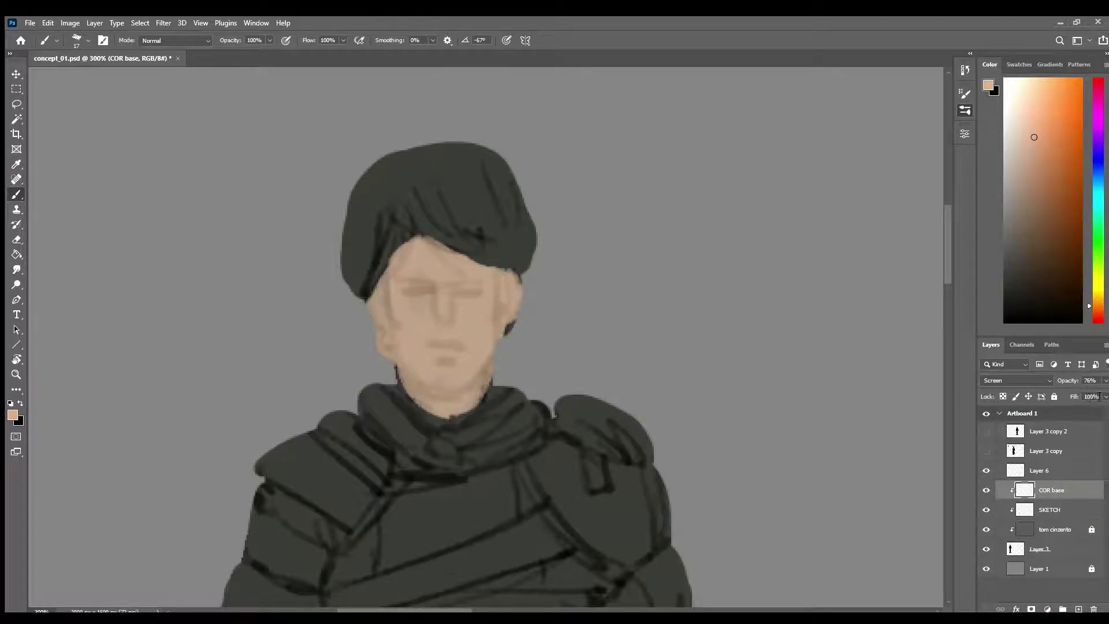
Switch the COR base layer to Overlay blending and raise its opacity to 100%.
scroll(1047, 381, down, 4)
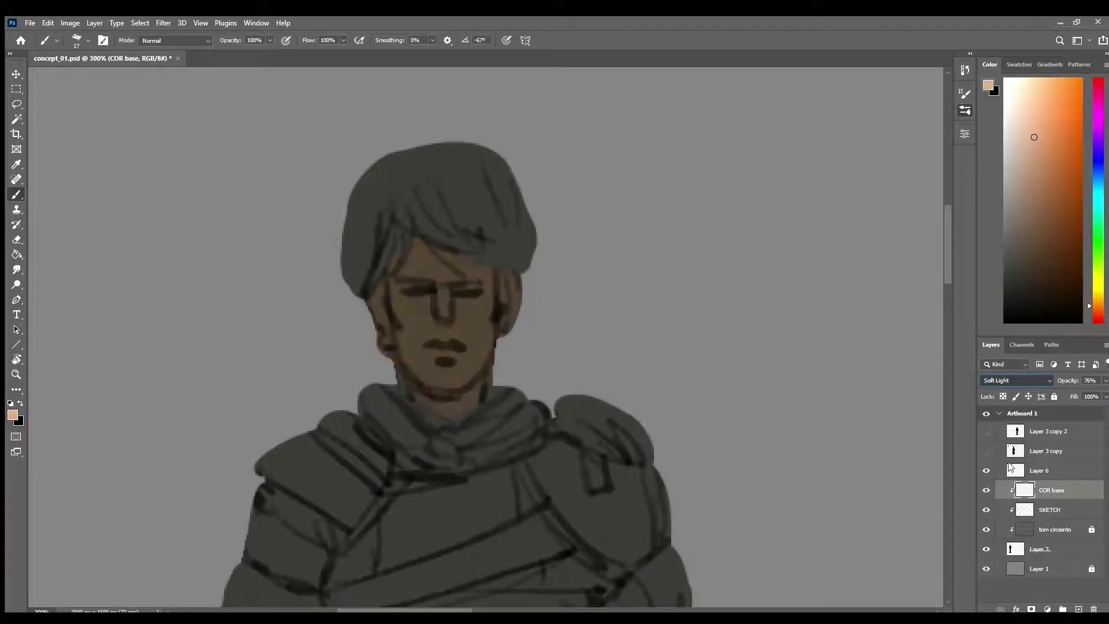
click(1104, 380)
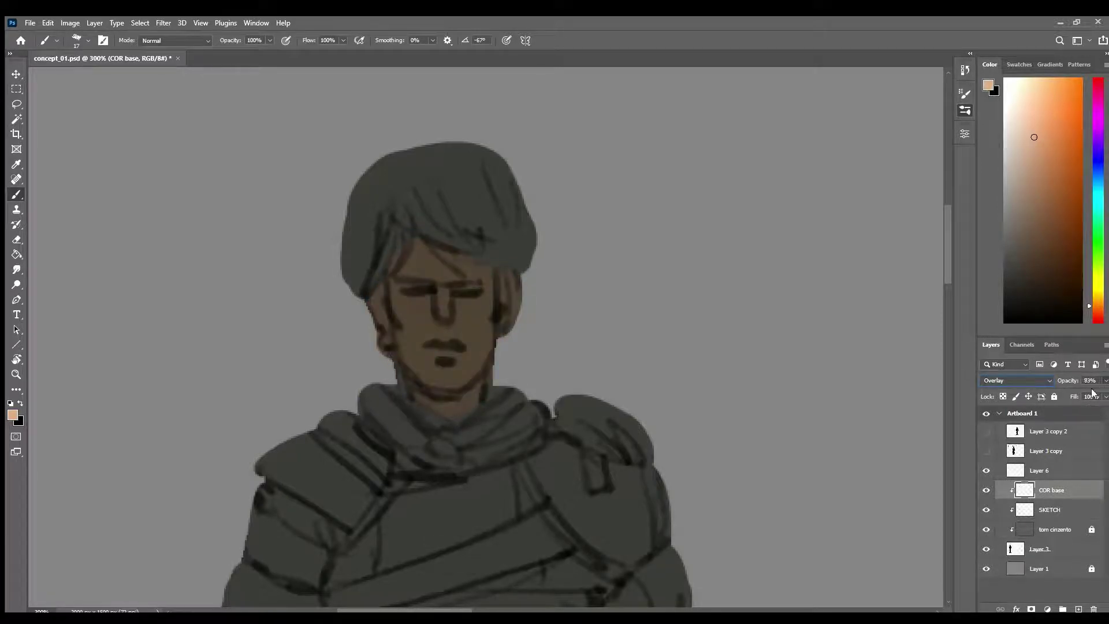
drag(1091, 390, 1107, 391)
Compare further blending modes on the COR base layer, settling on Hard Light at 77% opacity.
click(1030, 382)
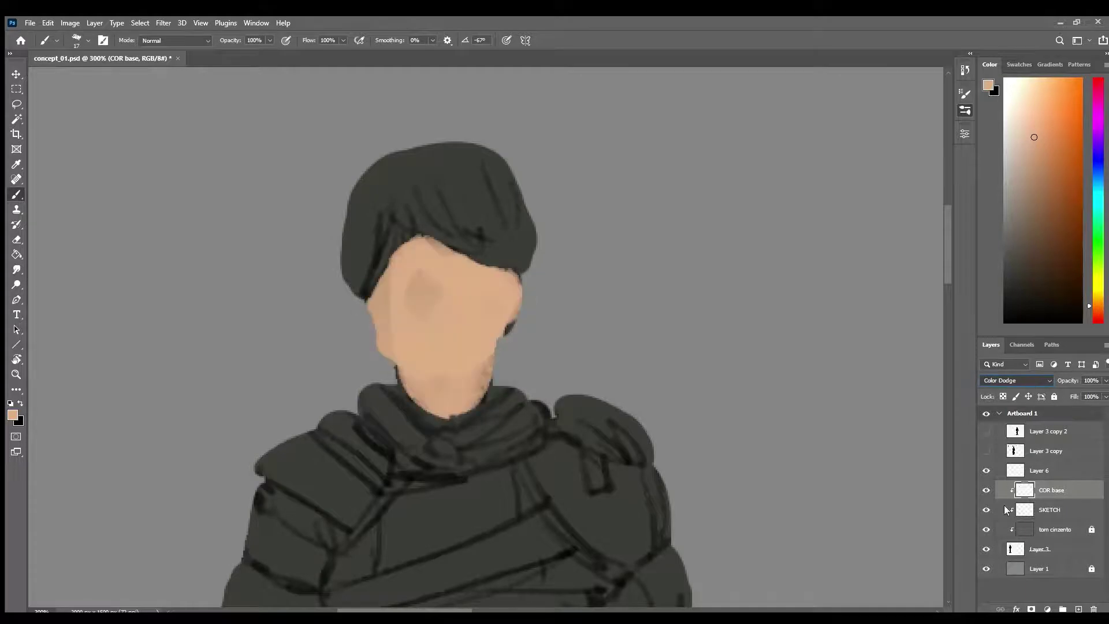
click(993, 595)
key(Up)
key(Up)
key(Up)
key(Up)
key(Up)
key(Up)
key(Up)
key(Up)
key(Up)
key(Up)
key(Up)
key(Up)
key(Up)
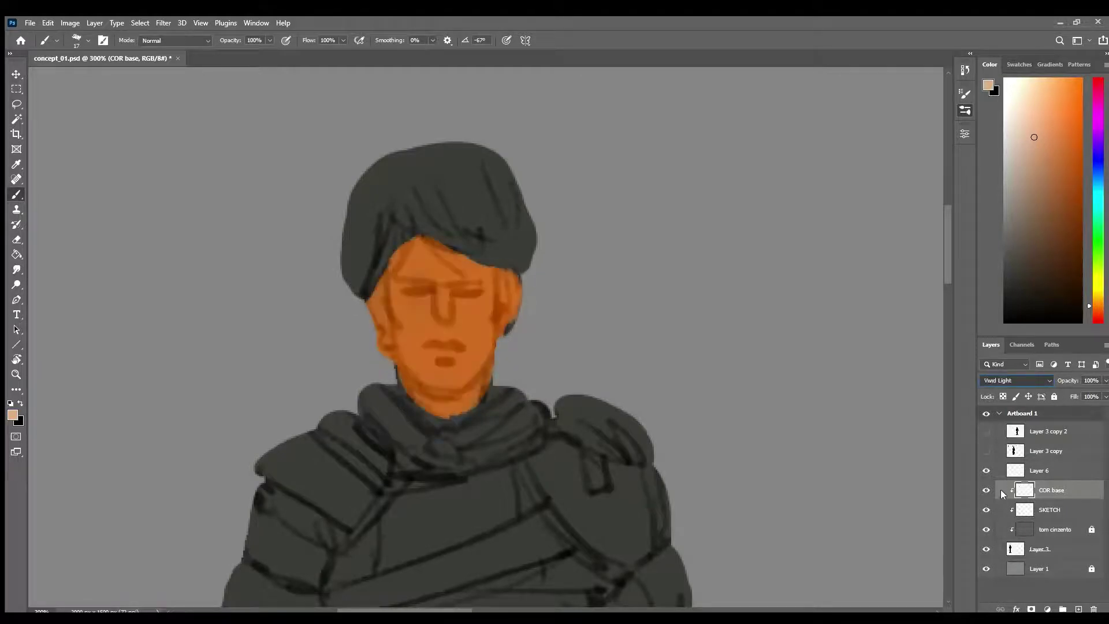
key(Down)
key(Down)
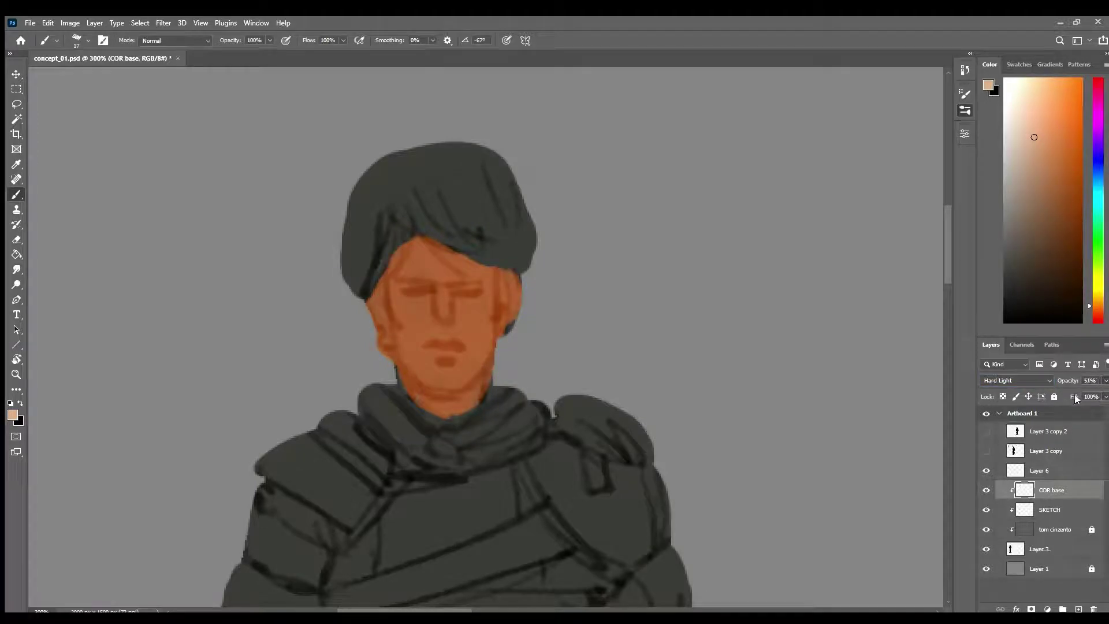
drag(1075, 395, 1085, 385)
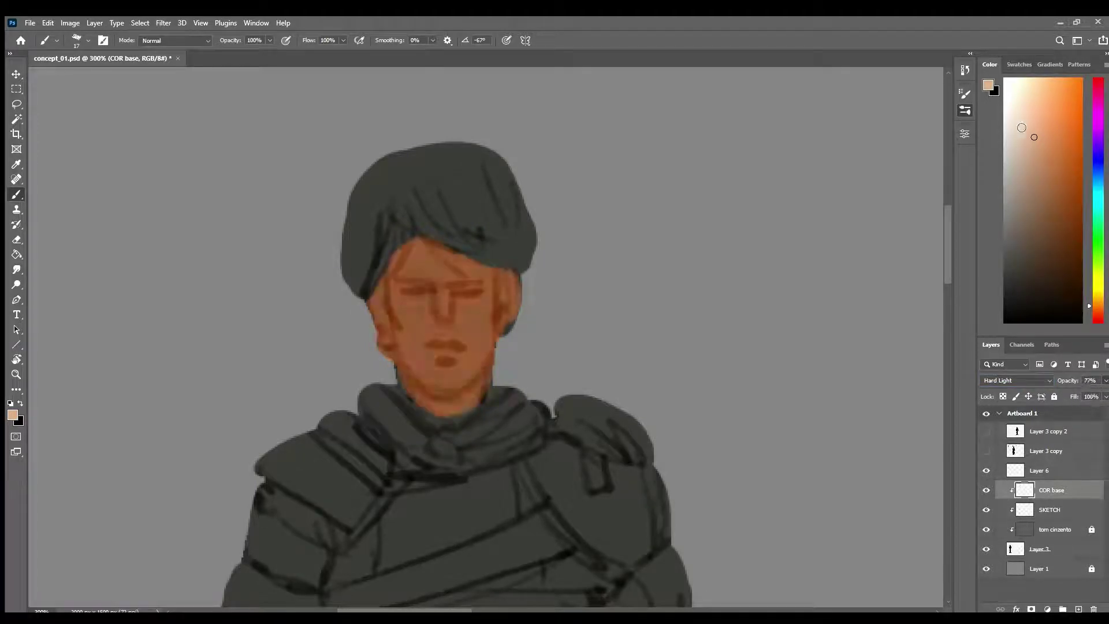
Repaint the face and neck with a pale cream colour using a slightly larger brush.
click(1017, 94)
key(])
mouse_move(408, 312)
mouse_down()
mouse_move(419, 294)
mouse_move(404, 300)
mouse_move(479, 358)
mouse_move(428, 400)
mouse_move(474, 344)
mouse_move(457, 425)
mouse_up()
Cycle through the blending modes for the cream skin paint and set the COR base layer to Color.
scroll(1043, 379, up, 2)
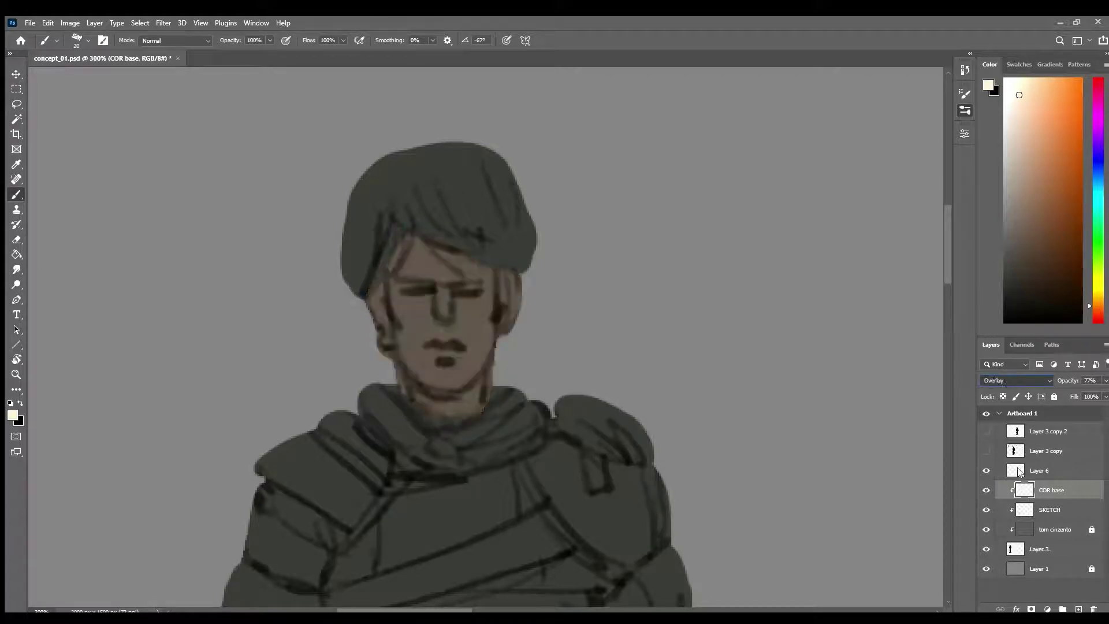
key(Up)
key(Up)
key(Up)
key(Up)
key(Down)
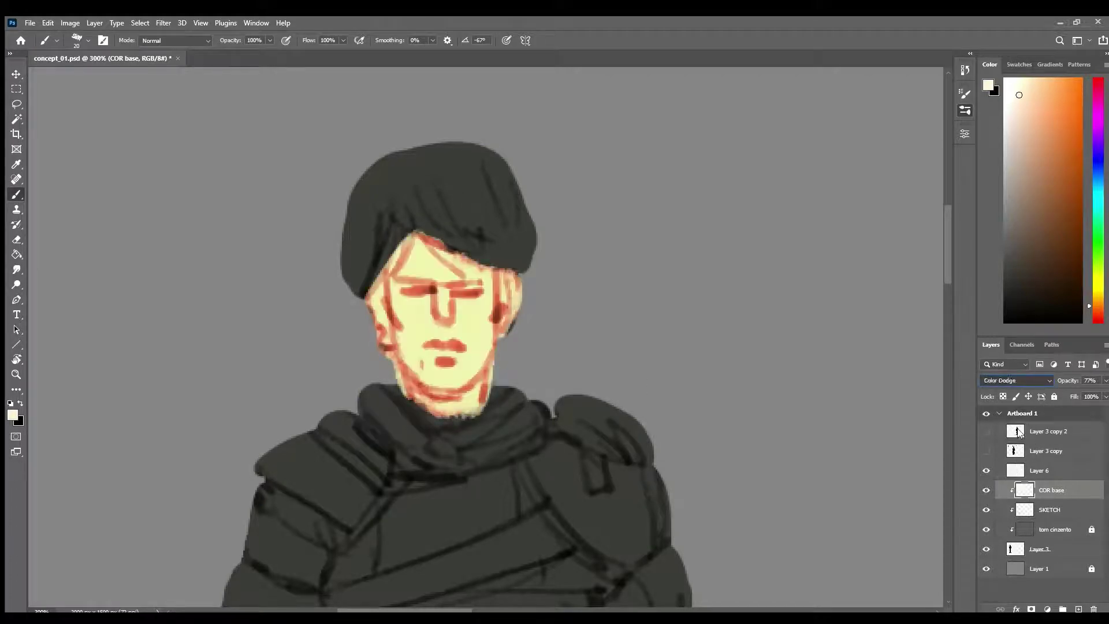
key(Down)
key(Down)
key(Down)
key(Down)
key(Down)
key(Down)
key(Down)
key(Down)
key(Down)
key(Down)
key(Down)
key(Down)
key(Down)
key(Down)
key(Down)
key(Down)
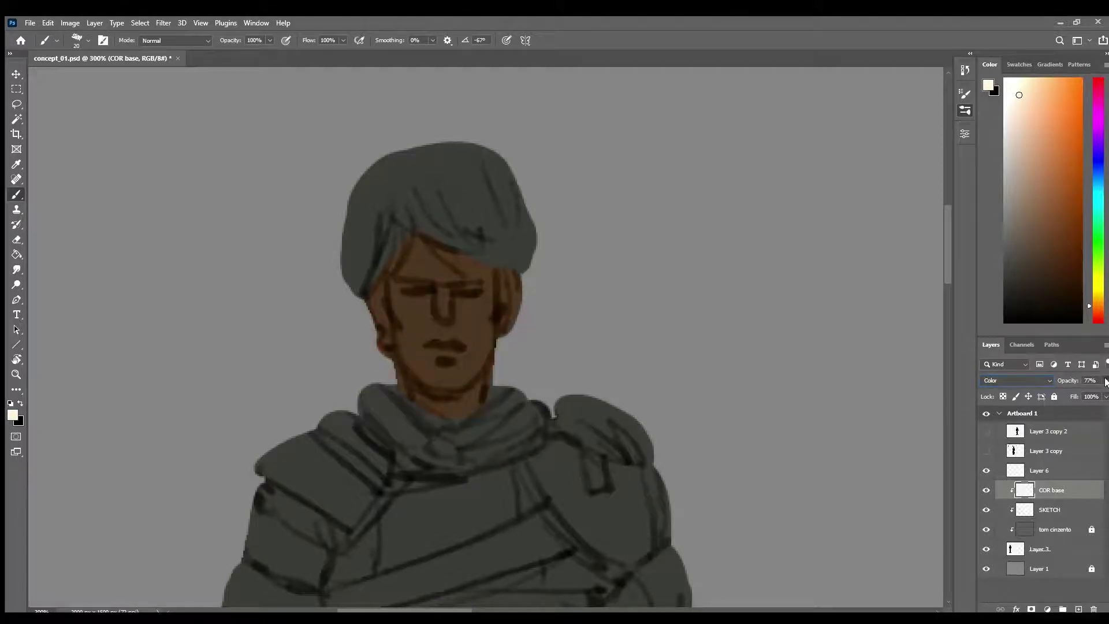
Set the COR base layer's opacity to 100% and paint the face and hands with a peach skin tone.
click(1030, 133)
alt+click(560, 367)
alt+click(565, 363)
alt+click(565, 362)
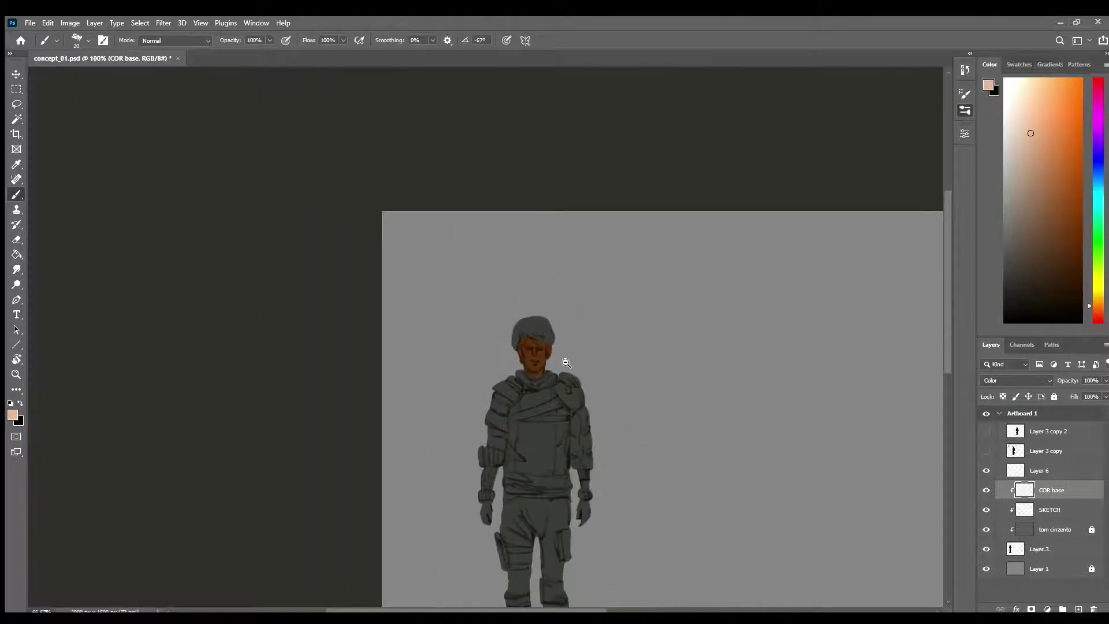
ctrl+click(563, 432)
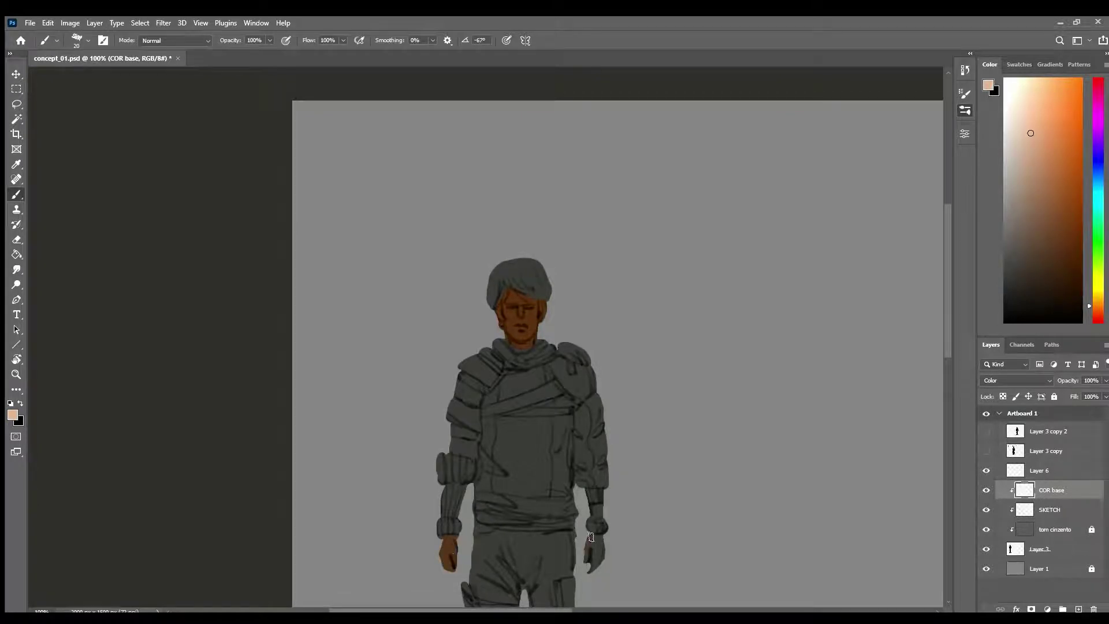
Unlock the tom cinzento layer, lighten the figure's grey tone with the layer at 99% opacity, and lock it again.
click(1051, 525)
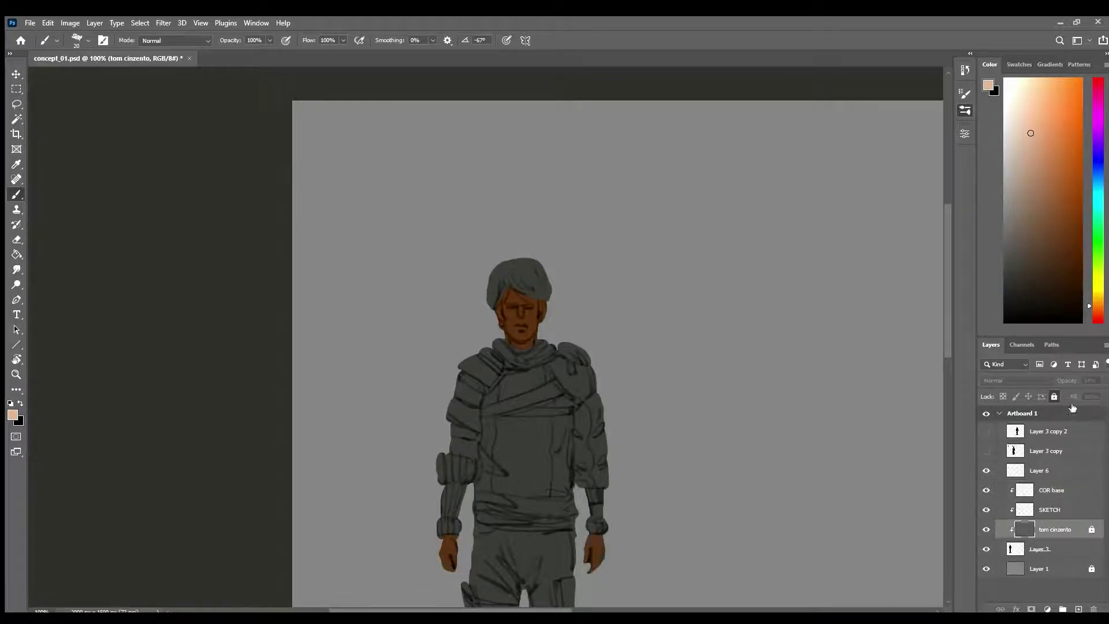
click(1054, 396)
drag(1077, 396, 1063, 399)
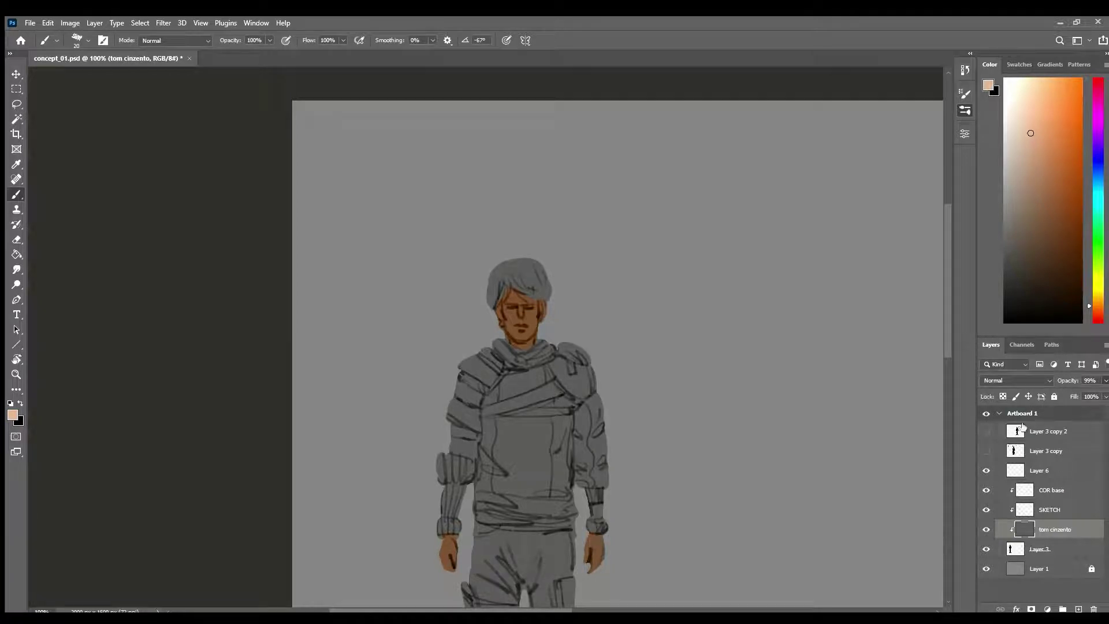
click(1054, 396)
Add a layer named "cor roupa" above COR base and clip it to the silhouette.
click(1056, 512)
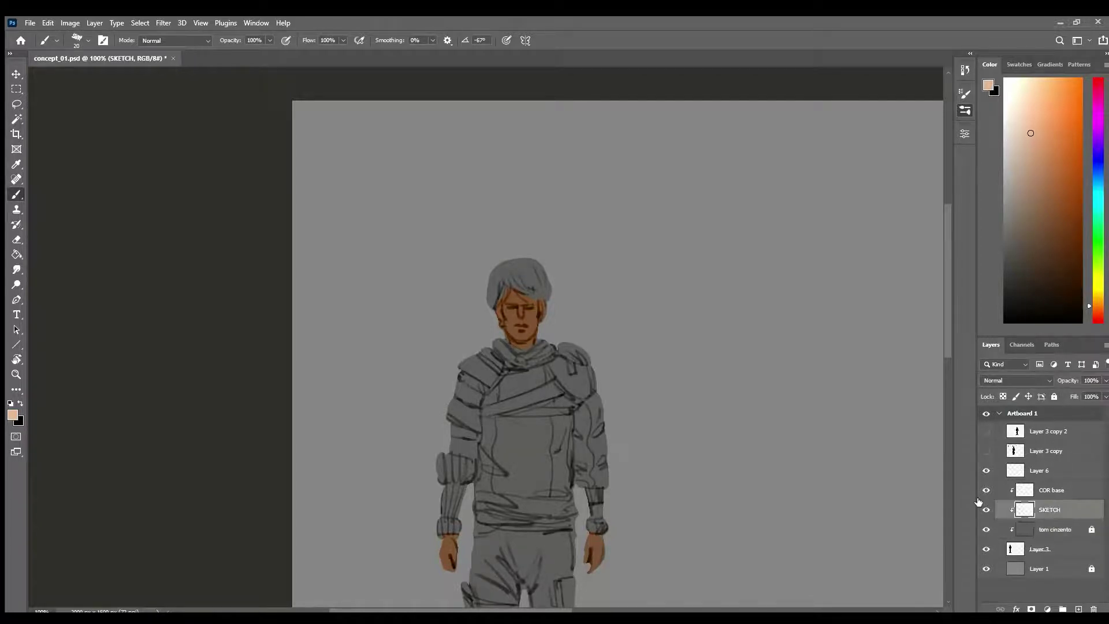
click(1064, 490)
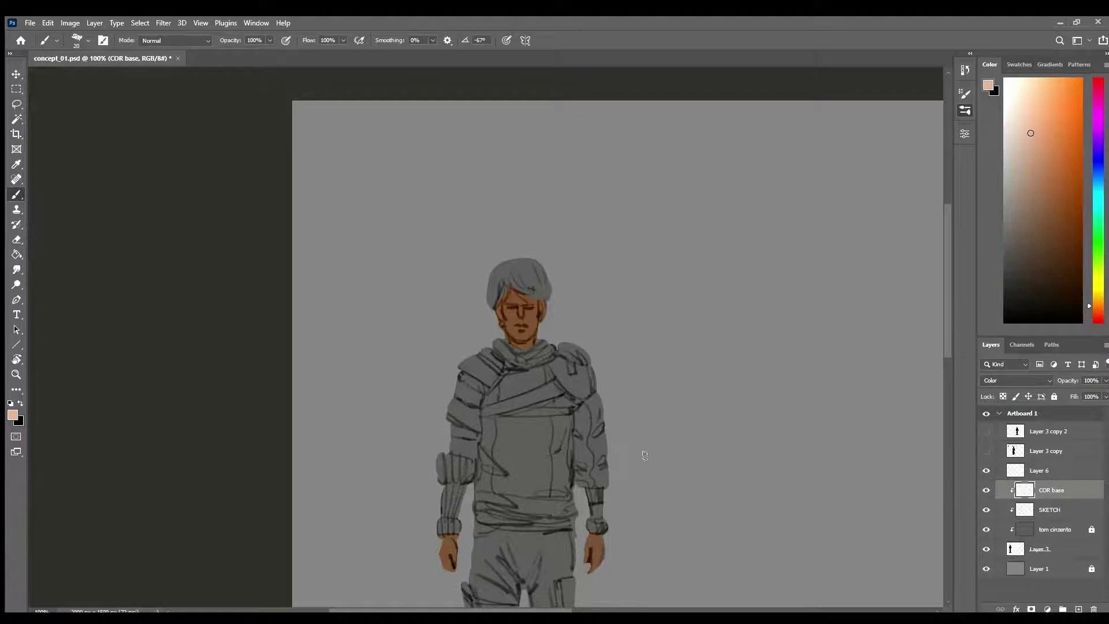
drag(743, 516, 616, 395)
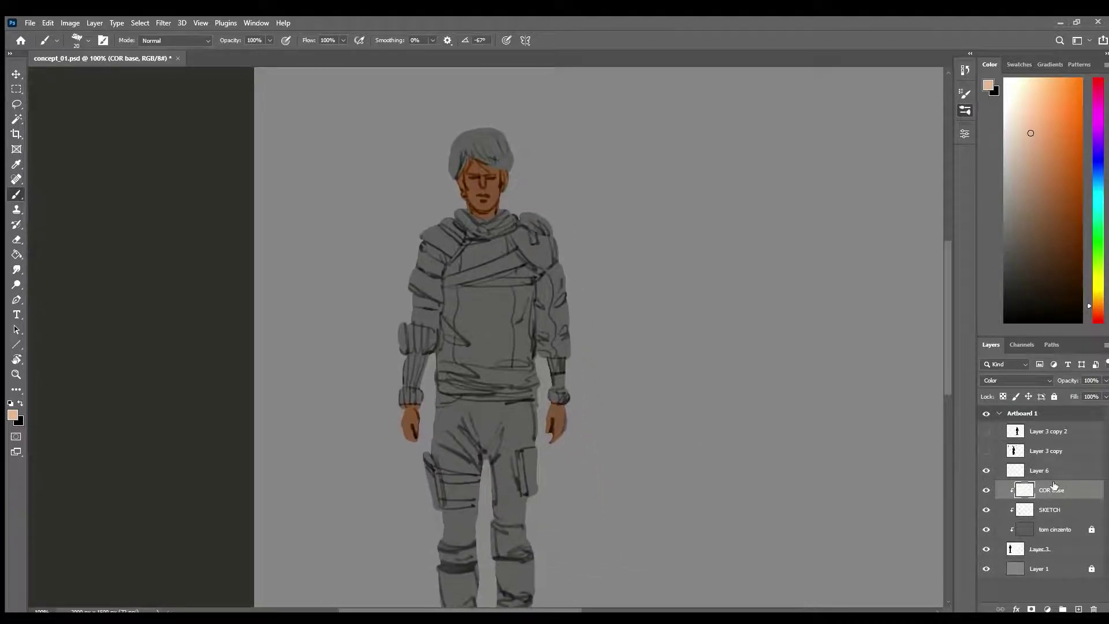
key(ctrl+shift+alt+n)
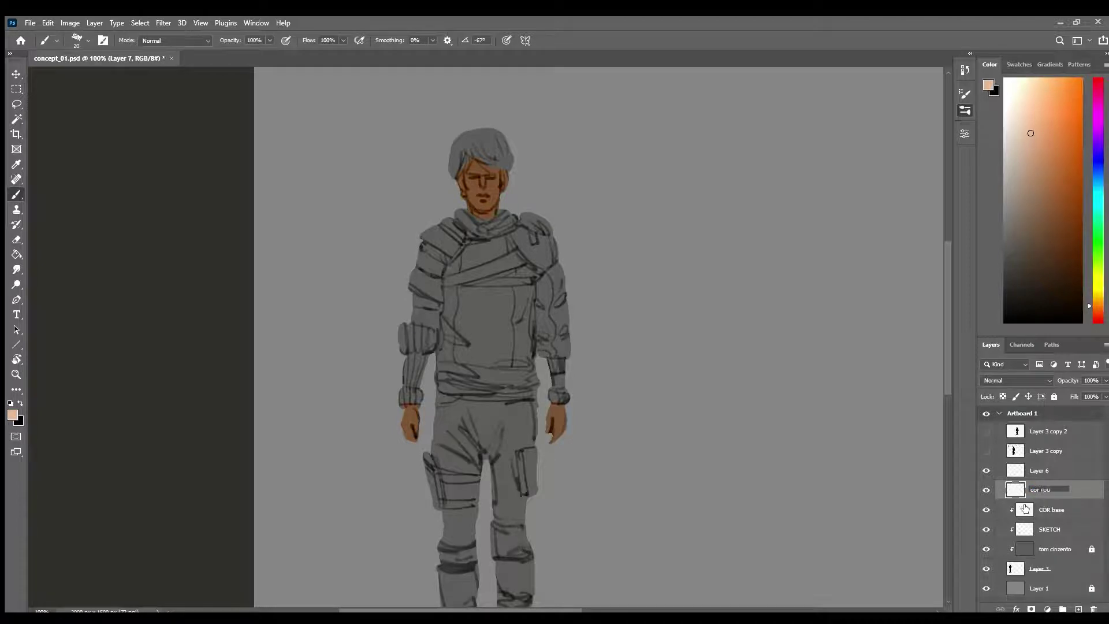
key(Return)
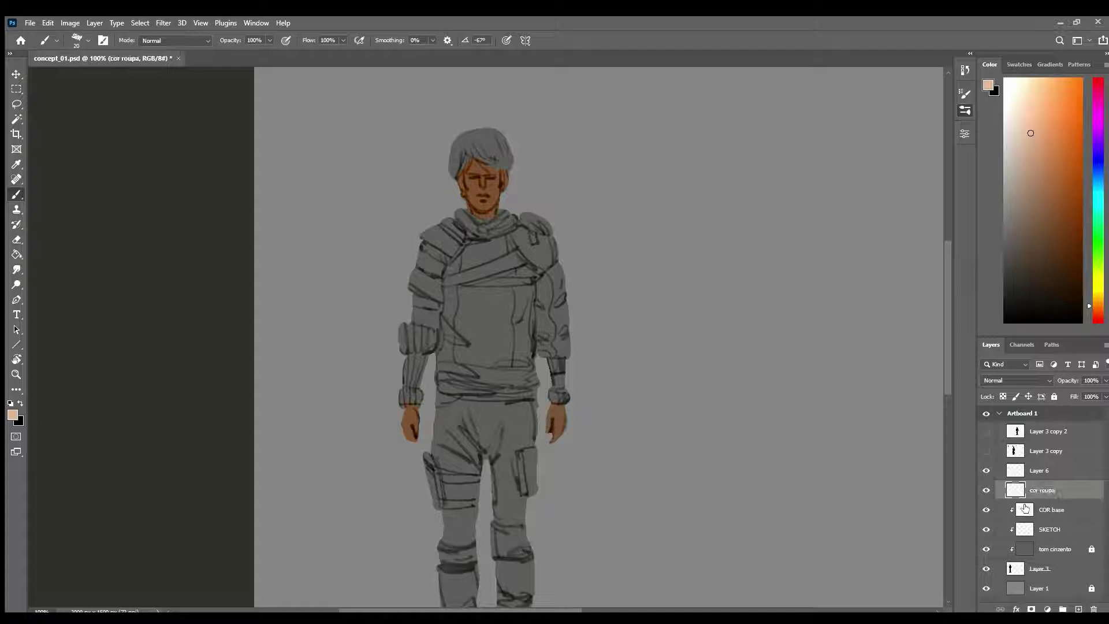
alt+click(1080, 500)
Paint the figure's hair brown on the COR base layer and pick a darker brown.
click(1084, 507)
click(1031, 281)
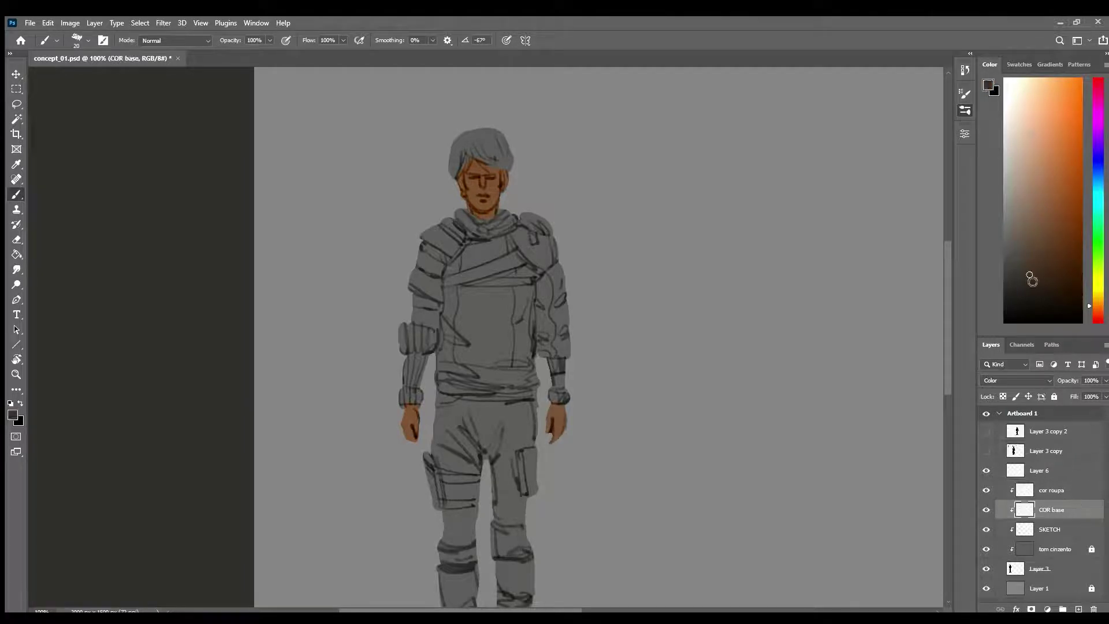
scroll(481, 229, up, 2)
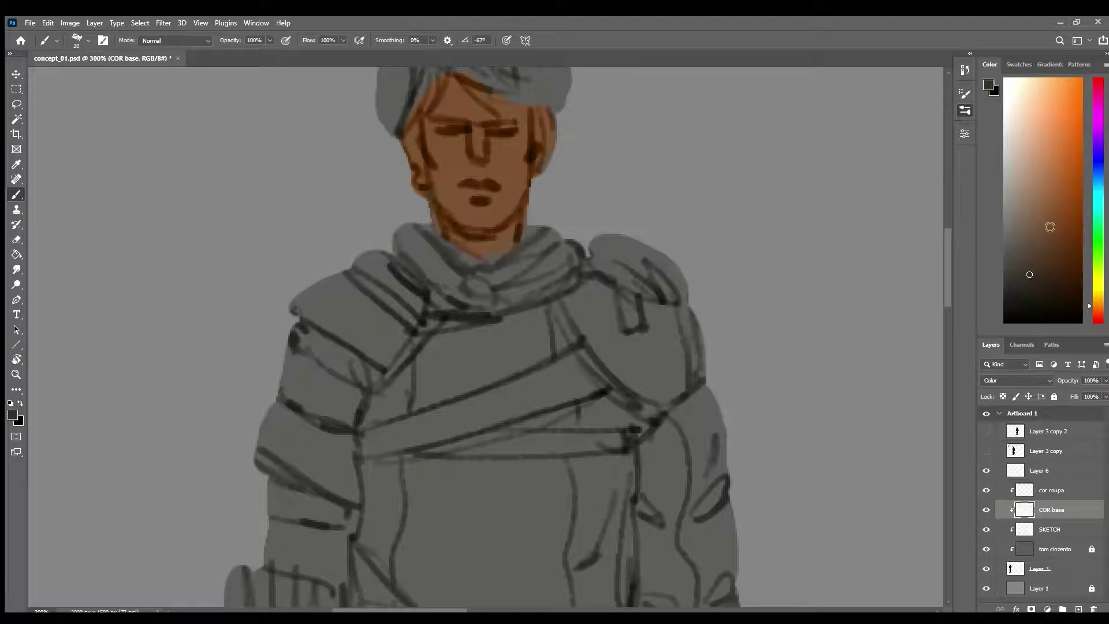
click(1043, 245)
drag(554, 236, 550, 395)
mouse_move(411, 228)
mouse_down()
mouse_move(380, 303)
mouse_move(382, 251)
mouse_move(424, 226)
mouse_move(421, 262)
mouse_move(442, 207)
mouse_move(431, 189)
mouse_move(400, 188)
mouse_move(371, 233)
mouse_move(381, 302)
mouse_move(485, 176)
mouse_move(487, 234)
mouse_move(498, 212)
mouse_move(471, 217)
mouse_move(546, 257)
mouse_move(440, 164)
mouse_move(522, 271)
mouse_move(498, 152)
mouse_move(563, 261)
mouse_up()
click(1046, 273)
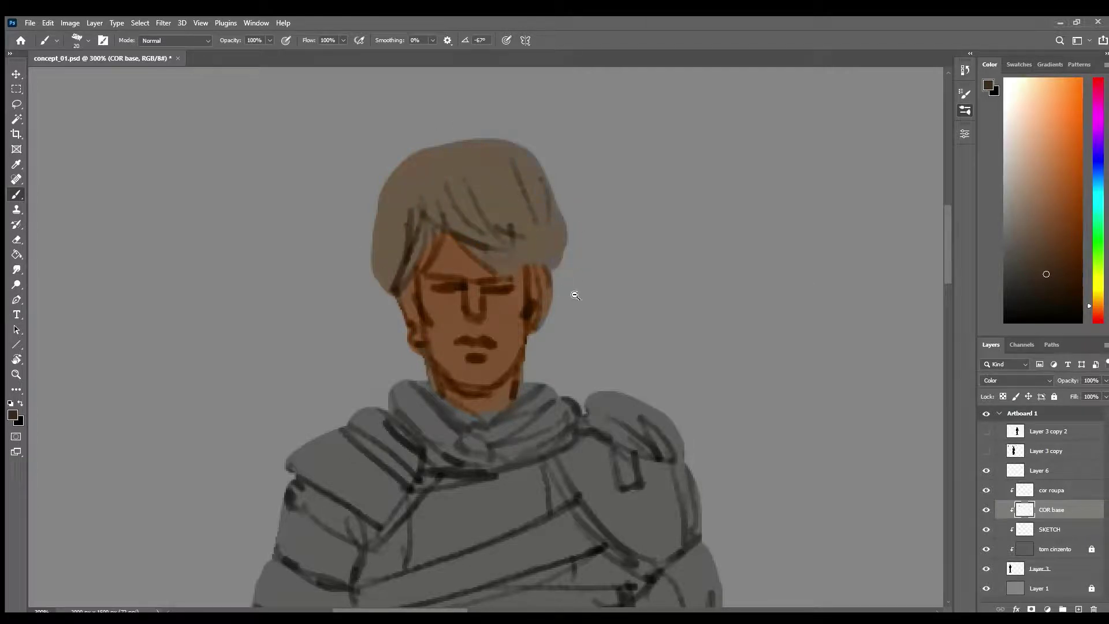
Paint one of the figure's boots in muted teal on the cor roupa layer using a larger brush.
alt+click(583, 313)
alt+click(586, 324)
alt+click(618, 404)
drag(660, 486, 624, 413)
ctrl+click(621, 410)
drag(623, 456, 602, 418)
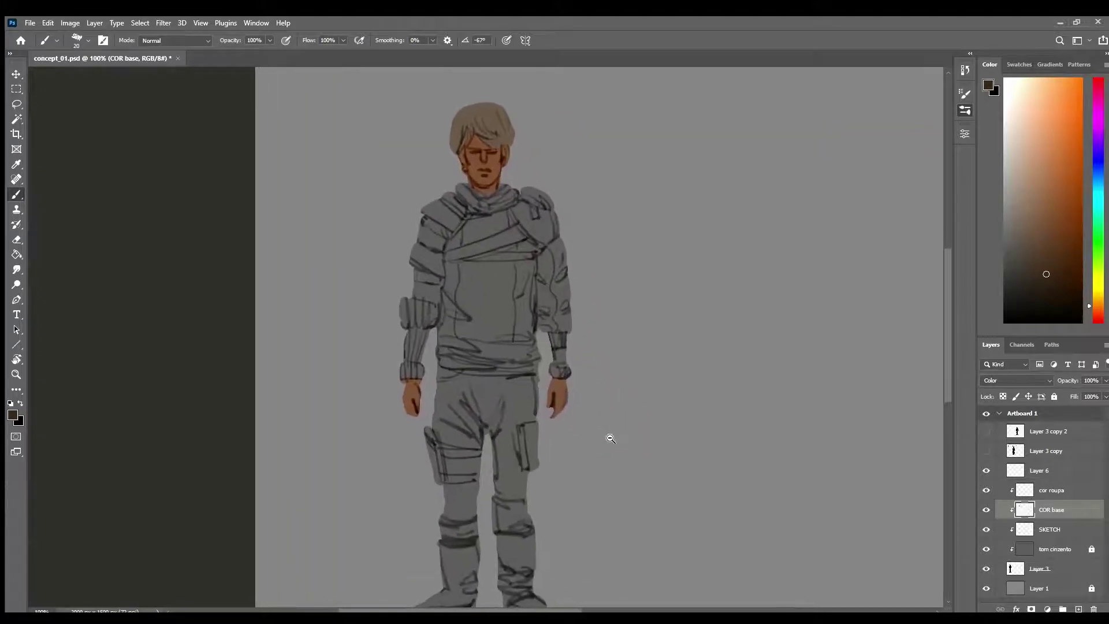
scroll(607, 438, down, 1)
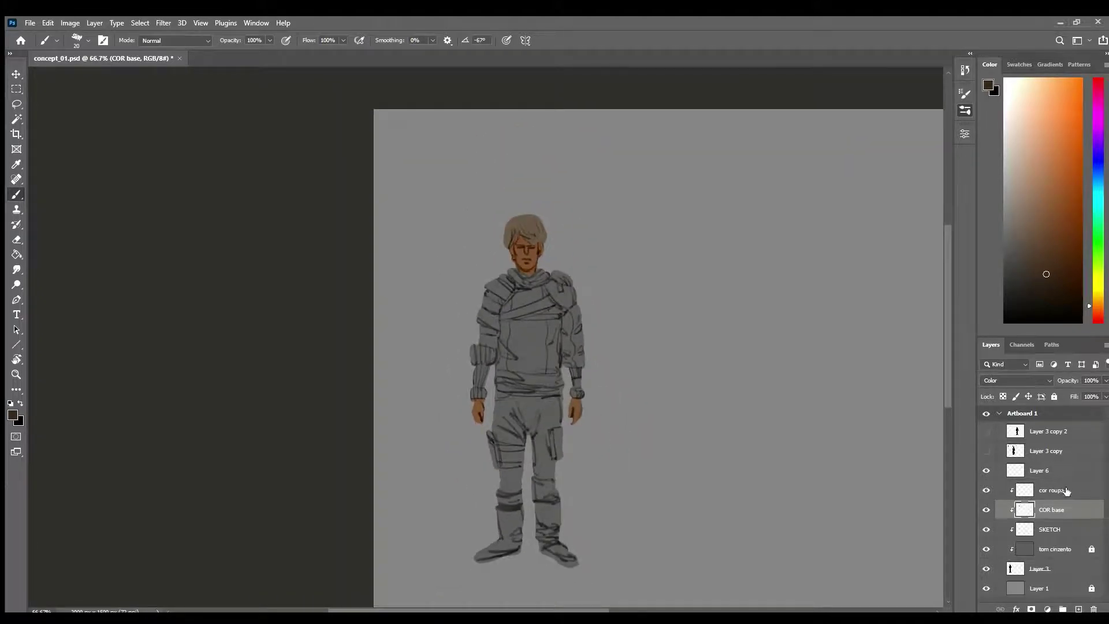
click(1064, 490)
click(1089, 196)
click(1033, 198)
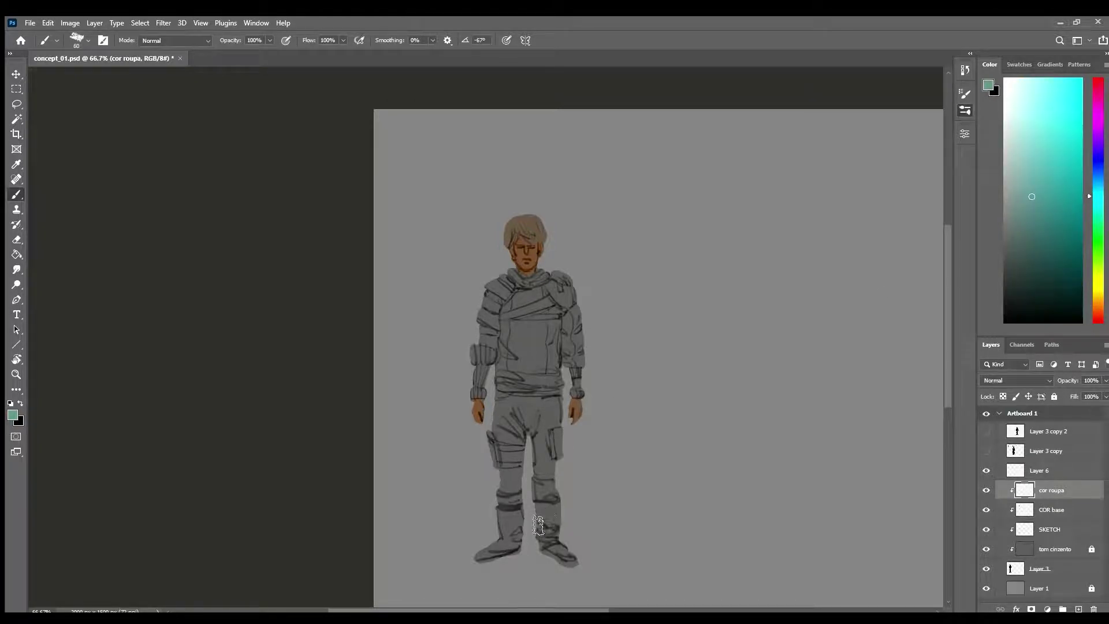
mouse_move(545, 506)
mouse_down()
mouse_move(564, 555)
mouse_move(585, 575)
mouse_up()
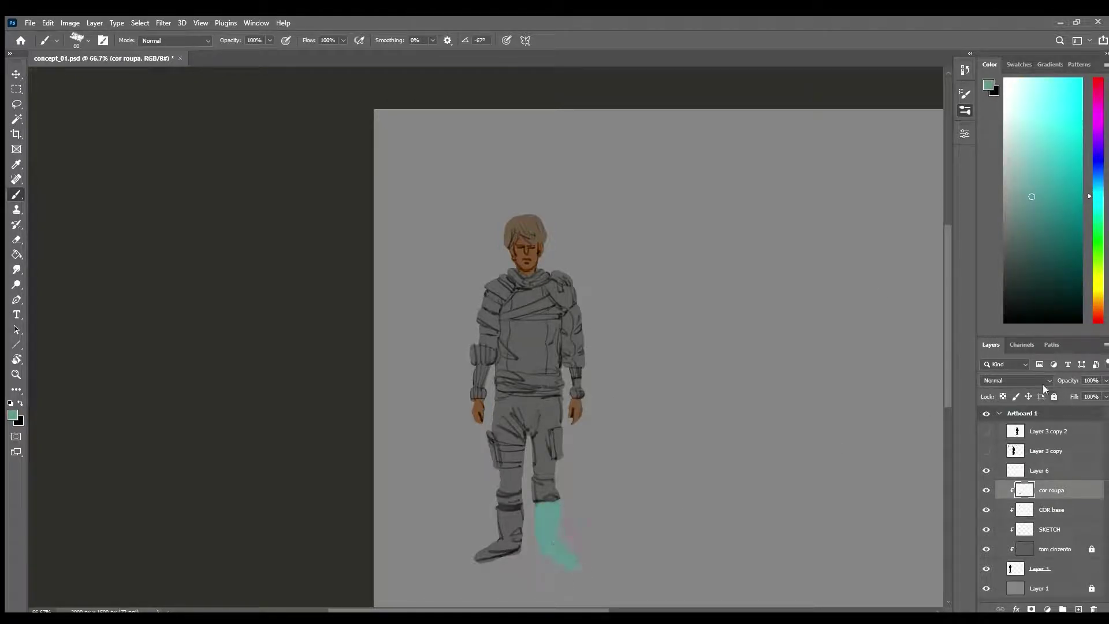
Compare blending modes on the cor roupa layer using the teal boot and set it to Overlay.
key(Down)
key(Down)
key(Down)
key(Down)
key(Down)
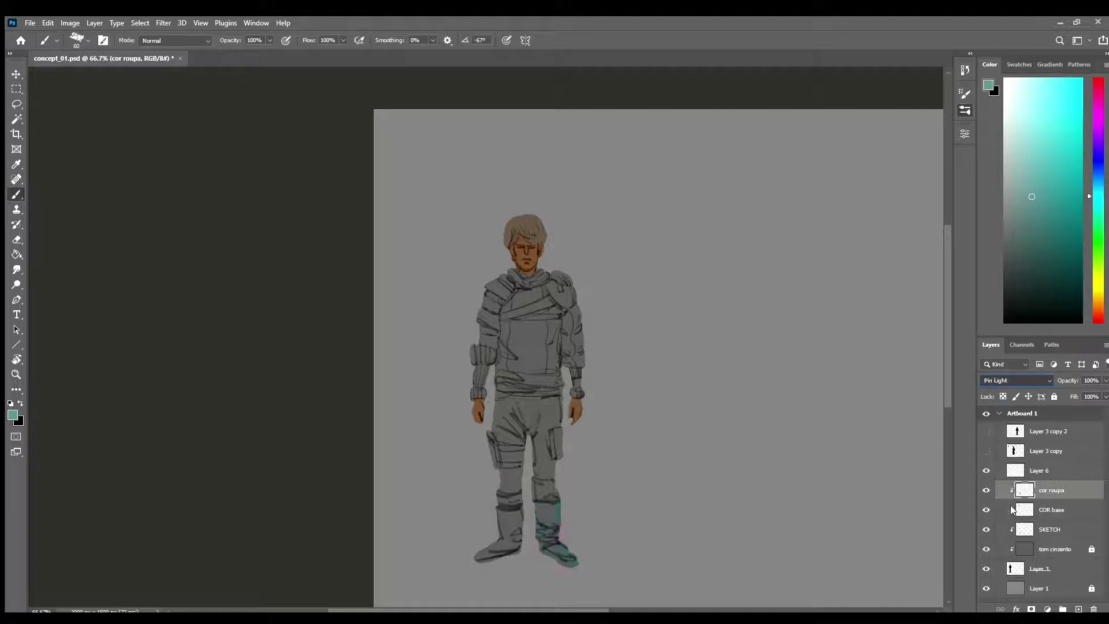
key(Up)
key(Up)
key(Up)
key(Up)
key(Up)
key(Up)
key(Up)
key(Up)
key(Up)
key(Up)
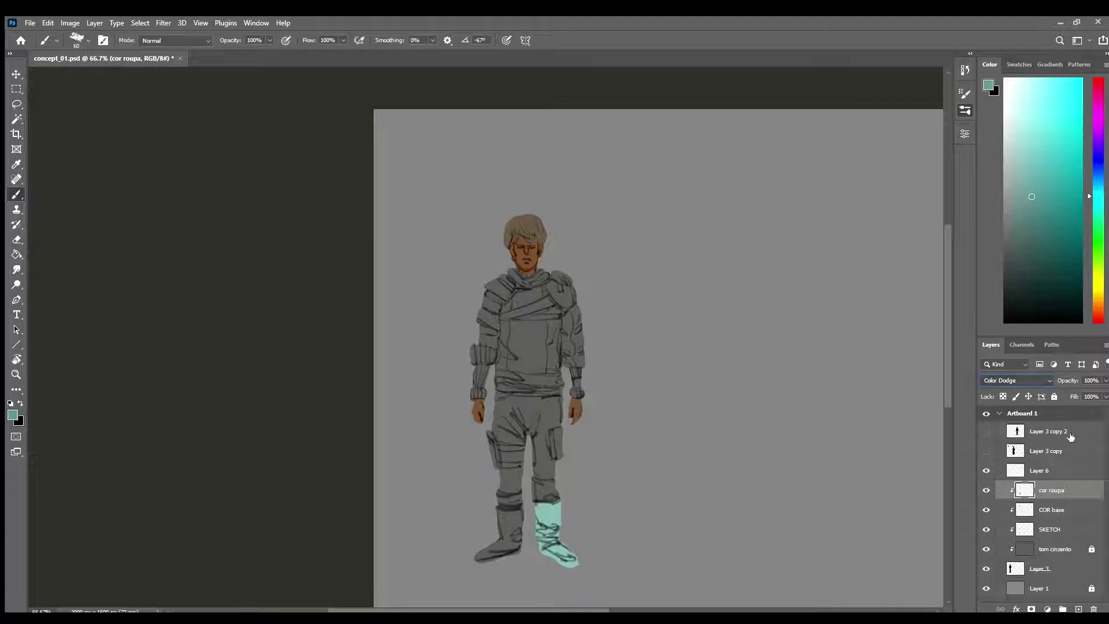
key(Up)
key(Up)
key(Up)
key(Up)
key(Up)
key(Up)
key(Up)
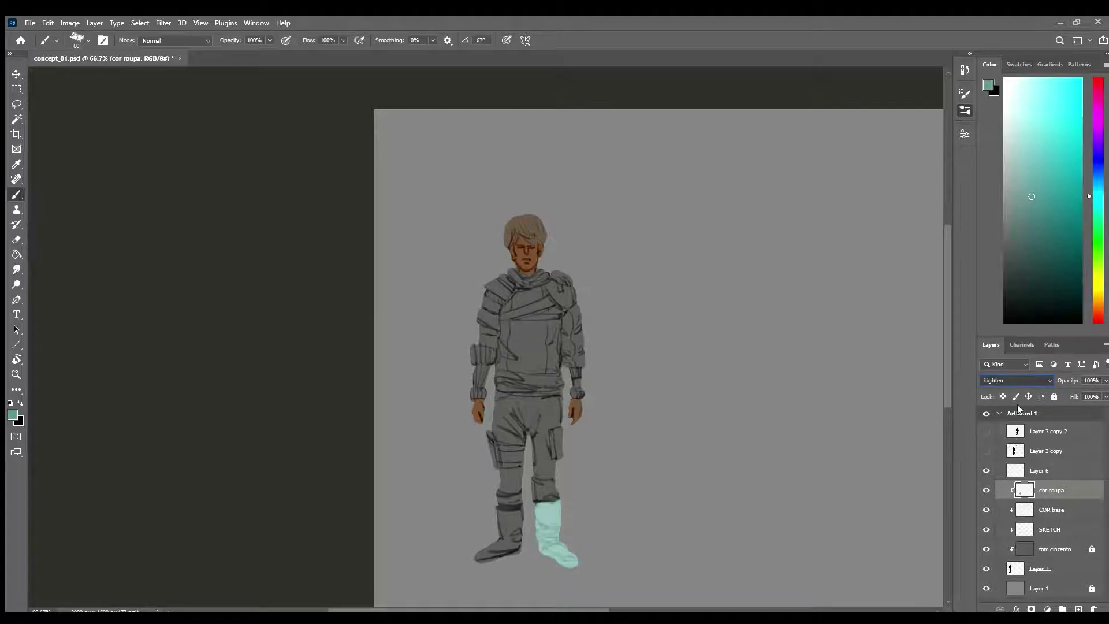
key(Down)
key(Down)
key(Down)
key(Down)
key(Down)
key(Down)
key(Down)
key(Down)
key(Down)
key(Down)
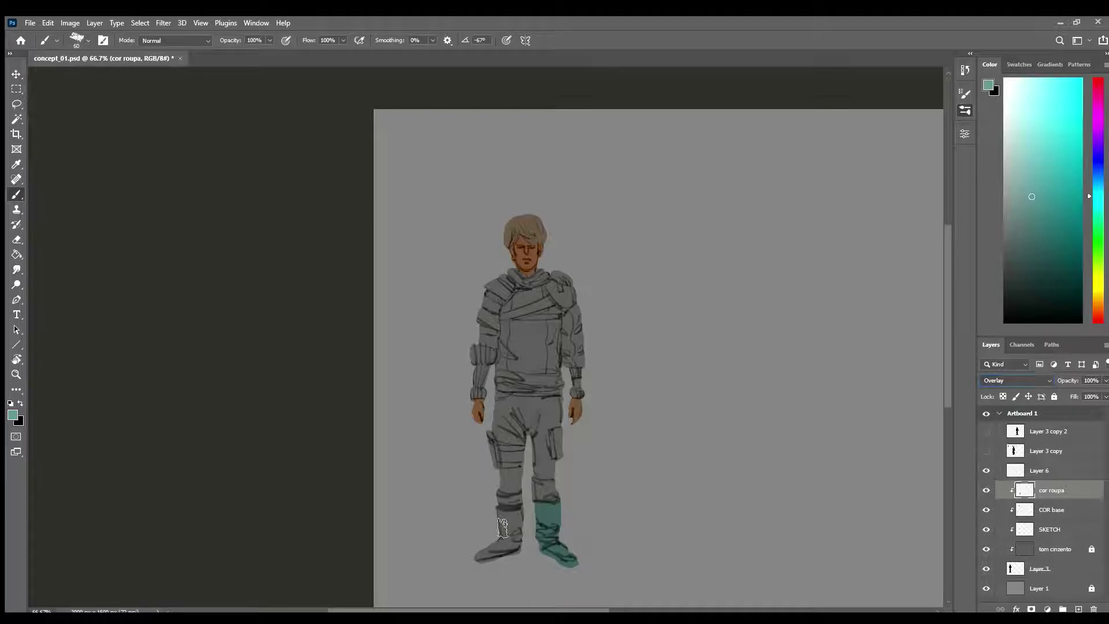
Paint the figure's other boot in the same teal and the trousers in dark olive on the cor roupa layer.
mouse_move(502, 527)
mouse_down()
mouse_move(522, 516)
mouse_move(516, 546)
mouse_up()
drag(1018, 239, 1023, 246)
drag(1092, 282, 991, 291)
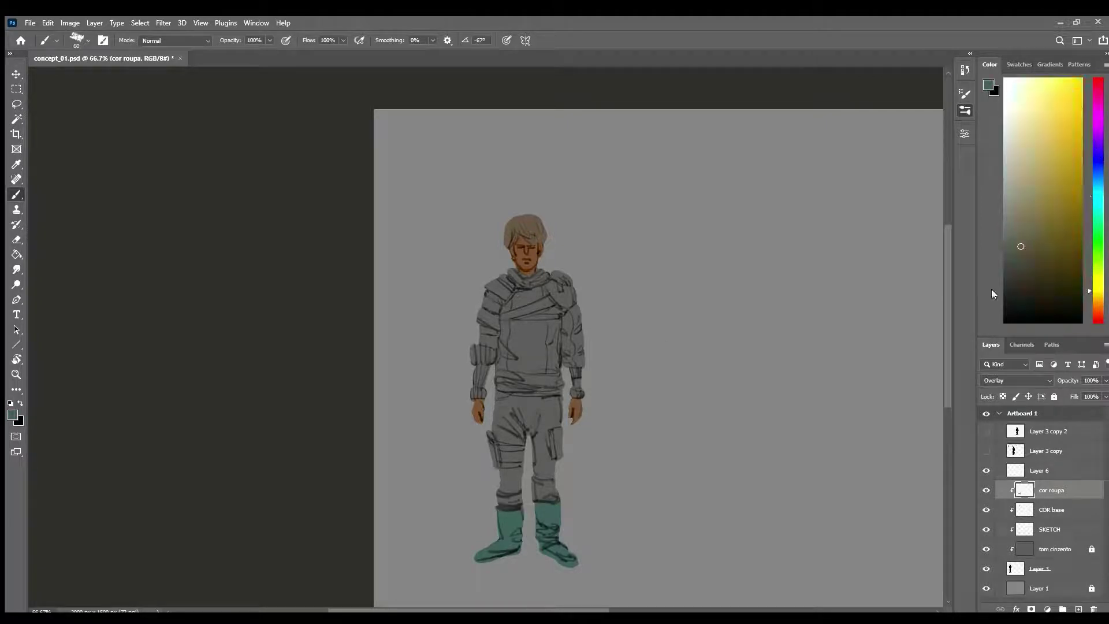
mouse_move(537, 413)
mouse_down()
mouse_move(502, 409)
mouse_move(558, 408)
mouse_move(507, 416)
mouse_move(501, 436)
mouse_move(523, 419)
mouse_move(501, 490)
mouse_move(518, 500)
mouse_move(539, 431)
mouse_move(552, 496)
mouse_move(556, 447)
mouse_move(542, 491)
mouse_up()
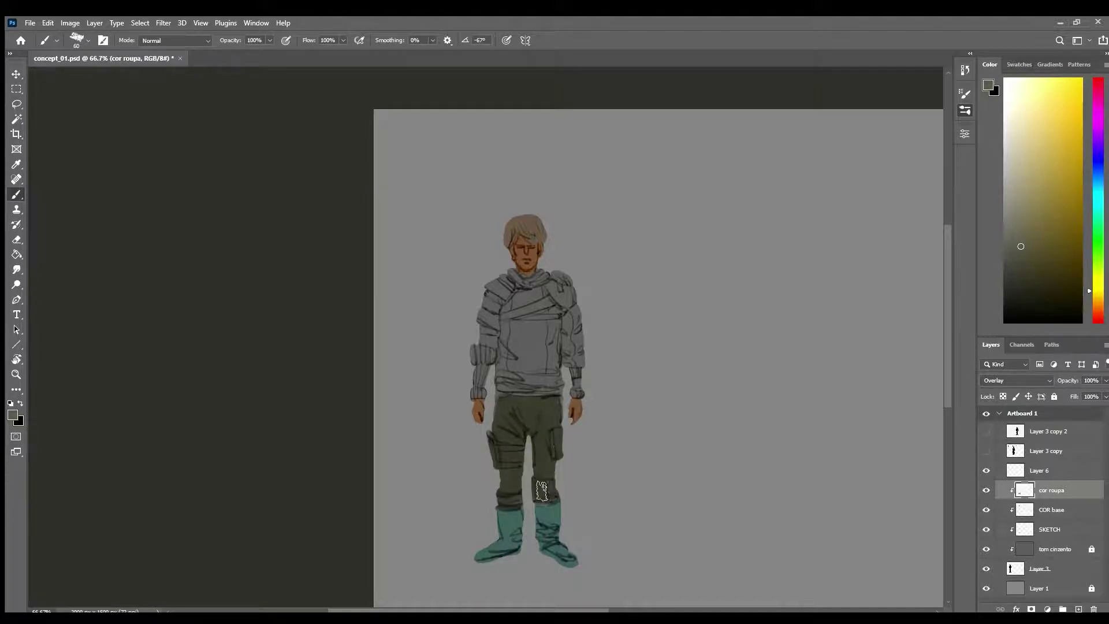
drag(551, 441, 562, 442)
Choose a saturated golden orange and paint the whole top, collar and both sleeves with it.
alt+click(562, 437)
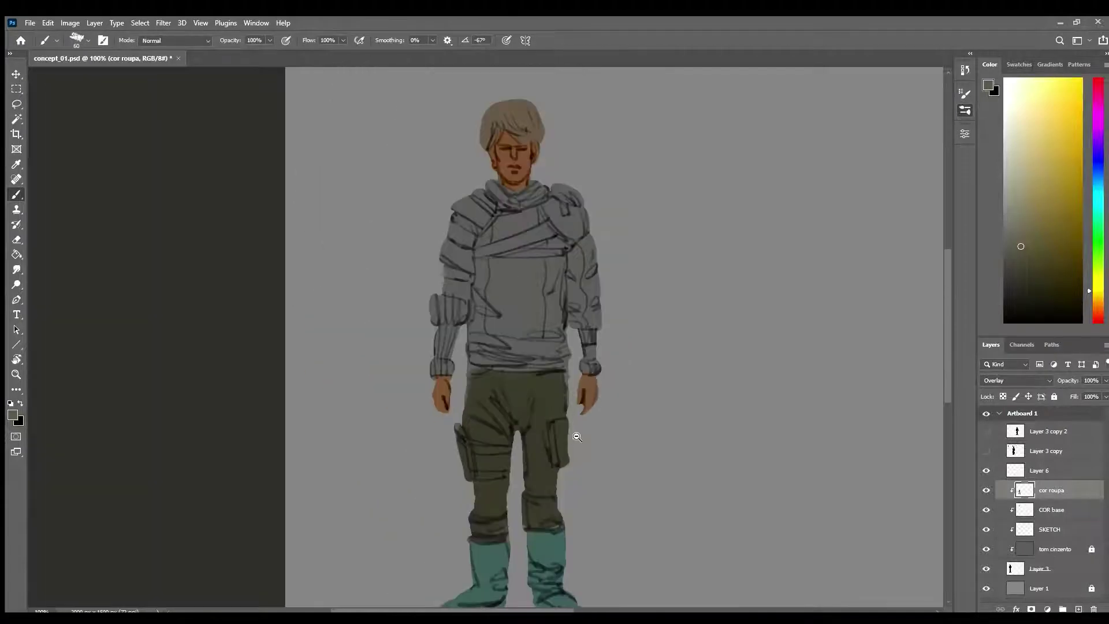
click(1059, 156)
click(1094, 298)
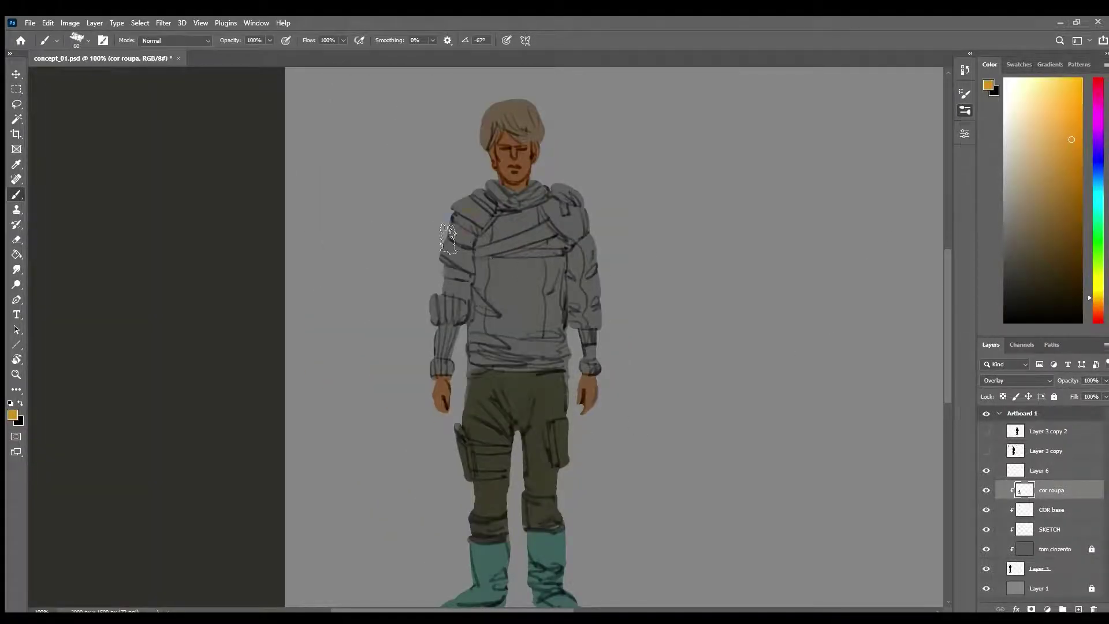
mouse_move(449, 239)
mouse_down()
mouse_move(589, 220)
mouse_move(445, 235)
mouse_move(570, 213)
mouse_move(437, 245)
mouse_move(489, 222)
mouse_move(485, 255)
mouse_move(610, 224)
mouse_move(479, 299)
mouse_move(449, 331)
mouse_move(446, 373)
mouse_move(432, 375)
mouse_move(453, 254)
mouse_move(487, 202)
mouse_move(526, 219)
mouse_move(546, 201)
mouse_move(607, 222)
mouse_move(494, 290)
mouse_move(476, 360)
mouse_move(491, 362)
mouse_move(531, 322)
mouse_move(503, 339)
mouse_move(521, 356)
mouse_move(488, 365)
mouse_move(545, 364)
mouse_move(558, 284)
mouse_move(558, 362)
mouse_move(570, 254)
mouse_move(584, 295)
mouse_move(566, 324)
mouse_move(589, 258)
mouse_move(596, 368)
mouse_move(591, 276)
mouse_move(596, 338)
mouse_move(486, 359)
mouse_move(553, 361)
mouse_move(527, 309)
mouse_move(537, 340)
mouse_up()
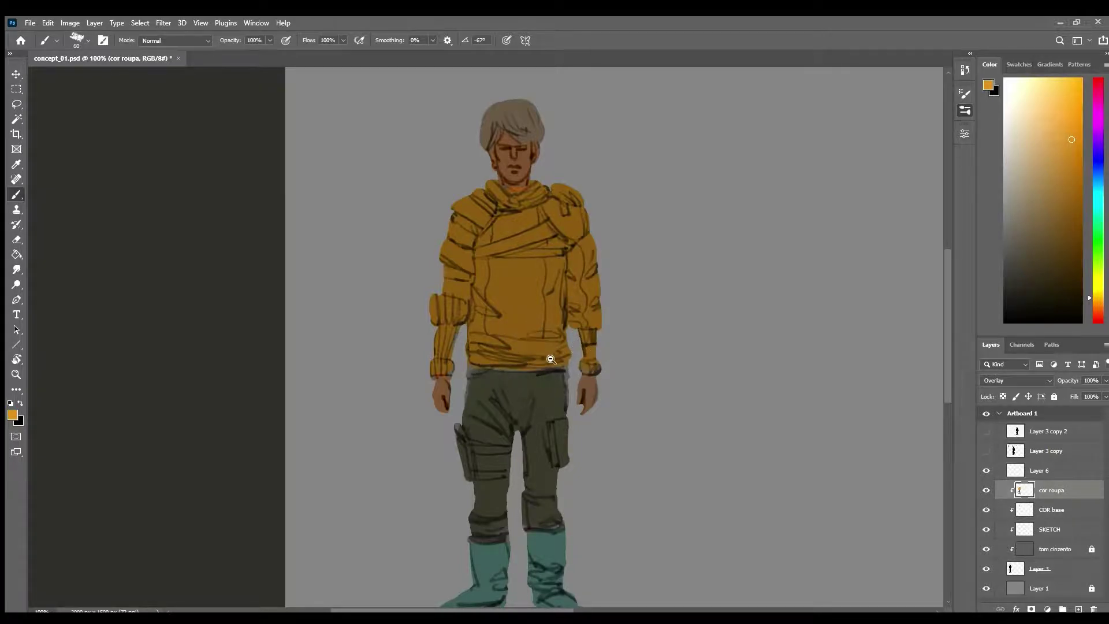
Reduce the brush to 21 px, choose a muted blue and paint the outer panel of the unarmoured sleeve.
scroll(536, 340, down, 1)
scroll(553, 261, up, 2)
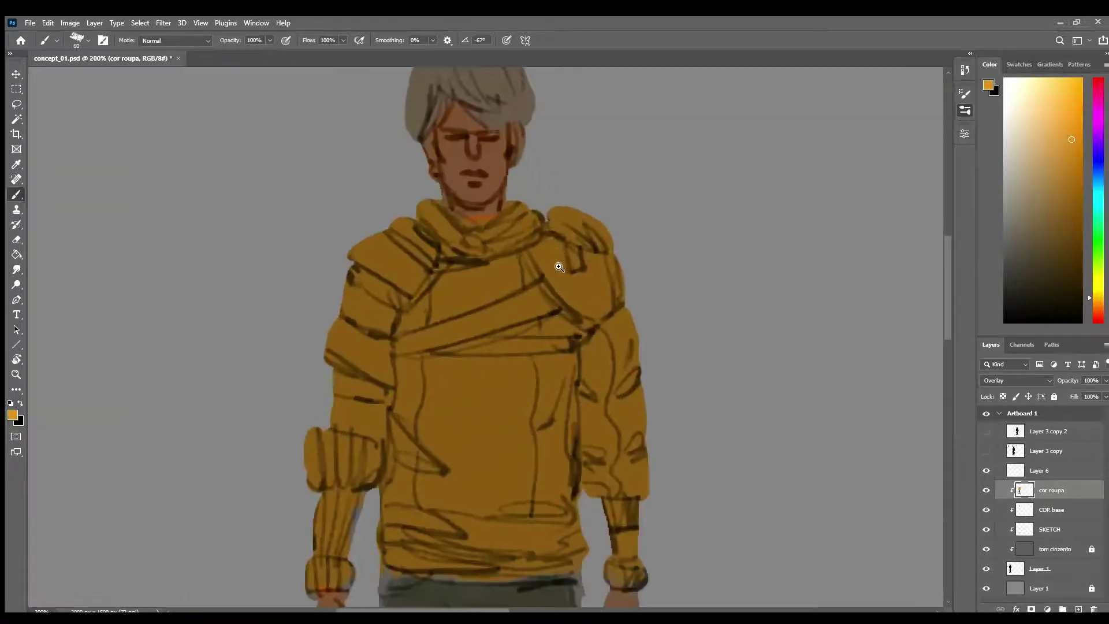
scroll(564, 258, up, 1)
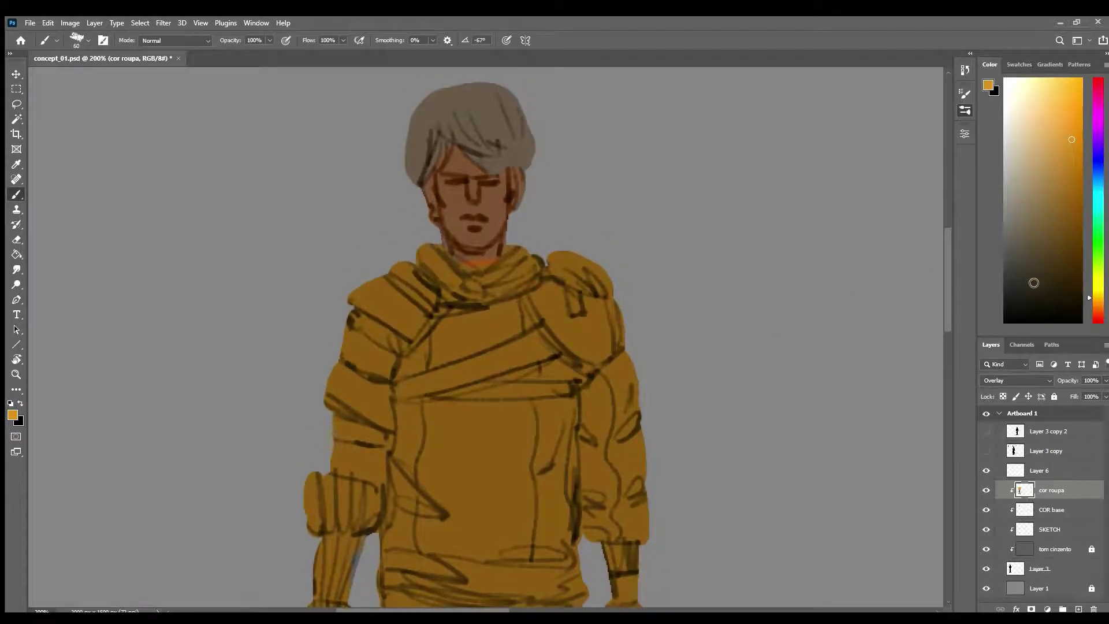
click(1033, 283)
key(bracketleft)
key(bracketleft)
key(bracketleft)
key(bracketleft)
key(bracketleft)
key(bracketleft)
click(1093, 312)
click(1059, 171)
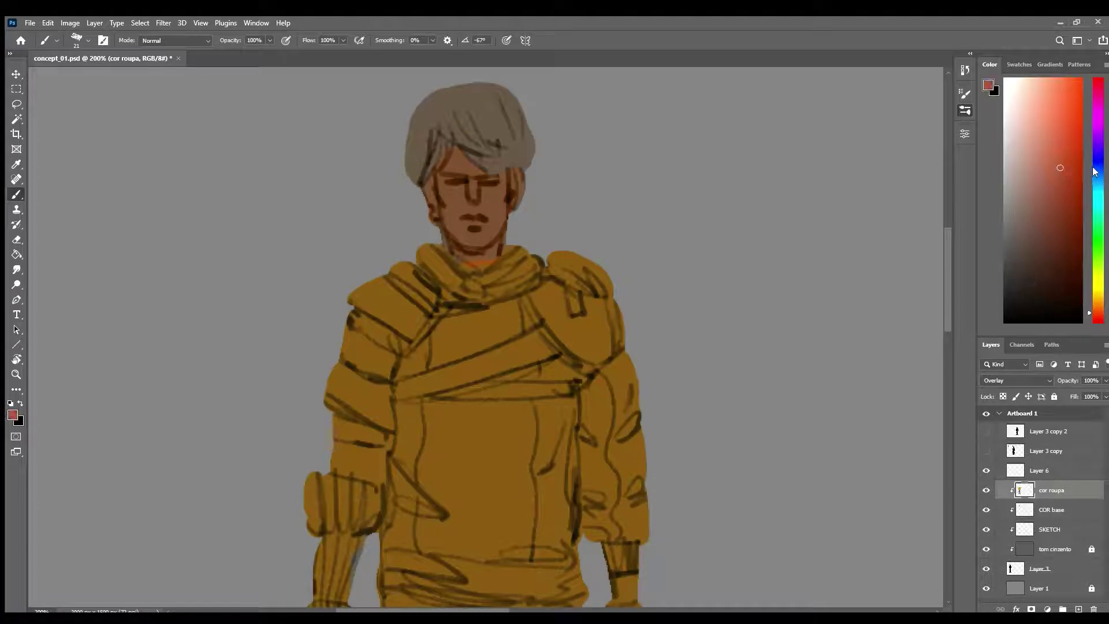
click(1093, 170)
click(1031, 176)
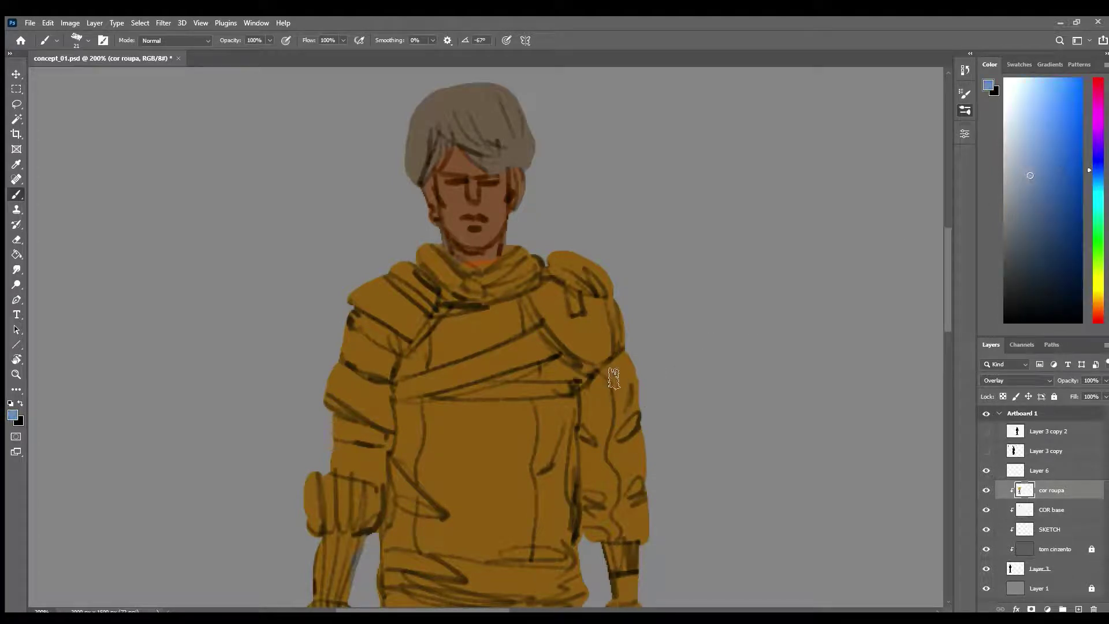
mouse_move(613, 376)
mouse_down()
mouse_move(637, 461)
mouse_move(623, 442)
mouse_move(622, 474)
mouse_move(634, 482)
mouse_move(625, 473)
mouse_move(632, 519)
mouse_move(621, 525)
mouse_move(640, 484)
mouse_move(643, 531)
mouse_up()
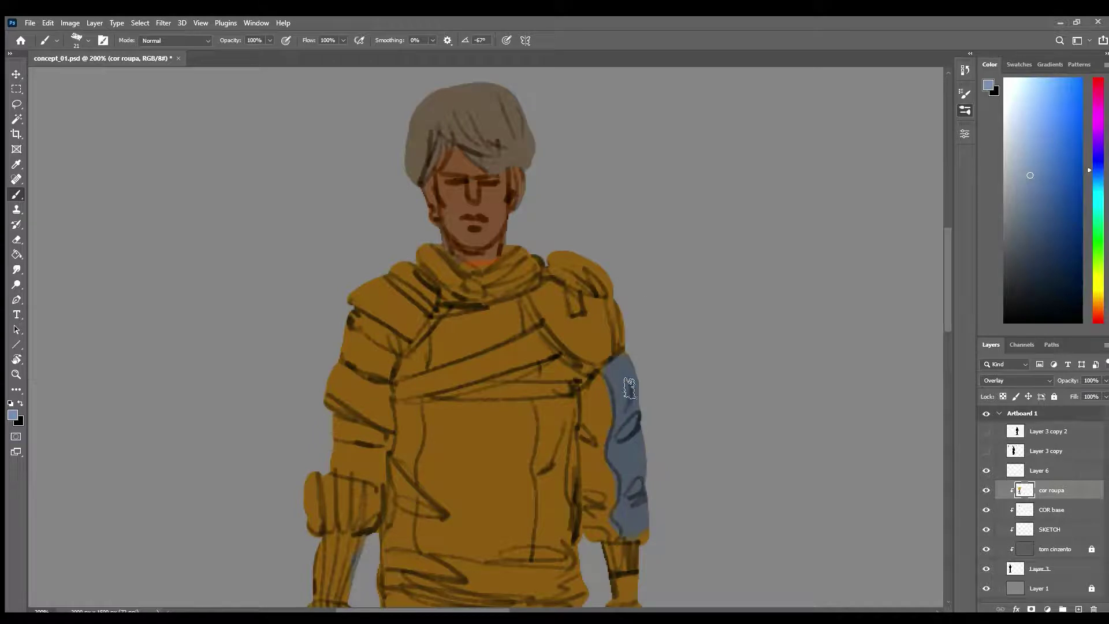
Paint both side panels of the torso and the small area beside the armoured shoulder in the same blue.
mouse_move(547, 408)
mouse_down()
mouse_move(547, 485)
mouse_move(542, 459)
mouse_move(559, 421)
mouse_move(560, 519)
mouse_move(546, 554)
mouse_move(570, 447)
mouse_move(569, 495)
mouse_move(552, 548)
mouse_up()
mouse_move(406, 418)
mouse_down()
mouse_move(394, 540)
mouse_move(403, 545)
mouse_move(415, 419)
mouse_move(395, 551)
mouse_up()
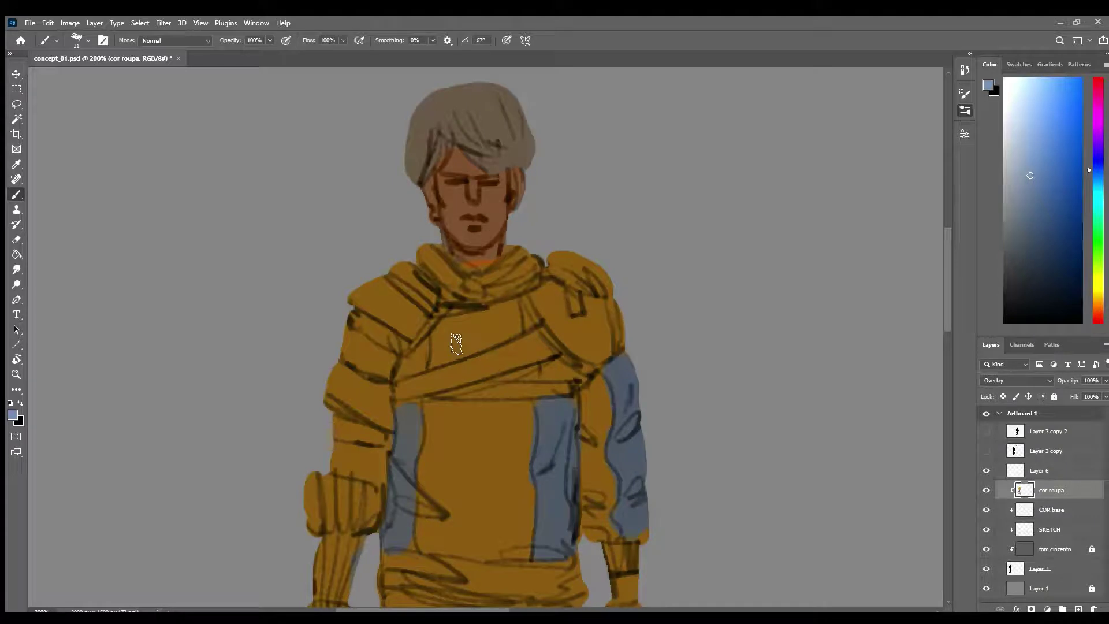
drag(367, 439, 344, 433)
key(ctrl+z)
drag(427, 357, 412, 371)
Choose a dark blue-grey and paint the waist sash and the bands on the unarmoured wrist.
alt+click(569, 332)
alt+click(588, 331)
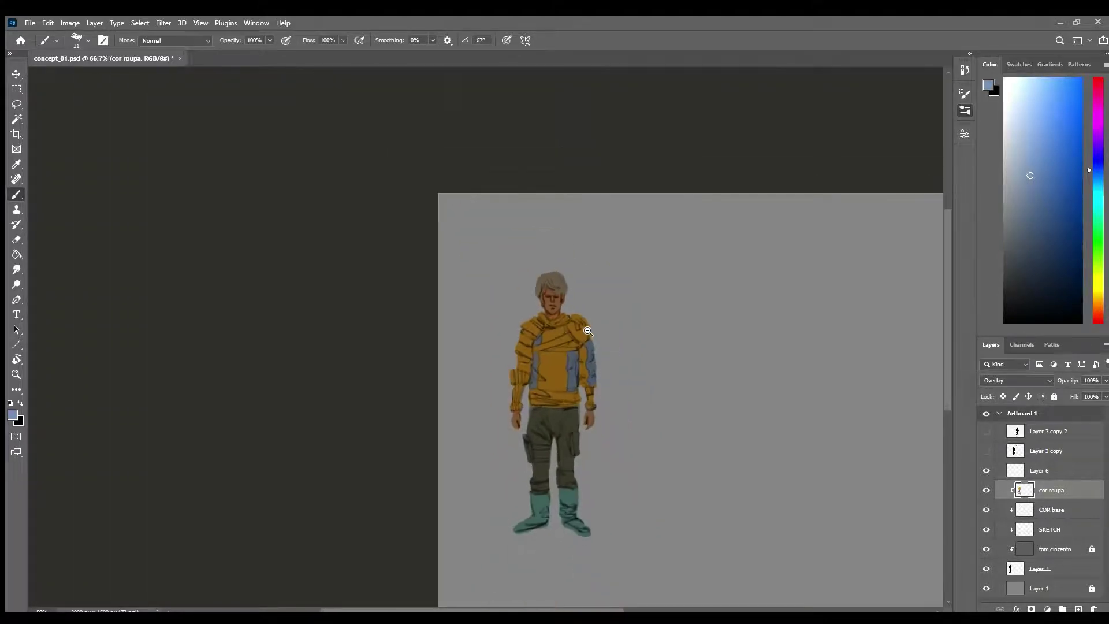
ctrl+click(595, 350)
ctrl+click(598, 350)
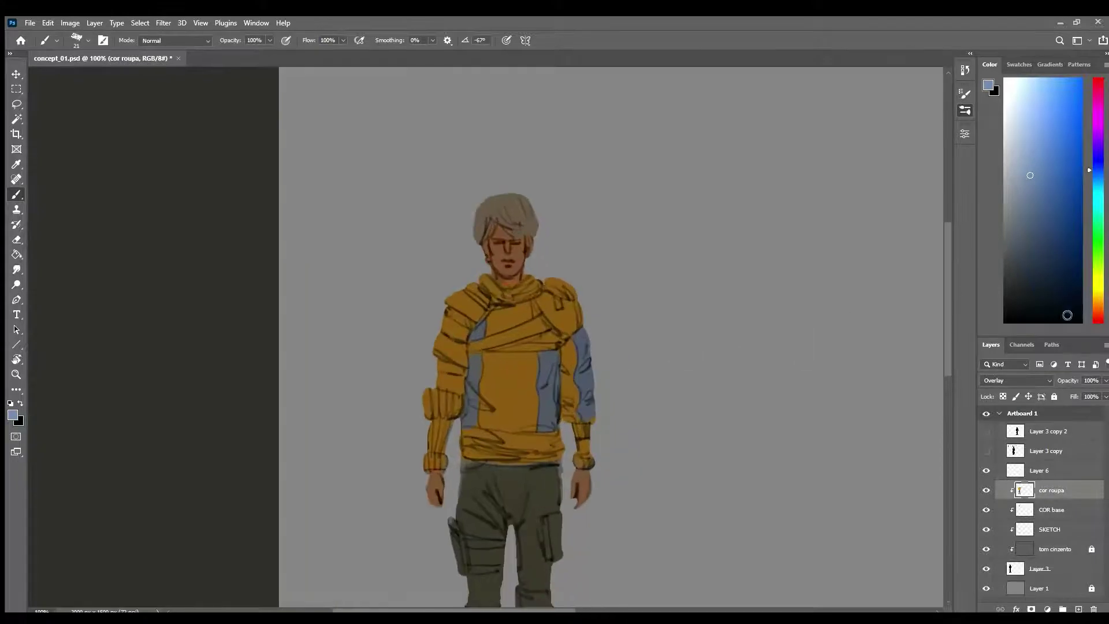
click(1027, 259)
mouse_move(460, 435)
mouse_down()
mouse_move(549, 441)
mouse_move(467, 445)
mouse_move(560, 447)
mouse_move(463, 449)
mouse_move(530, 458)
mouse_move(459, 452)
mouse_move(560, 457)
mouse_up()
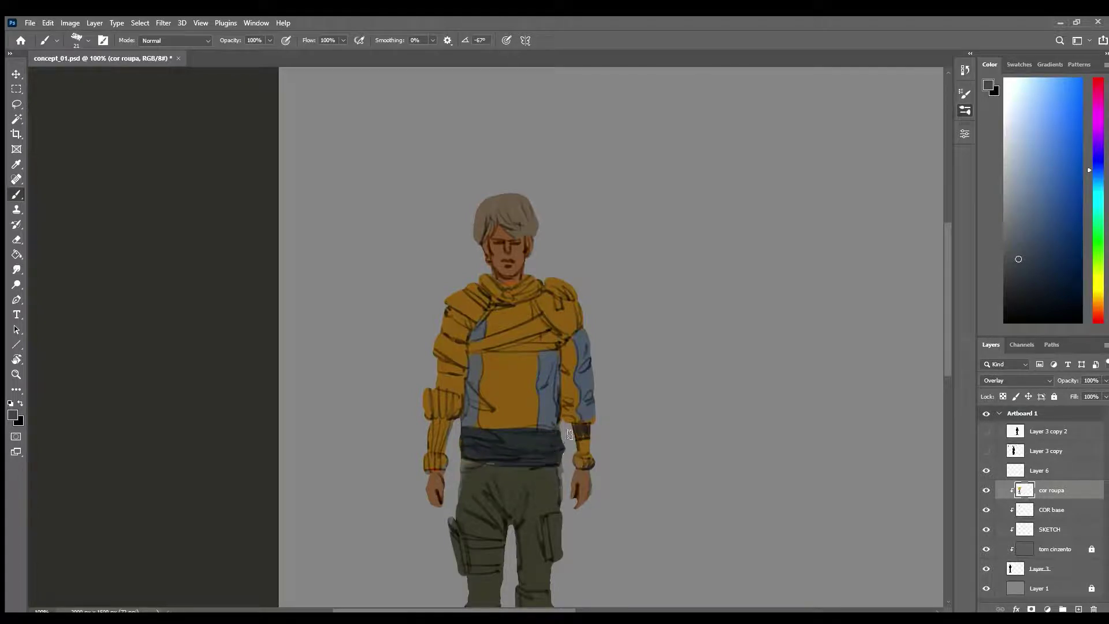
drag(583, 462, 594, 460)
Paint the scarf around the neck in the same dark blue-grey.
ctrl+click(558, 288)
mouse_move(488, 283)
mouse_down()
mouse_move(505, 299)
mouse_move(488, 292)
mouse_up()
mouse_move(415, 295)
mouse_down()
mouse_move(463, 311)
mouse_move(457, 300)
mouse_move(513, 274)
mouse_move(475, 299)
mouse_move(501, 279)
mouse_move(472, 311)
mouse_move(521, 284)
mouse_move(511, 303)
mouse_move(522, 296)
mouse_move(436, 314)
mouse_up()
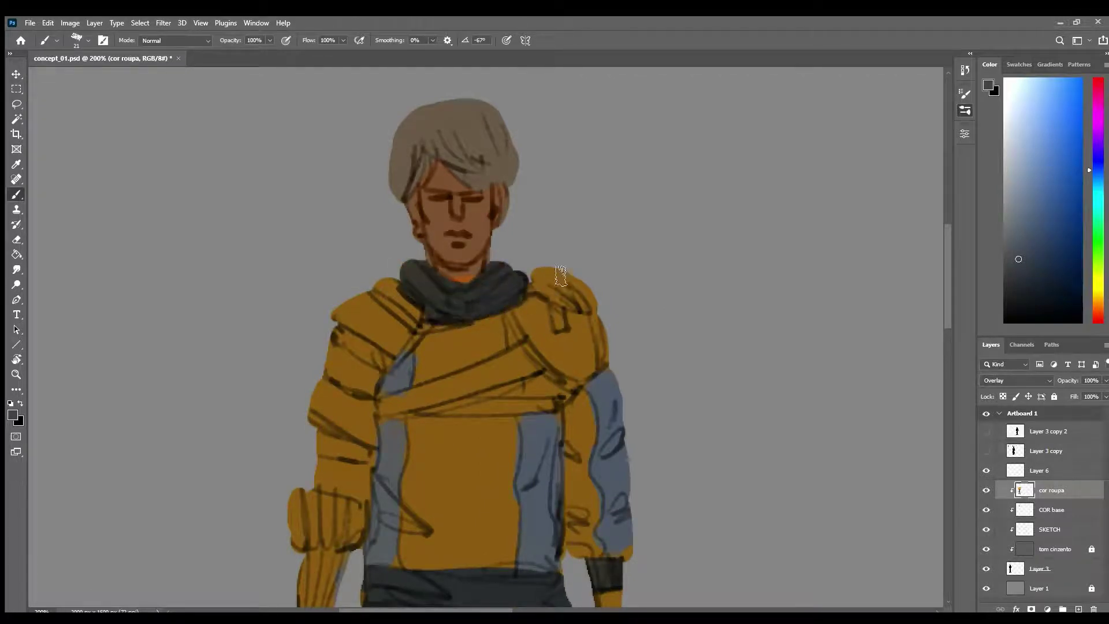
Paint the diagonal chest strap and the rounded shoulder pad in a warm mid grey.
click(1094, 299)
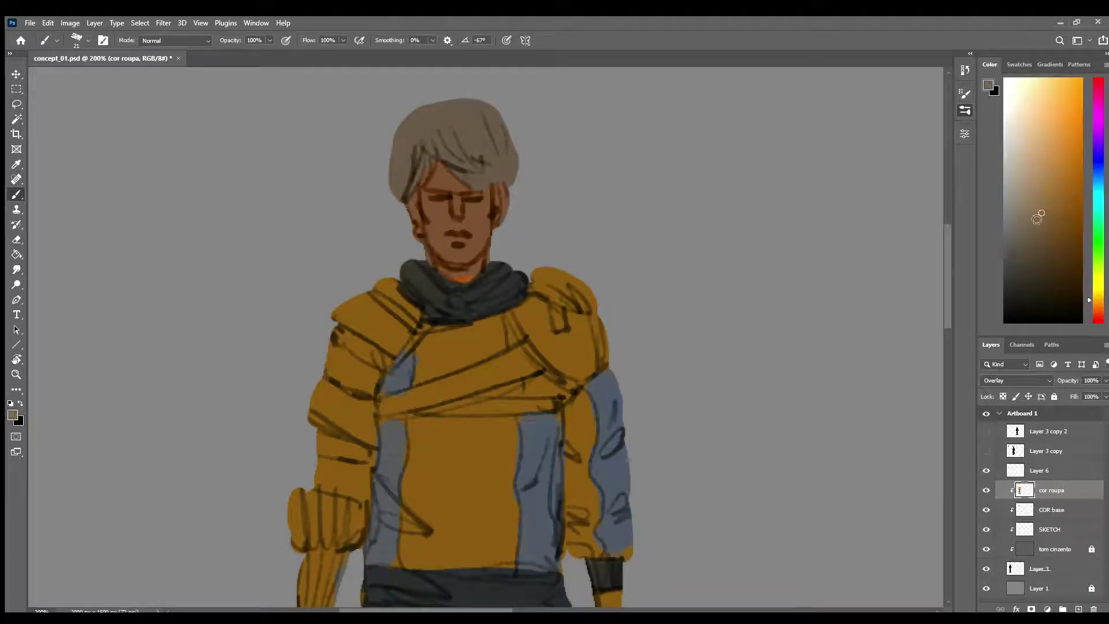
click(1011, 266)
mouse_move(407, 404)
mouse_down()
mouse_move(531, 358)
mouse_move(415, 404)
mouse_move(527, 365)
mouse_move(434, 410)
mouse_move(542, 365)
mouse_up()
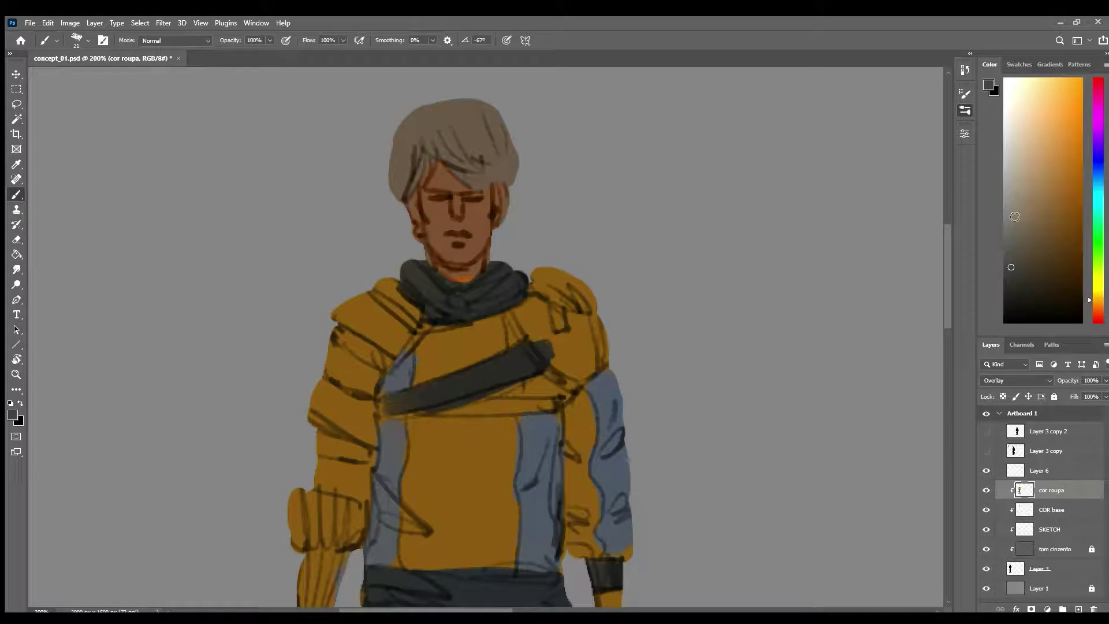
click(1013, 209)
mouse_move(401, 408)
mouse_down()
mouse_move(570, 336)
mouse_move(455, 399)
mouse_move(465, 401)
mouse_move(575, 344)
mouse_move(529, 338)
mouse_move(519, 323)
mouse_move(531, 309)
mouse_move(590, 356)
mouse_move(532, 318)
mouse_move(516, 328)
mouse_move(570, 369)
mouse_move(573, 331)
mouse_move(590, 351)
mouse_move(597, 331)
mouse_move(547, 279)
mouse_move(600, 344)
mouse_move(595, 318)
mouse_move(593, 330)
mouse_move(544, 333)
mouse_move(573, 379)
mouse_up()
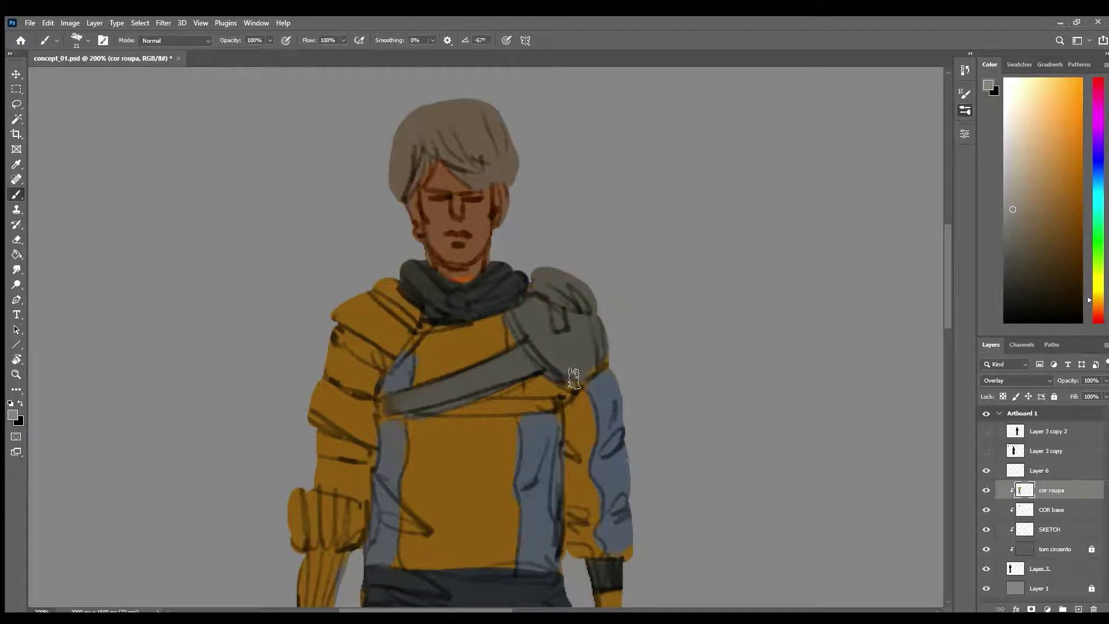
Paint the gaps around the shoulder pad blue-grey, and the horizontal chest strap and armour edge dark grey.
alt+click(541, 430)
drag(525, 393, 562, 403)
drag(506, 328, 523, 369)
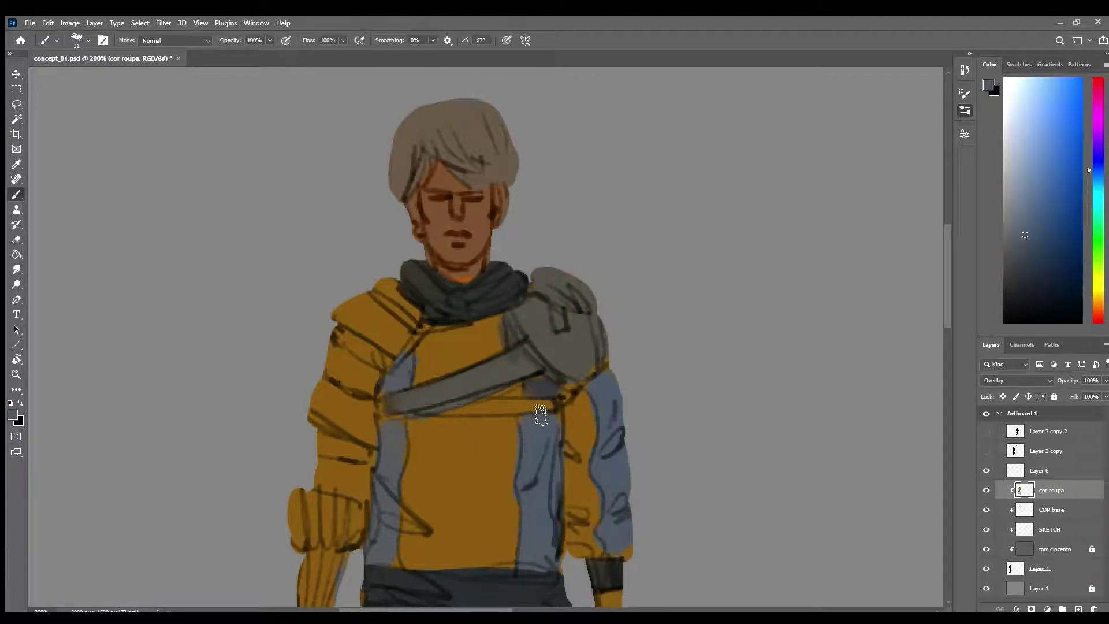
alt+click(498, 373)
mouse_move(455, 408)
mouse_down()
mouse_move(490, 418)
mouse_move(465, 415)
mouse_move(563, 408)
mouse_up()
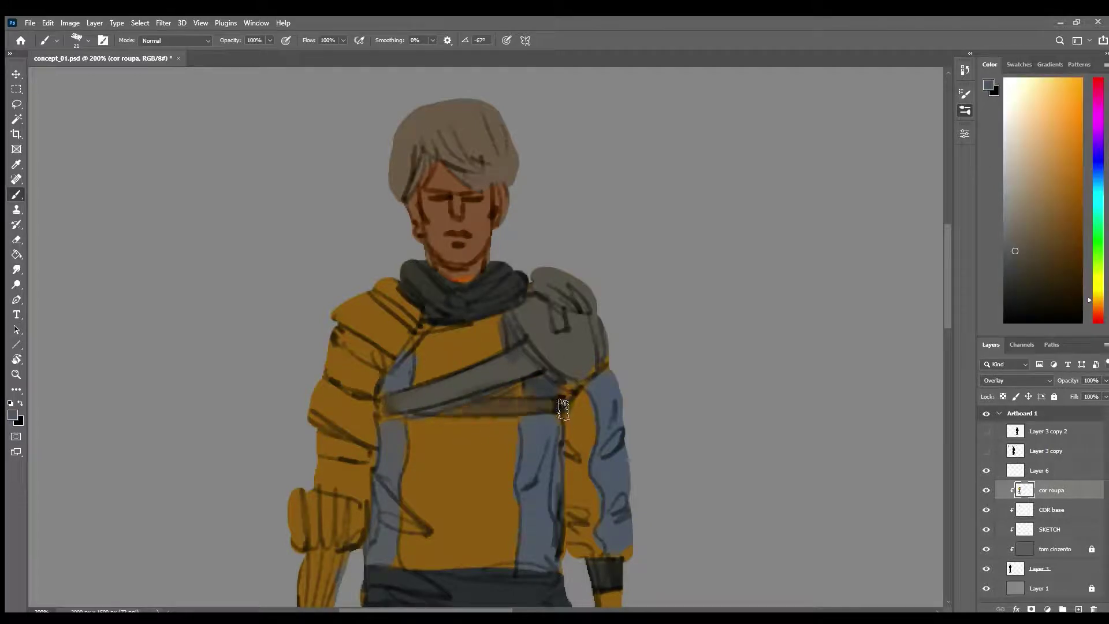
drag(412, 415, 554, 404)
drag(405, 357, 430, 321)
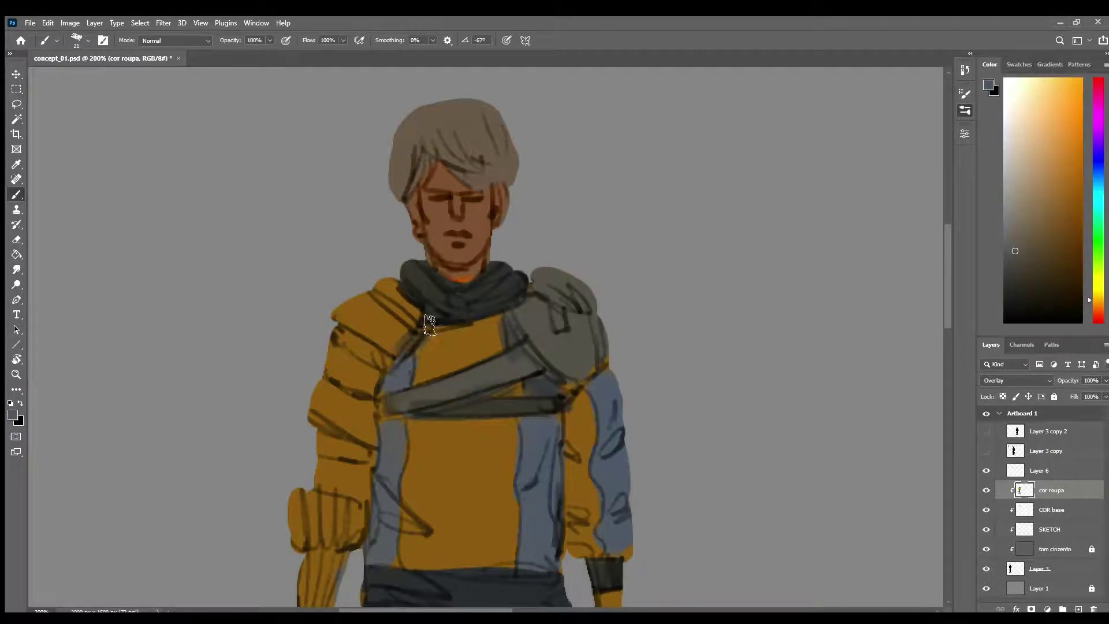
Paint the layered shoulder and upper-arm armour muted tan and the forearm guard below it yellow-green.
alt+click(556, 356)
drag(559, 391, 564, 391)
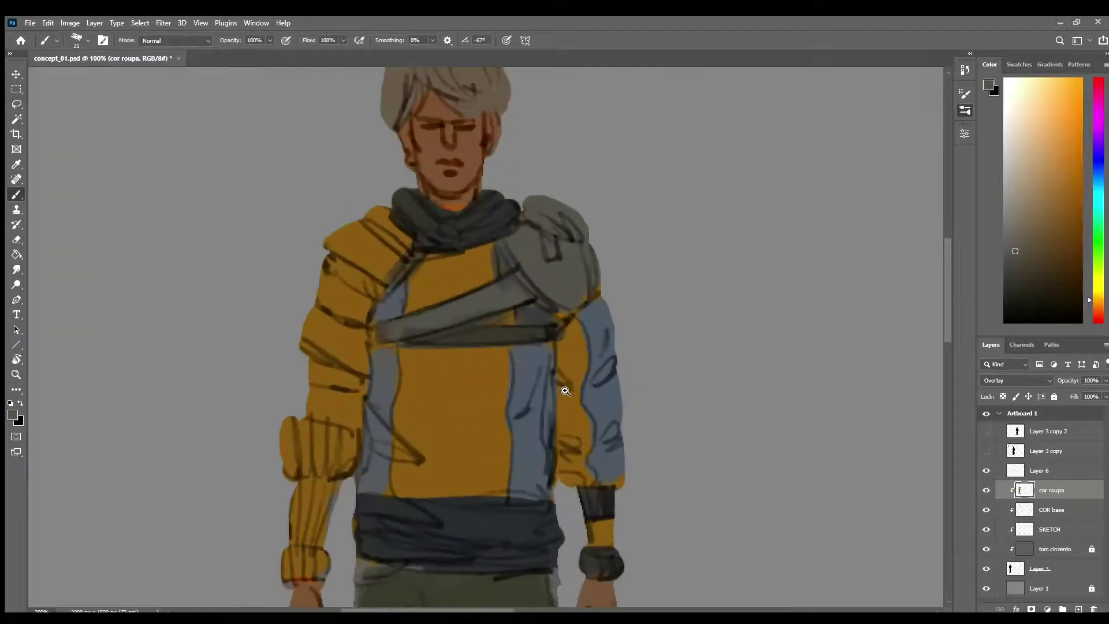
alt+click(596, 414)
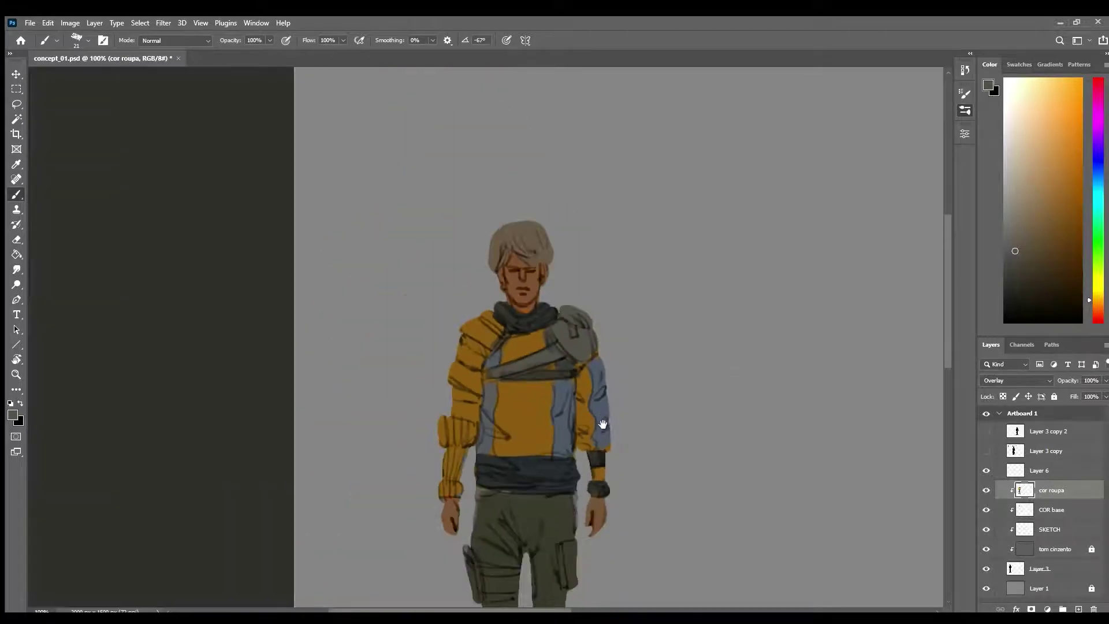
click(1049, 184)
click(1045, 185)
mouse_move(475, 344)
mouse_down()
mouse_move(464, 323)
mouse_move(477, 315)
mouse_move(481, 337)
mouse_move(453, 378)
mouse_move(476, 389)
mouse_move(448, 379)
mouse_move(481, 354)
mouse_move(478, 364)
mouse_move(487, 316)
mouse_move(495, 336)
mouse_move(444, 436)
mouse_move(473, 403)
mouse_move(460, 438)
mouse_up()
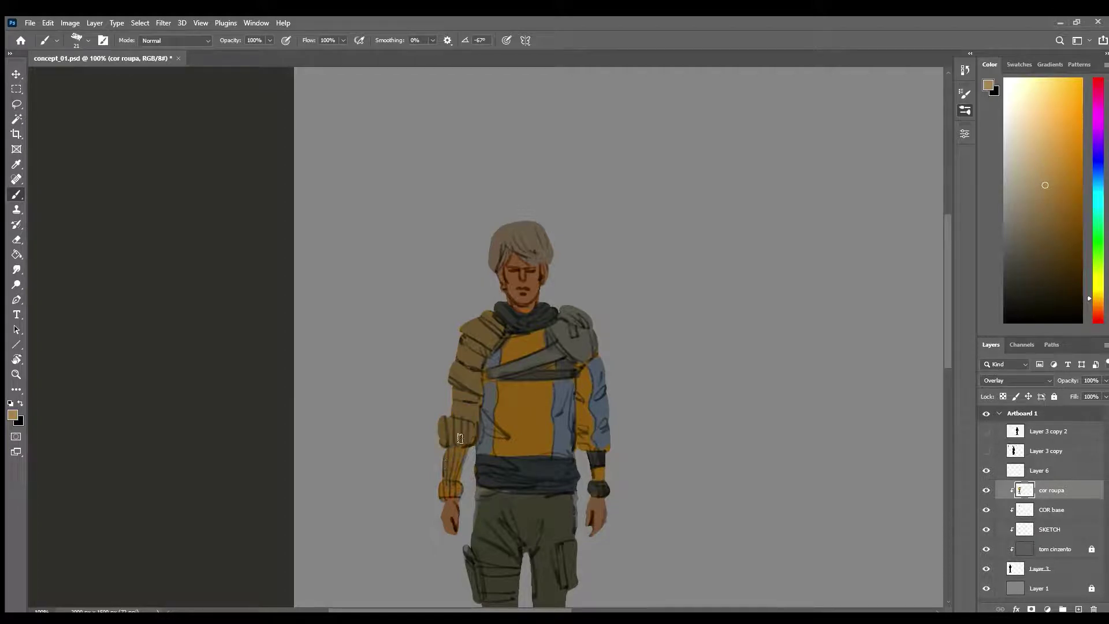
drag(1091, 300, 1090, 262)
mouse_move(442, 422)
mouse_down()
mouse_move(466, 428)
mouse_move(446, 443)
mouse_move(444, 428)
mouse_move(469, 428)
mouse_move(444, 495)
mouse_move(458, 474)
mouse_up()
Choose an ochre tone and paint the thigh pouches, leg straps and knee bands on the trousers.
scroll(607, 422, down, 2)
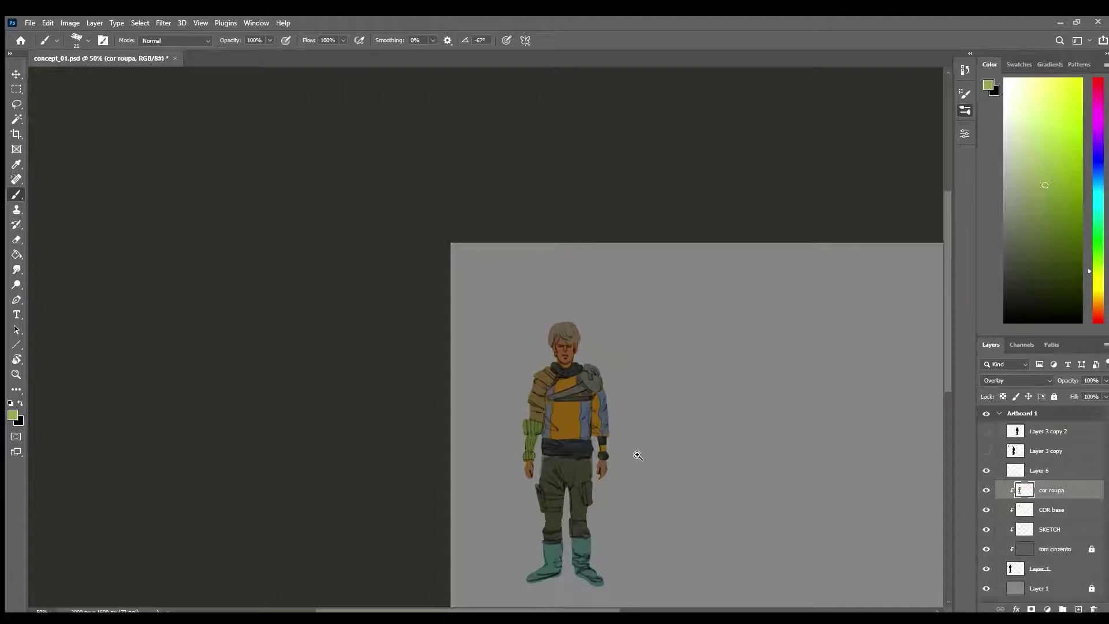
scroll(638, 478, up, 1)
drag(639, 478, 577, 375)
scroll(577, 374, up, 1)
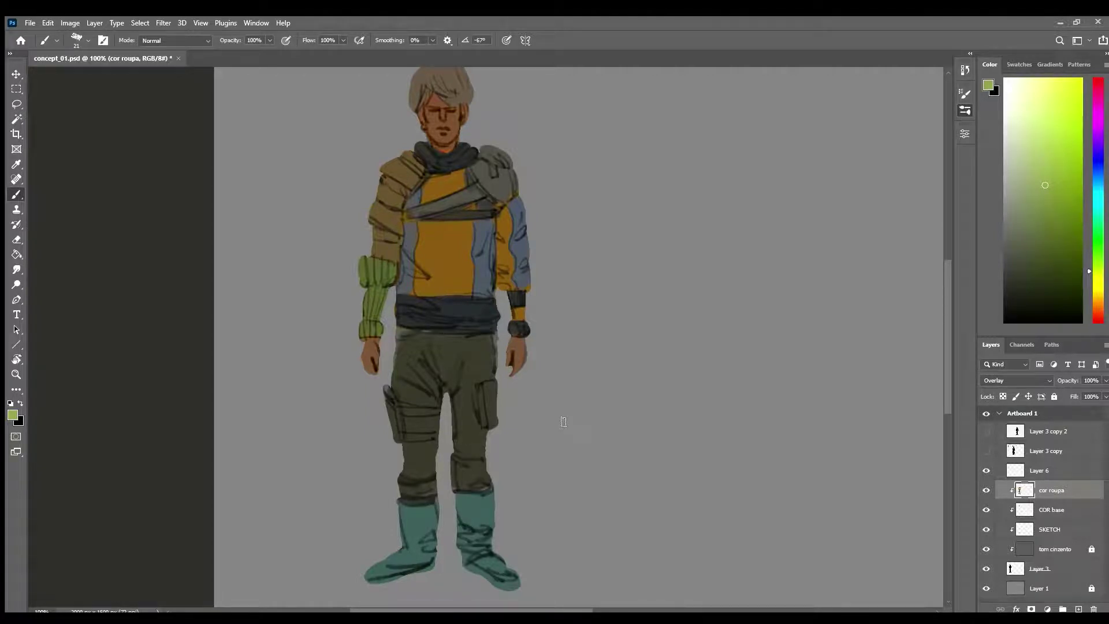
click(1092, 296)
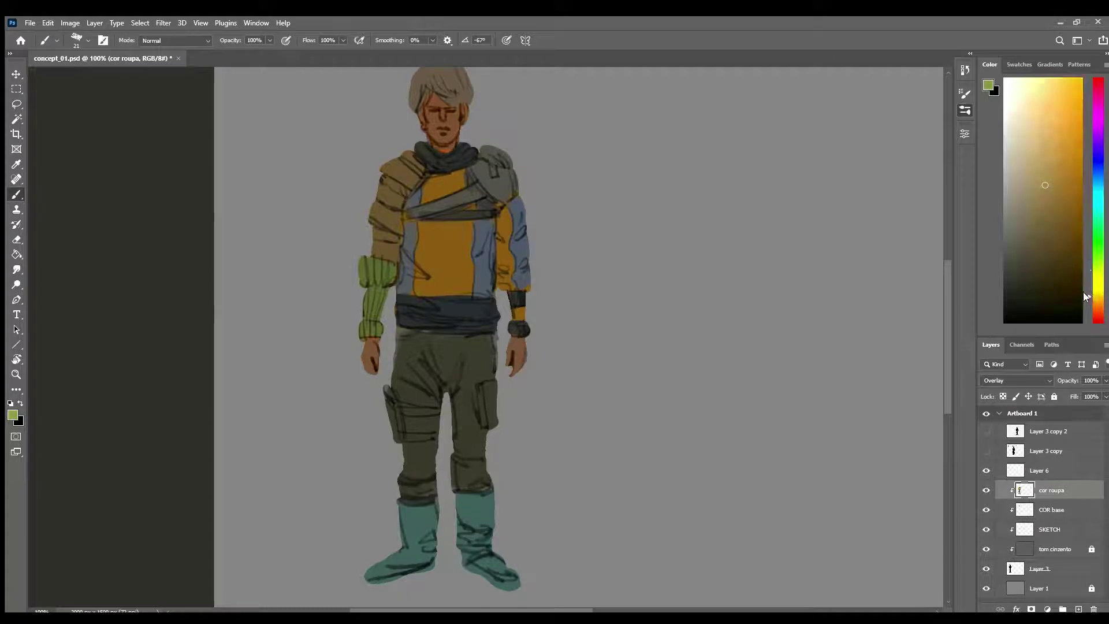
mouse_move(385, 390)
mouse_down()
mouse_move(393, 424)
mouse_move(417, 407)
mouse_move(391, 406)
mouse_move(430, 412)
mouse_move(395, 409)
mouse_move(427, 426)
mouse_move(397, 437)
mouse_move(446, 428)
mouse_up()
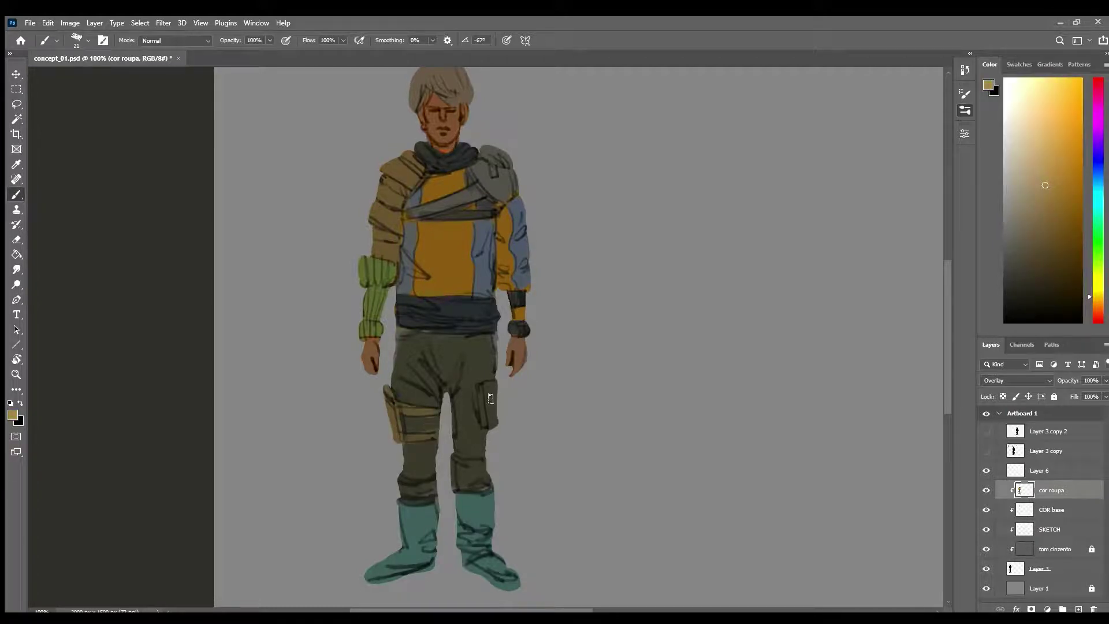
drag(480, 394, 489, 417)
mouse_move(419, 485)
mouse_down()
mouse_move(398, 491)
mouse_move(456, 480)
mouse_up()
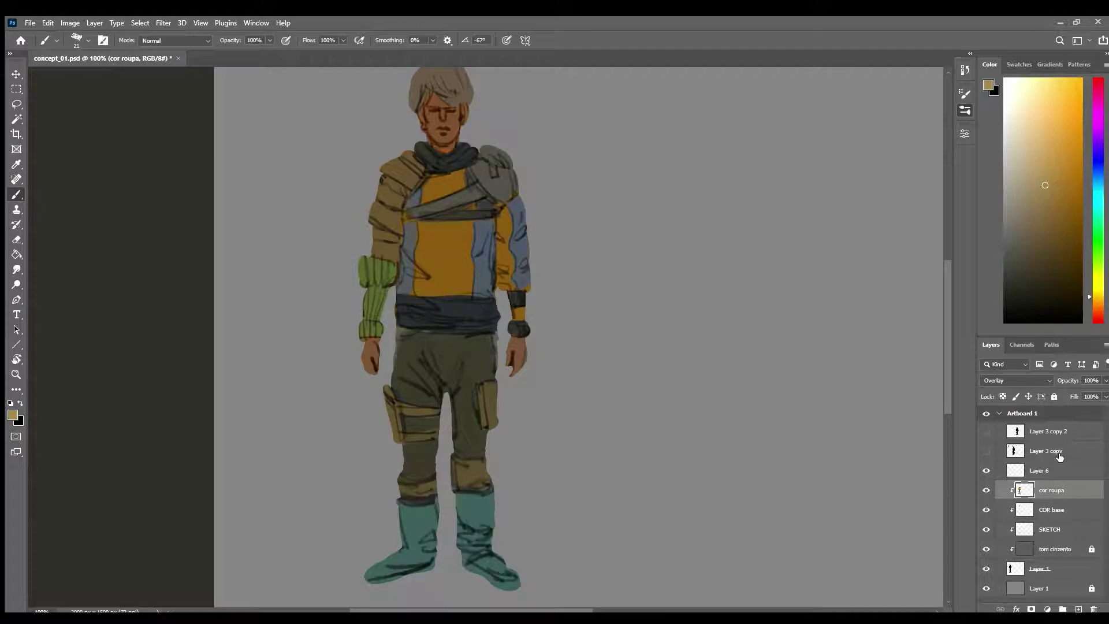
Hide Layer 6, add a Hue/Saturation adjustment above cor roupa and strongly reduce its lightness and saturation.
click(987, 471)
alt+click(649, 471)
drag(666, 482, 458, 448)
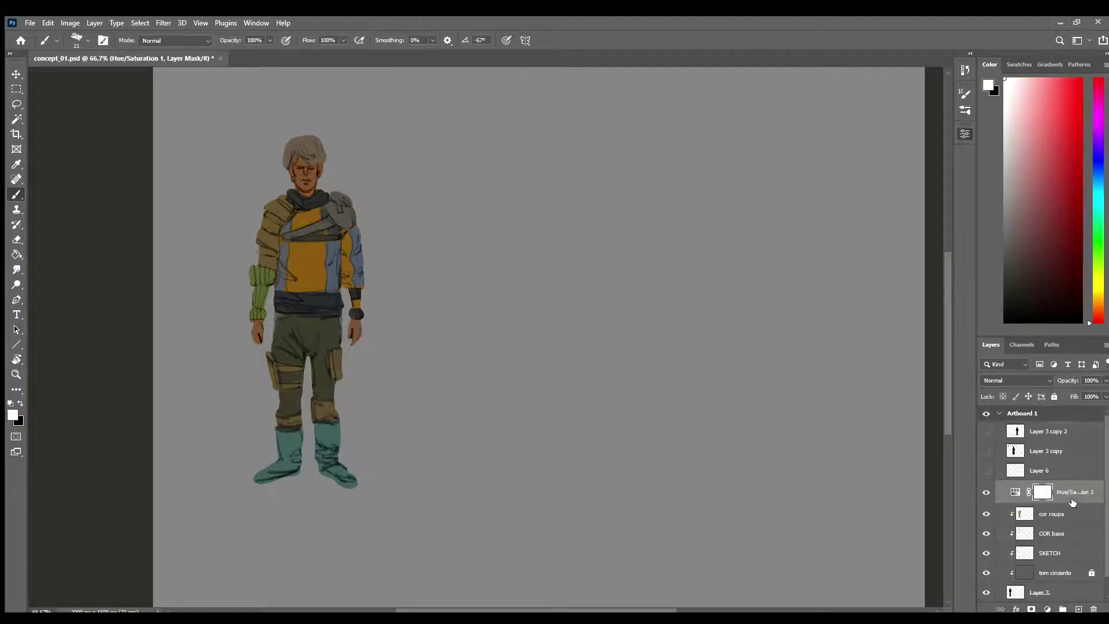
drag(845, 249, 805, 257)
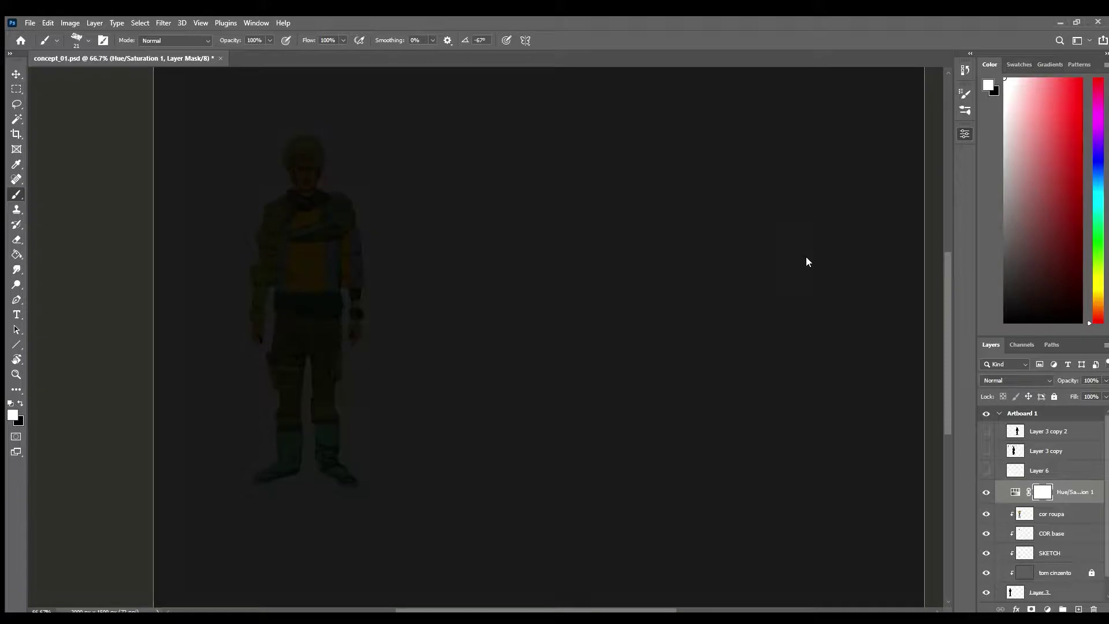
click(849, 265)
drag(871, 236, 837, 209)
Replace the Hue/Saturation adjustment's mask with one made from the figure's silhouette selection, and open the adjustment's settings.
ctrl+click(1015, 594)
click(17, 254)
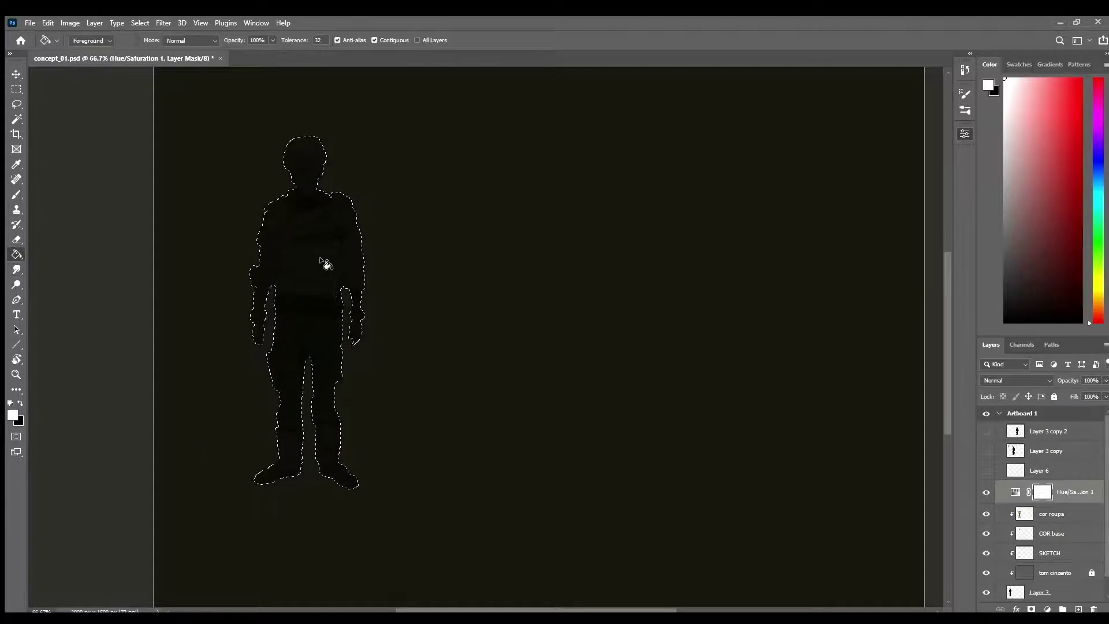
key(x)
key(Delete)
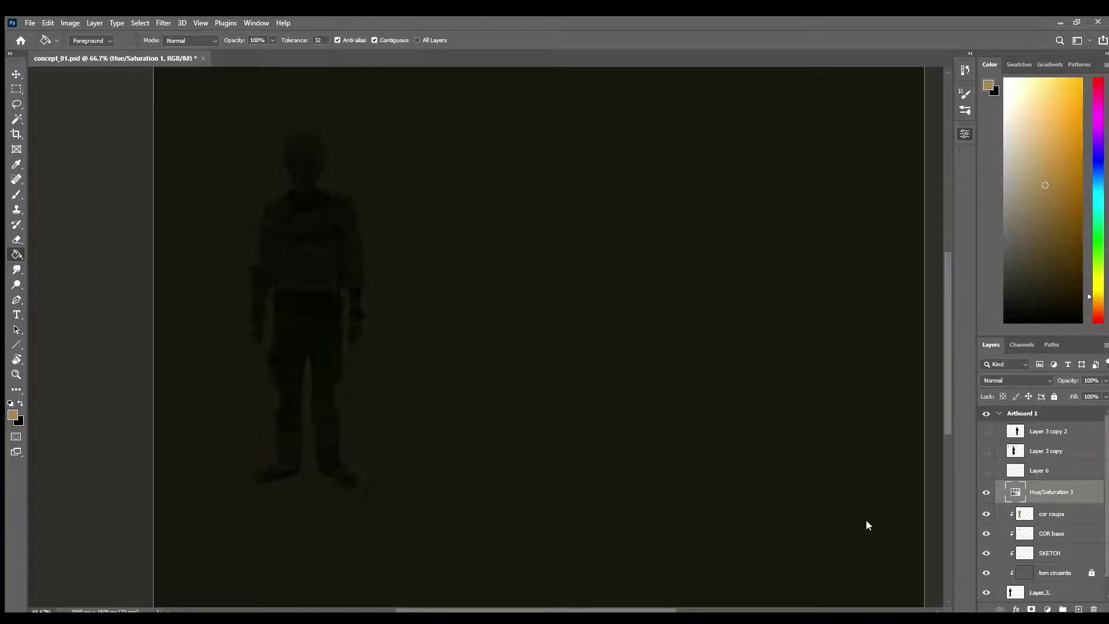
key(ctrl+shift+z)
key(ctrl+z)
ctrl+click(1020, 586)
click(1031, 609)
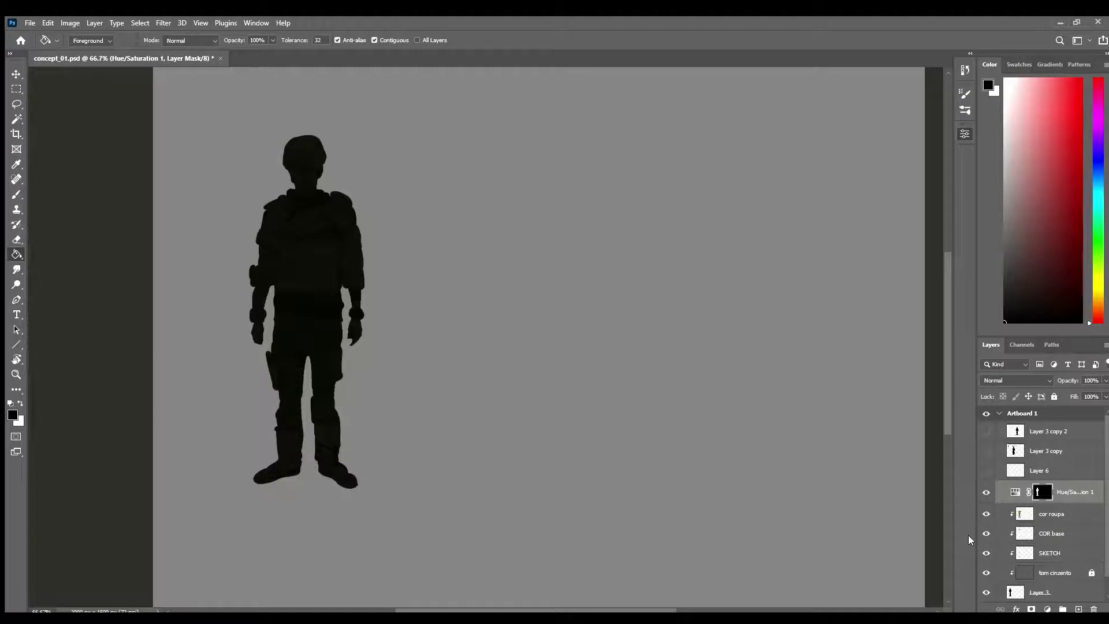
click(1014, 491)
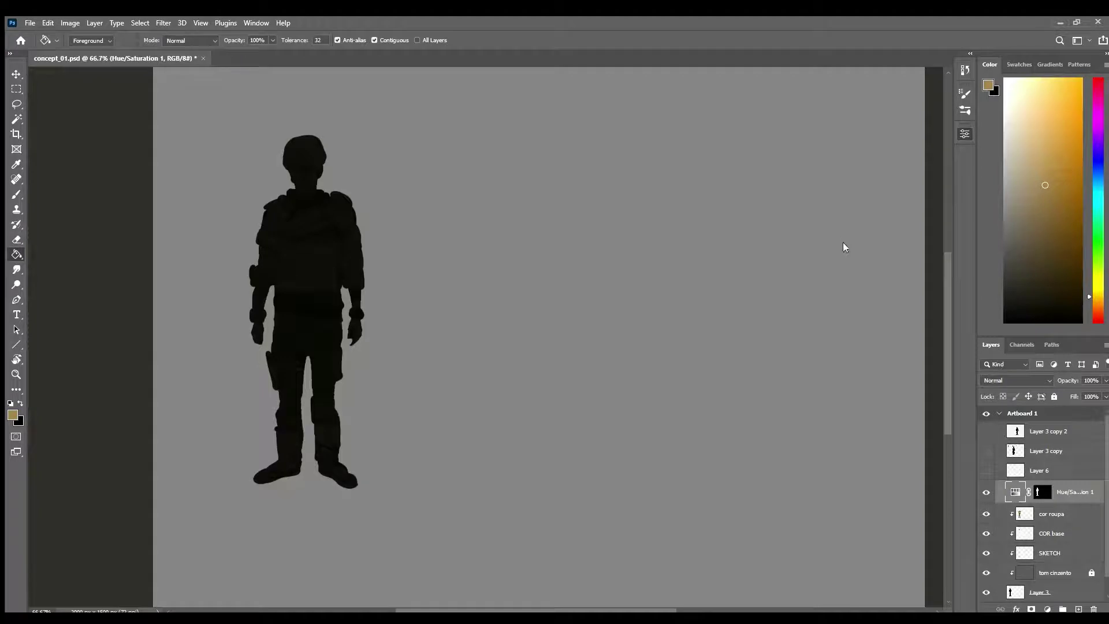
Undo the last darkening of the figure and add a new layer above the Hue/Saturation adjustment.
key(ctrl+z)
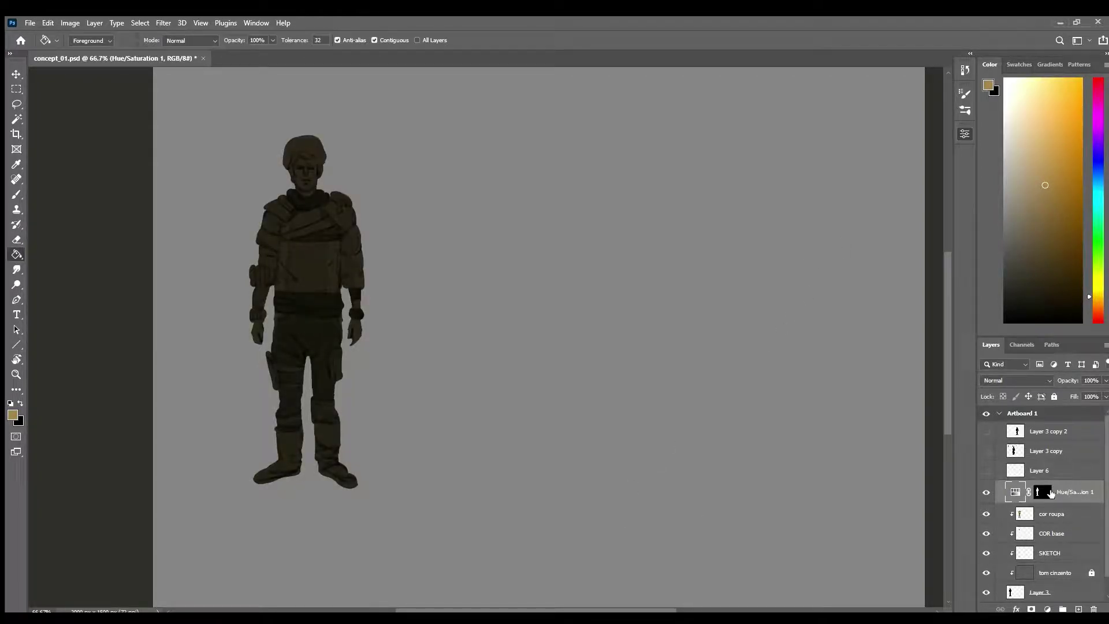
click(1045, 492)
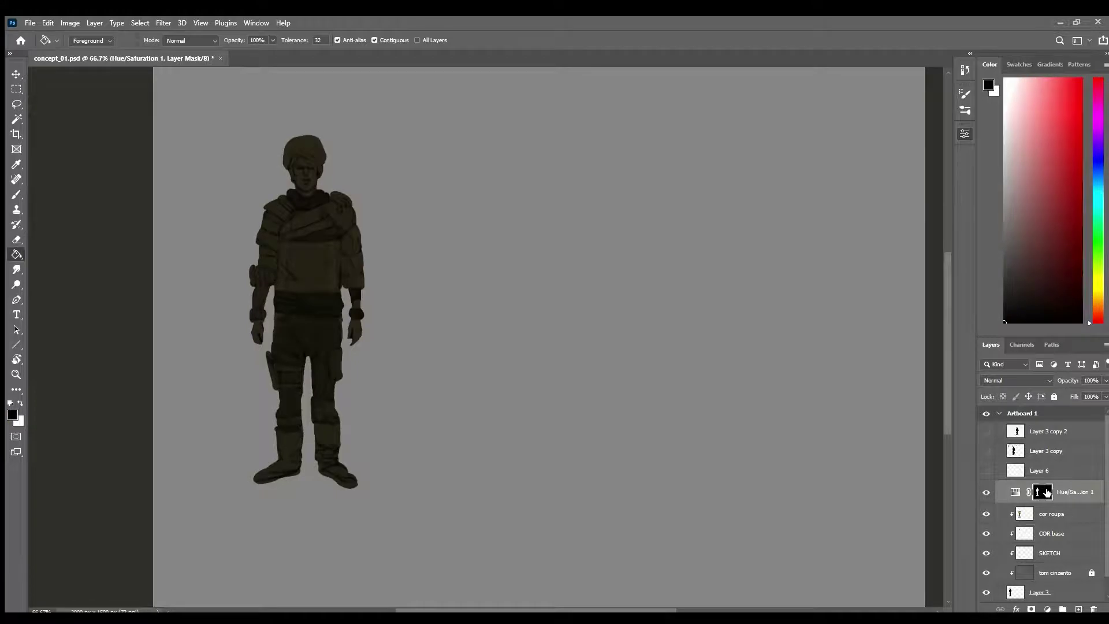
click(1078, 609)
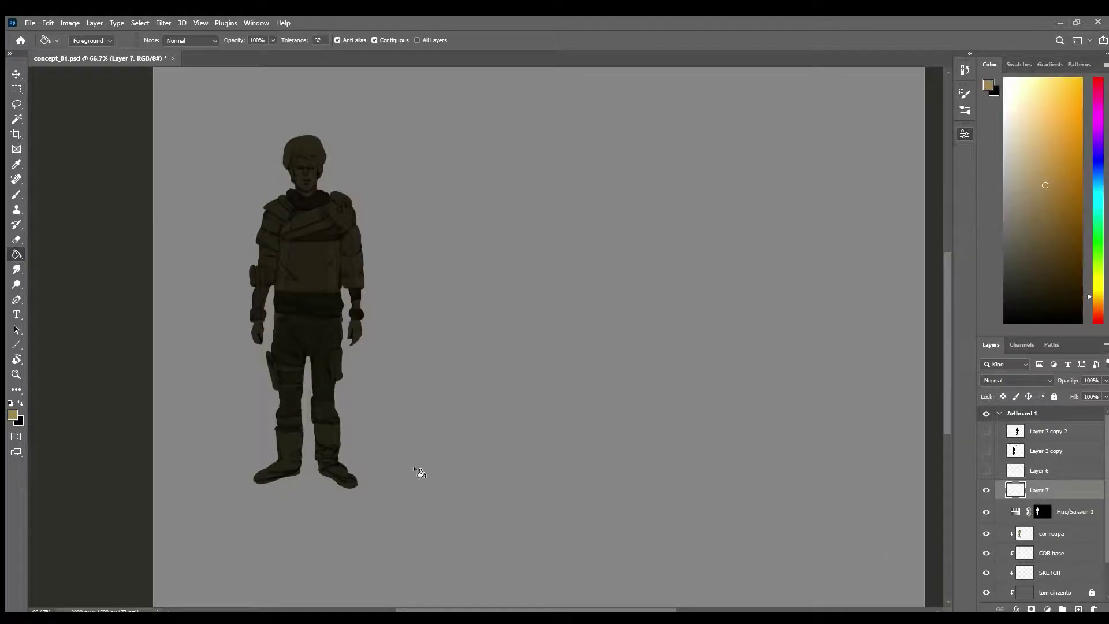
Handwrite the note "Ctrl + I NA MASK" in black beside the figure and draw an arrow below it with the Brush tool.
click(16, 195)
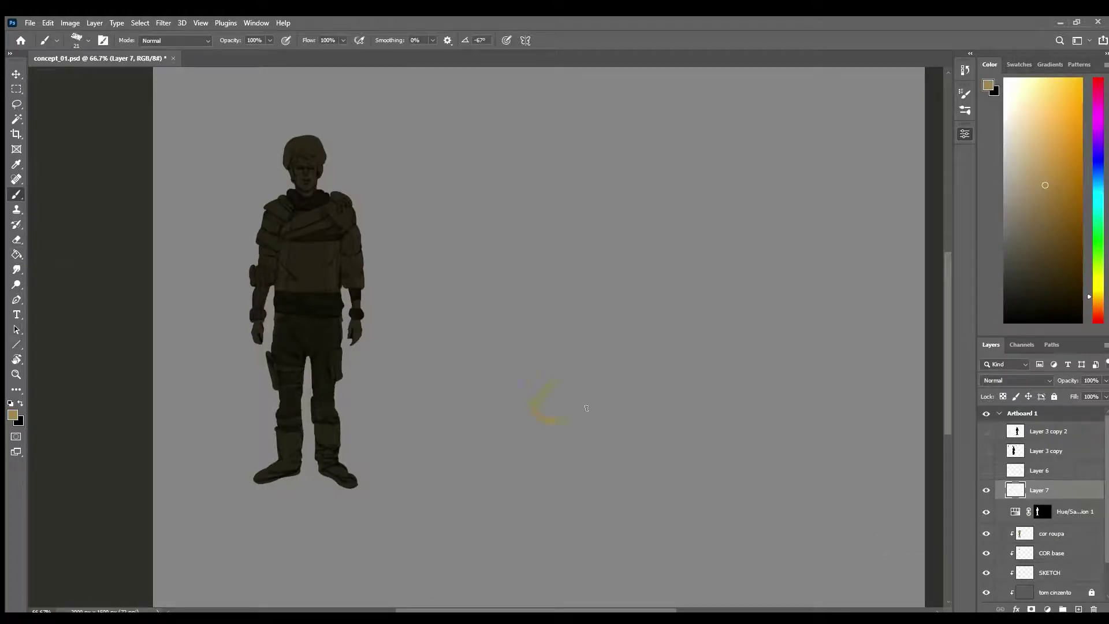
key(ctrl+z)
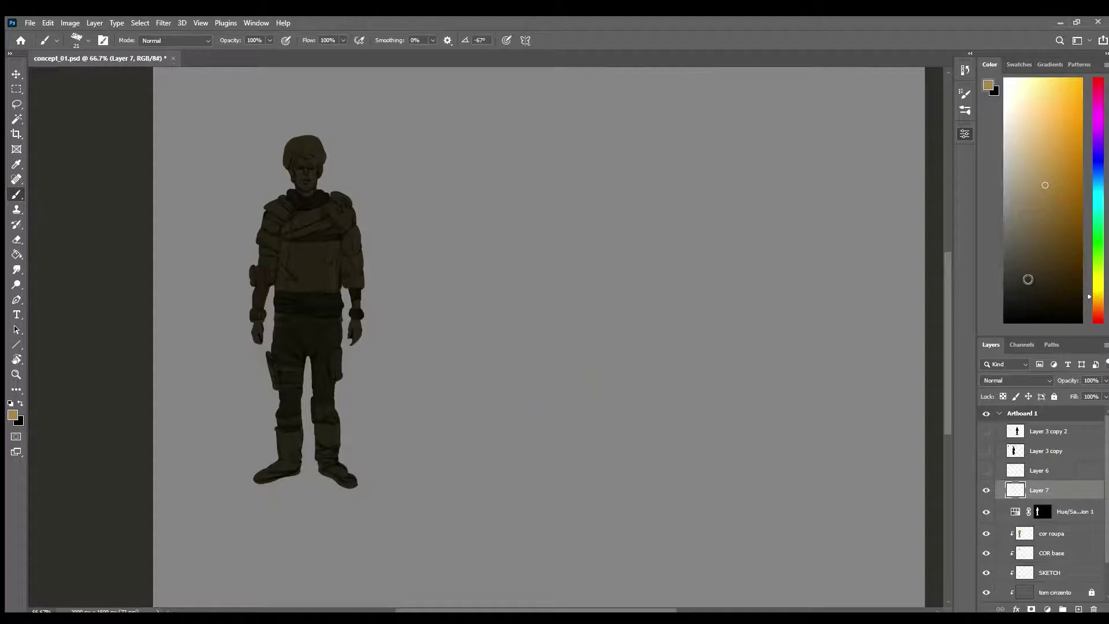
drag(1028, 279, 989, 349)
key(bracketleft)
mouse_move(686, 410)
mouse_down()
mouse_move(696, 412)
mouse_move(697, 395)
mouse_up()
mouse_move(688, 418)
mouse_down()
mouse_move(732, 414)
mouse_move(708, 430)
mouse_move(726, 417)
mouse_move(751, 434)
mouse_move(795, 421)
mouse_move(786, 437)
mouse_move(832, 405)
mouse_up()
key(ctrl+z)
mouse_move(818, 406)
mouse_down()
mouse_move(816, 439)
mouse_move(838, 428)
mouse_up()
mouse_move(681, 498)
mouse_down()
mouse_move(700, 495)
mouse_move(705, 474)
mouse_move(725, 497)
mouse_move(764, 474)
mouse_move(789, 496)
mouse_up()
mouse_move(798, 474)
mouse_down()
mouse_move(799, 495)
mouse_move(811, 494)
mouse_up()
drag(797, 486, 843, 497)
drag(861, 469, 863, 487)
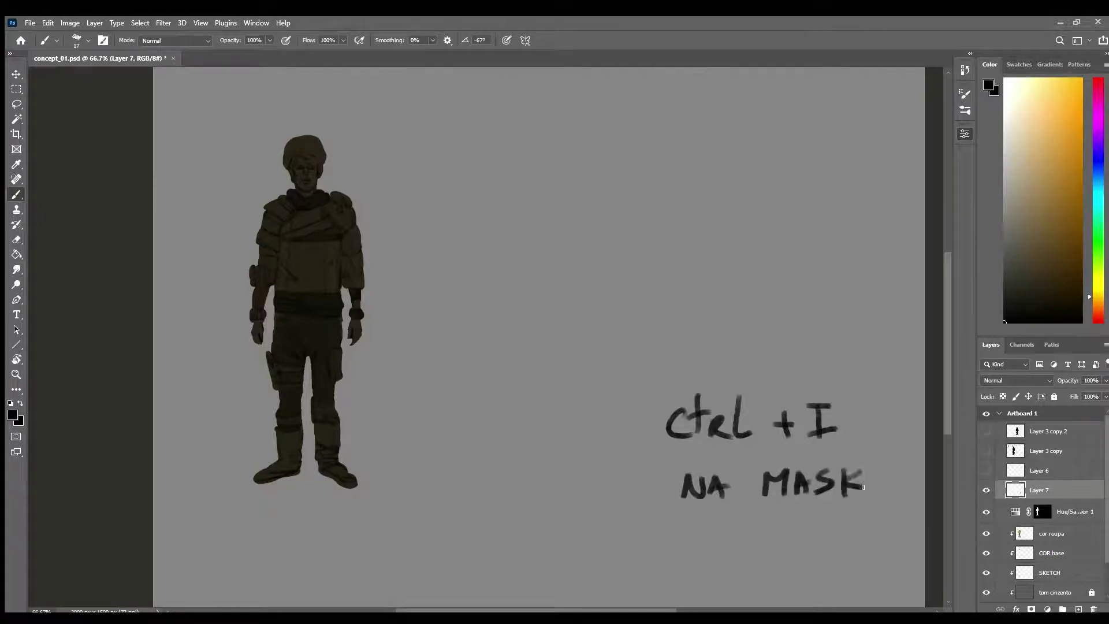
mouse_move(792, 534)
mouse_down()
mouse_move(863, 523)
mouse_move(855, 530)
mouse_up()
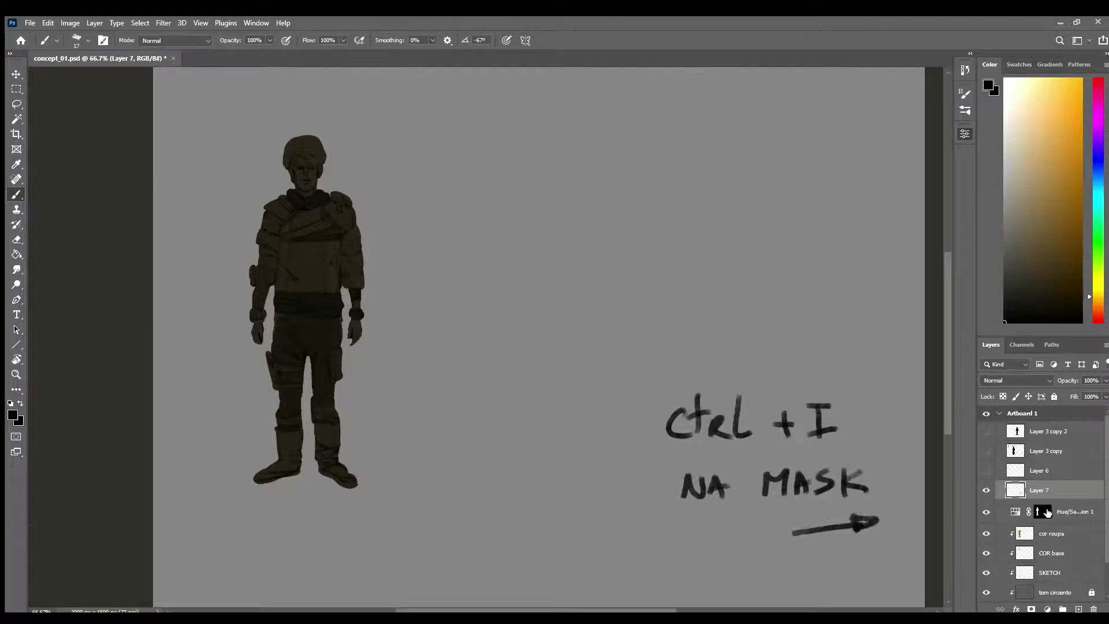
Invert the Hue/Saturation adjustment's mask, invert it back, and hide the handwritten note on Layer 7.
click(1043, 511)
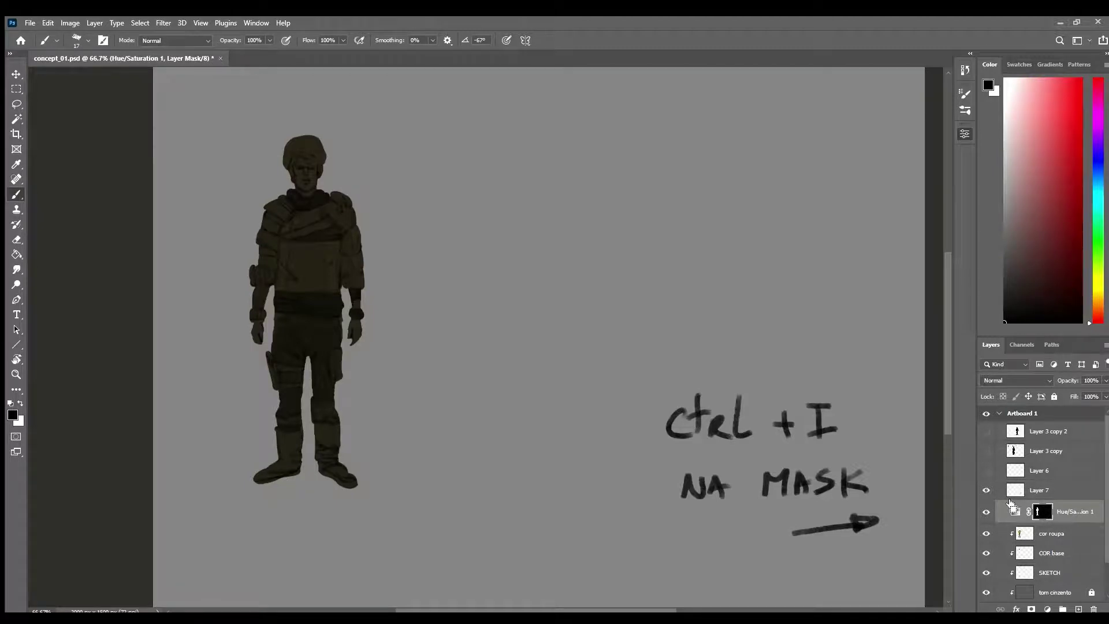
key(ctrl+i)
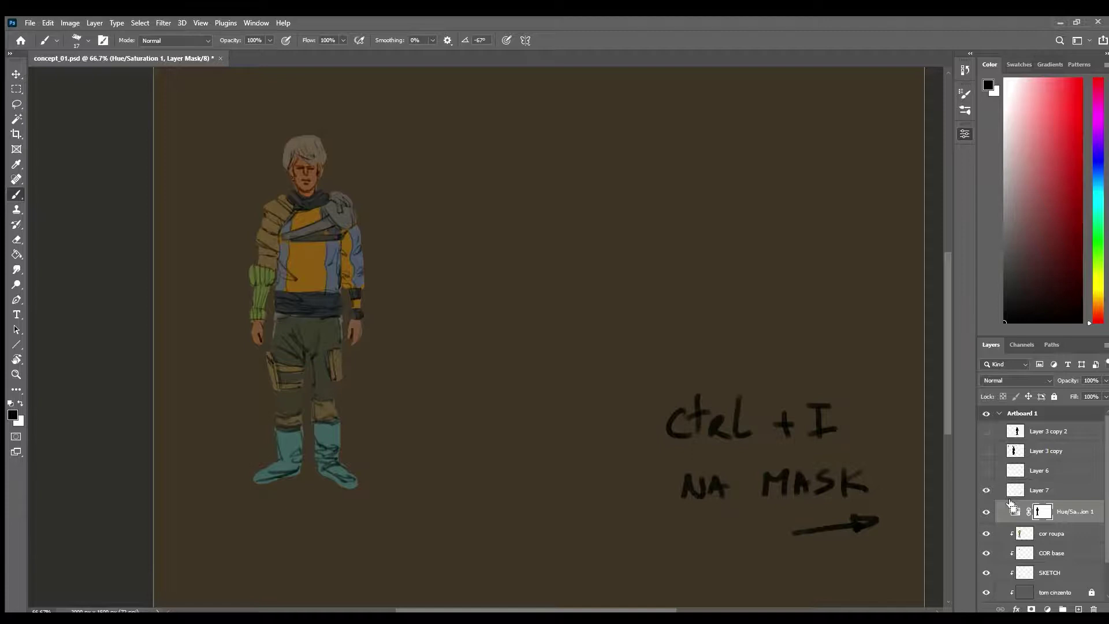
key(ctrl+i)
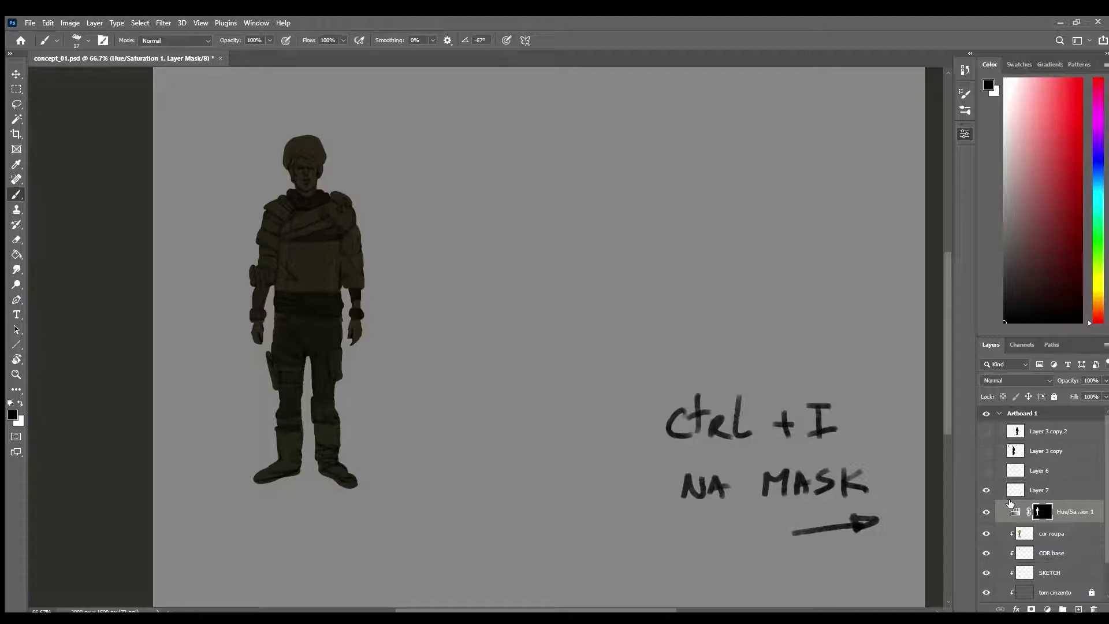
click(986, 490)
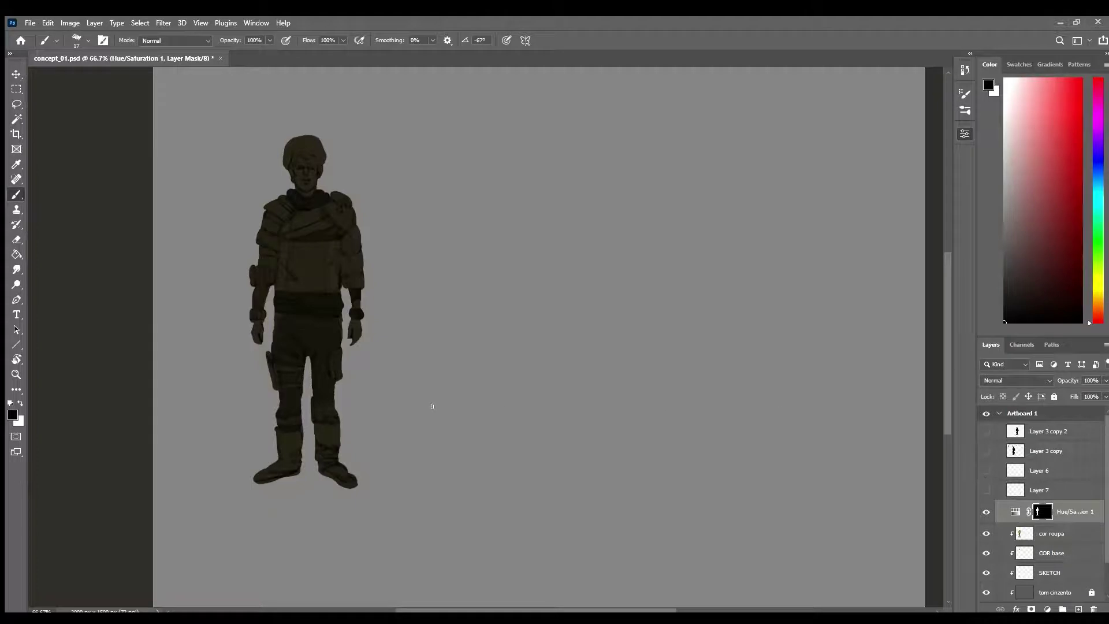
Paint the Hue/Saturation mask black over the whole figure with a large brush to restore its full colours.
key(x)
key(x)
alt+right_click(398, 370)
mouse_move(420, 403)
mouse_down()
mouse_move(296, 400)
mouse_move(292, 311)
mouse_move(365, 121)
mouse_move(380, 213)
mouse_move(367, 374)
mouse_move(282, 457)
mouse_move(401, 465)
mouse_move(292, 510)
mouse_move(359, 296)
mouse_move(334, 208)
mouse_move(345, 481)
mouse_move(371, 433)
mouse_move(360, 382)
mouse_up()
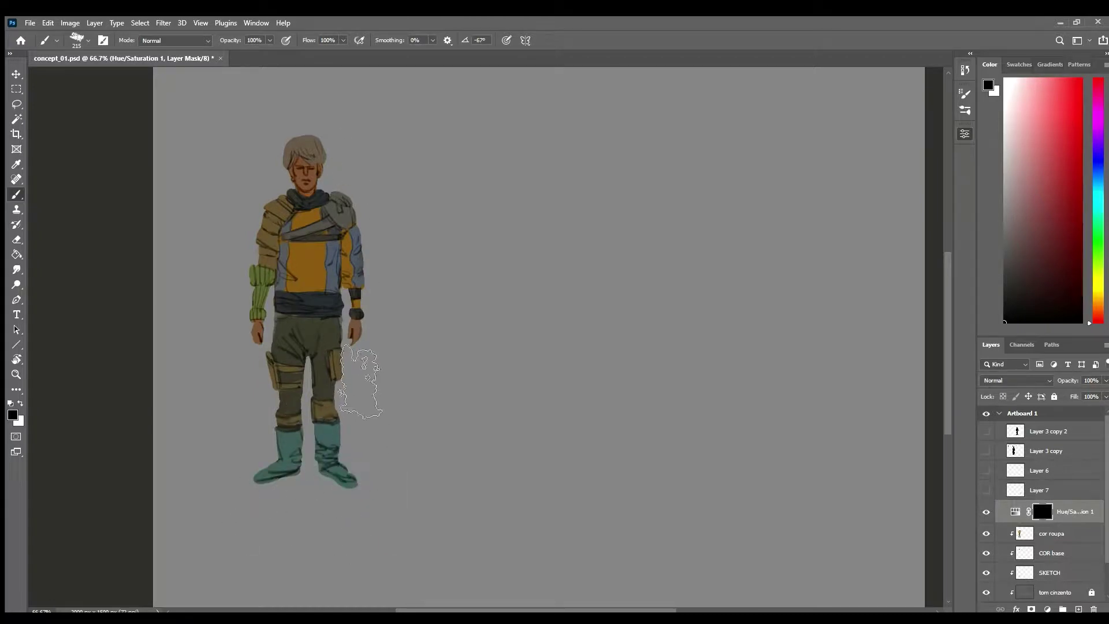
Paint white on the mask with a small brush to shade the torso sides, under the chest straps, the scarf and the tan arm armour.
key(ctrl+plus)
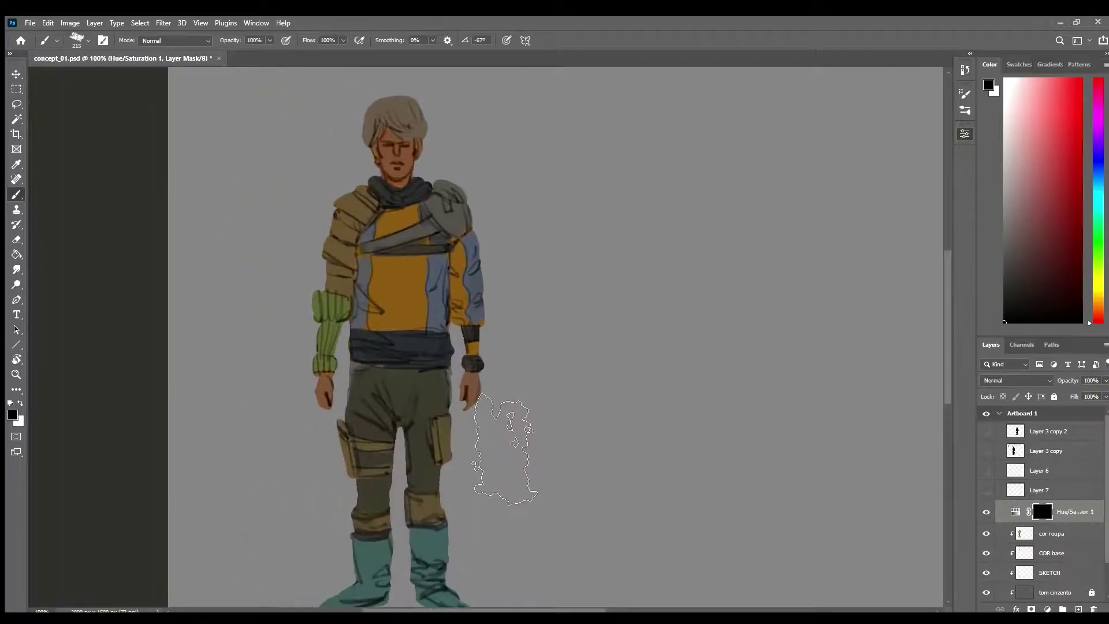
key(x)
drag(438, 379, 433, 376)
mouse_move(463, 254)
mouse_down()
mouse_move(443, 251)
mouse_move(447, 277)
mouse_move(408, 258)
mouse_move(434, 269)
mouse_move(439, 292)
mouse_up()
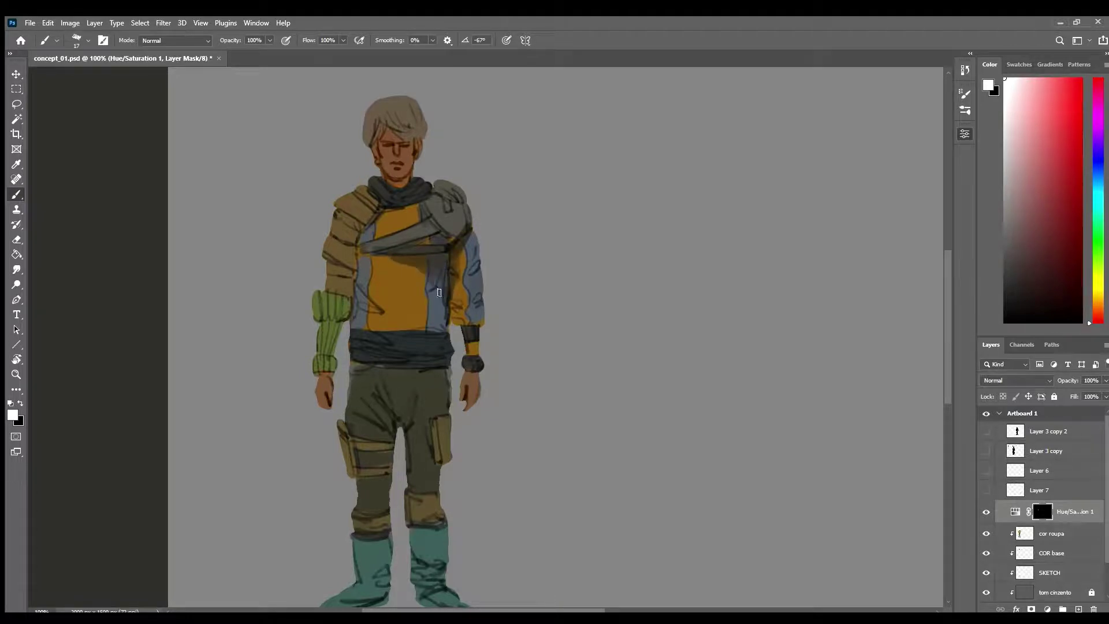
mouse_move(354, 285)
mouse_down()
mouse_move(365, 303)
mouse_move(357, 242)
mouse_up()
drag(384, 199, 407, 177)
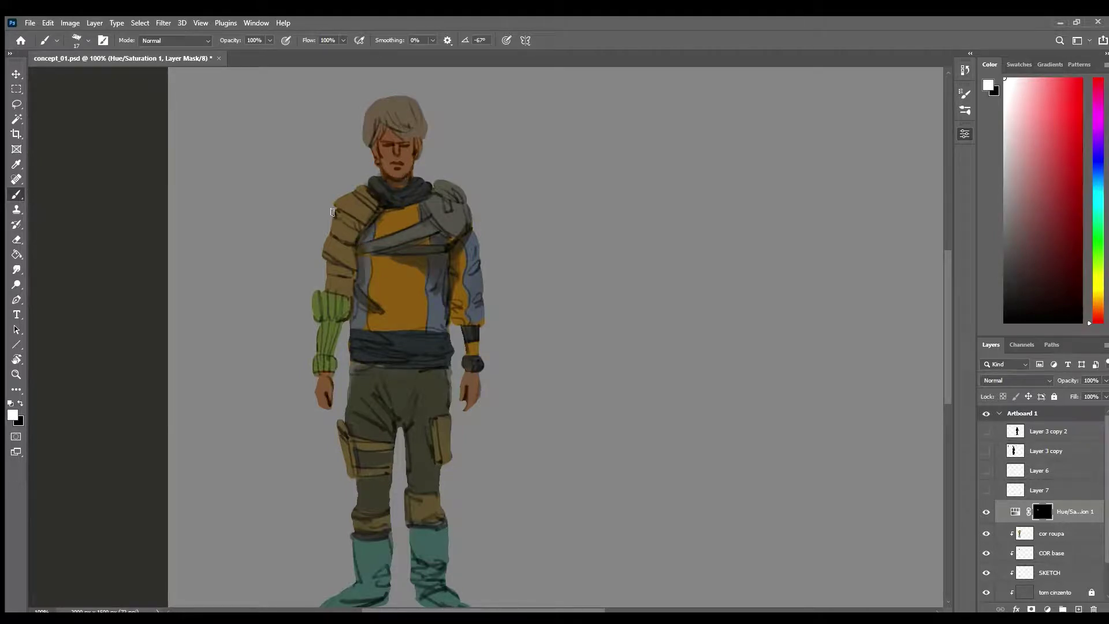
mouse_move(333, 212)
mouse_down()
mouse_move(359, 235)
mouse_move(344, 241)
mouse_move(356, 247)
mouse_move(348, 274)
mouse_move(331, 274)
mouse_move(336, 295)
mouse_move(358, 269)
mouse_move(338, 314)
mouse_move(309, 317)
mouse_move(334, 322)
mouse_up()
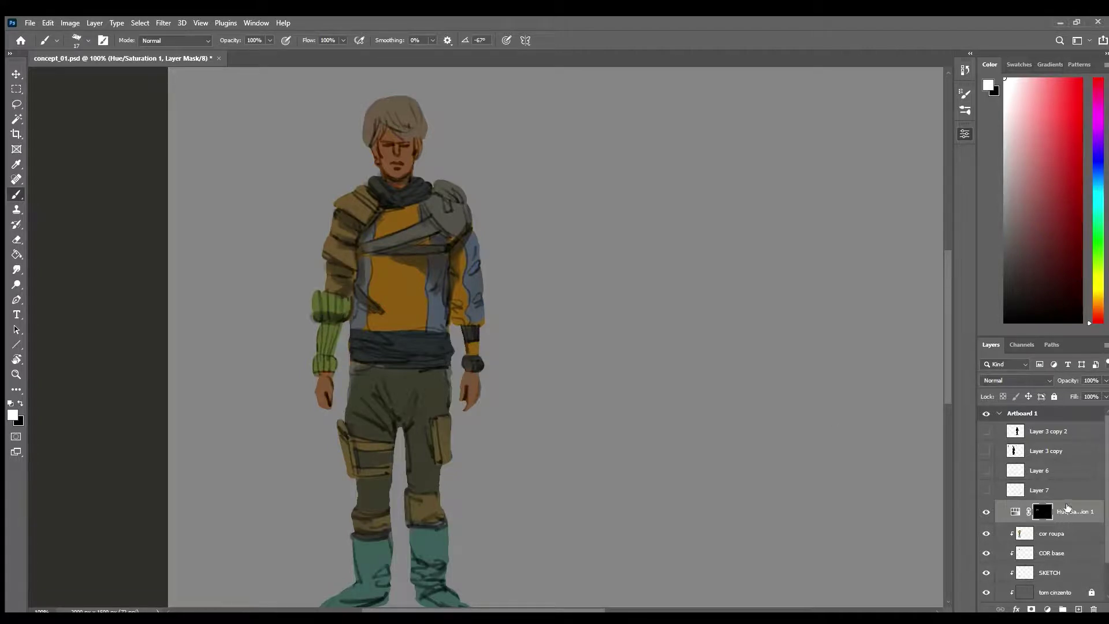
Clip the Hue/Saturation adjustment to cor roupa and paint shadows on the green forearm guard, waist, trouser legs and boot tops.
alt+click(1080, 525)
mouse_move(324, 326)
mouse_down()
mouse_move(337, 332)
mouse_move(319, 378)
mouse_move(442, 373)
mouse_up()
mouse_move(357, 454)
mouse_down()
mouse_move(383, 455)
mouse_move(357, 459)
mouse_move(346, 440)
mouse_move(355, 477)
mouse_move(372, 476)
mouse_move(354, 480)
mouse_move(389, 488)
mouse_up()
mouse_move(371, 537)
mouse_down()
mouse_move(383, 562)
mouse_move(391, 543)
mouse_move(417, 533)
mouse_move(413, 558)
mouse_move(438, 523)
mouse_up()
mouse_move(427, 421)
mouse_down()
mouse_move(438, 463)
mouse_move(411, 497)
mouse_up()
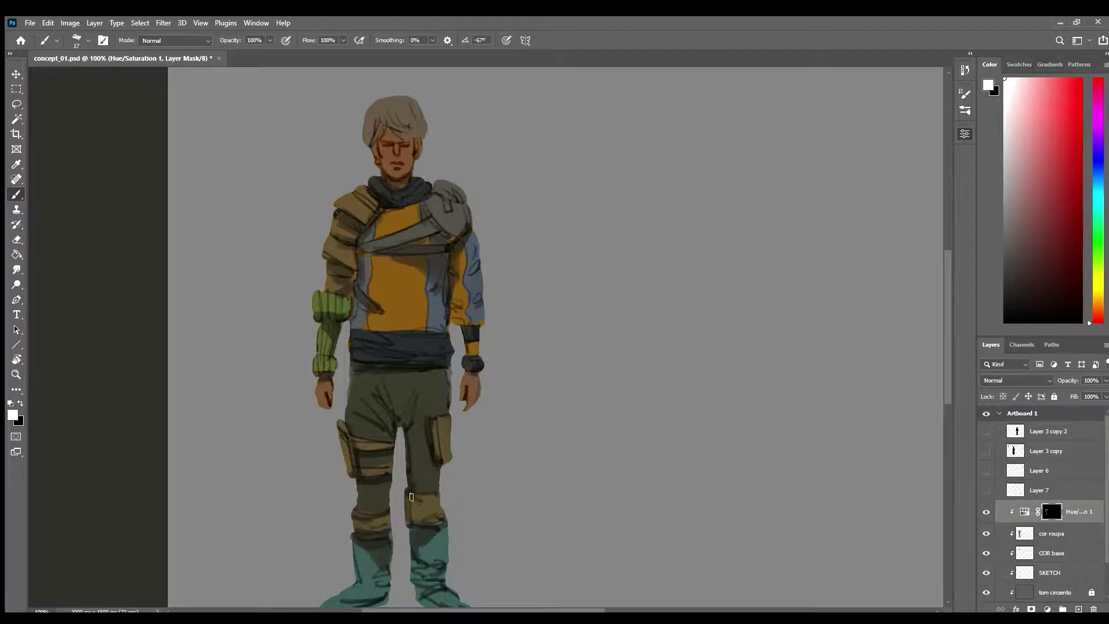
mouse_move(381, 367)
mouse_down()
mouse_move(423, 377)
mouse_move(445, 403)
mouse_up()
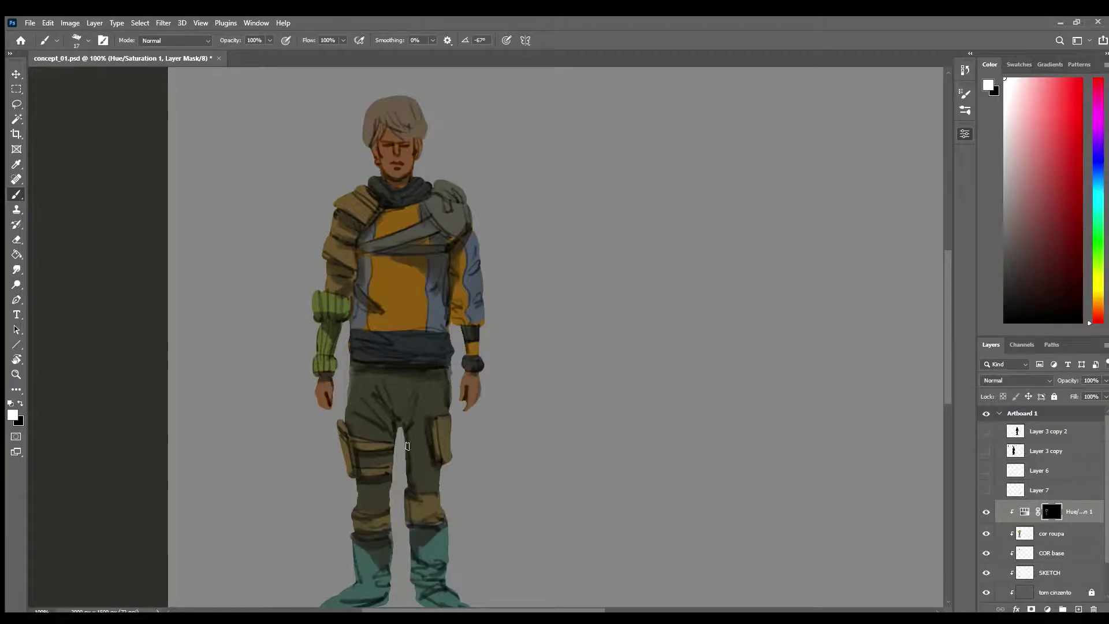
drag(412, 490, 403, 435)
Paint mask shadows into the hair, around the eyes and ear, and along the cheeks and jaw.
mouse_move(368, 119)
mouse_down()
mouse_move(365, 141)
mouse_move(378, 120)
mouse_move(417, 118)
mouse_move(412, 134)
mouse_up()
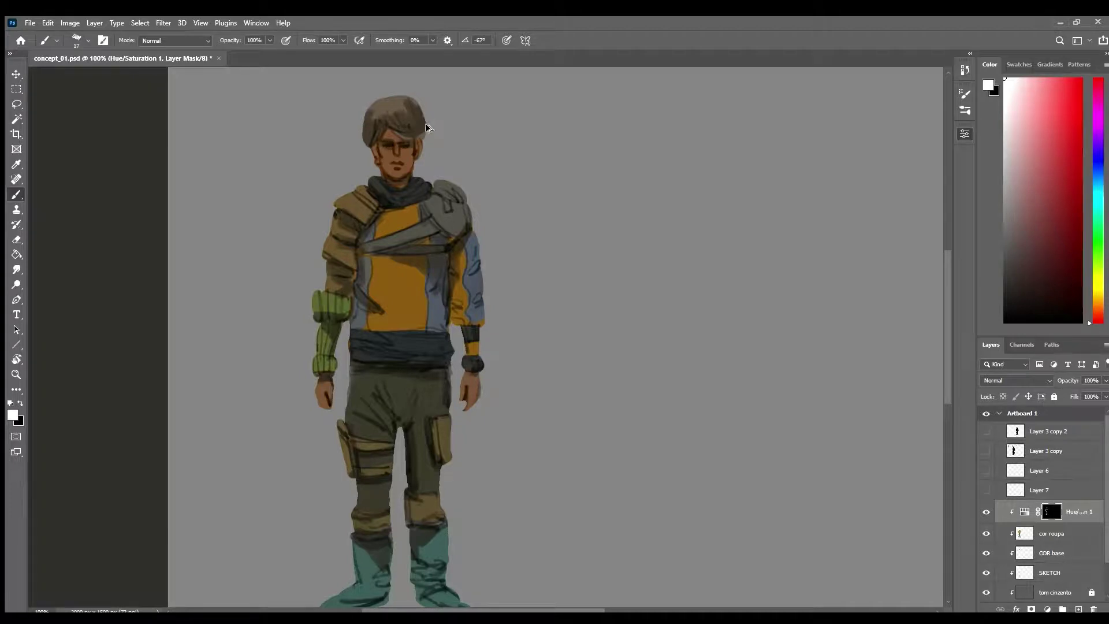
scroll(404, 143, up, 3)
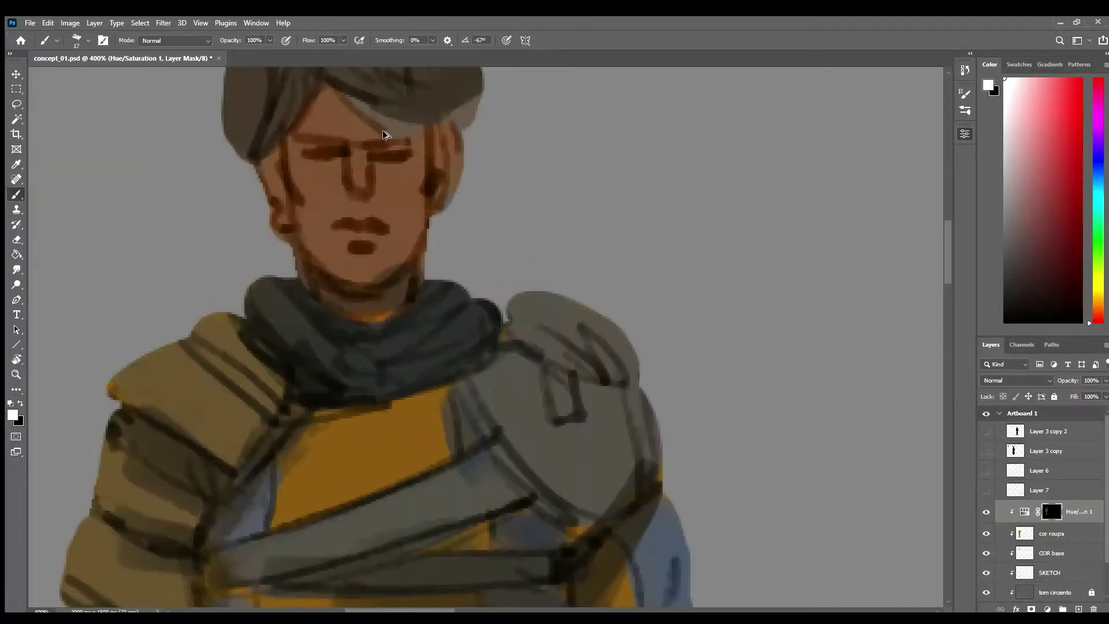
drag(289, 193, 344, 297)
mouse_move(436, 193)
mouse_down()
mouse_move(402, 271)
mouse_move(375, 271)
mouse_up()
drag(453, 147, 428, 206)
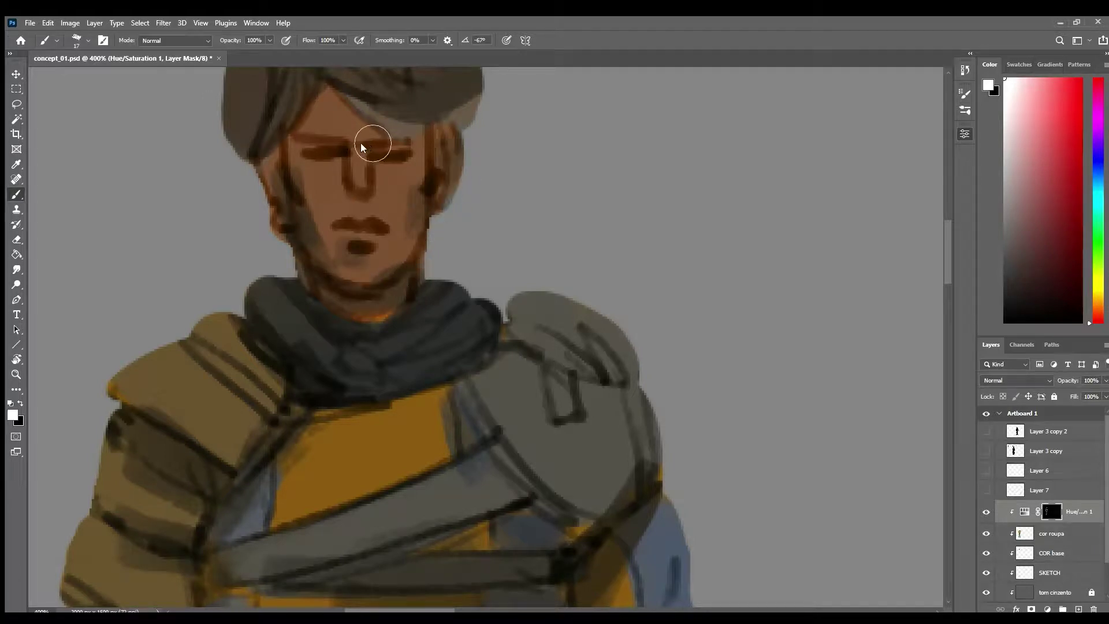
mouse_move(360, 148)
mouse_down()
mouse_move(302, 152)
mouse_move(332, 167)
mouse_move(396, 149)
mouse_move(364, 165)
mouse_move(413, 156)
mouse_up()
alt+click(423, 158)
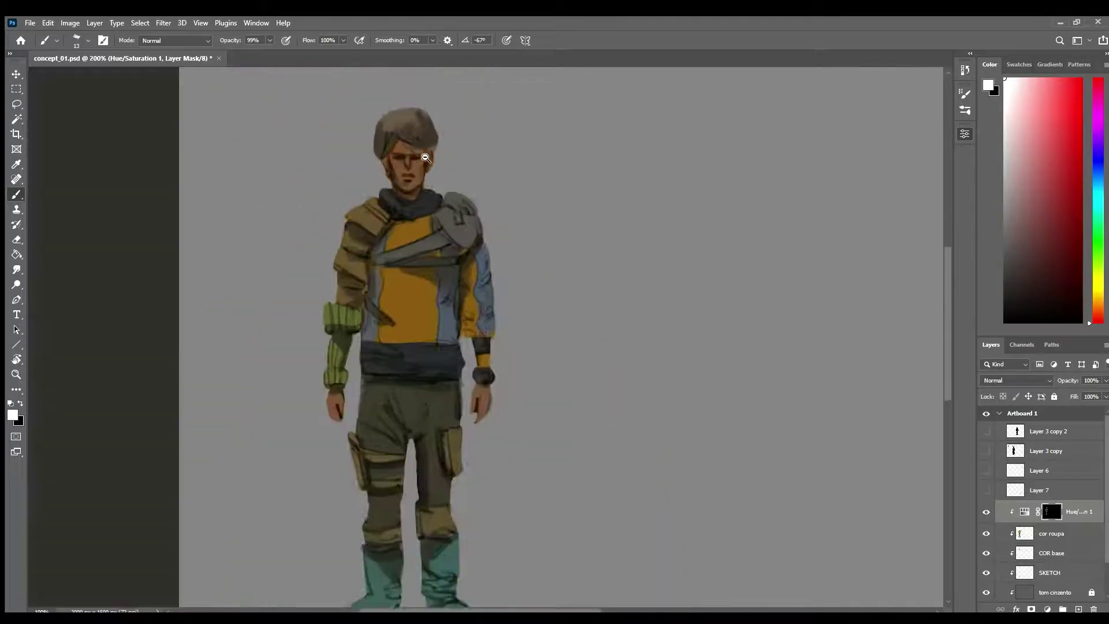
alt+click(425, 158)
ctrl+click(421, 143)
ctrl+click(420, 143)
mouse_move(391, 129)
mouse_down()
mouse_move(369, 174)
mouse_move(363, 121)
mouse_up()
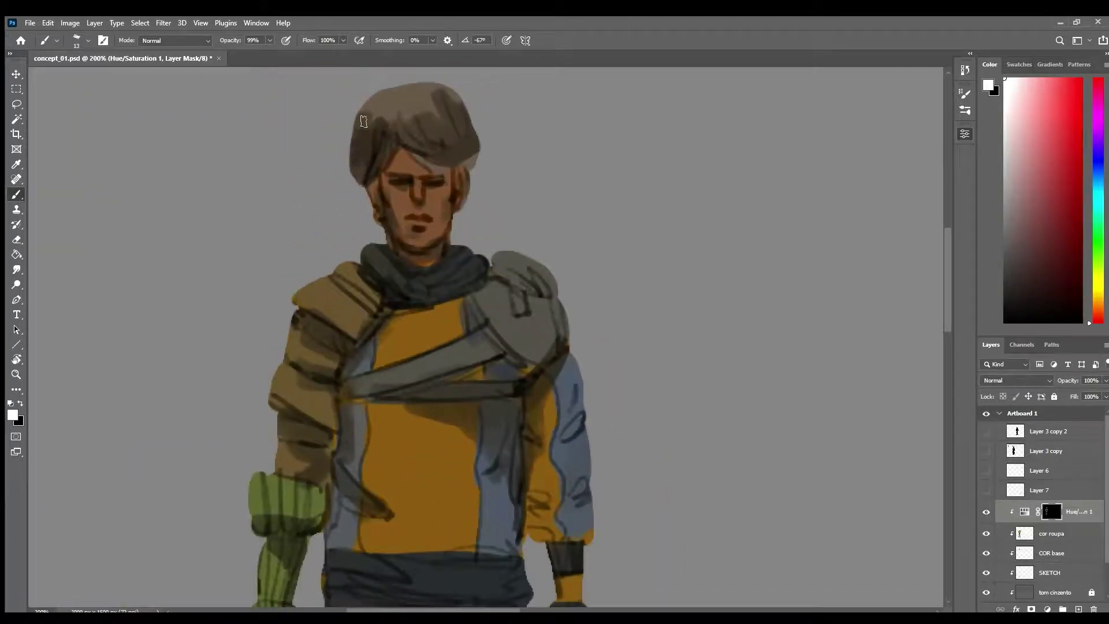
Deepen the shadows on the tan shoulder armour, below the scarf and chest straps, and along the sweater's lower edge.
ctrl+alt+click(465, 192)
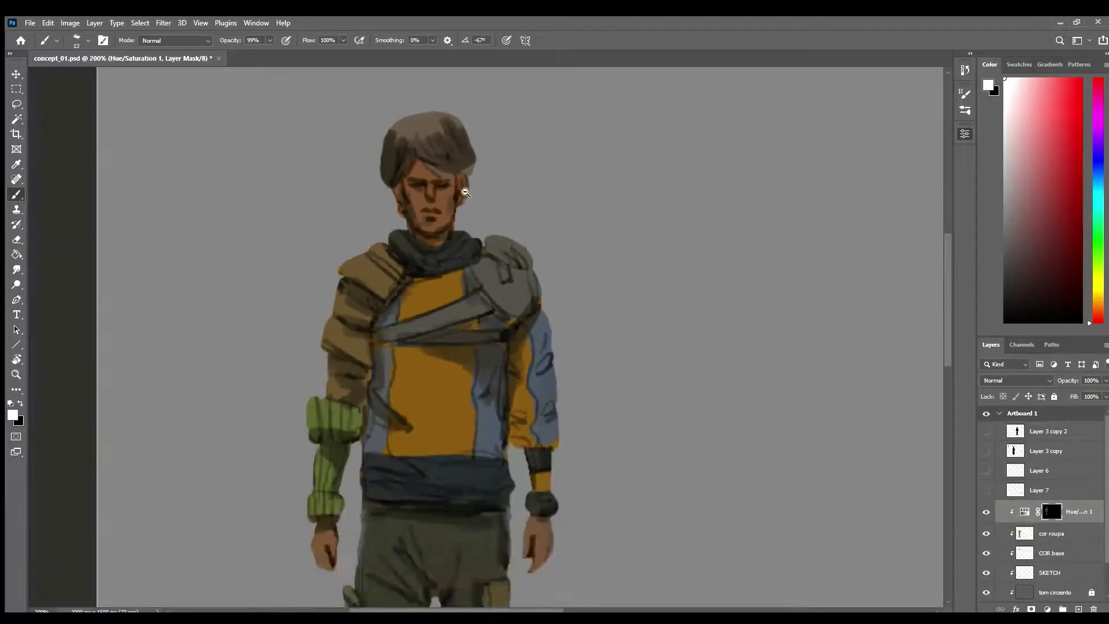
ctrl+alt+click(465, 192)
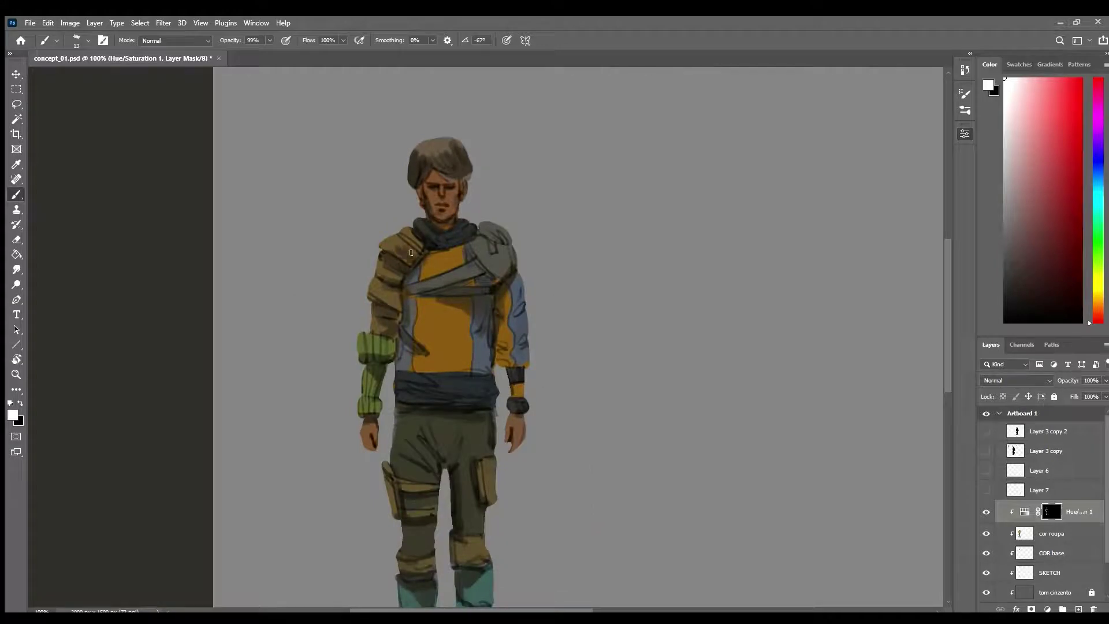
drag(388, 296, 388, 329)
drag(428, 257, 461, 244)
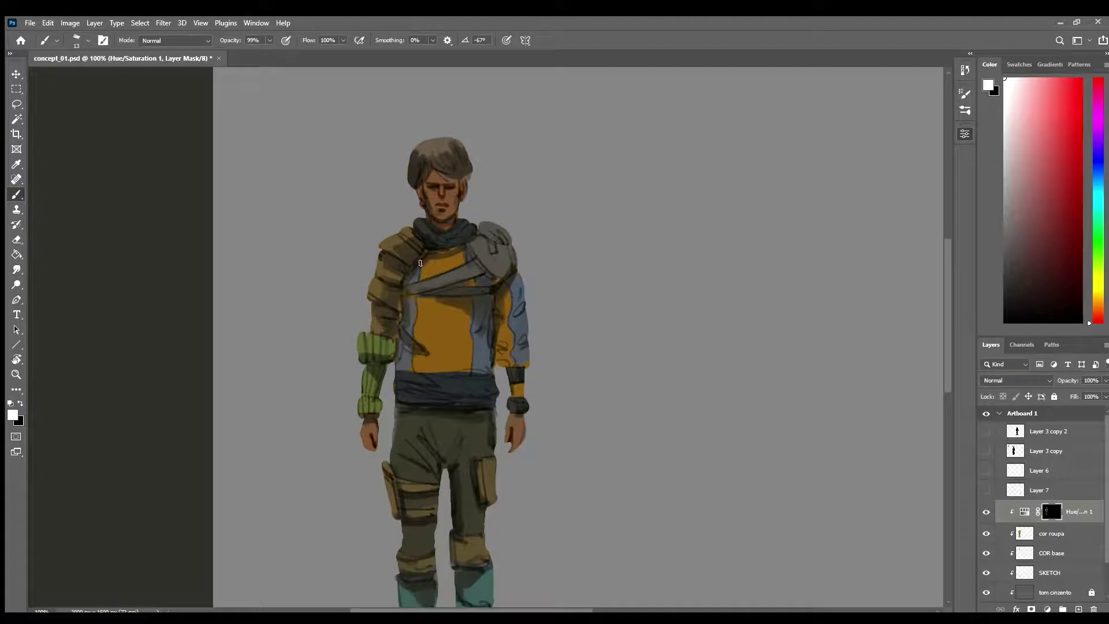
drag(407, 303, 432, 297)
mouse_move(404, 351)
mouse_down()
mouse_move(430, 371)
mouse_move(465, 345)
mouse_move(450, 352)
mouse_move(473, 360)
mouse_move(476, 345)
mouse_move(449, 359)
mouse_move(478, 355)
mouse_move(458, 366)
mouse_move(484, 332)
mouse_move(486, 370)
mouse_up()
Shade the feet of the boots on the mask with a larger brush of size 37.
alt+right_click(476, 354)
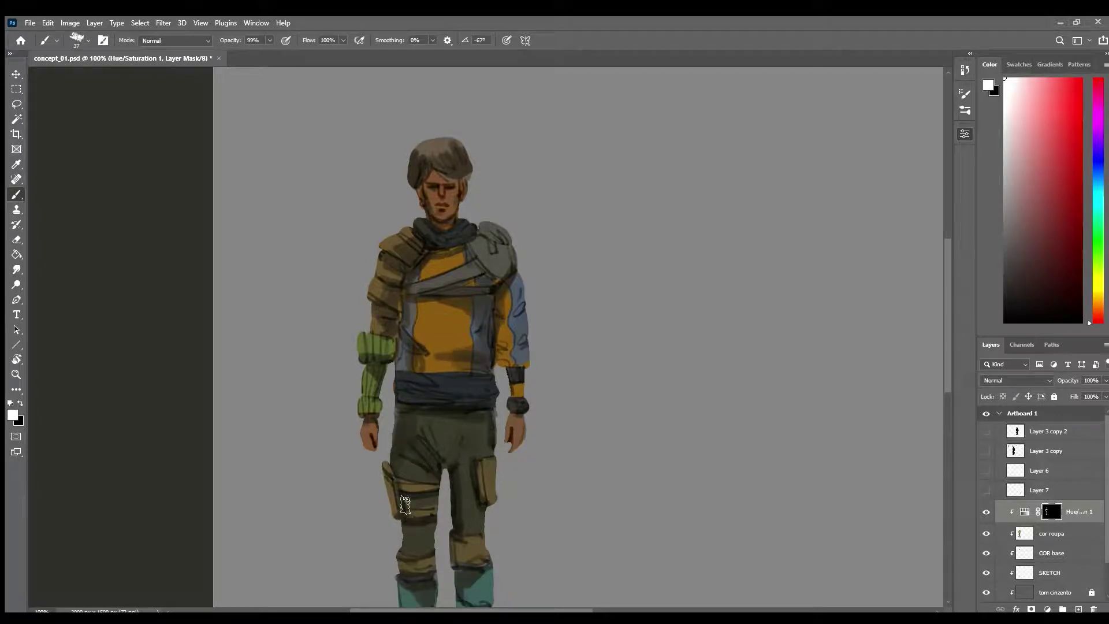
drag(513, 535, 512, 428)
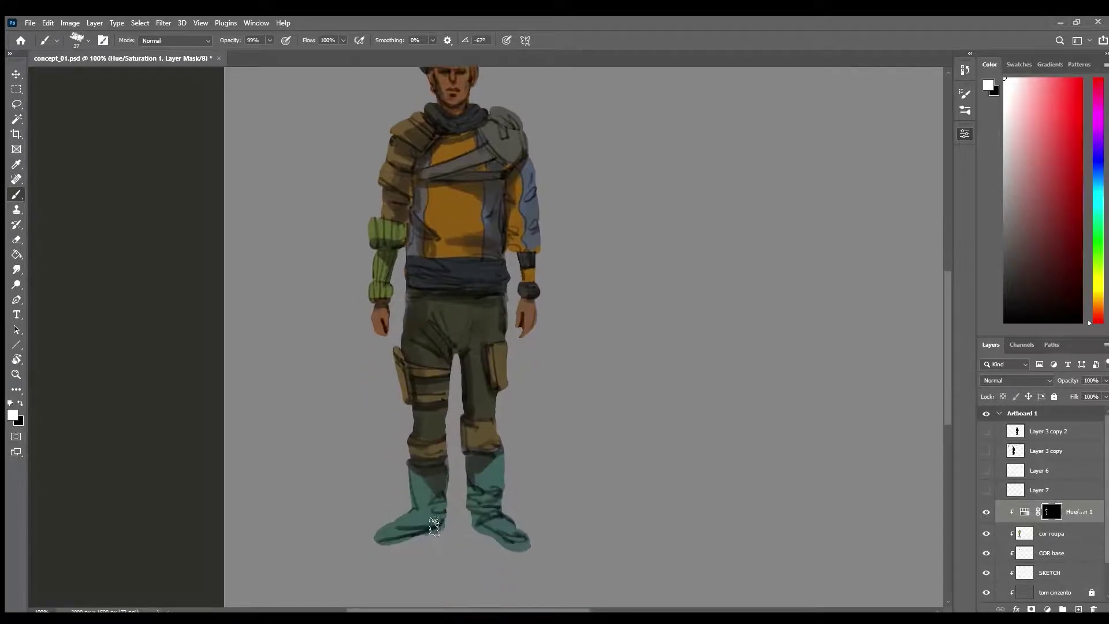
mouse_move(434, 527)
mouse_down()
mouse_move(384, 549)
mouse_move(444, 535)
mouse_move(520, 540)
mouse_move(484, 537)
mouse_move(518, 553)
mouse_up()
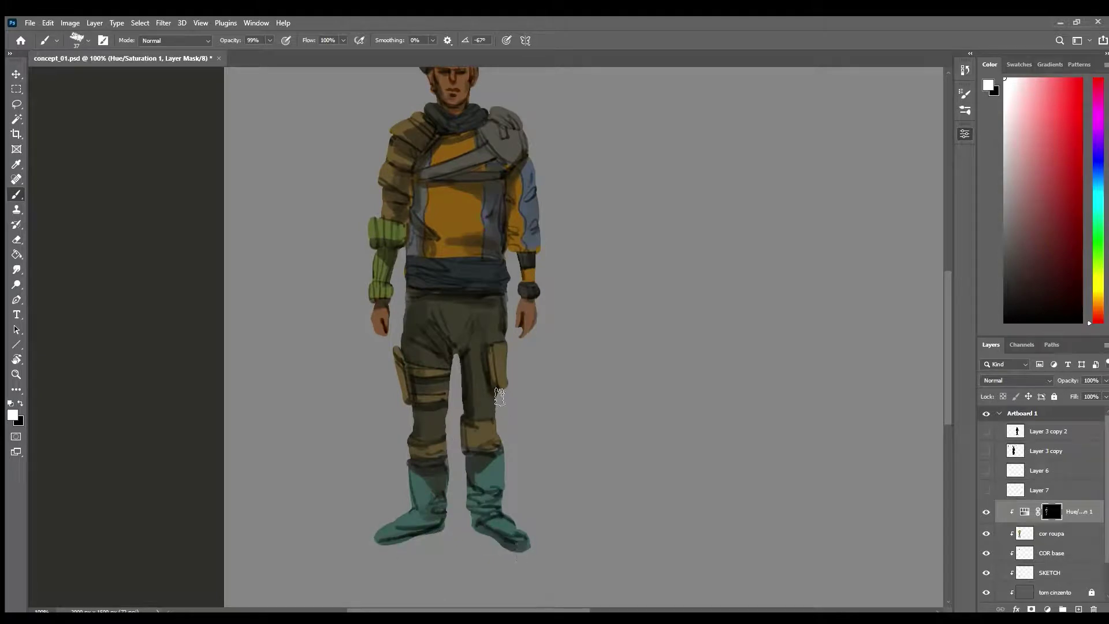
drag(505, 335, 539, 392)
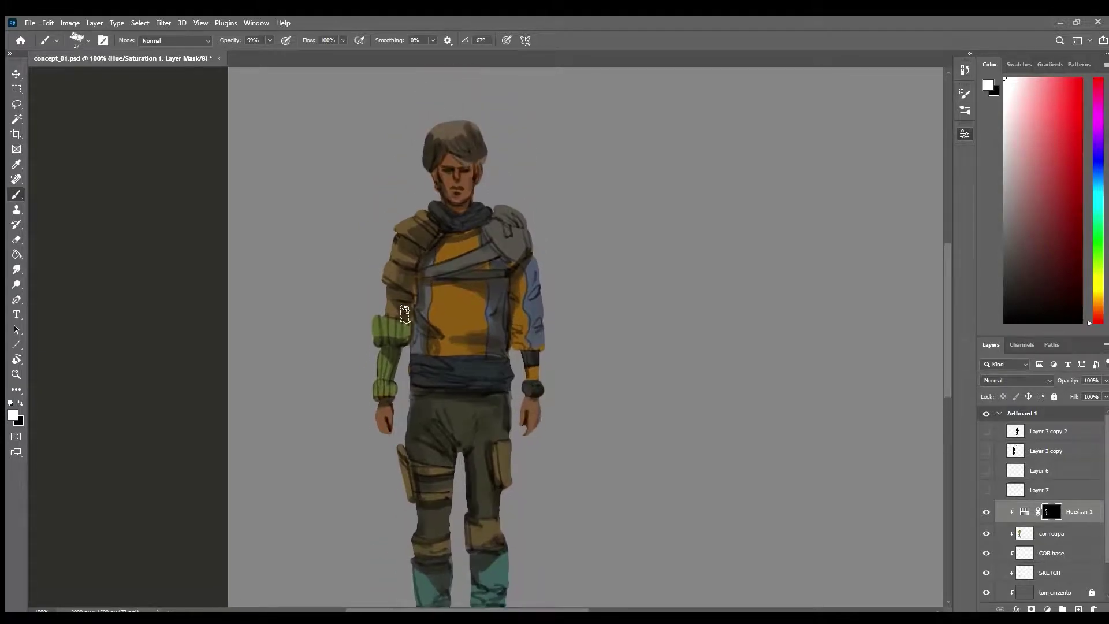
Set up the Smudge tool with a small tip at 79% strength for blending the shadow mask, and save the document.
click(17, 269)
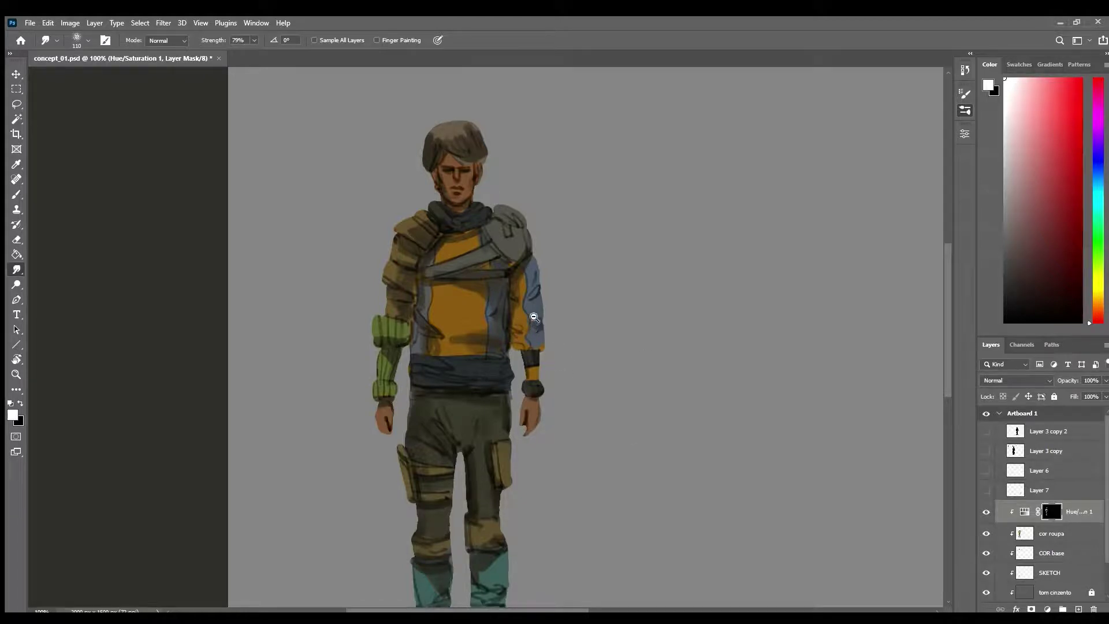
drag(543, 345, 538, 343)
scroll(538, 343, down, 1)
scroll(538, 343, up, 3)
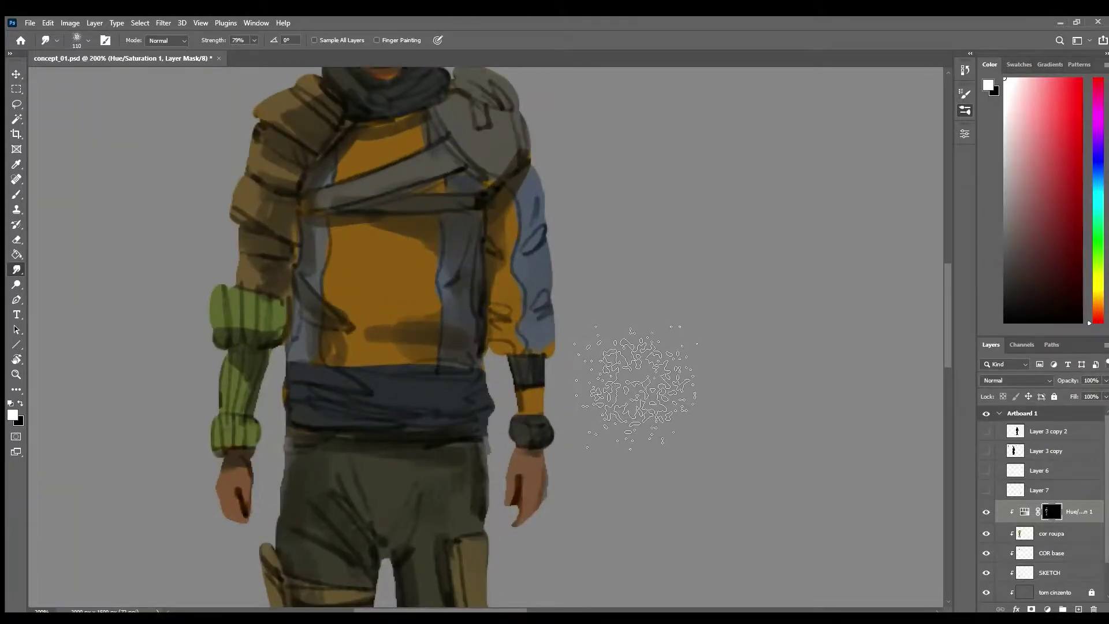
click(17, 194)
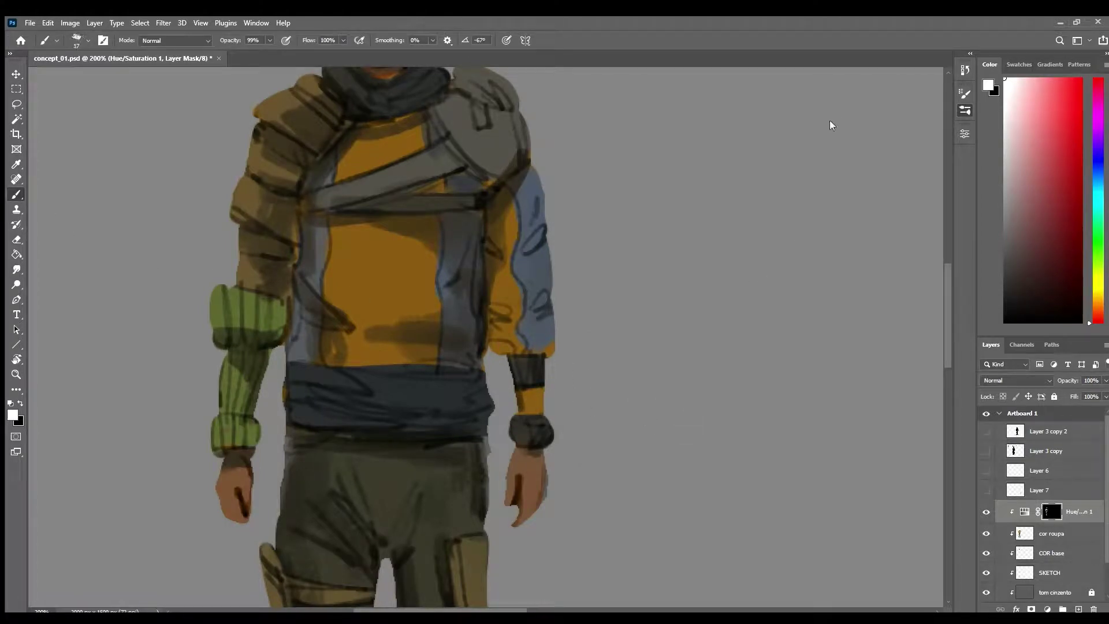
click(16, 269)
click(826, 126)
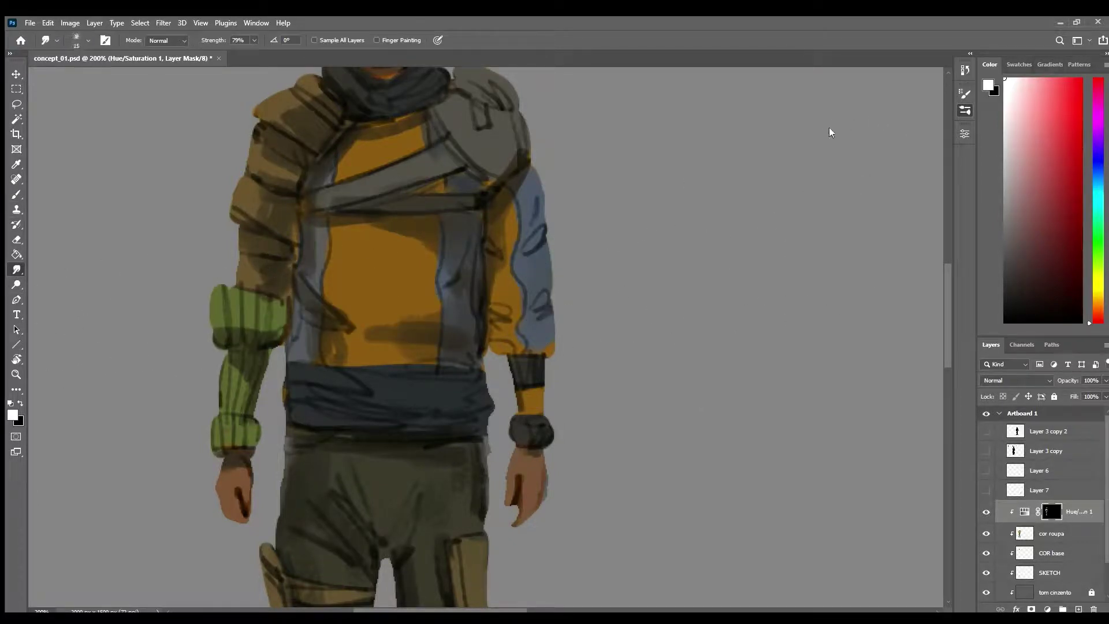
key(bracketright)
key(ctrl+s)
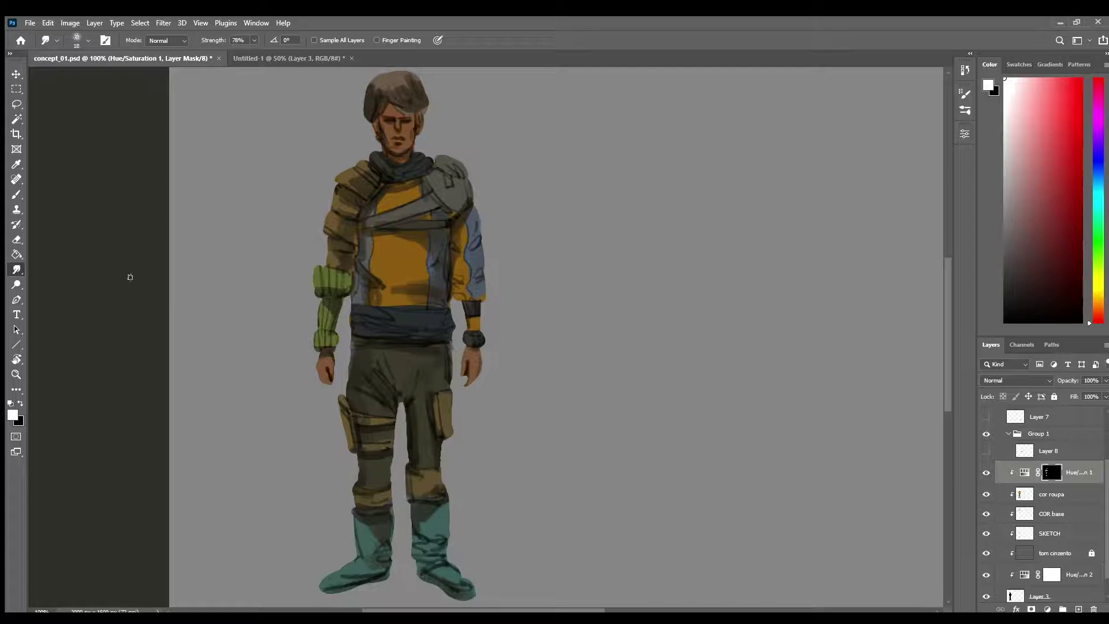
Smudge the mask shadows on the sweater, tan shoulder armour and green arm guard into softer transitions, with tip sizes from 13 to 21.
scroll(417, 254, up, 2)
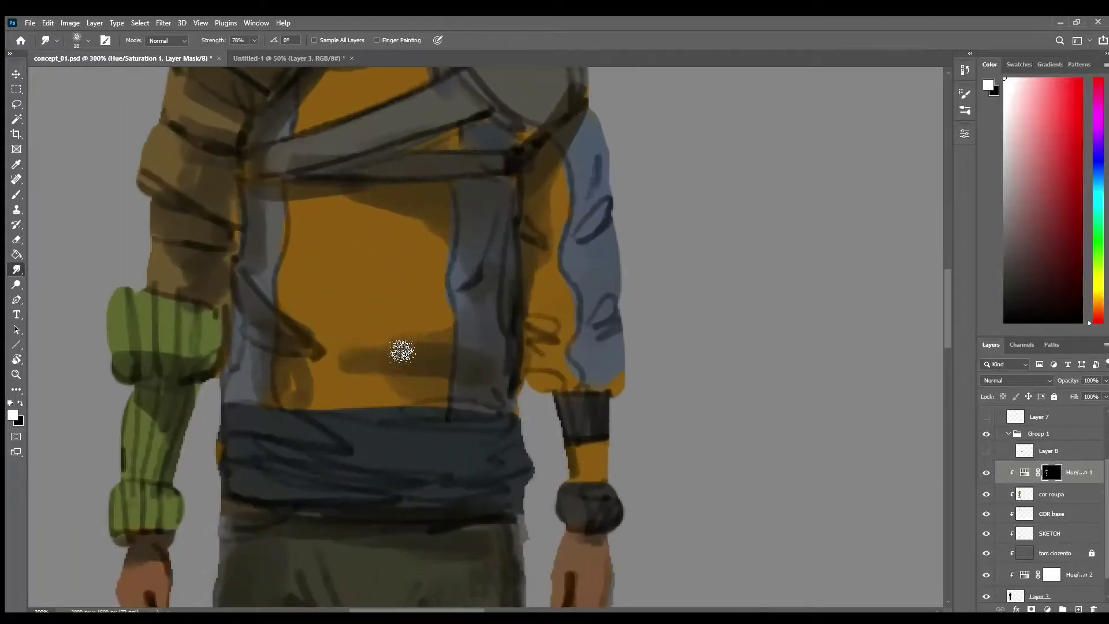
key(bracketleft)
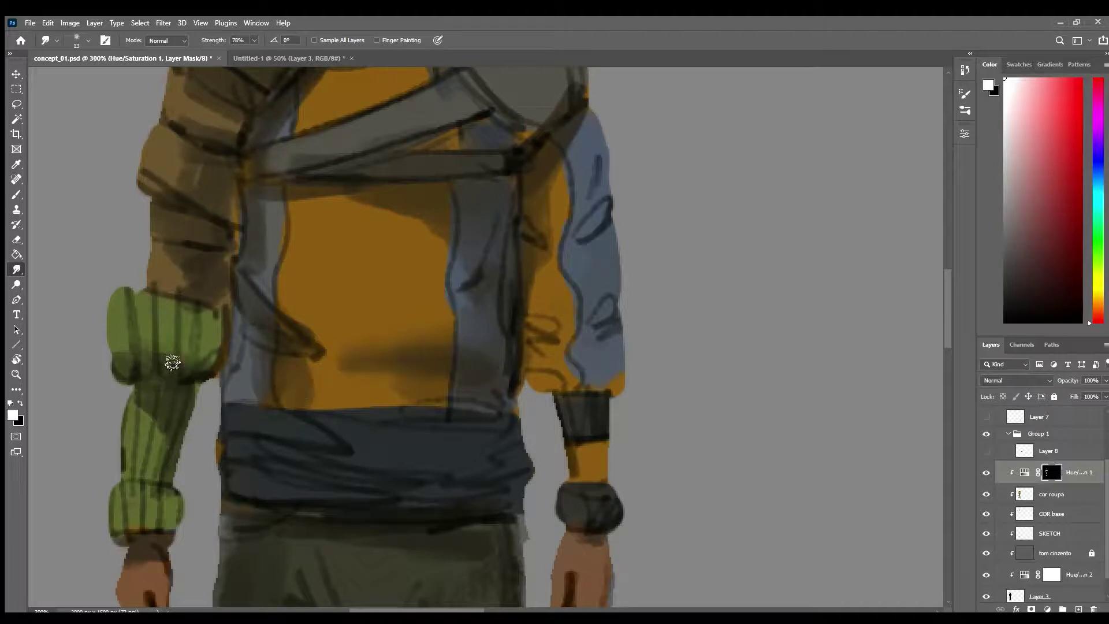
scroll(239, 336, down, 1)
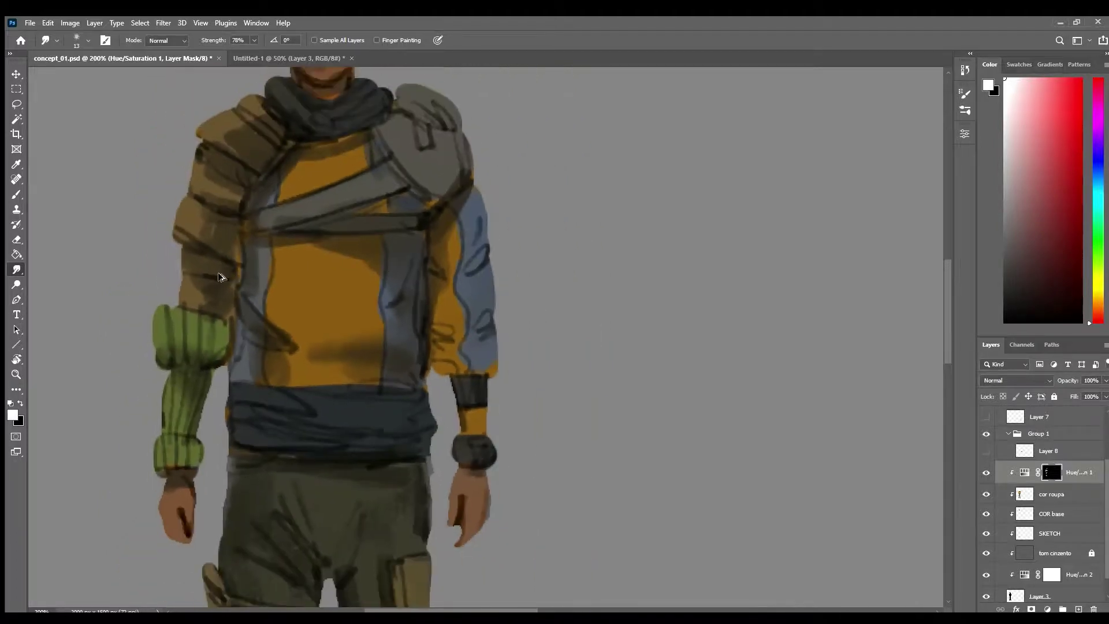
key(bracketright)
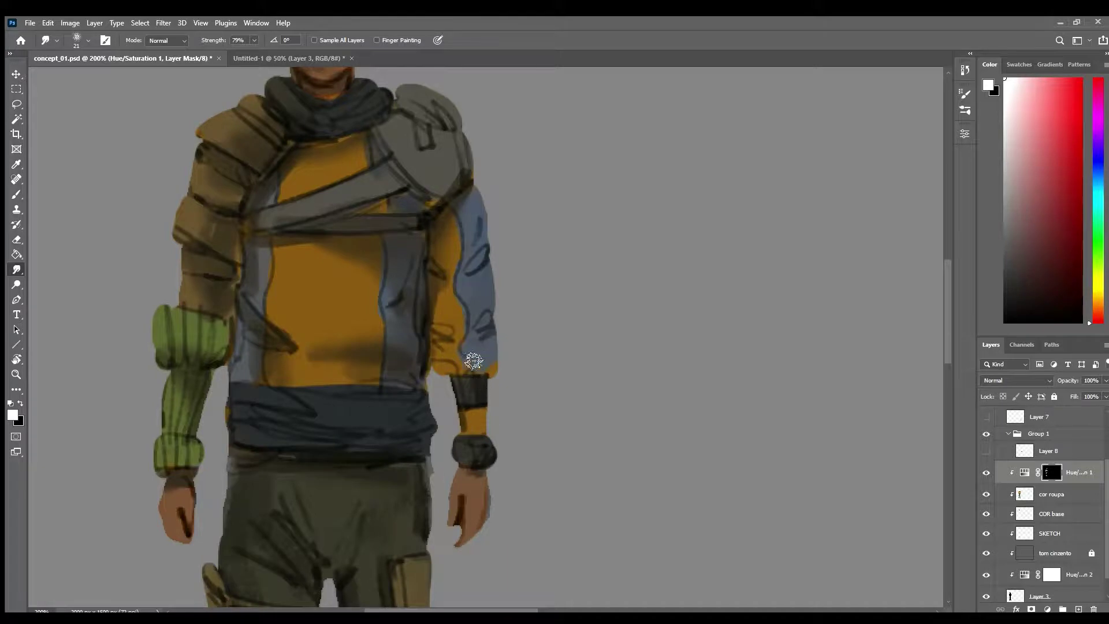
alt+click(441, 345)
alt+click(441, 346)
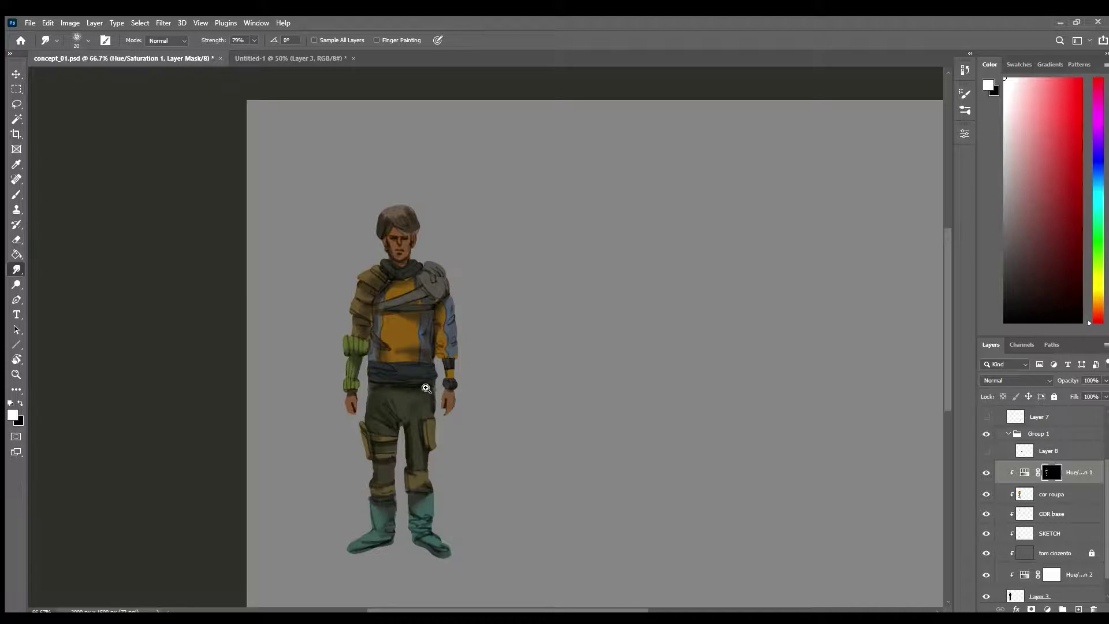
Blend the mask shadows on the hair, face, hands, trousers and boots with the Smudge tool at size 20.
ctrl+click(406, 256)
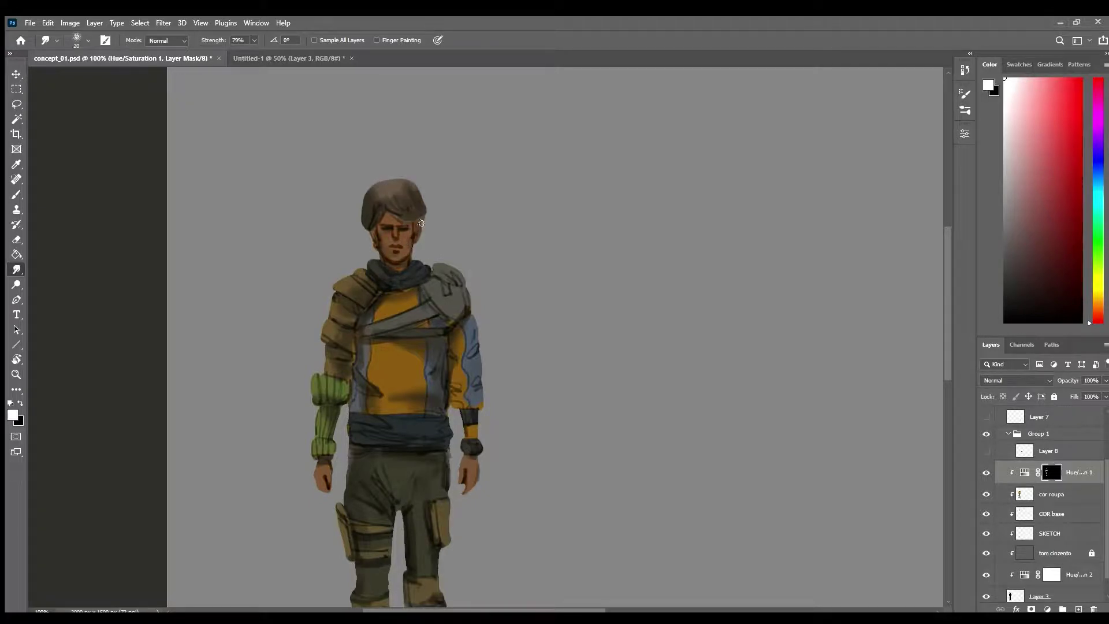
drag(437, 424, 436, 301)
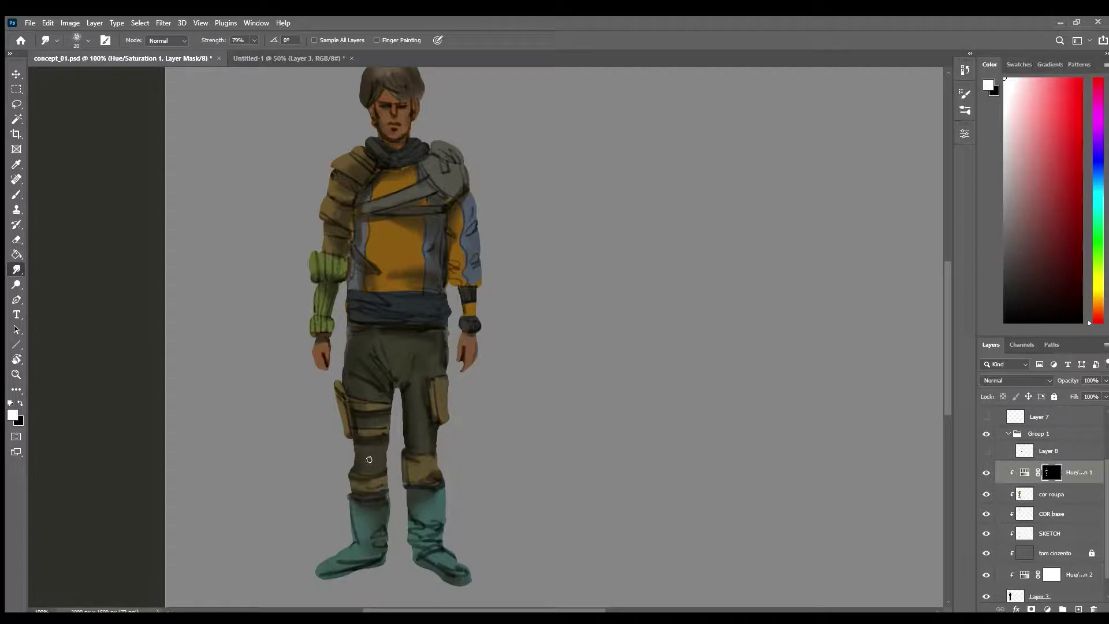
key(b)
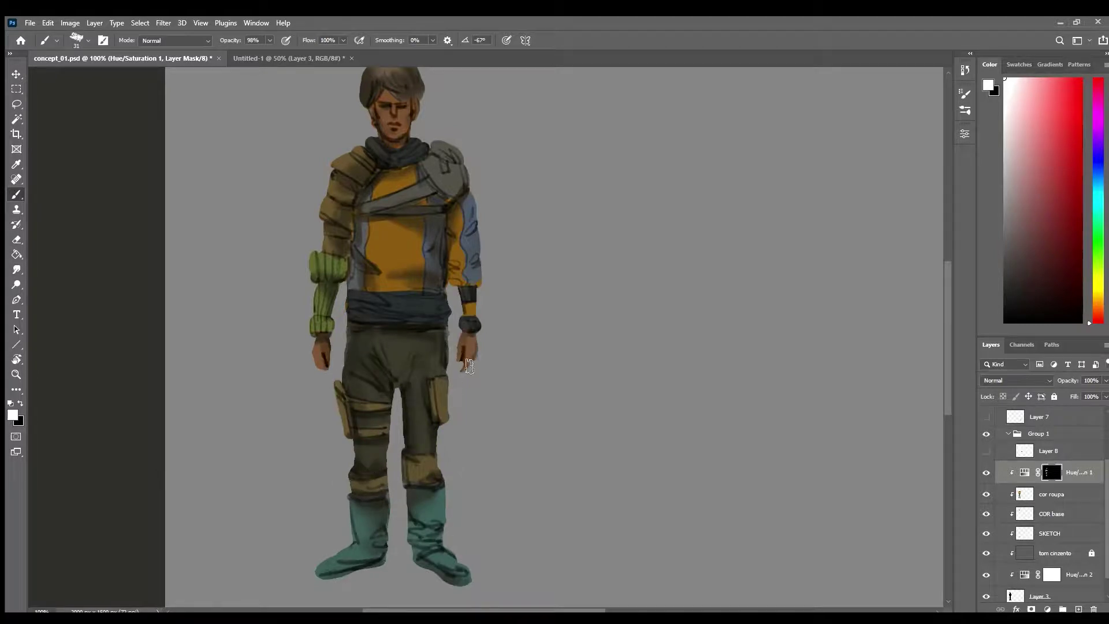
key(r)
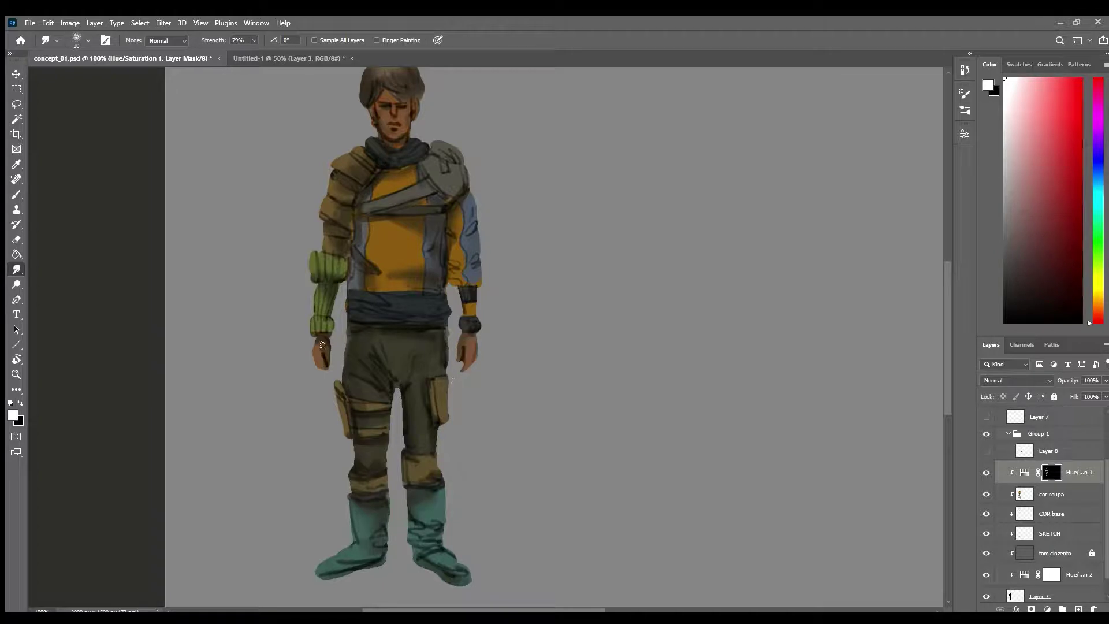
scroll(520, 379, down, 1)
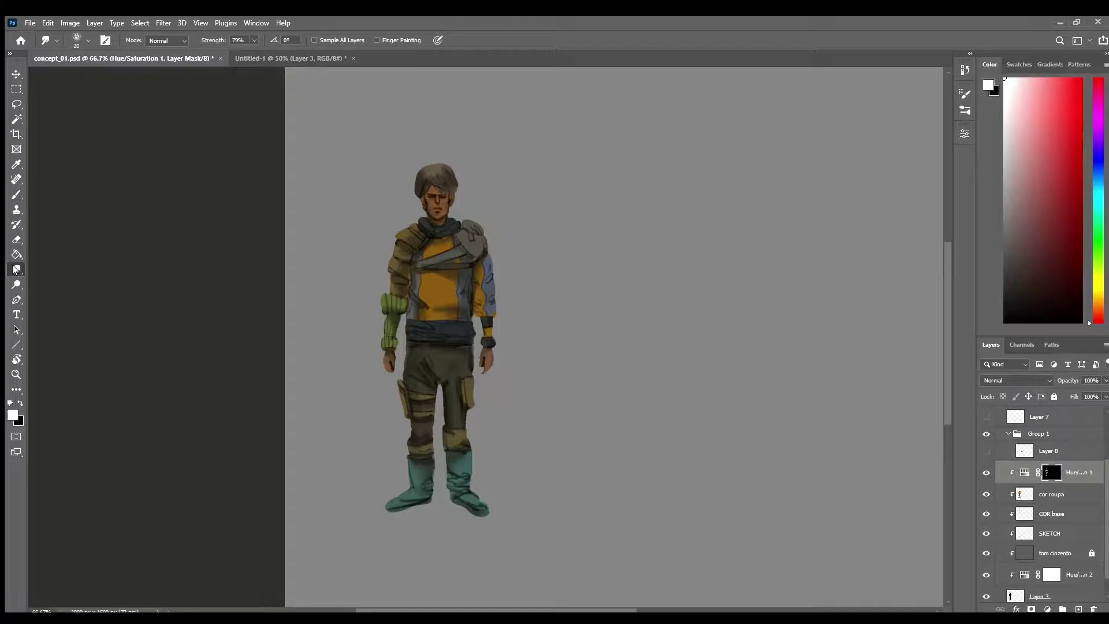
scroll(494, 310, up, 1)
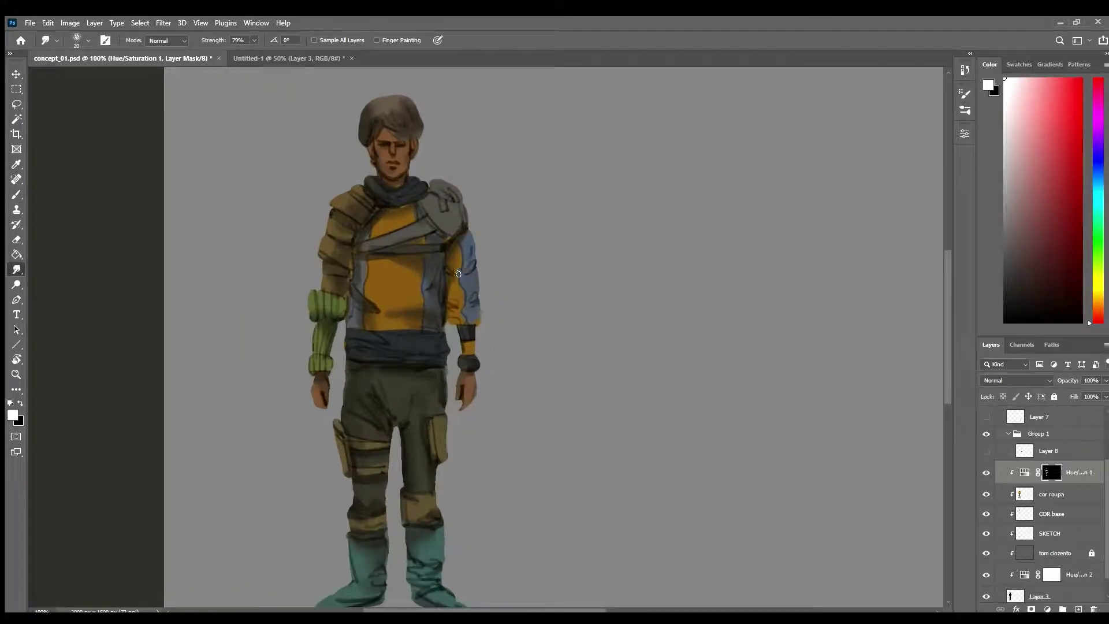
Paint a shadow on the grey shoulder pad with a smaller brush and blend it with the Smudge tool.
key(b)
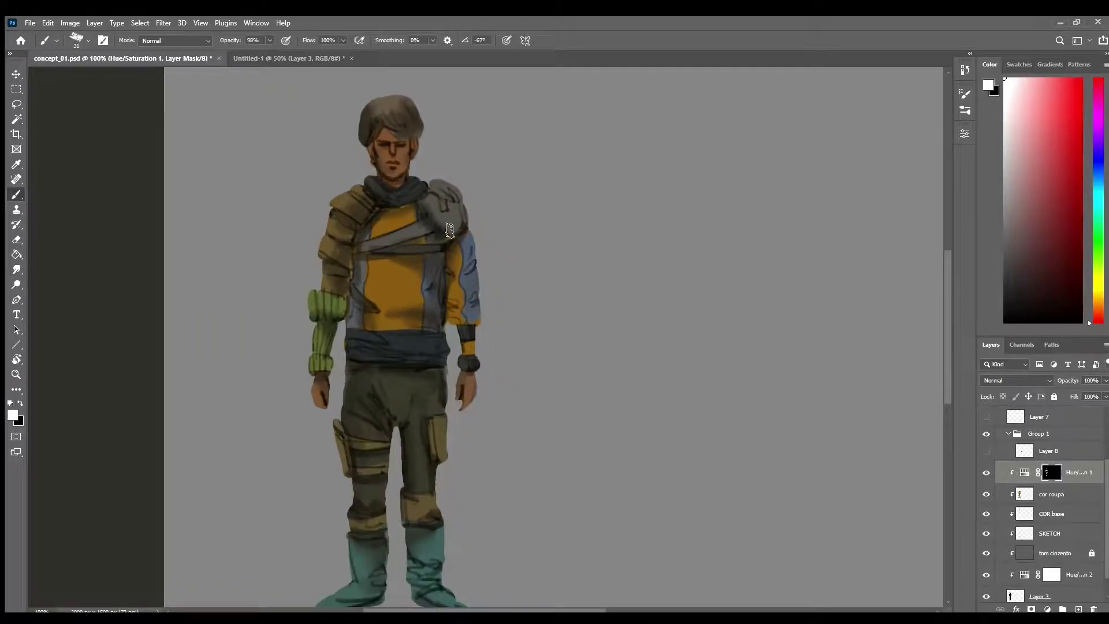
key(bracketleft)
key(bracketleft)
key(bracketleft)
drag(458, 206, 454, 221)
key(r)
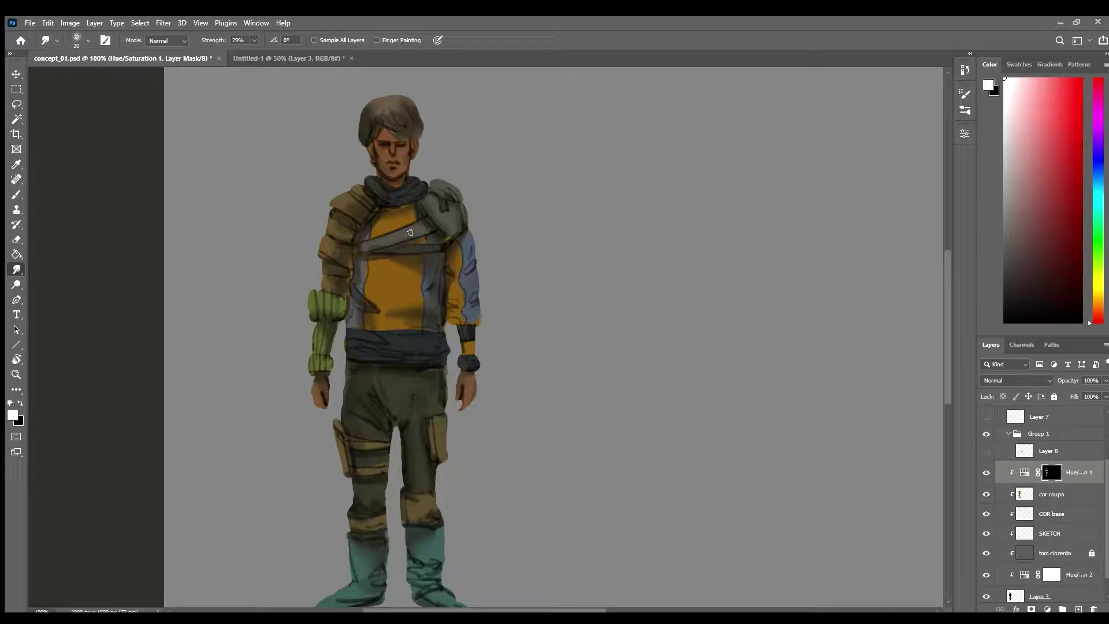
Compare the figure with and without the Hue/Saturation shadow adjustment, viewing it at full length.
click(986, 472)
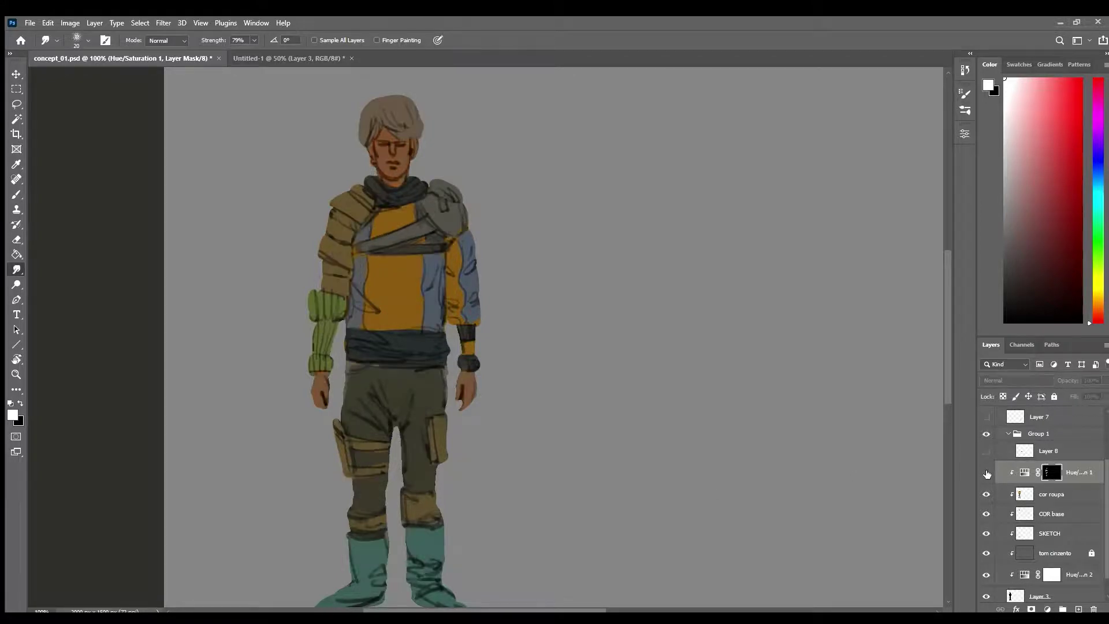
click(986, 473)
ctrl+alt+click(626, 454)
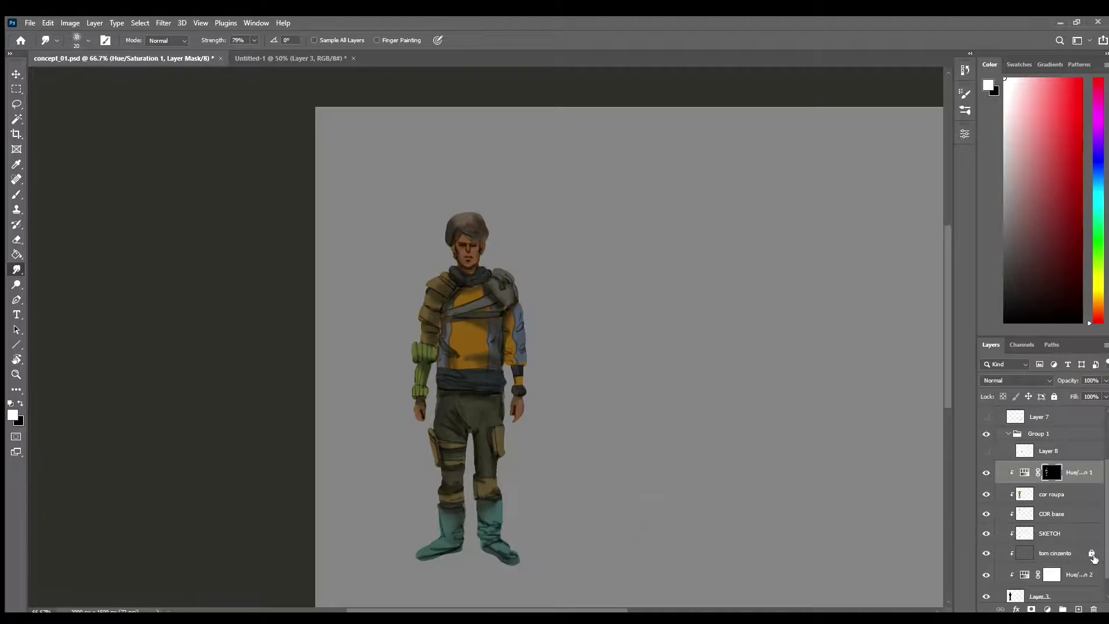
Rename the Hue/Saturation 1 layer to "sombra".
double_click(1077, 471)
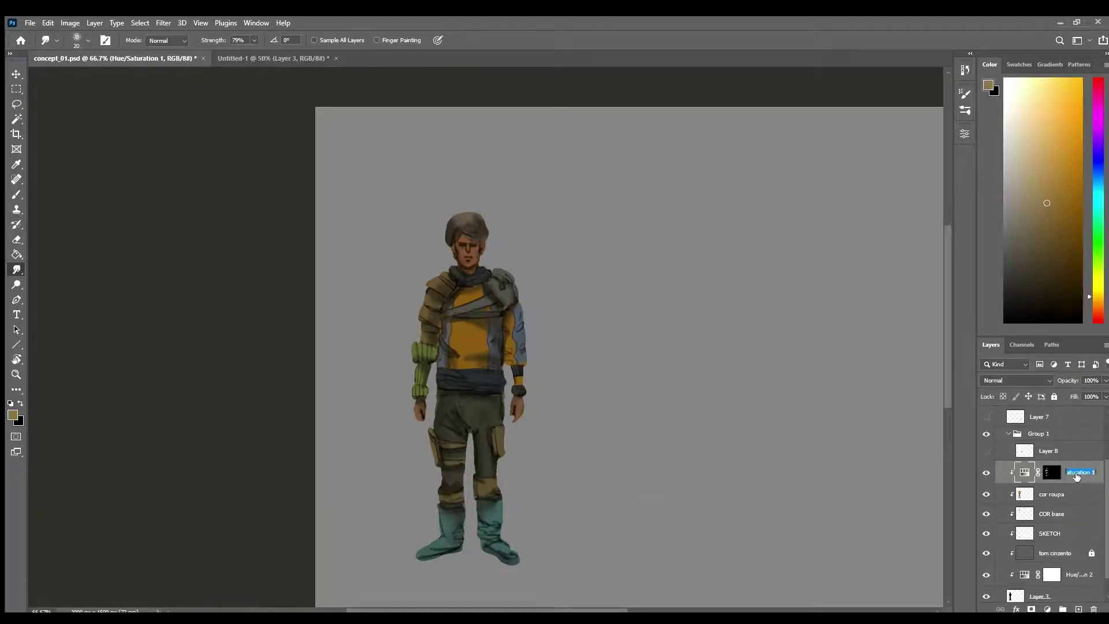
text(sombra)
key(Return)
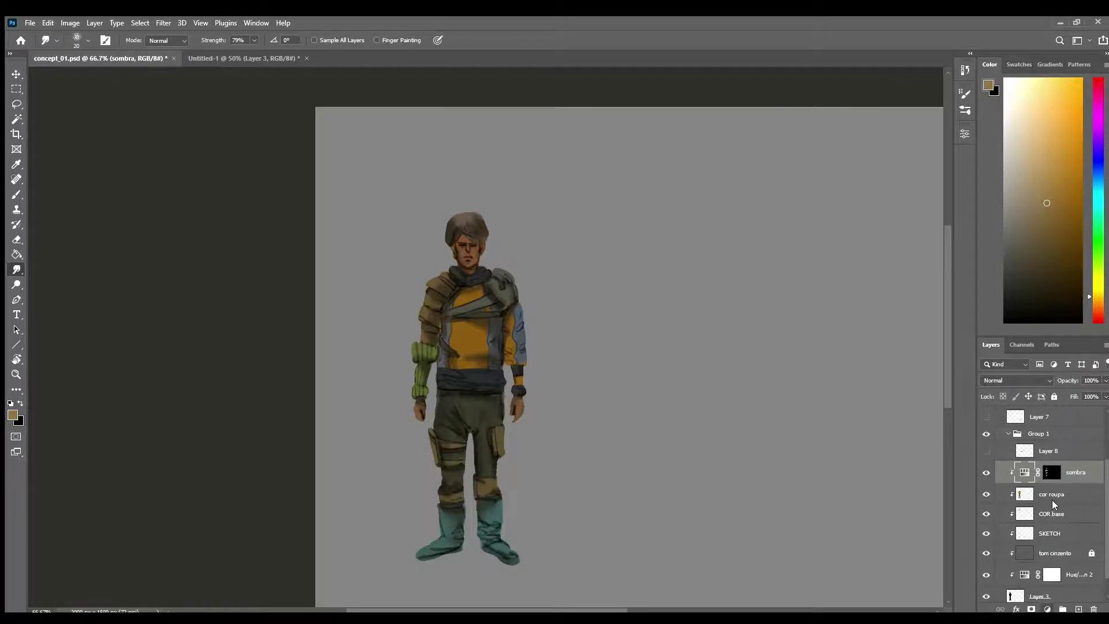
Add a Hue/Saturation adjustment above the sombra layer, strongly raise its lightness, and clip it to the figure's layers.
click(1053, 502)
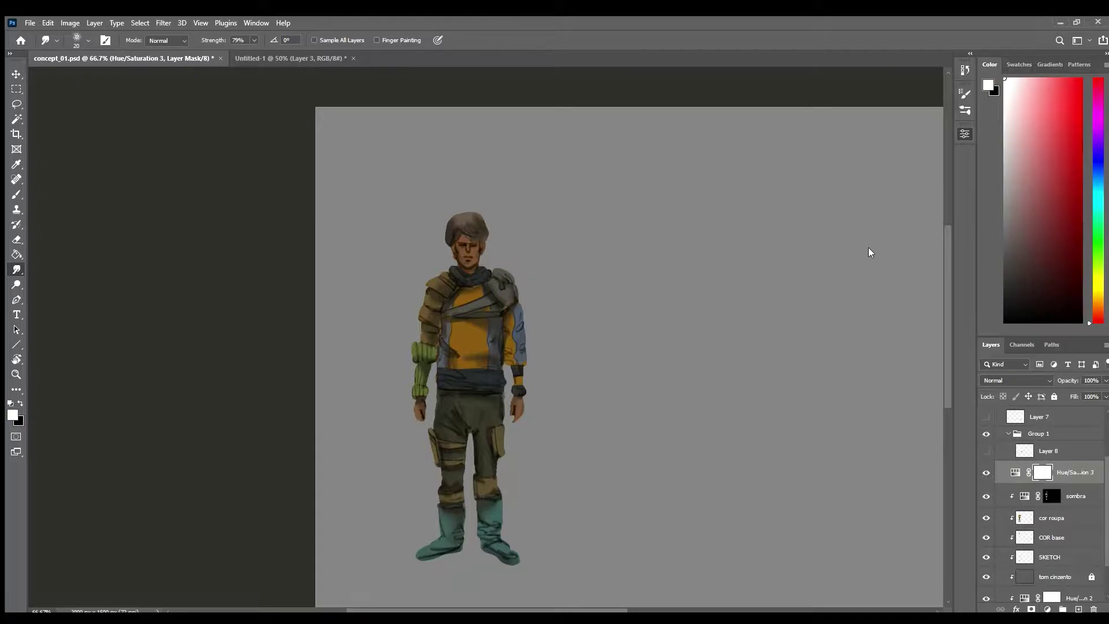
drag(868, 247, 911, 250)
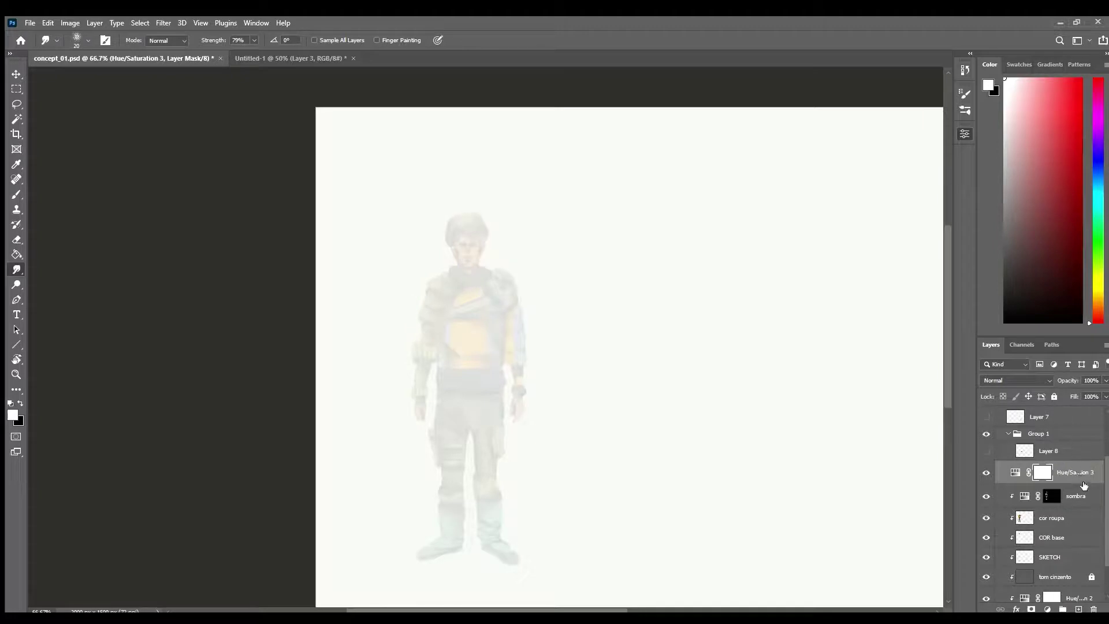
mouse_move(1023, 471)
mouse_down()
mouse_move(1019, 507)
mouse_move(1010, 467)
mouse_move(1028, 481)
mouse_up()
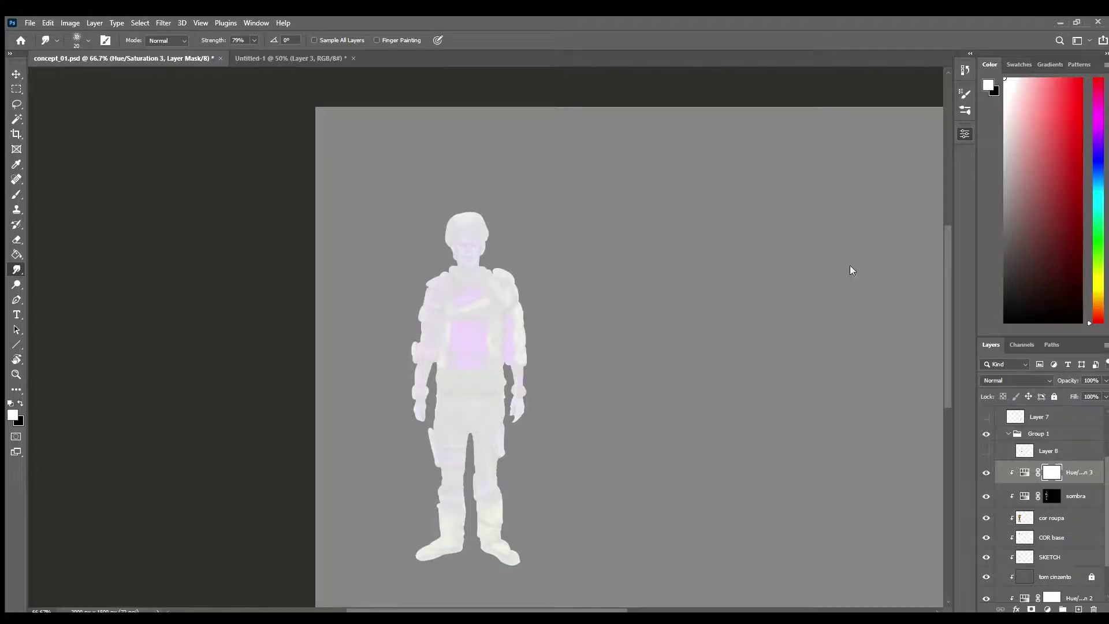
Try different blending modes on the new lightening adjustment and set it to Screen.
key(ctrl+i)
scroll(1039, 377, down, 8)
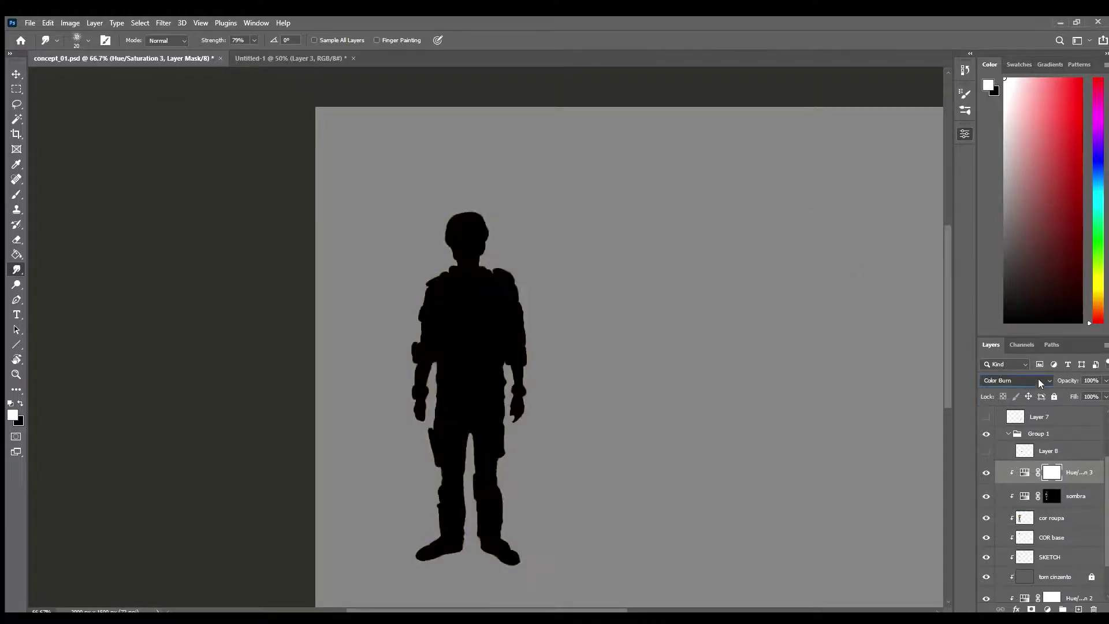
key(Up)
key(Up)
key(Up)
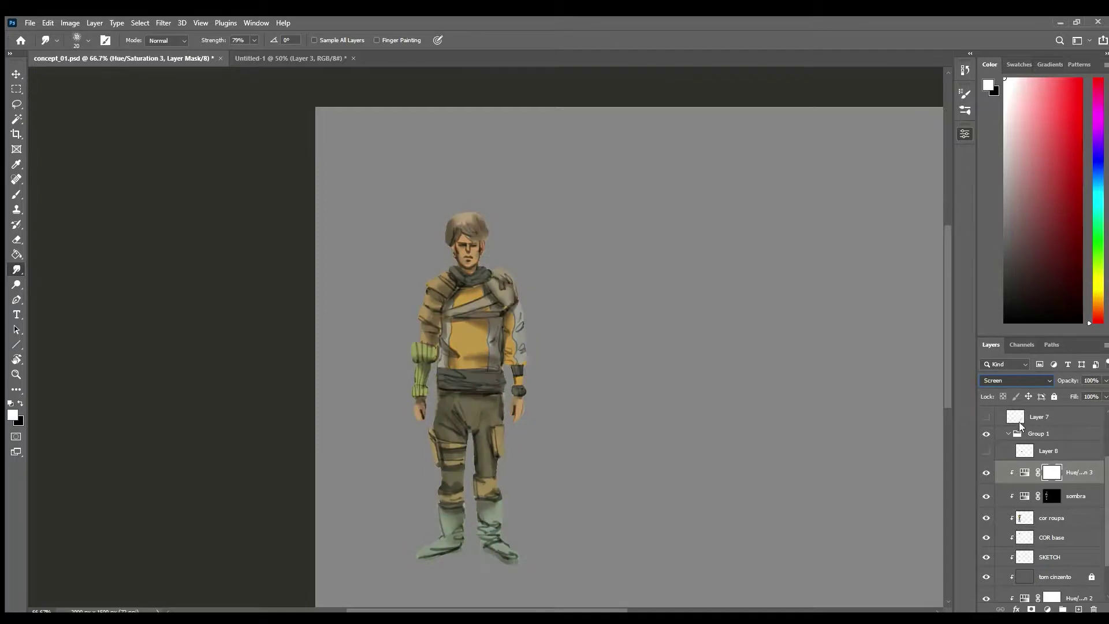
Try out blend modes on the Hue/Saturation 3 layer and settle on Linear Dodge (Add).
key(Down)
key(Down)
key(Down)
key(Down)
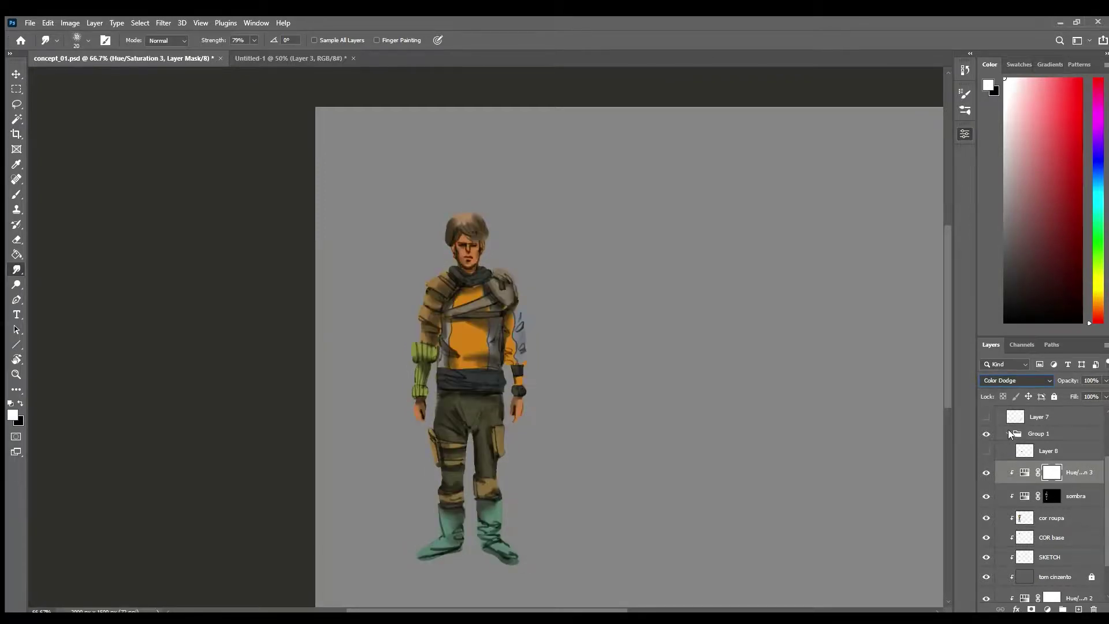
key(Up)
key(Up)
key(Up)
key(Up)
key(Down)
key(Down)
key(Down)
key(Down)
key(Down)
key(Down)
key(Up)
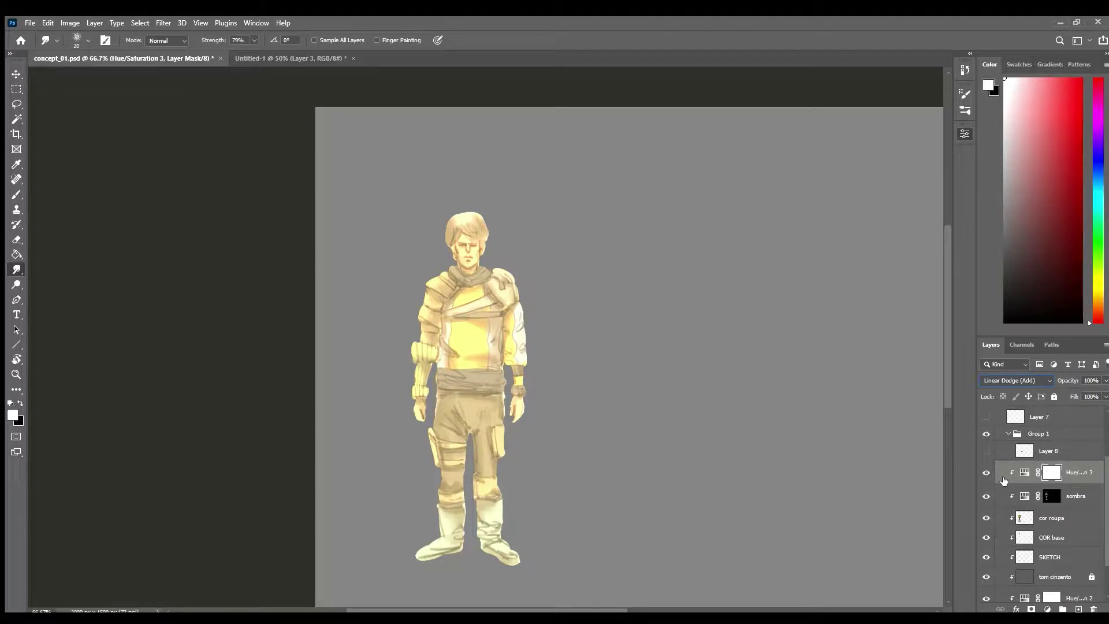
Invert the Hue/Saturation 3 layer's mask to black and rename the layer luz.
key(ctrl+i)
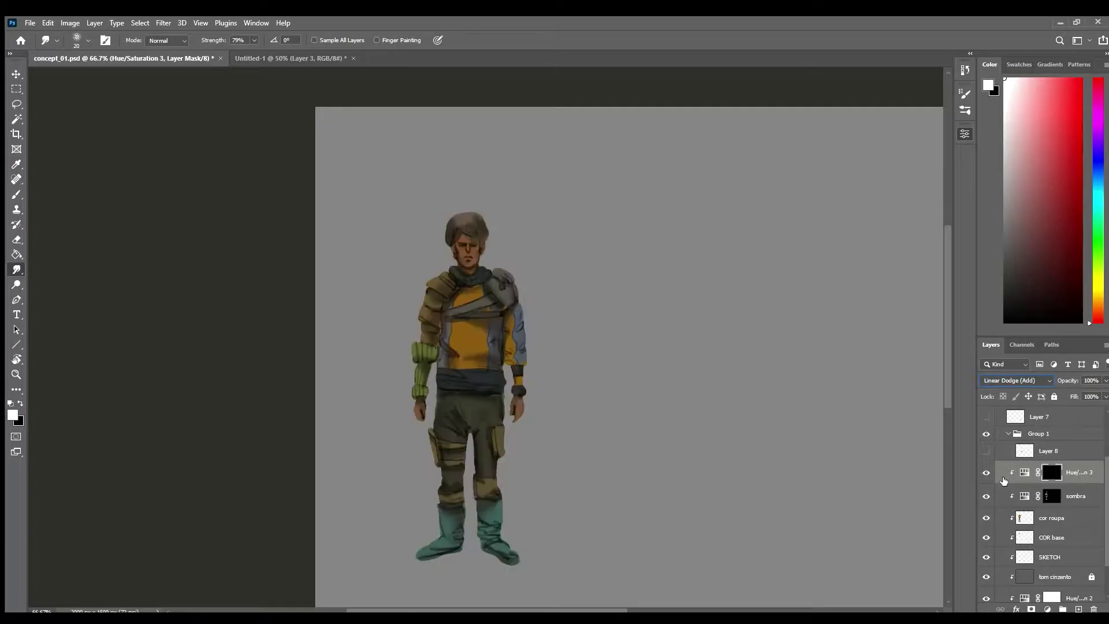
key(b)
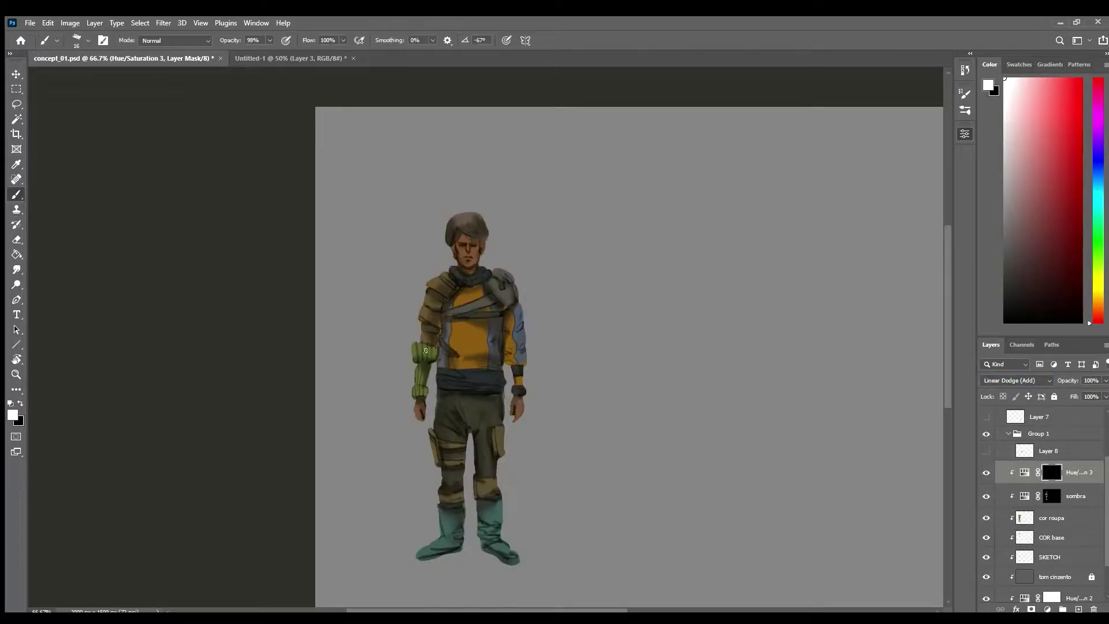
key(bracketright)
ctrl+click(449, 265)
double_click(1078, 472)
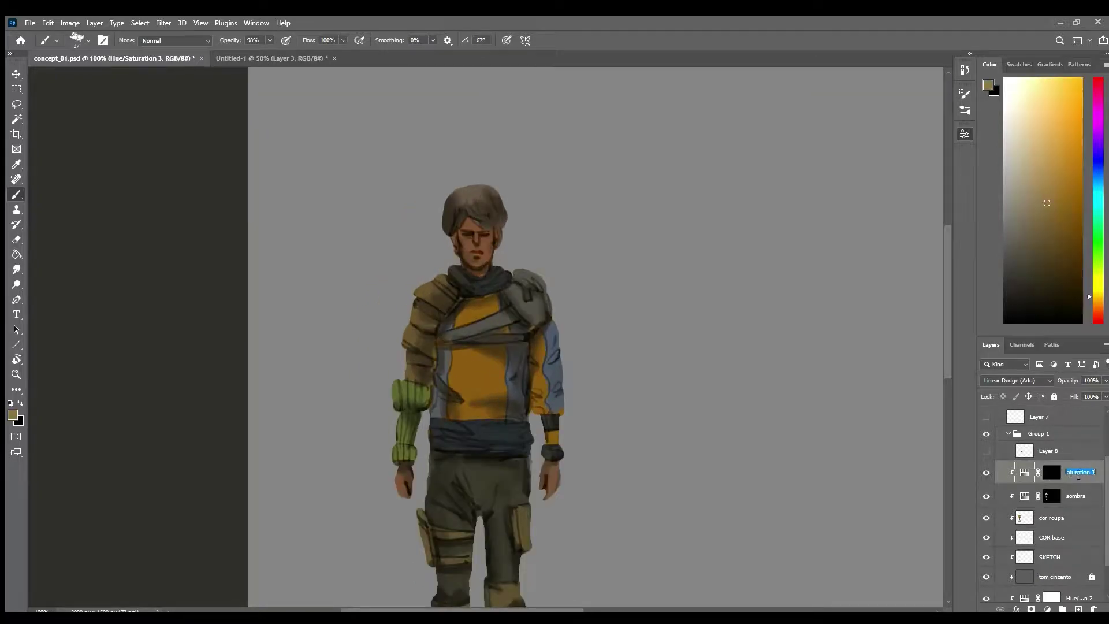
text(luz)
key(Return)
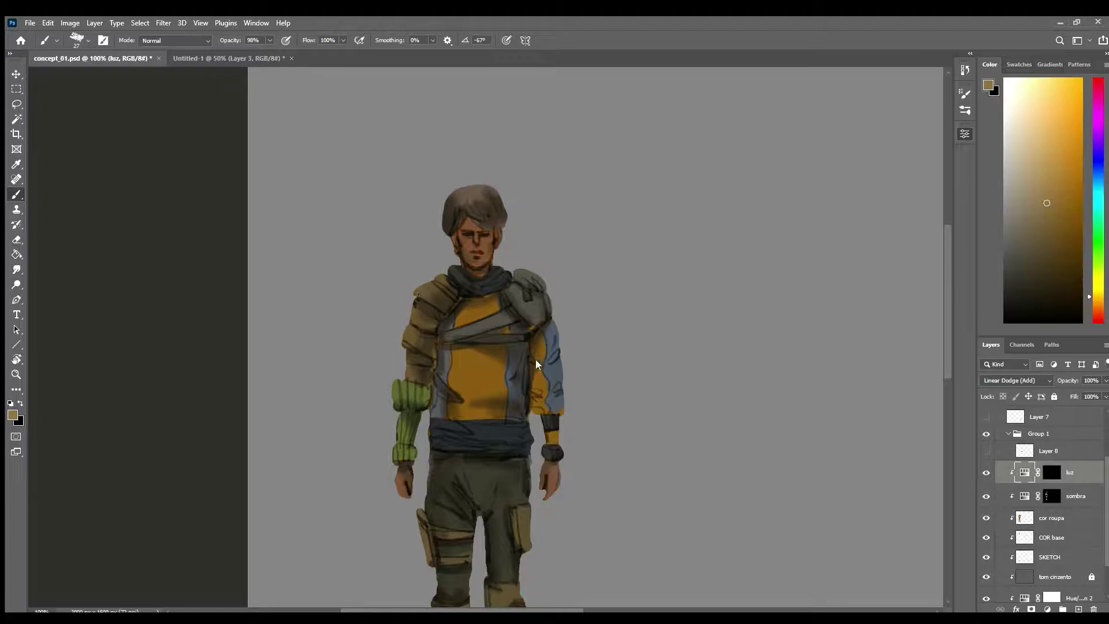
Paint a white highlight on the luz mask over the tan armor's top shoulder plate and smudge it smooth.
click(1048, 477)
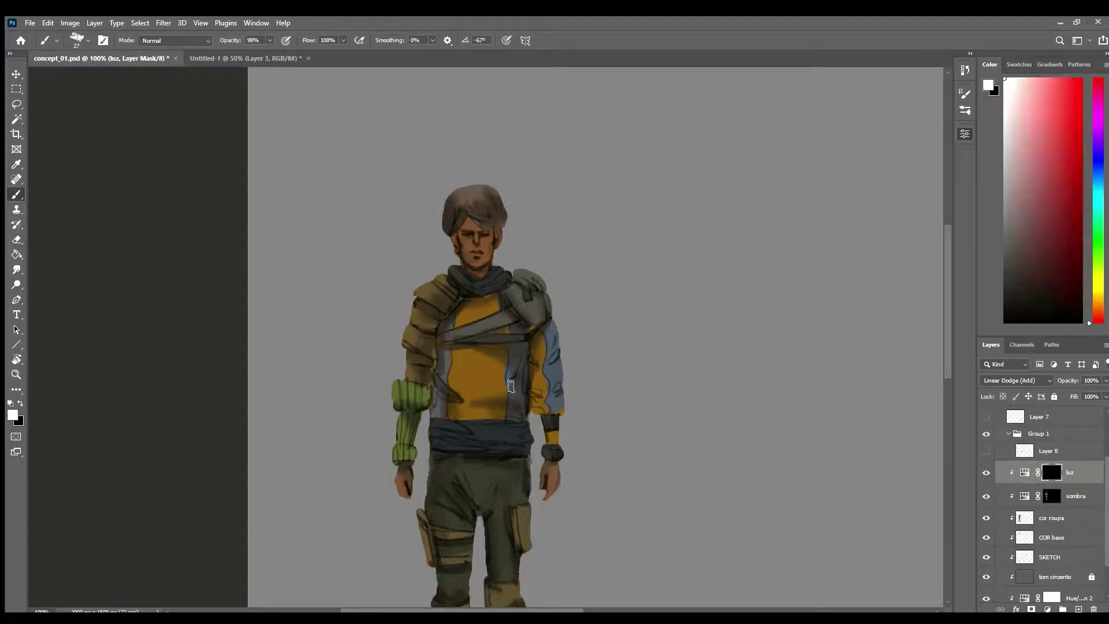
mouse_move(411, 293)
mouse_down()
mouse_move(453, 287)
mouse_move(436, 290)
mouse_up()
key(r)
key(bracketright)
key(bracketright)
key(bracketright)
key(bracketright)
key(bracketright)
key(bracketright)
key(bracketright)
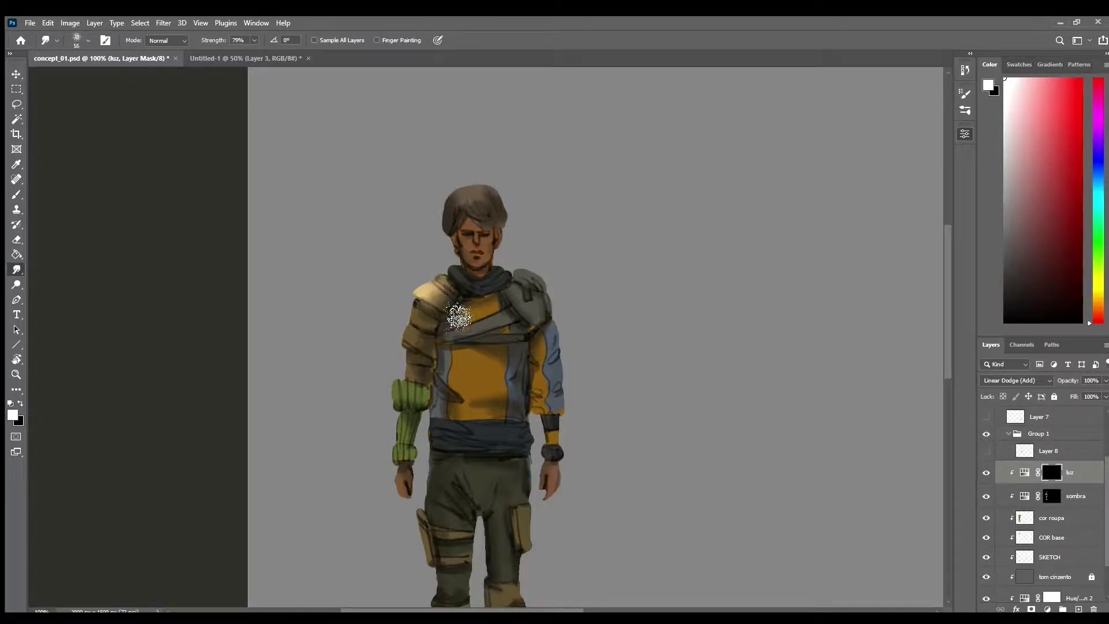
Paint and blend highlights on the lower plates of the tan arm armor, varying the brush size.
key(b)
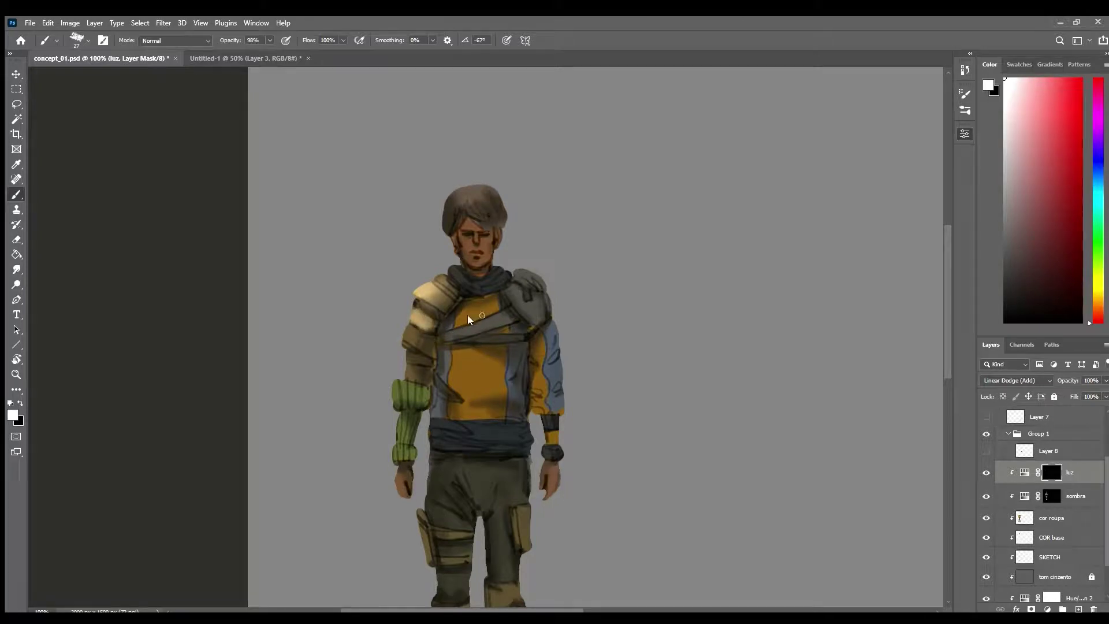
key(bracketleft)
key(bracketleft)
key(bracketleft)
key(r)
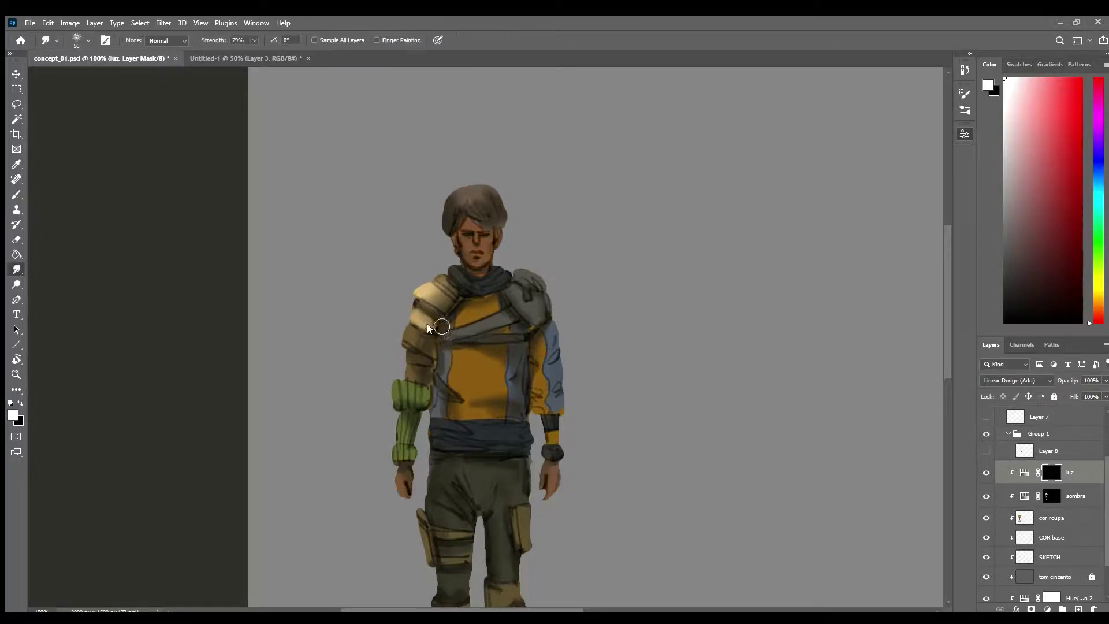
key(bracketleft)
key(bracketleft)
key(b)
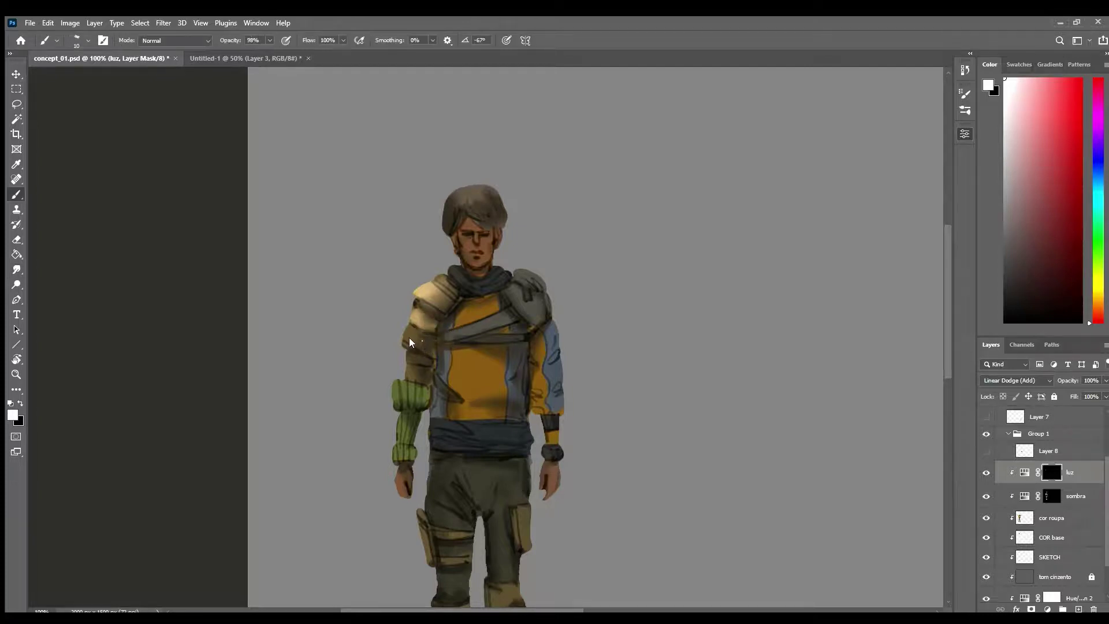
key(bracketright)
key(bracketright)
key(bracketright)
drag(404, 341, 405, 328)
Add first highlights to the hair, the face and the scarf, softening them with the Smudge tool.
drag(446, 206, 456, 204)
click(483, 231)
click(485, 230)
mouse_move(428, 260)
mouse_down()
mouse_move(419, 257)
mouse_move(425, 278)
mouse_move(476, 276)
mouse_move(436, 292)
mouse_up()
key(r)
mouse_move(485, 266)
mouse_down()
mouse_move(463, 279)
mouse_move(494, 274)
mouse_up()
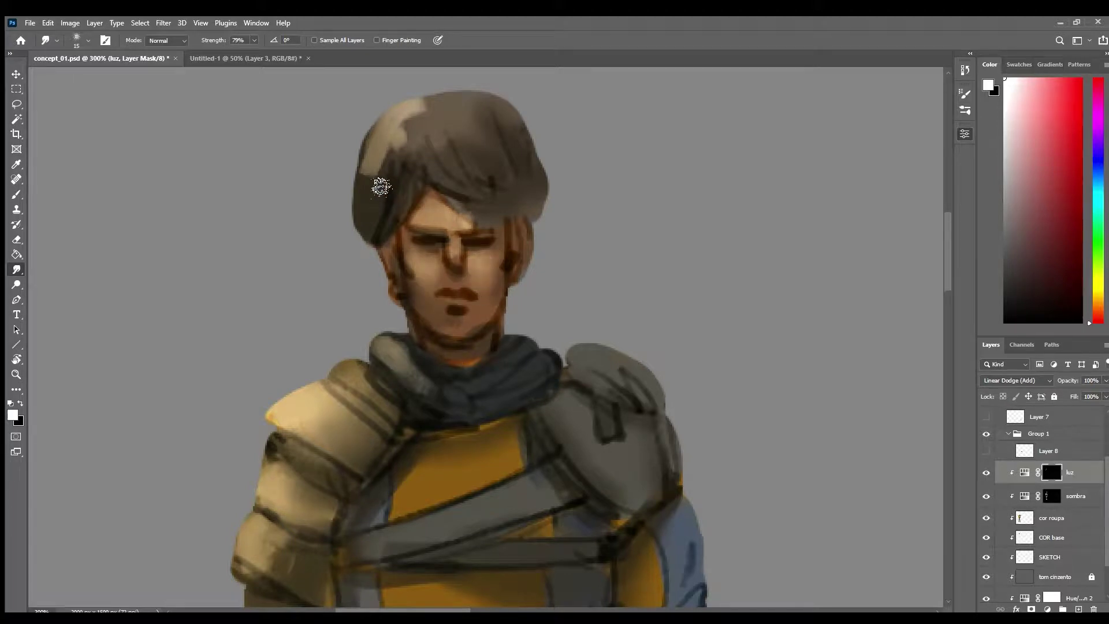
Smudge the existing hair highlight and paint further light patches across the hair.
drag(381, 186, 432, 92)
key(b)
mouse_move(408, 153)
mouse_down()
mouse_move(387, 149)
mouse_move(410, 157)
mouse_up()
mouse_move(485, 148)
mouse_down()
mouse_move(481, 141)
mouse_move(498, 137)
mouse_up()
drag(478, 104, 516, 127)
Paint highlights on both cheeks and along the scarf's folds.
drag(420, 276, 417, 268)
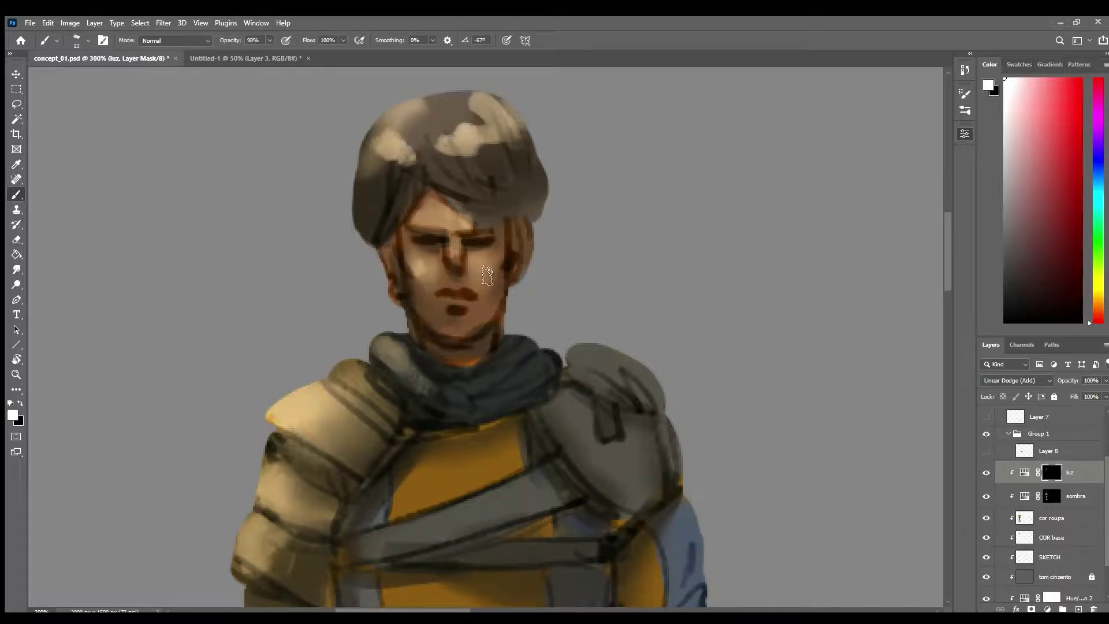
drag(487, 273, 483, 267)
drag(485, 379, 528, 346)
drag(521, 388, 547, 364)
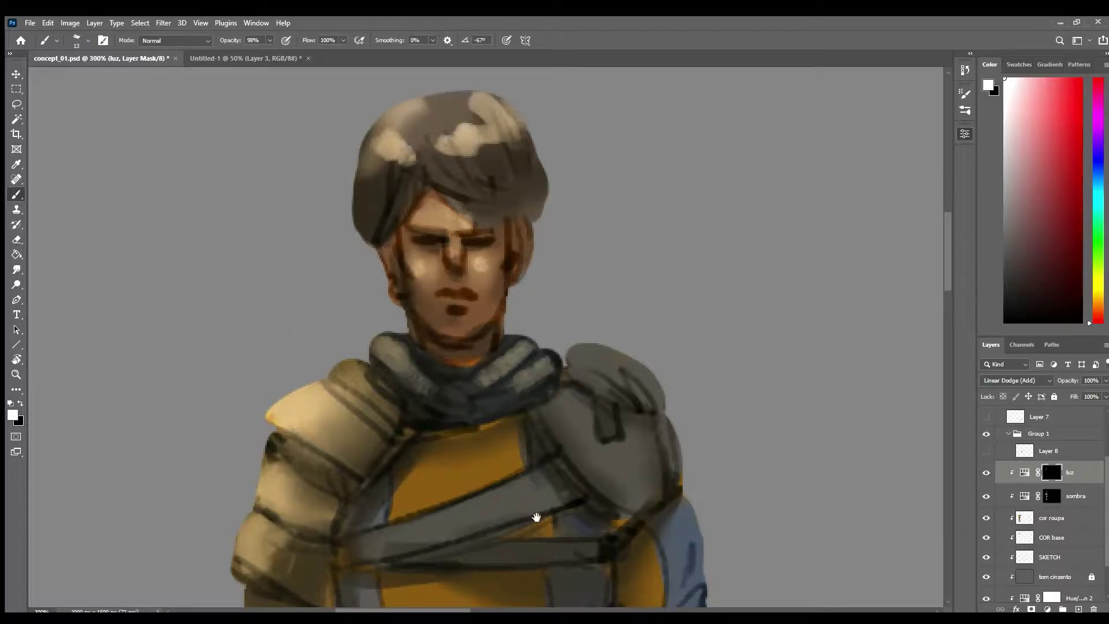
drag(534, 516, 535, 399)
click(375, 425)
drag(395, 423, 553, 353)
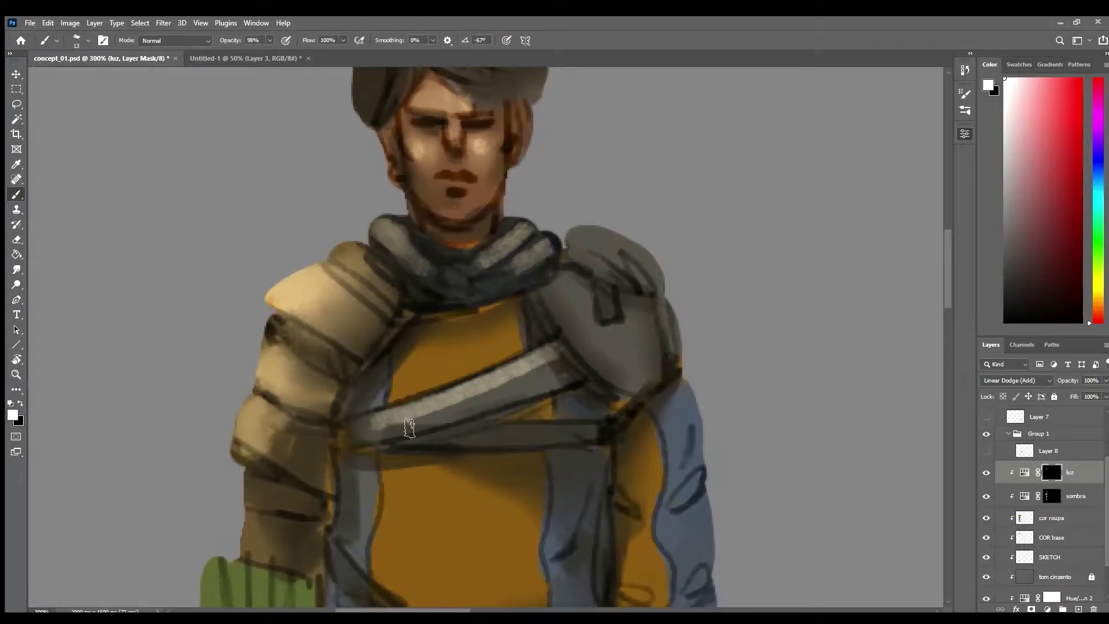
key(ctrl+z)
Paint a thin highlight along the upper edge of the diagonal chest strap with a smaller brush.
key(bracketleft)
key(bracketleft)
key(bracketleft)
key(bracketleft)
key(bracketleft)
drag(372, 414, 529, 350)
drag(428, 397, 552, 345)
drag(576, 408, 508, 404)
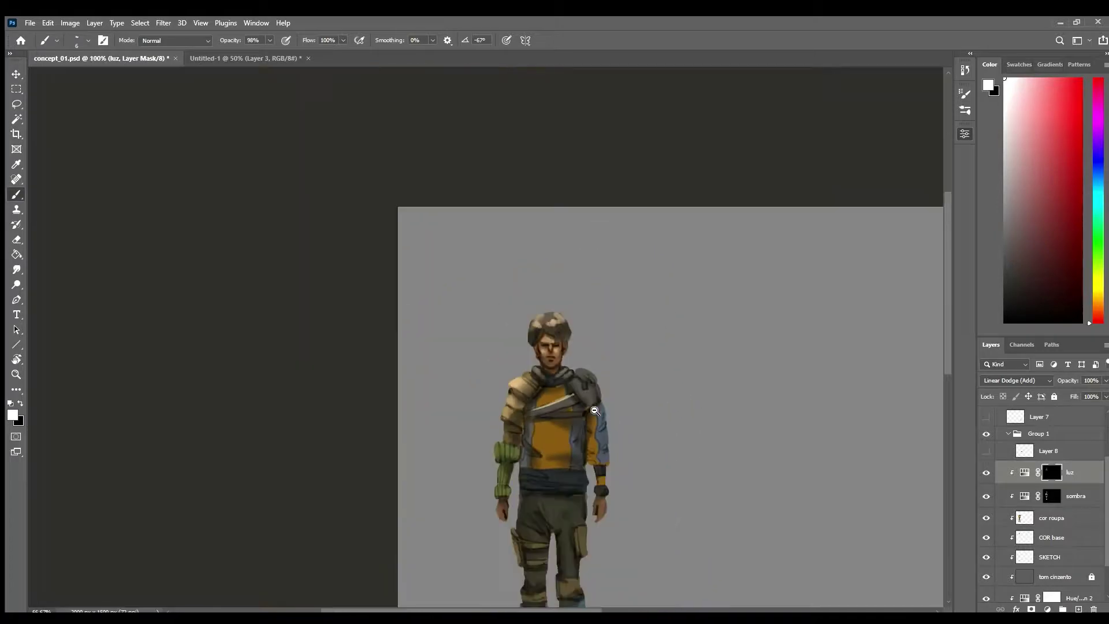
Paint highlights on the gray shoulder pad with a larger brush and smudge them smooth.
scroll(564, 358, up, 5)
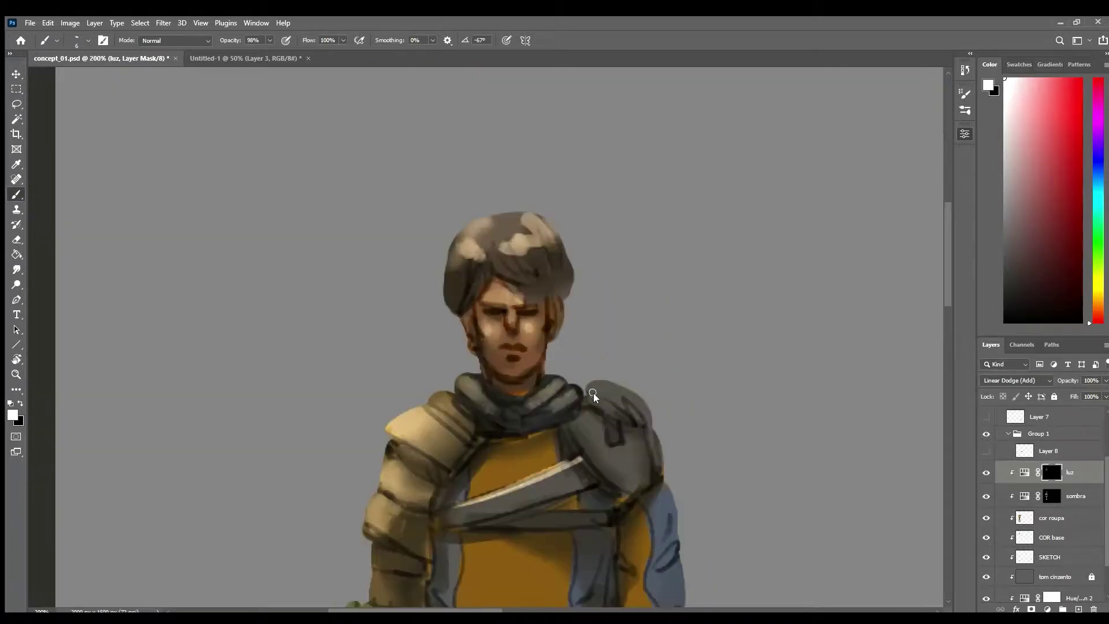
key(bracketright)
key(bracketright)
key(bracketright)
key(bracketright)
mouse_move(590, 386)
mouse_down()
mouse_move(646, 412)
mouse_move(607, 454)
mouse_move(633, 454)
mouse_move(485, 343)
mouse_move(526, 362)
mouse_up()
key(r)
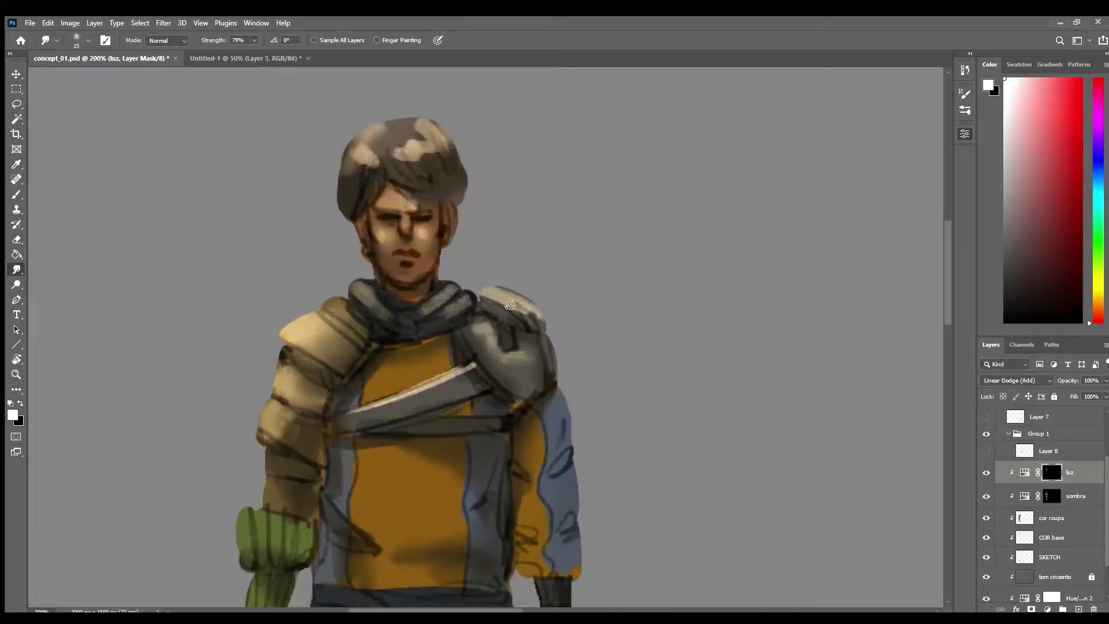
drag(510, 305, 534, 305)
Paint highlights on the green forearm guard's upper rim and wrist cuff, and on the hand below it.
ctrl+alt+click(535, 433)
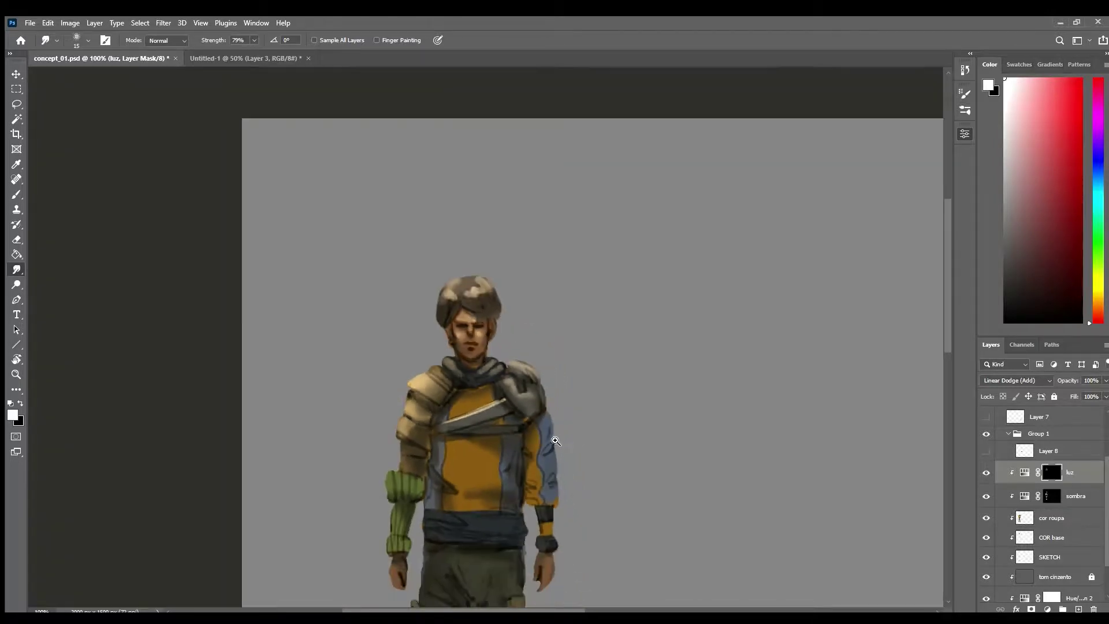
ctrl+click(408, 479)
key(b)
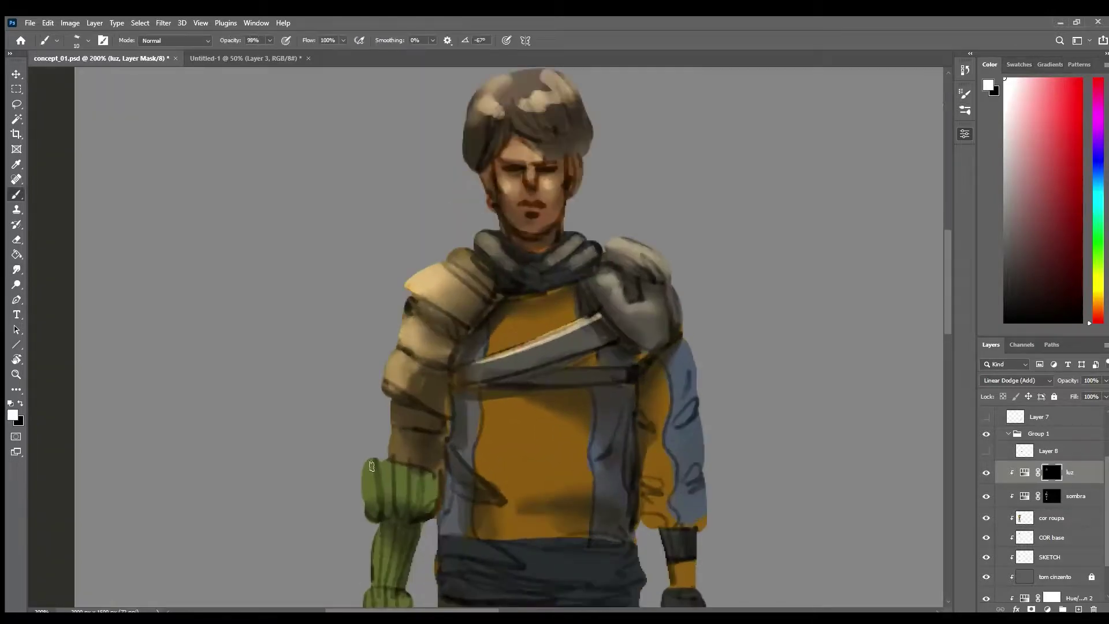
drag(371, 466, 439, 479)
scroll(445, 520, down, 3)
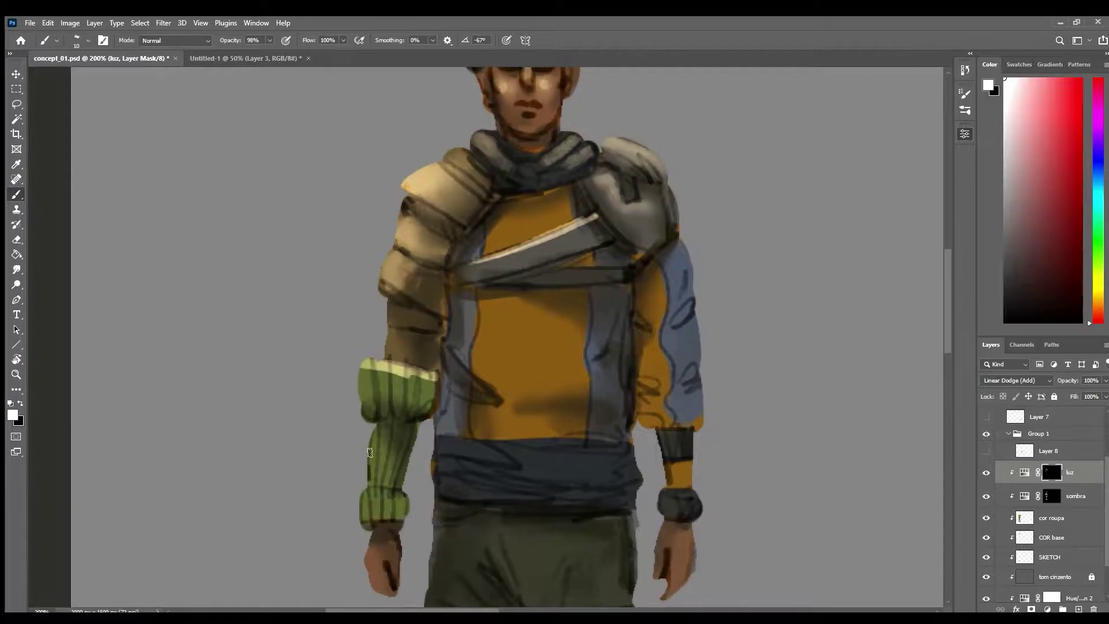
drag(369, 497, 400, 497)
mouse_move(371, 545)
mouse_down()
mouse_move(371, 561)
mouse_move(377, 550)
mouse_up()
Paint highlights on the other hand, its dark wrist cuff and the folds of the blue sleeve.
alt+click(488, 525)
alt+click(517, 516)
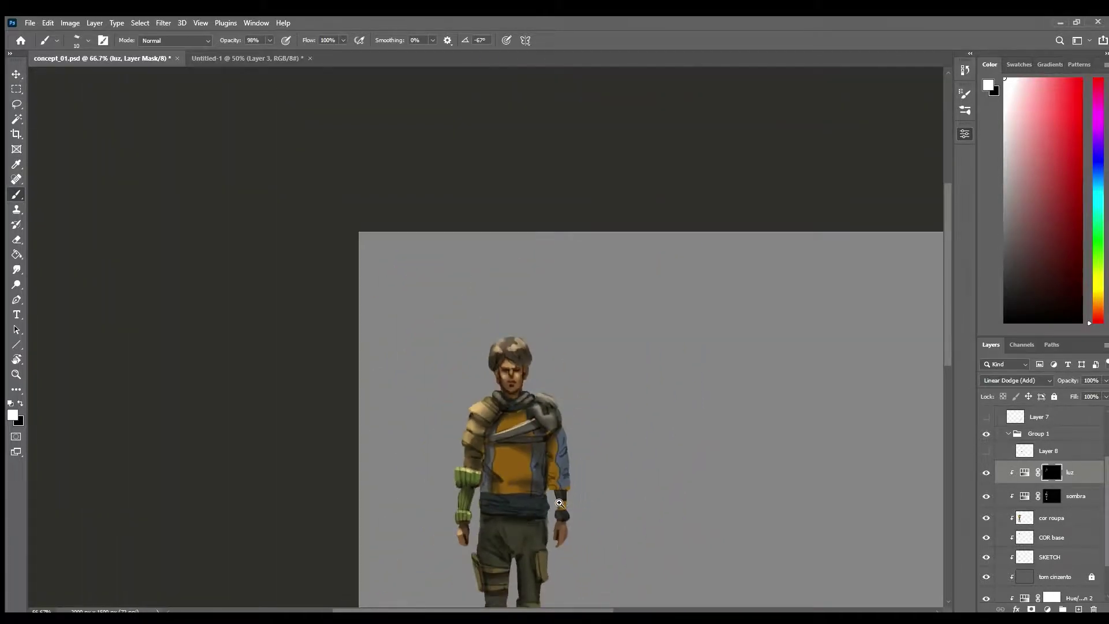
ctrl+click(556, 512)
ctrl+click(592, 525)
drag(596, 514, 568, 393)
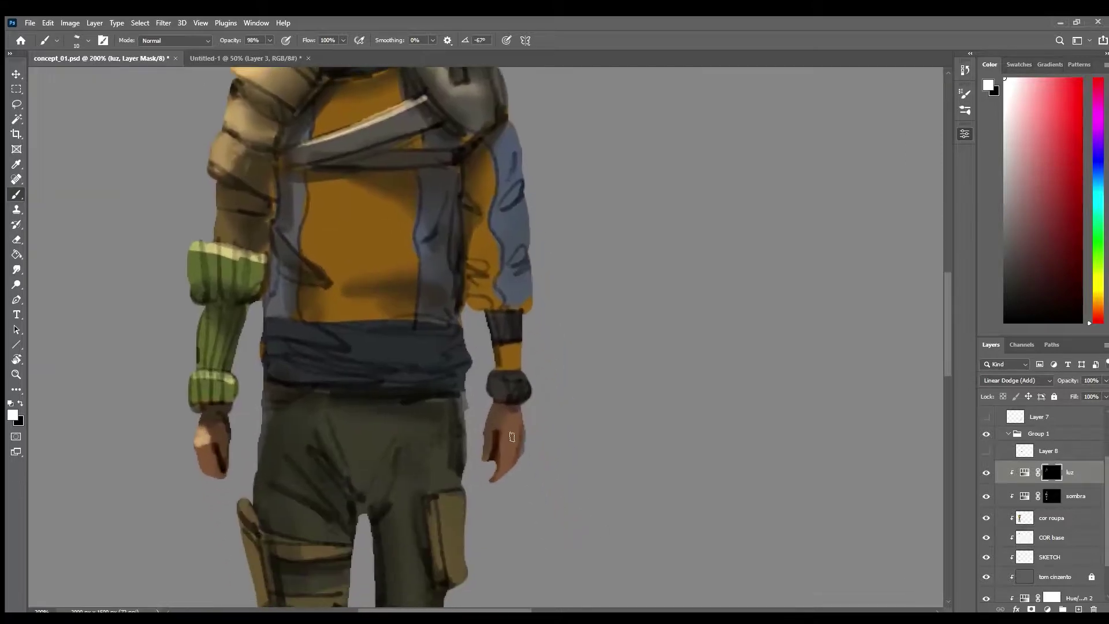
mouse_move(509, 415)
mouse_down()
mouse_move(507, 447)
mouse_move(514, 436)
mouse_up()
drag(492, 377, 520, 381)
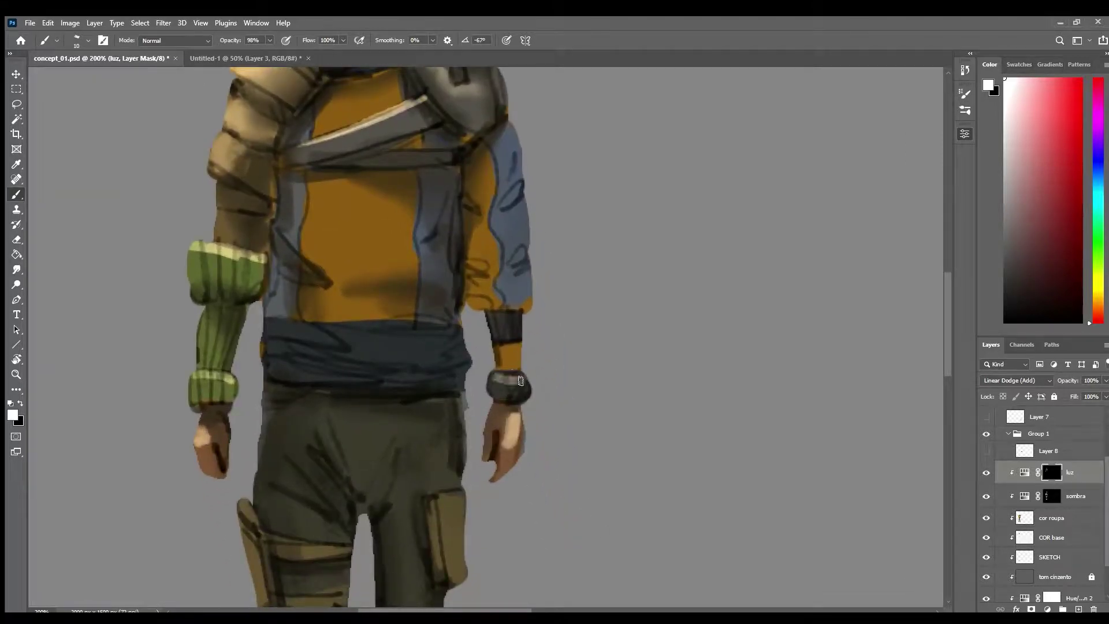
drag(501, 207, 523, 196)
drag(514, 270, 523, 263)
Paint shadows on the sombra mask over the folds of the blue and yellow sleeve.
click(1051, 495)
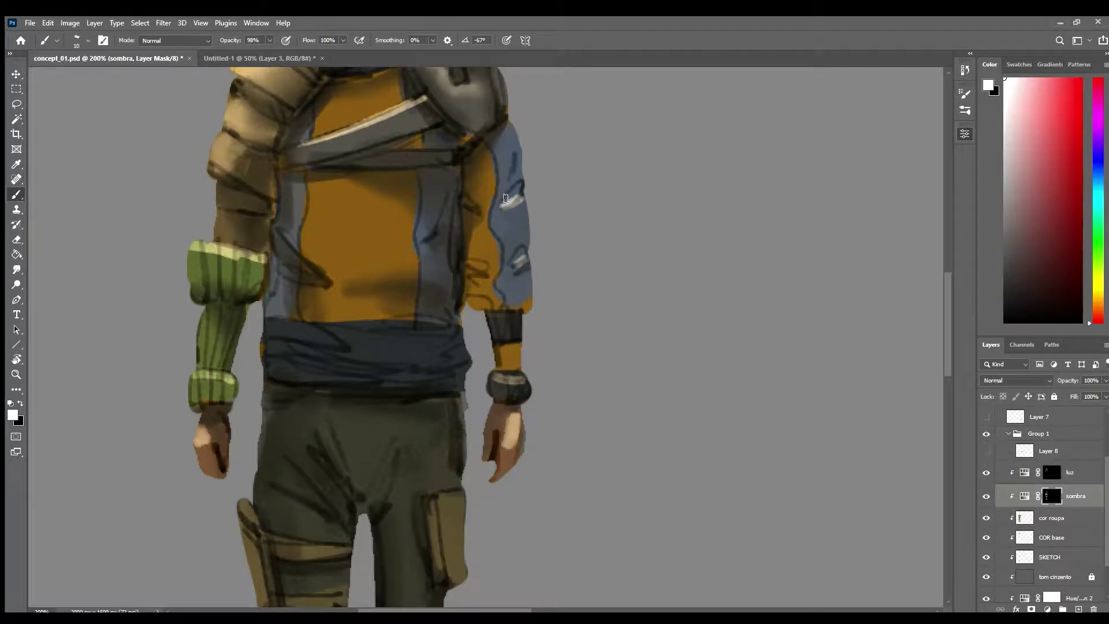
mouse_move(505, 197)
mouse_down()
mouse_move(520, 183)
mouse_move(499, 209)
mouse_up()
mouse_move(510, 260)
mouse_down()
mouse_move(521, 252)
mouse_move(485, 269)
mouse_up()
drag(466, 194, 479, 206)
drag(512, 240, 521, 205)
mouse_move(509, 284)
mouse_down()
mouse_move(505, 305)
mouse_move(477, 299)
mouse_up()
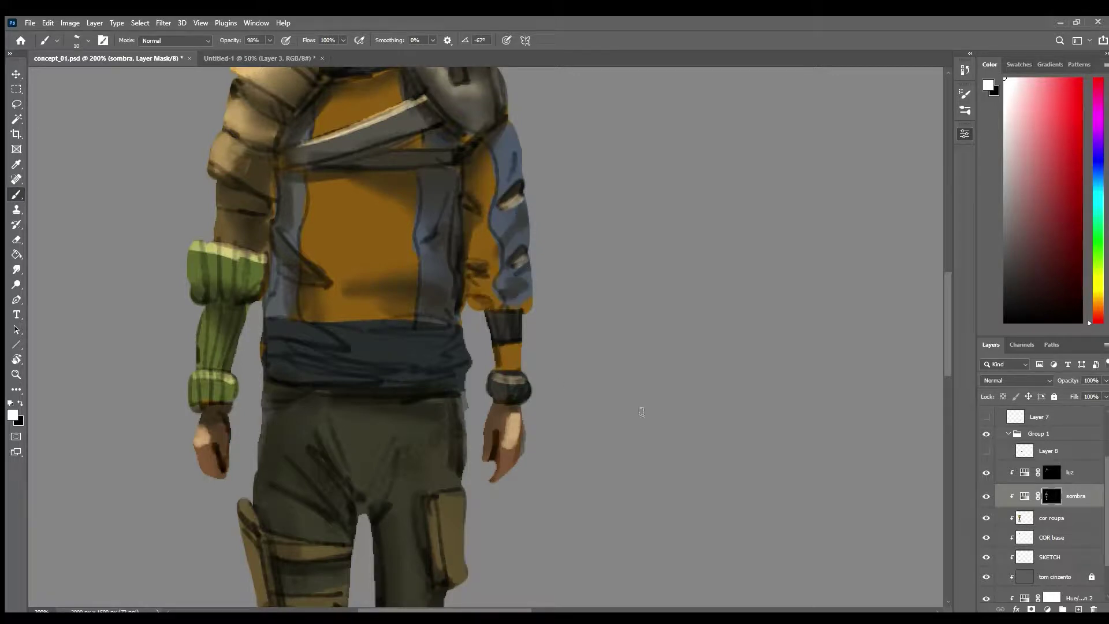
Paint additional highlights on the luz mask between the blue sleeve's folds and near its shoulder.
click(1052, 473)
mouse_move(521, 200)
mouse_down()
mouse_move(517, 277)
mouse_move(504, 227)
mouse_up()
mouse_move(511, 130)
mouse_down()
mouse_move(494, 148)
mouse_move(509, 135)
mouse_move(503, 215)
mouse_move(513, 182)
mouse_up()
Paint a broad highlight across the yellow shirt's chest and blend it with the Smudge tool.
alt+right_click(364, 247)
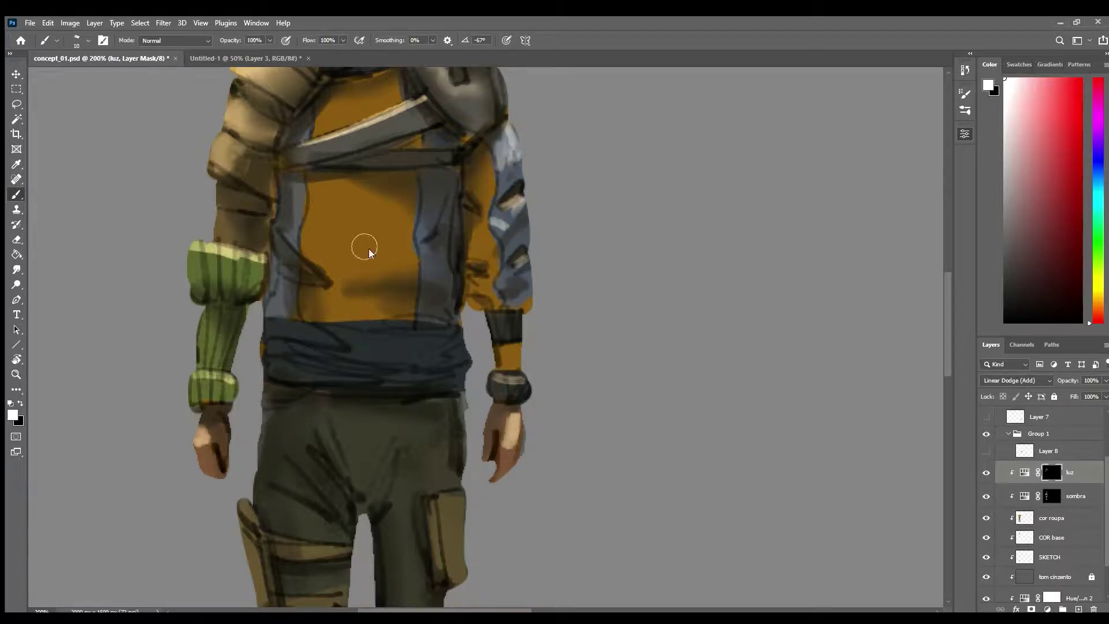
mouse_move(312, 238)
mouse_down()
mouse_move(391, 264)
mouse_move(339, 238)
mouse_move(421, 252)
mouse_move(374, 249)
mouse_move(388, 241)
mouse_move(351, 293)
mouse_move(403, 282)
mouse_up()
key(r)
alt+right_click(334, 236)
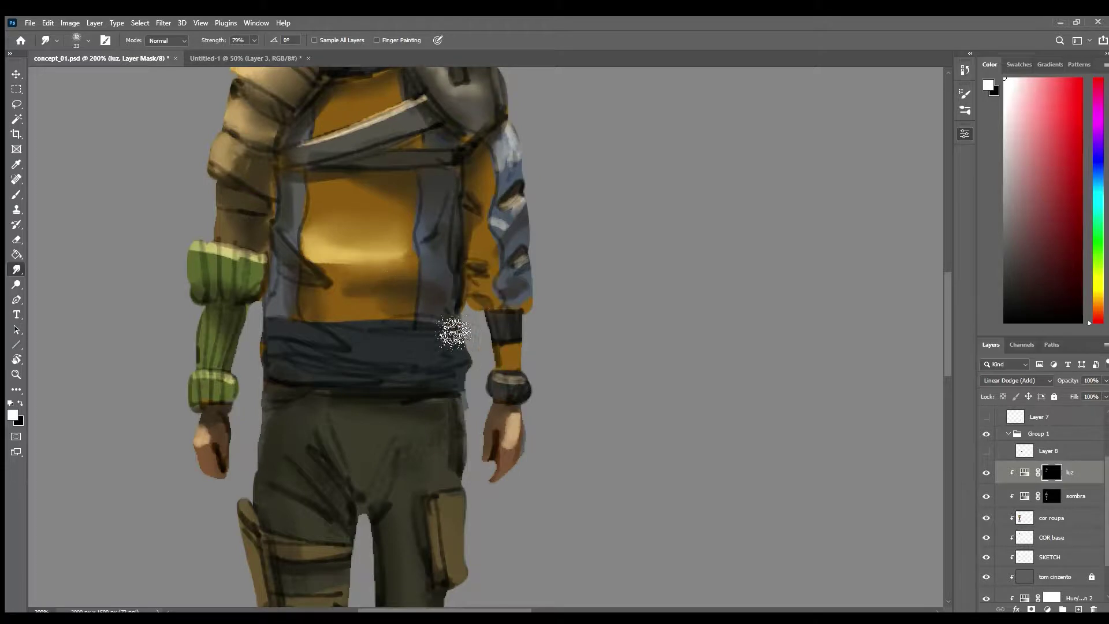
drag(451, 325, 436, 302)
Paint highlights along the waist sash's upper edge, then try a chest stroke and undo it.
key(b)
alt+right_click(375, 311)
drag(327, 328, 445, 335)
drag(377, 328, 417, 332)
drag(455, 300, 463, 394)
drag(387, 250, 443, 249)
key(ctrl+z)
Paint a shadow on the sombra mask along the chest straps.
click(1056, 494)
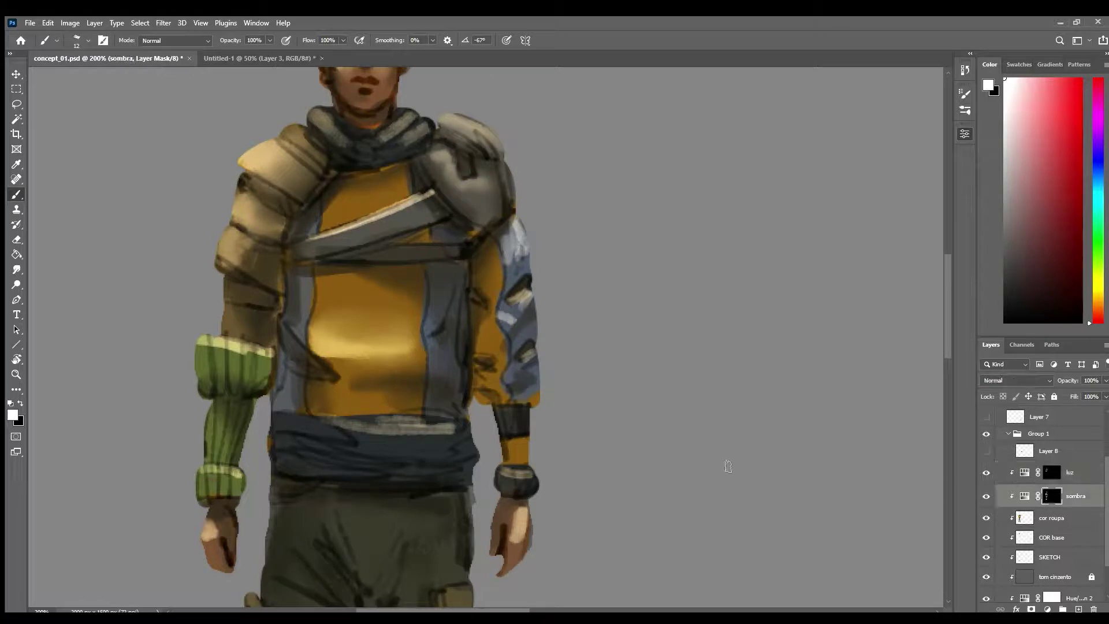
key(x)
key(x)
mouse_move(391, 257)
mouse_down()
mouse_move(365, 262)
mouse_move(408, 248)
mouse_move(365, 252)
mouse_move(462, 220)
mouse_up()
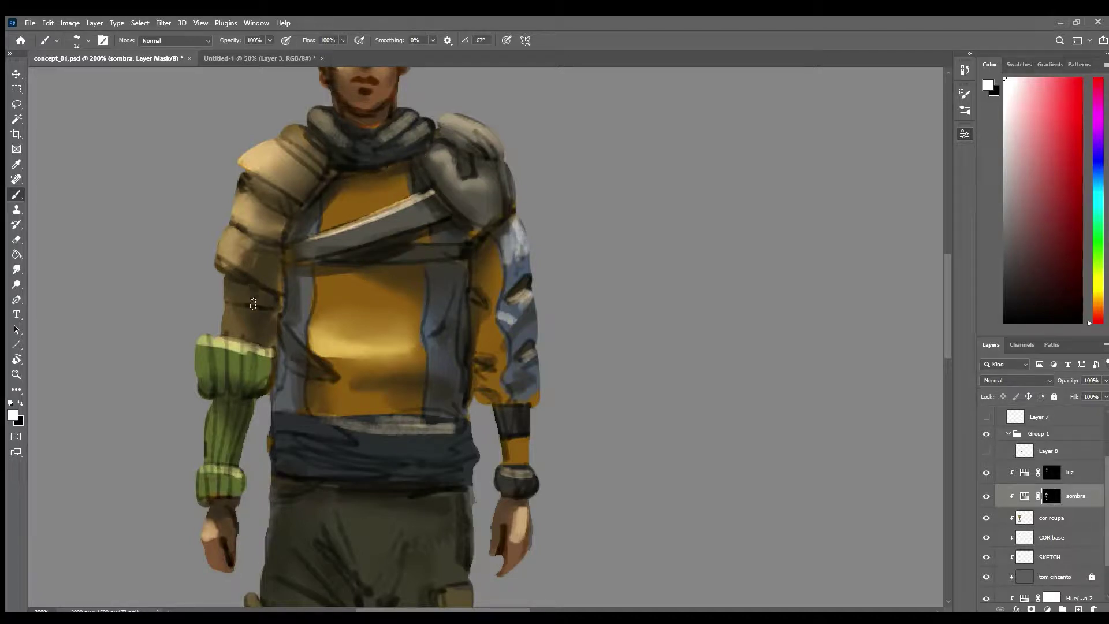
Paint shadows on the sombra mask over the lower arm armor, the green forearm guard and the shoulder plates.
mouse_move(227, 280)
mouse_down()
mouse_move(276, 305)
mouse_move(272, 339)
mouse_up()
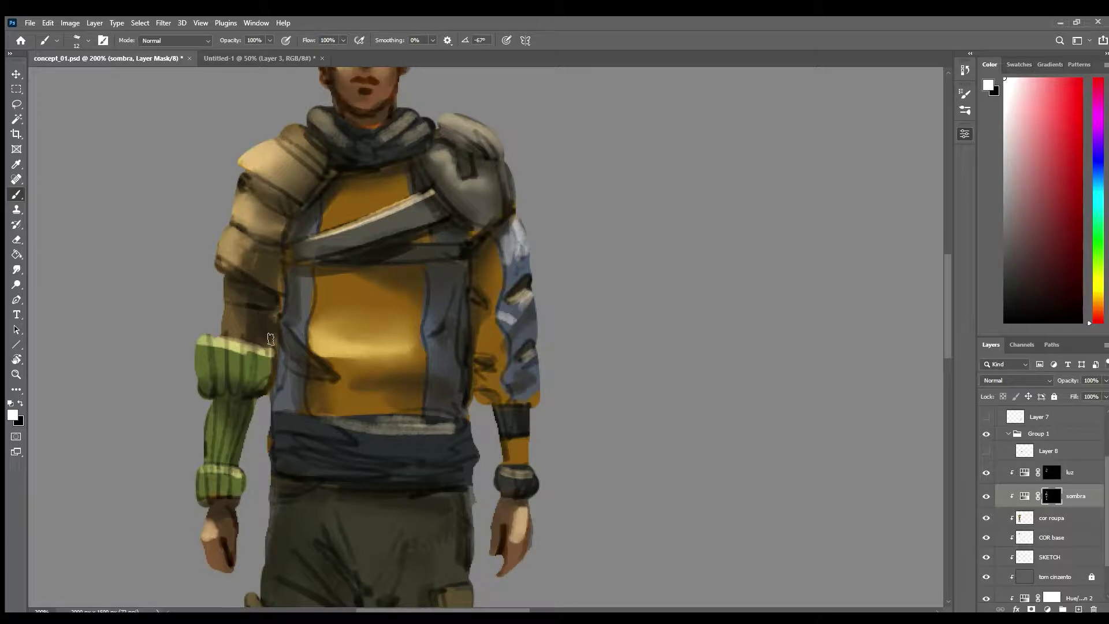
mouse_move(214, 394)
mouse_down()
mouse_move(236, 398)
mouse_move(221, 358)
mouse_move(228, 407)
mouse_up()
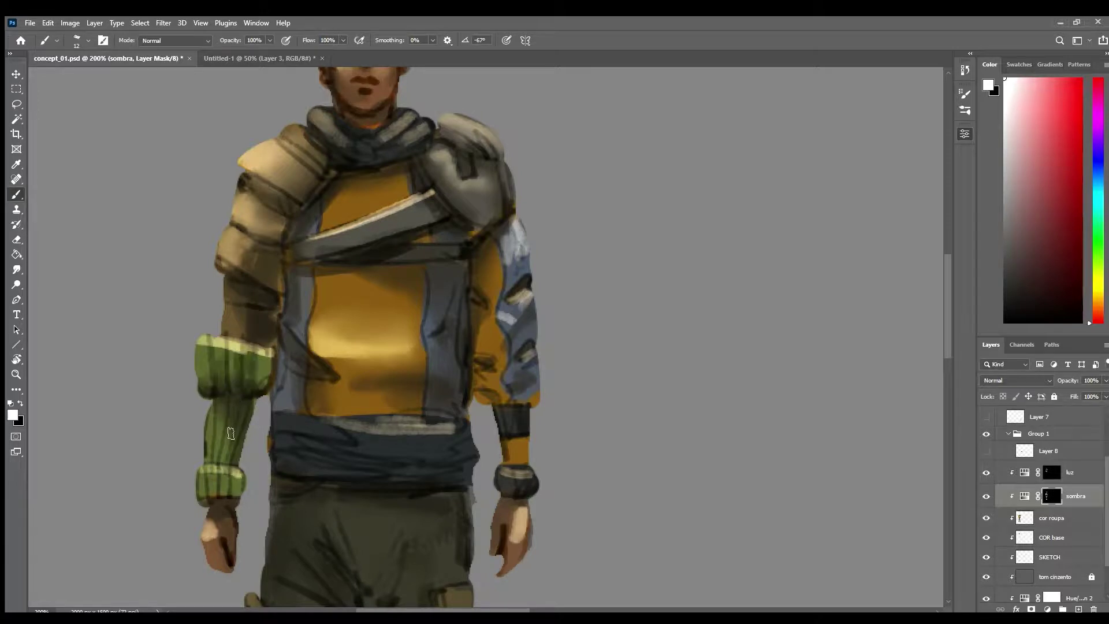
drag(218, 497, 227, 507)
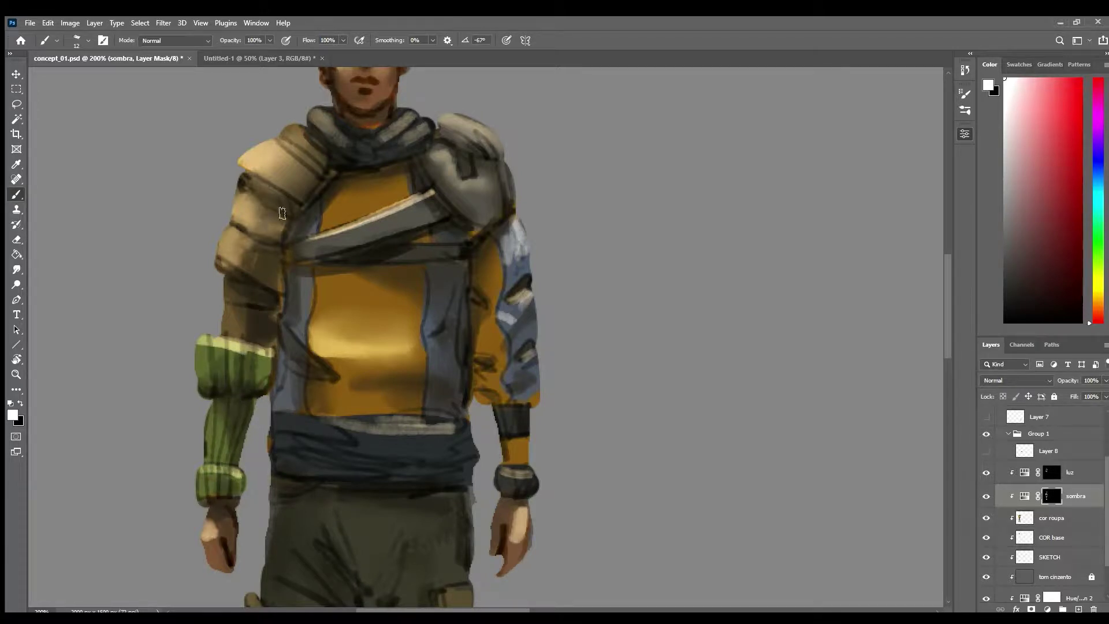
drag(276, 181, 297, 170)
ctrl+alt+click(432, 266)
ctrl+alt+click(433, 266)
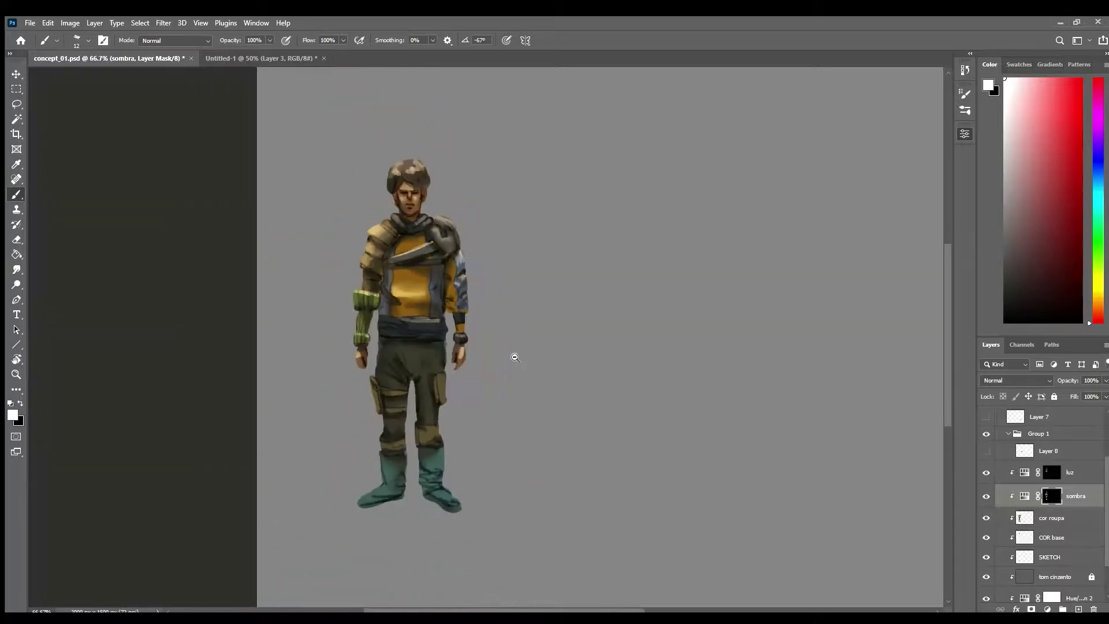
ctrl+click(429, 197)
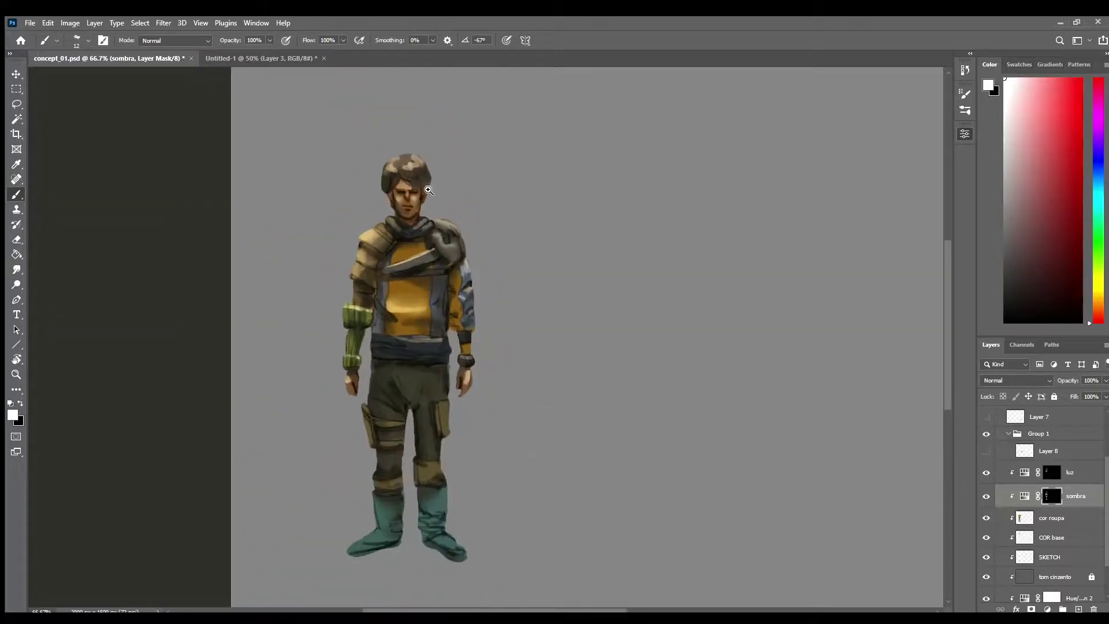
Paint highlights on the cheeks, mouth area and chin of the face on the luz mask.
ctrl+click(429, 197)
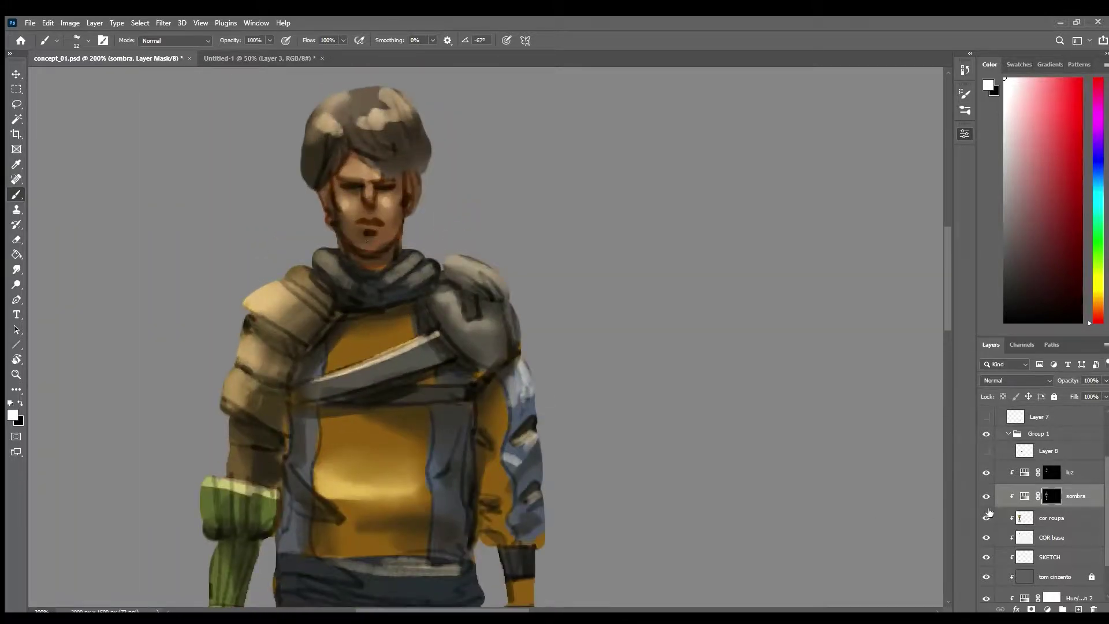
click(1050, 473)
key(x)
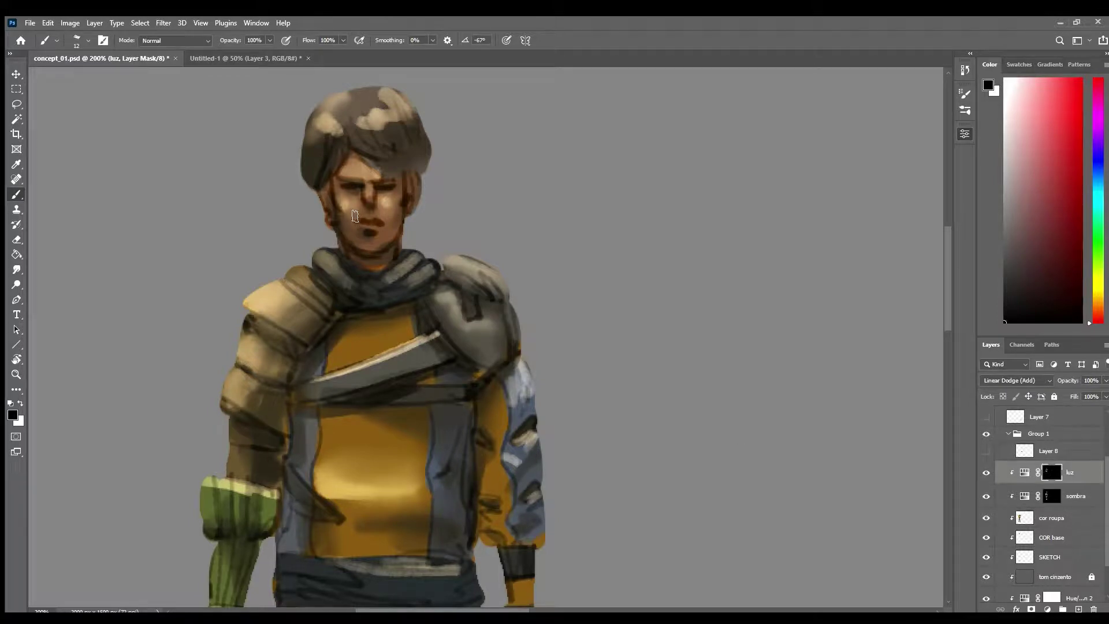
key(x)
drag(346, 210, 353, 212)
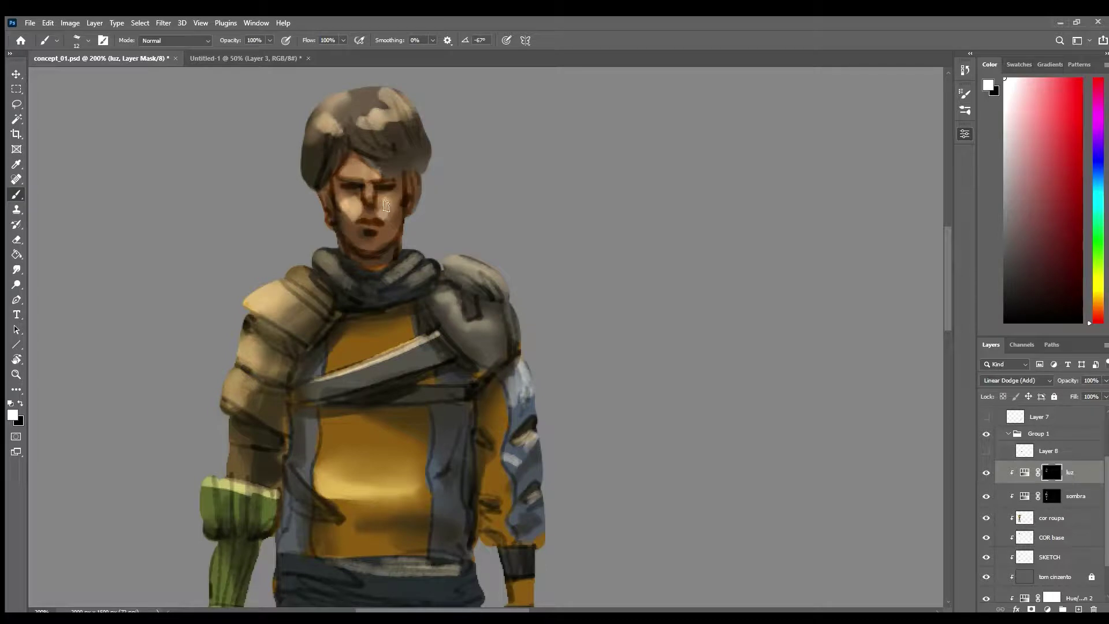
mouse_move(386, 207)
mouse_down()
mouse_move(352, 234)
mouse_move(385, 230)
mouse_move(350, 217)
mouse_move(391, 231)
mouse_move(381, 256)
mouse_up()
key(bracketleft)
key(bracketleft)
Erase a small patch of highlight around the jaw on the luz mask.
key(r)
ctrl+alt+click(447, 245)
ctrl+alt+click(447, 245)
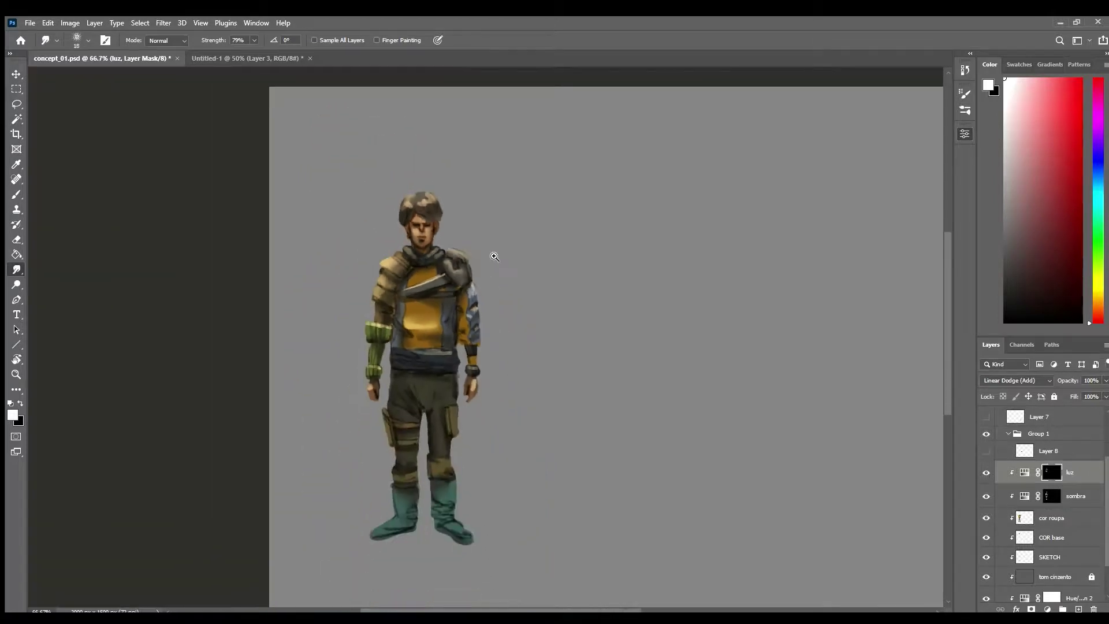
scroll(428, 213, up, 1)
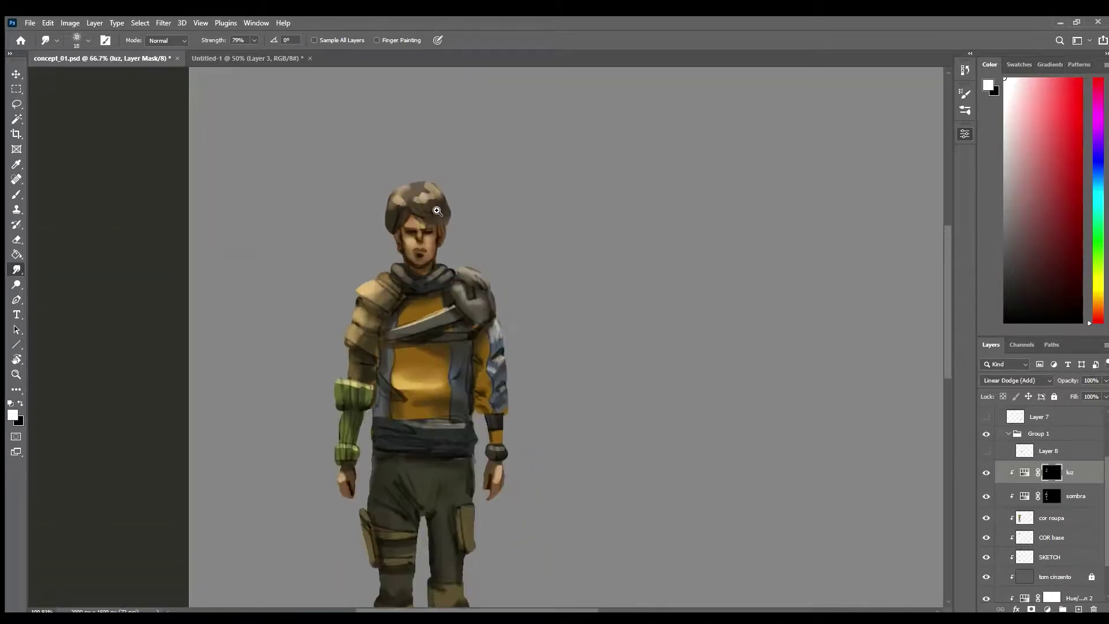
key(e)
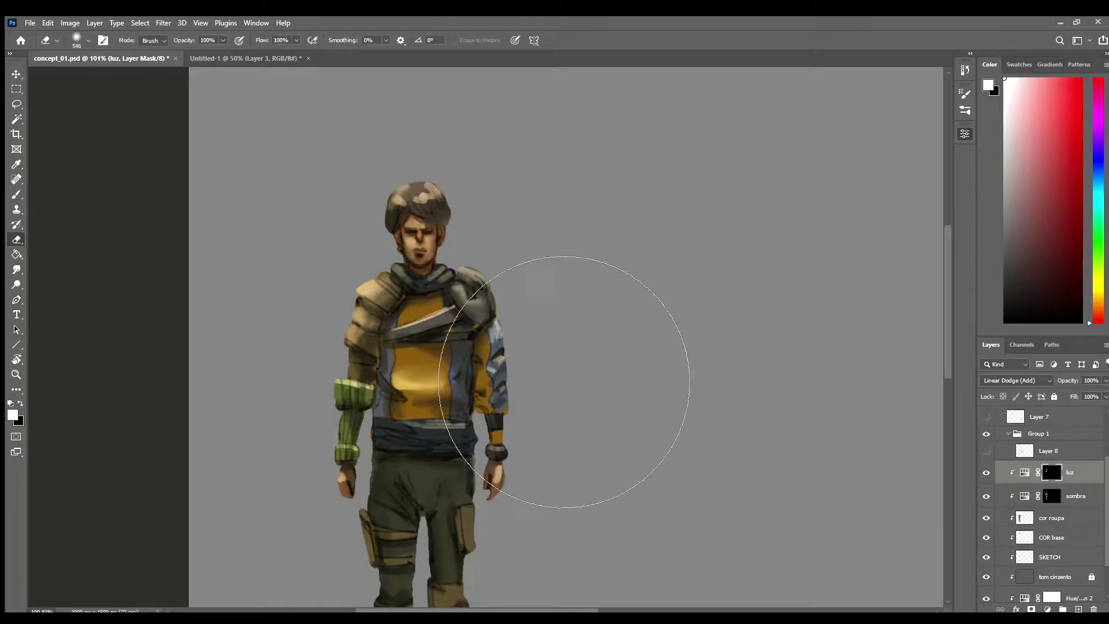
mouse_move(433, 250)
mouse_down()
mouse_move(270, 297)
mouse_move(432, 250)
mouse_up()
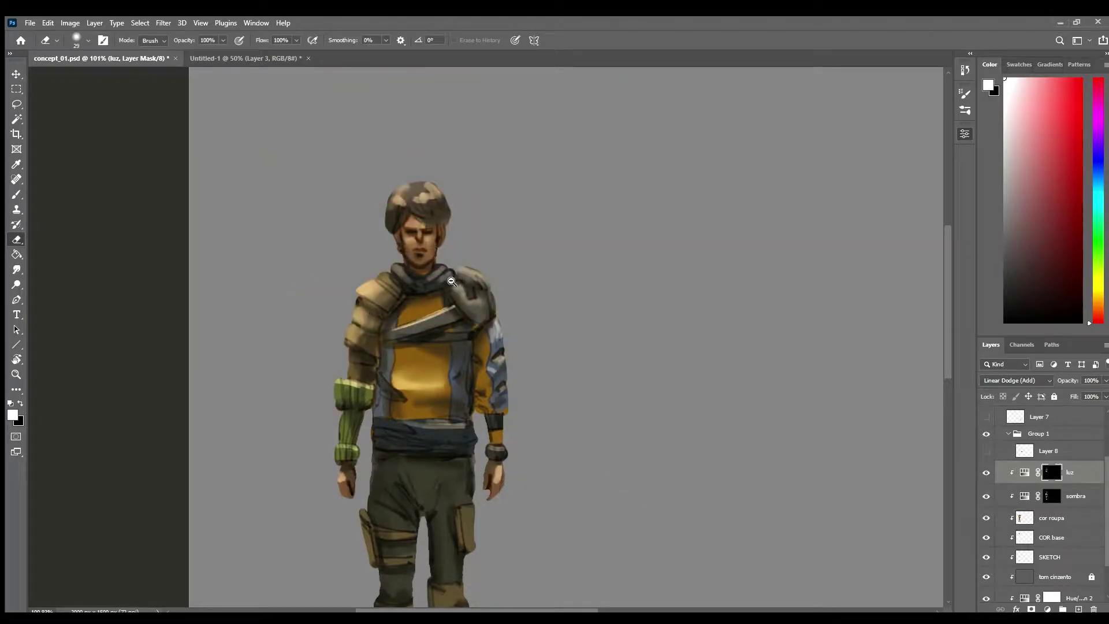
ctrl+alt+click(448, 282)
ctrl+alt+click(448, 282)
scroll(493, 302, up, 3)
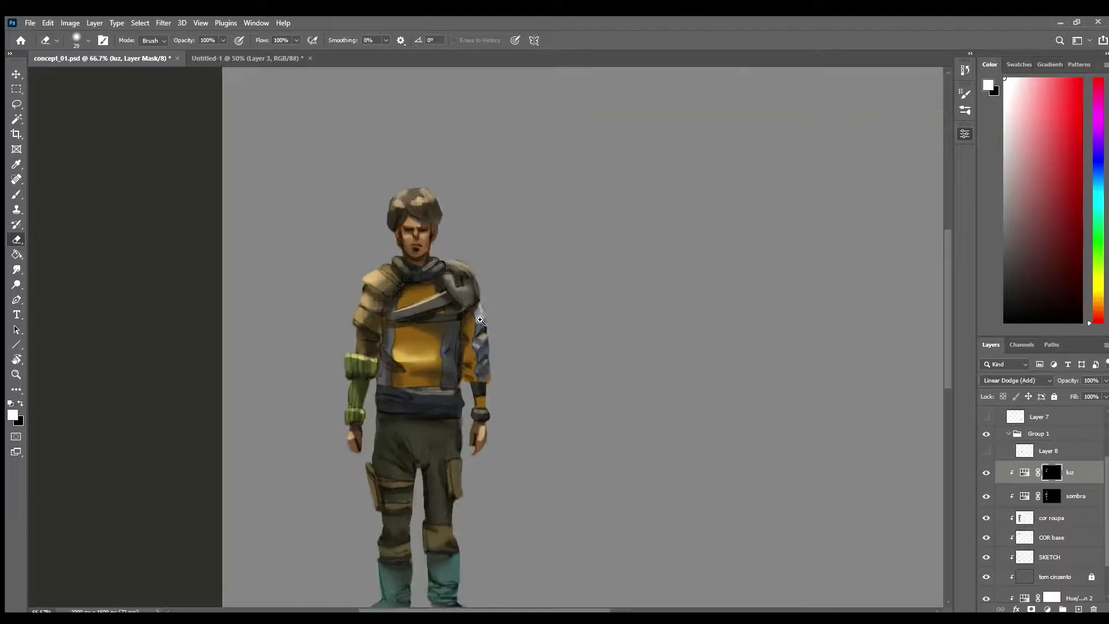
Paint highlights on the yellow shirt above and below the chest strap, then blend them with the Smudge tool.
key(b)
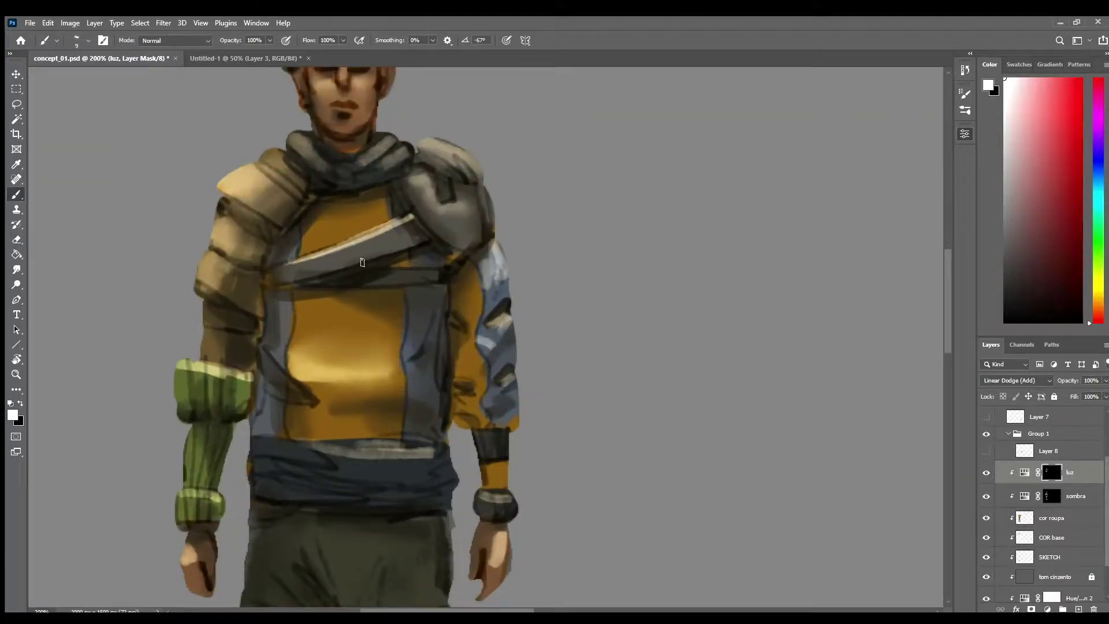
drag(306, 251, 328, 242)
alt+right_click(347, 323)
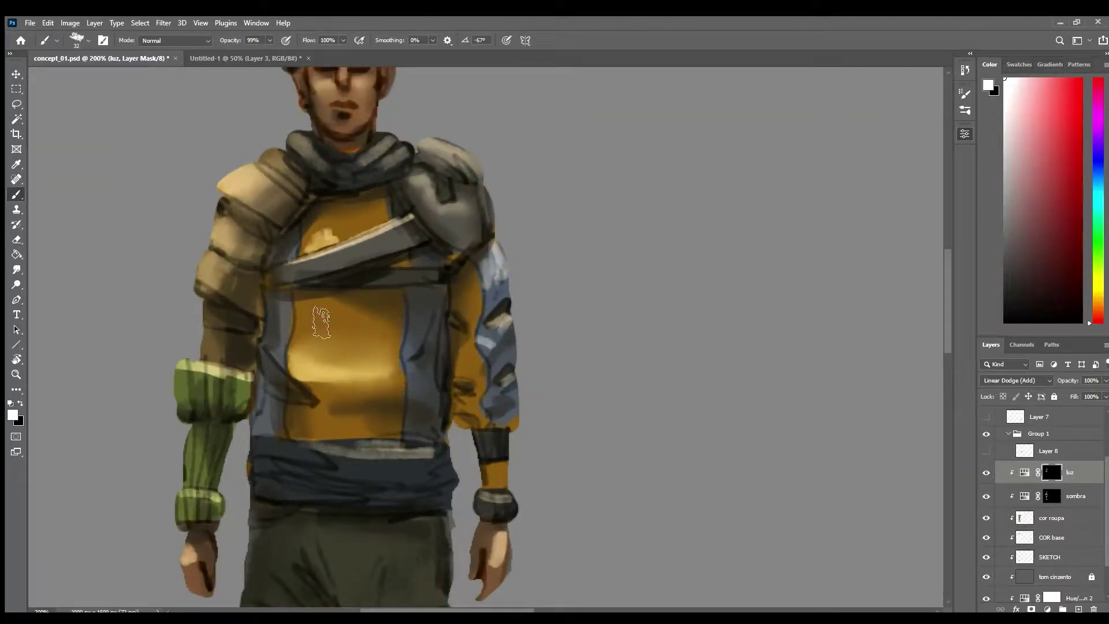
drag(304, 312, 372, 337)
scroll(376, 352, down, 1)
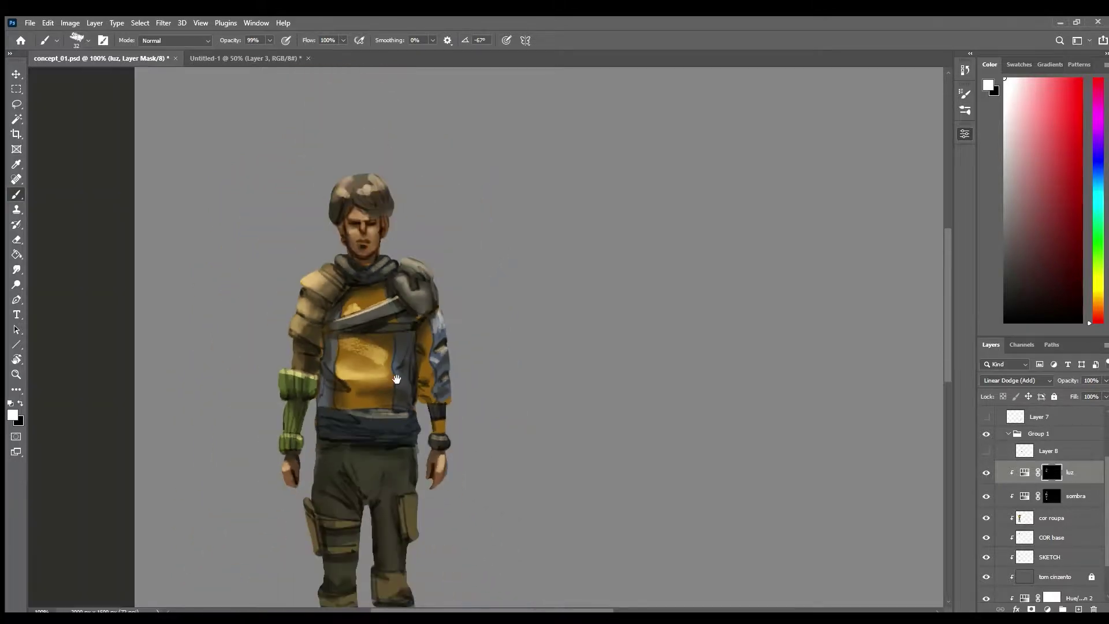
key(r)
key(bracketright)
key(bracketright)
key(bracketright)
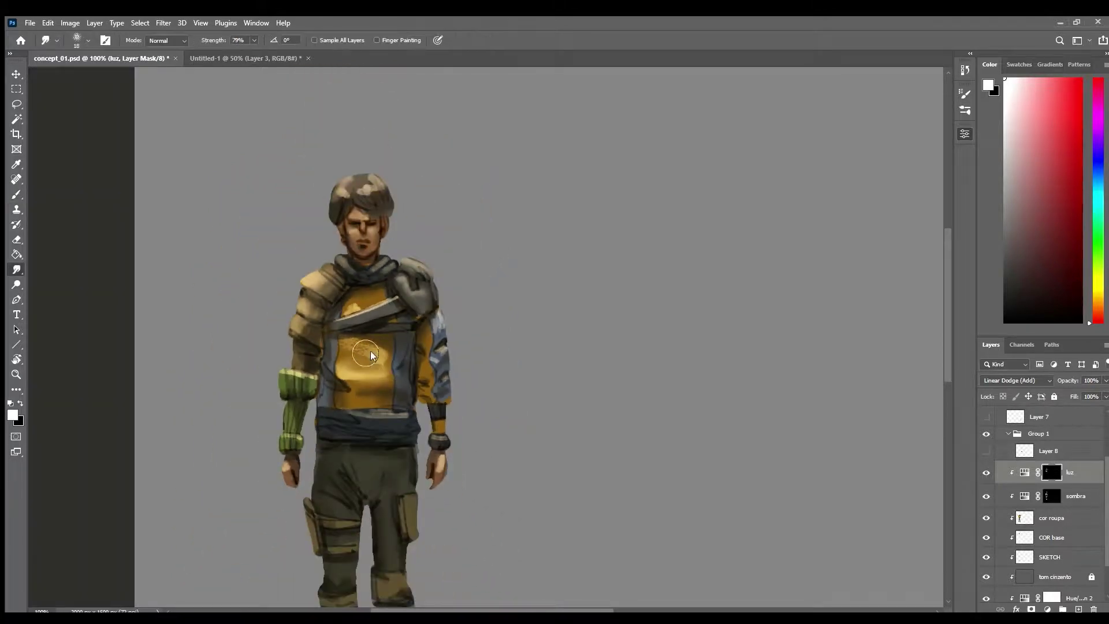
scroll(462, 390, down, 1)
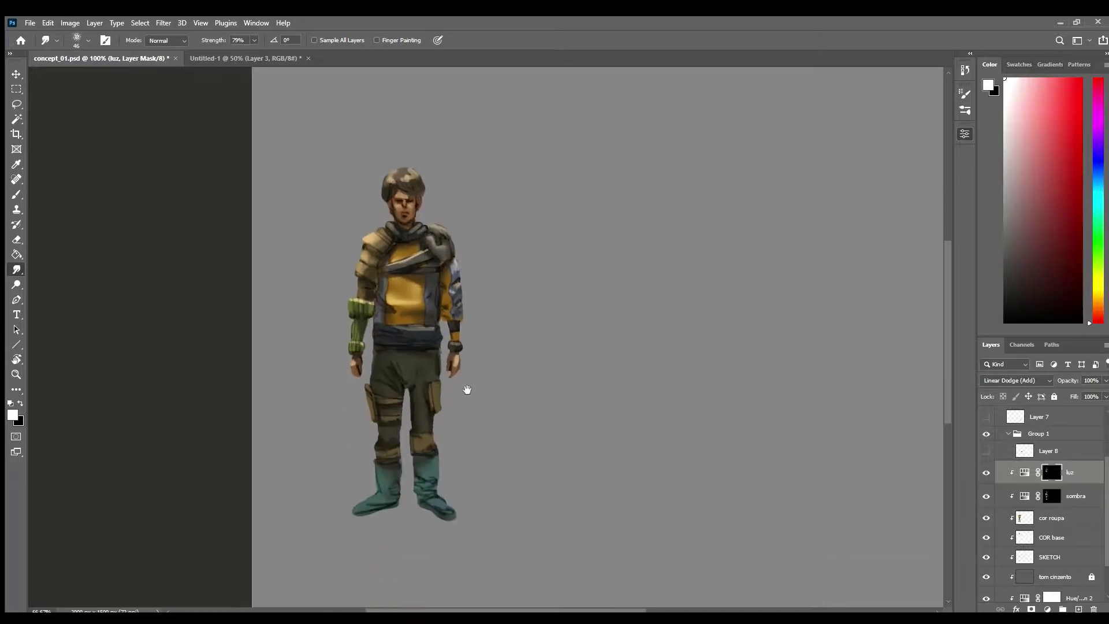
Paint highlights on the toes, insteps and ankle folds of both teal boots on the luz mask.
scroll(403, 498, up, 1)
key(b)
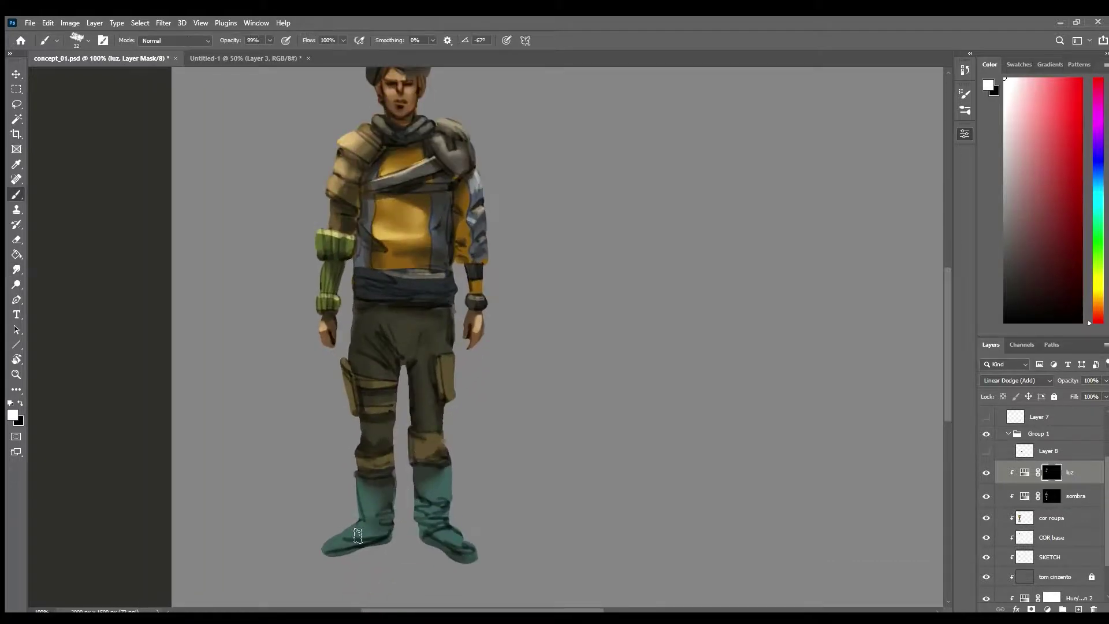
key(bracketleft)
drag(345, 533, 367, 527)
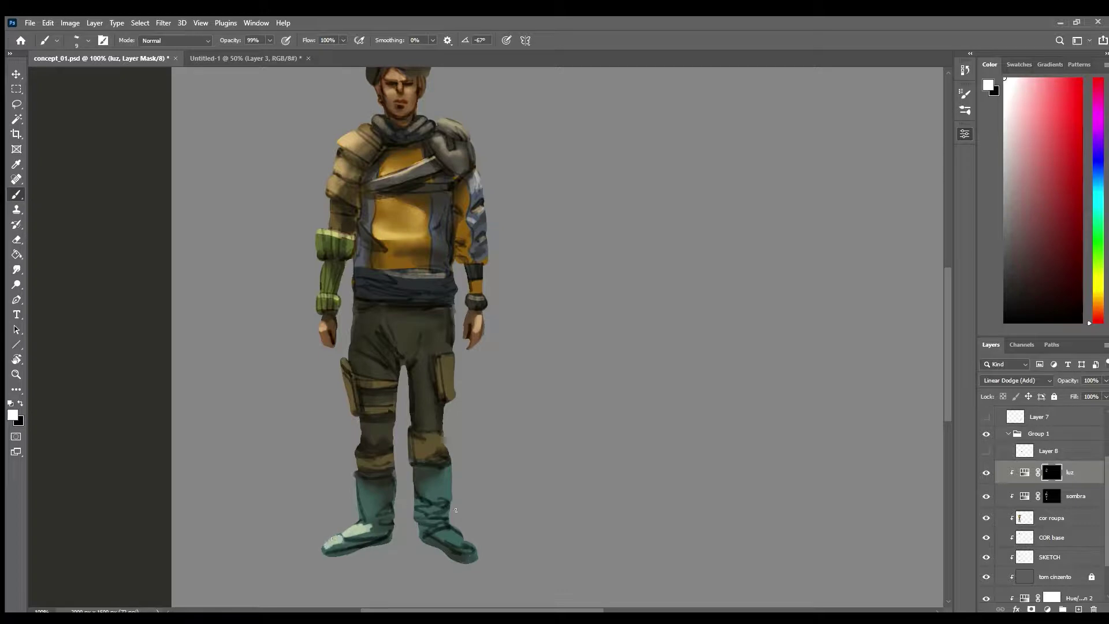
drag(440, 522, 465, 542)
key(bracketright)
key(bracketright)
key(bracketright)
key(bracketright)
key(bracketleft)
key(bracketleft)
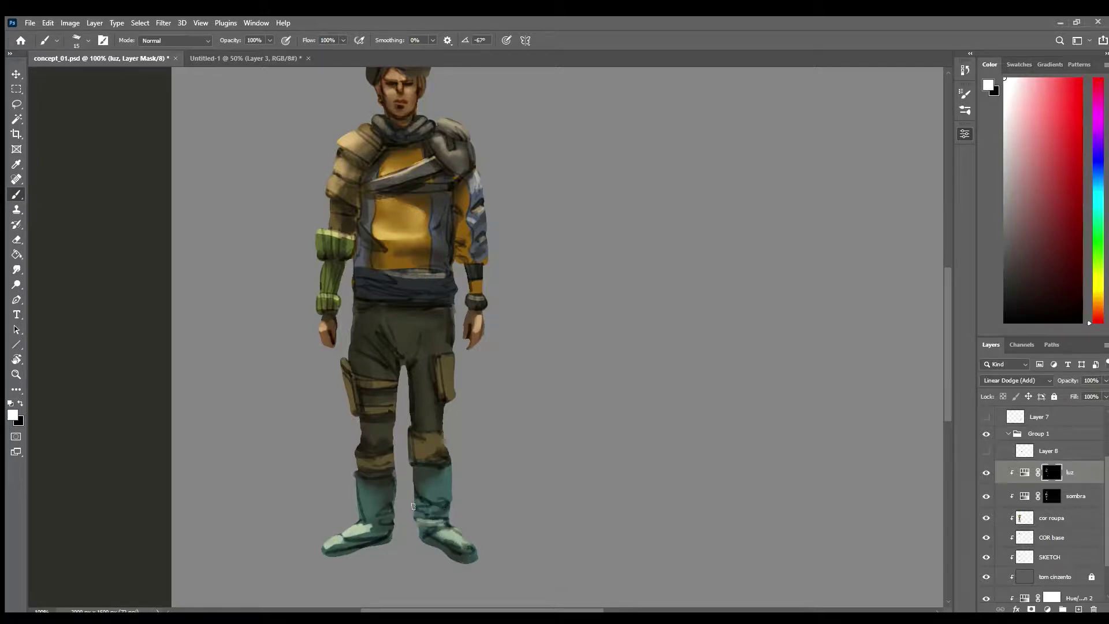
drag(413, 506, 448, 496)
Paint highlights on the upper edges of the knee bands and side pouches.
drag(364, 454, 386, 455)
drag(343, 354, 349, 381)
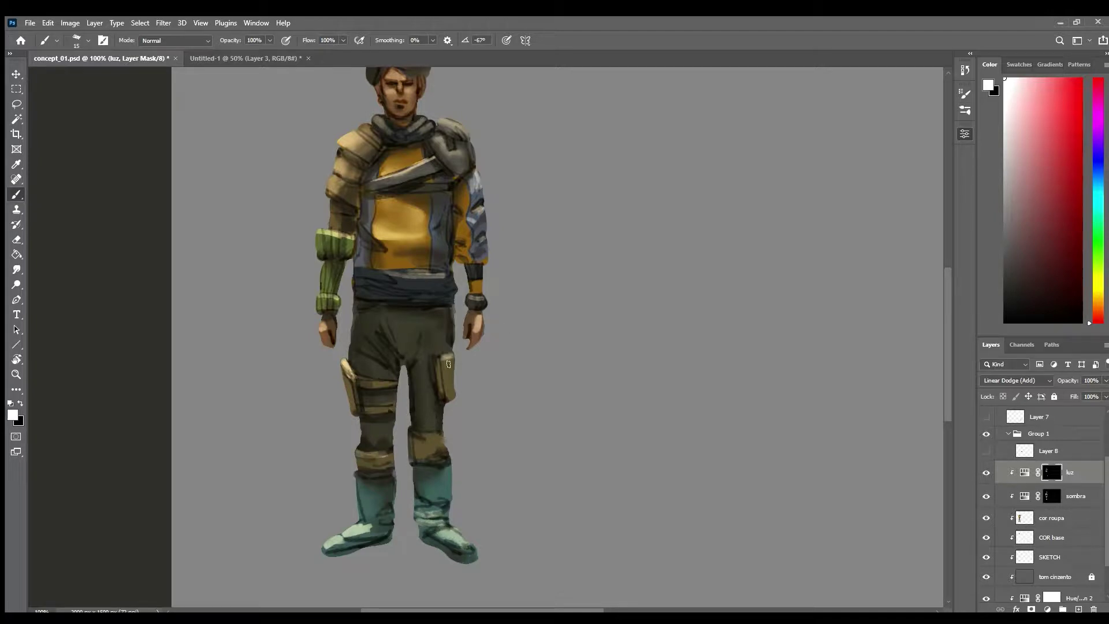
drag(418, 434, 445, 437)
Paint highlights on both trouser legs and blend them into the fabric with the Smudge tool.
drag(371, 365, 371, 312)
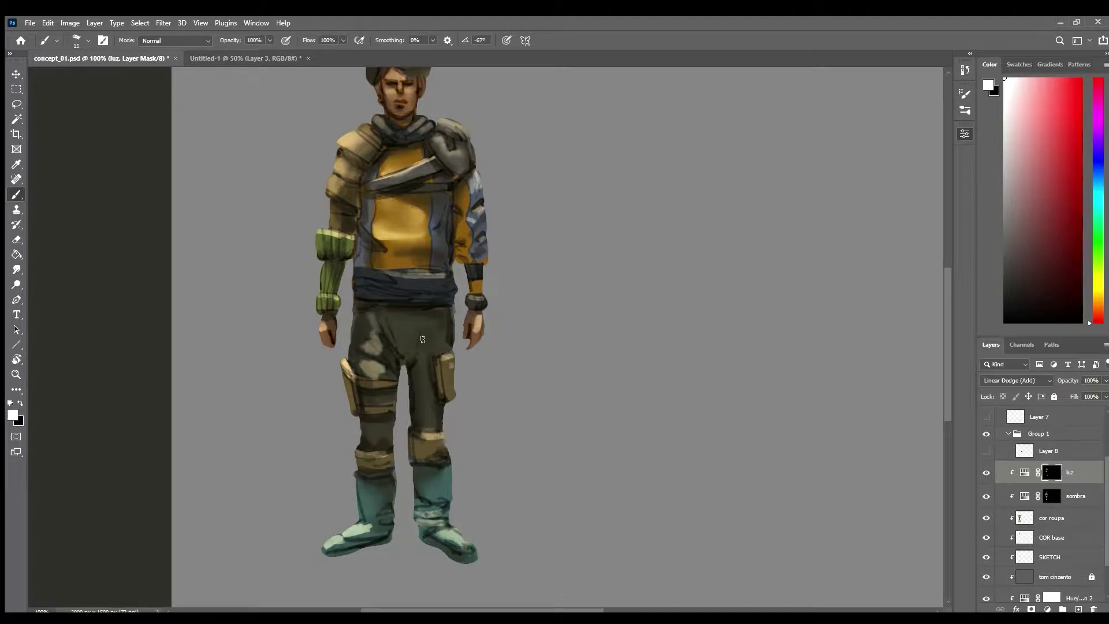
alt+right_click(414, 339)
drag(436, 349, 433, 332)
mouse_move(431, 410)
mouse_down()
mouse_move(422, 436)
mouse_move(429, 407)
mouse_up()
key(r)
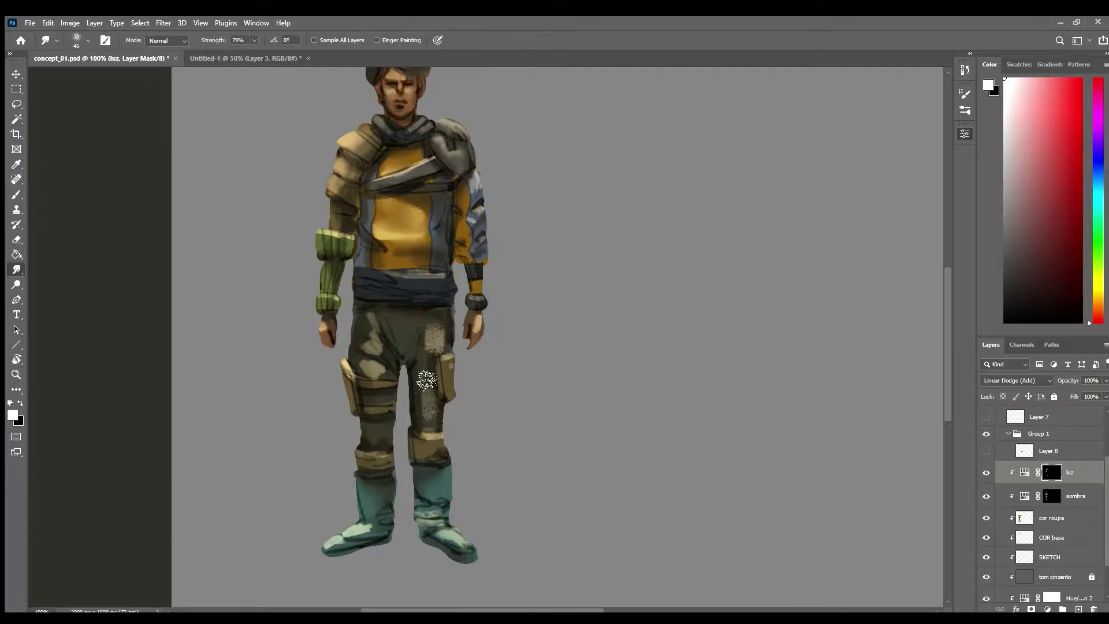
alt+right_click(397, 367)
mouse_move(385, 369)
mouse_down()
mouse_move(367, 374)
mouse_move(367, 315)
mouse_move(378, 328)
mouse_move(444, 338)
mouse_move(429, 350)
mouse_up()
drag(430, 400, 434, 418)
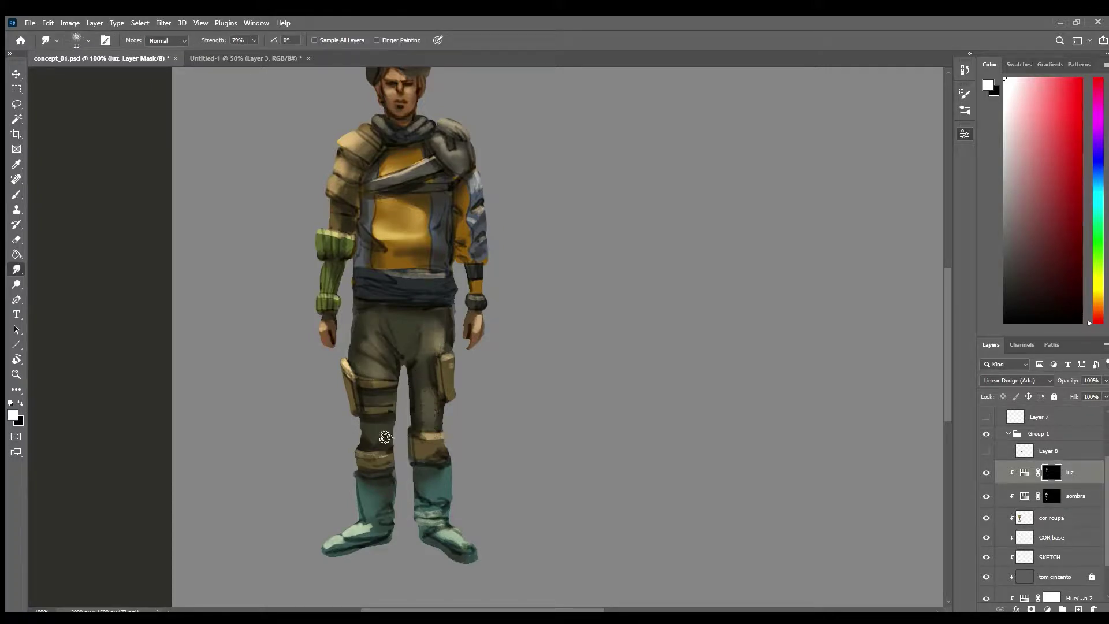
Paint thin highlights along the thigh straps using a much smaller brush.
key(b)
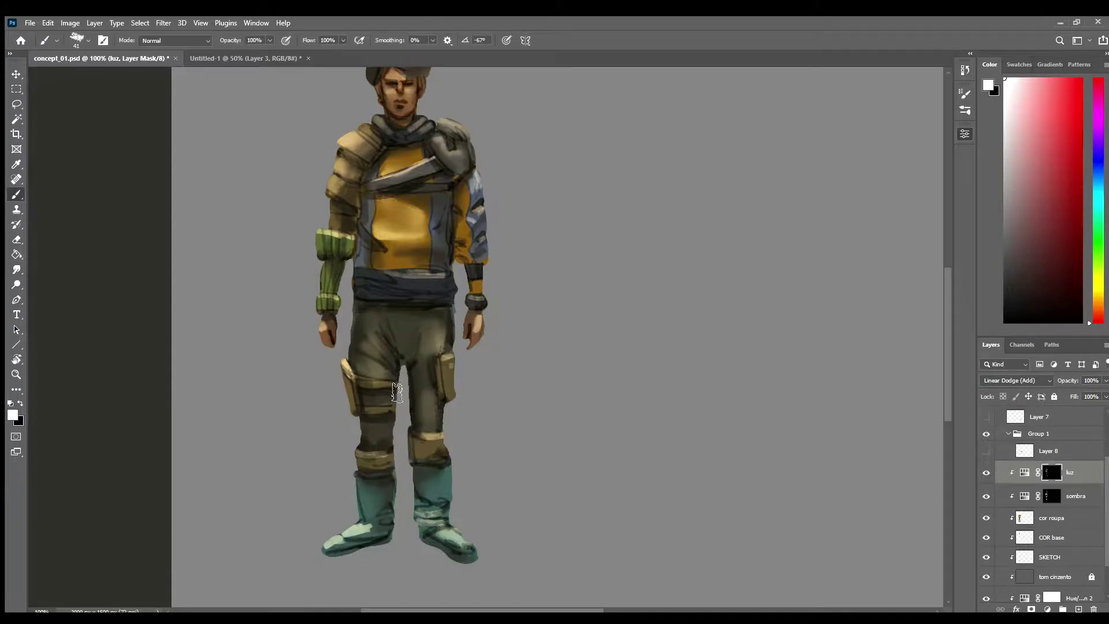
key(bracketleft)
key(bracketleft)
key(bracketleft)
key(bracketleft)
key(bracketleft)
mouse_move(355, 376)
mouse_down()
mouse_move(388, 379)
mouse_move(391, 398)
mouse_up()
alt+click(466, 361)
alt+click(475, 368)
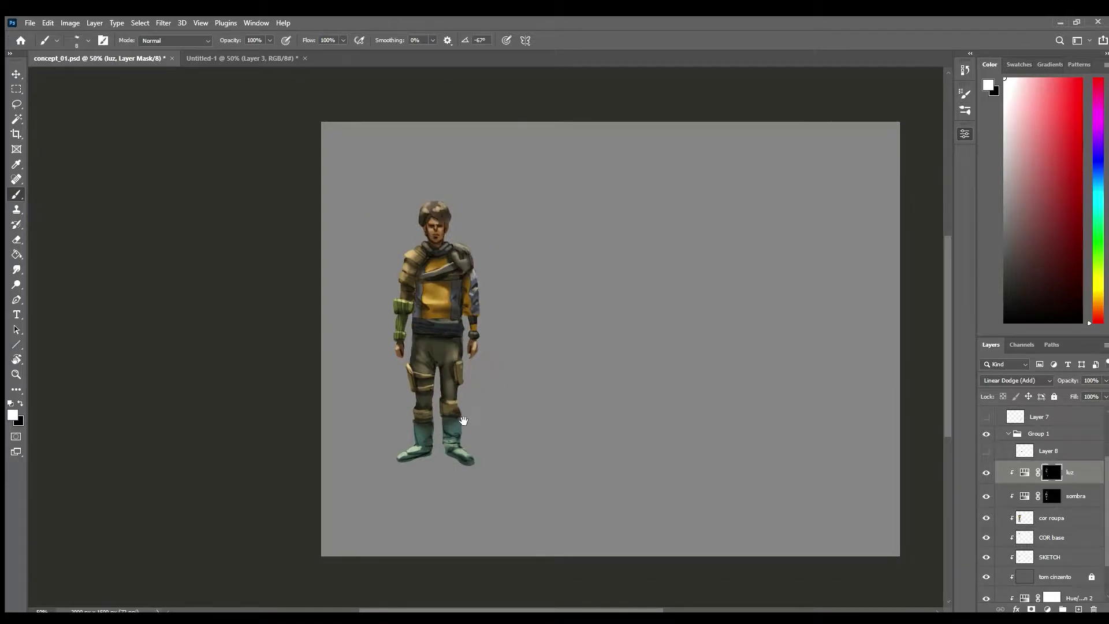
Paint shadows on the sombra mask over the lower hair, the ear area and both sides of the face.
drag(430, 196, 441, 198)
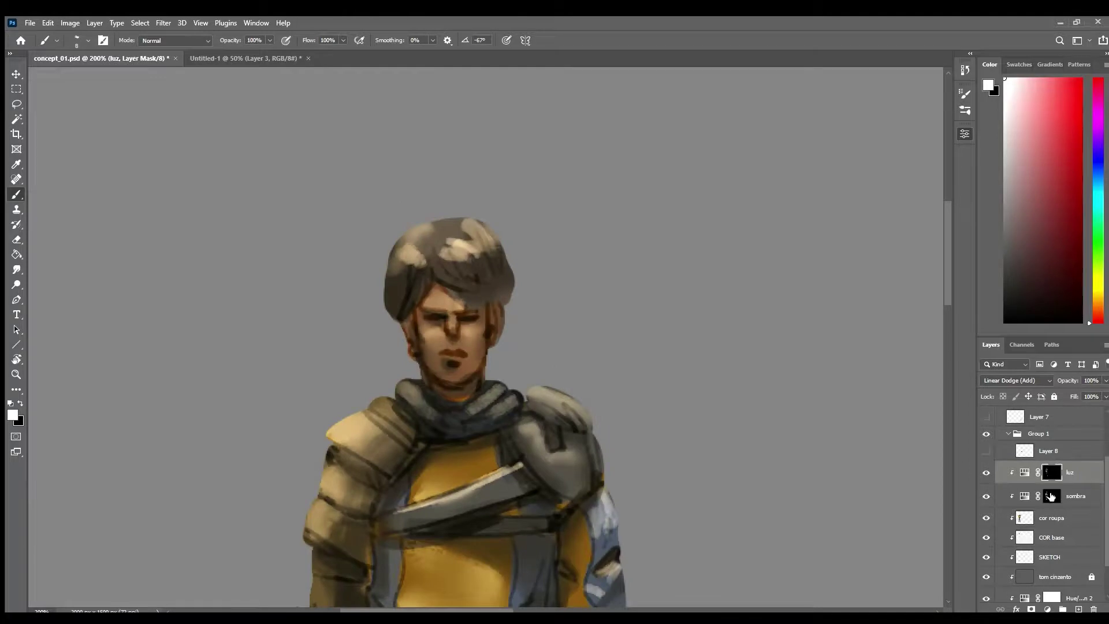
key(alt+bracketleft)
mouse_move(474, 297)
mouse_down()
mouse_move(503, 316)
mouse_move(492, 340)
mouse_up()
alt+right_click(494, 284)
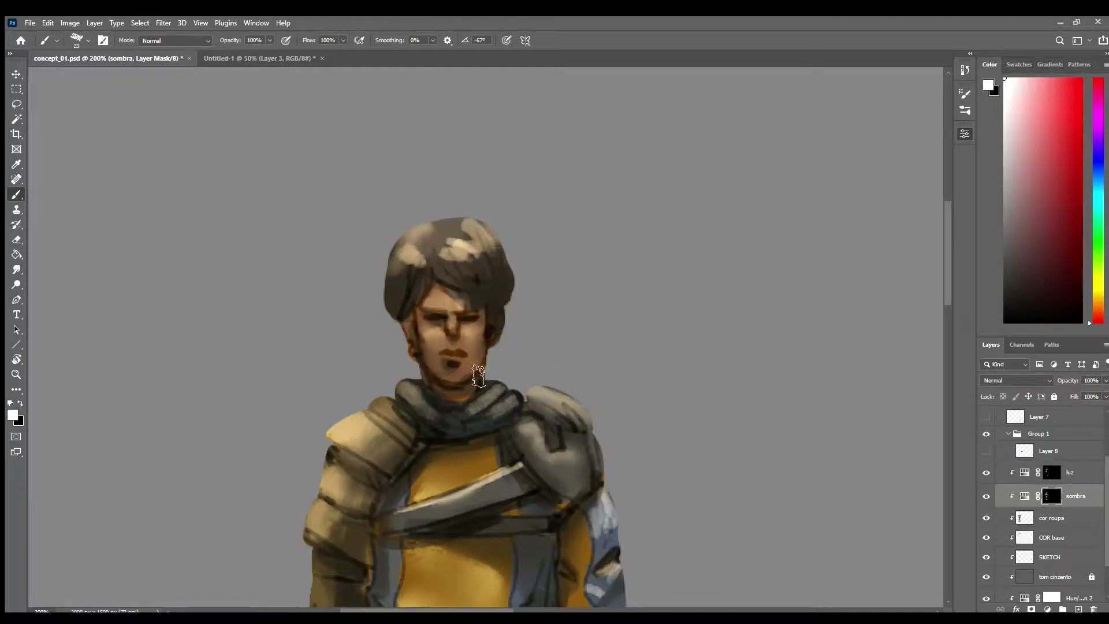
drag(412, 308, 416, 361)
Paint a beard-like shadow around the mouth and chin on the sombra mask.
key(comma)
mouse_move(432, 354)
mouse_down()
mouse_move(436, 378)
mouse_move(463, 350)
mouse_move(471, 369)
mouse_move(434, 366)
mouse_move(448, 384)
mouse_move(462, 376)
mouse_move(453, 384)
mouse_up()
scroll(536, 384, down, 4)
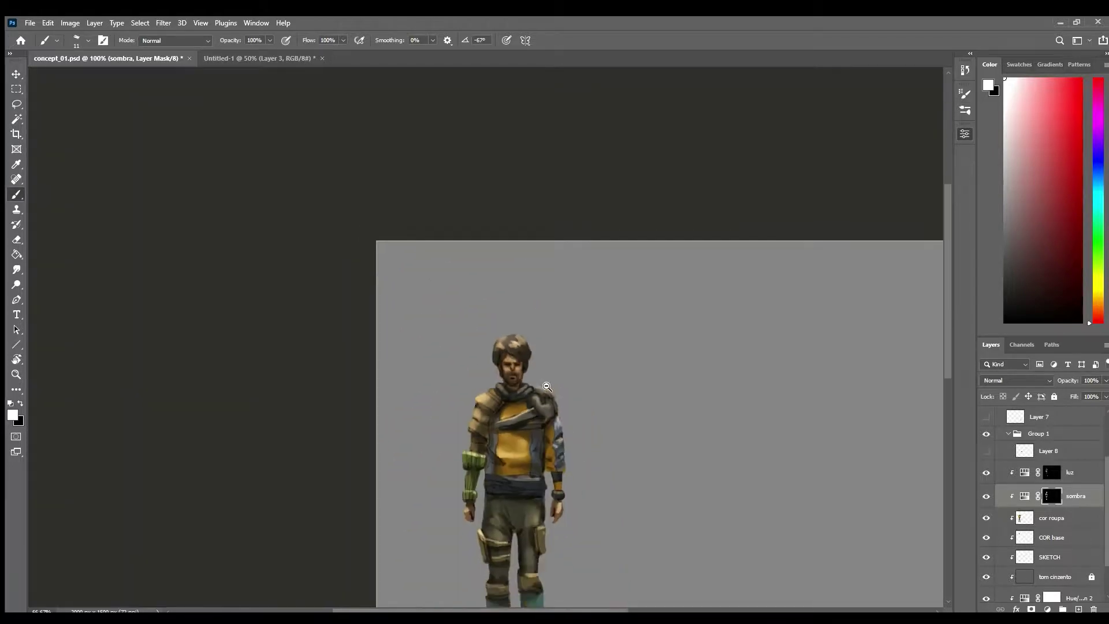
drag(596, 480, 478, 388)
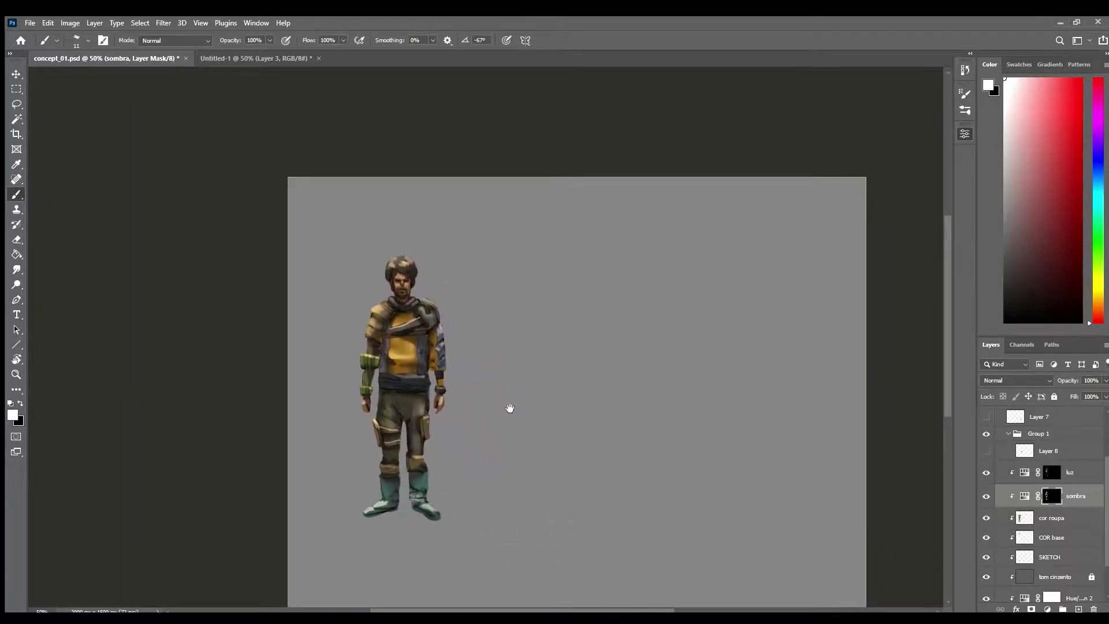
key(ctrl+plus)
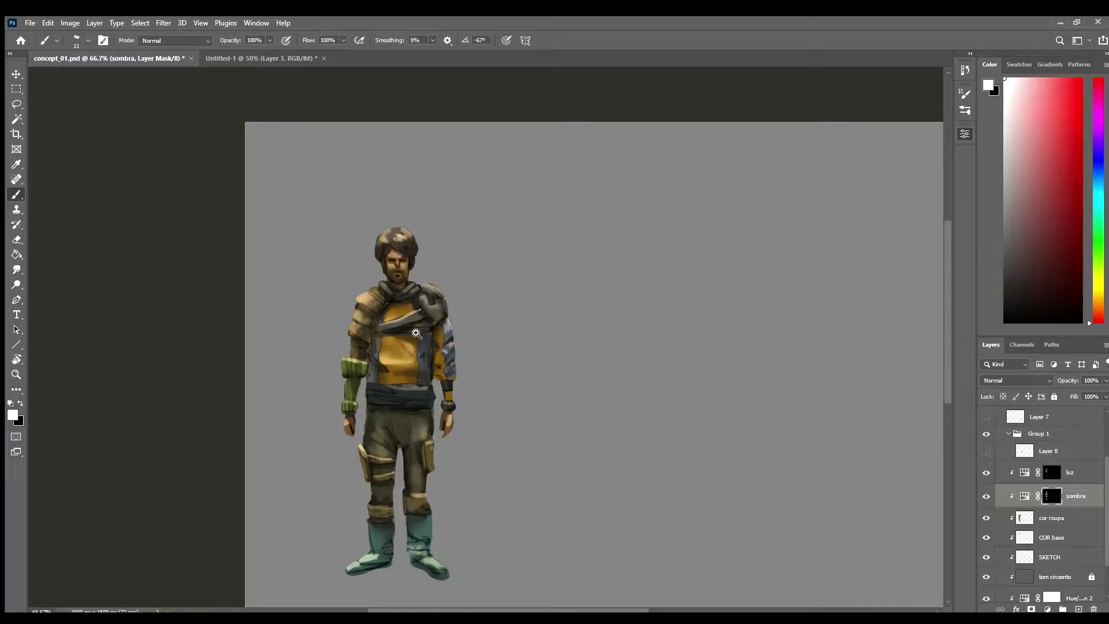
Paint shadow folds on the shirt's torso and blue side panel on the sombra mask.
ctrl+click(416, 338)
ctrl+click(415, 338)
drag(297, 336, 310, 376)
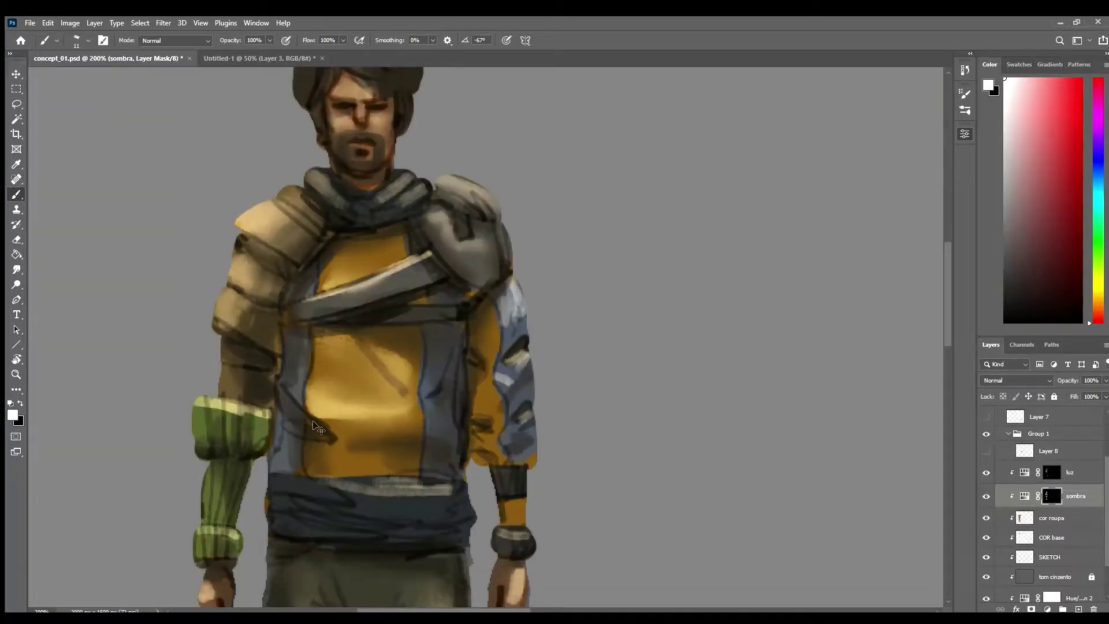
alt+click(417, 402)
mouse_move(695, 506)
mouse_down()
mouse_move(643, 377)
mouse_move(530, 458)
mouse_up()
scroll(641, 372, down, 1)
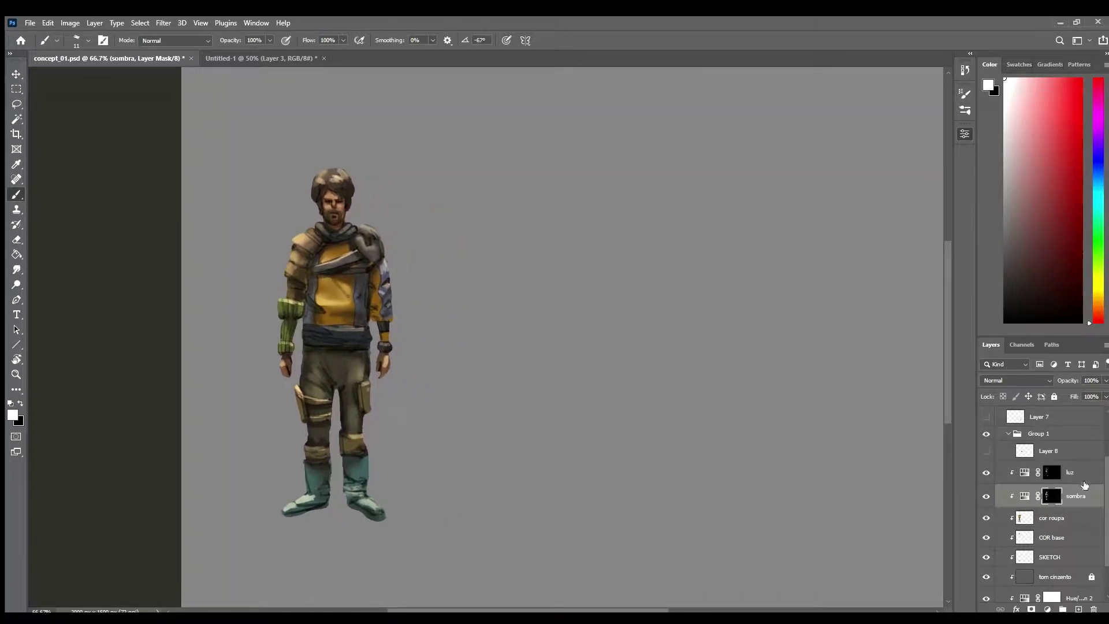
Create a new layer above Layer 8 in Group 1 and name it ABC.
click(1083, 452)
click(1078, 609)
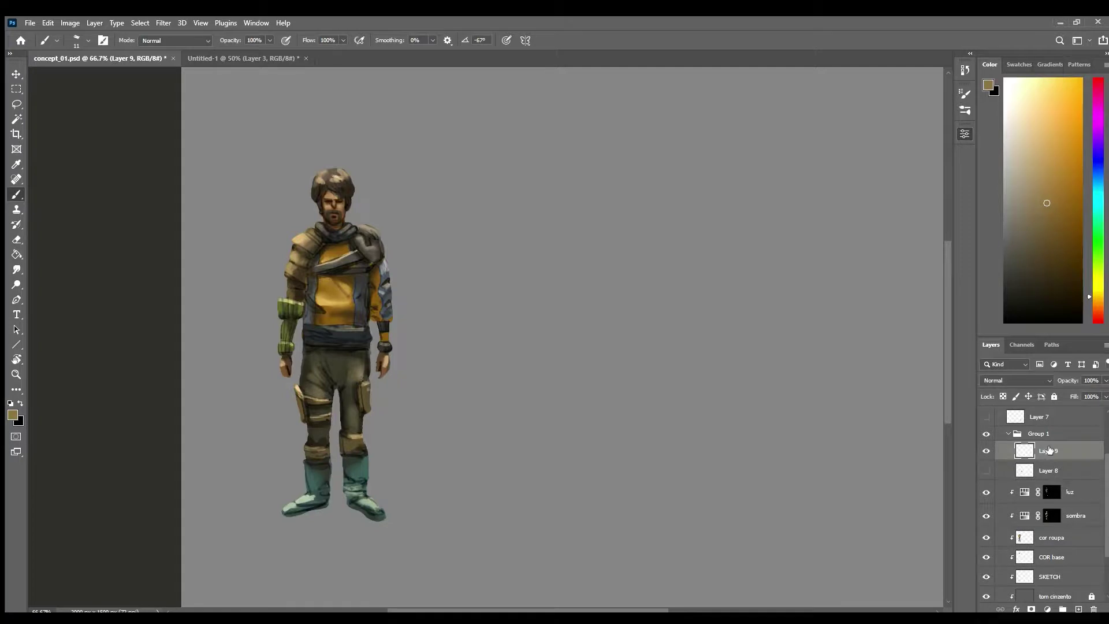
key(Return)
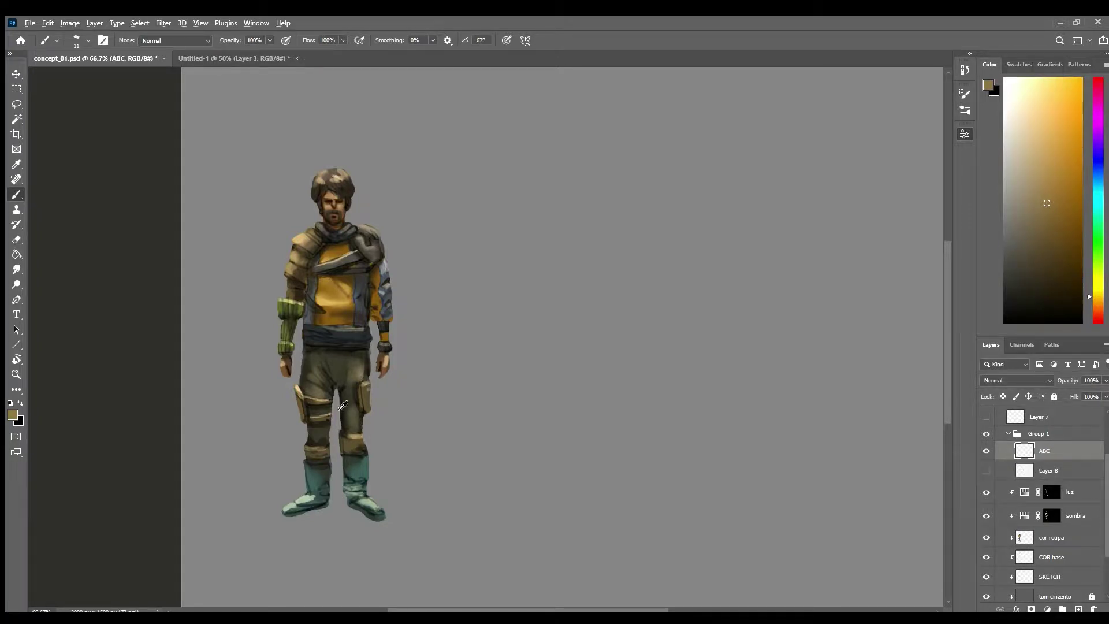
Sample a dark colour from the trousers and handwrite the letter A above the character on the ABC layer.
alt+click(342, 406)
mouse_move(258, 146)
mouse_down()
mouse_move(267, 118)
mouse_move(276, 141)
mouse_up()
drag(262, 132, 273, 127)
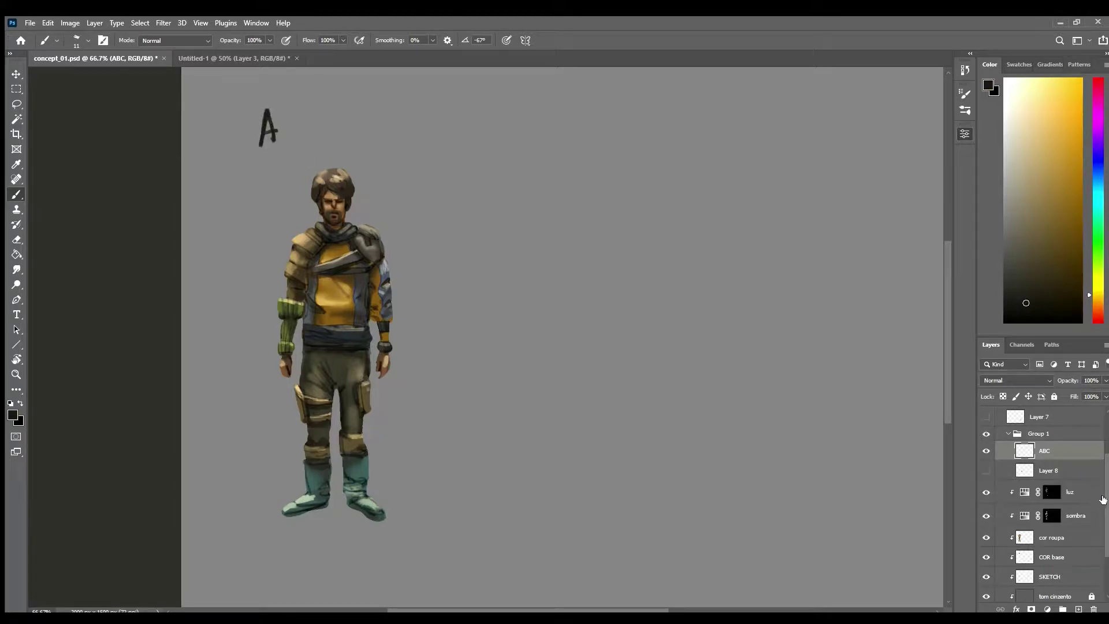
Group the character's layers from Layer 3 up to luz and name the new group 1.
scroll(1104, 500, down, 2)
click(1075, 554)
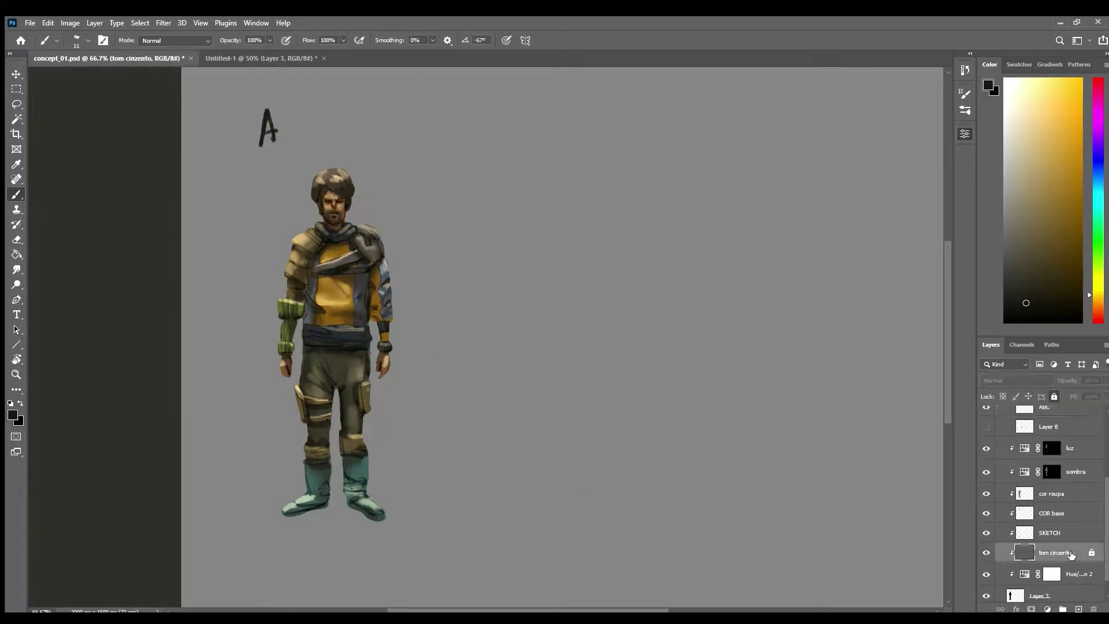
click(1075, 594)
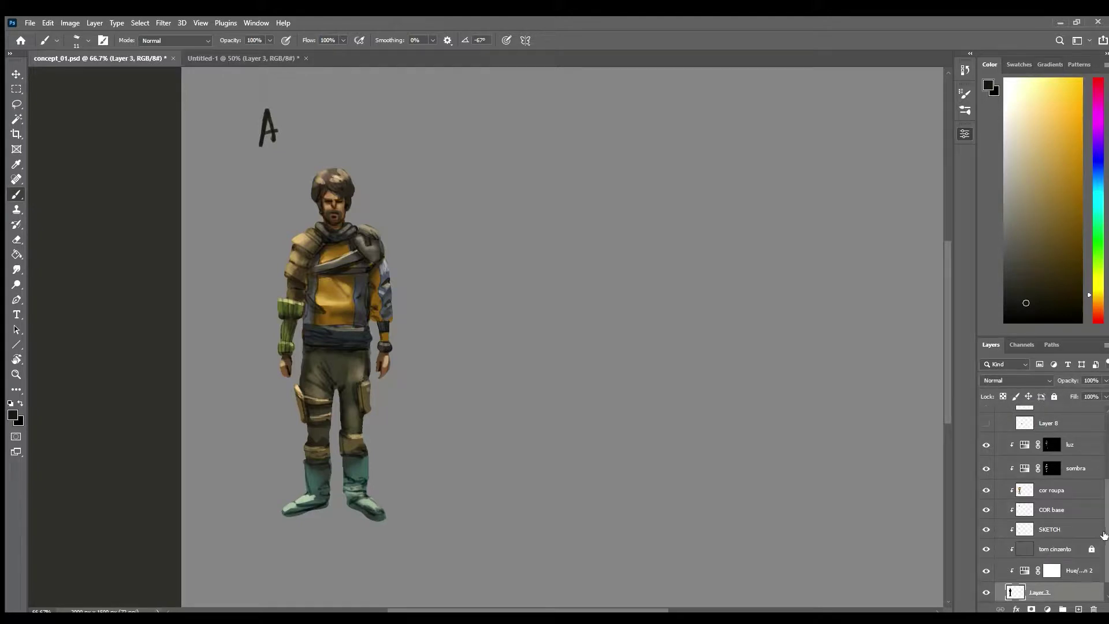
scroll(1101, 553, down, 1)
scroll(1102, 553, up, 2)
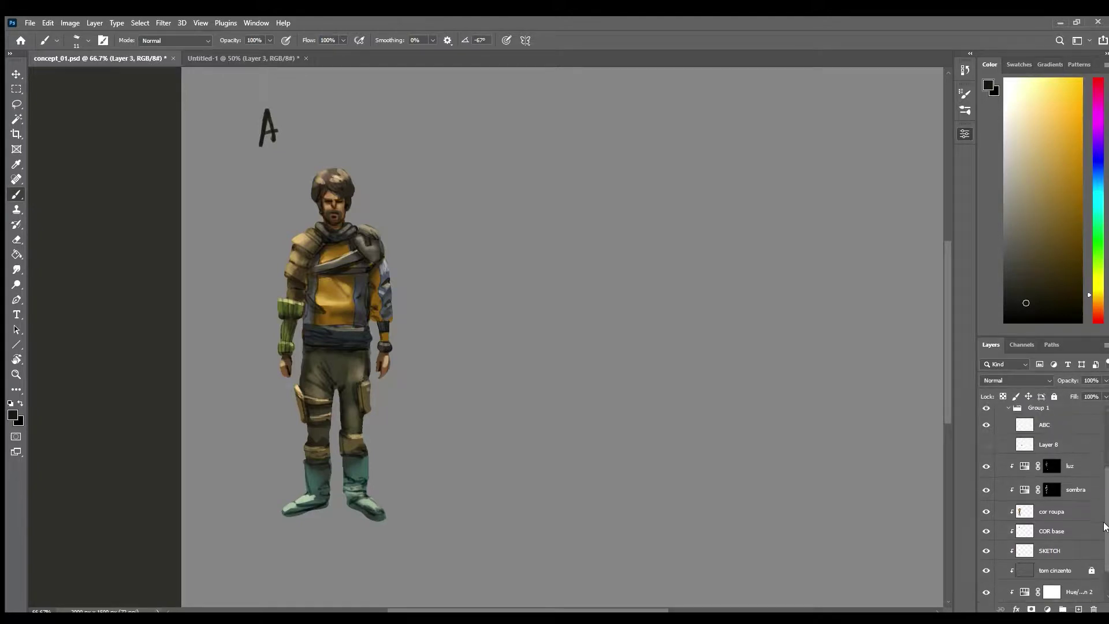
shift+click(1092, 470)
click(1061, 608)
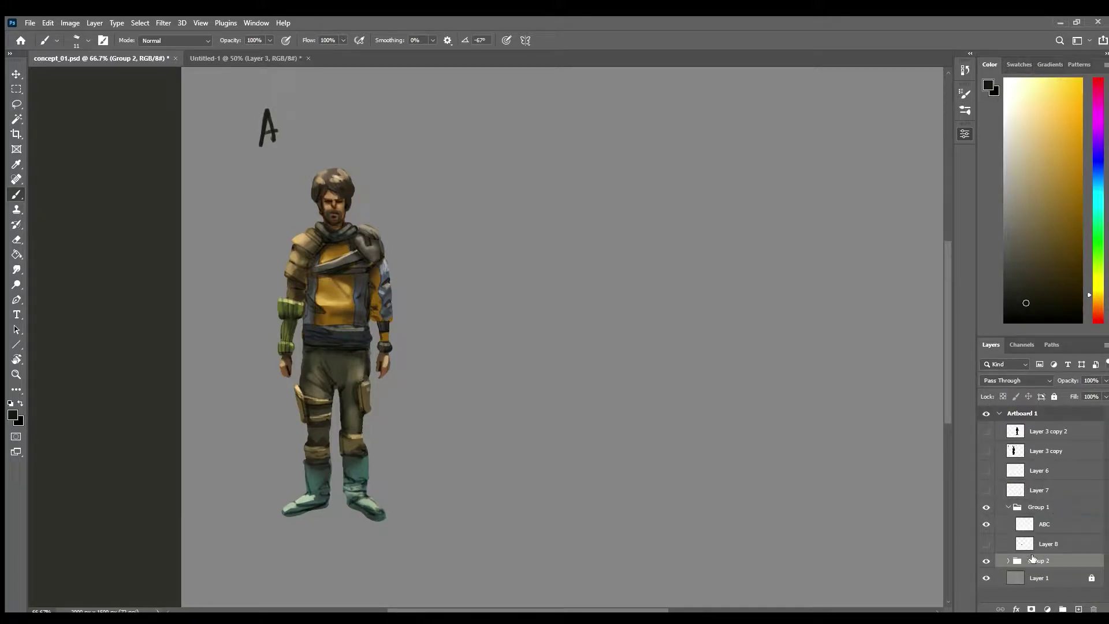
double_click(1036, 560)
text(1)
key(Return)
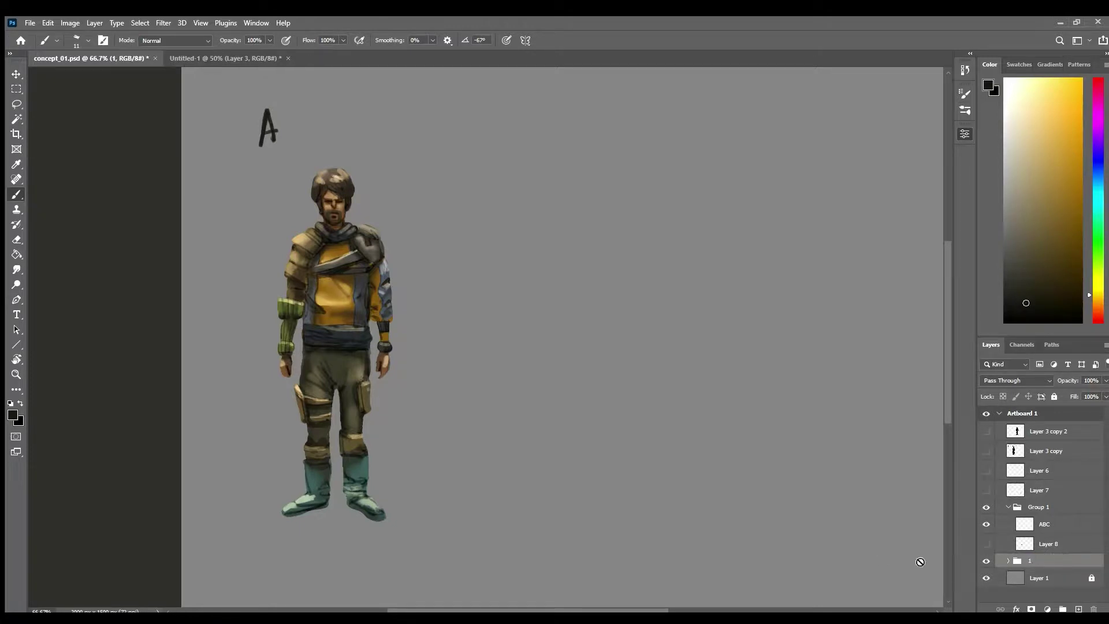
Duplicate the character group and place the copy to the right of the original.
key(v)
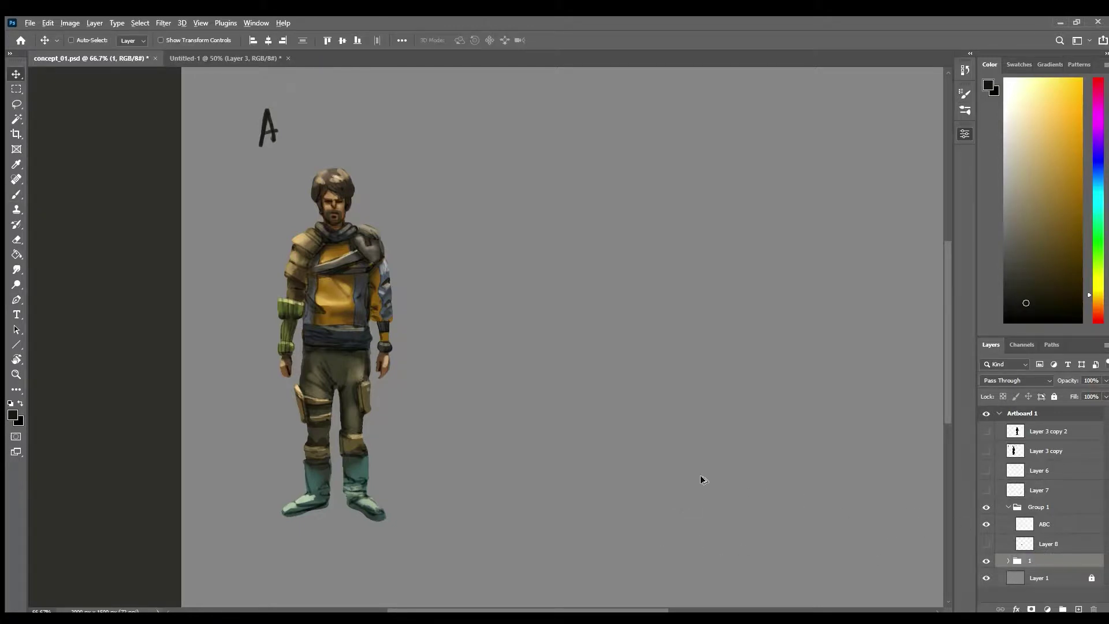
drag(357, 365, 488, 452)
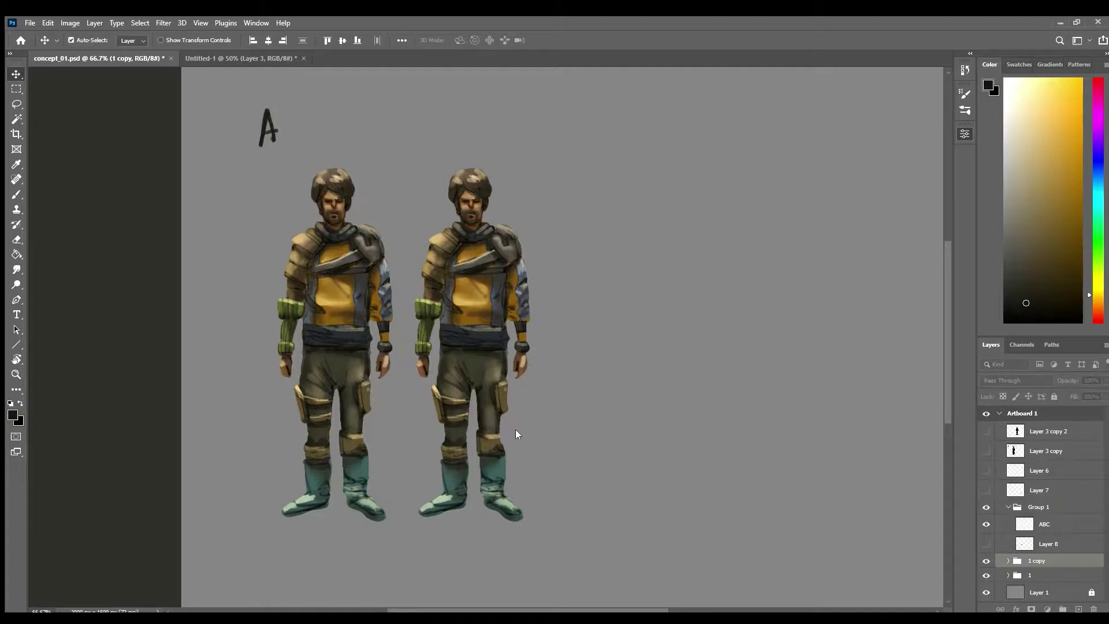
Unlock the tom cinzento layer in the copied group and move the second character further right.
click(1008, 560)
drag(1103, 493, 1104, 564)
click(1085, 540)
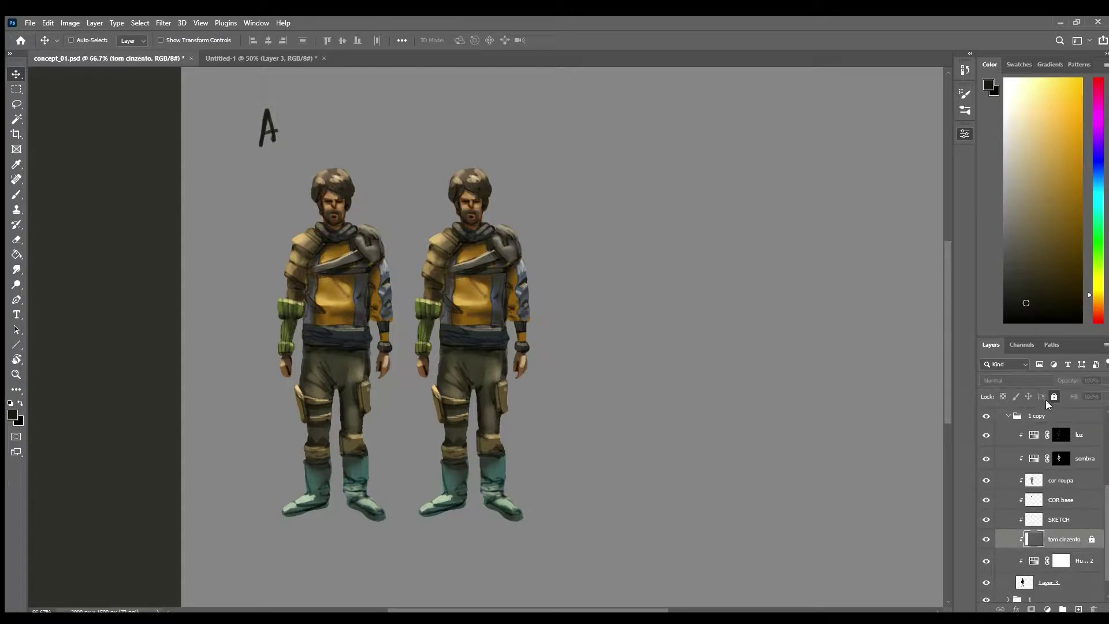
drag(1103, 537, 1098, 502)
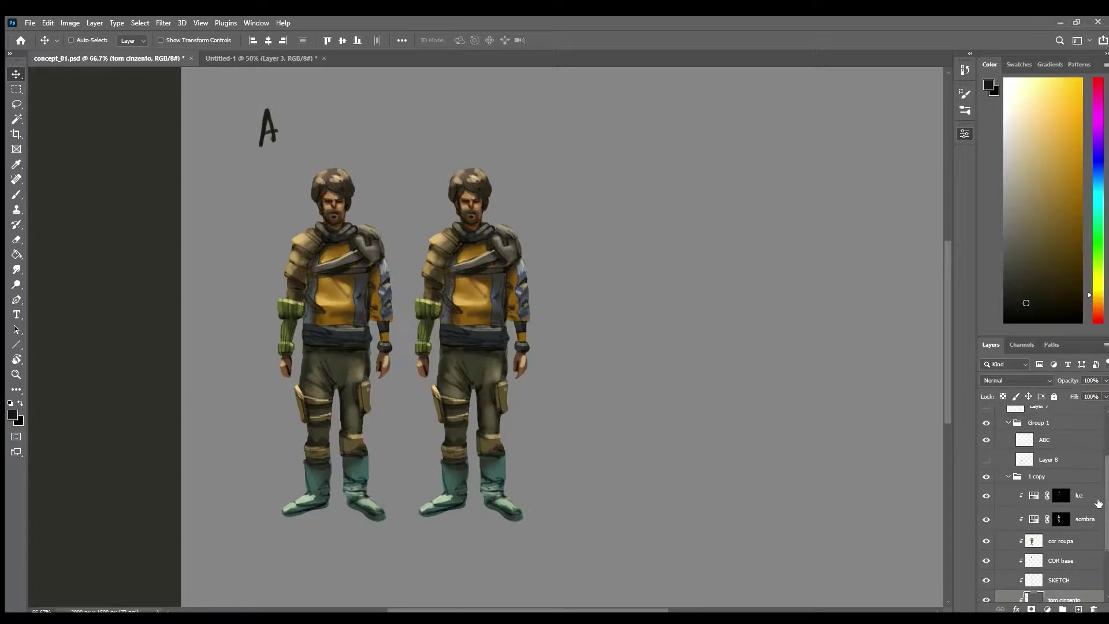
click(1038, 477)
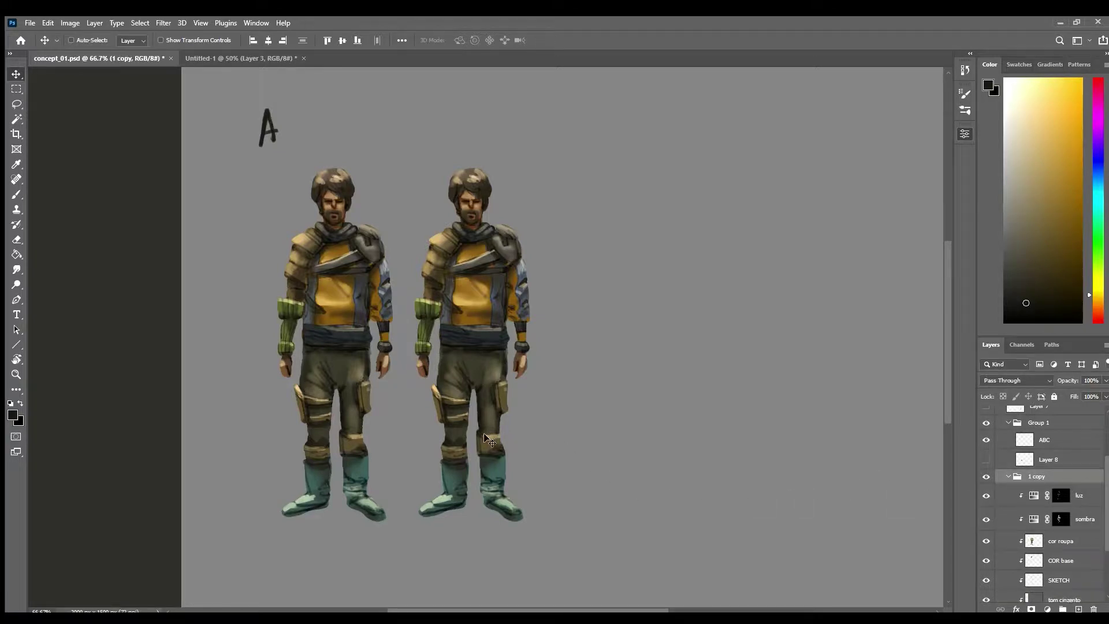
drag(495, 440, 536, 438)
Handwrite the letter B above the second character on the ABC layer.
click(1067, 440)
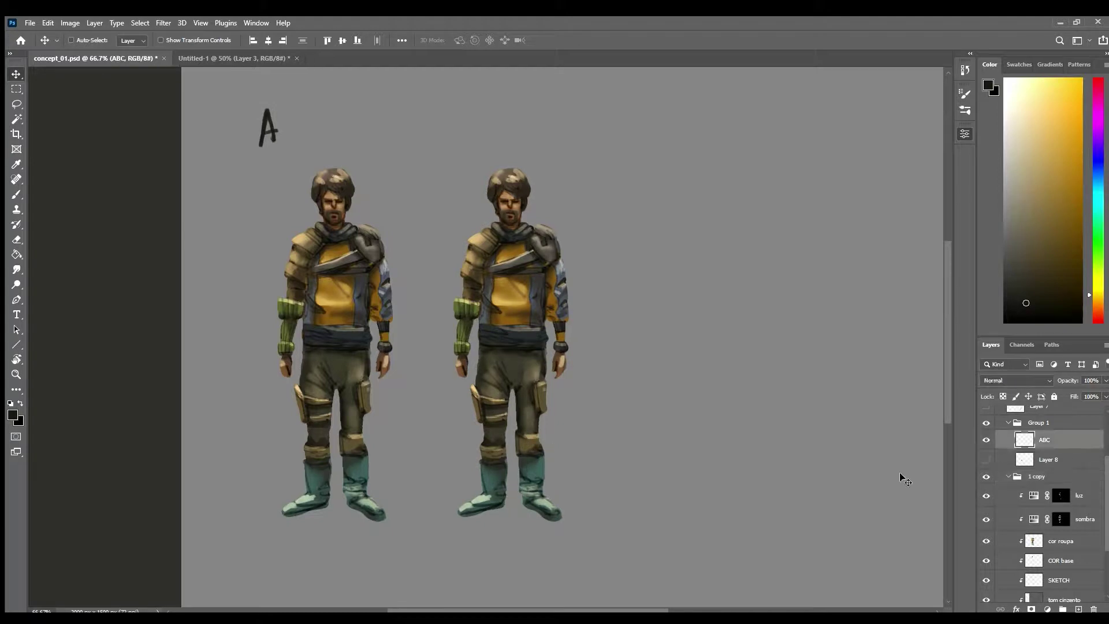
key(b)
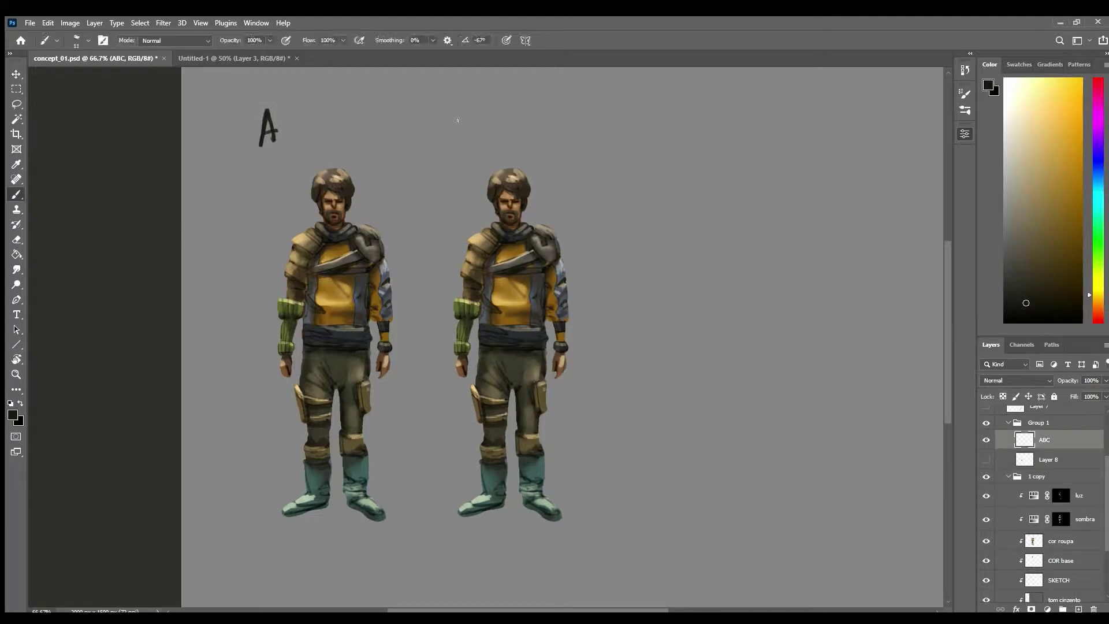
drag(454, 103, 455, 145)
key(ctrl+minus)
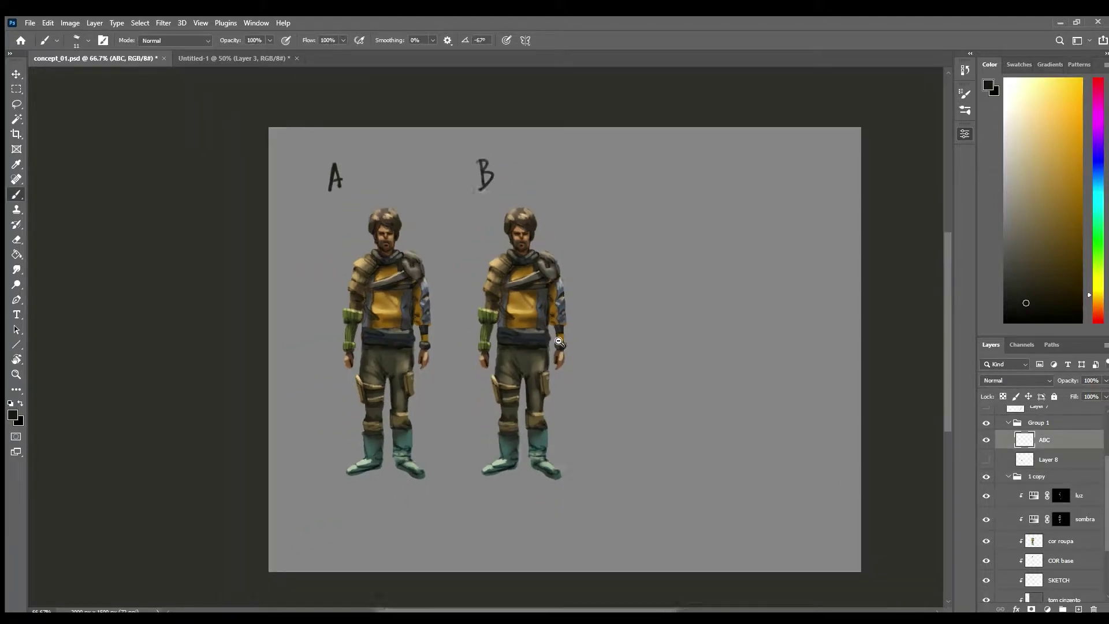
drag(601, 446, 500, 473)
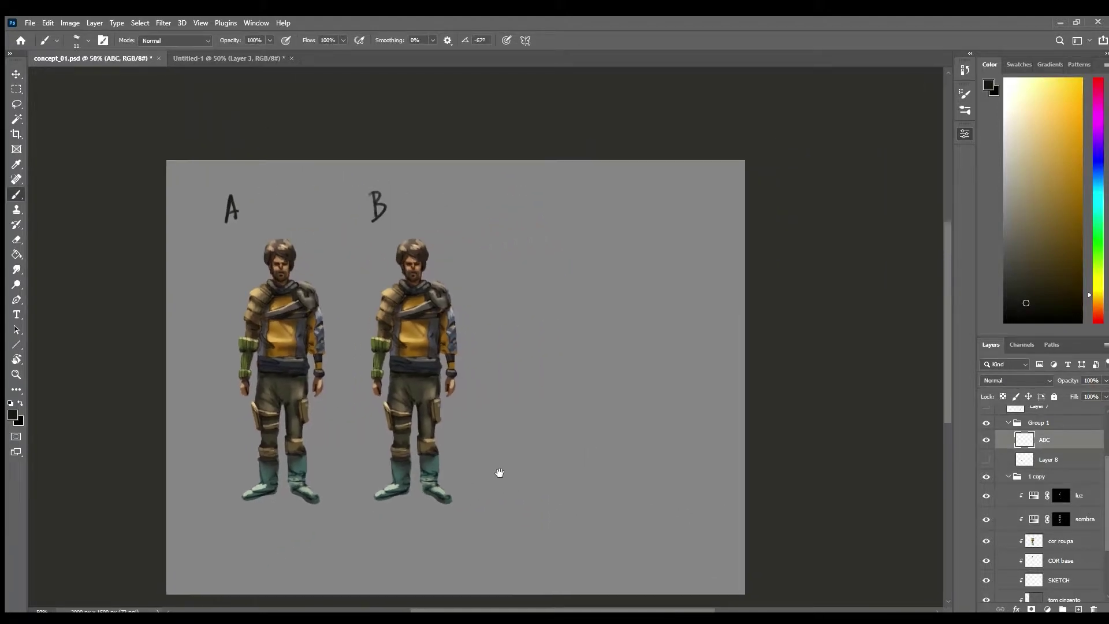
Show Layer 8, erase its whole content and handwrite the note "Ctrl + U" on it beside the characters.
click(1073, 541)
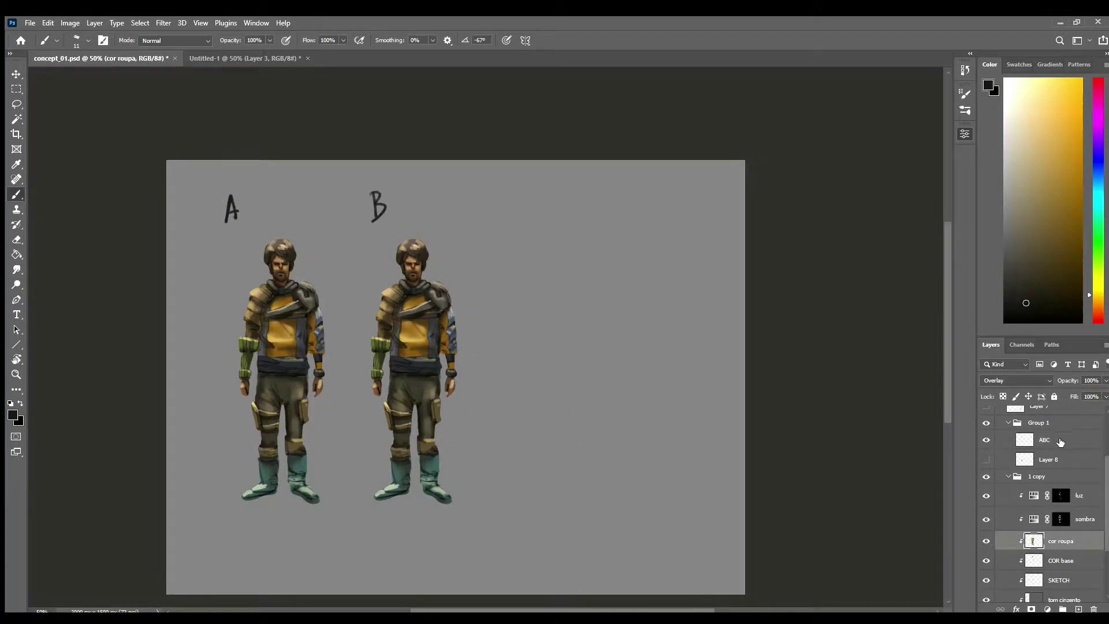
click(986, 459)
click(1024, 462)
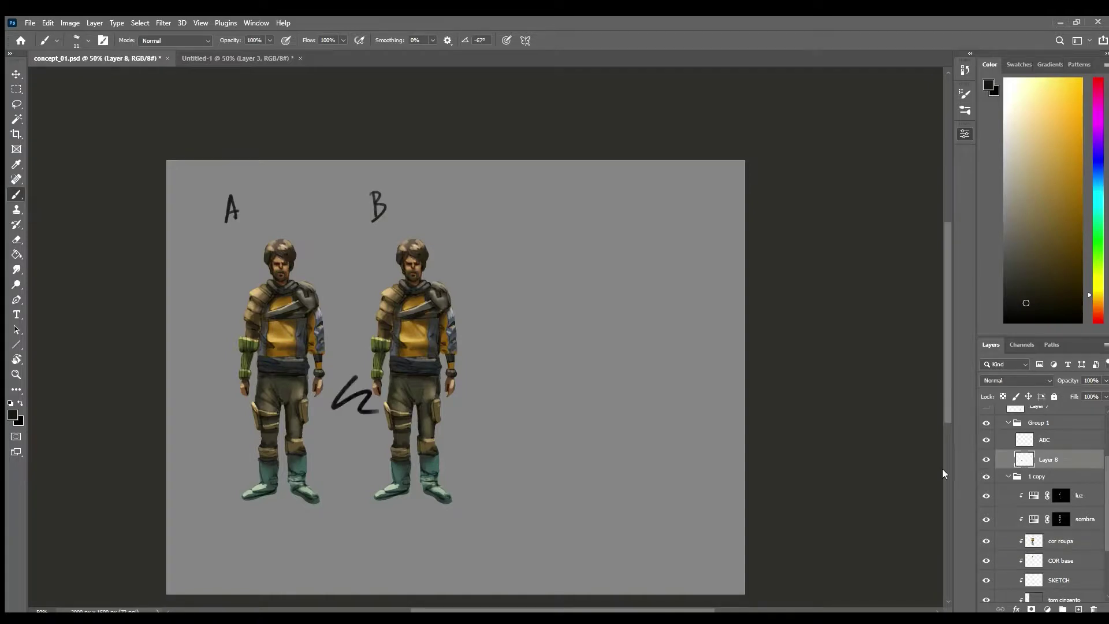
key(ctrl+a)
key(Delete)
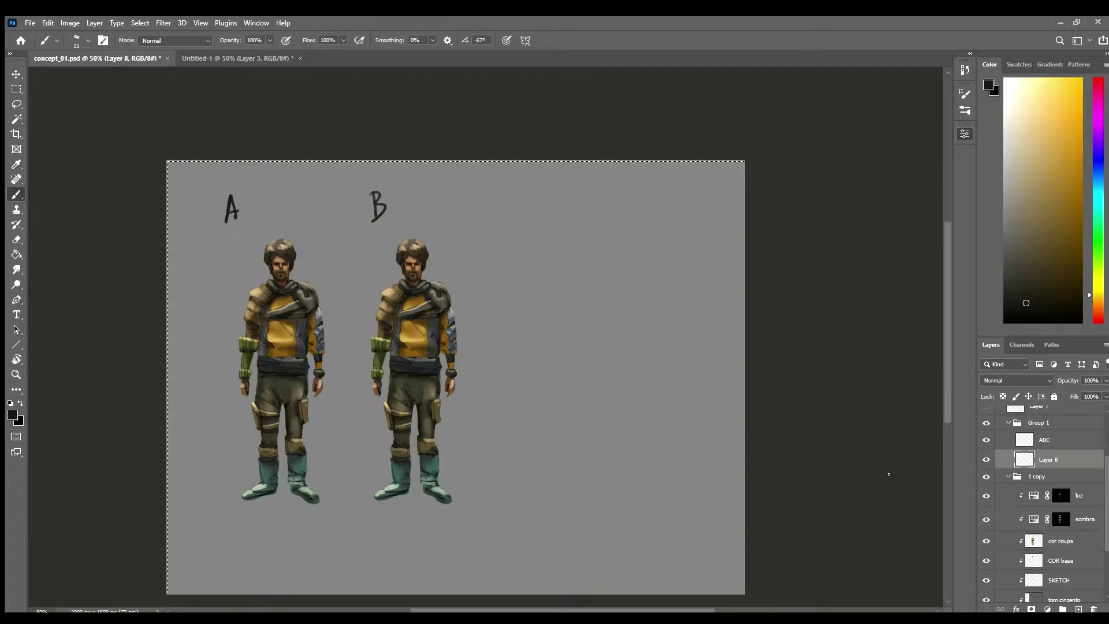
drag(564, 396, 561, 413)
drag(668, 393, 683, 392)
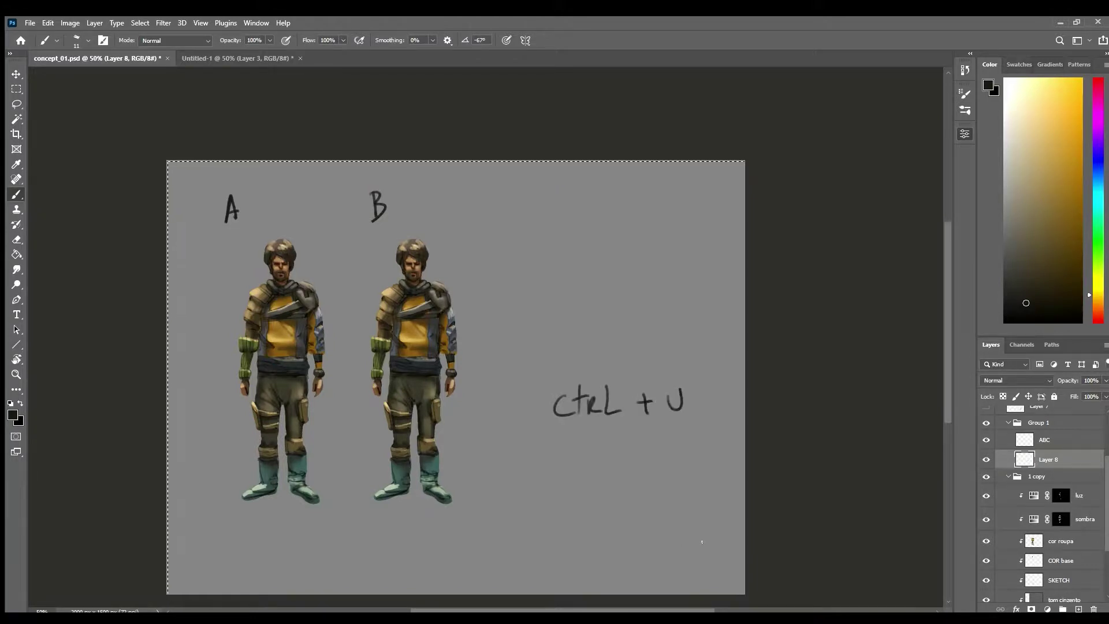
Shift the hue of the second character's cor roupa layer to give a blue shirt, purple armour and brown boots.
click(1082, 545)
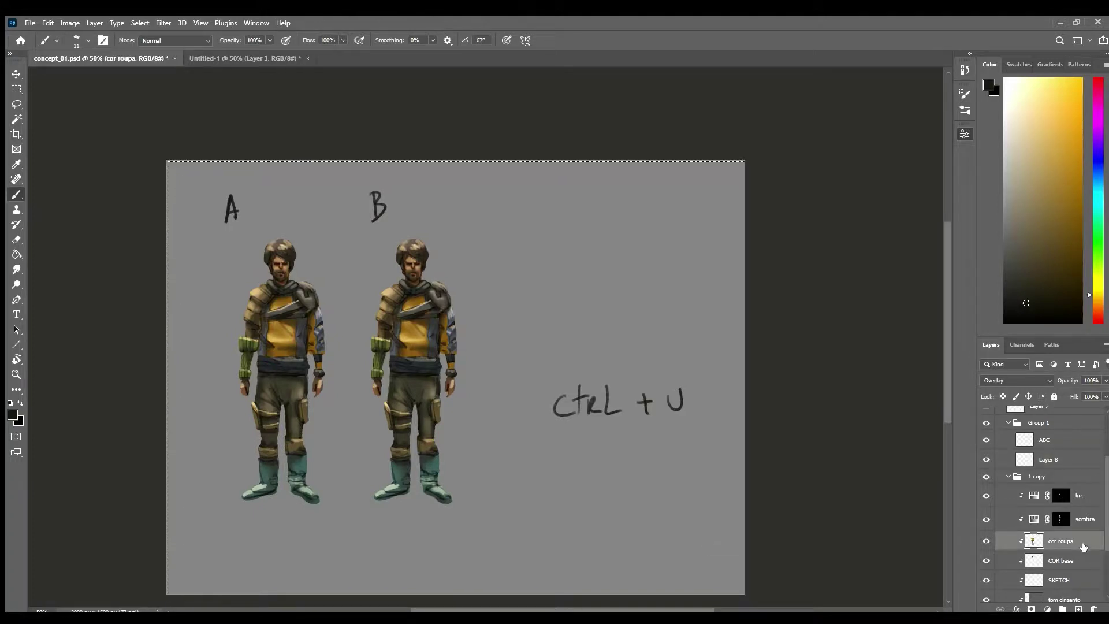
key(i)
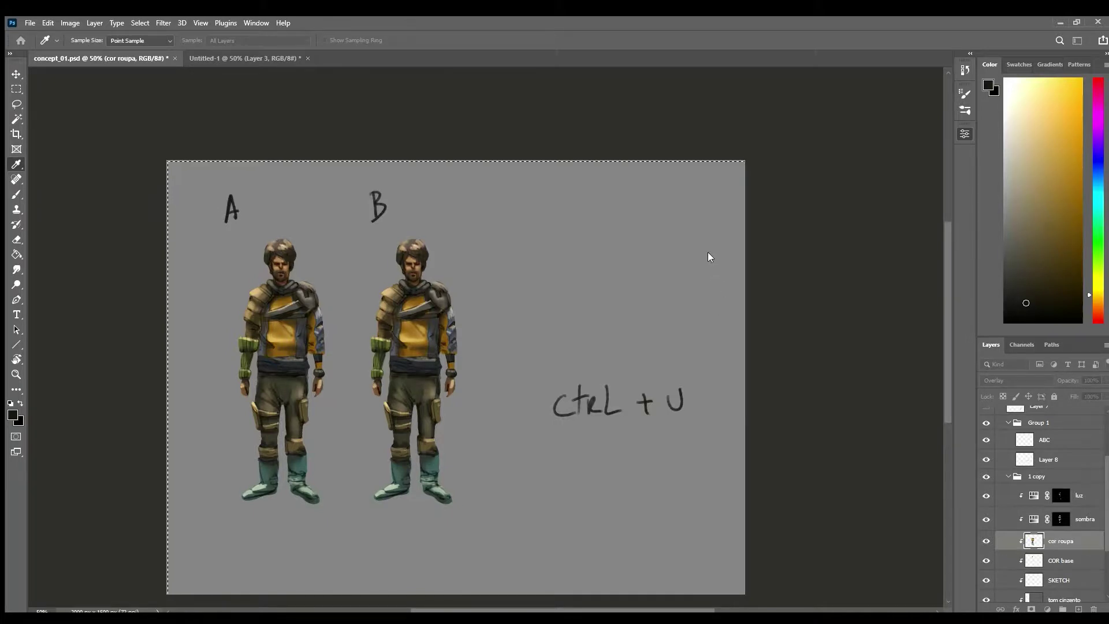
drag(708, 253, 691, 253)
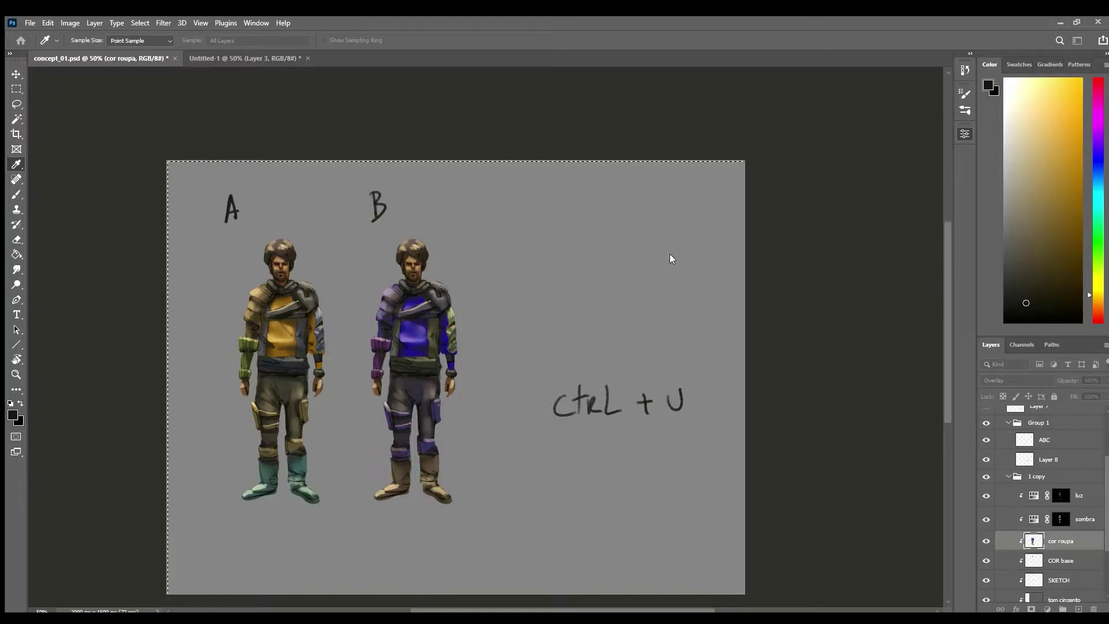
key(b)
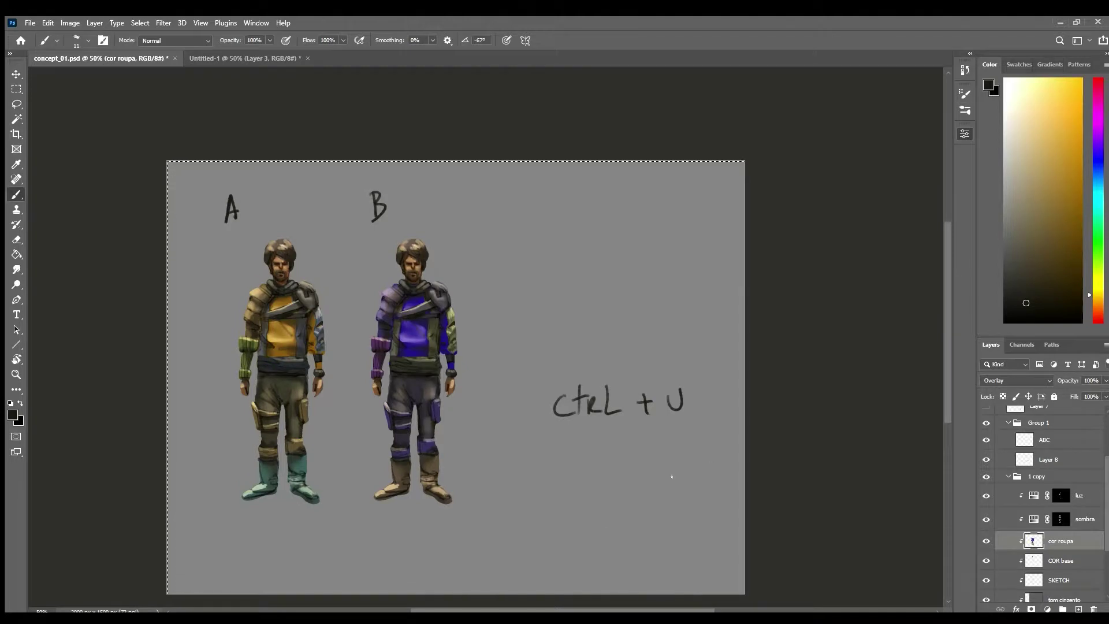
Hide the handwritten note on Layer 8 and save the document.
click(986, 461)
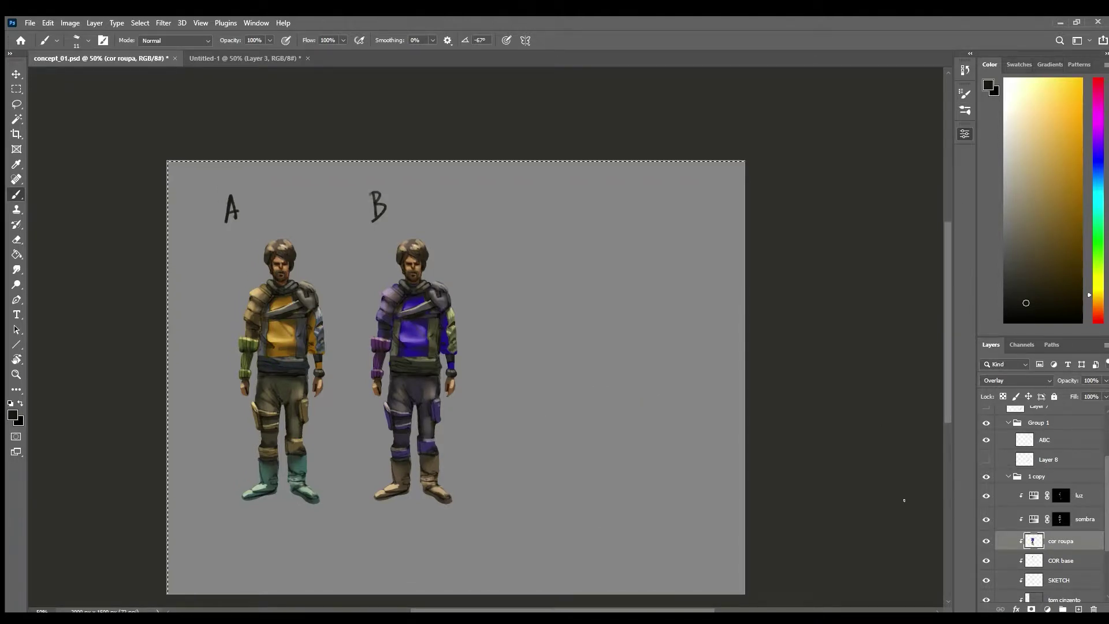
key(ctrl+s)
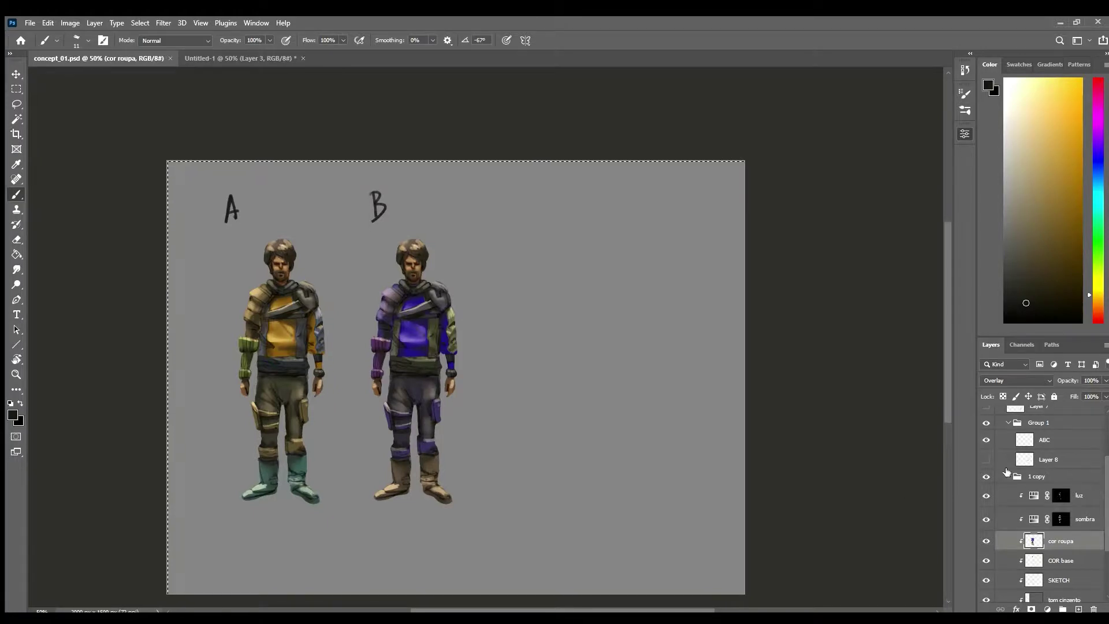
Rename the second character's group as 2 and clear the canvas selection.
double_click(1036, 478)
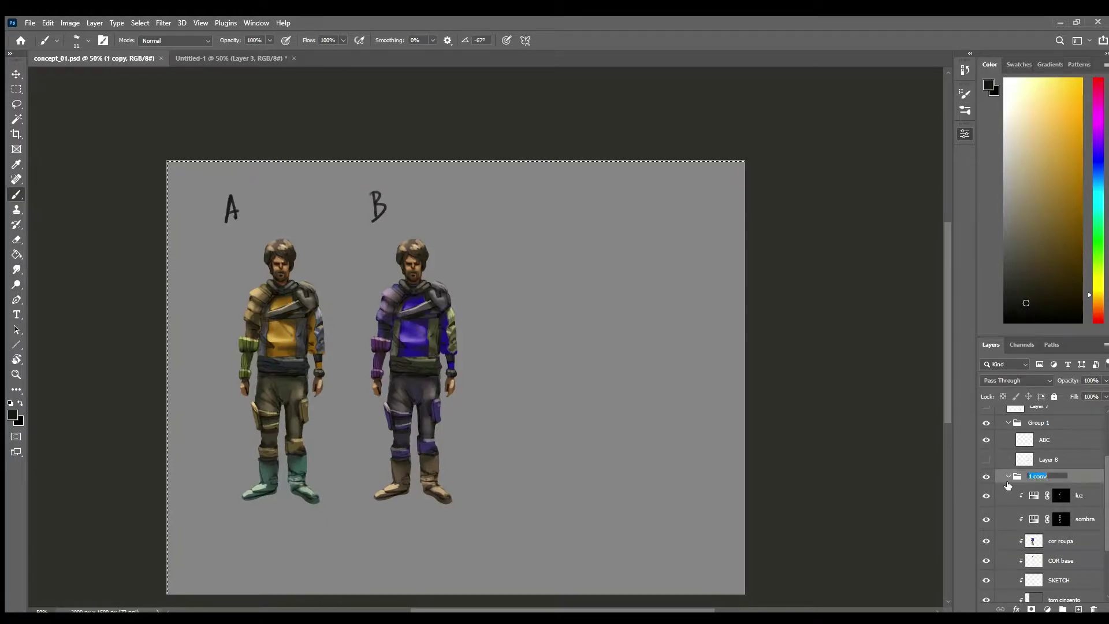
key(Return)
click(1009, 476)
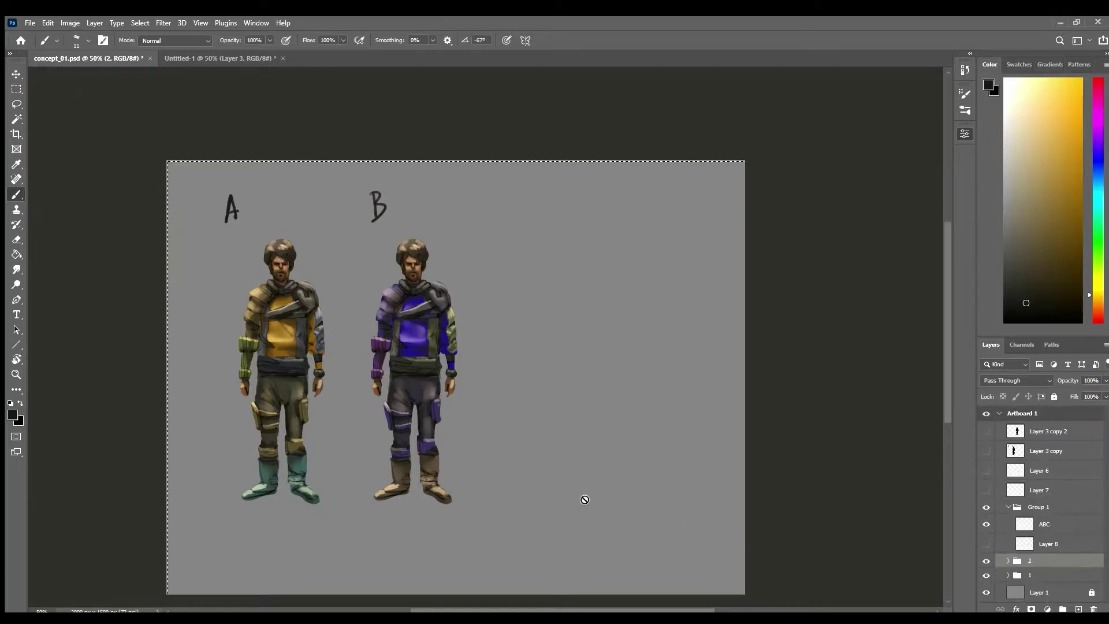
key(v)
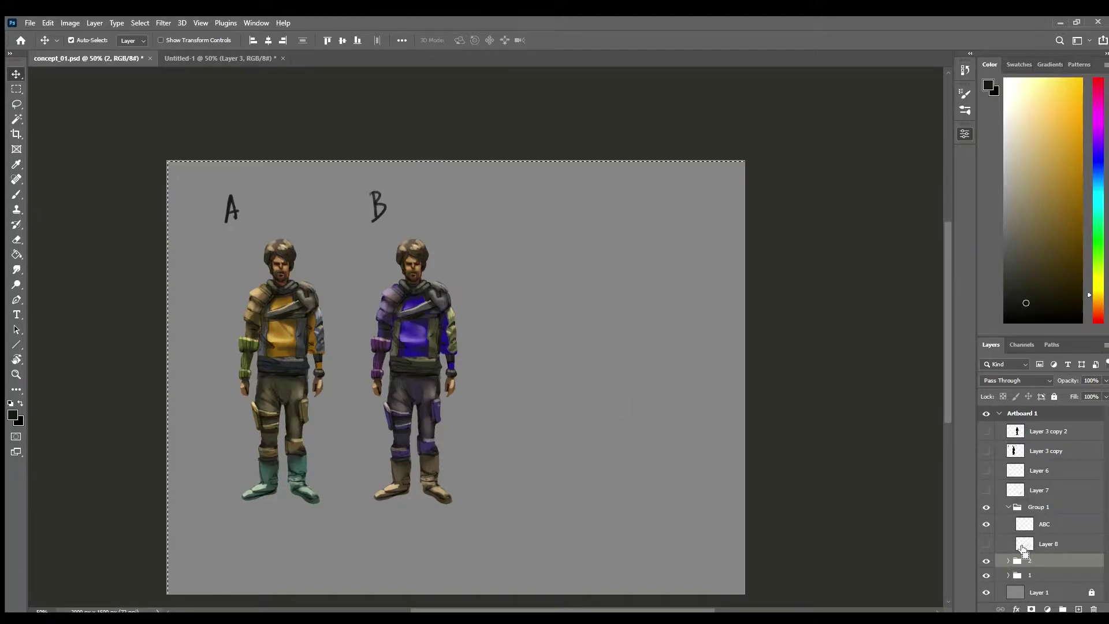
key(ctrl+d)
Try to duplicate the individual layers of group 2, from Layer 3 to luz, as a third character.
click(1008, 562)
drag(1103, 484, 1093, 564)
click(1077, 585)
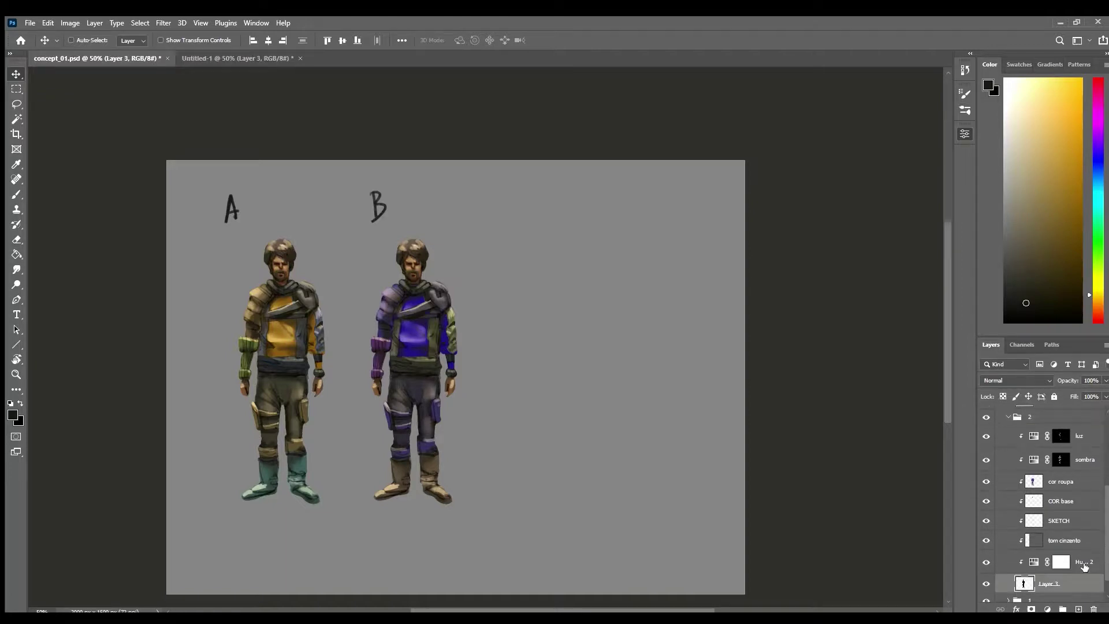
click(1089, 425)
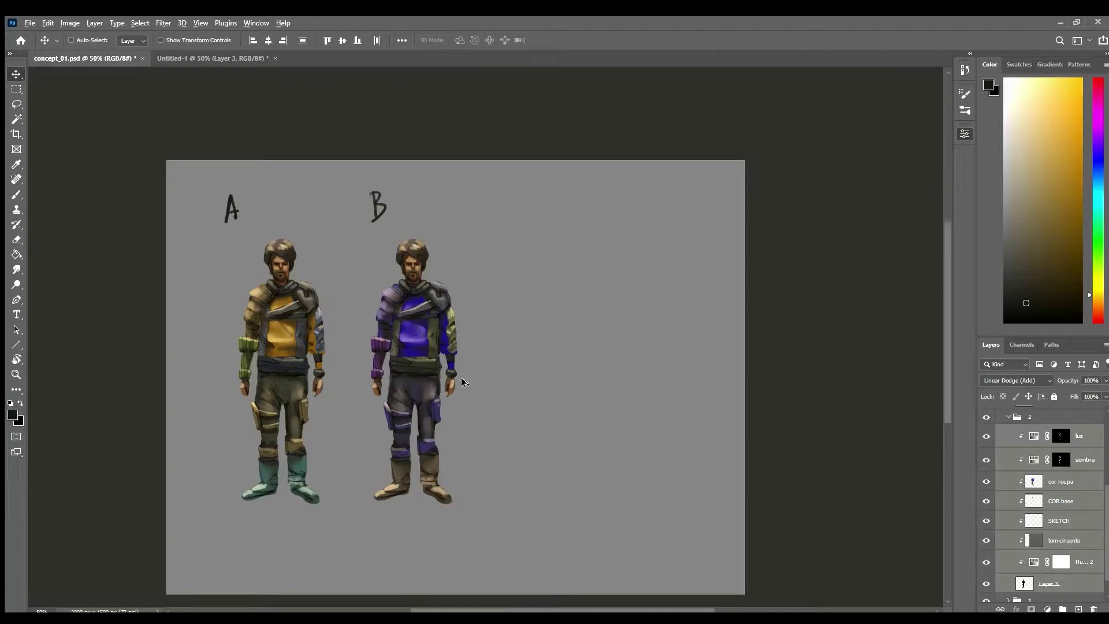
drag(438, 386, 525, 383)
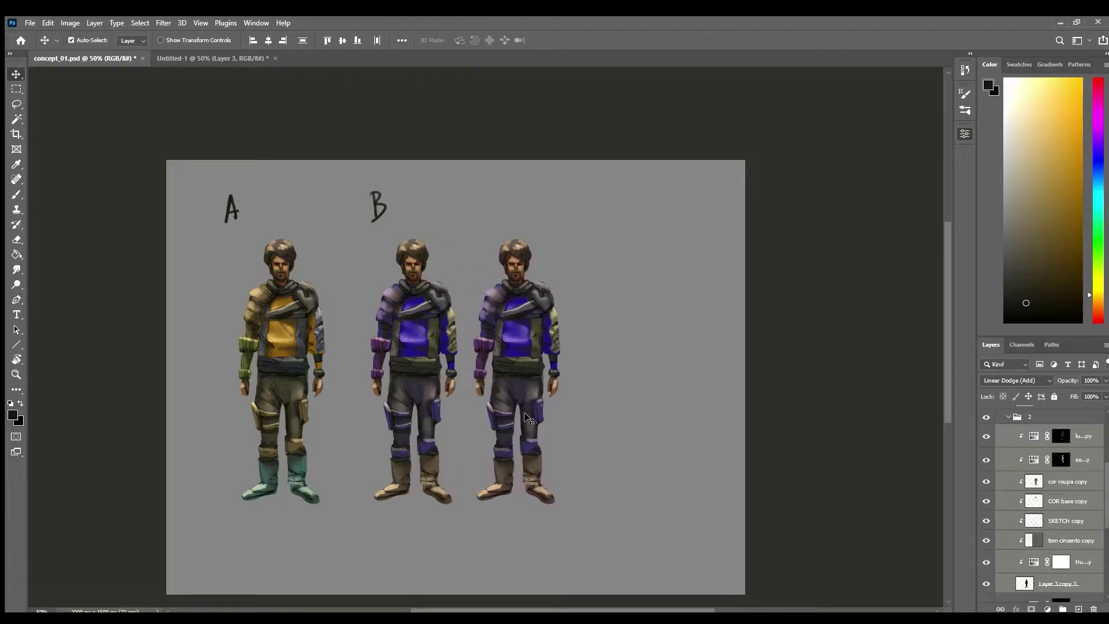
key(ctrl+z)
Duplicate the whole group 2 and place the copy to the right of the second character.
drag(1105, 509, 1105, 481)
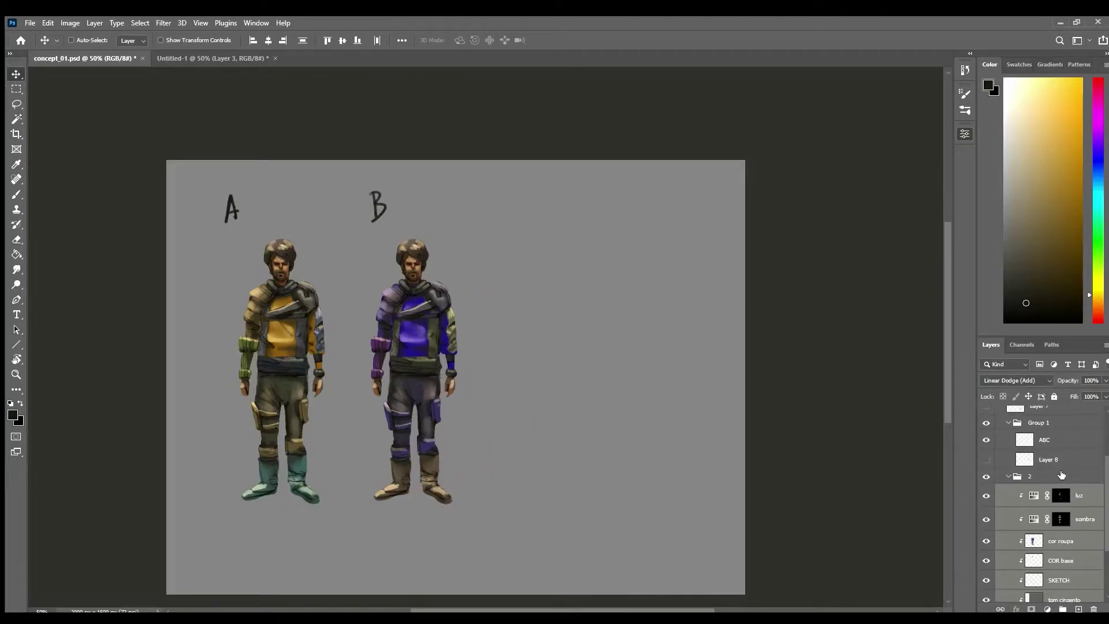
click(1058, 474)
drag(426, 408, 547, 409)
Handwrite the letter C above the third character on the ABC layer.
click(1057, 443)
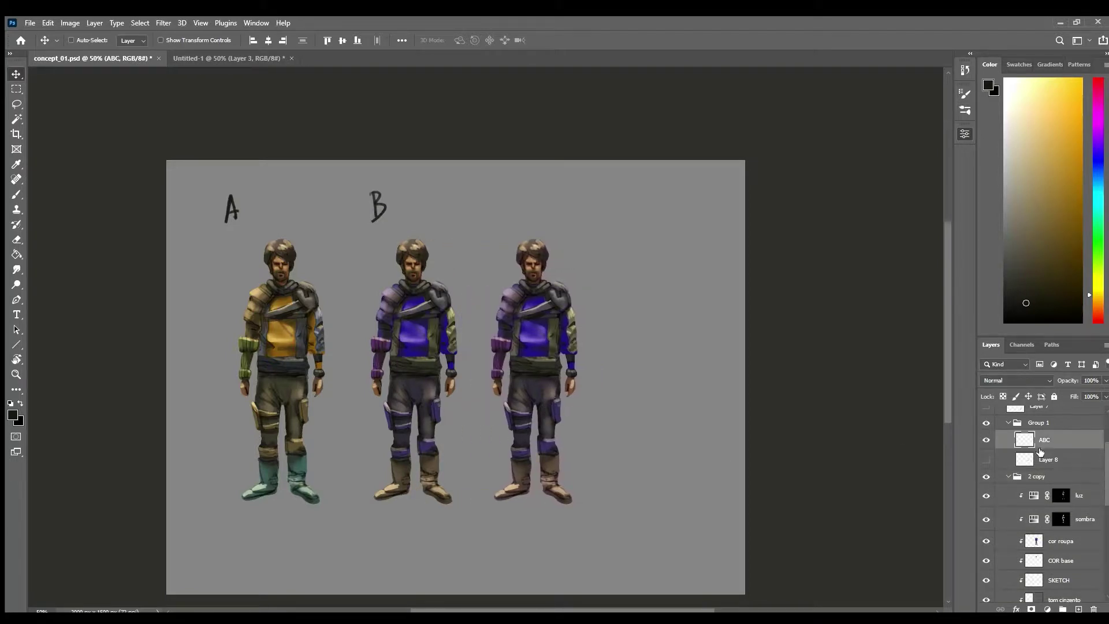
key(b)
drag(485, 189, 520, 201)
key(ctrl+z)
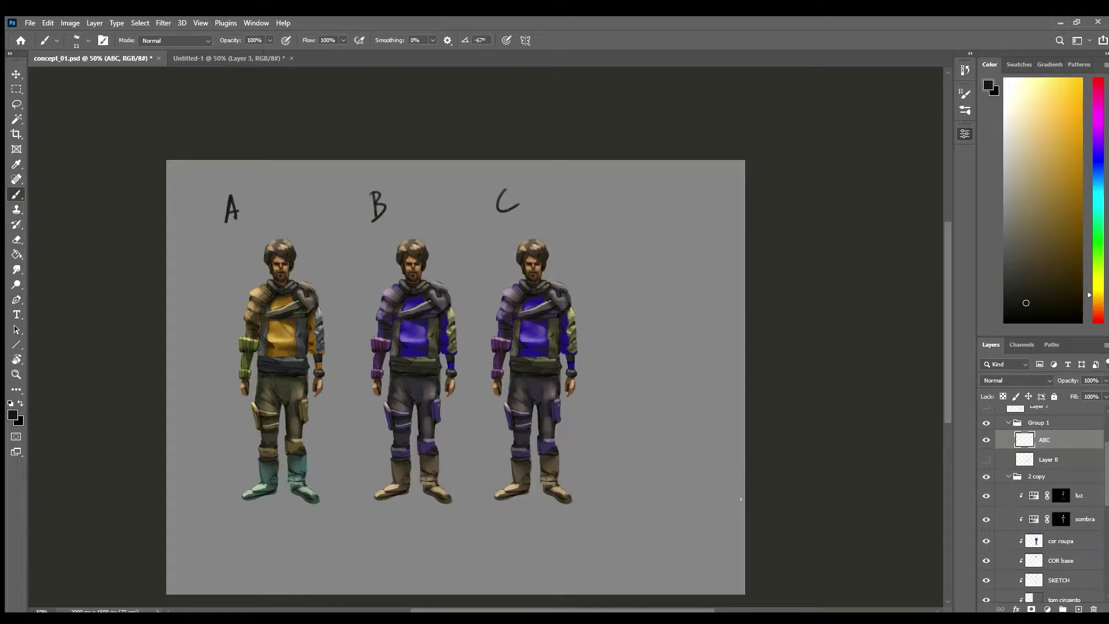
Invert the colours of the cor roupa layer in the third character's group.
click(1077, 546)
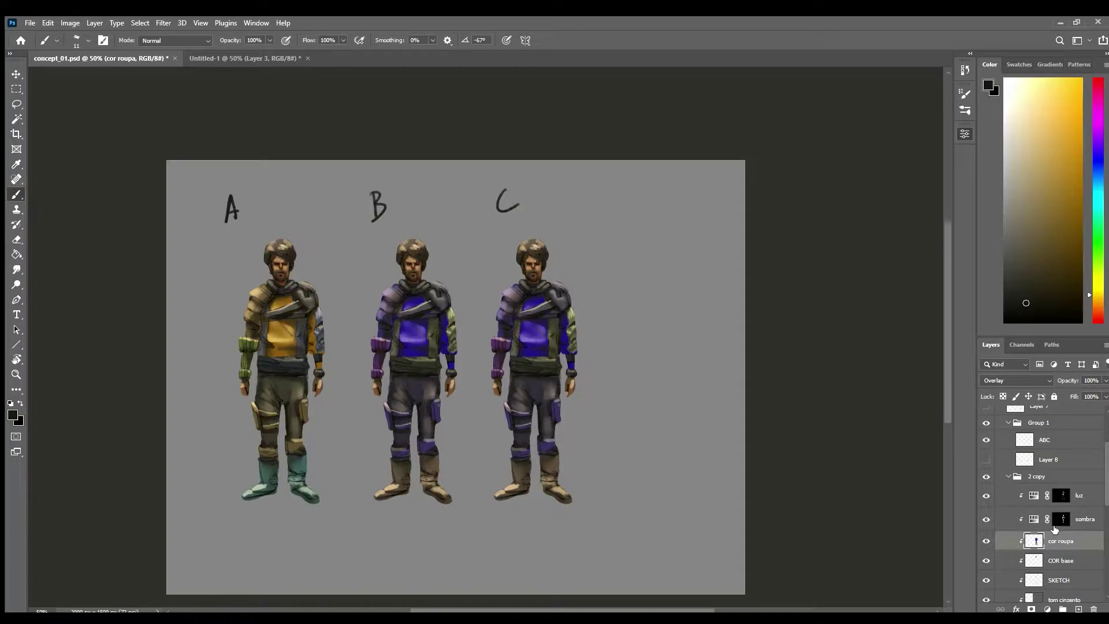
key(ctrl+i)
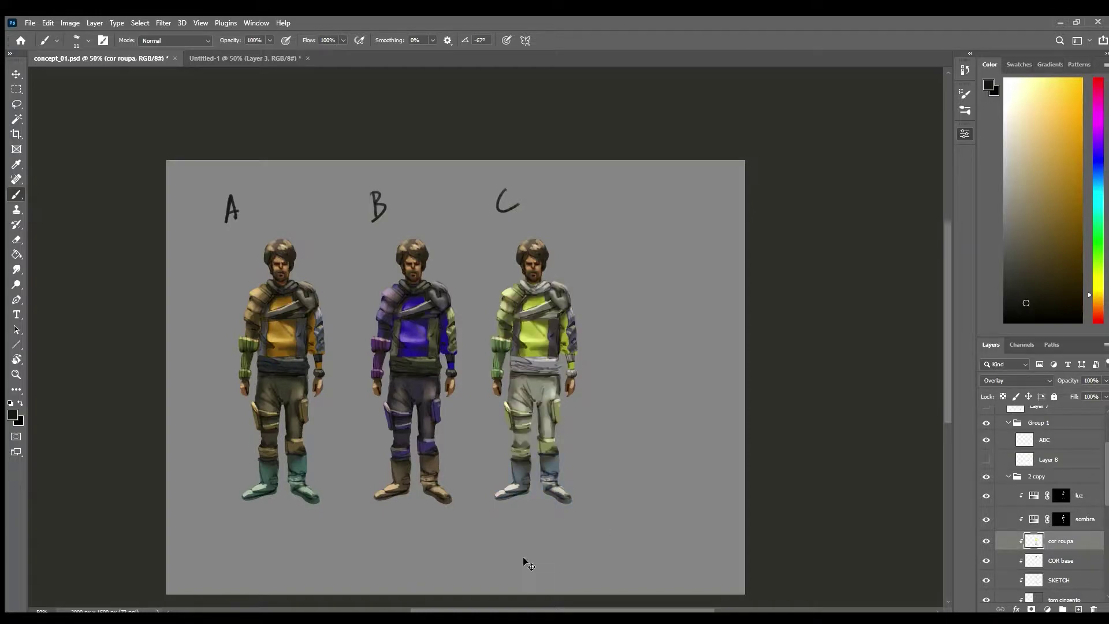
Undo the colour inversion on the third character, then show Layer 8 and erase its handwritten note.
key(ctrl+shift+z)
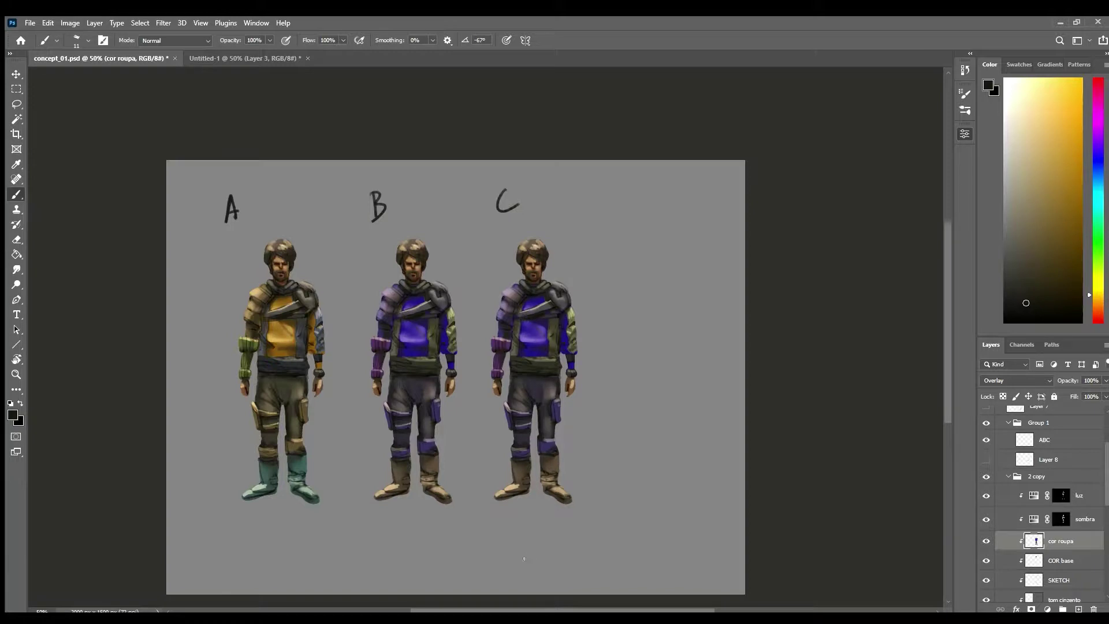
click(1079, 464)
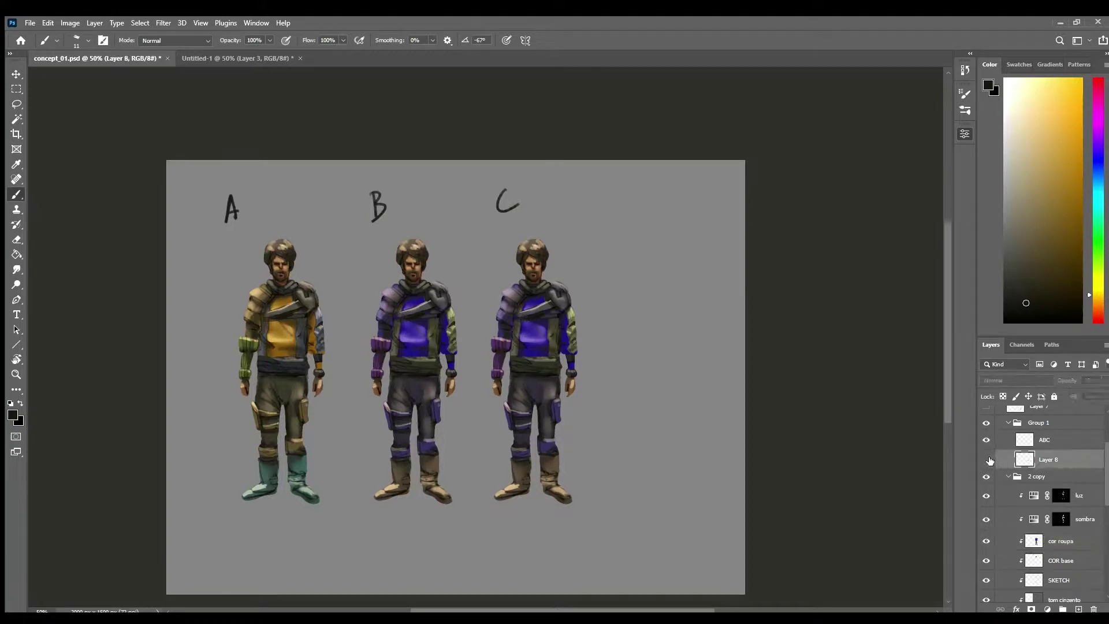
click(986, 460)
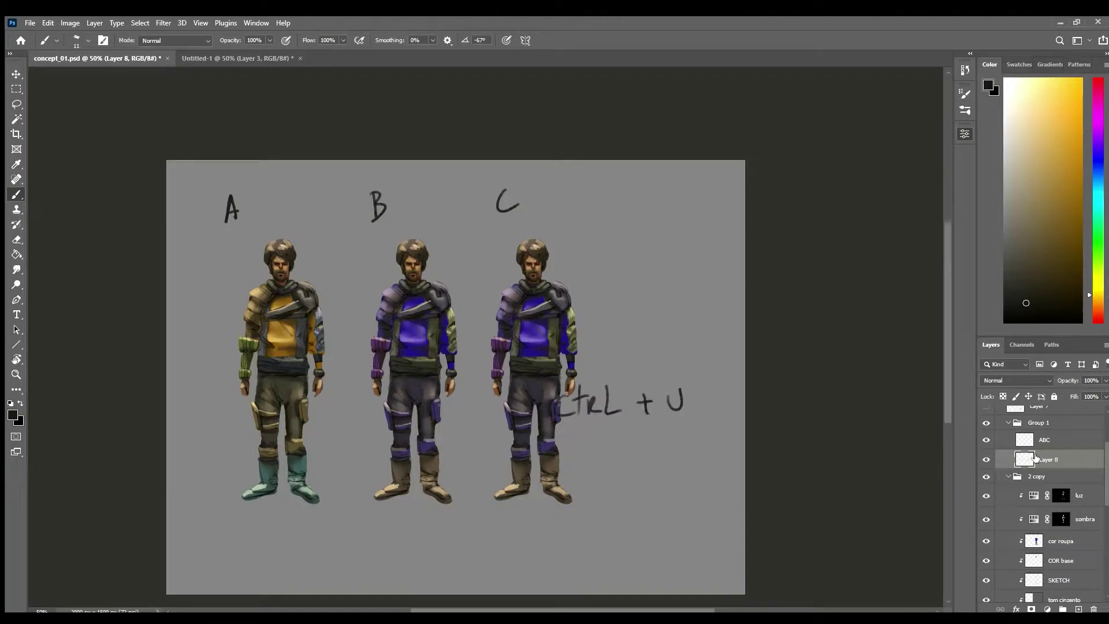
key(ctrl+a)
key(Delete)
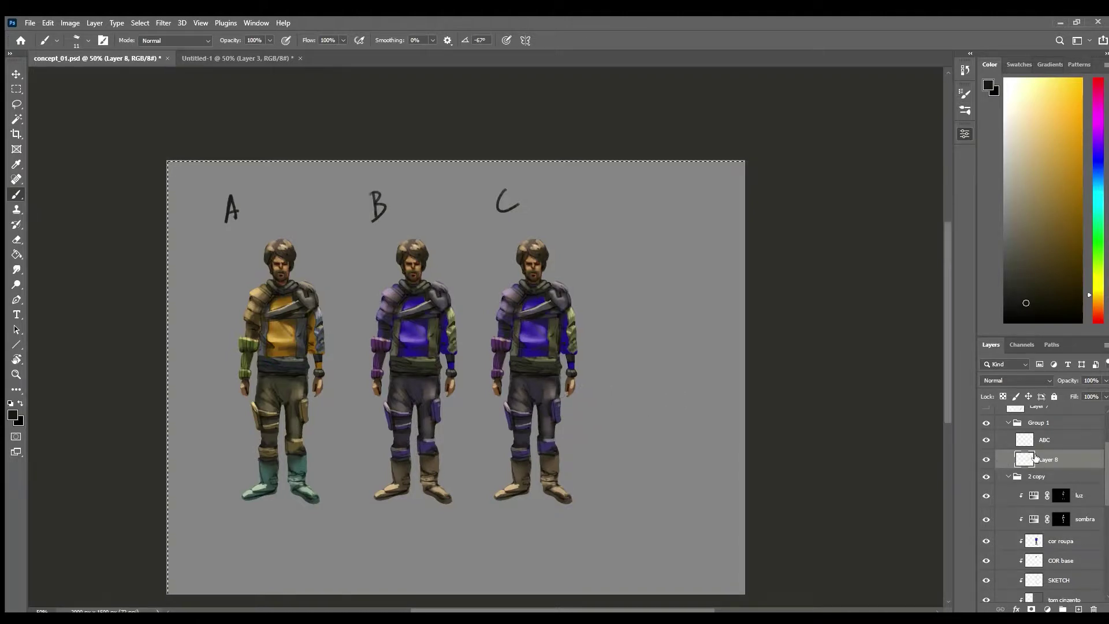
Handwrite the note "Ctrl + I" beside the third character on Layer 8.
click(1085, 545)
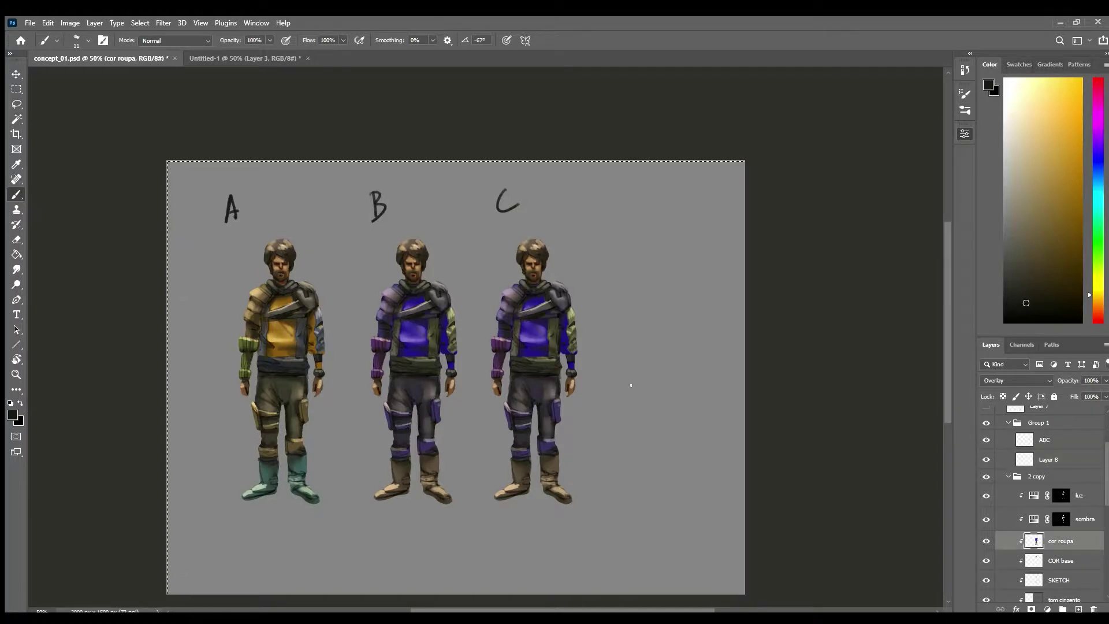
click(1075, 462)
drag(634, 417, 636, 435)
drag(646, 403, 646, 434)
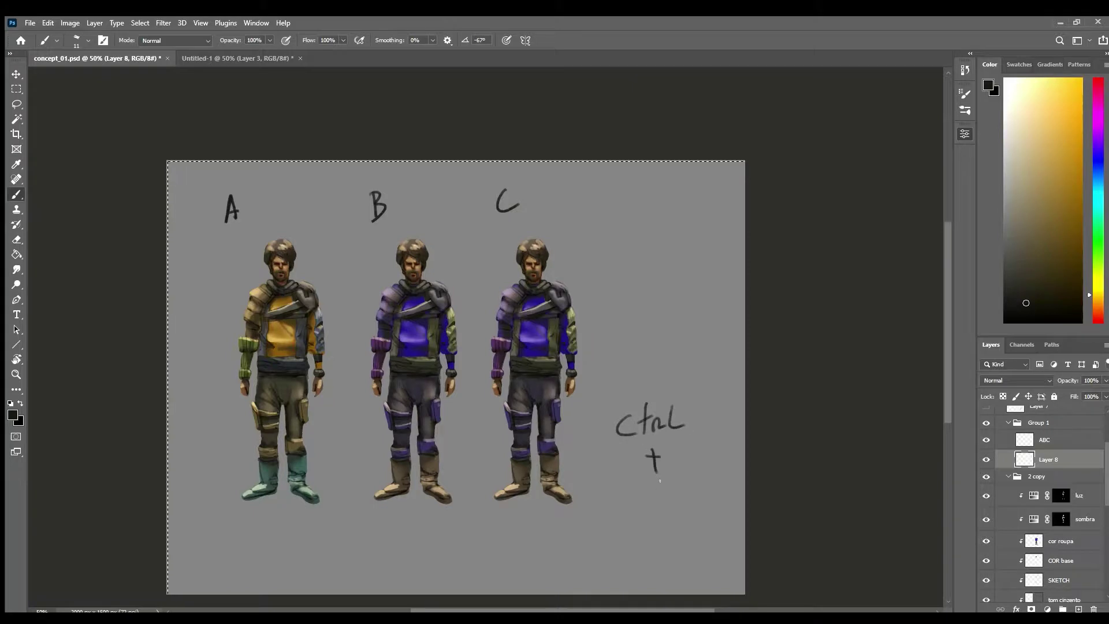
Invert the colours of the third character's cor roupa layer, clear the selection and hide Layer 8.
click(1080, 543)
key(ctrl+i)
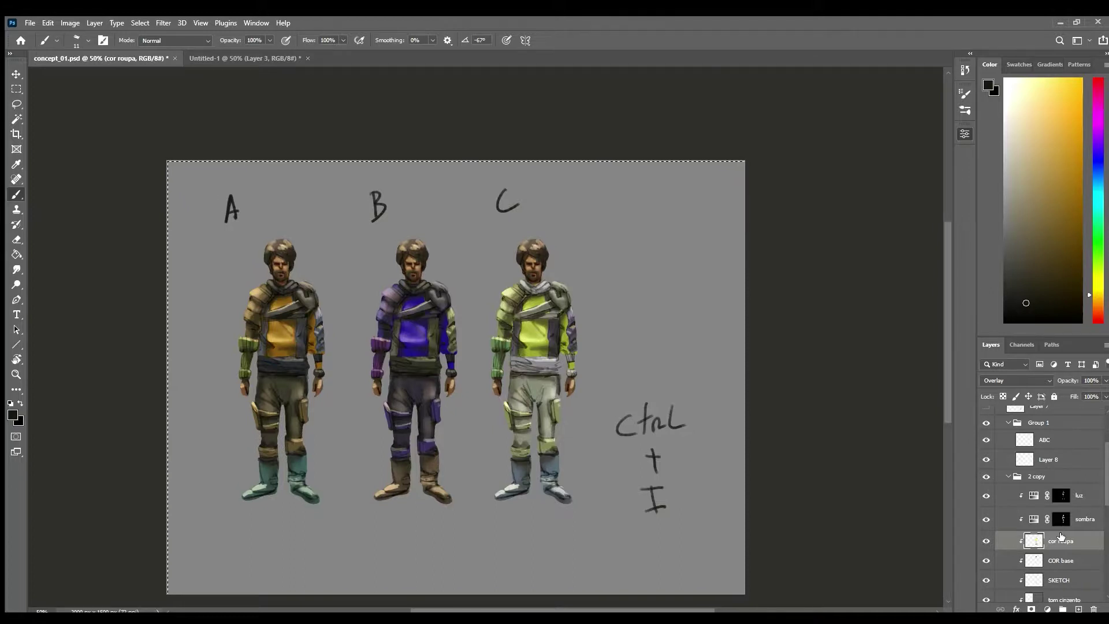
key(ctrl+d)
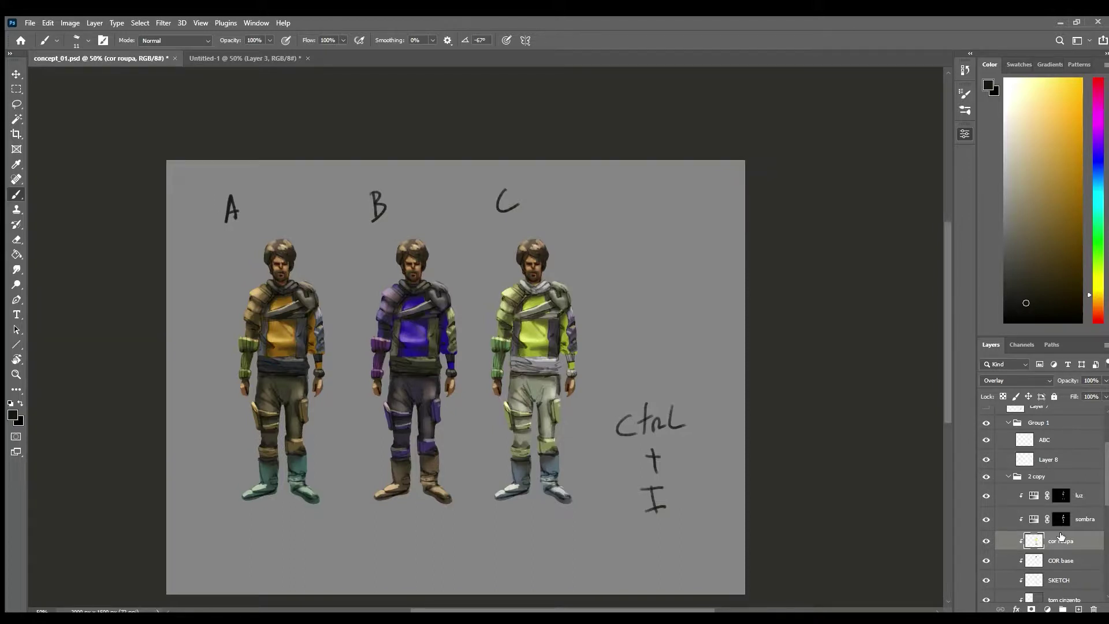
click(986, 459)
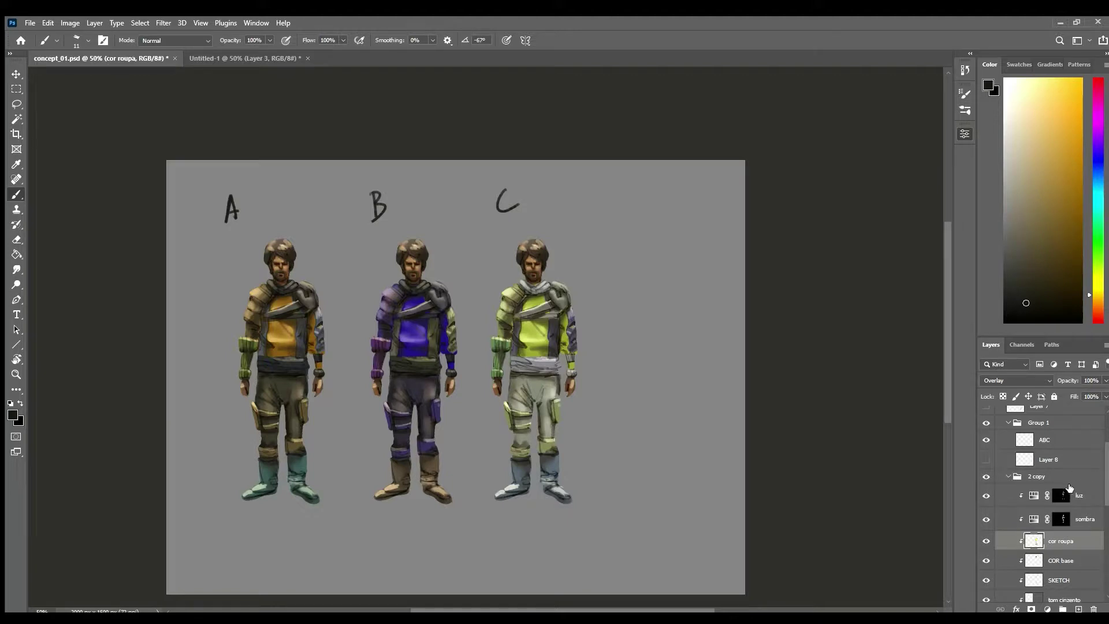
Rename the group 2 copy as 3 and collapse the character groups.
click(1015, 477)
click(1008, 476)
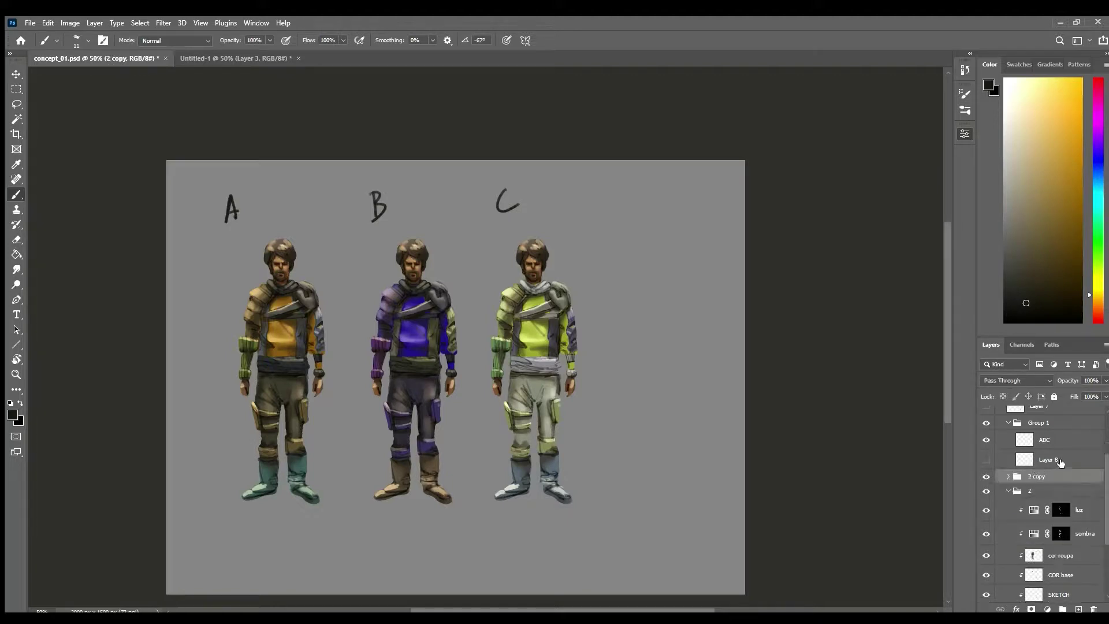
double_click(1035, 475)
text(3)
key(Return)
click(1011, 491)
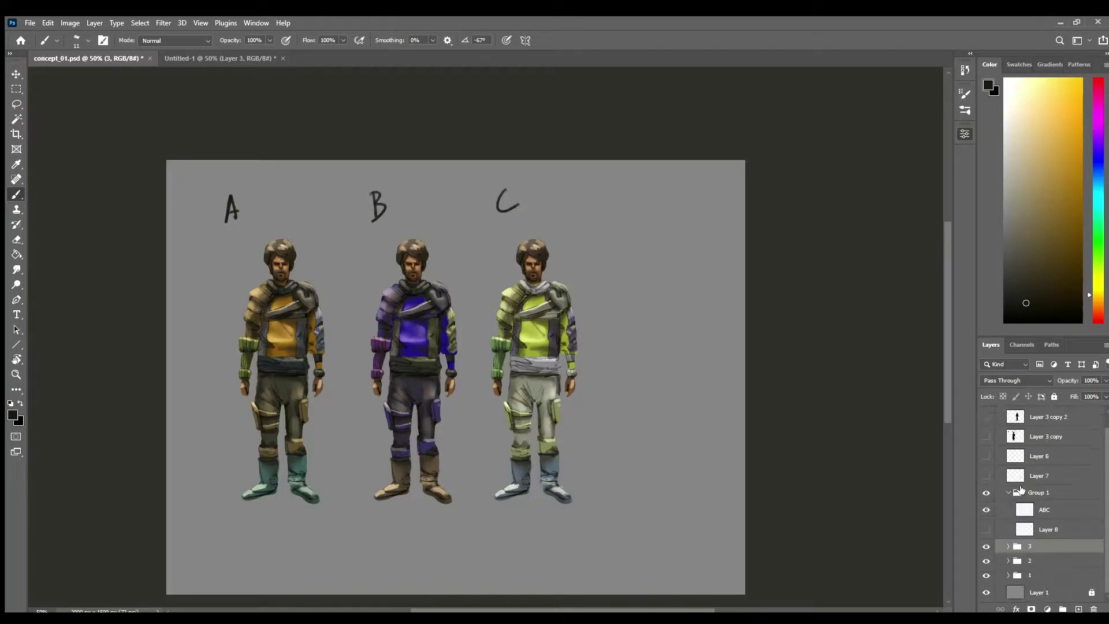
Duplicate group 3 to the right of the third character and handwrite the letter D above the copy on the ABC layer.
key(v)
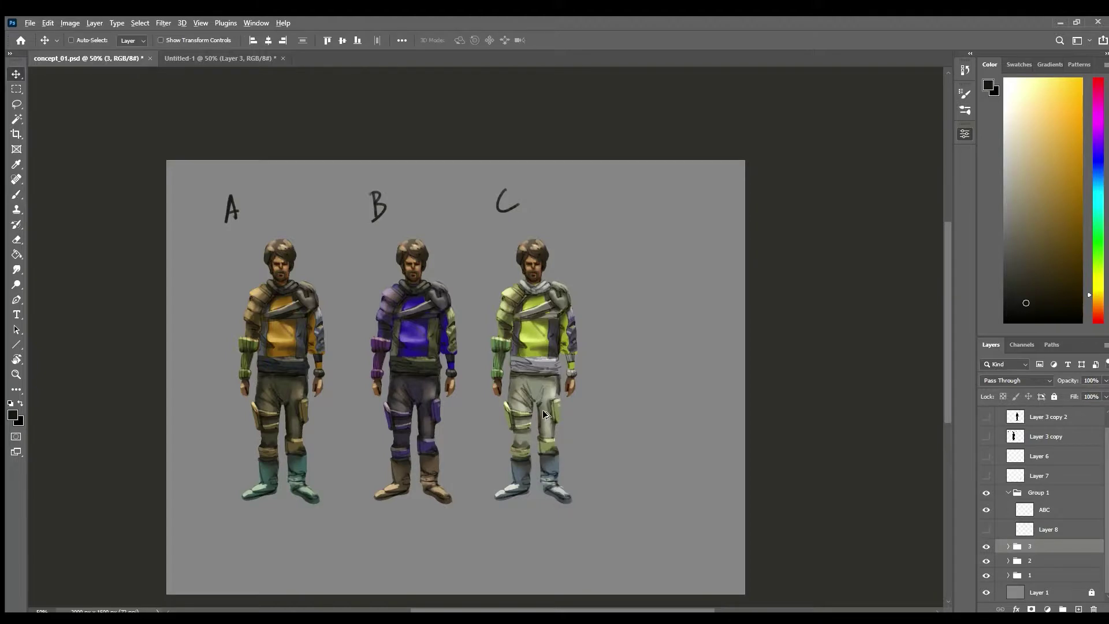
alt+drag(547, 410, 669, 411)
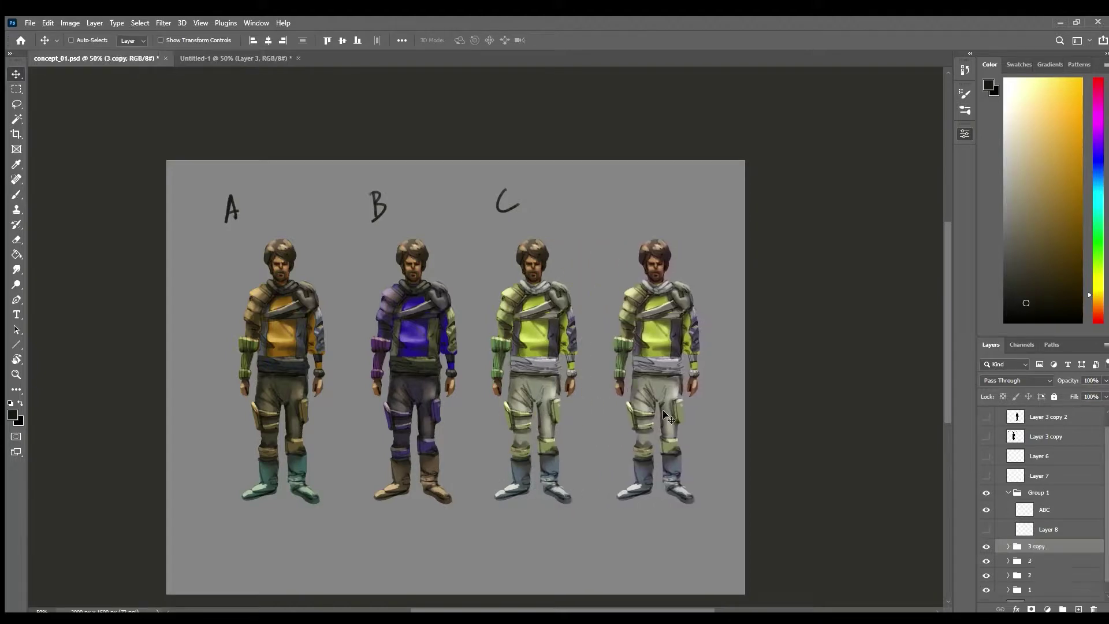
click(1068, 510)
key(b)
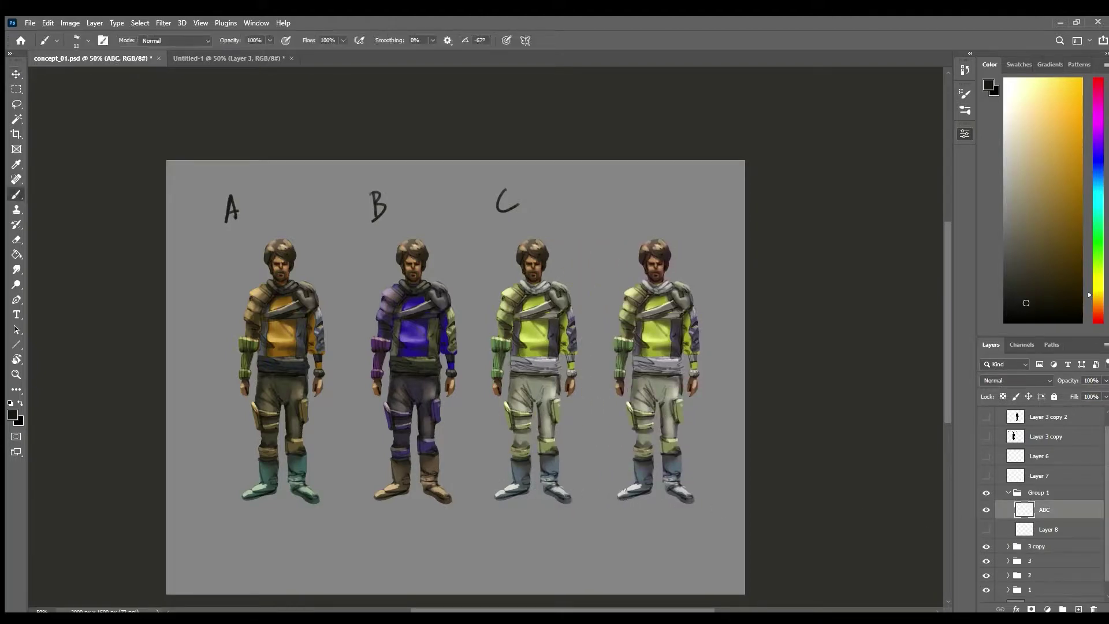
key(d)
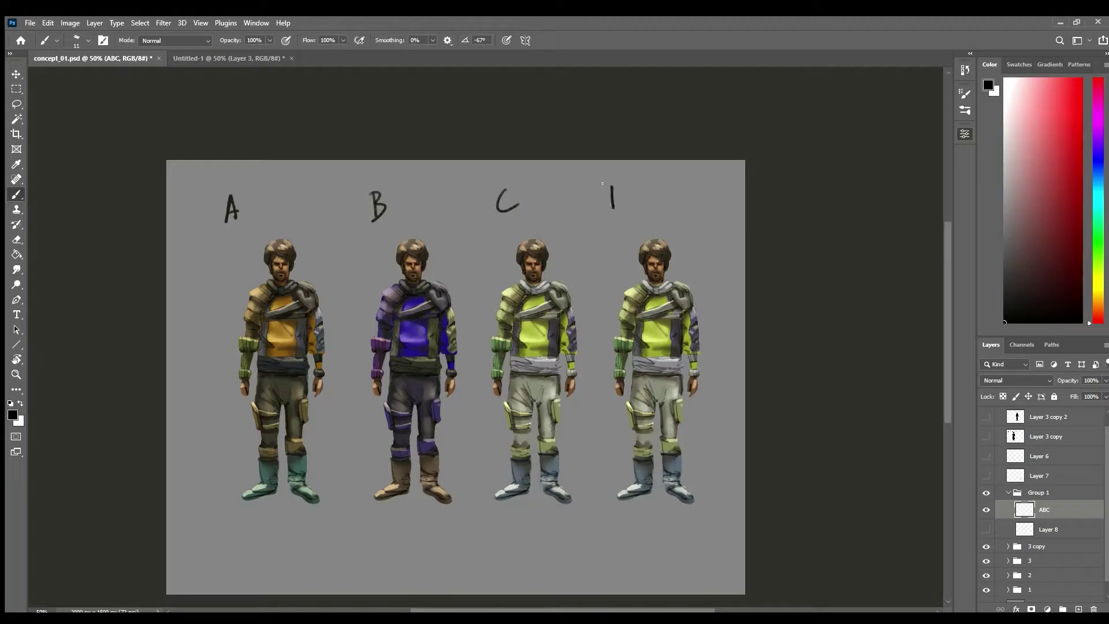
drag(602, 183, 613, 207)
Rename the group 3 copy as 4.
double_click(1037, 546)
text(4)
key(Return)
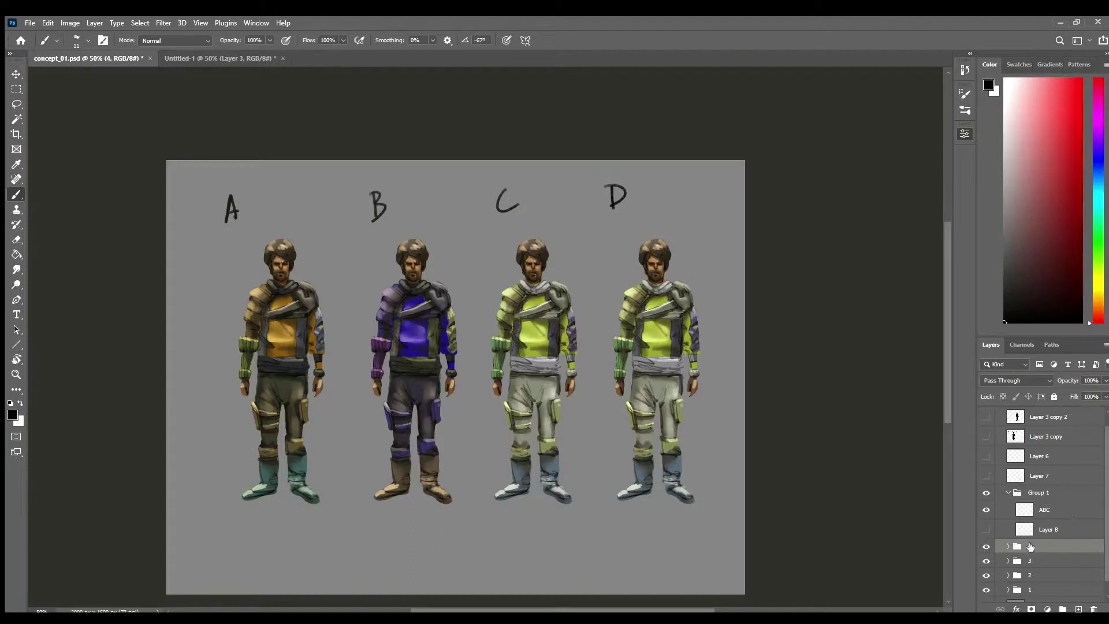
Shift the hue of the cor roupa layer in group 4 to give a green shirt and purple boots.
click(1008, 546)
scroll(1103, 486, down, 5)
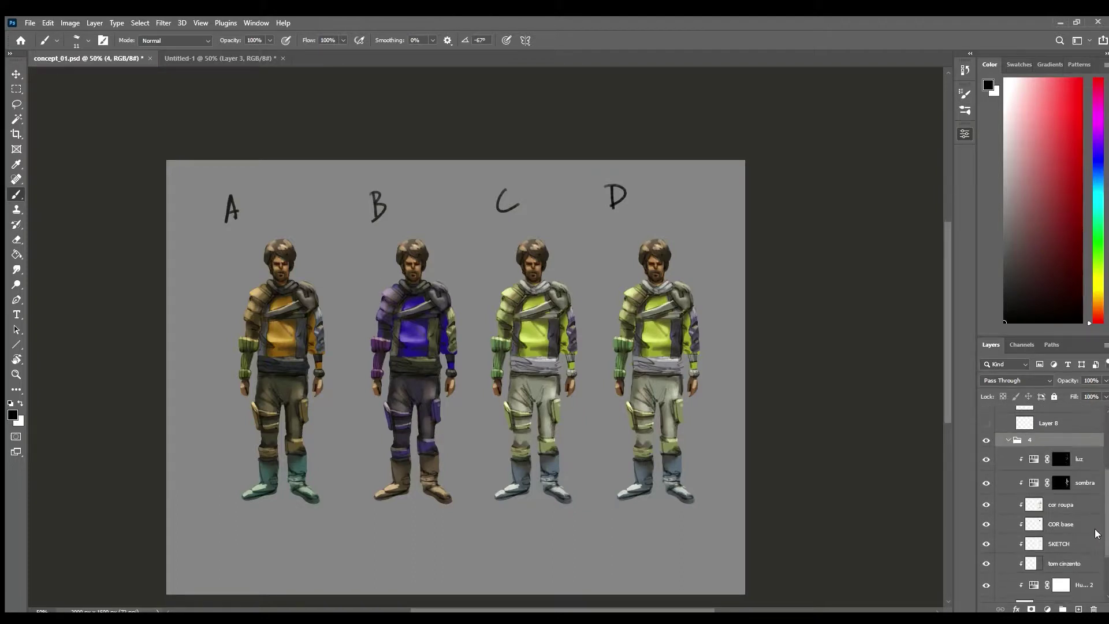
click(1080, 488)
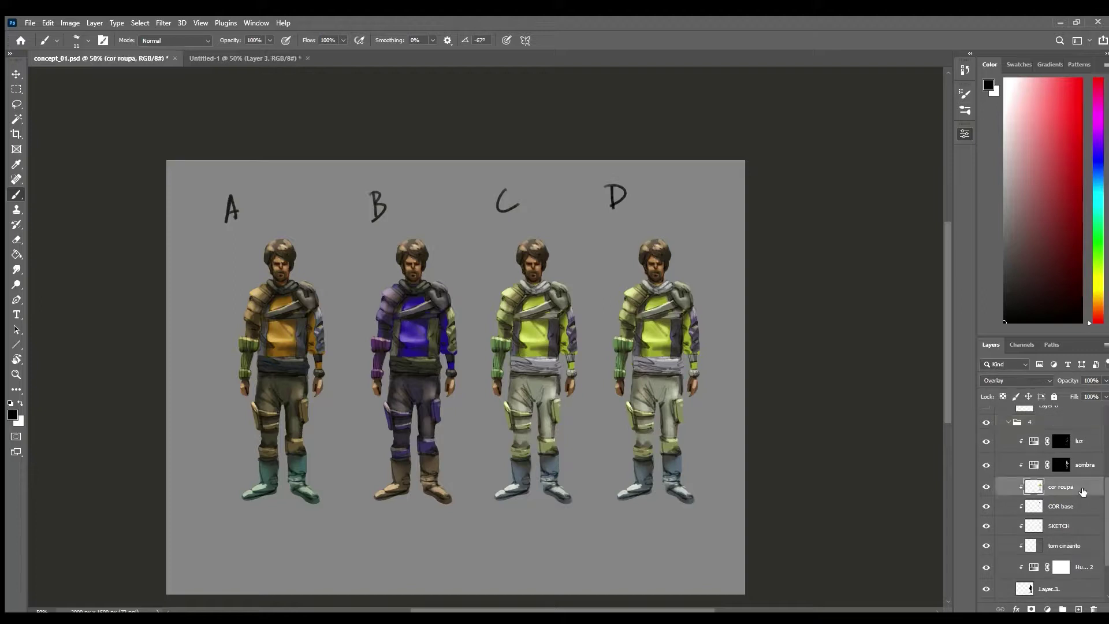
key(i)
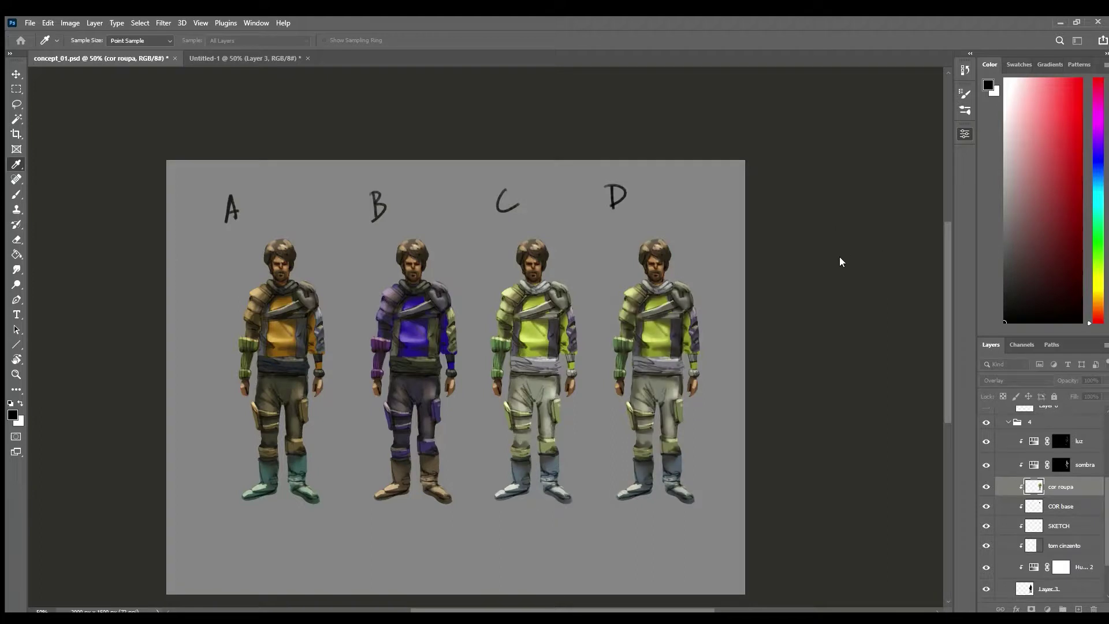
drag(838, 192, 883, 207)
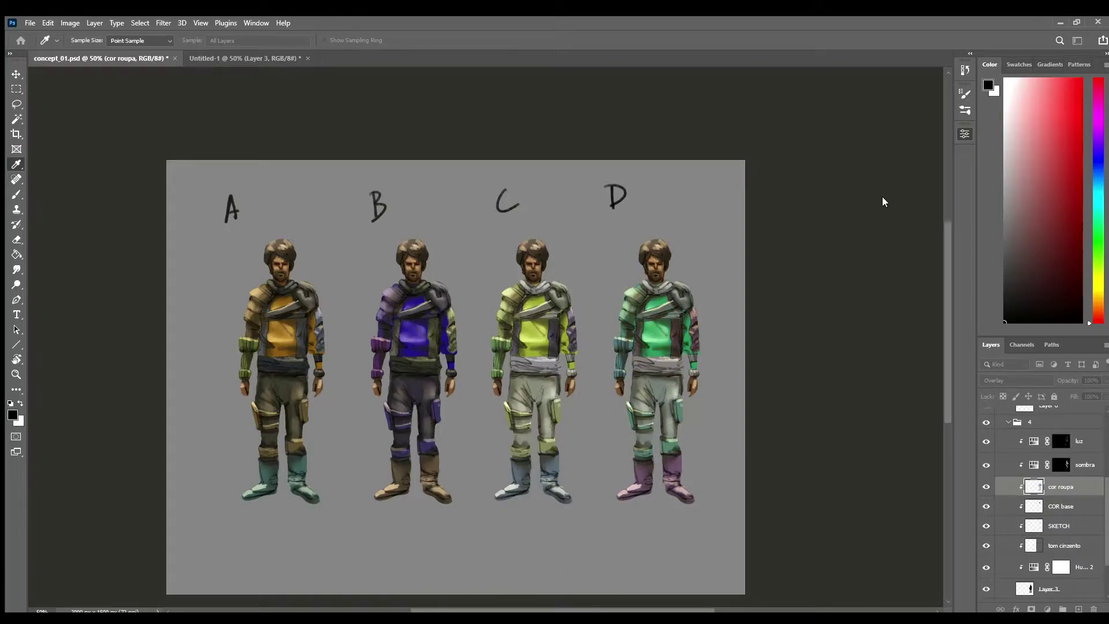
click(963, 141)
Try different blending modes on group 4's cor roupa layer and set it to Darken.
click(1044, 379)
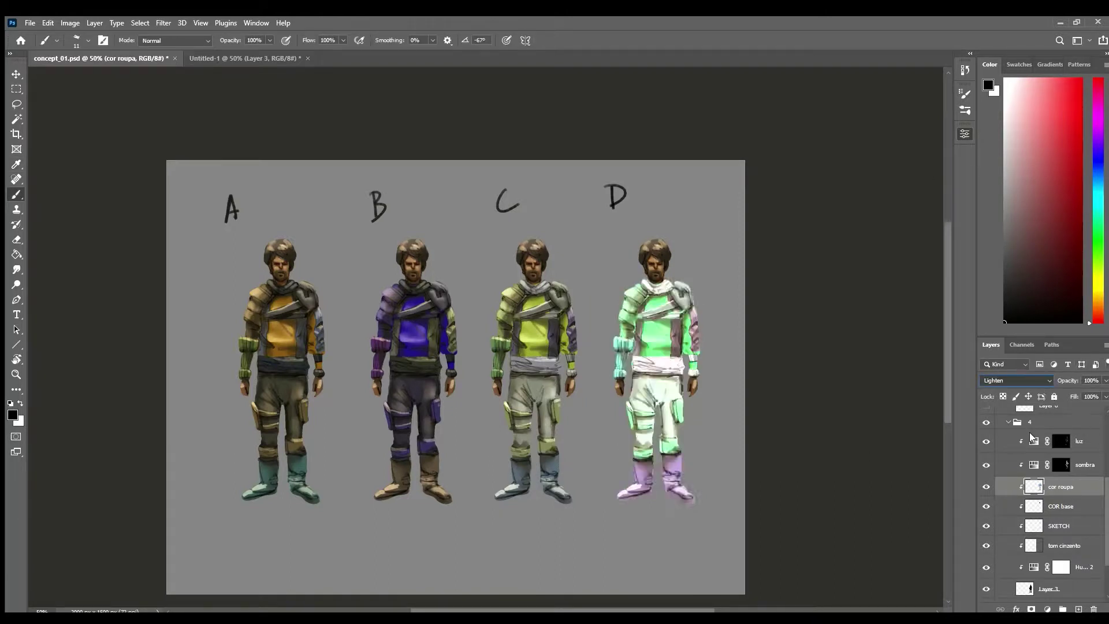
key(Down)
key(Down)
key(Down)
key(Down)
key(Down)
key(Down)
key(Down)
key(Down)
key(Down)
key(Down)
key(Down)
key(Down)
key(Down)
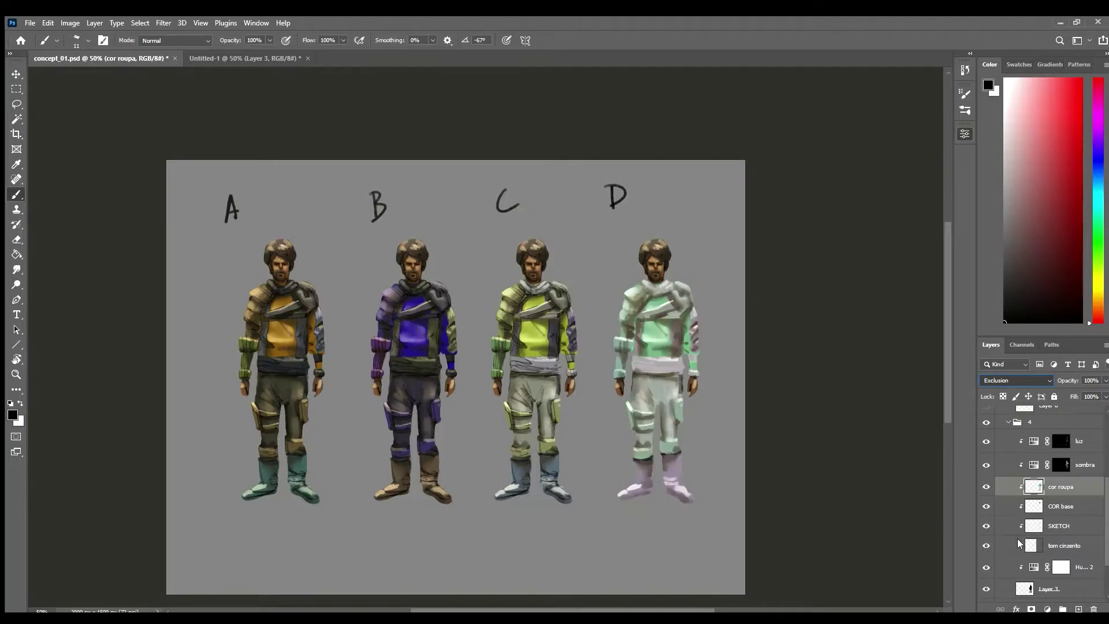
key(Up)
key(Up)
key(Up)
key(Up)
key(Up)
key(Up)
key(Up)
key(Up)
key(Up)
key(Up)
key(Up)
key(Up)
key(Up)
key(Up)
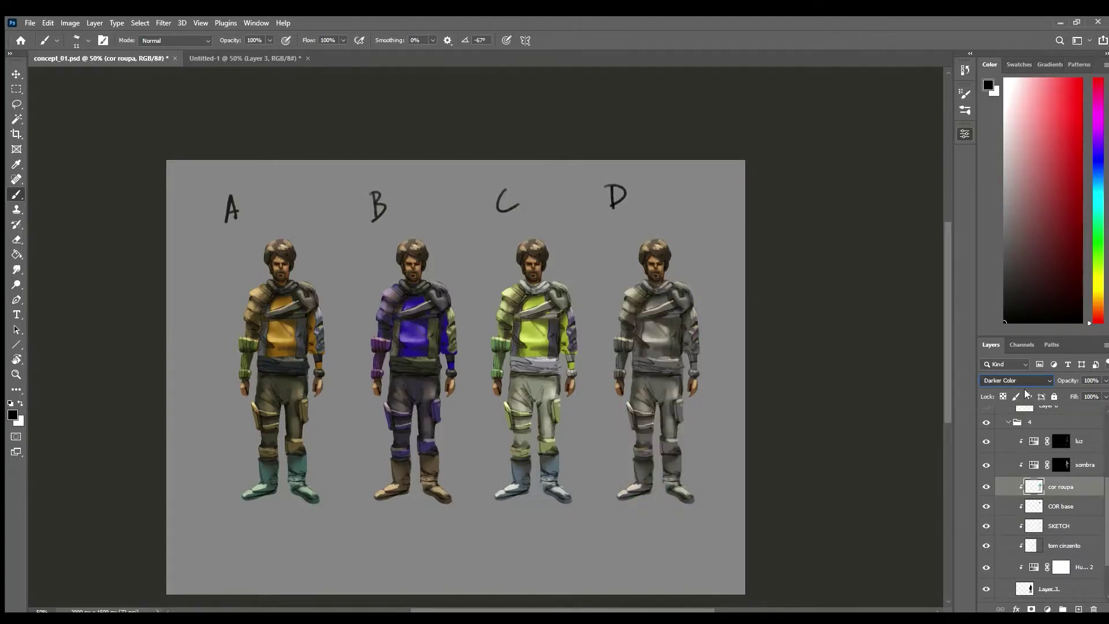
key(Up)
key(Down)
key(Up)
key(Up)
key(Up)
key(Up)
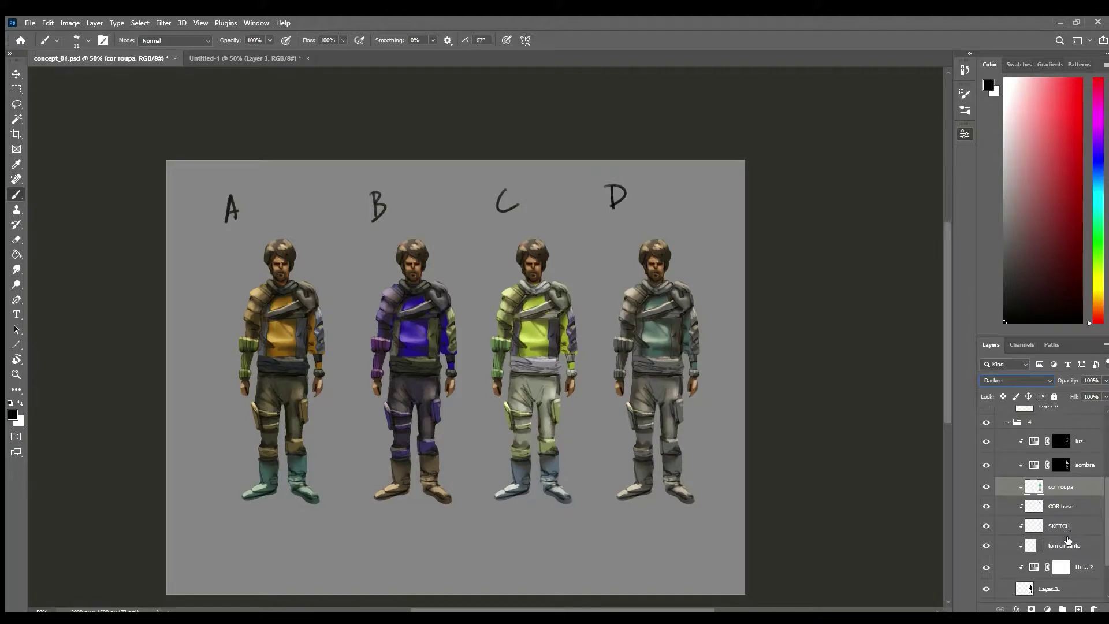
Add a new layer above luz in group 4 and name it paintover.
click(1097, 440)
click(1079, 609)
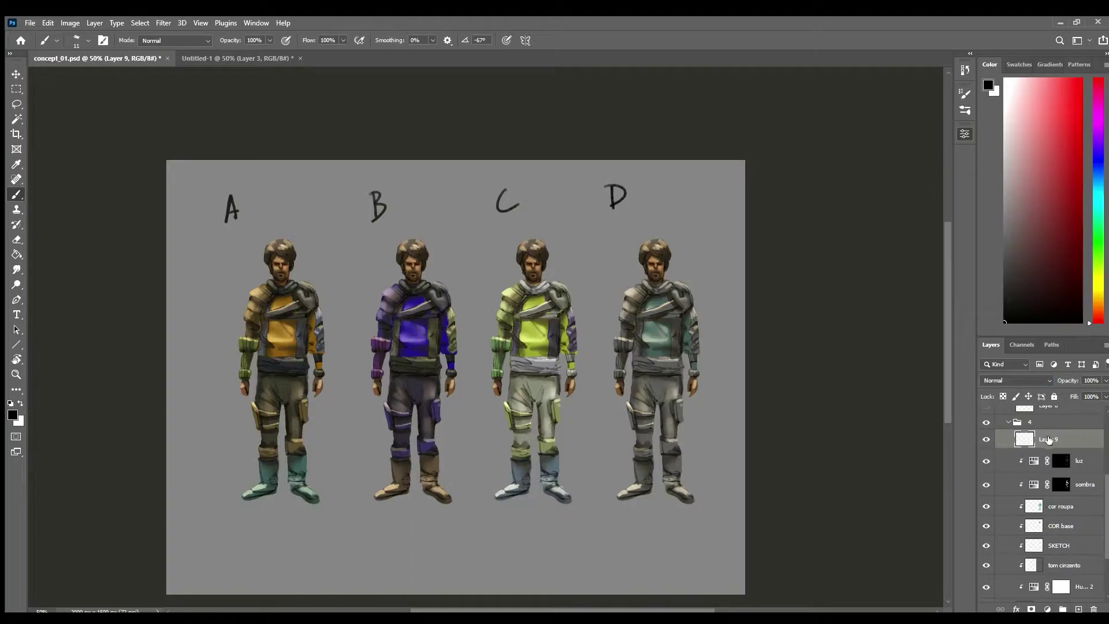
text(d)
key(Return)
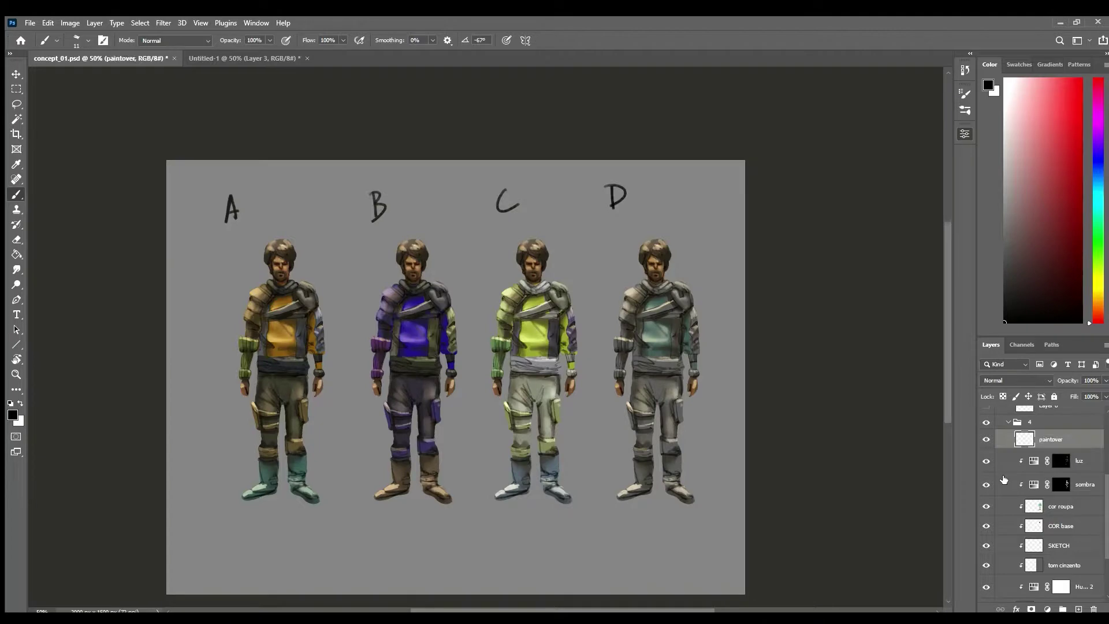
Paint a long lock of hair down the left side of character D's face using brown tones sampled from the hair.
drag(671, 280, 768, 280)
drag(681, 450, 536, 303)
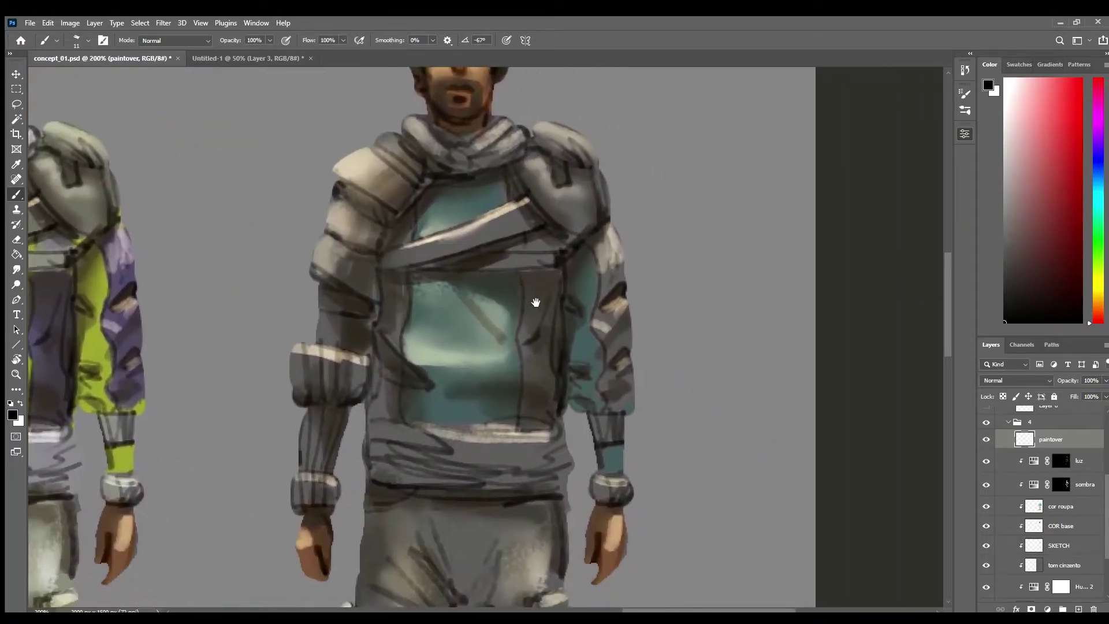
drag(492, 265, 519, 455)
alt+click(402, 292)
alt+click(382, 267)
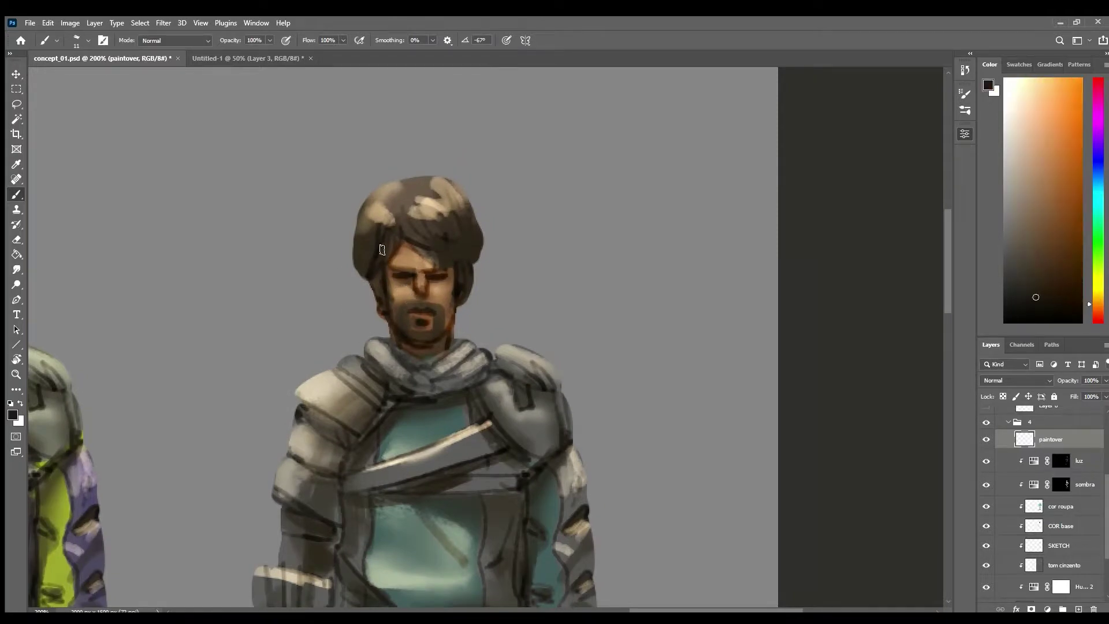
mouse_move(378, 282)
mouse_down()
mouse_move(352, 328)
mouse_move(376, 275)
mouse_move(366, 330)
mouse_up()
key(bracketright)
alt+click(371, 271)
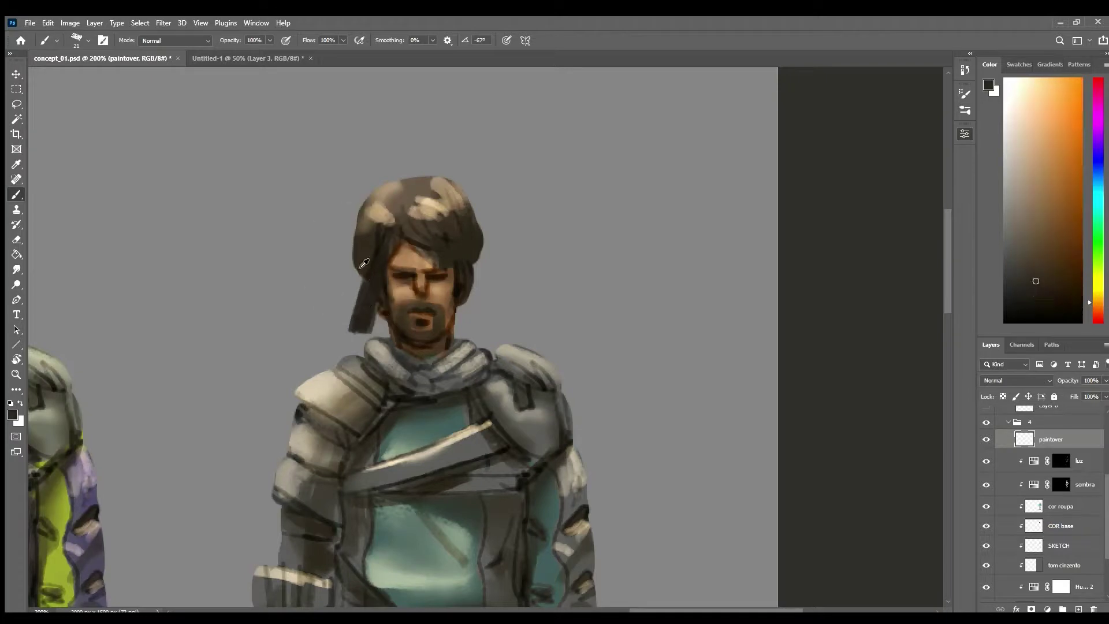
mouse_move(358, 274)
mouse_down()
mouse_move(349, 341)
mouse_move(362, 343)
mouse_up()
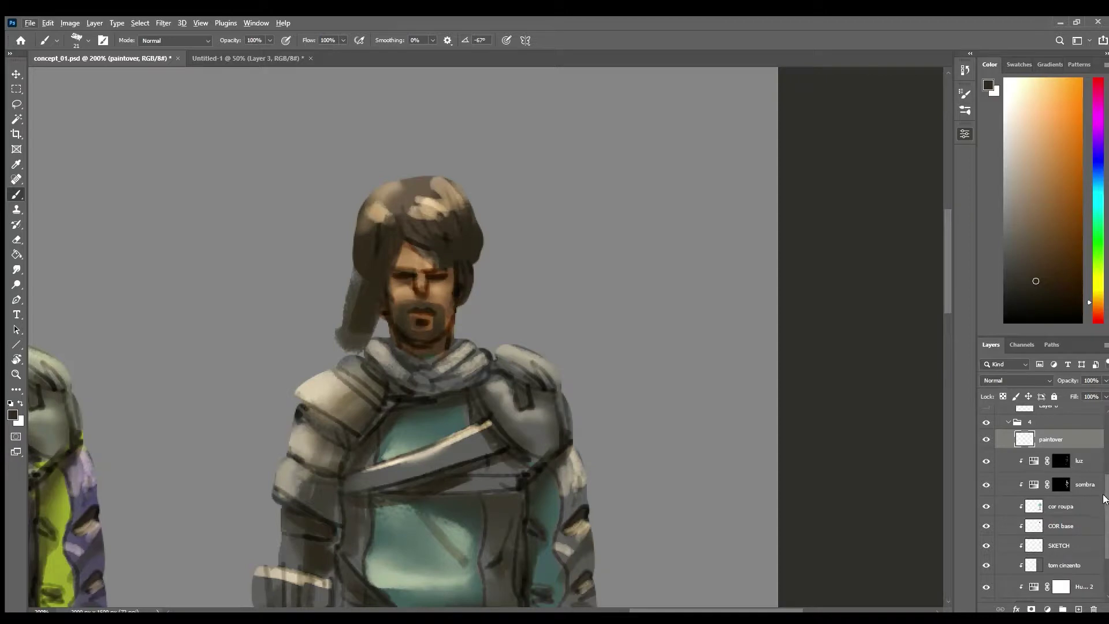
Trim the top and sides of character D's hair by painting over its outline with the sampled background grey.
alt+click(460, 293)
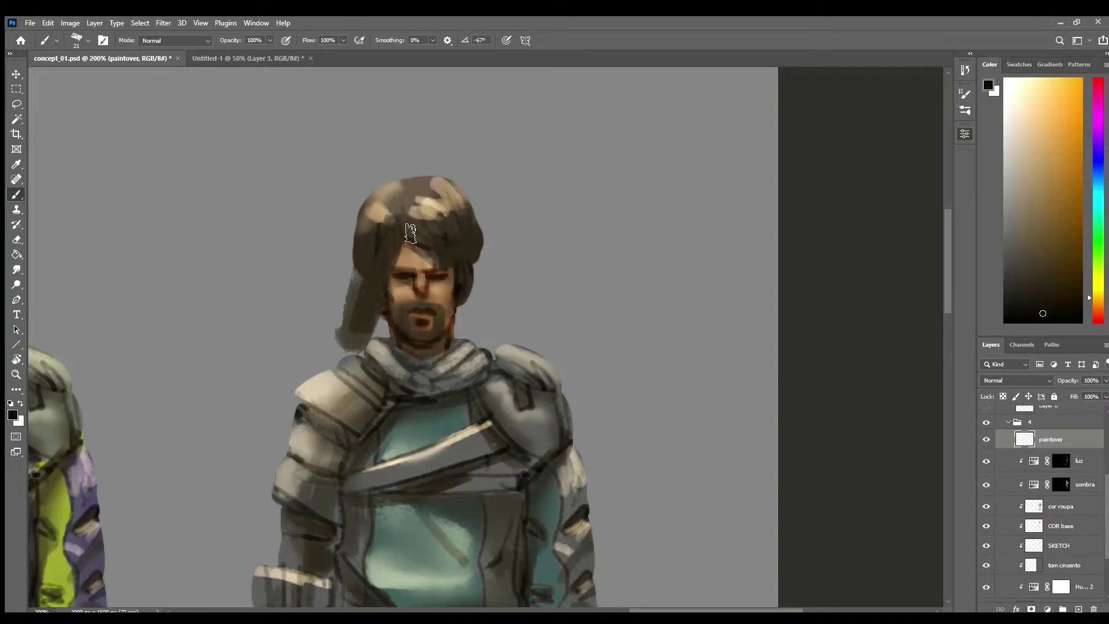
key([)
key([)
key([)
key([)
alt+click(498, 251)
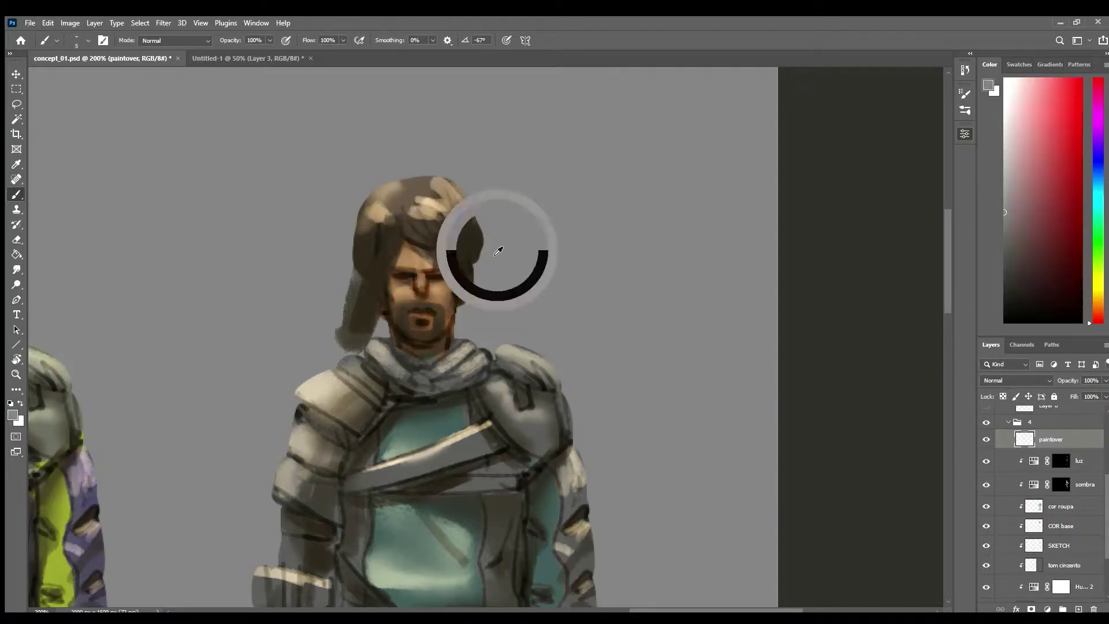
drag(464, 206, 479, 254)
key(])
key(])
key(])
key(])
key(])
key(])
key(])
mouse_move(471, 204)
mouse_down()
mouse_move(480, 247)
mouse_move(472, 205)
mouse_move(432, 173)
mouse_move(409, 180)
mouse_move(442, 193)
mouse_move(429, 177)
mouse_move(389, 182)
mouse_move(345, 225)
mouse_move(404, 170)
mouse_move(350, 249)
mouse_up()
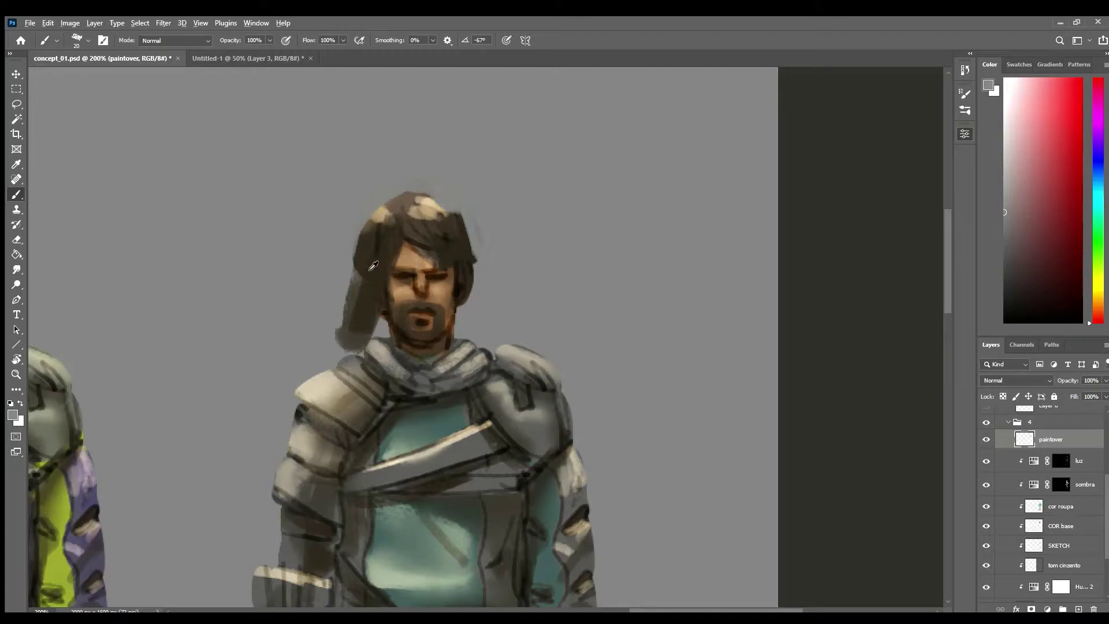
Paint thin dark strands down the long lock of character D's hair with colours sampled from the hair.
alt+click(387, 316)
key([)
key([)
key([)
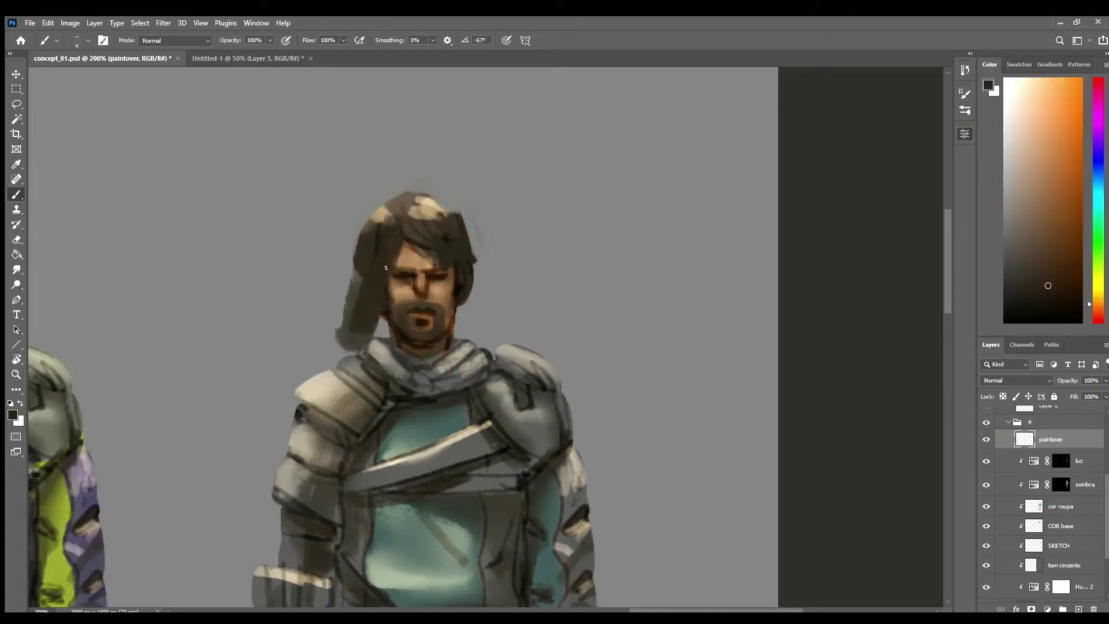
alt+click(384, 316)
alt+right_click(393, 270)
drag(398, 238, 369, 345)
mouse_move(390, 276)
mouse_down()
mouse_move(356, 348)
mouse_move(388, 240)
mouse_move(350, 338)
mouse_up()
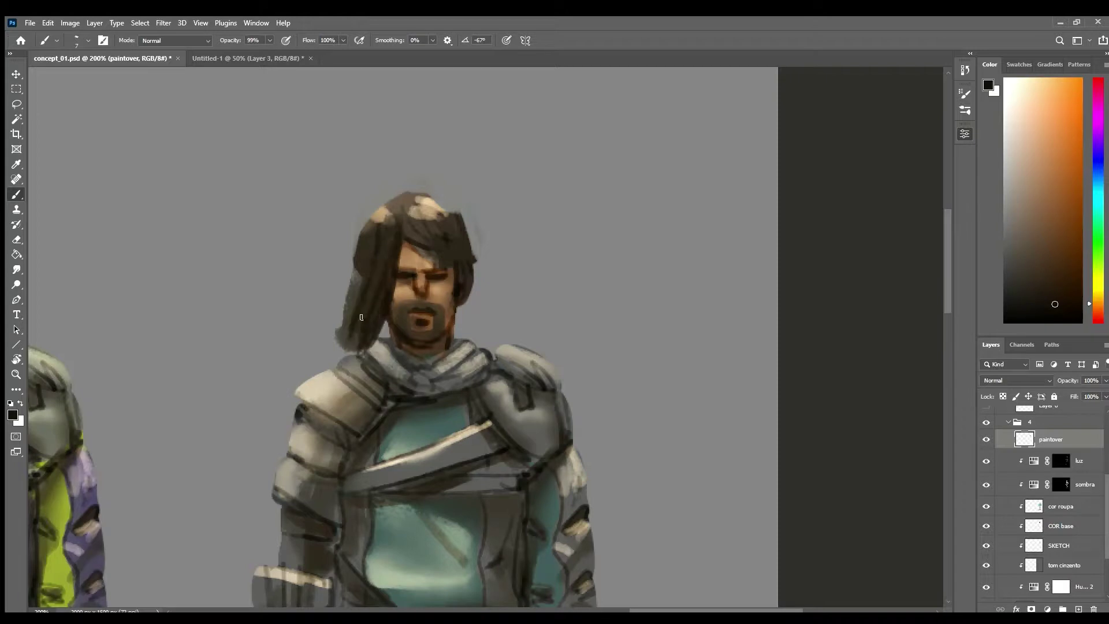
Paint dark and brown windswept strands sticking out from the right side of character D's hair.
drag(418, 230, 471, 309)
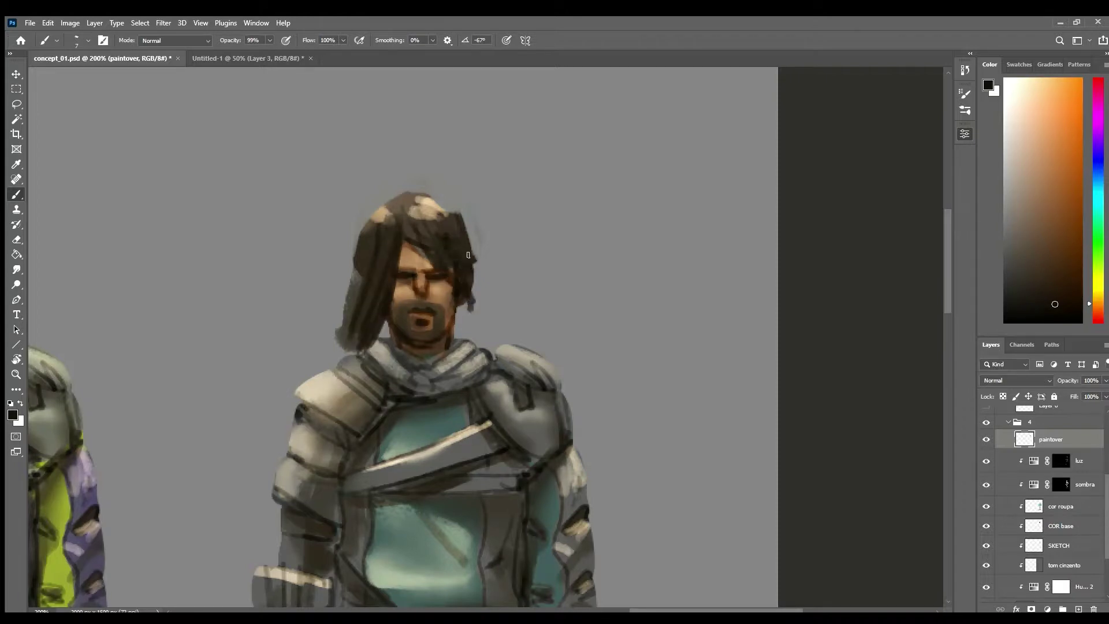
mouse_move(440, 210)
mouse_down()
mouse_move(490, 221)
mouse_move(464, 244)
mouse_move(485, 234)
mouse_move(473, 247)
mouse_up()
alt+click(439, 215)
mouse_move(440, 212)
mouse_down()
mouse_move(475, 198)
mouse_move(465, 221)
mouse_up()
Erase the long lock of hair hanging down the left side of character D's face to the shoulder.
key(e)
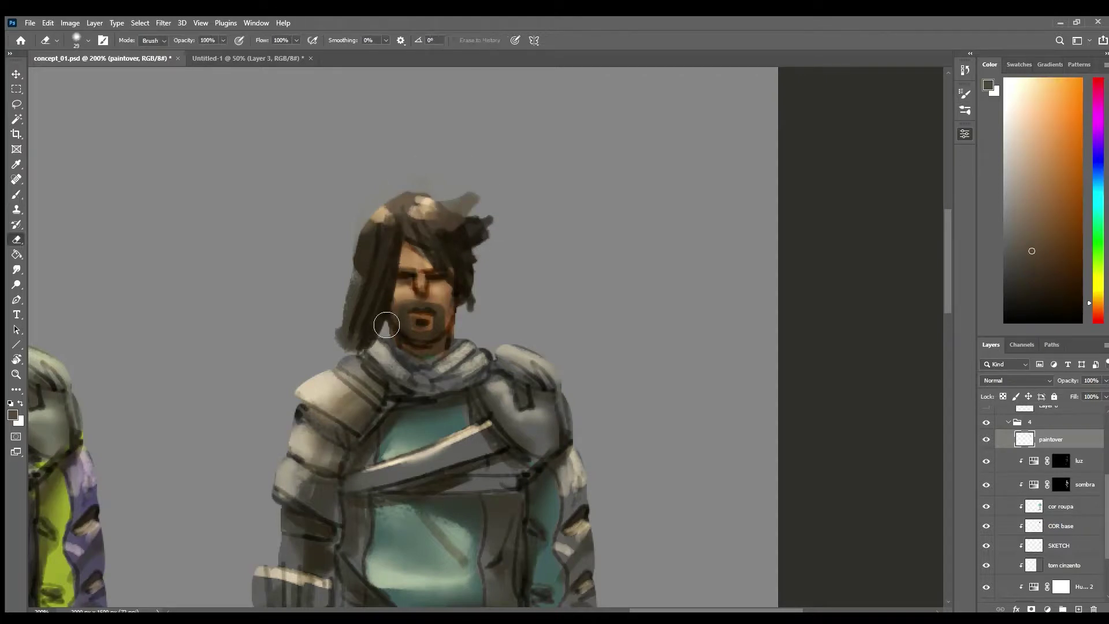
mouse_move(383, 322)
mouse_down()
mouse_move(363, 368)
mouse_move(374, 334)
mouse_move(374, 384)
mouse_up()
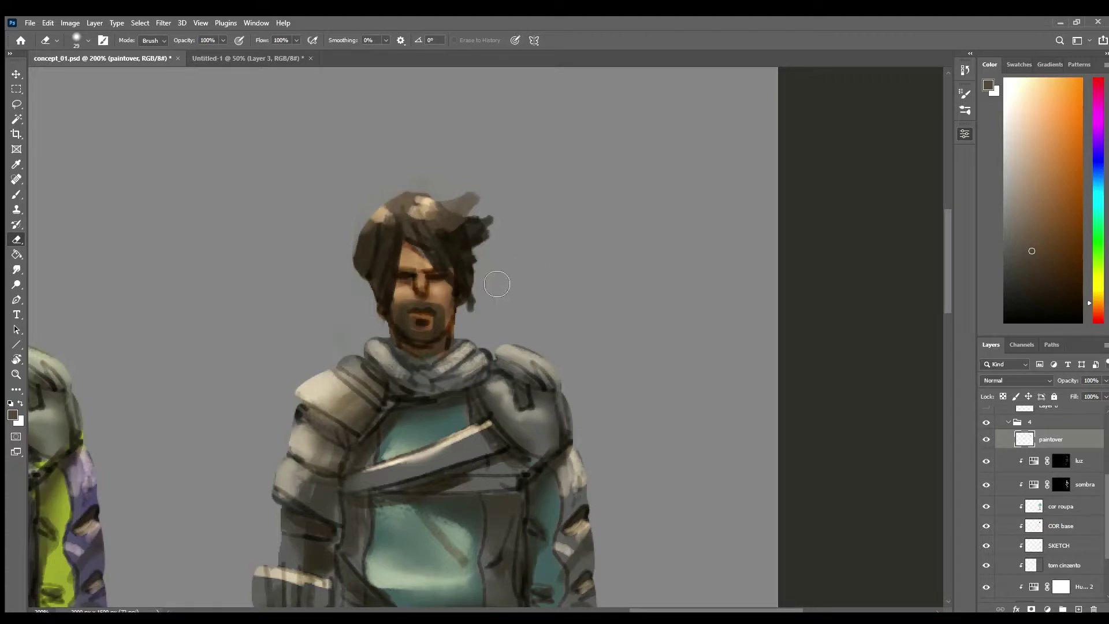
key(b)
Paint a full dark beard over character D's jaw and chin with brown sampled from the hair, undoing the last stray stroke.
alt+click(458, 277)
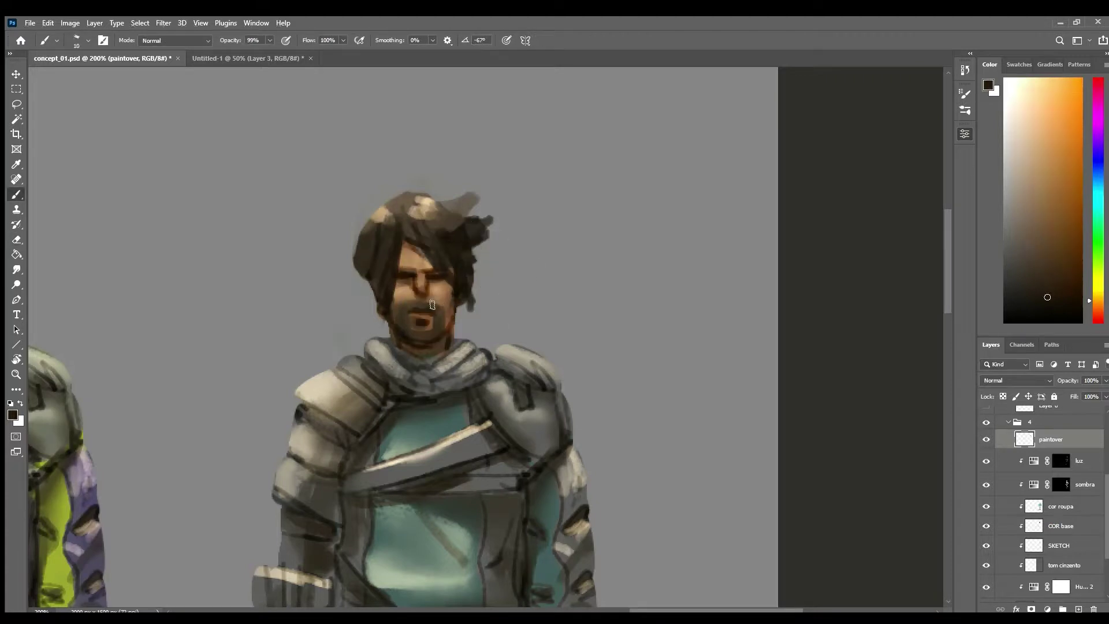
alt+click(391, 289)
mouse_move(388, 305)
mouse_down()
mouse_move(439, 308)
mouse_move(404, 336)
mouse_move(391, 332)
mouse_move(407, 361)
mouse_move(431, 339)
mouse_move(421, 340)
mouse_move(438, 344)
mouse_move(439, 364)
mouse_move(450, 329)
mouse_up()
key(ctrl+z)
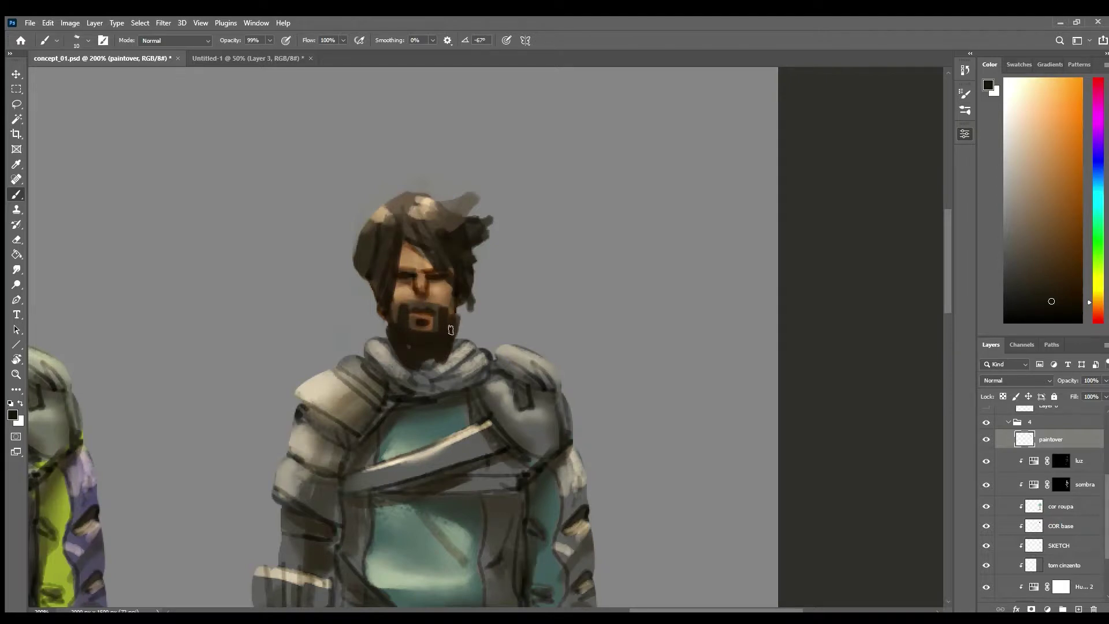
Paint a lighter brown strand and dark loose tips on the left side of character D's hair with sampled hair colours.
alt+click(423, 240)
alt+click(421, 216)
drag(379, 233, 395, 234)
alt+click(375, 263)
drag(366, 279, 356, 297)
drag(371, 269, 376, 310)
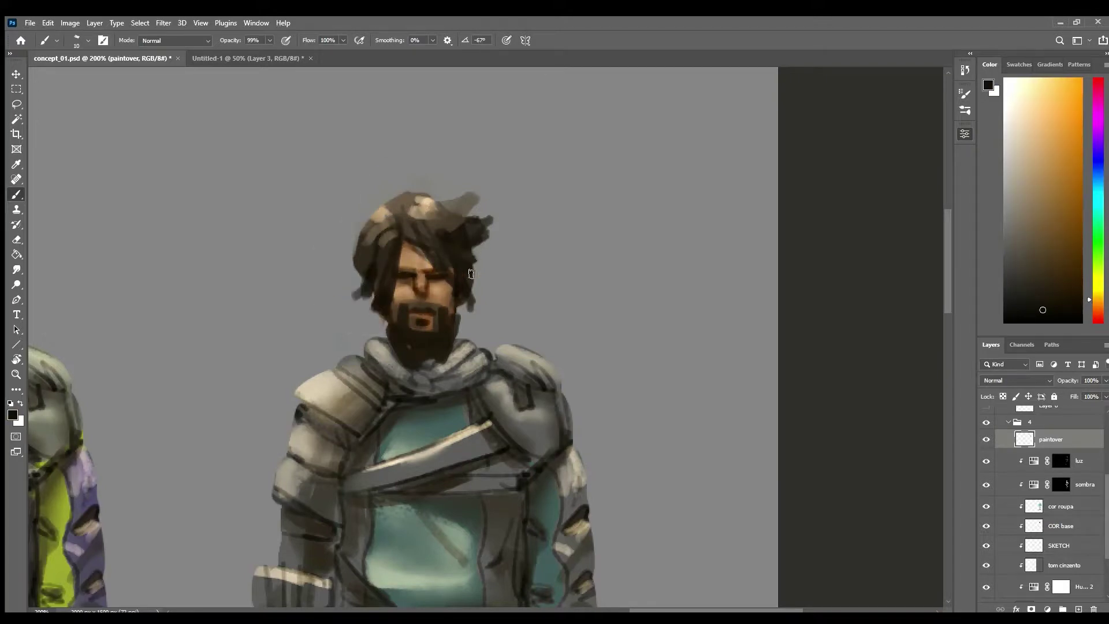
Paint the moustache above character D's mouth with lighter and darker browns sampled from the hair, using a smaller brush for detail.
alt+click(423, 214)
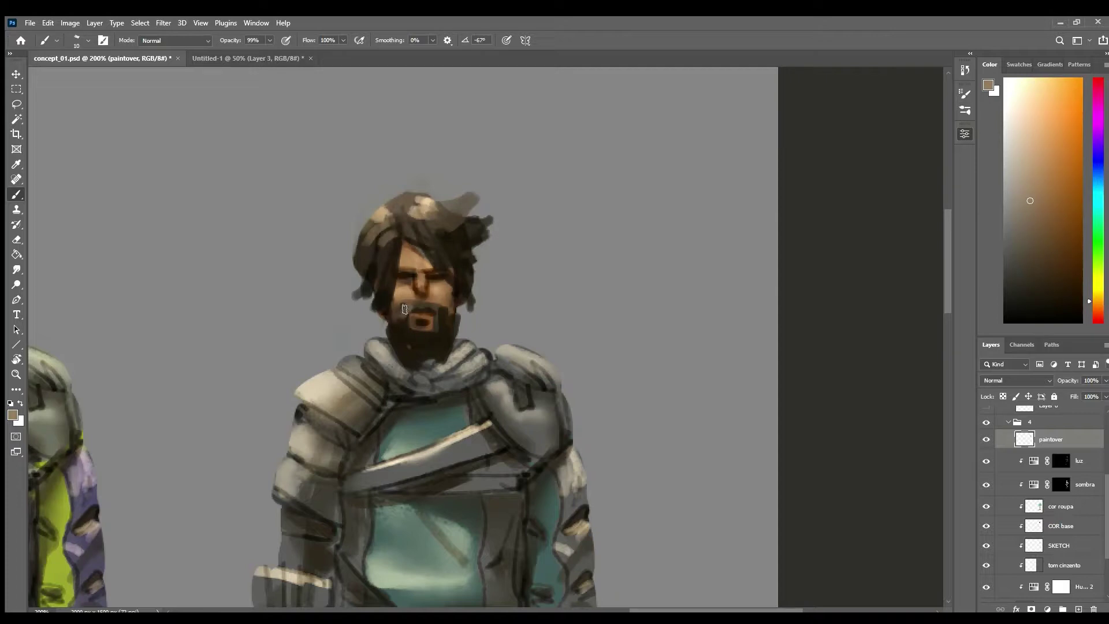
drag(404, 309, 421, 308)
key(ctrl+z)
key(ctrl+shift+z)
alt+click(386, 253)
alt+click(437, 221)
alt+click(428, 307)
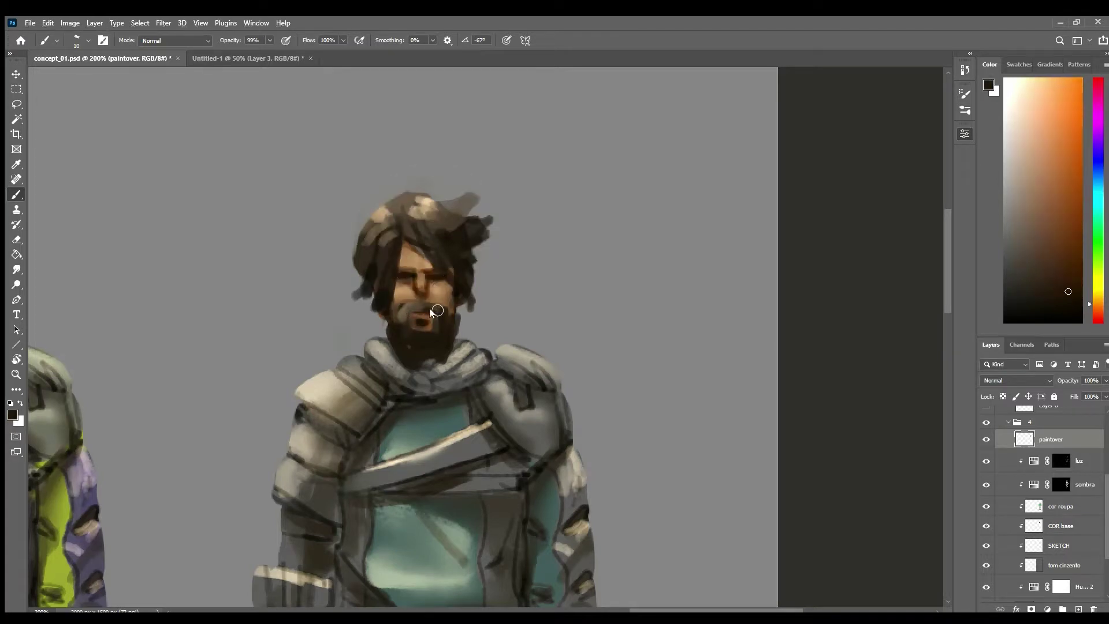
key(bracketleft)
key(bracketleft)
key(bracketleft)
key(bracketleft)
key(bracketleft)
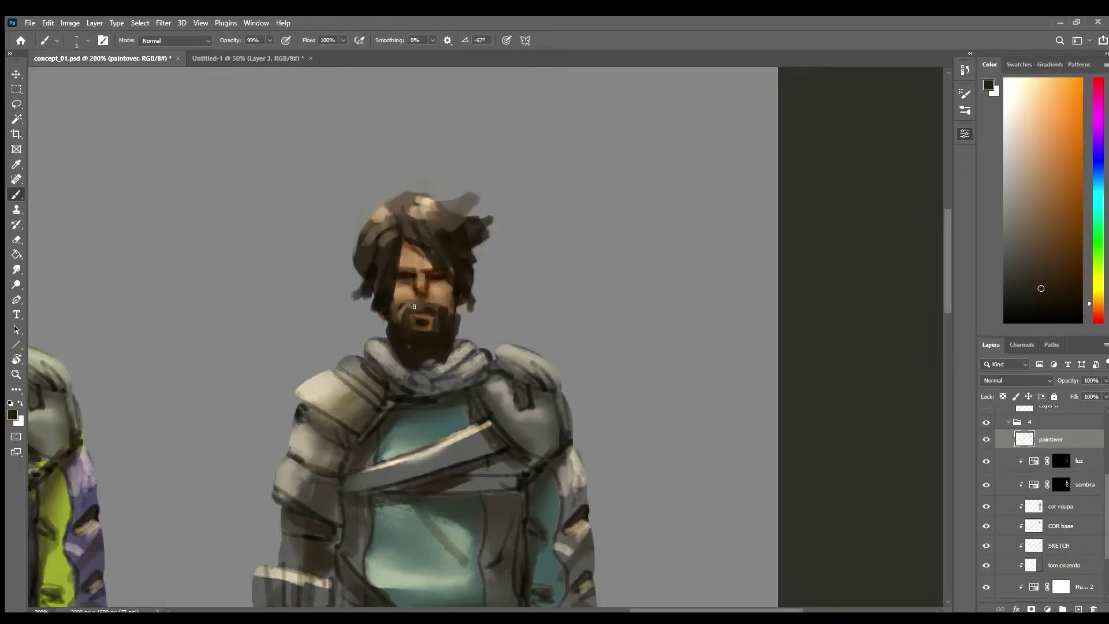
alt+click(417, 306)
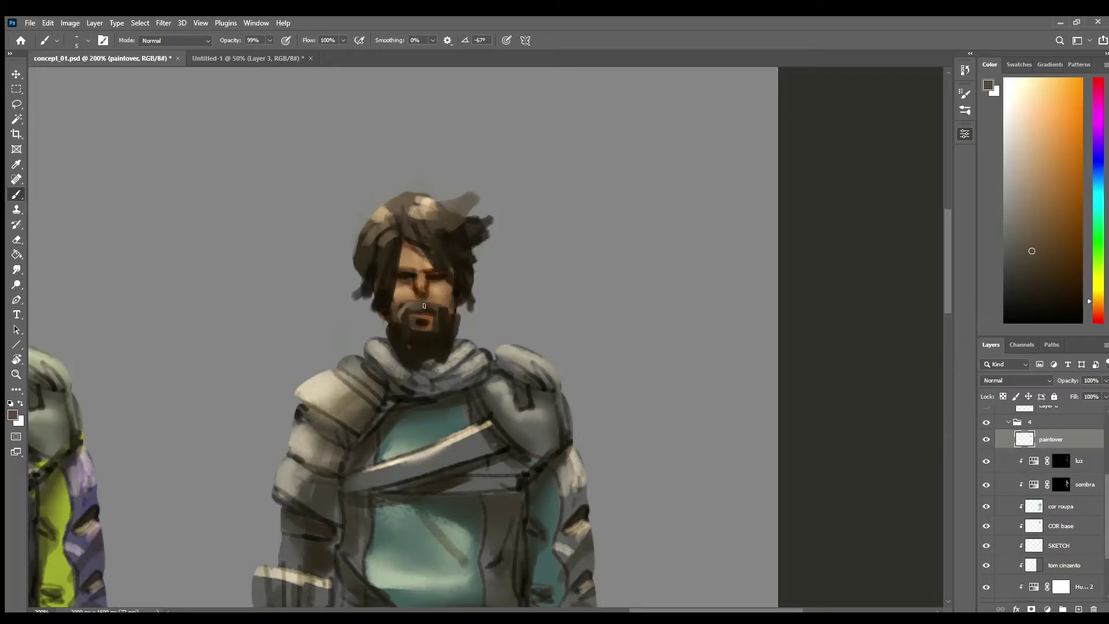
Add brown mid-tones to character D's beard with colours sampled from the hair and beard, enlarging the brush for broader strokes.
alt+click(426, 219)
drag(405, 341, 422, 344)
key(ctrl+z)
key(bracketright)
key(bracketright)
key(bracketright)
key(bracketright)
key(bracketright)
key(bracketright)
key(bracketright)
alt+click(433, 353)
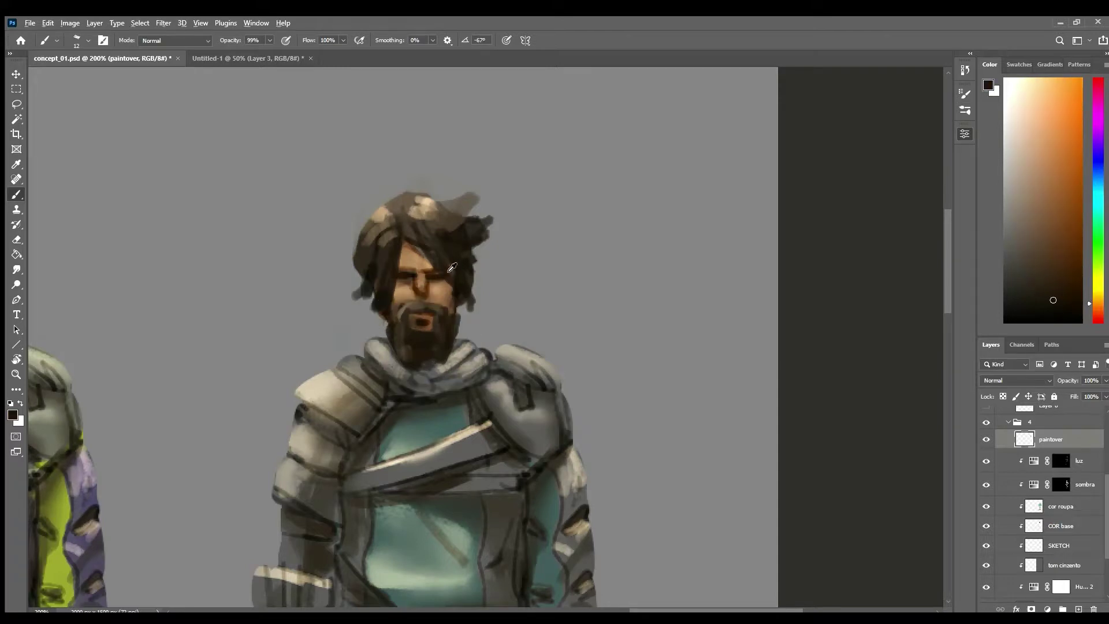
Paint light tan highlights on the upper right strands and left side of character D's hair with a small brush.
alt+click(437, 211)
key(bracketleft)
key(bracketleft)
key(bracketleft)
key(bracketleft)
key(bracketleft)
key(bracketleft)
key(bracketleft)
key(bracketleft)
key(bracketleft)
key(bracketleft)
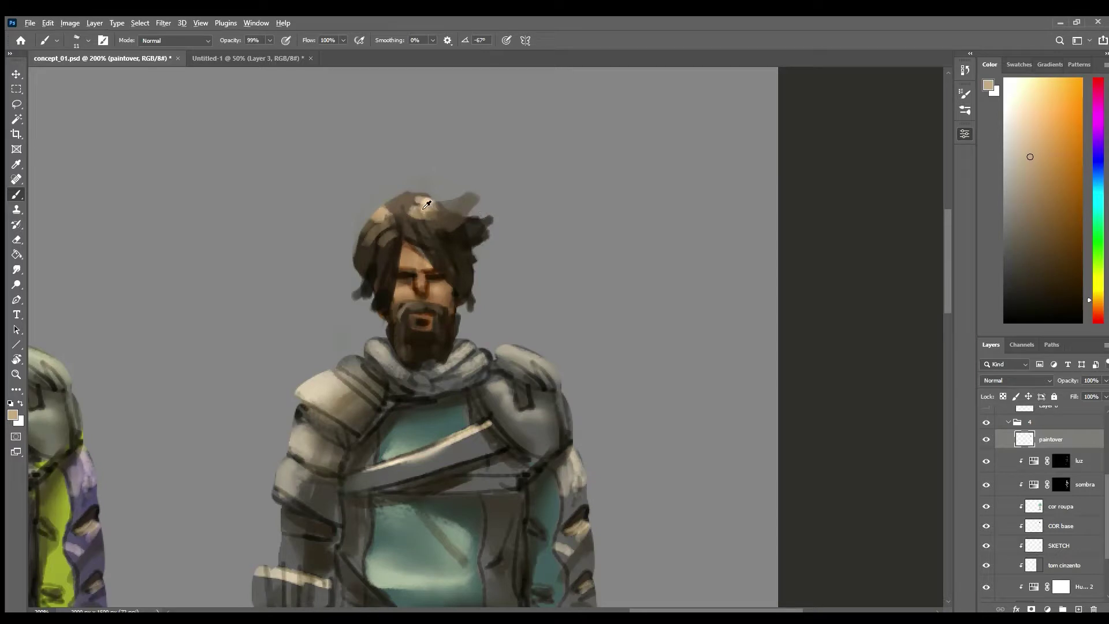
key(bracketleft)
key(bracketleft)
key(bracketleft)
key(bracketleft)
mouse_move(437, 207)
mouse_down()
mouse_move(481, 214)
mouse_move(455, 220)
mouse_move(437, 198)
mouse_move(457, 217)
mouse_up()
drag(369, 230, 363, 255)
Paint dark hanging strands along the lower right side of character D's hair with a dark brown sampled from it.
alt+click(374, 277)
alt+click(511, 376)
alt+click(512, 374)
alt+click(514, 374)
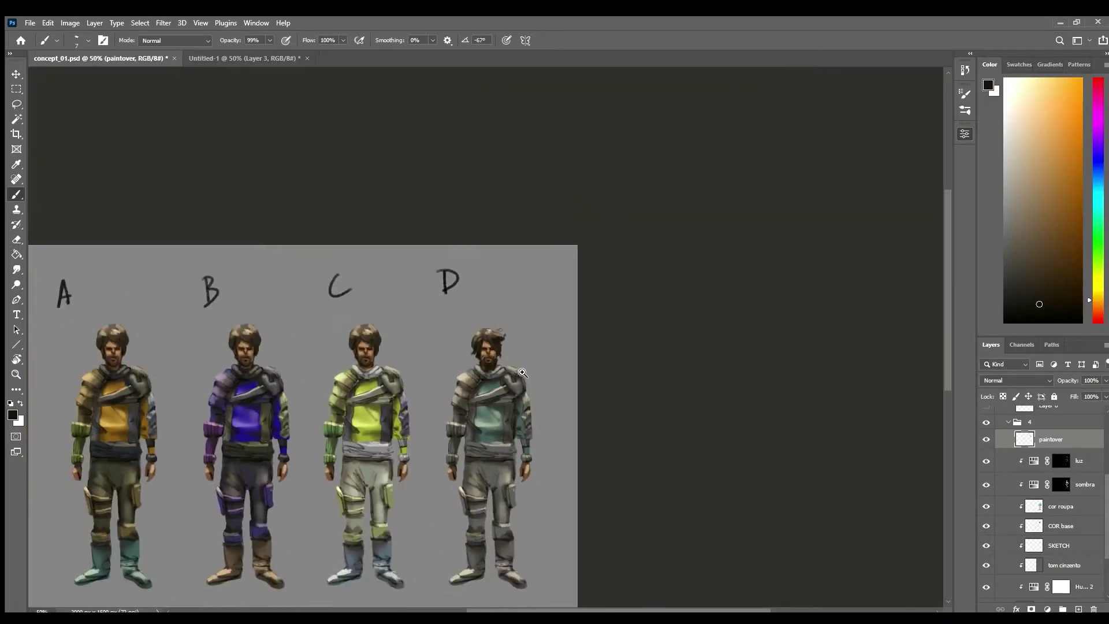
ctrl+click(518, 358)
ctrl+click(519, 359)
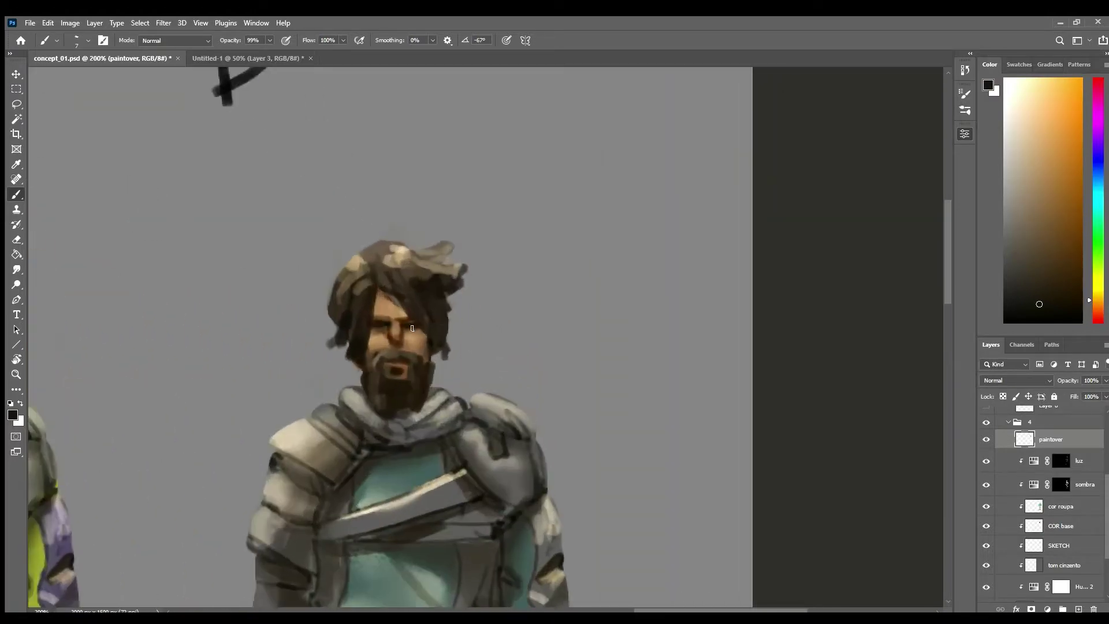
alt+click(348, 357)
drag(350, 354, 343, 373)
key(ctrl+z)
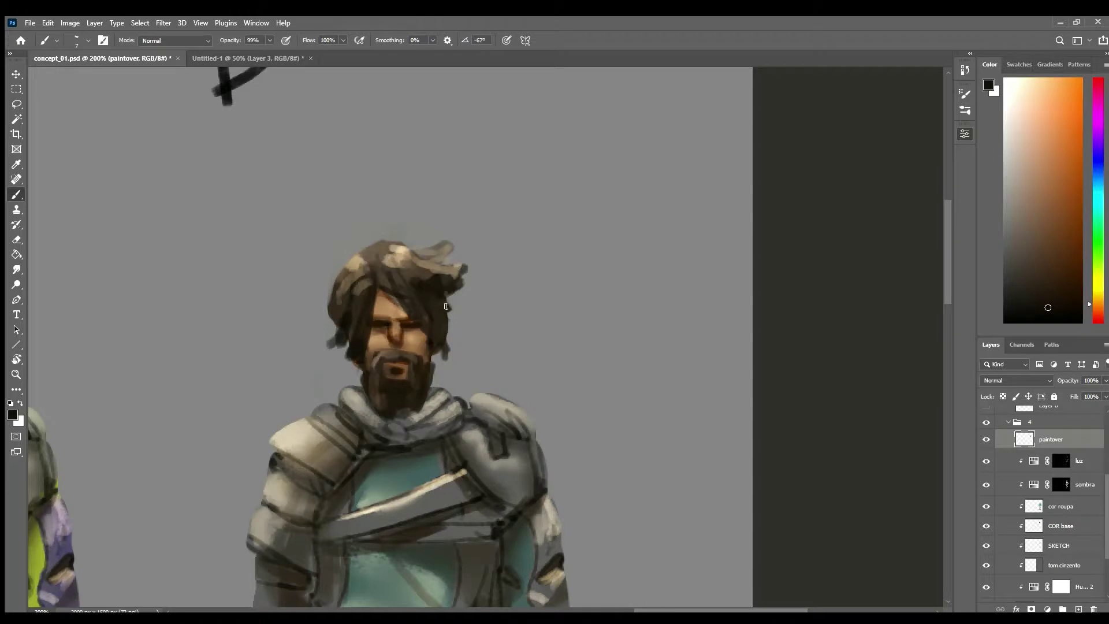
drag(443, 284, 452, 346)
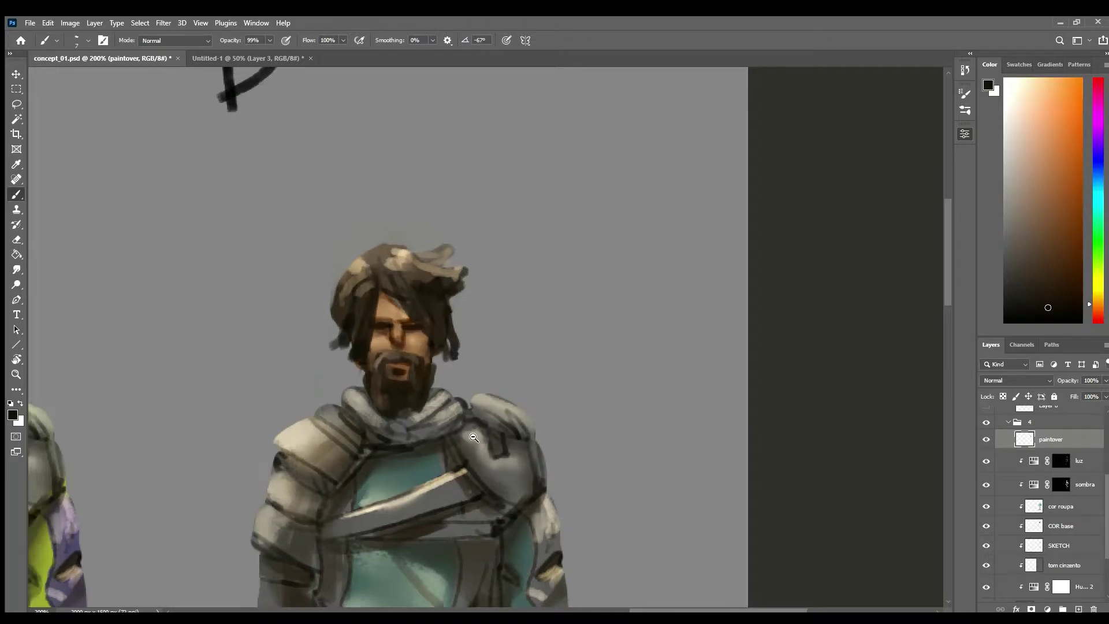
Paint a light, boxy block on top of character D's left-hand shoulder pad using tones sampled from the armour.
scroll(470, 434, down, 2)
scroll(421, 349, up, 2)
alt+click(339, 346)
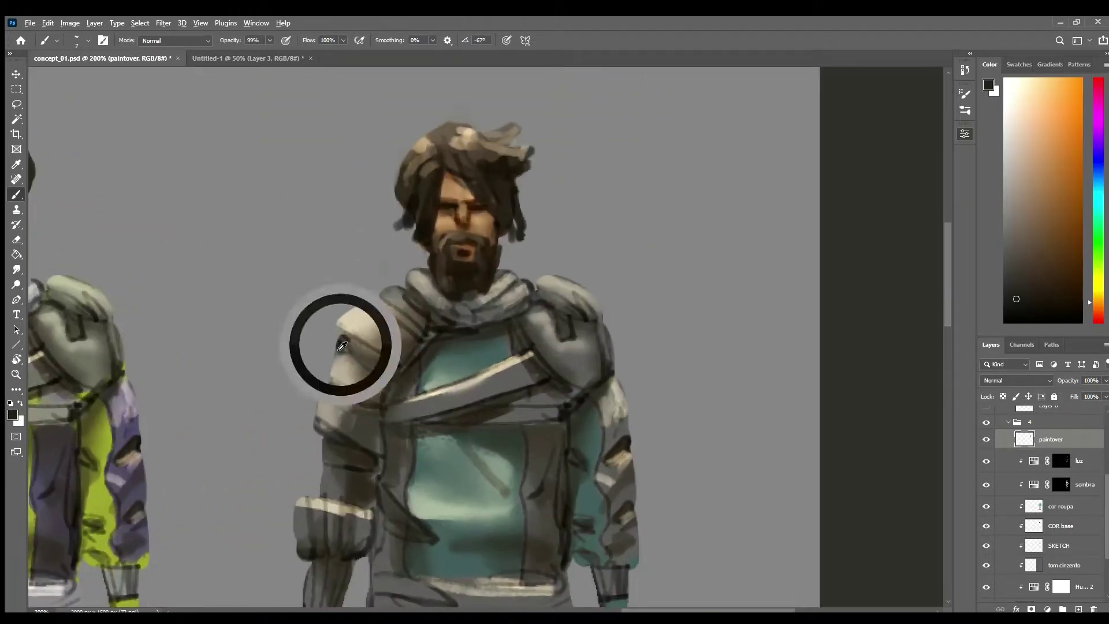
key(period)
mouse_move(361, 296)
mouse_down()
mouse_move(390, 317)
mouse_move(390, 306)
mouse_move(394, 324)
mouse_move(379, 279)
mouse_move(388, 313)
mouse_move(393, 292)
mouse_move(415, 317)
mouse_up()
alt+click(344, 345)
key(comma)
alt+click(343, 347)
alt+right_click(405, 311)
alt+click(376, 321)
alt+click(372, 292)
alt+click(396, 296)
alt+click(390, 326)
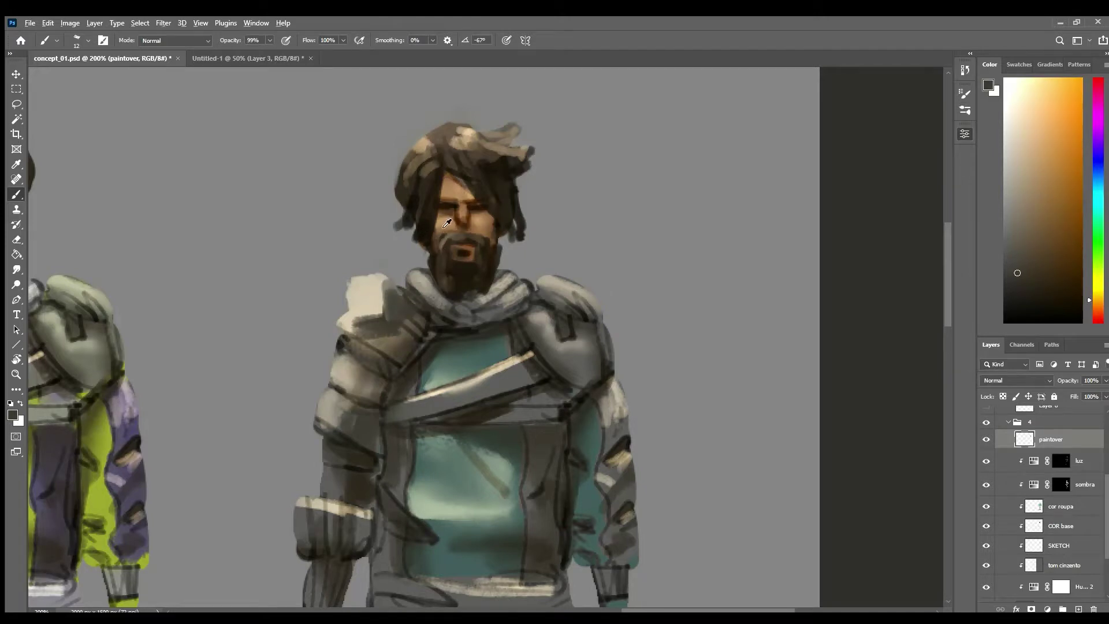
Shade the side of the shoulder block beside the scarf with a dark tone sampled from the armour.
alt+click(445, 234)
alt+click(415, 335)
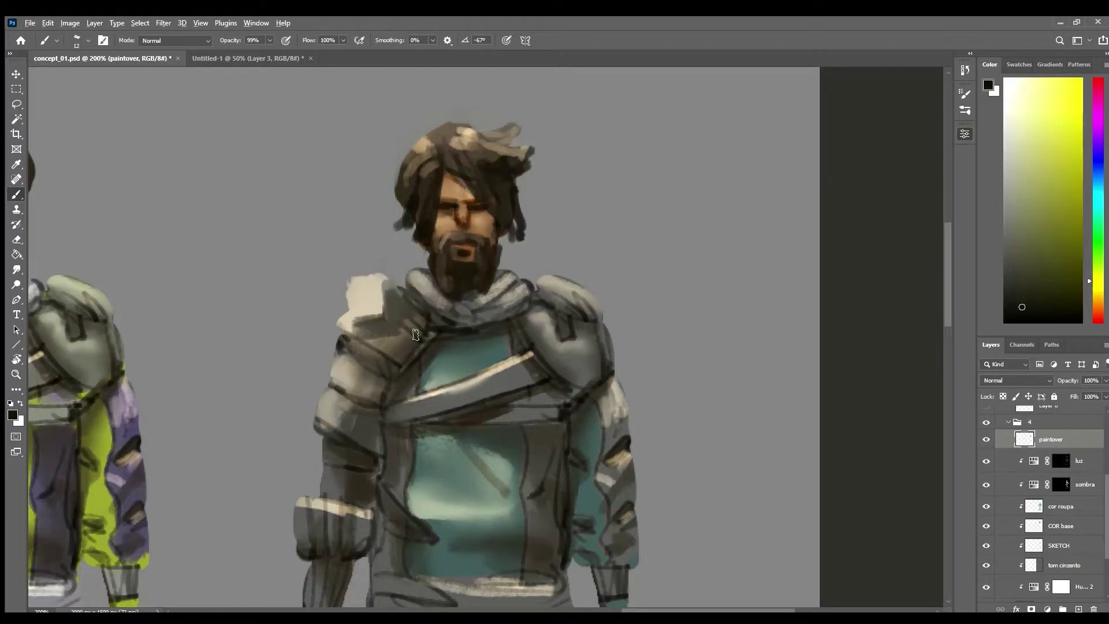
alt+click(338, 342)
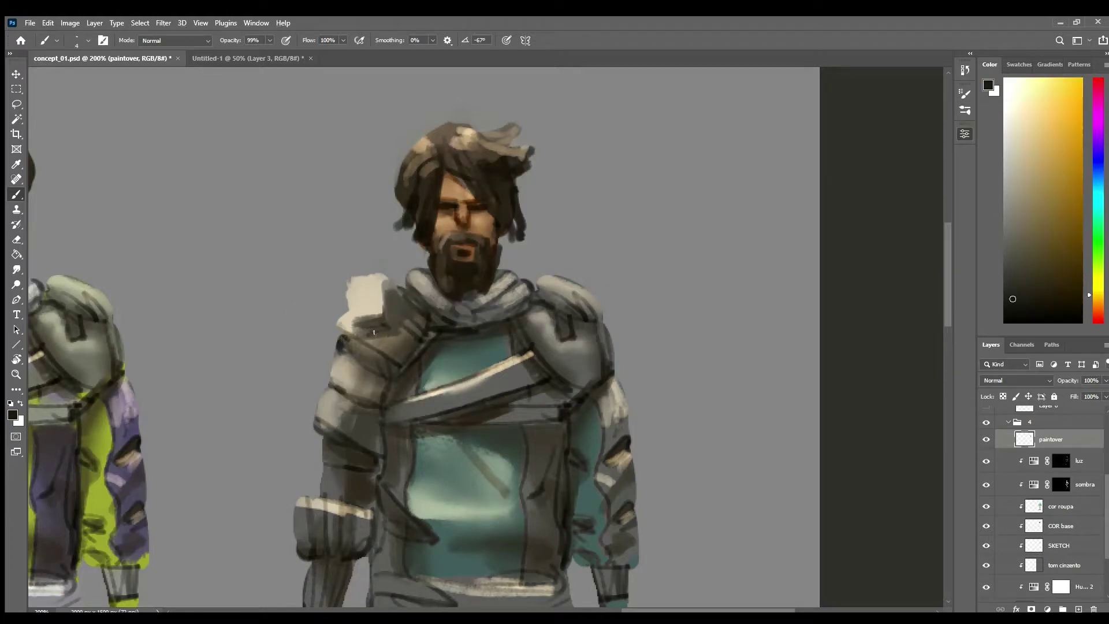
mouse_move(389, 311)
mouse_down()
mouse_move(390, 323)
mouse_move(413, 312)
mouse_move(407, 324)
mouse_up()
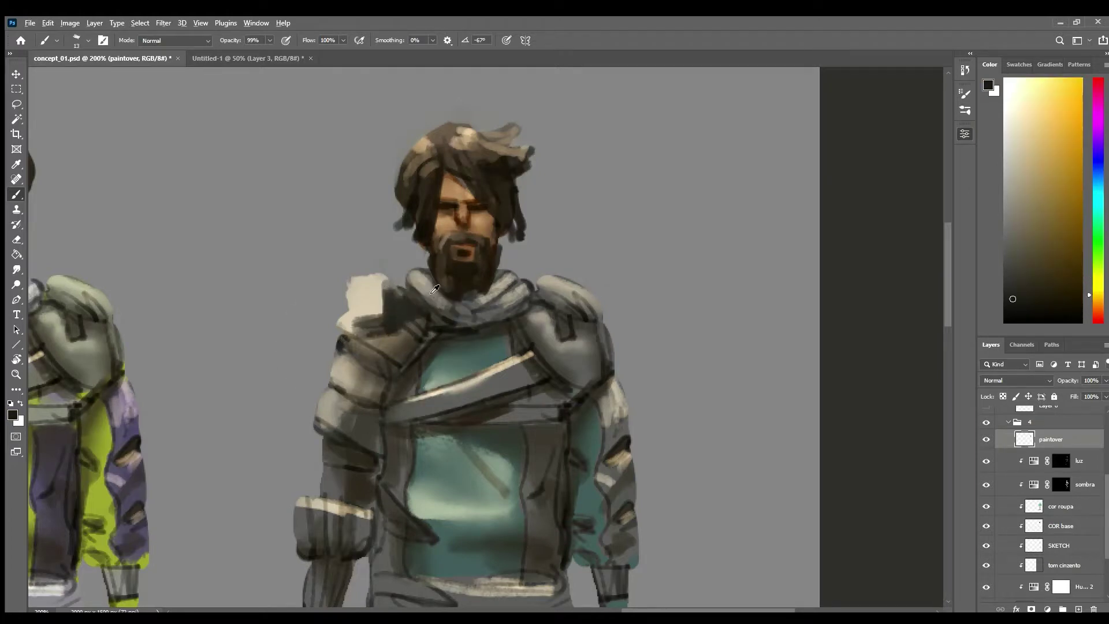
Paint two grey cords hanging from character D's scarf down over the chest with a grey sampled from the scarf.
alt+click(426, 292)
alt+click(414, 300)
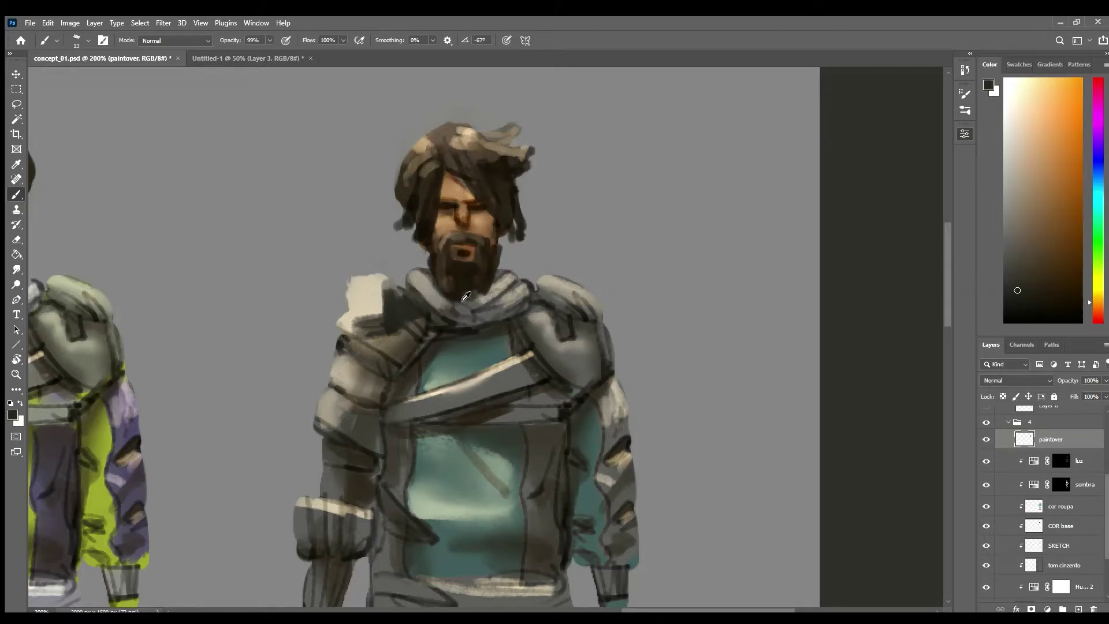
alt+click(444, 319)
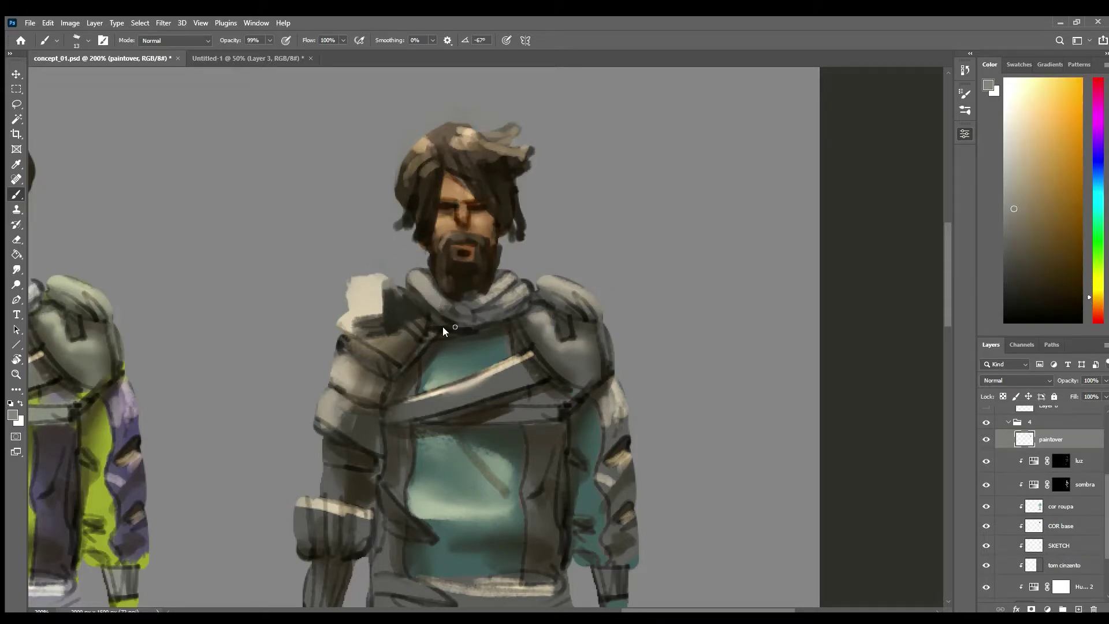
key(bracketleft)
drag(427, 304, 445, 382)
key(bracketright)
drag(433, 306, 443, 372)
drag(439, 310, 446, 362)
mouse_move(500, 300)
mouse_down()
mouse_move(501, 364)
mouse_move(496, 357)
mouse_up()
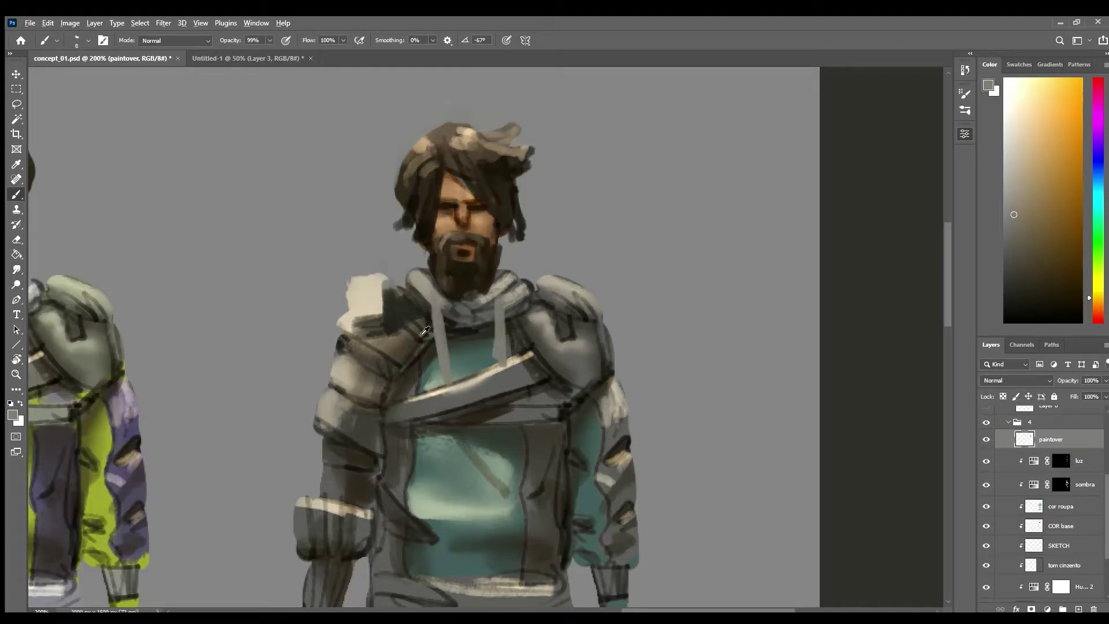
Paint a lighter grey-brown edge along the inner side of the left-hand shoulder pad.
alt+click(428, 334)
drag(422, 329, 401, 349)
alt+click(389, 346)
Break up the two hanging scarf cords with dark marks along their length.
alt+click(443, 314)
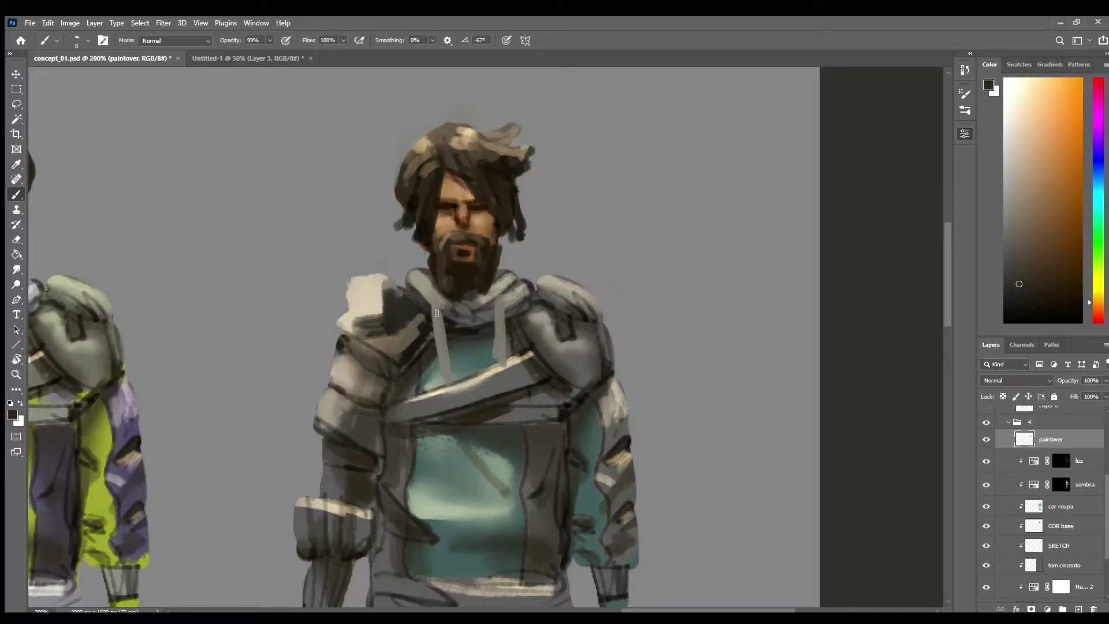
drag(439, 314, 447, 382)
drag(501, 318, 500, 363)
Paint dark lines along the left-hand shoulder pad's edges and the upper-arm armour below it.
alt+click(418, 353)
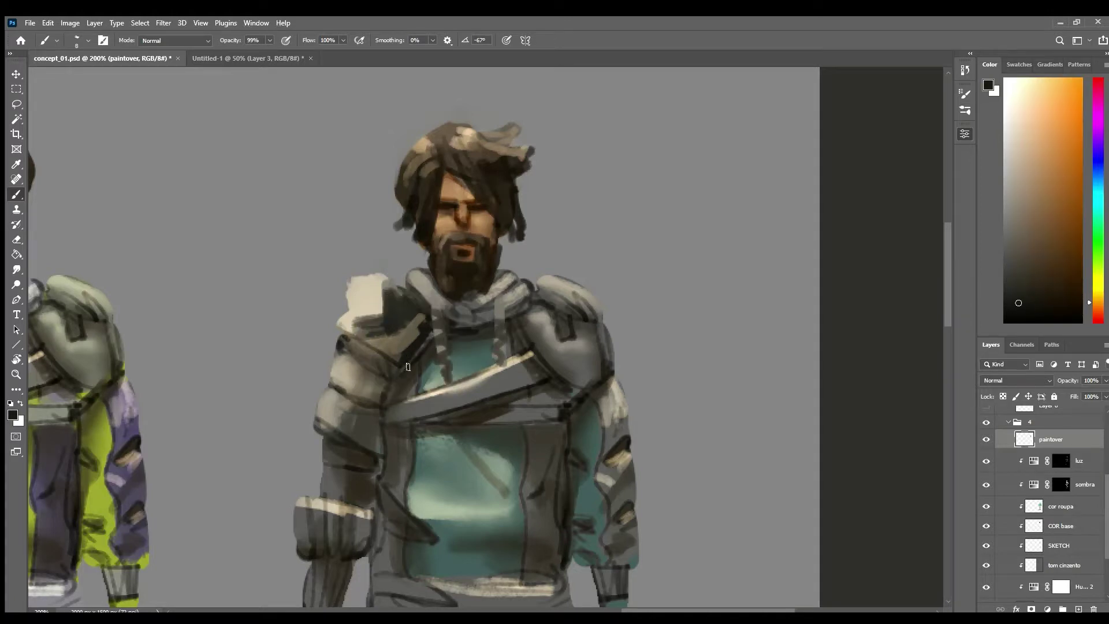
mouse_move(383, 355)
mouse_down()
mouse_move(417, 321)
mouse_move(407, 334)
mouse_up()
mouse_move(346, 350)
mouse_down()
mouse_move(389, 375)
mouse_move(338, 389)
mouse_move(355, 352)
mouse_move(378, 368)
mouse_up()
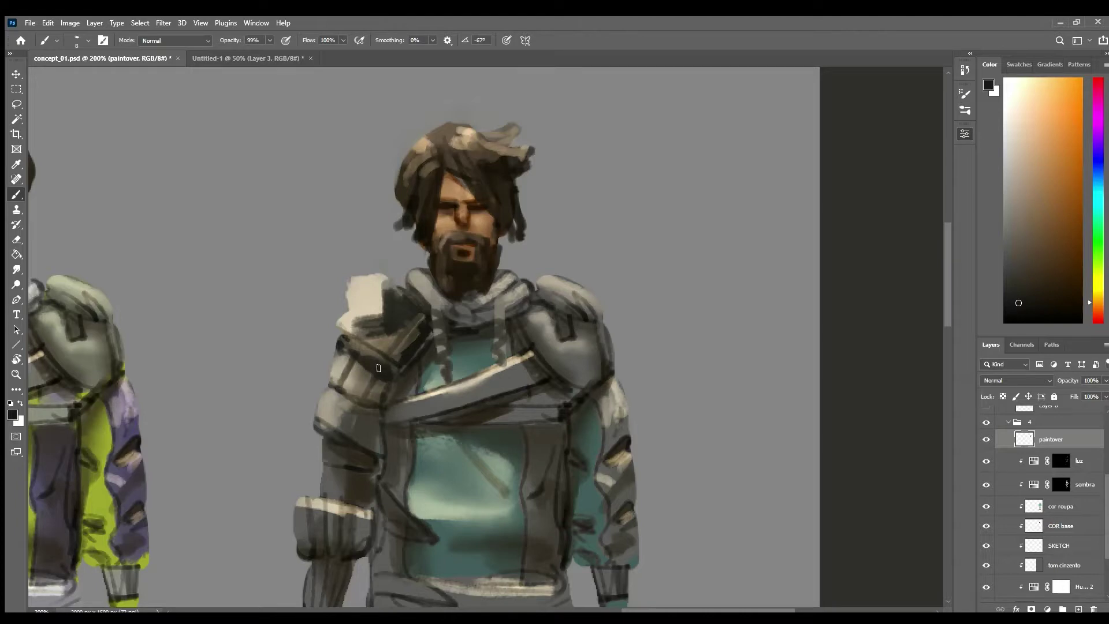
Paint stripe details on the light shoulder block and across the scarf with light and dark tones sampled from the armour.
alt+click(368, 308)
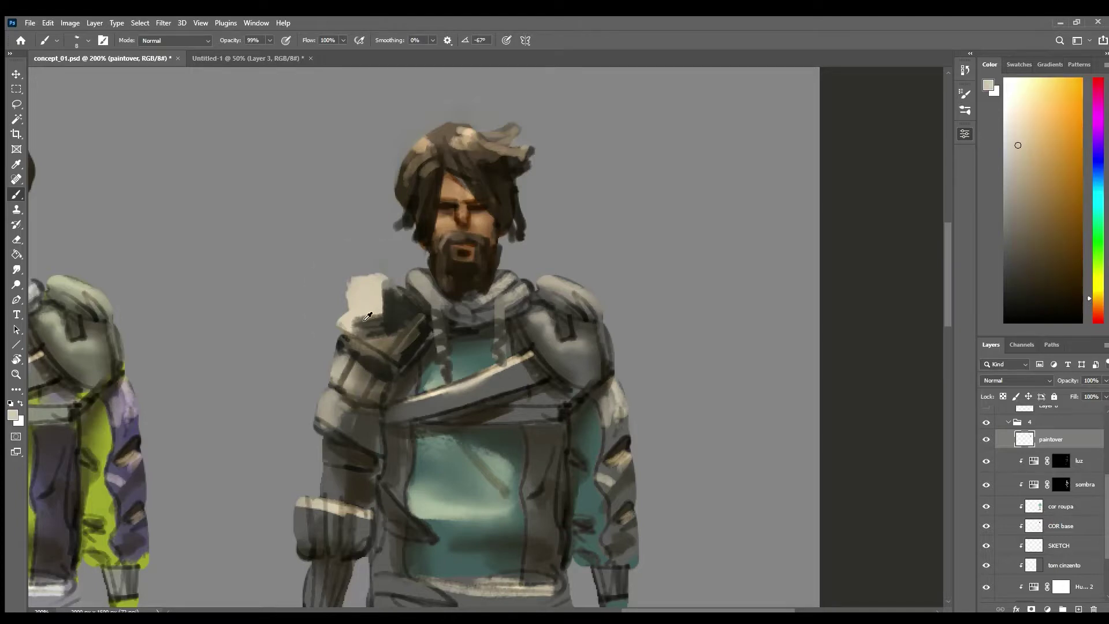
alt+click(375, 333)
alt+click(350, 351)
mouse_move(350, 283)
mouse_down()
mouse_move(350, 328)
mouse_move(376, 327)
mouse_move(385, 281)
mouse_move(438, 313)
mouse_move(437, 339)
mouse_up()
alt+click(376, 326)
alt+click(417, 307)
alt+click(452, 329)
Paint a thick and a thin cream loop hanging from character D's chest strap with a colour sampled from its light edge.
ctrl+alt+click(528, 379)
ctrl+alt+click(527, 380)
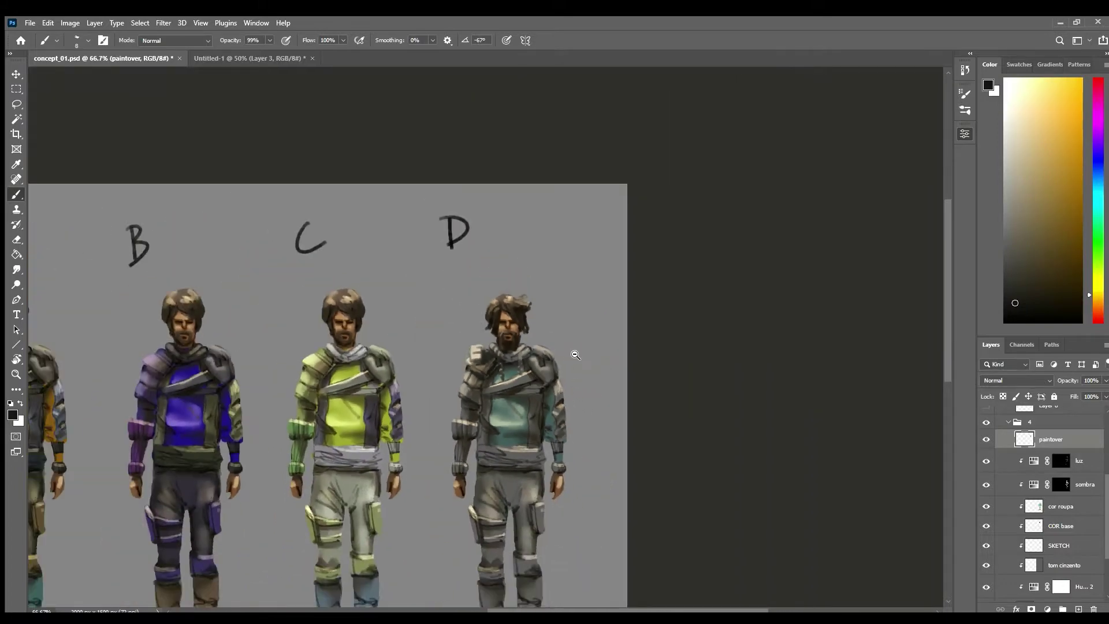
ctrl+click(511, 372)
ctrl+click(511, 372)
drag(447, 464, 423, 388)
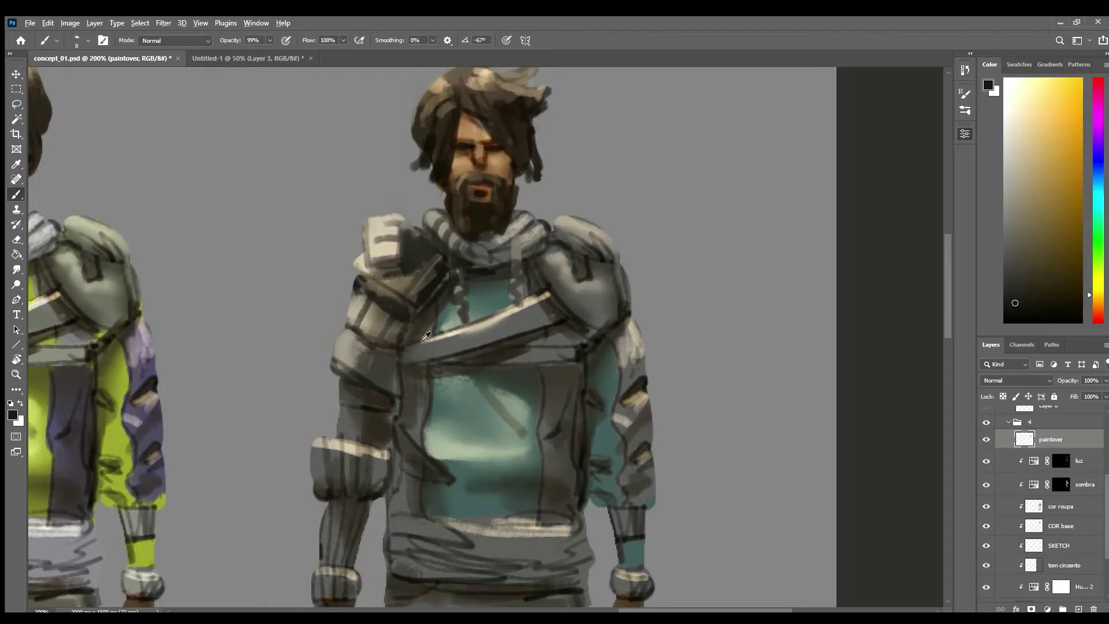
alt+click(432, 296)
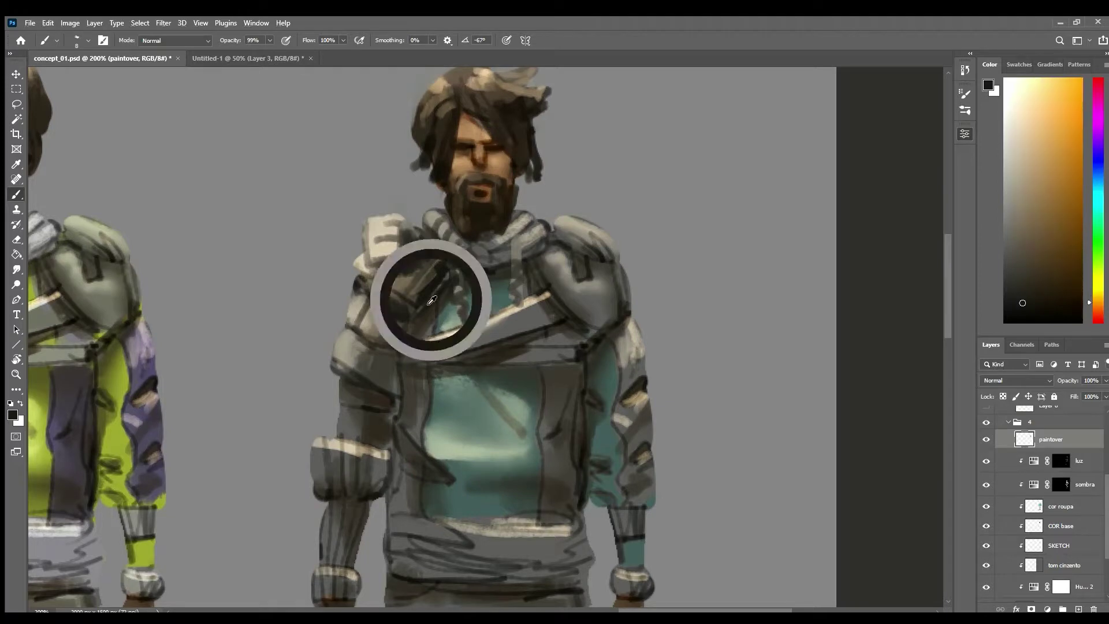
alt+click(465, 345)
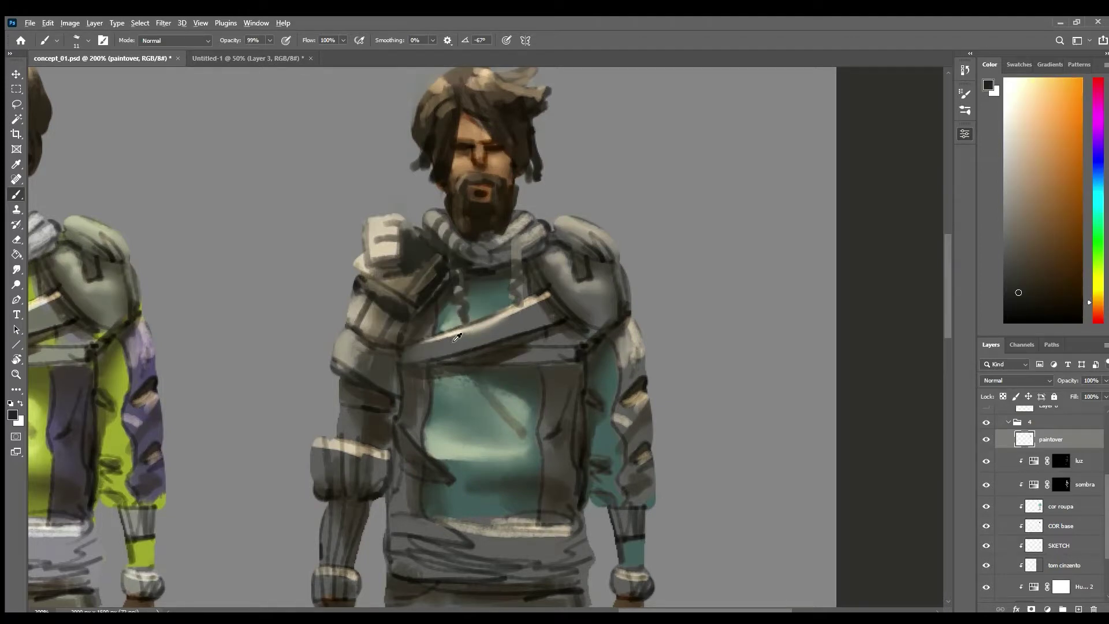
alt+click(458, 331)
mouse_move(437, 339)
mouse_down()
mouse_move(470, 339)
mouse_move(475, 327)
mouse_up()
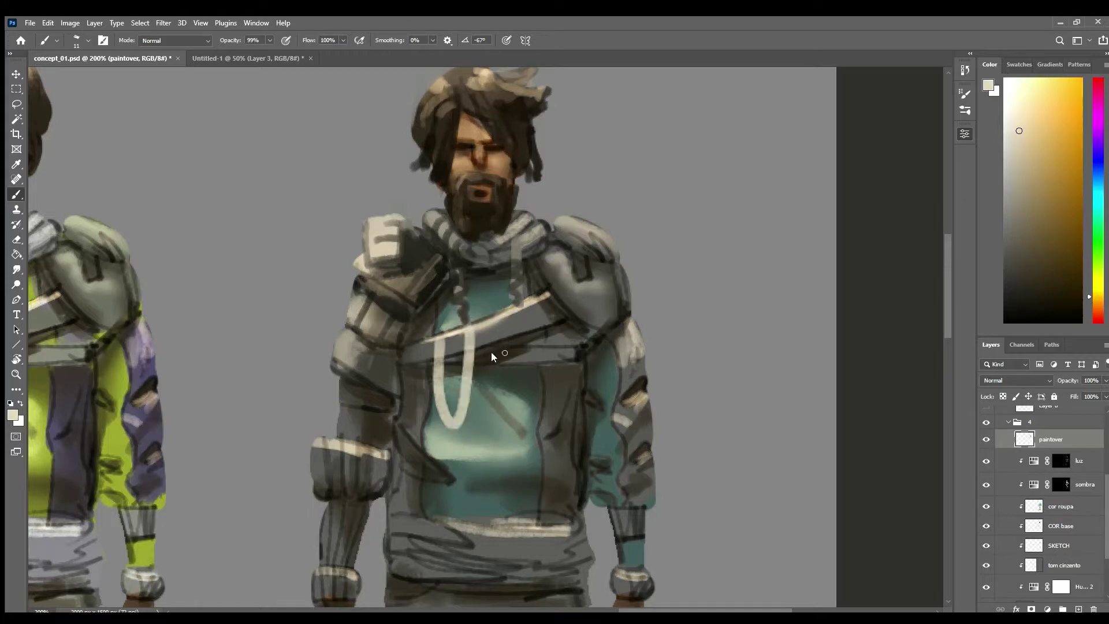
key(])
drag(461, 332, 487, 337)
Shade the hanging chest loops with a sampled dark tone, using a larger brush.
alt+click(543, 315)
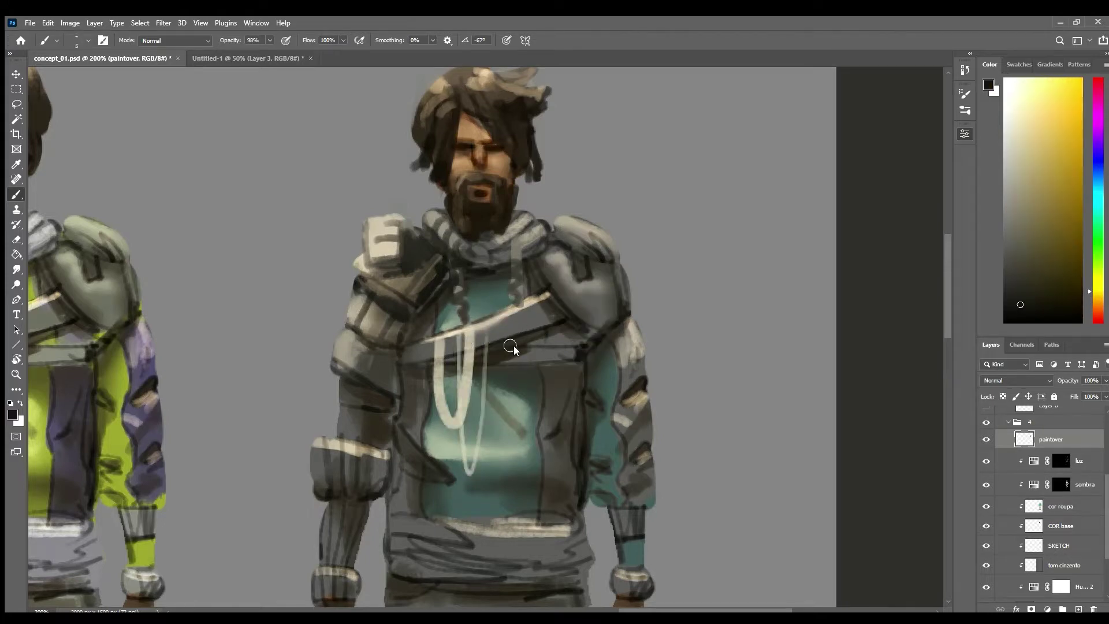
key(])
key(])
key(])
key(])
key(])
key(])
key(])
mouse_move(436, 388)
mouse_down()
mouse_move(442, 429)
mouse_move(478, 380)
mouse_up()
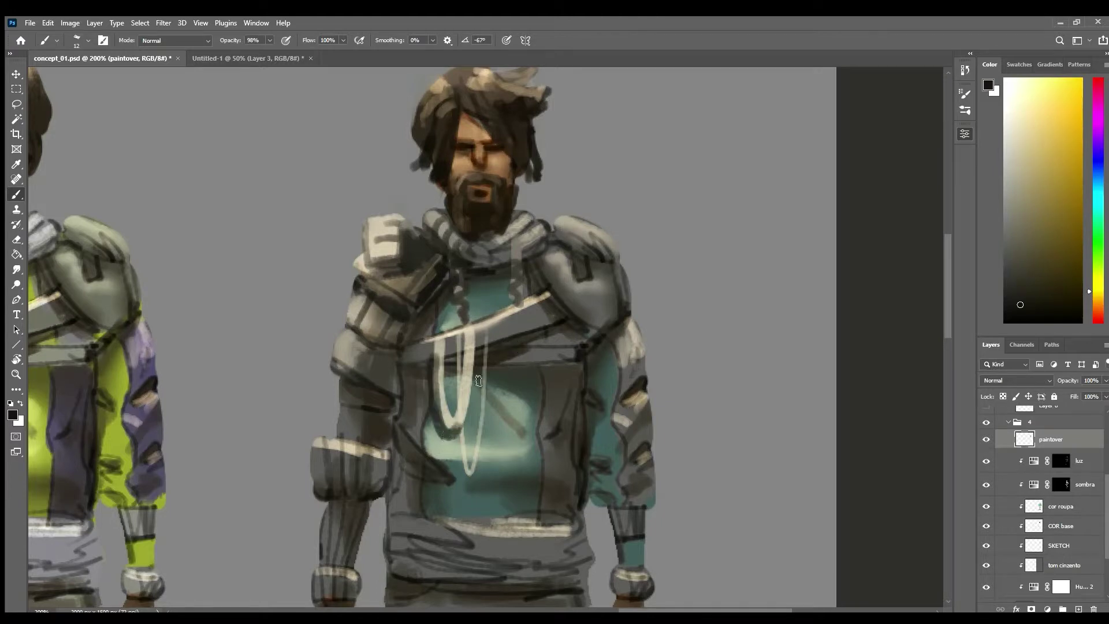
Refine the thick hanging chest loop's outer edge with tones sampled from the shirt and loop.
alt+click(469, 381)
mouse_move(434, 347)
mouse_down()
mouse_move(444, 415)
mouse_move(459, 430)
mouse_up()
alt+click(461, 342)
alt+click(445, 404)
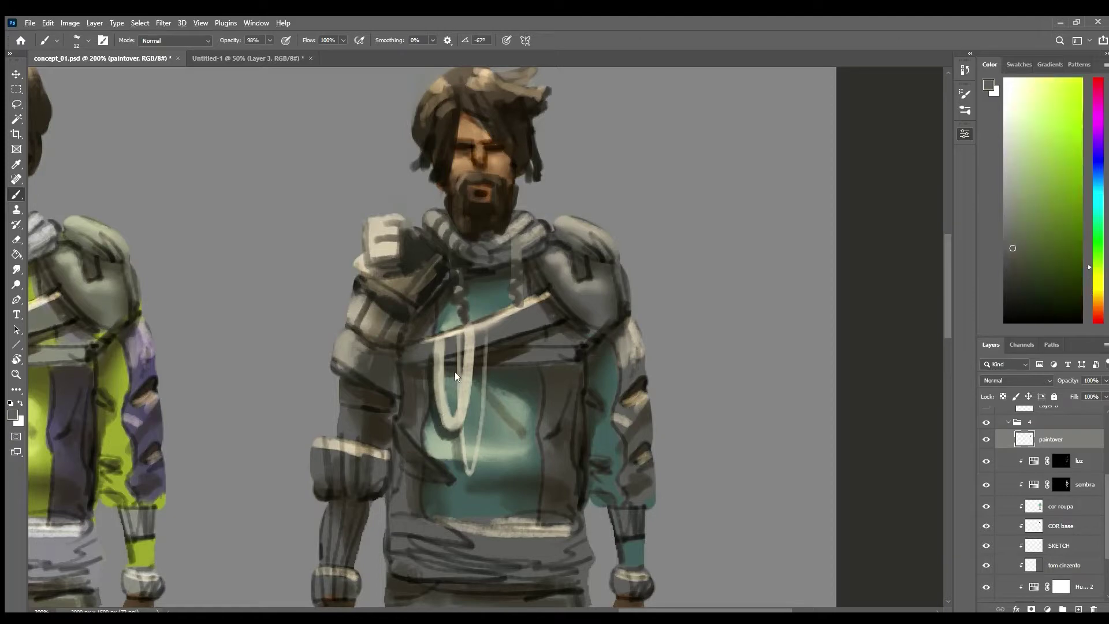
Paint short dark bands across the outer strand of the thick chest loop with a dark tone sampled from the strap.
alt+click(545, 327)
key(bracketright)
key(bracketright)
key(bracketright)
key(bracketright)
key(bracketright)
key(bracketright)
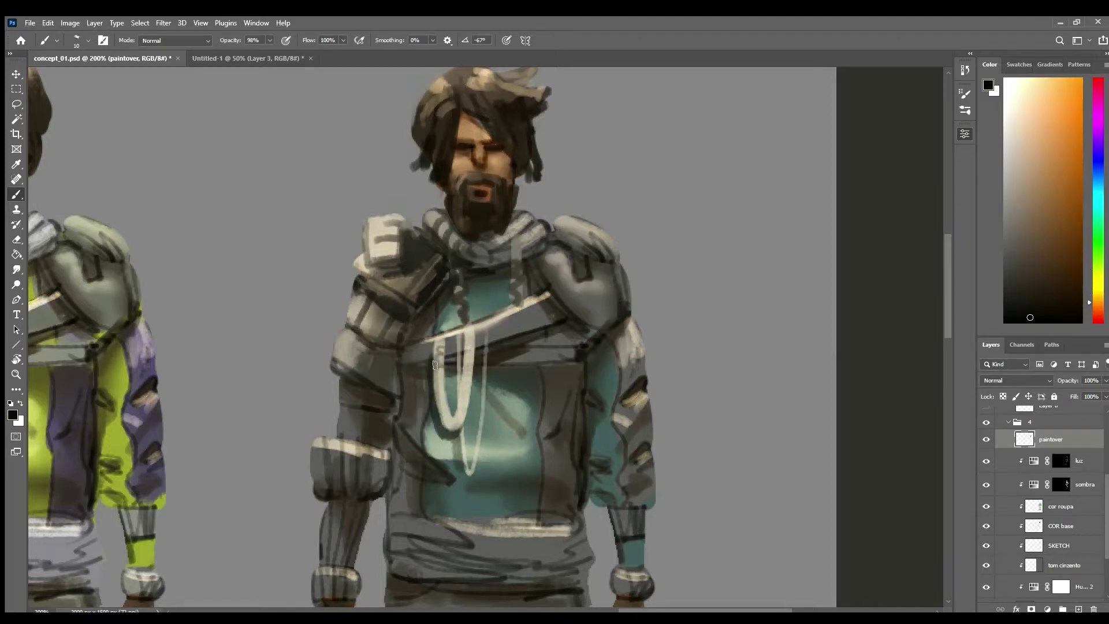
drag(434, 365, 444, 361)
drag(437, 350, 444, 344)
mouse_move(433, 385)
mouse_down()
mouse_move(442, 382)
mouse_move(445, 406)
mouse_up()
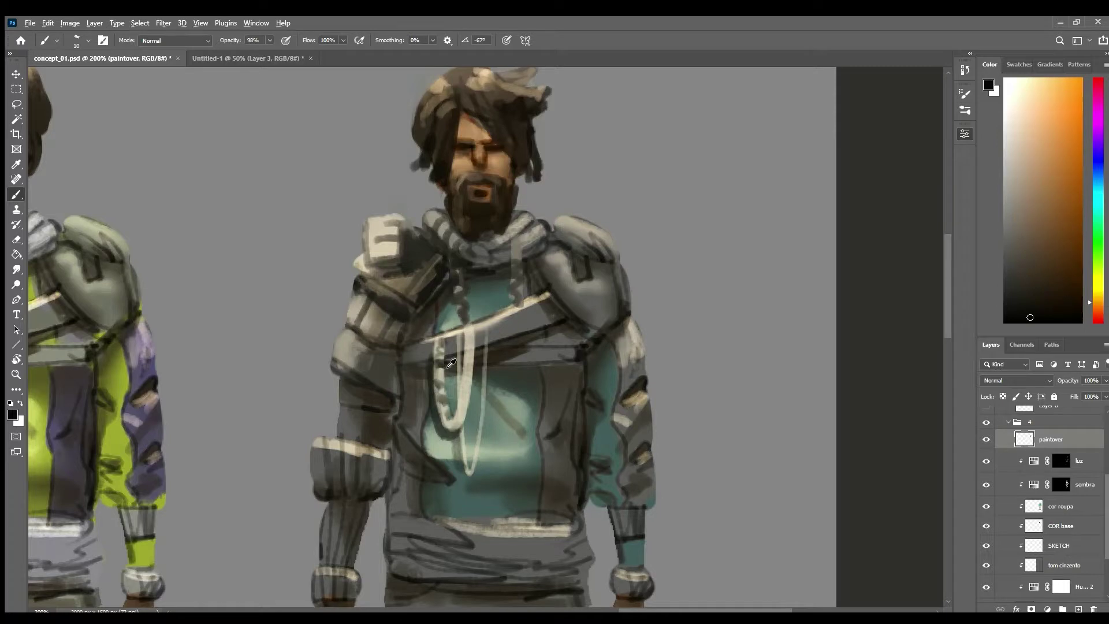
Darken the inner sides of both hanging chest loops and touch up where they meet the strap with a sampled light tone.
alt+click(451, 363)
drag(444, 355, 447, 415)
drag(471, 363, 467, 461)
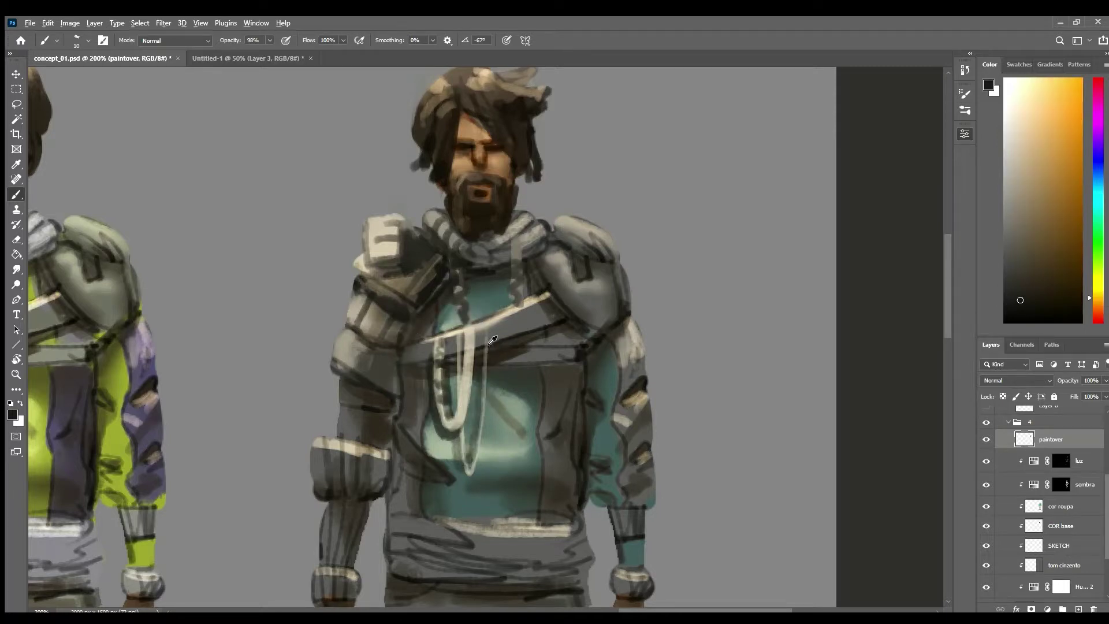
alt+click(466, 354)
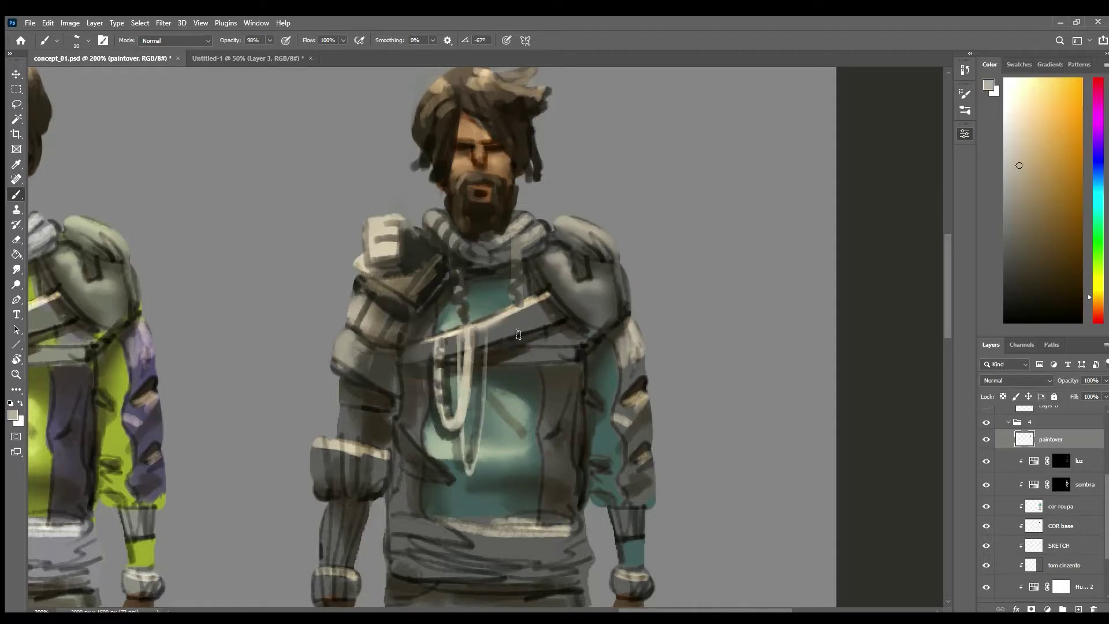
alt+click(537, 325)
mouse_move(471, 327)
mouse_down()
mouse_move(473, 345)
mouse_move(473, 329)
mouse_up()
alt+click(469, 336)
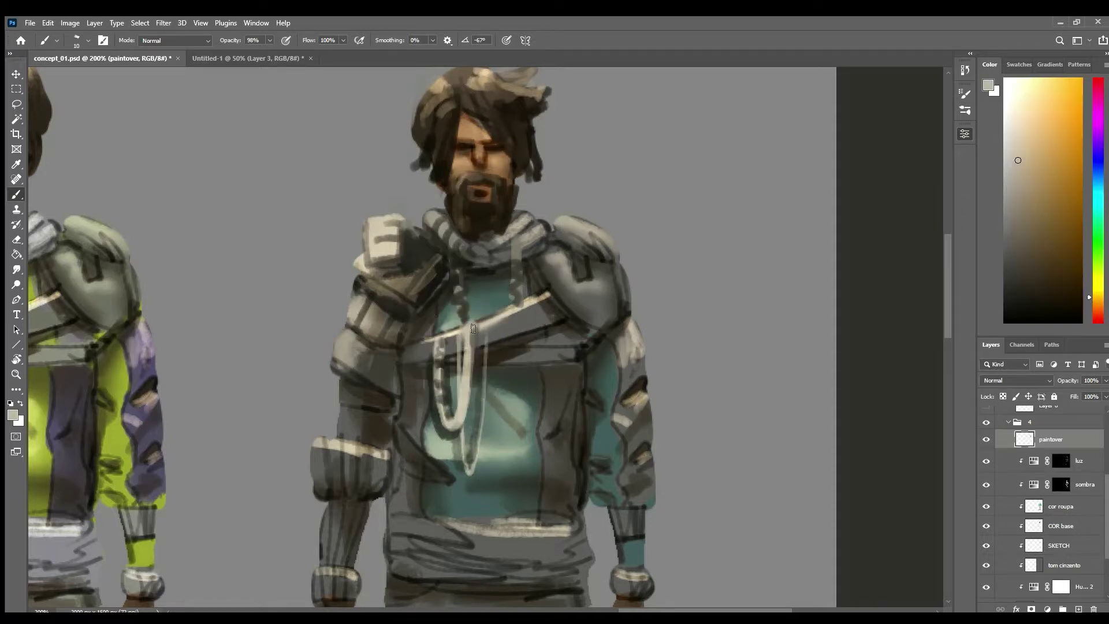
alt+click(535, 251)
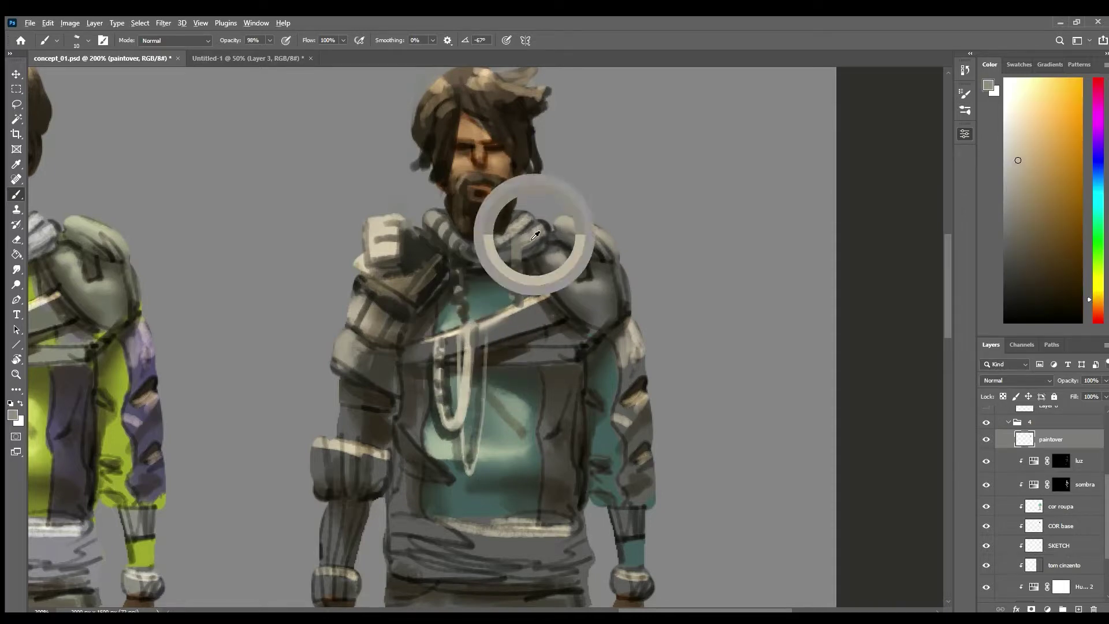
alt+click(345, 450)
alt+click(334, 444)
mouse_move(340, 369)
mouse_down()
mouse_move(313, 404)
mouse_move(323, 448)
mouse_up()
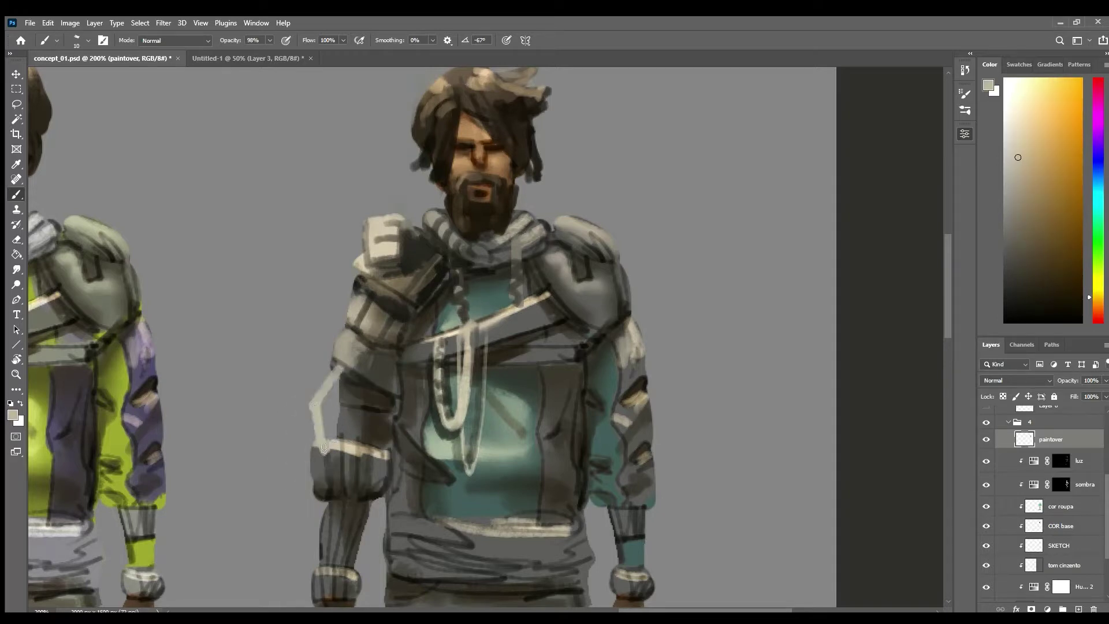
mouse_move(362, 370)
mouse_down()
mouse_move(346, 396)
mouse_move(349, 453)
mouse_up()
drag(382, 389, 371, 455)
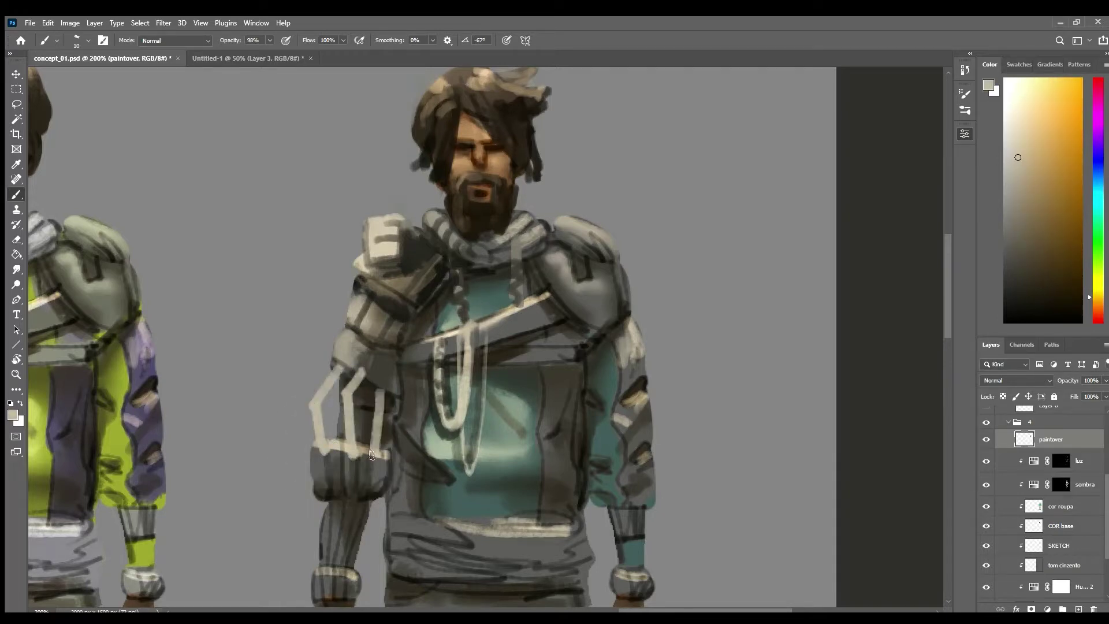
key(ctrl+z)
key(ctrl+z)
key(ctrl+z)
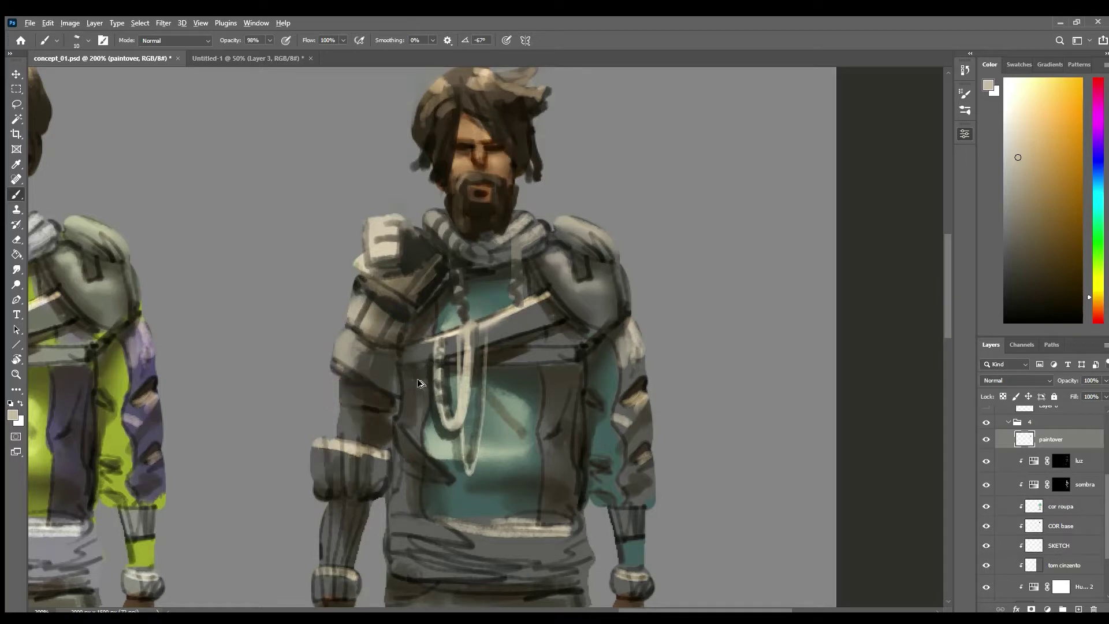
Paint out the elbow section between the upper-arm armour and the forearm cuff with the grey background colour.
alt+click(343, 411)
mouse_move(343, 391)
mouse_down()
mouse_move(355, 417)
mouse_move(348, 433)
mouse_move(379, 435)
mouse_move(364, 427)
mouse_up()
alt+right_click(364, 399)
alt+click(387, 395)
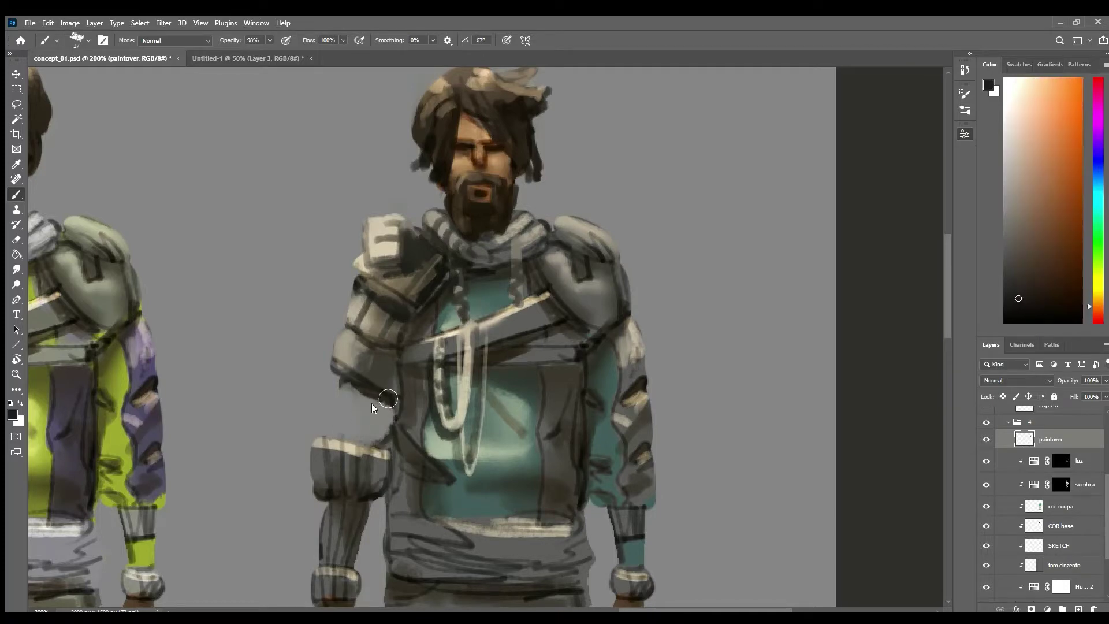
Paint a narrow dark mechanical elbow joint with side struts in the gap between the upper-arm armour and forearm cuff.
alt+click(372, 399)
mouse_move(365, 397)
mouse_down()
mouse_move(356, 401)
mouse_move(367, 442)
mouse_move(349, 445)
mouse_up()
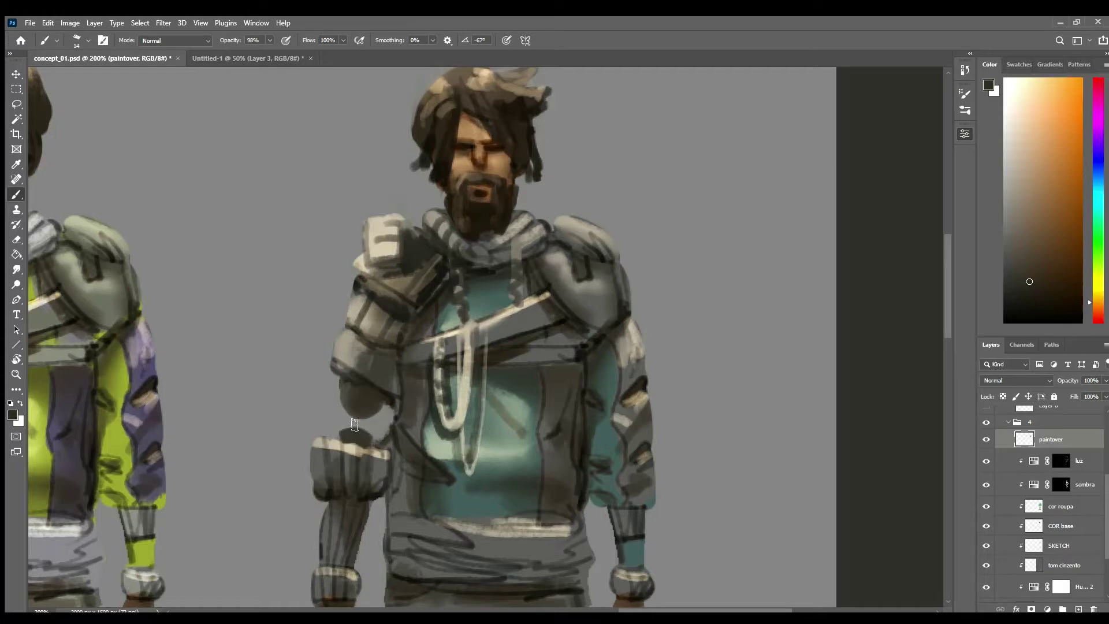
mouse_move(341, 399)
mouse_down()
mouse_move(342, 431)
mouse_move(378, 421)
mouse_move(372, 436)
mouse_move(366, 405)
mouse_up()
alt+click(545, 273)
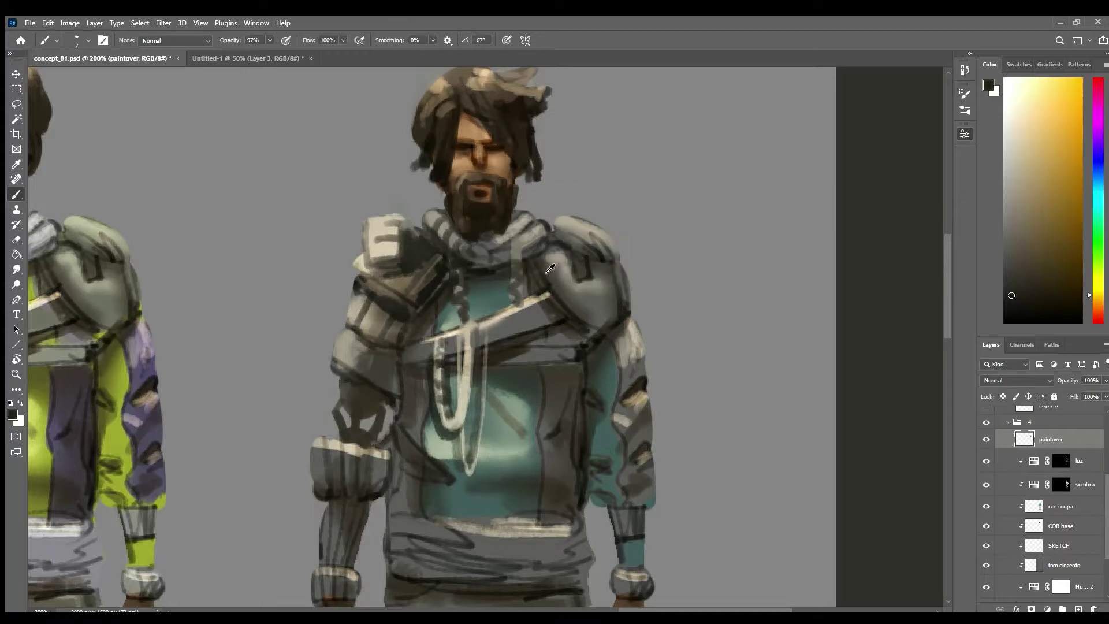
Detail the mechanical elbow with a lighter grey round pivot, dark outlines and small highlights on the struts.
alt+click(353, 404)
click(1016, 231)
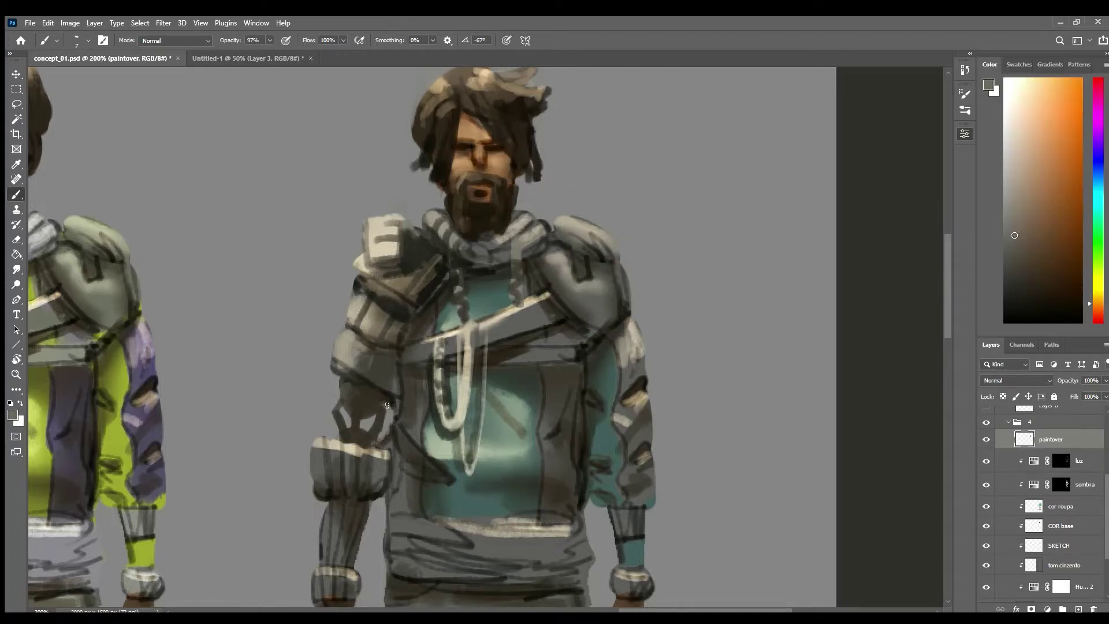
drag(351, 399, 363, 397)
alt+click(391, 400)
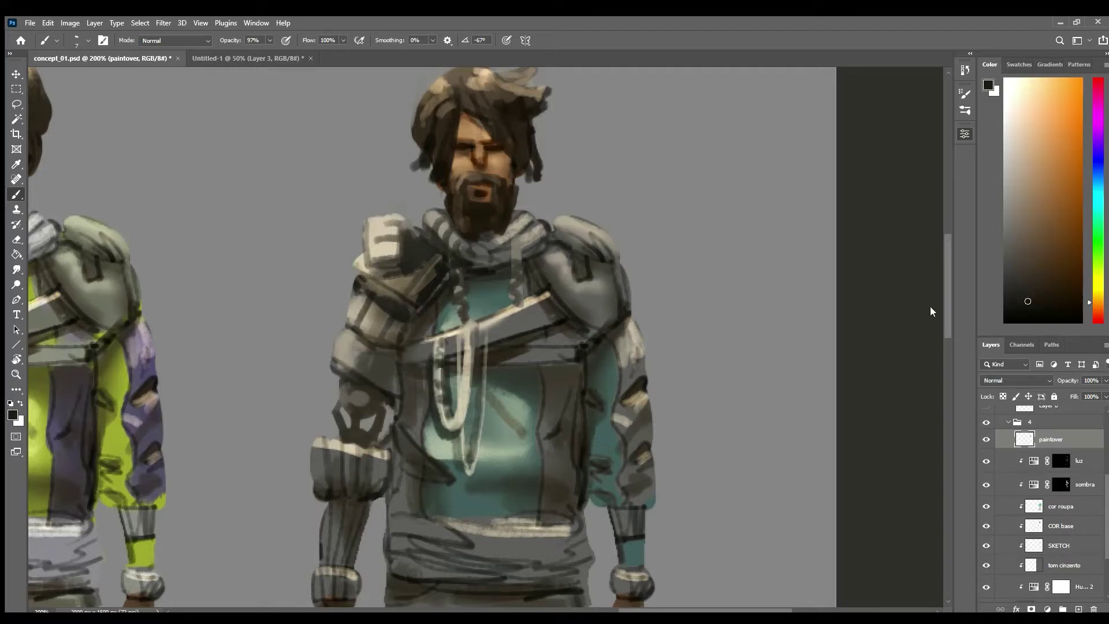
drag(363, 411, 372, 408)
alt+click(360, 402)
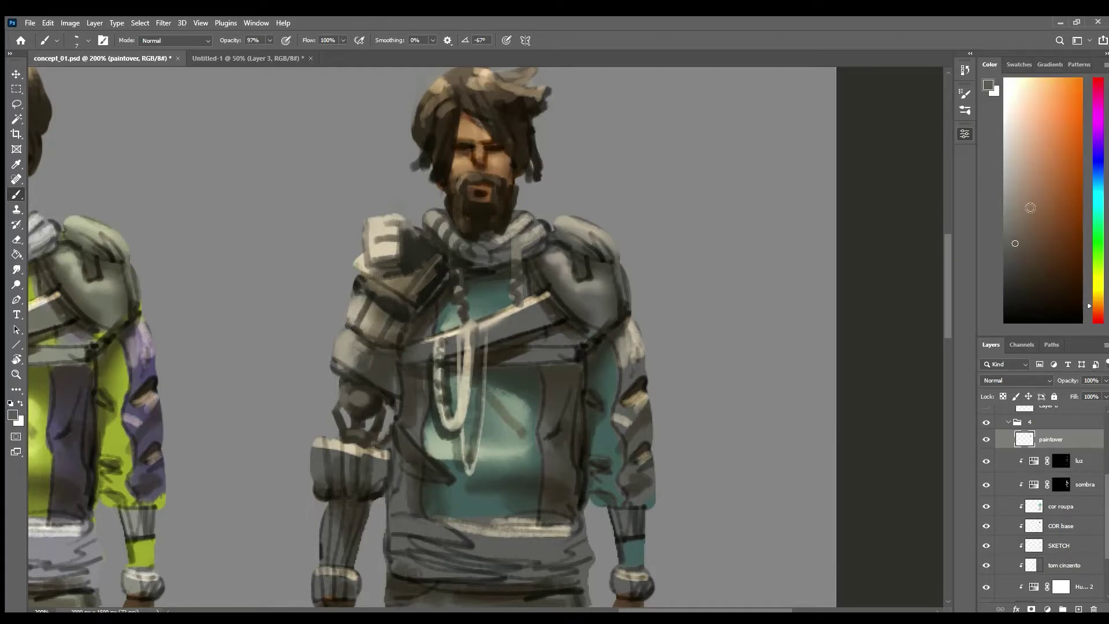
click(1013, 206)
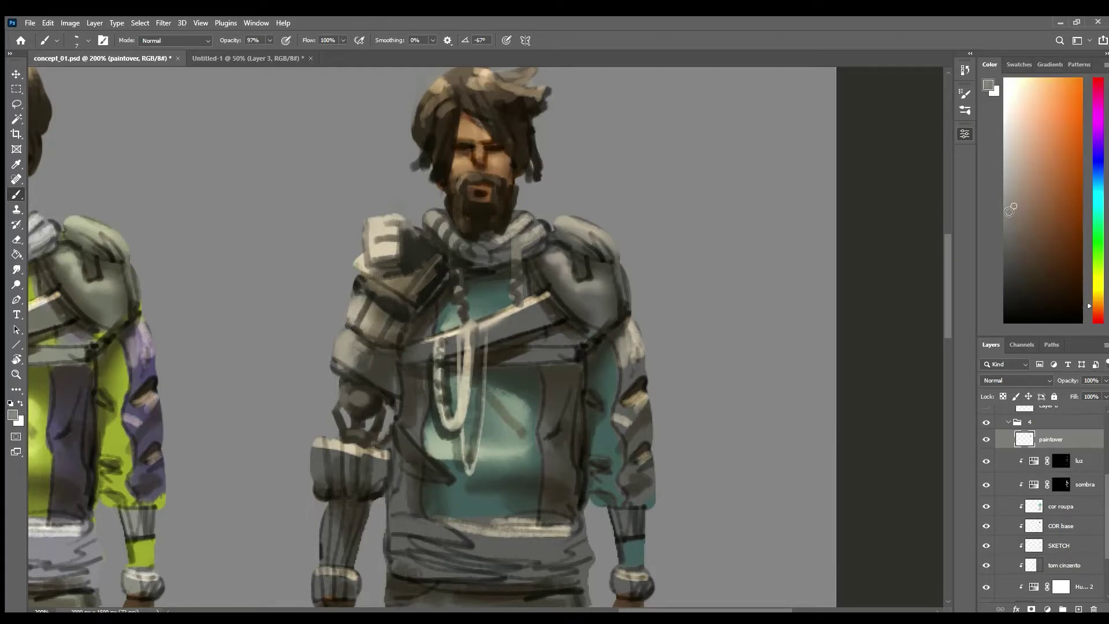
alt+click(339, 408)
alt+click(376, 407)
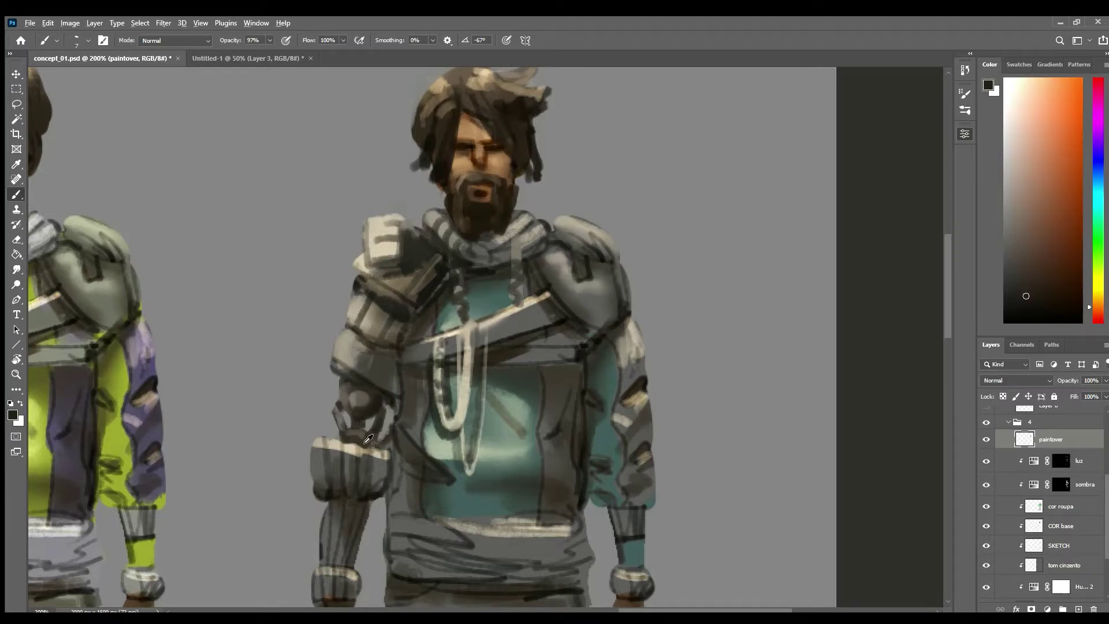
scroll(420, 430, down, 1)
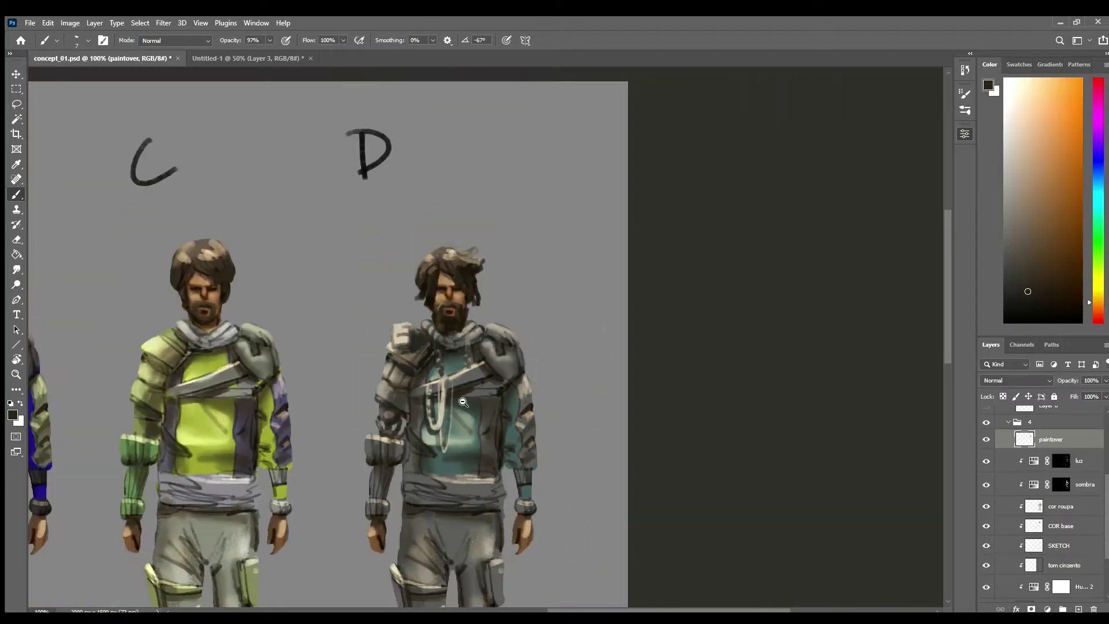
drag(461, 508, 461, 439)
scroll(413, 382, up, 1)
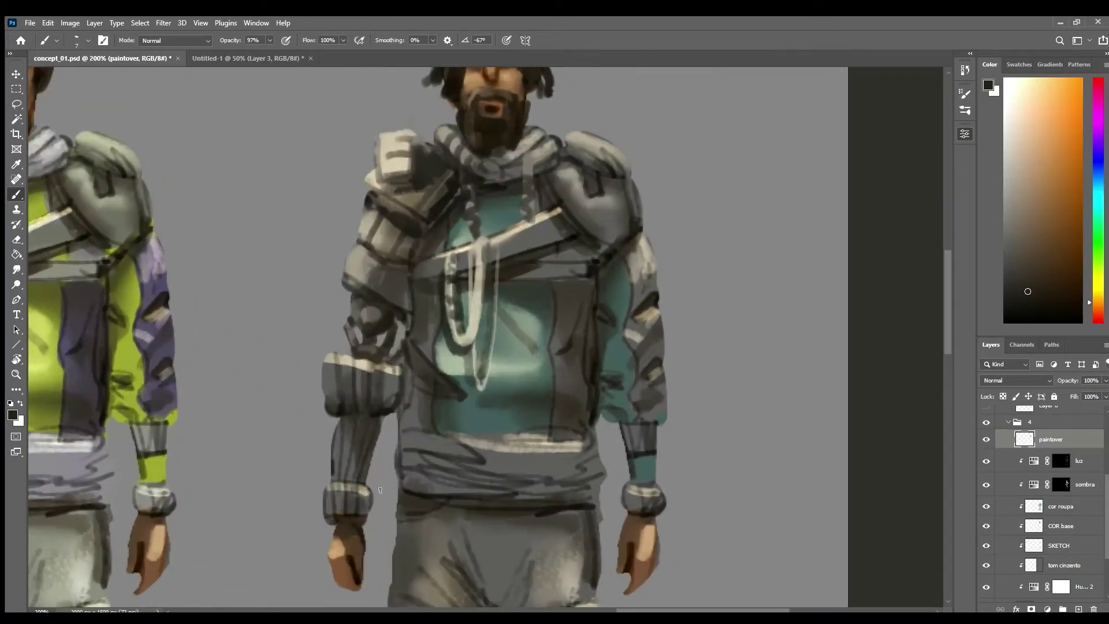
mouse_move(384, 538)
mouse_down()
mouse_move(389, 430)
mouse_move(328, 438)
mouse_move(353, 433)
mouse_move(360, 485)
mouse_move(357, 449)
mouse_up()
alt+click(362, 426)
alt+click(378, 226)
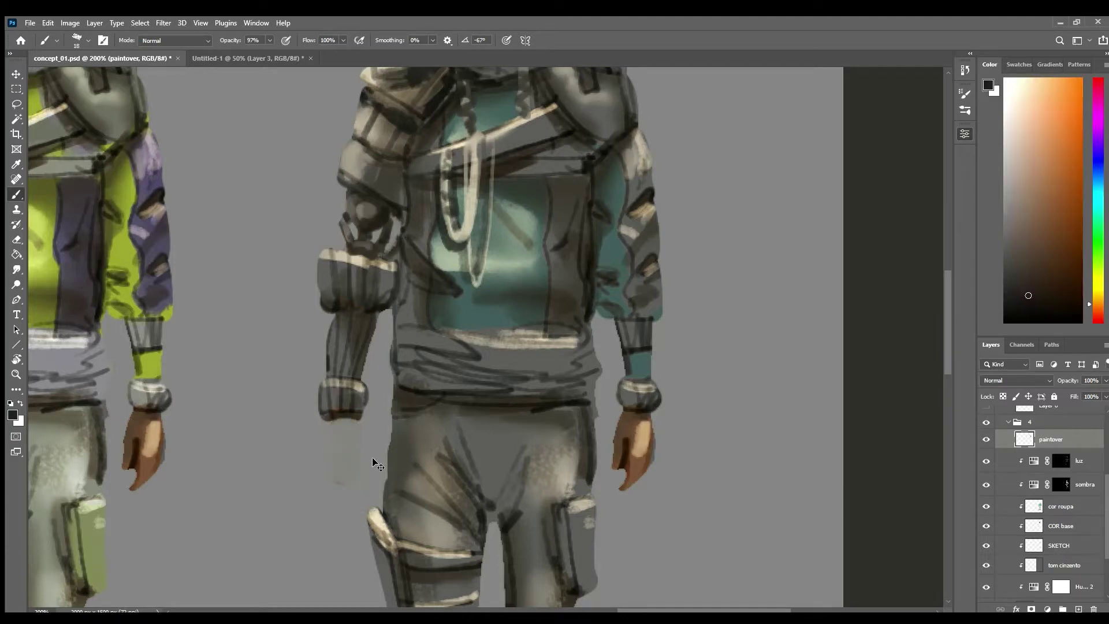
key(ctrl+z)
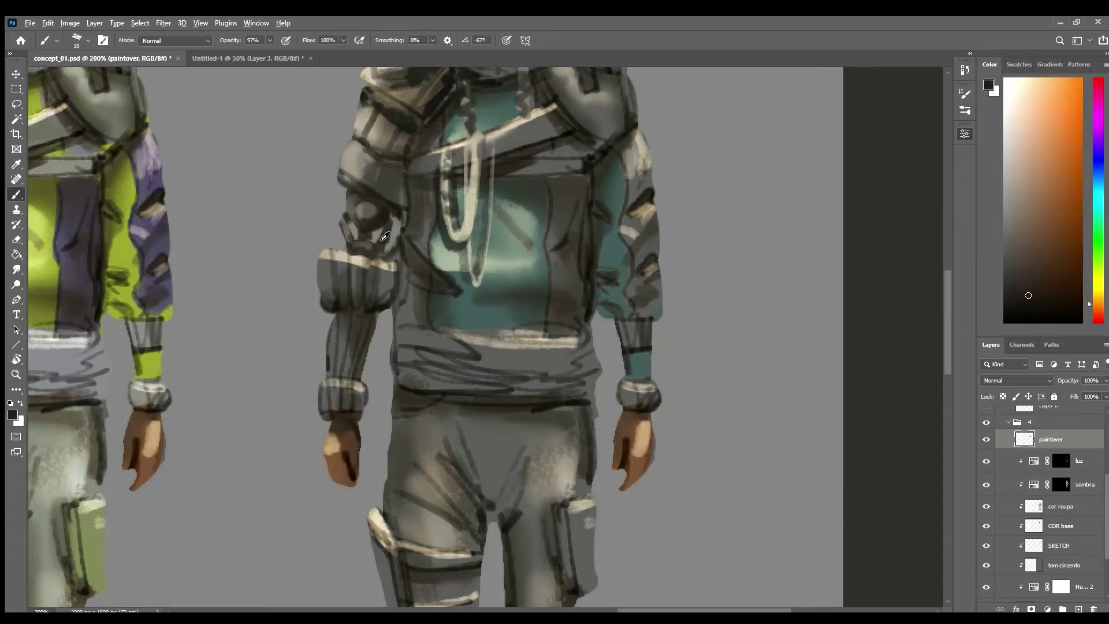
Recolour the hand below the mechanical elbow to a dark armour tone with the brush in Color mode, and restore Normal mode.
alt+click(384, 236)
key(bracketleft)
click(199, 35)
key(shift+alt+c)
mouse_move(344, 433)
mouse_down()
mouse_move(330, 451)
mouse_move(342, 480)
mouse_move(349, 427)
mouse_move(341, 481)
mouse_move(347, 426)
mouse_move(342, 479)
mouse_up()
alt+click(369, 207)
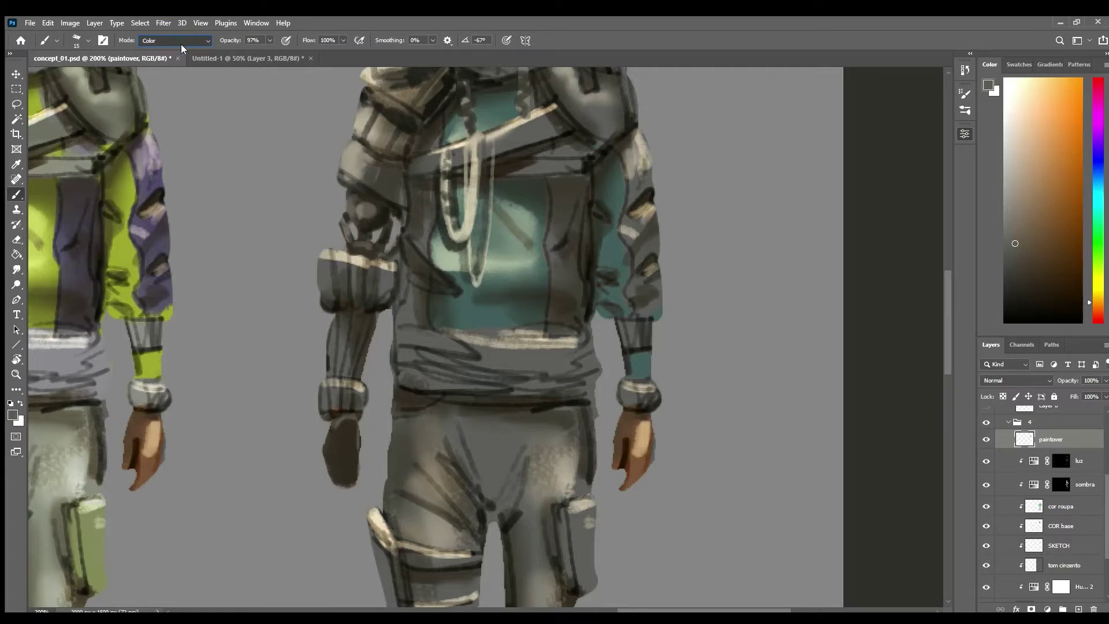
click(178, 44)
Paint a lighter grey plane on the back of the dark hand with a smaller brush and a tone sampled from the elbow.
alt+click(365, 205)
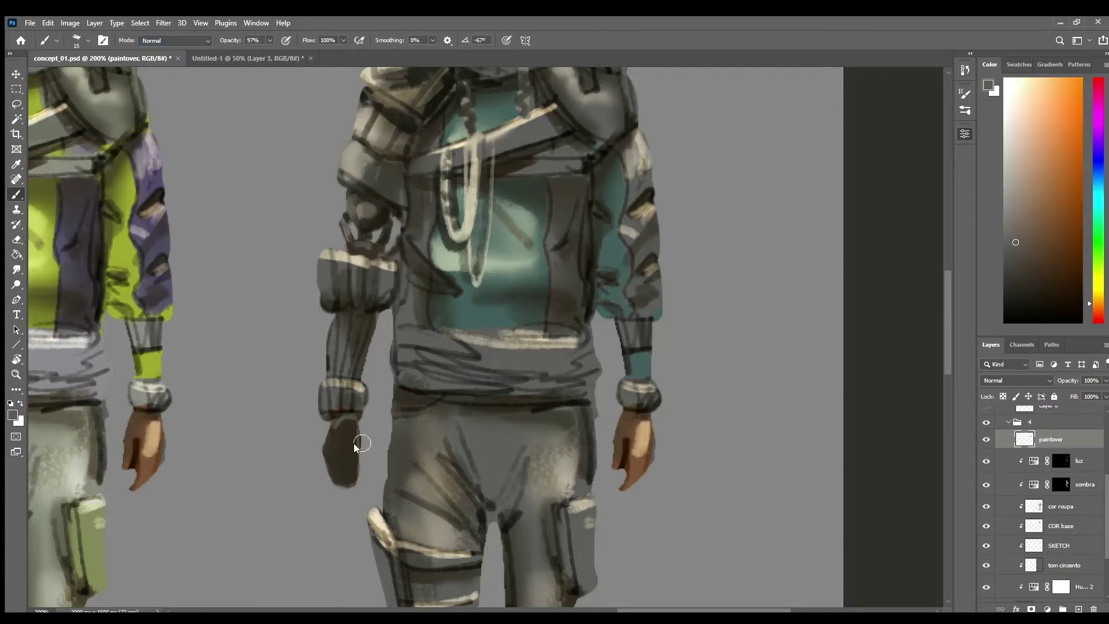
key(bracketleft)
key(bracketleft)
key(bracketleft)
key(bracketleft)
key(bracketleft)
key(bracketleft)
key(bracketleft)
key(bracketleft)
key(bracketleft)
key(bracketleft)
click(338, 451)
key(bracketleft)
key(bracketleft)
key(bracketleft)
key(bracketleft)
key(bracketleft)
key(bracketleft)
Carve separate mechanical fingers into the dark hand using the background grey for gaps and sampled dark tones for the digits.
alt+click(374, 310)
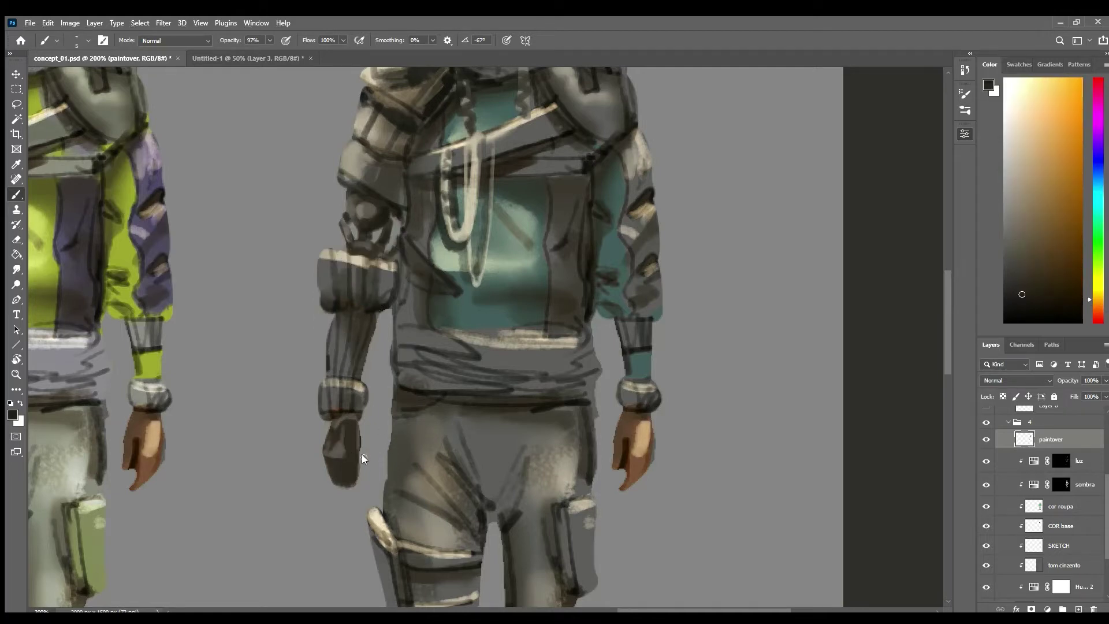
key(bracketright)
alt+click(358, 500)
drag(346, 464, 348, 483)
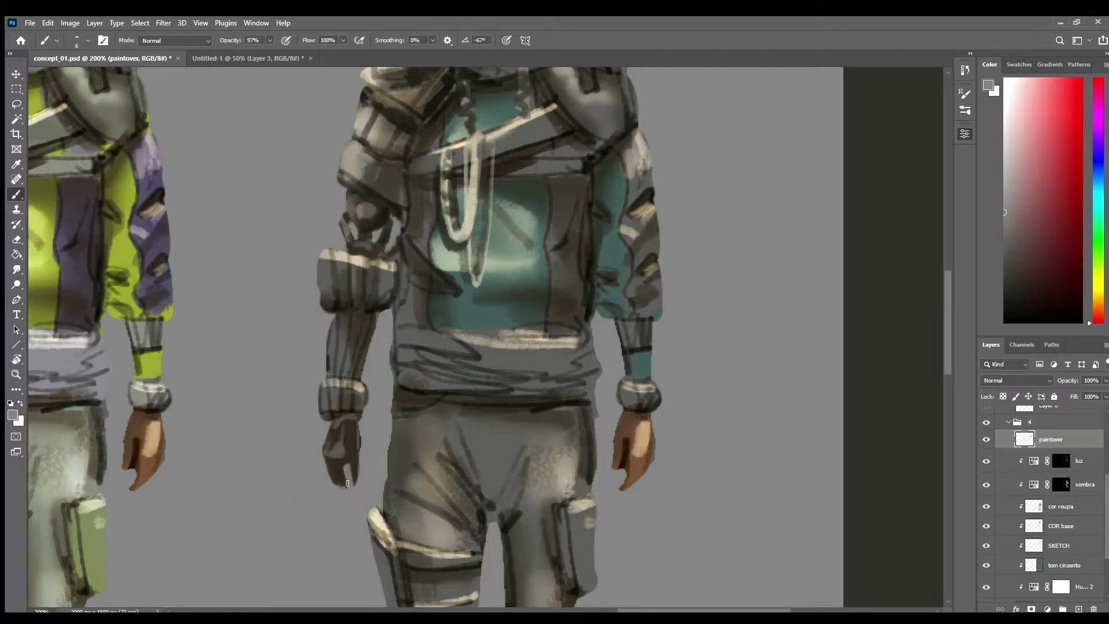
alt+click(348, 458)
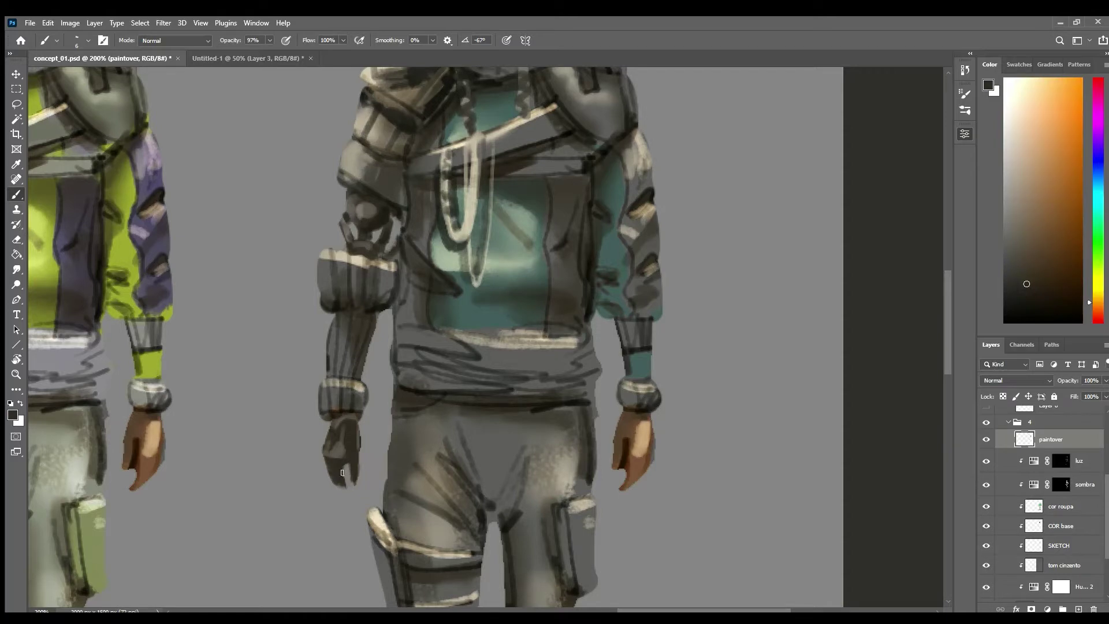
alt+click(338, 452)
alt+click(340, 454)
alt+click(343, 477)
mouse_move(345, 485)
mouse_down()
mouse_move(334, 465)
mouse_move(329, 485)
mouse_move(332, 461)
mouse_up()
alt+click(336, 492)
alt+click(345, 472)
alt+click(358, 453)
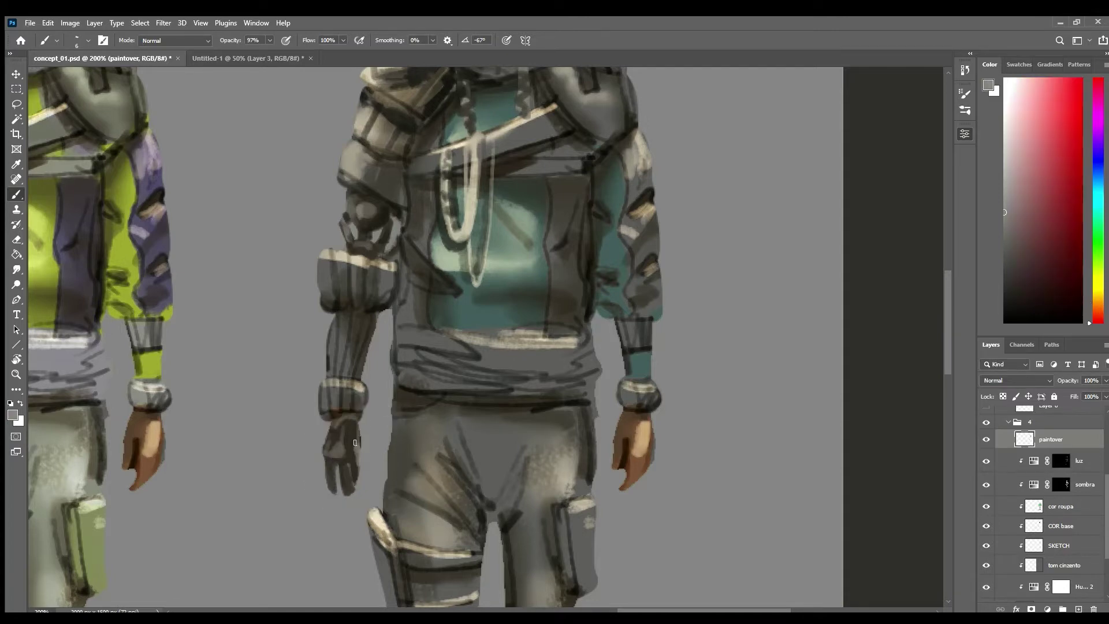
Refine the mechanical hand's thumb, knuckles and finger joints with sampled dark, background and mid-grey tones.
alt+click(355, 438)
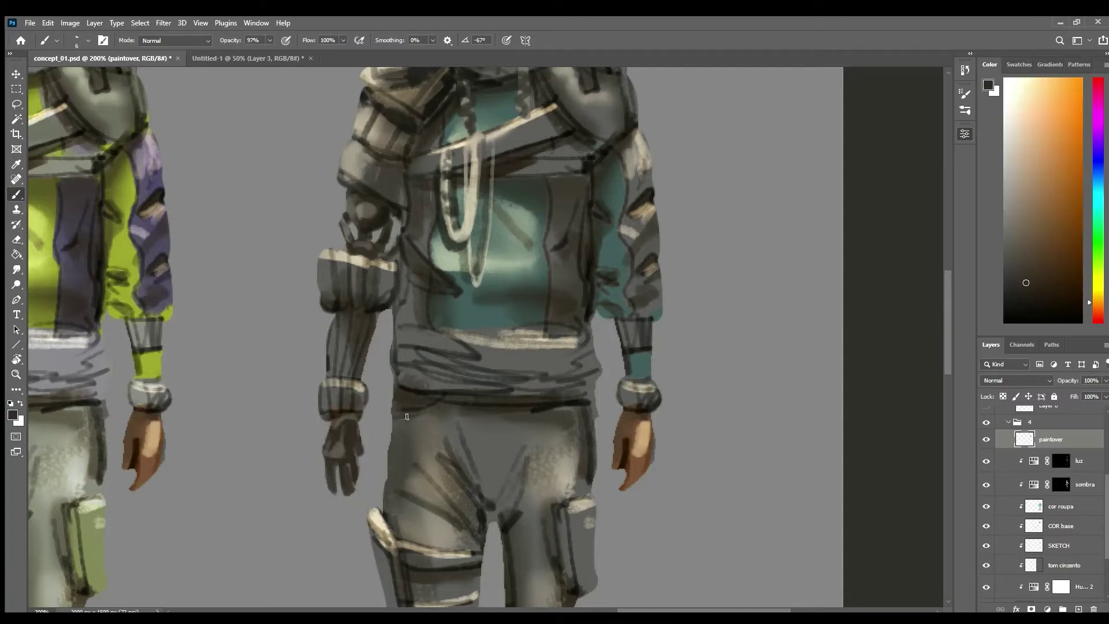
alt+click(365, 469)
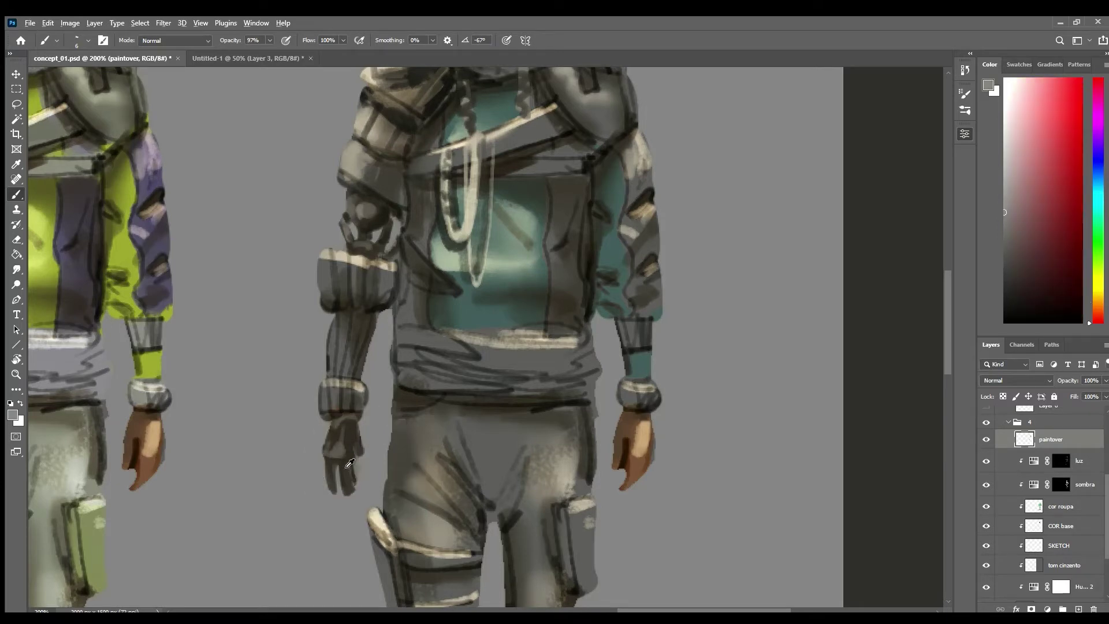
alt+click(338, 431)
alt+click(374, 226)
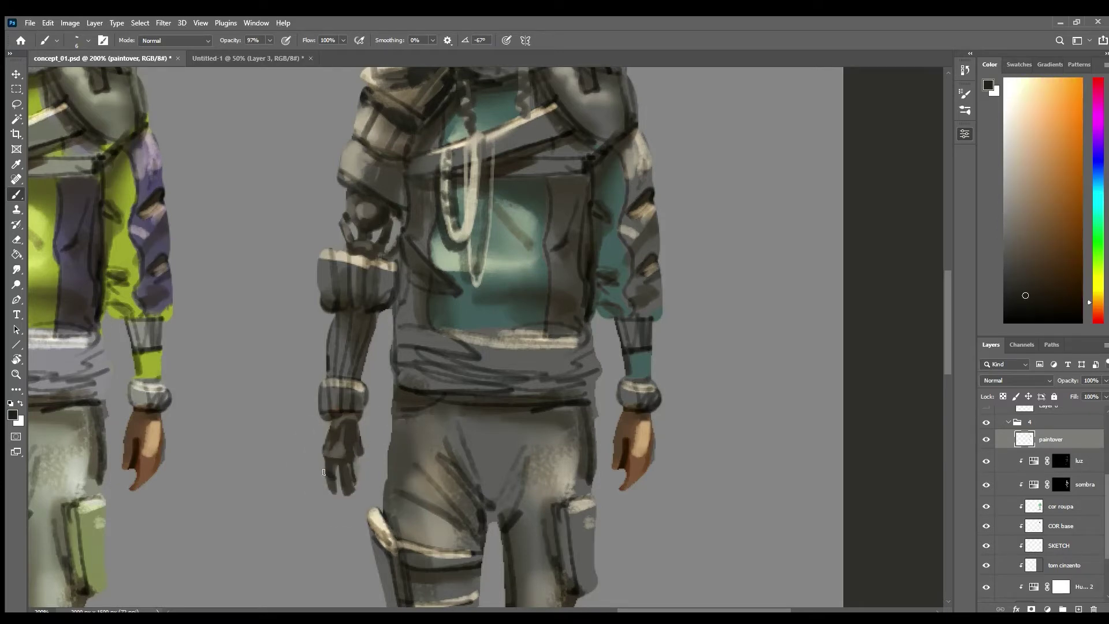
alt+click(364, 209)
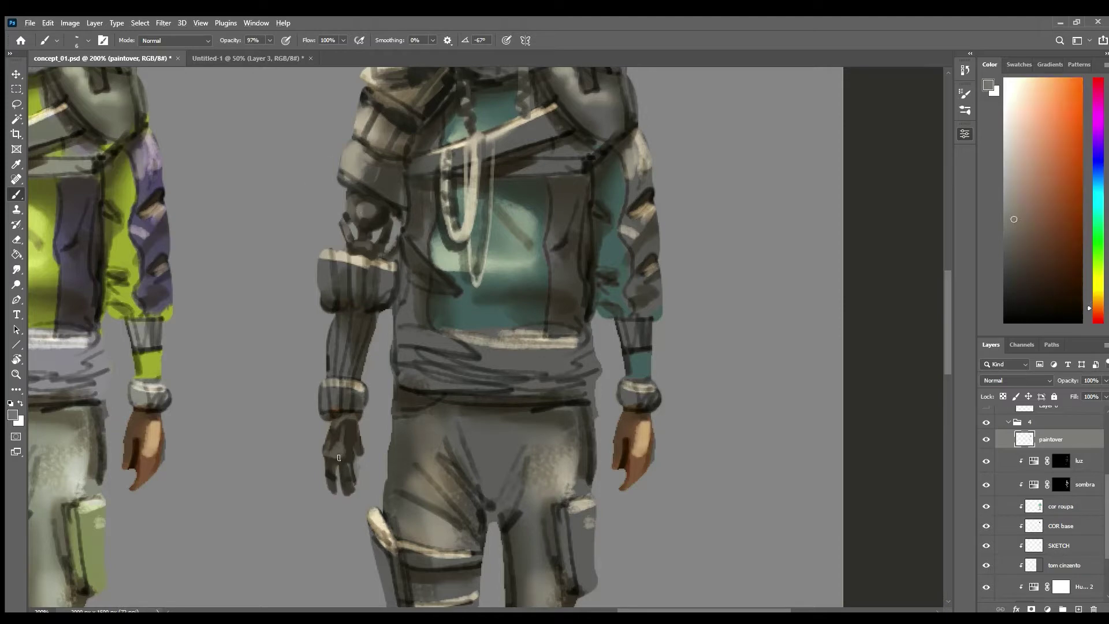
alt+click(359, 433)
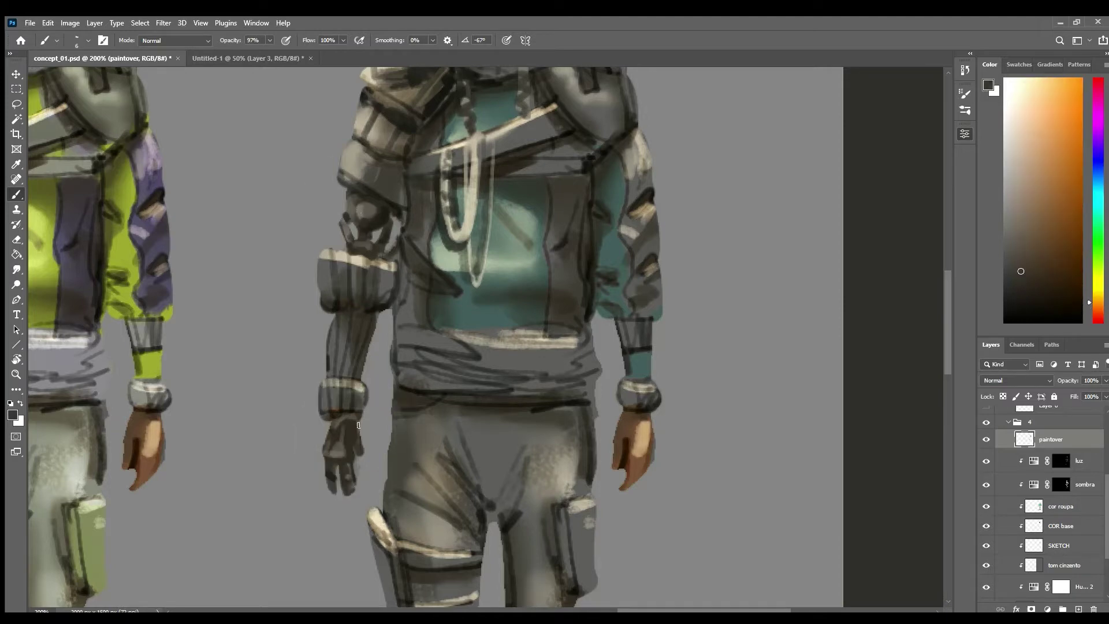
Darken the sides of D's mechanical forearm and wrist cuff with sampled dark tones, and add lighter accents sampled from the elbow cuff.
alt+click(348, 388)
key(bracketright)
alt+click(373, 311)
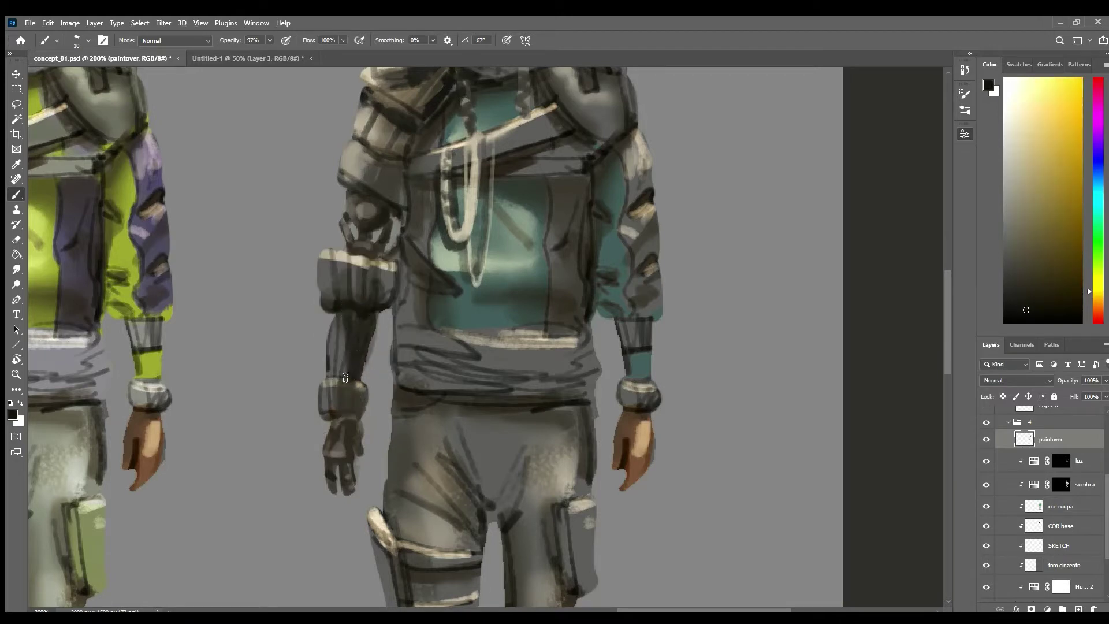
drag(343, 343, 380, 263)
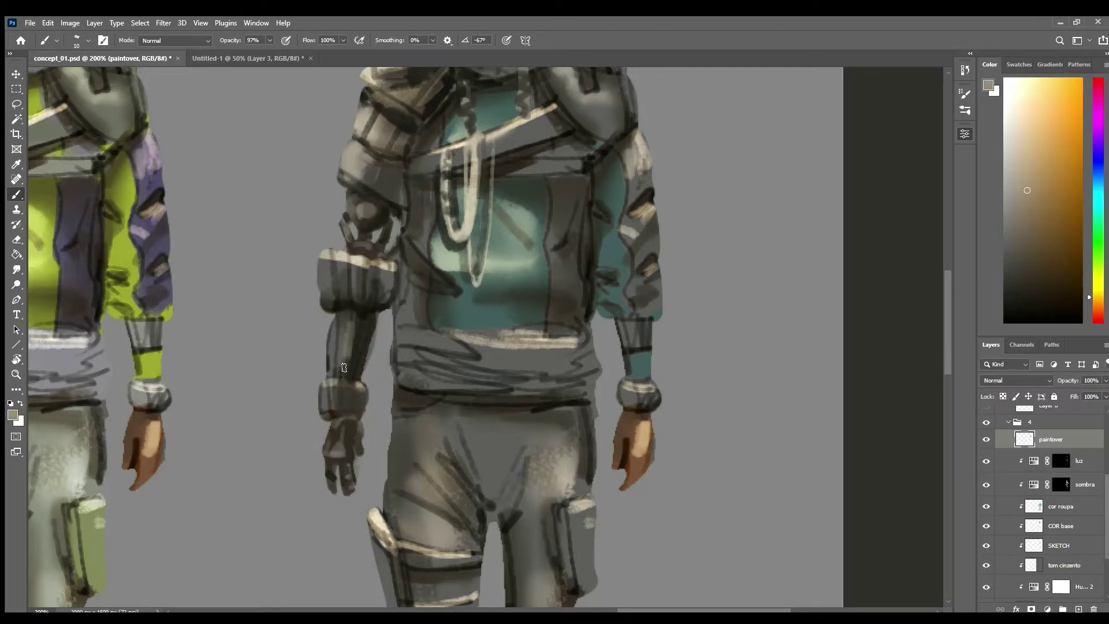
alt+click(344, 257)
Draw a dark seam line down the front of D's strapped trouser leg, from the waist to the top of the boot.
ctrl+alt+click(494, 370)
ctrl+alt+click(494, 370)
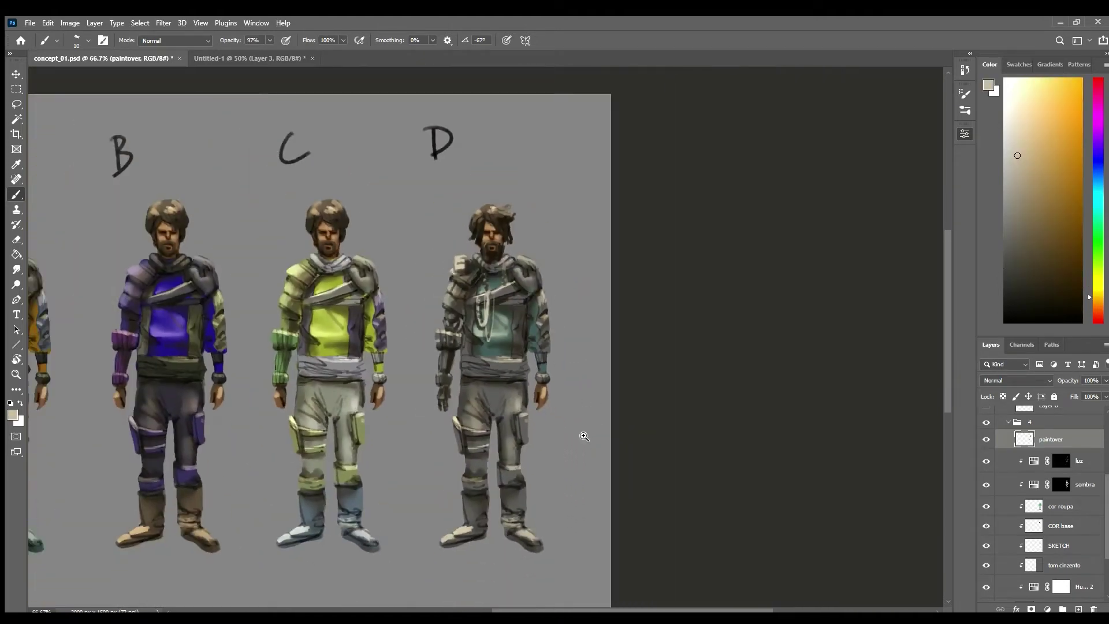
drag(571, 440, 539, 475)
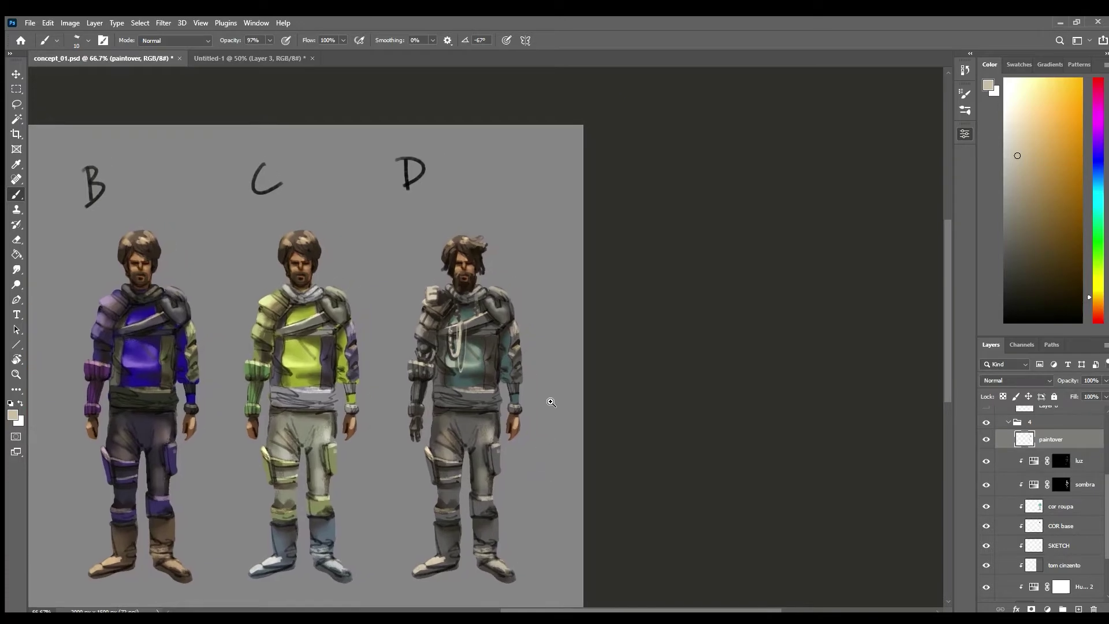
ctrl+click(514, 350)
drag(495, 425, 471, 354)
ctrl+click(486, 377)
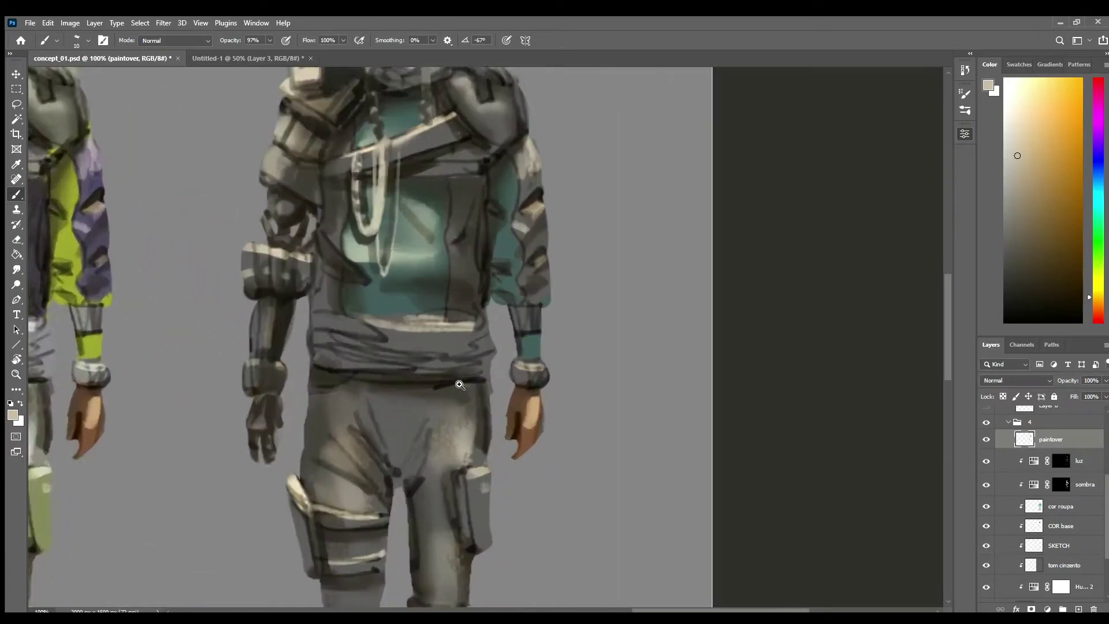
drag(421, 424, 460, 290)
alt+click(393, 354)
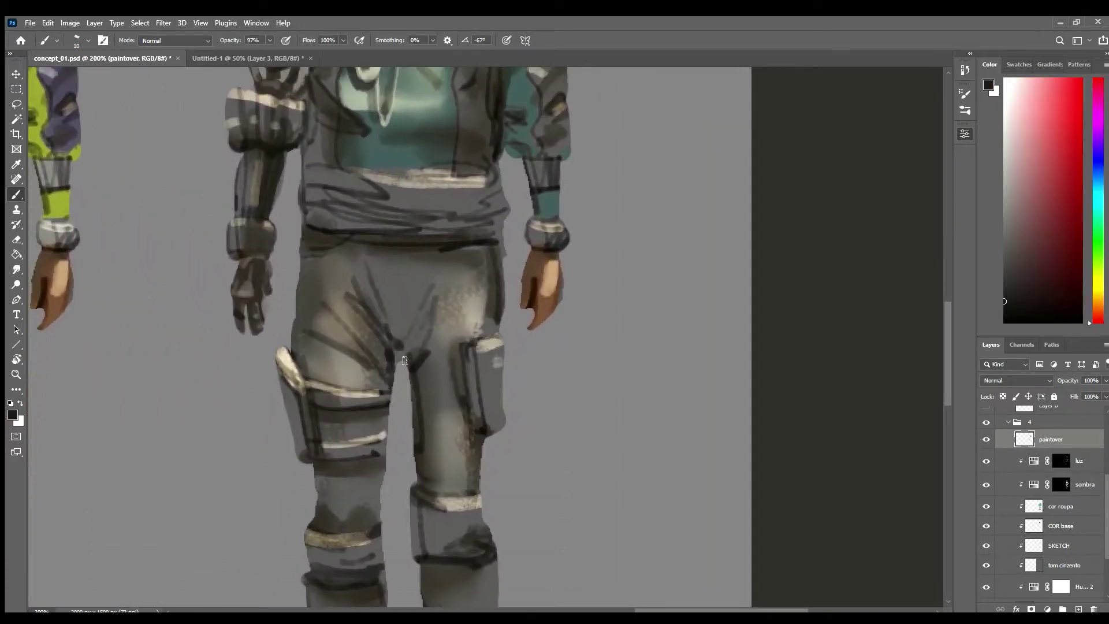
mouse_move(331, 255)
mouse_down()
mouse_move(321, 359)
mouse_move(332, 536)
mouse_up()
drag(407, 516, 415, 350)
drag(339, 382, 338, 417)
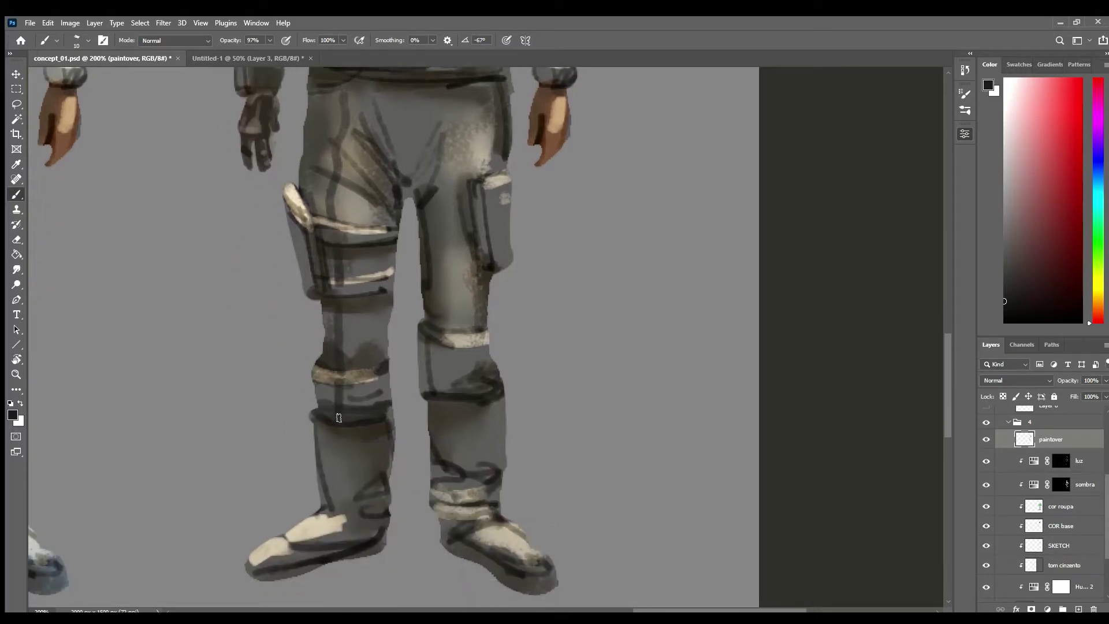
Draw two dark bands across the boot shaft below the strapped leg, and undo the extra stroke at the ankle.
mouse_move(321, 472)
mouse_down()
mouse_move(361, 480)
mouse_move(383, 472)
mouse_up()
drag(325, 494, 379, 497)
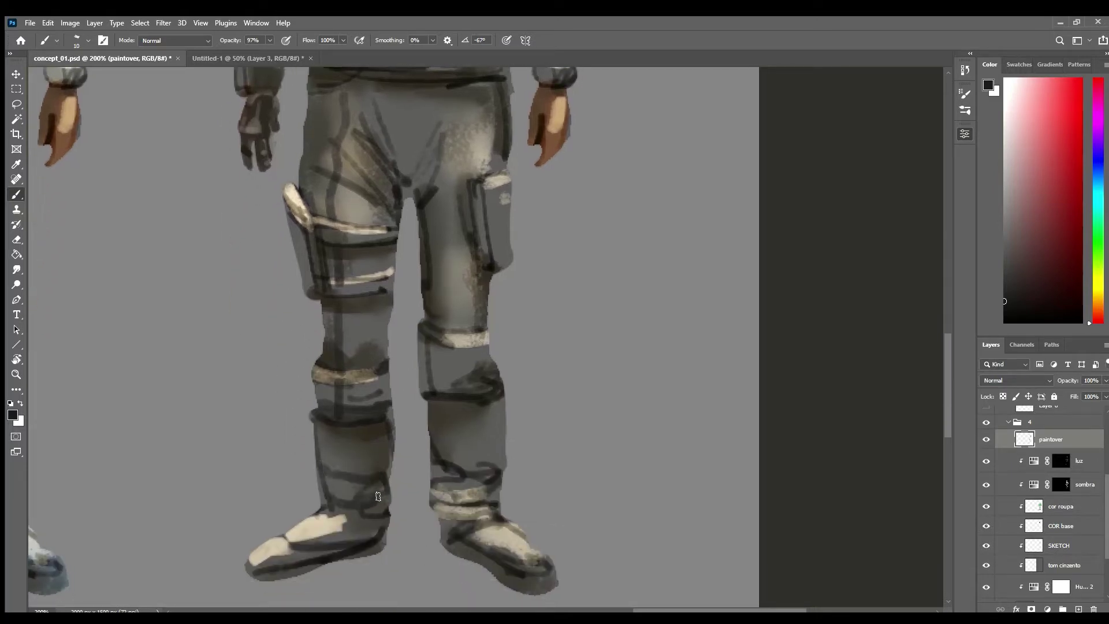
drag(308, 518, 337, 542)
key(ctrl+z)
Paint thin dark vertical seams down the front of both boots with a smaller brush.
key(bracketleft)
key(bracketleft)
key(bracketleft)
key(bracketleft)
key(bracketleft)
key(bracketleft)
key(bracketright)
key(bracketright)
key(bracketright)
drag(346, 449, 345, 479)
drag(449, 402, 455, 465)
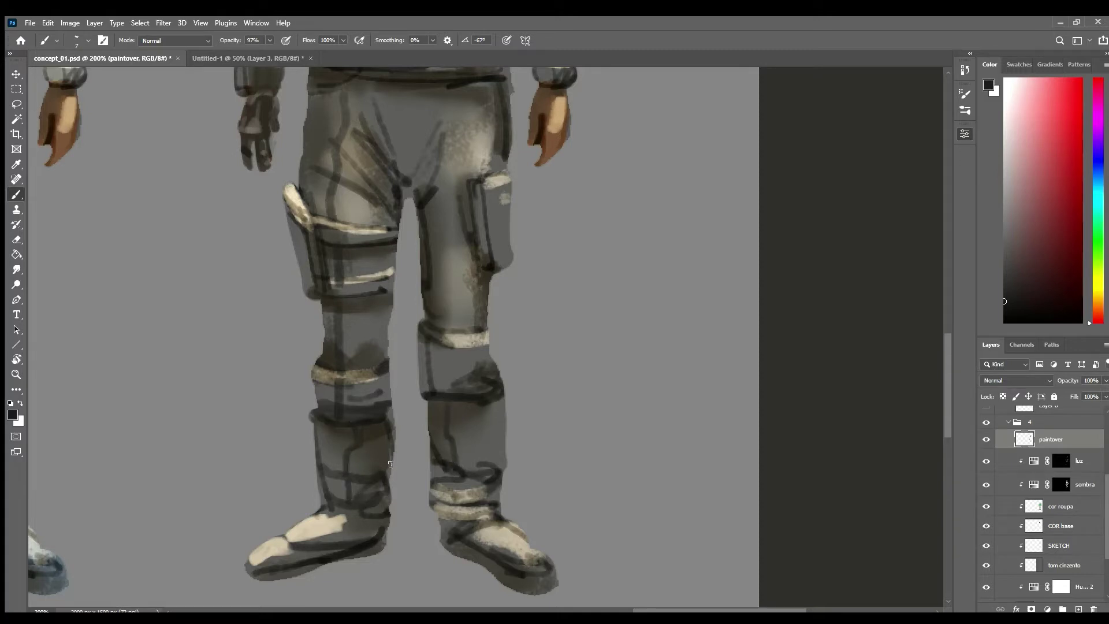
Add thin light highlights along both boot seams with a pale tone sampled from the shoe.
alt+click(334, 525)
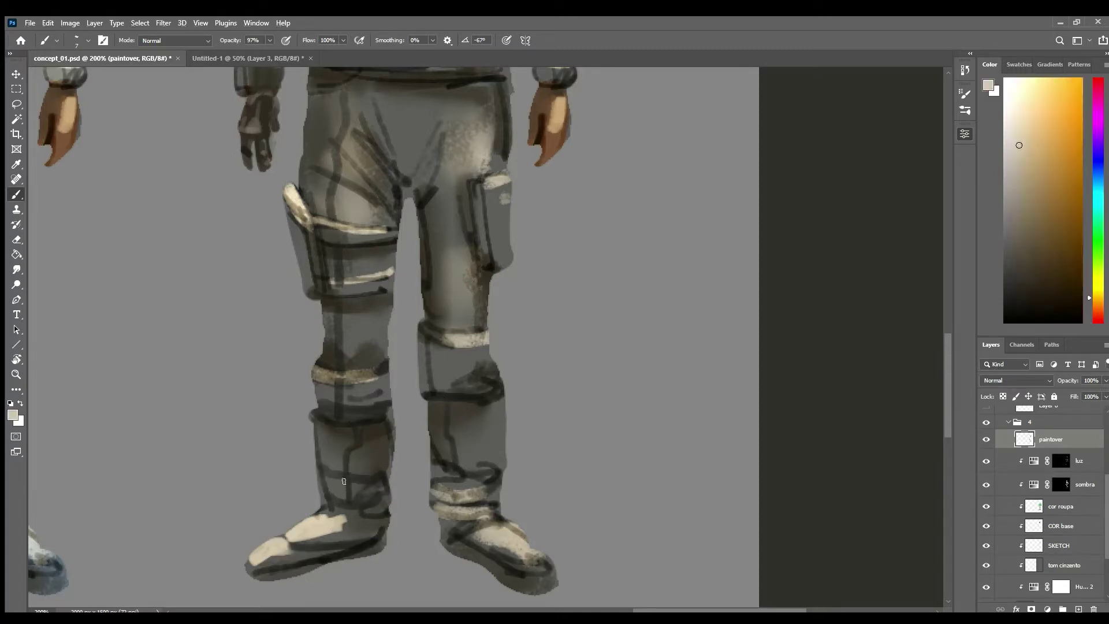
mouse_move(344, 481)
mouse_down()
mouse_move(346, 500)
mouse_move(348, 476)
mouse_up()
alt+click(489, 422)
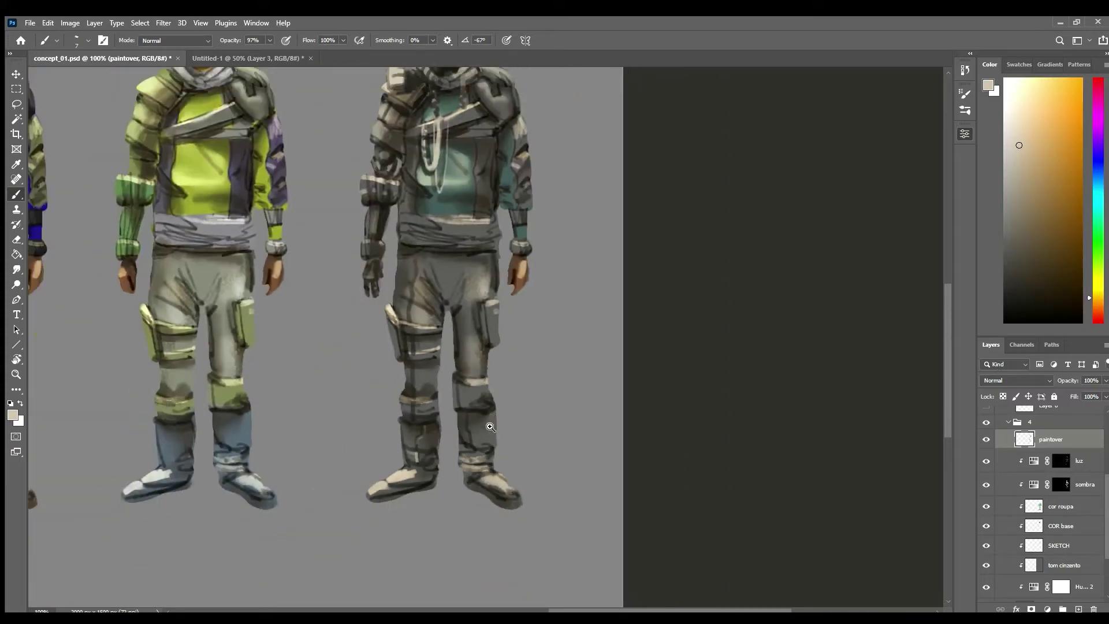
scroll(462, 430, up, 1)
drag(436, 400, 442, 438)
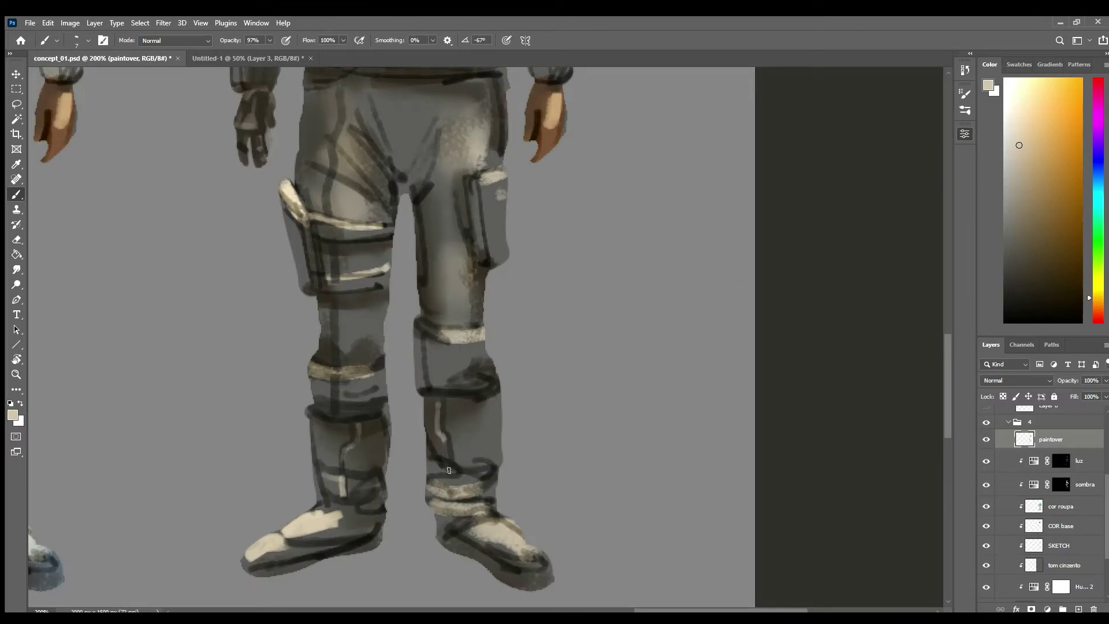
Paint dark vertical ribs with light accents on the knee guard of the leg opposite the mechanical arm.
alt+click(455, 472)
scroll(449, 417, up, 1)
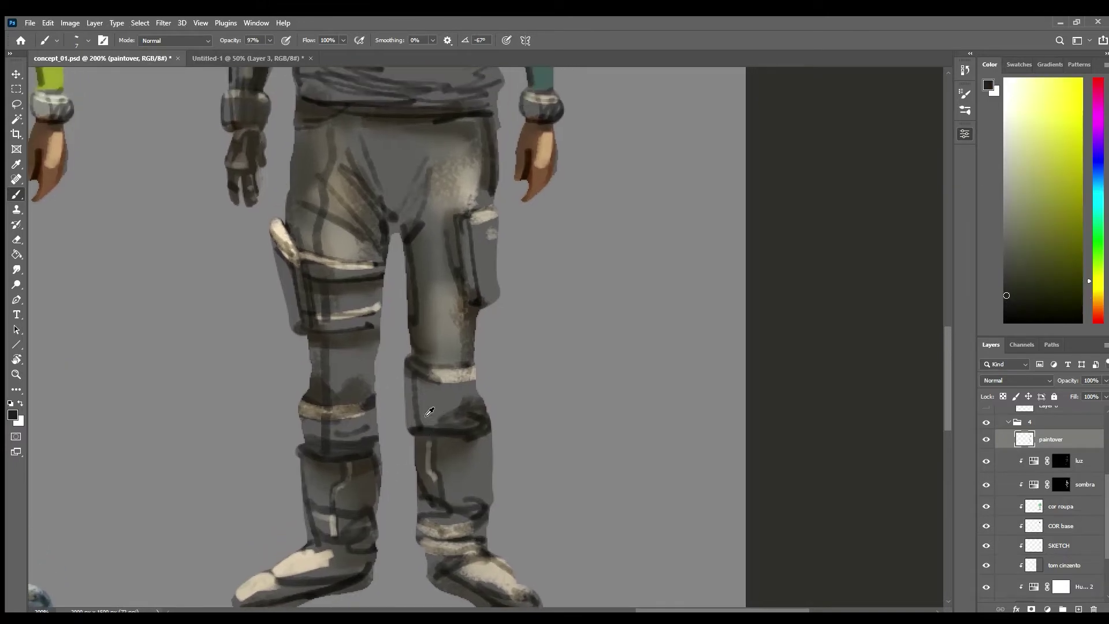
mouse_move(433, 383)
mouse_down()
mouse_move(436, 428)
mouse_move(448, 426)
mouse_up()
drag(454, 382, 458, 425)
mouse_move(464, 383)
mouse_down()
mouse_move(467, 401)
mouse_move(444, 414)
mouse_move(461, 404)
mouse_up()
alt+click(462, 380)
Divide the outer thigh pouch into segments with sampled black lines and light grey highlights.
alt+click(479, 297)
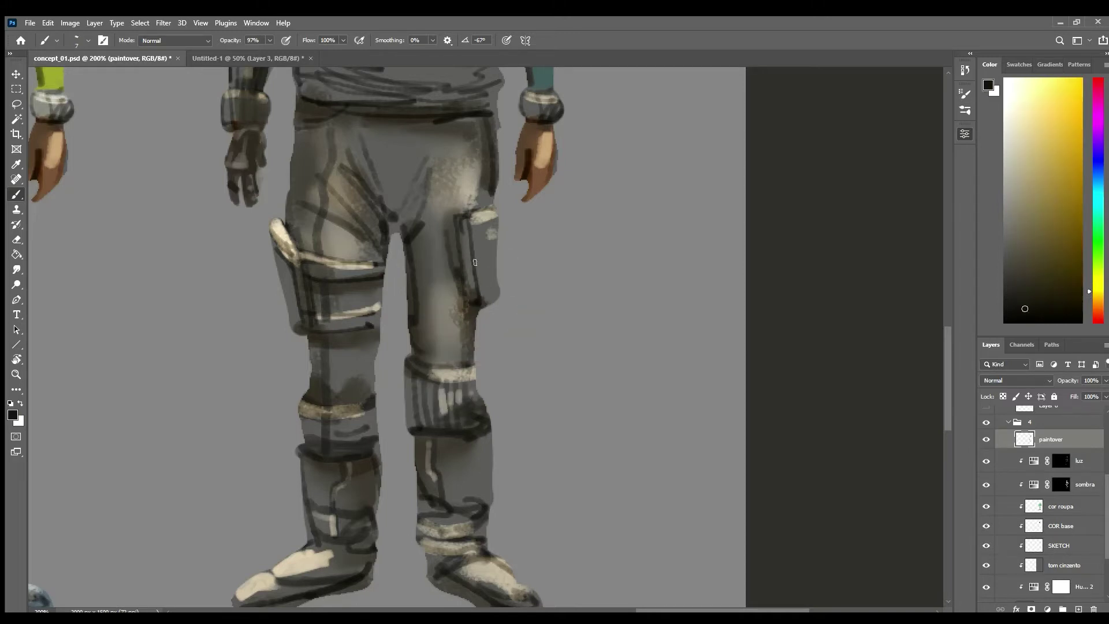
mouse_move(474, 263)
mouse_down()
mouse_move(491, 273)
mouse_move(492, 294)
mouse_move(494, 260)
mouse_up()
alt+click(488, 220)
scroll(516, 312, down, 3)
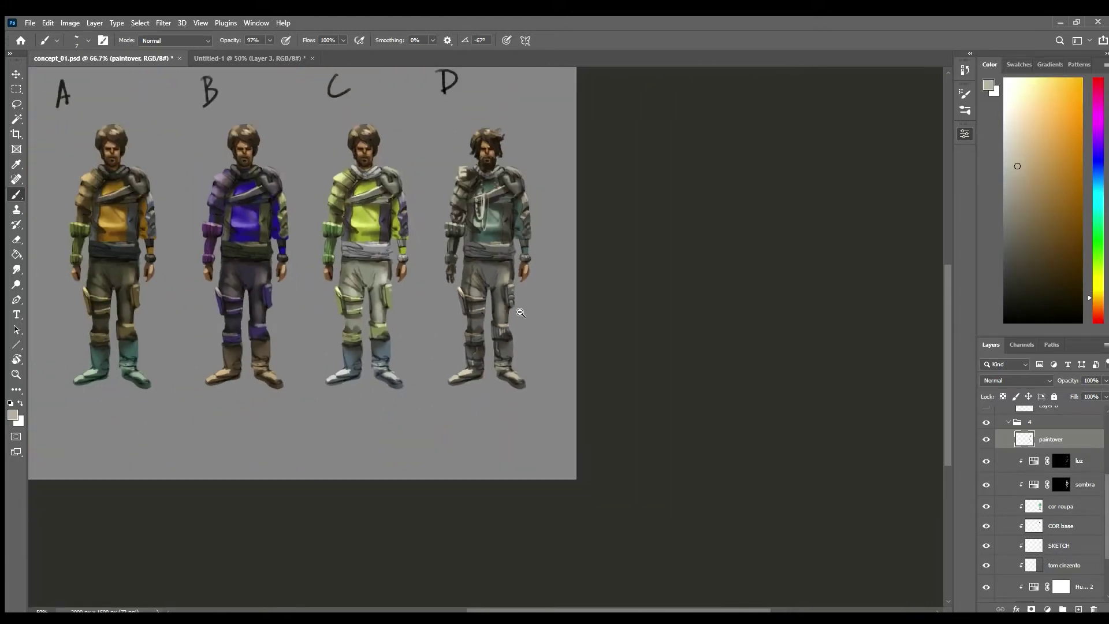
drag(535, 346, 520, 419)
scroll(496, 281, up, 2)
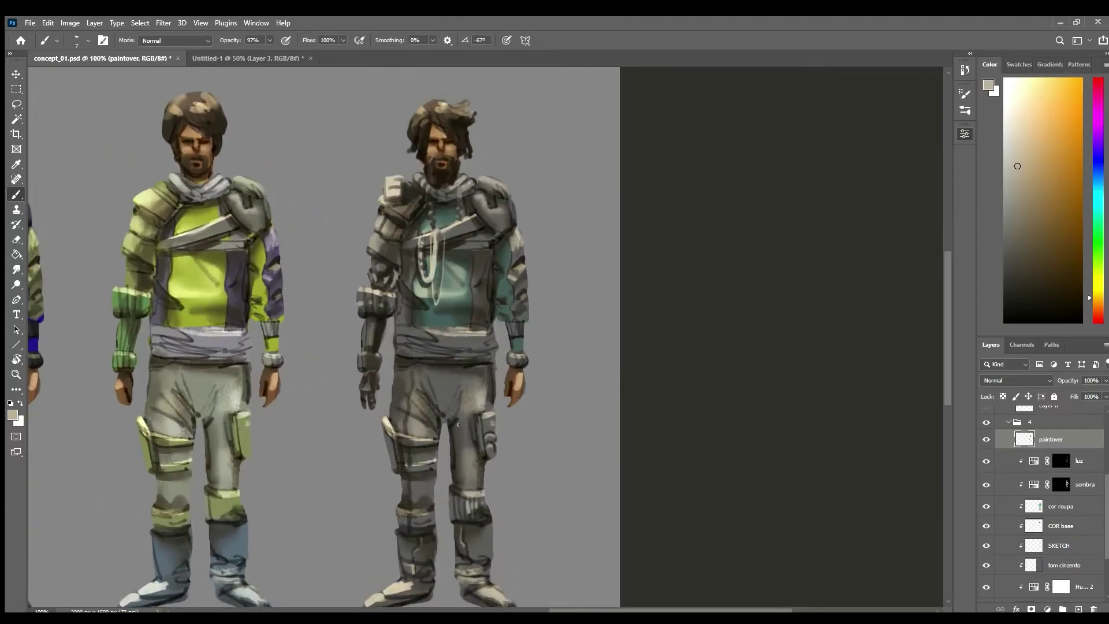
Sketch dark curved pocket lines below the waist of D's trousers.
alt+click(454, 412)
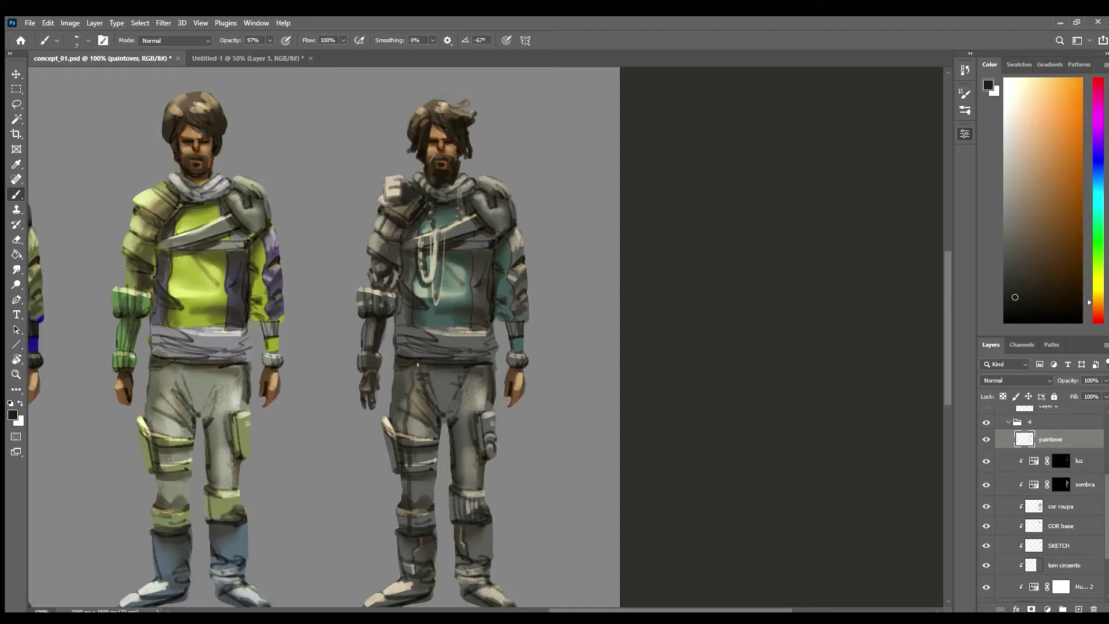
drag(418, 364, 464, 365)
alt+click(425, 286)
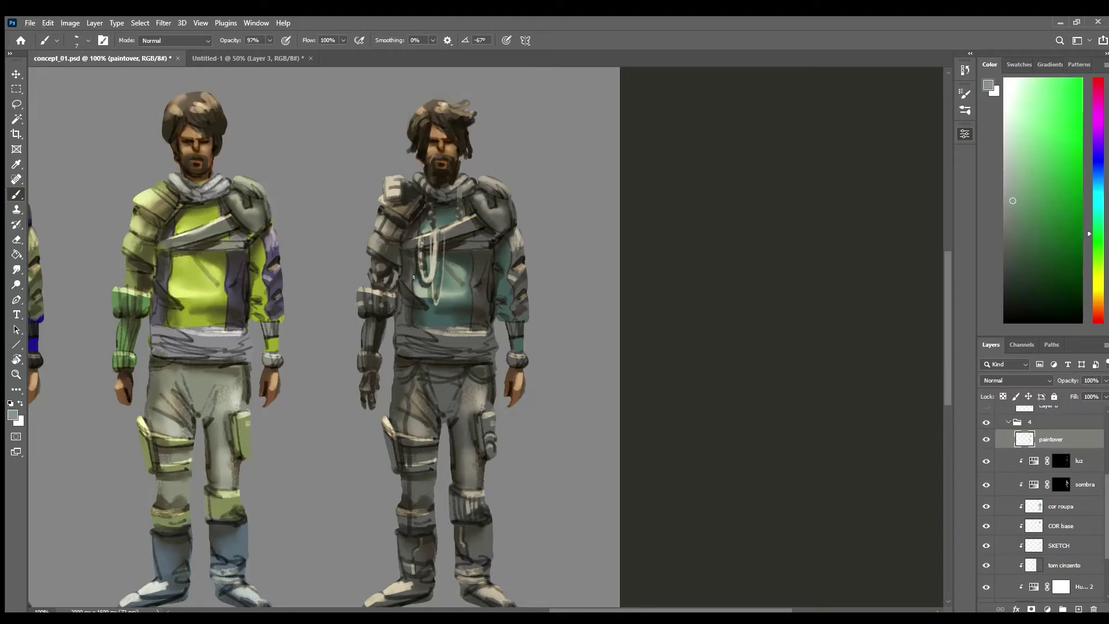
Deepen the shadow on the chest beside the layered shoulder armour, and mark a dark notch on the rounded shoulder pad.
alt+click(416, 214)
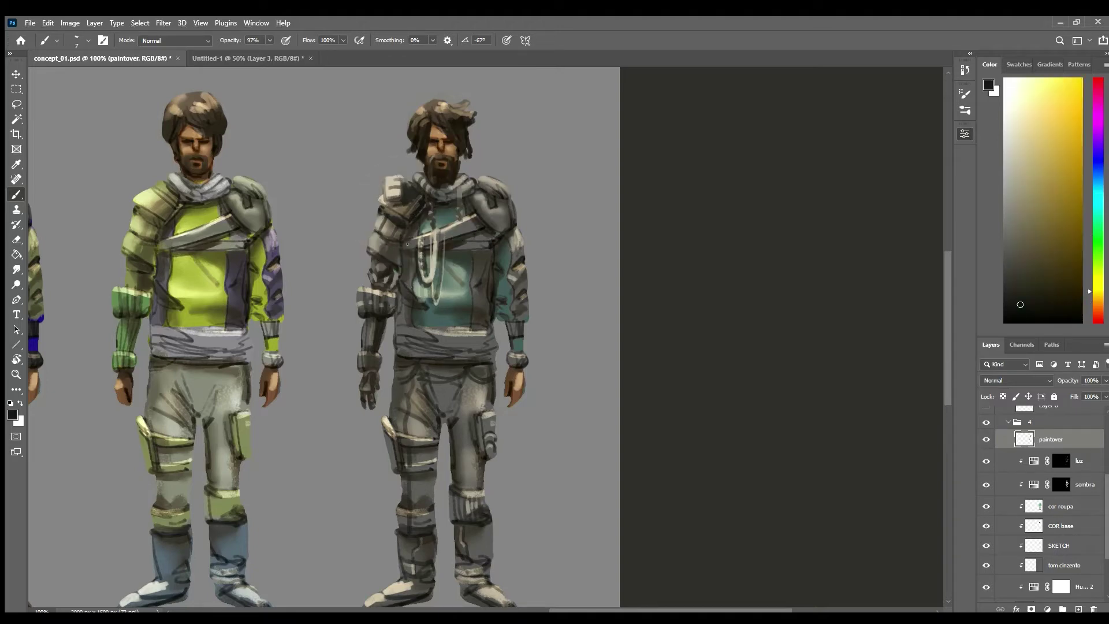
drag(407, 228, 398, 289)
drag(471, 221, 482, 248)
Try painting light and dark panel lines across the rounded shoulder pad with a smaller brush, and undo them.
ctrl+click(509, 209)
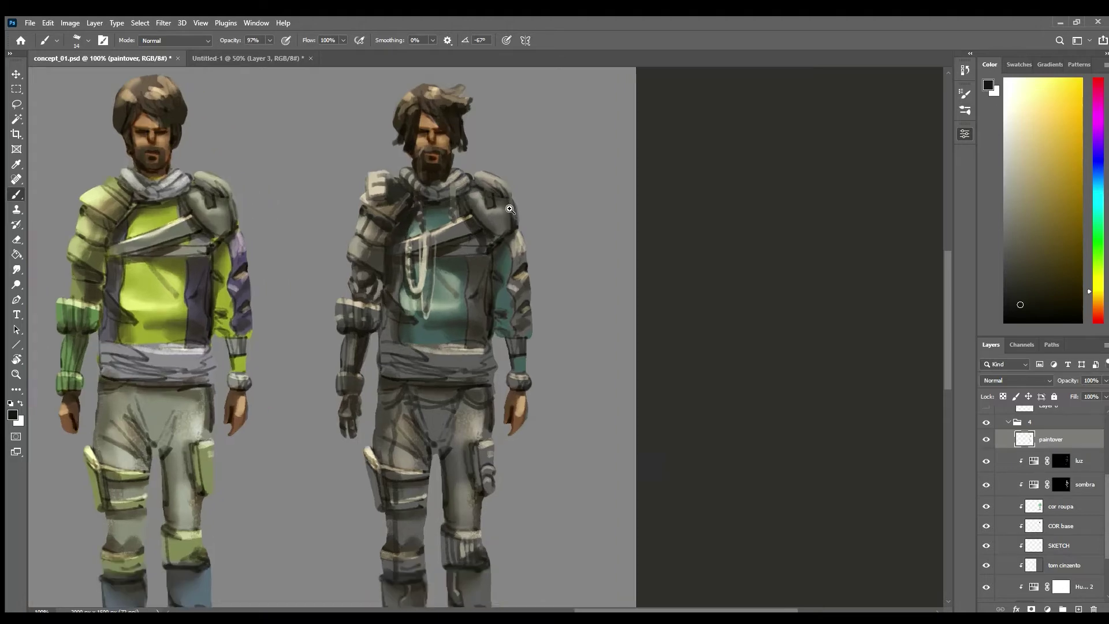
click(509, 209)
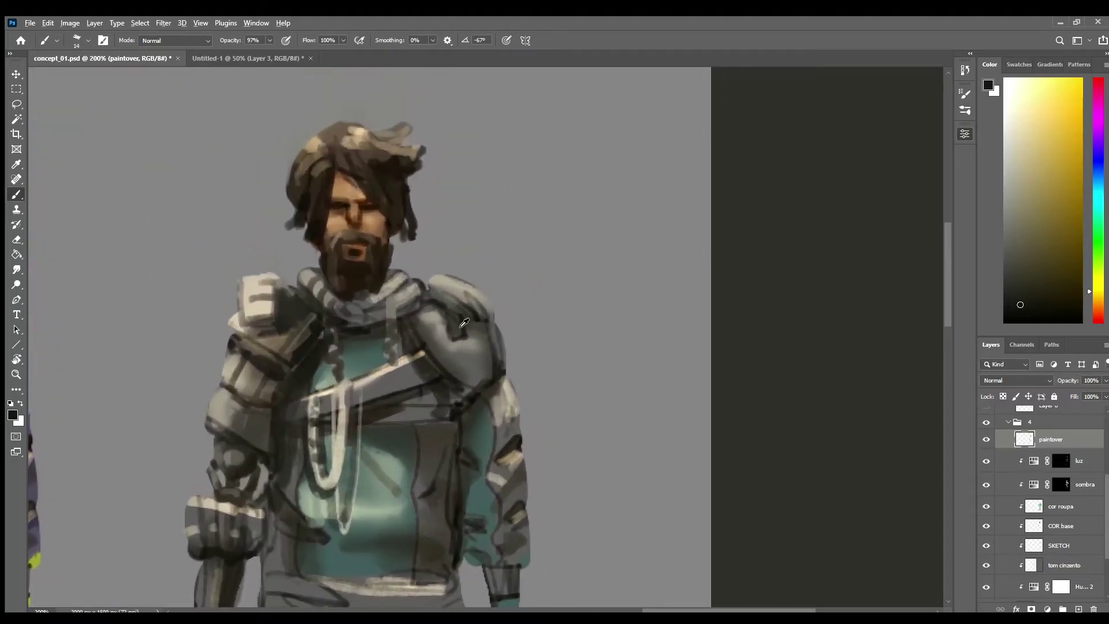
alt+click(454, 295)
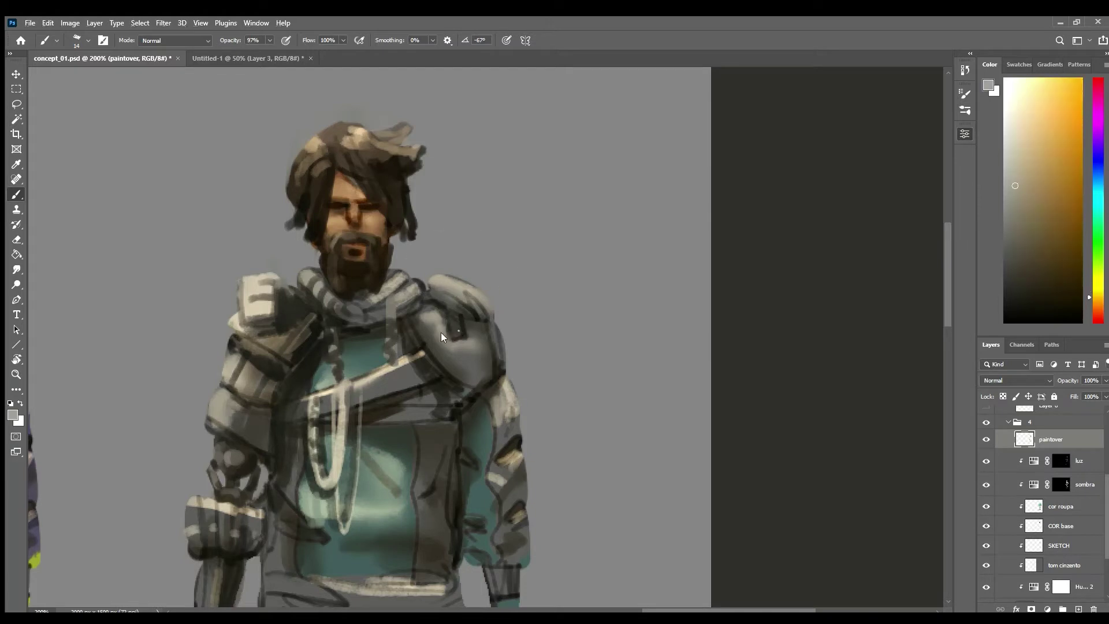
key(bracketleft)
key(bracketleft)
key(bracketleft)
key(bracketleft)
key(bracketleft)
key(bracketleft)
mouse_move(441, 321)
mouse_down()
mouse_move(467, 345)
mouse_move(449, 363)
mouse_move(471, 342)
mouse_move(459, 368)
mouse_move(480, 361)
mouse_move(464, 375)
mouse_move(491, 334)
mouse_move(421, 342)
mouse_move(445, 321)
mouse_up()
alt+click(421, 342)
drag(457, 365, 476, 345)
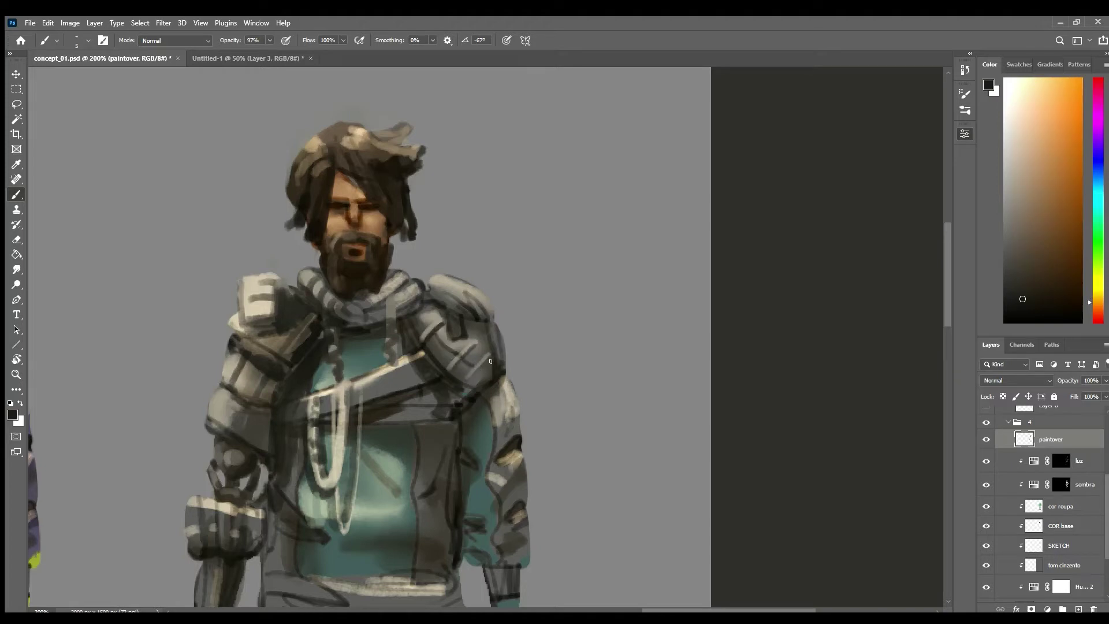
scroll(490, 361, down, 3)
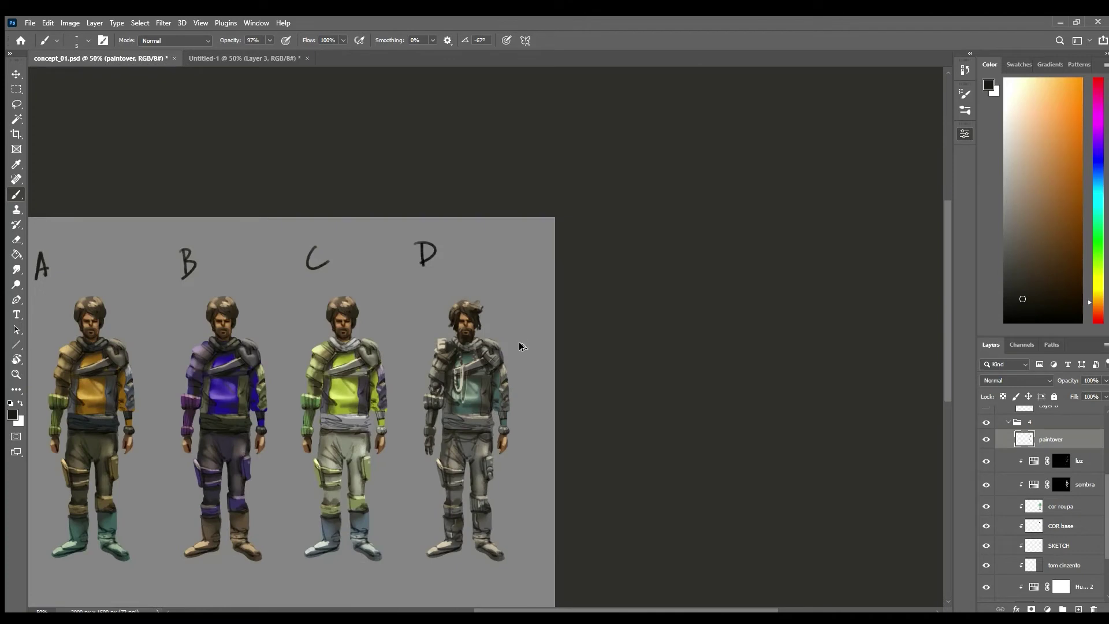
scroll(508, 349, up, 3)
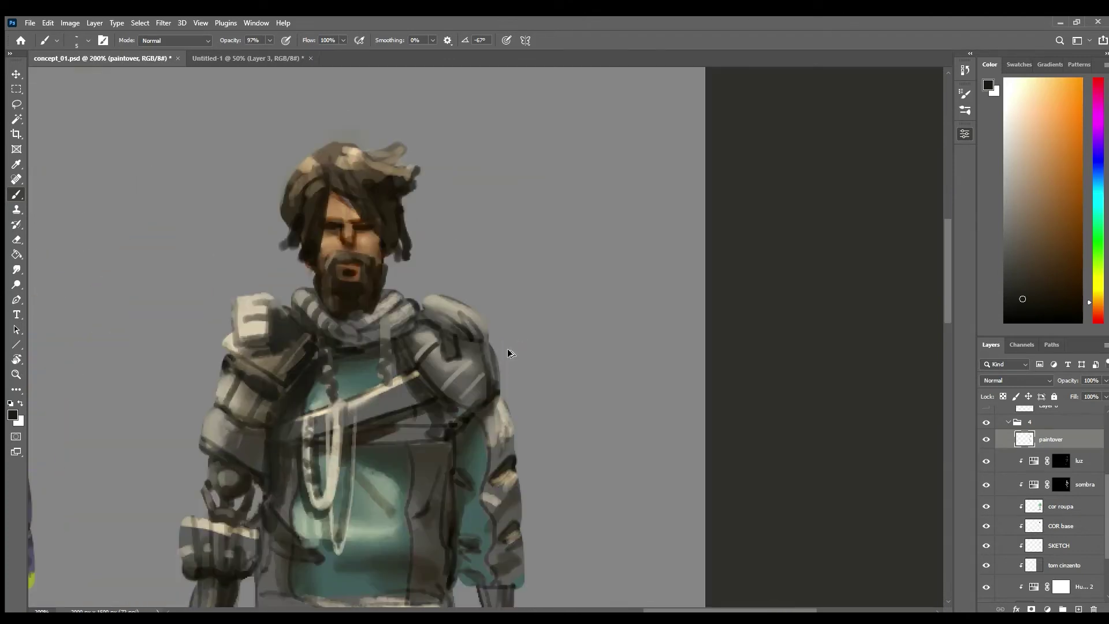
key(ctrl+z)
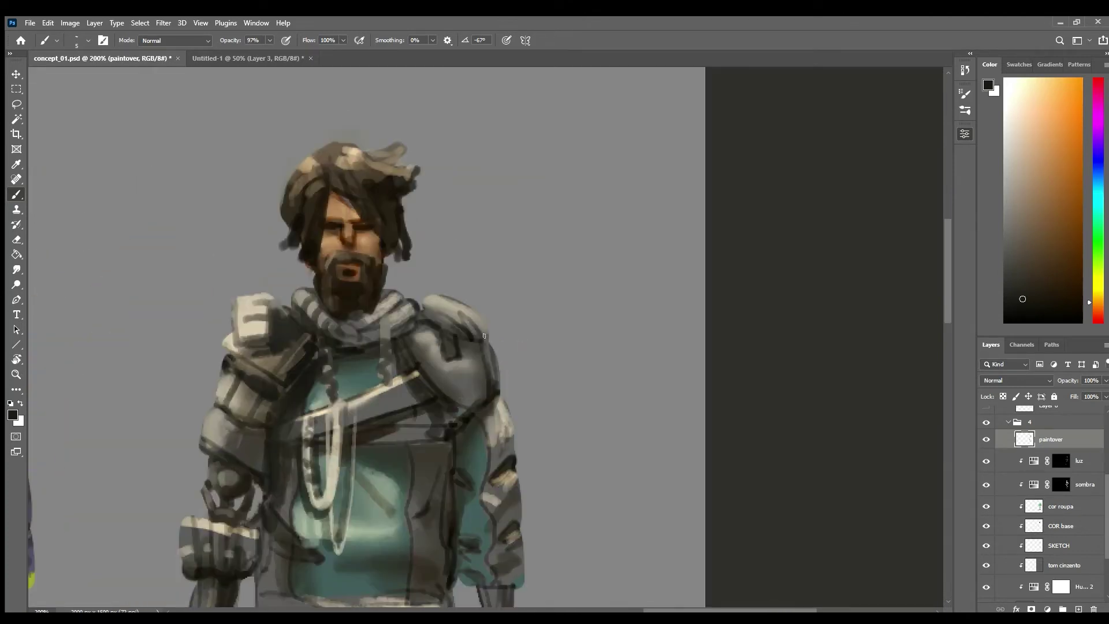
Edge the shoulder pad's notch with a light highlight, and refine the surrounding plates with sampled dark and mid-grey tones.
alt+click(399, 388)
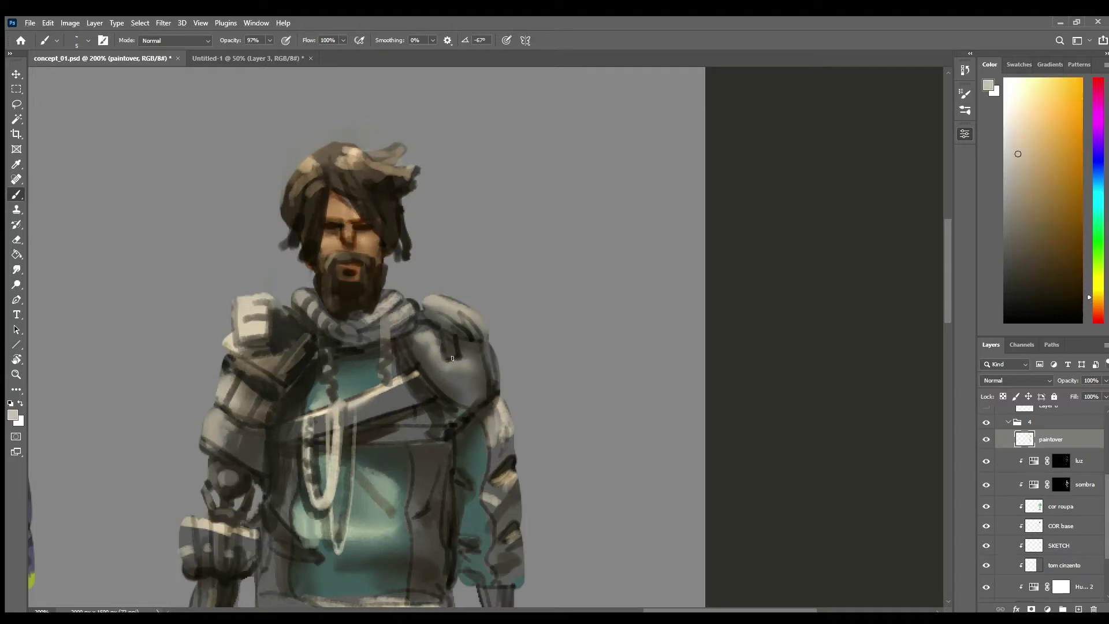
drag(452, 359, 445, 361)
alt+click(454, 338)
alt+click(445, 350)
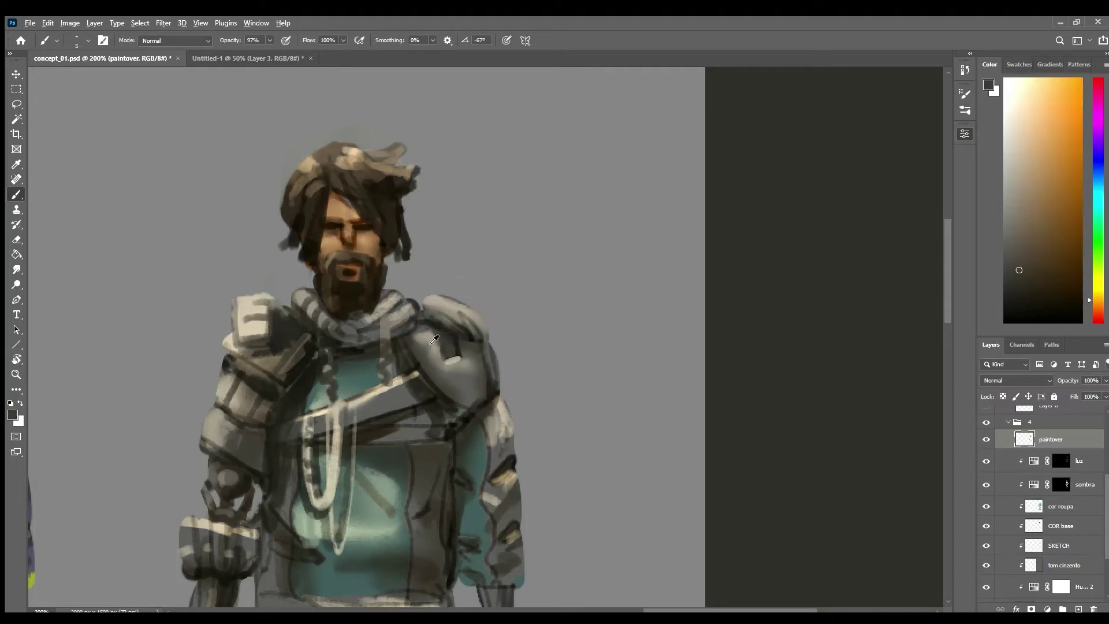
alt+click(435, 340)
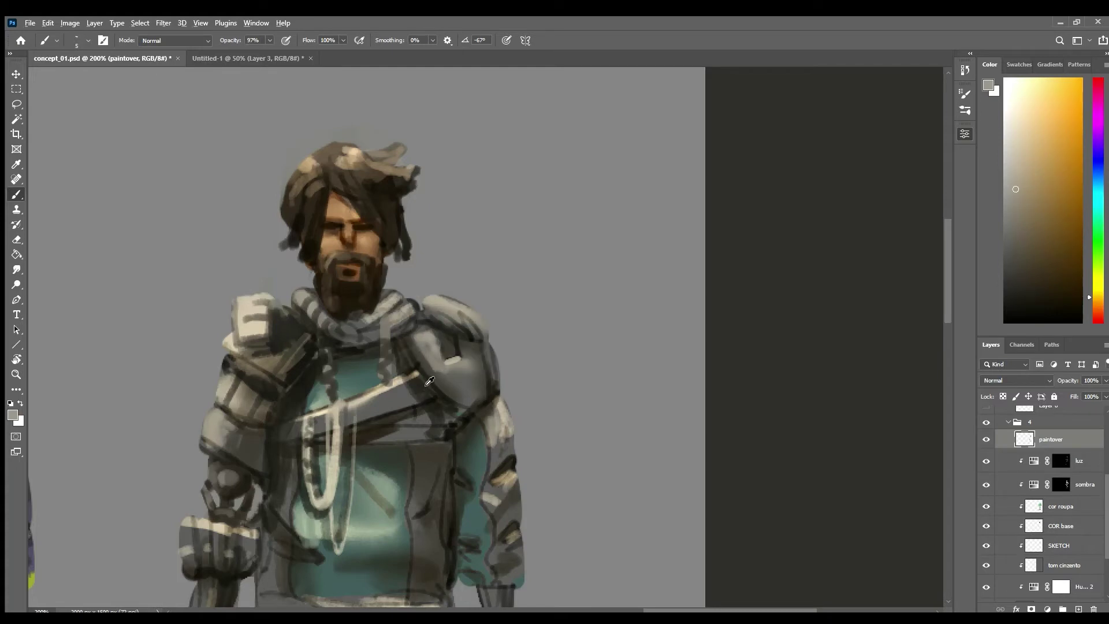
alt+click(426, 379)
alt+click(418, 364)
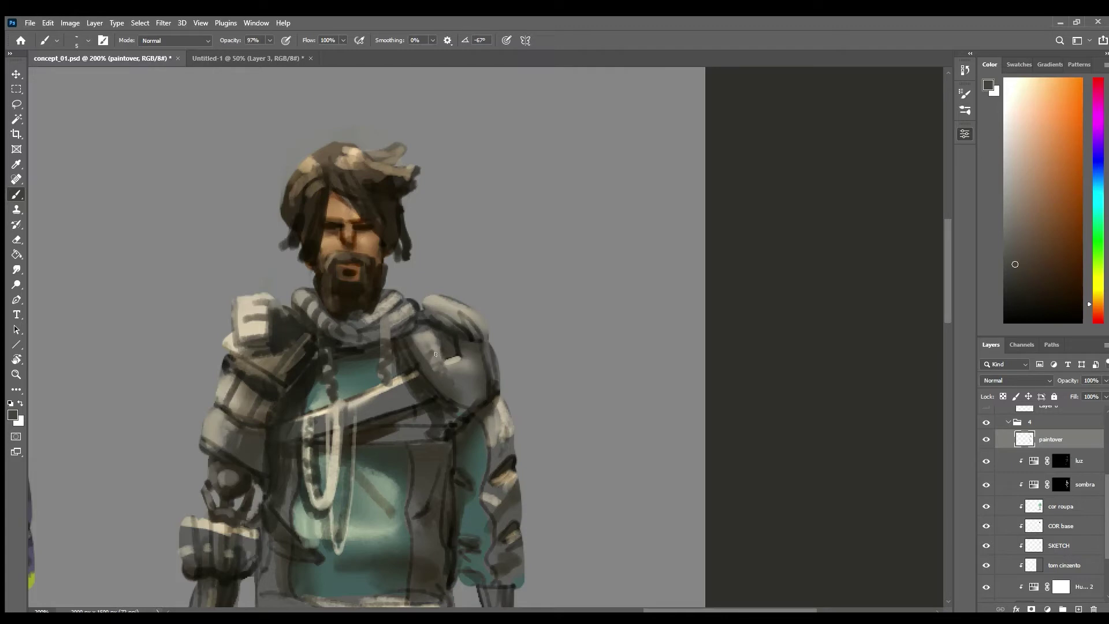
alt+click(467, 417)
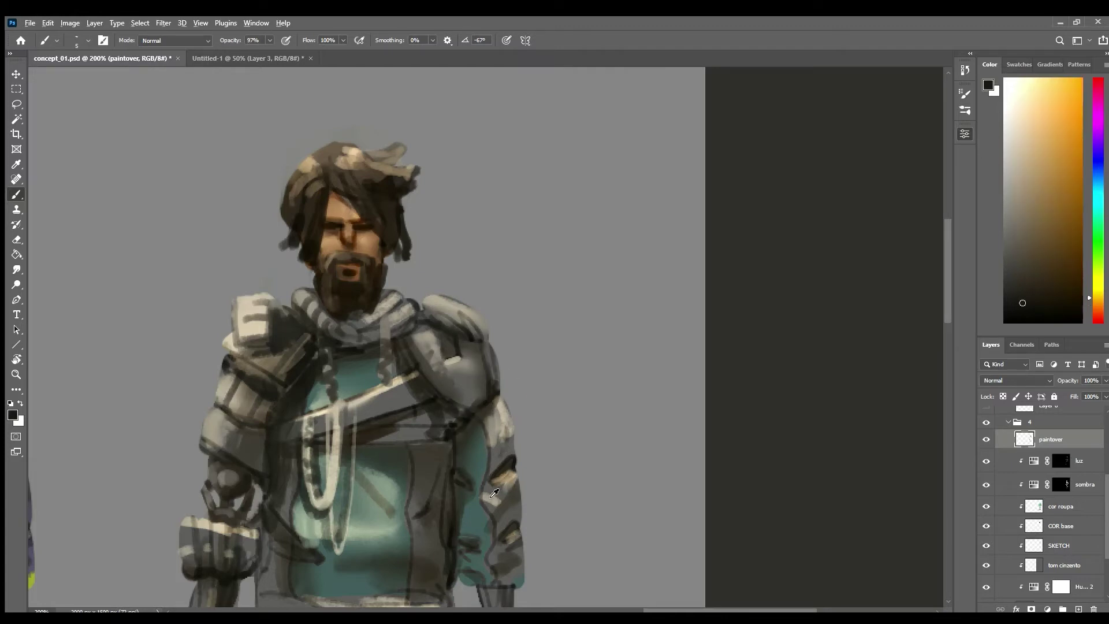
Paint a bright teal wavy accent line down the teal part of D's sleeve.
alt+click(481, 523)
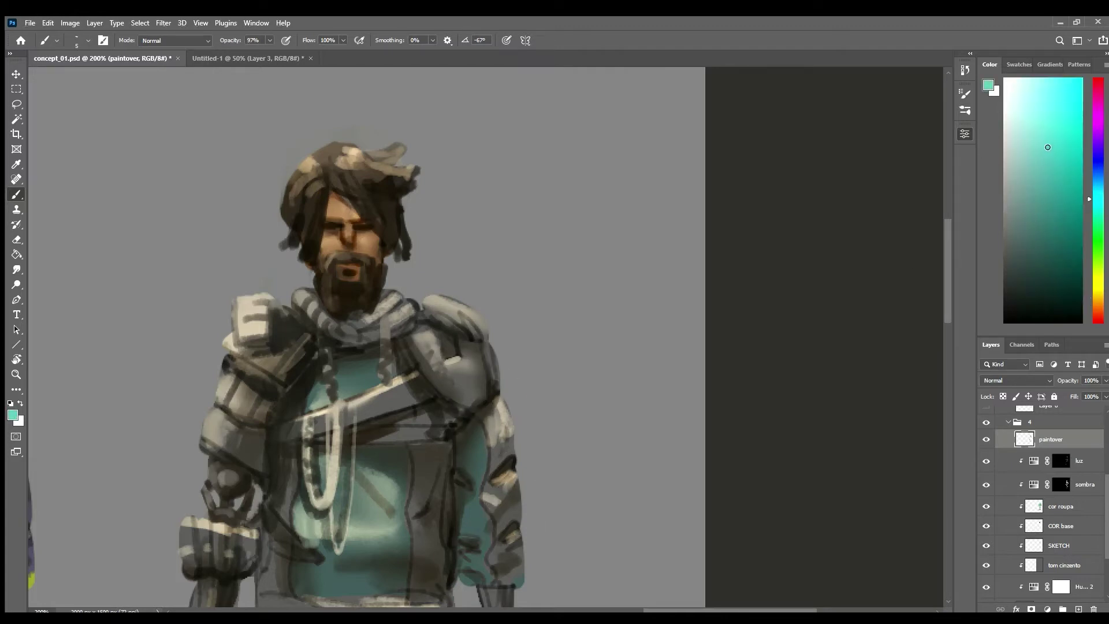
mouse_move(474, 418)
mouse_down()
mouse_move(477, 498)
mouse_move(491, 527)
mouse_move(546, 376)
mouse_move(498, 414)
mouse_move(504, 437)
mouse_up()
key(space)
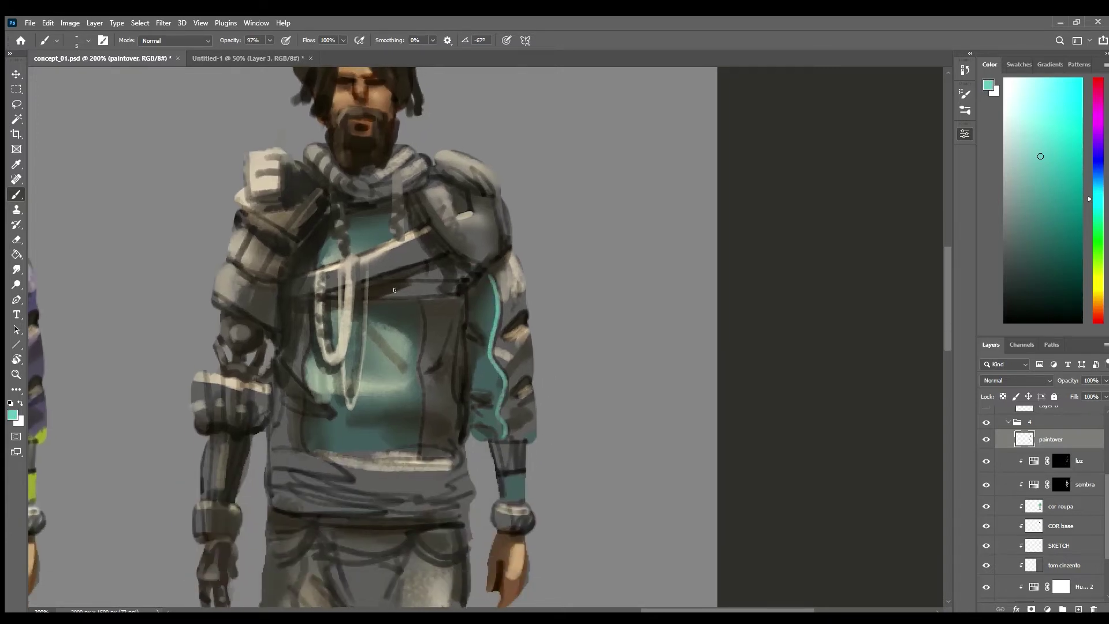
Add matching bright teal vertical accent lines to the upper and lower parts of D's shirt.
drag(315, 444, 318, 411)
drag(383, 209, 386, 243)
drag(404, 310, 408, 442)
drag(470, 457, 520, 447)
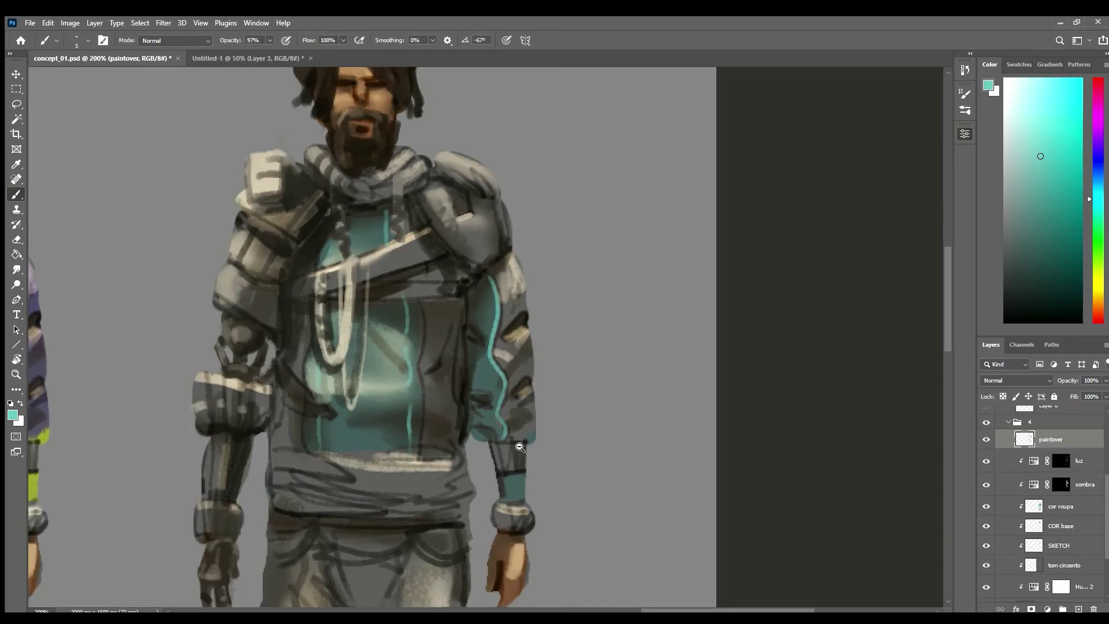
alt+click(519, 446)
alt+click(525, 446)
alt+click(532, 445)
drag(549, 521, 620, 429)
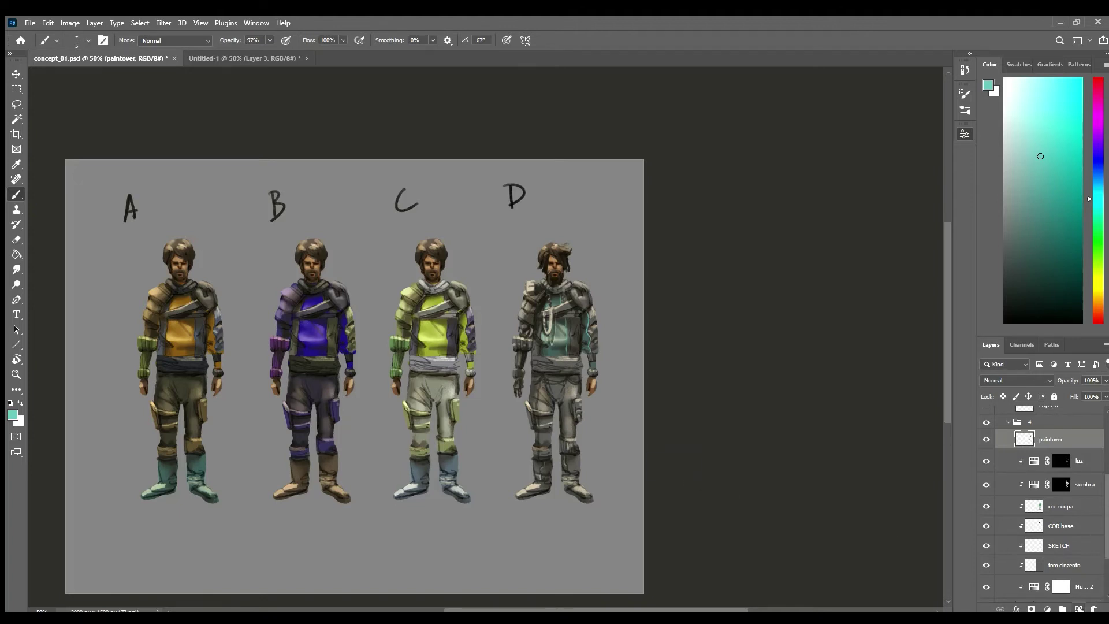
Create a new layer and fill a large circular selection over figure C's torso with black.
click(1077, 609)
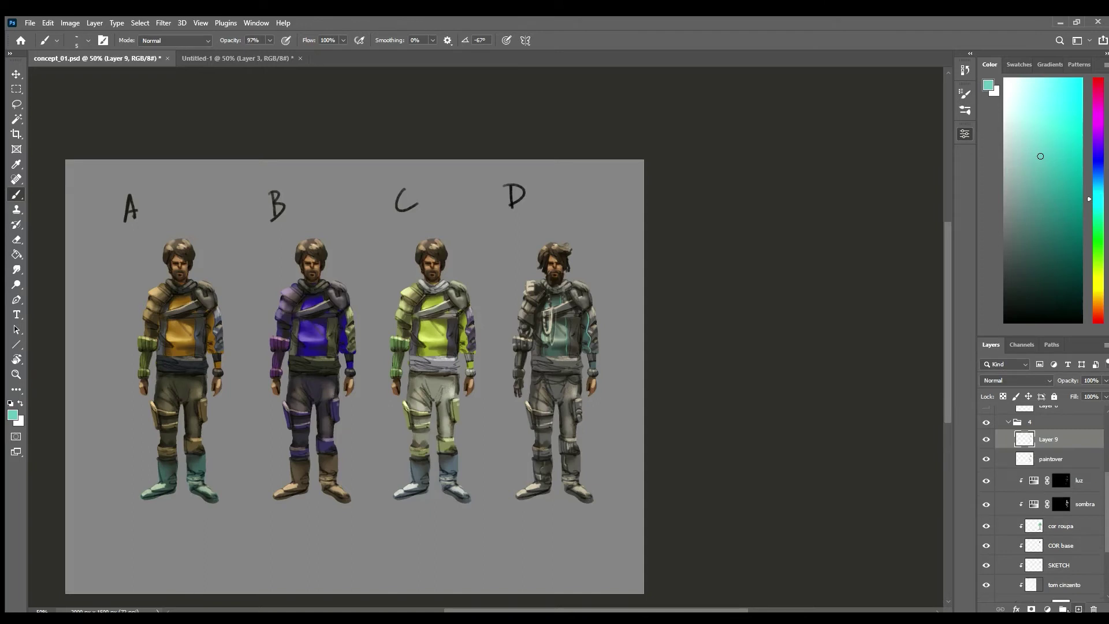
click(14, 89)
key(shift+m)
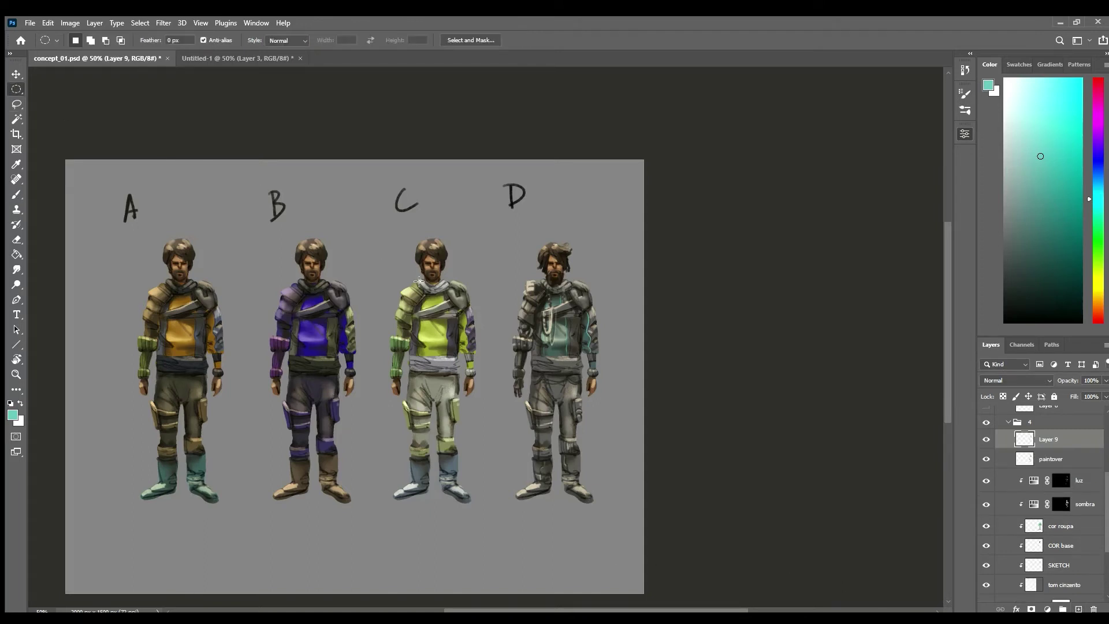
drag(356, 257, 518, 385)
key(i)
key(b)
key(d)
alt+right_click(421, 305)
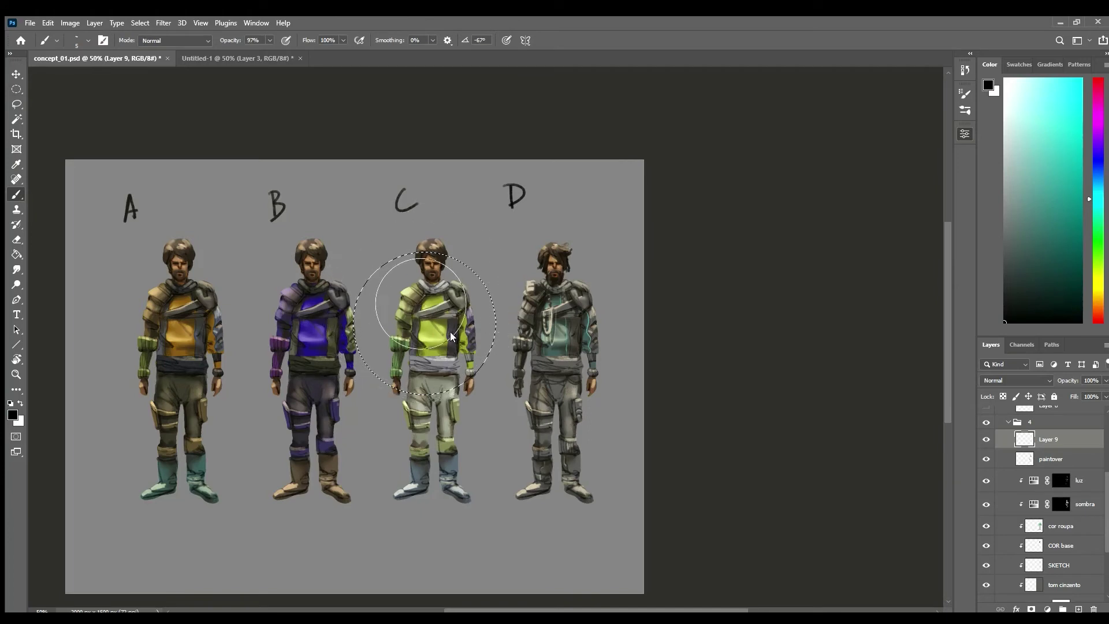
drag(456, 286, 409, 432)
key(alt+BackSpace)
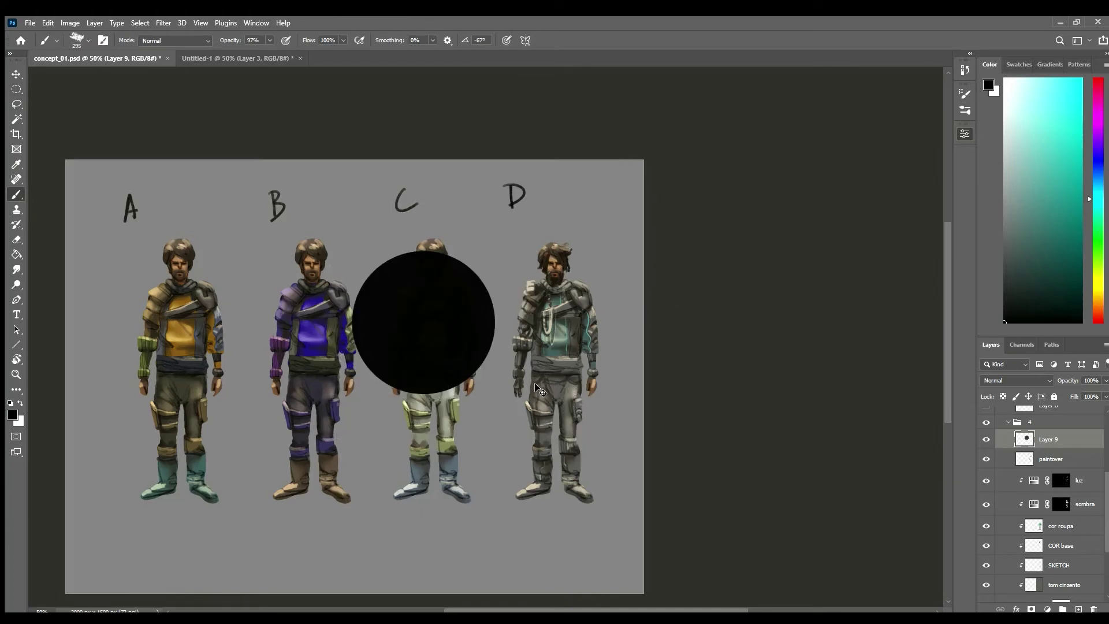
Scale the black circle to about 83% width and 11% height at D's feet, and put its layer beneath D's figure layers.
key(ctrl+t)
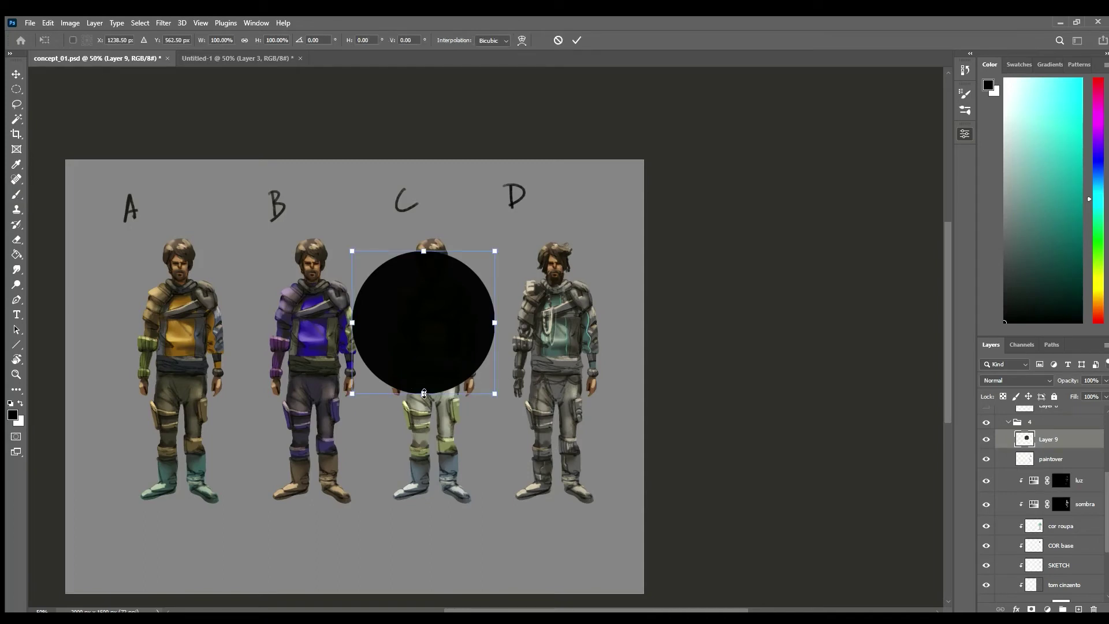
drag(424, 394, 615, 492)
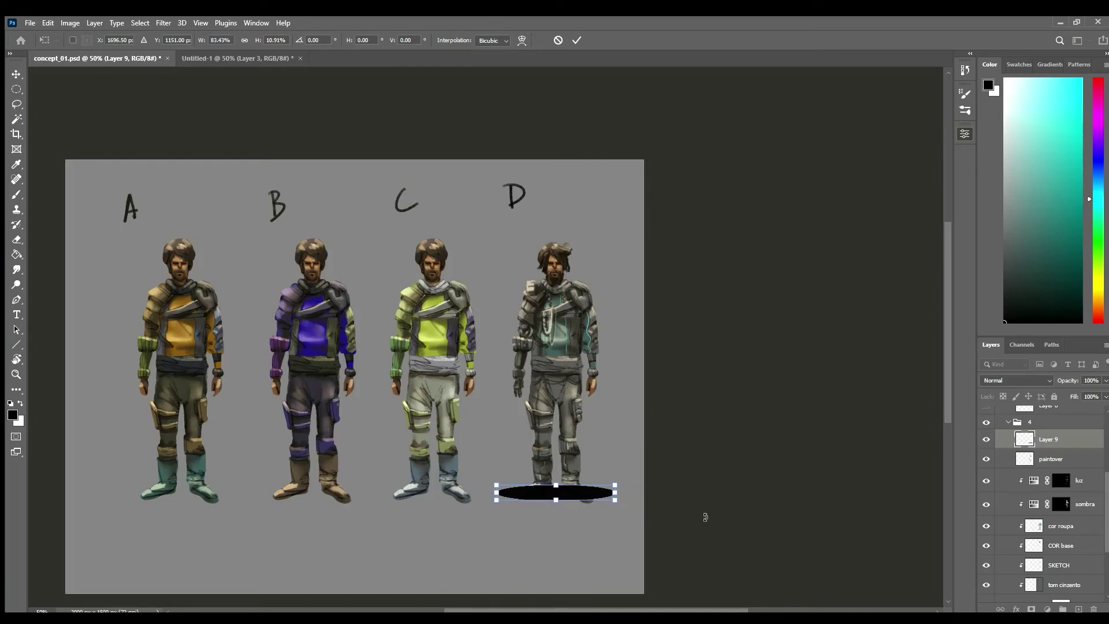
key(Return)
key(b)
scroll(1106, 497, down, 1)
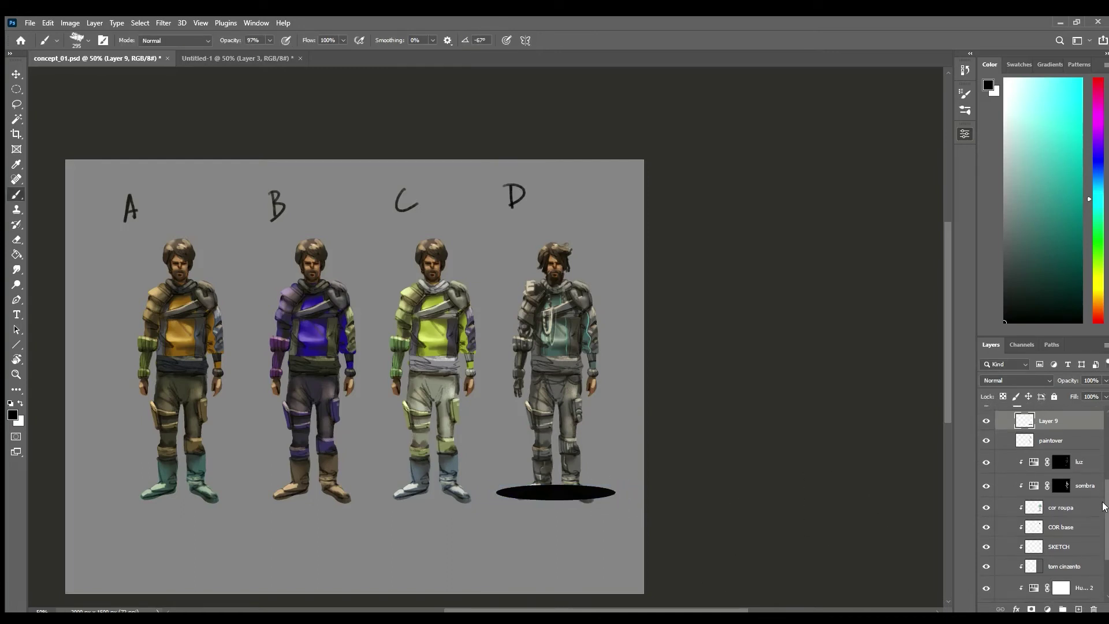
drag(1048, 423, 1046, 538)
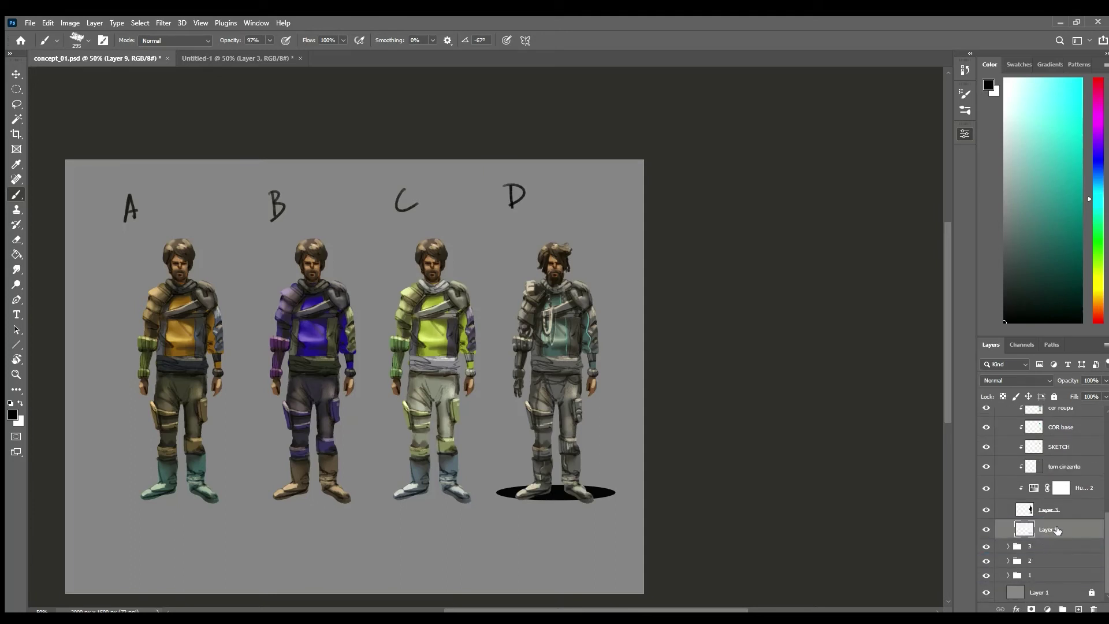
Shift the black ellipse slightly down under D's feet and stretch its height to about 117%.
key(v)
drag(558, 500, 555, 506)
key(ctrl)
key(ctrl+t)
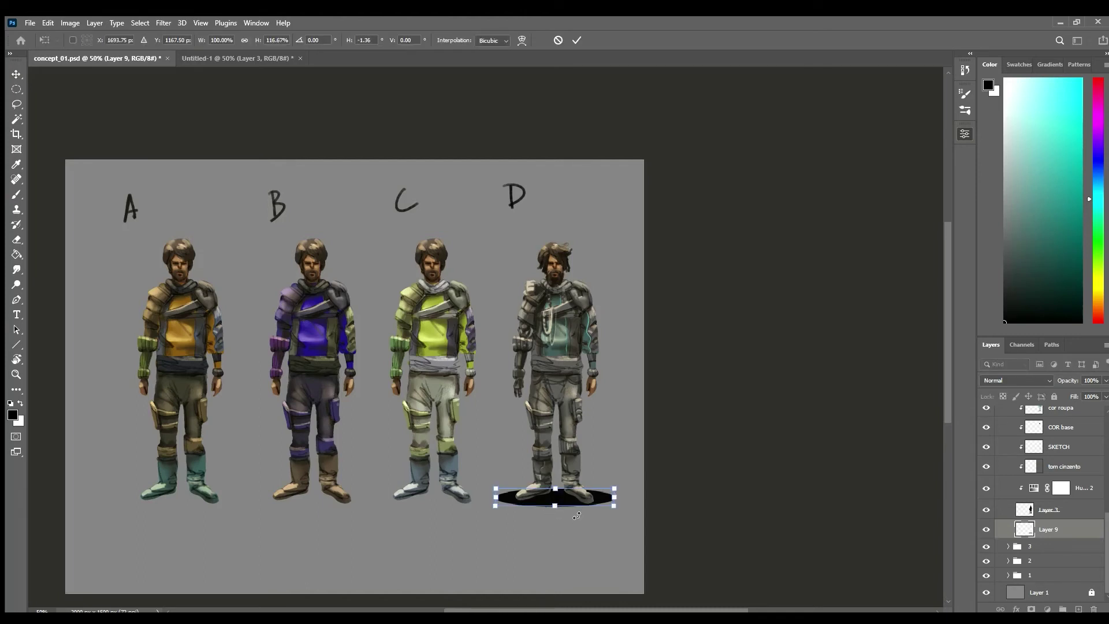
key(Return)
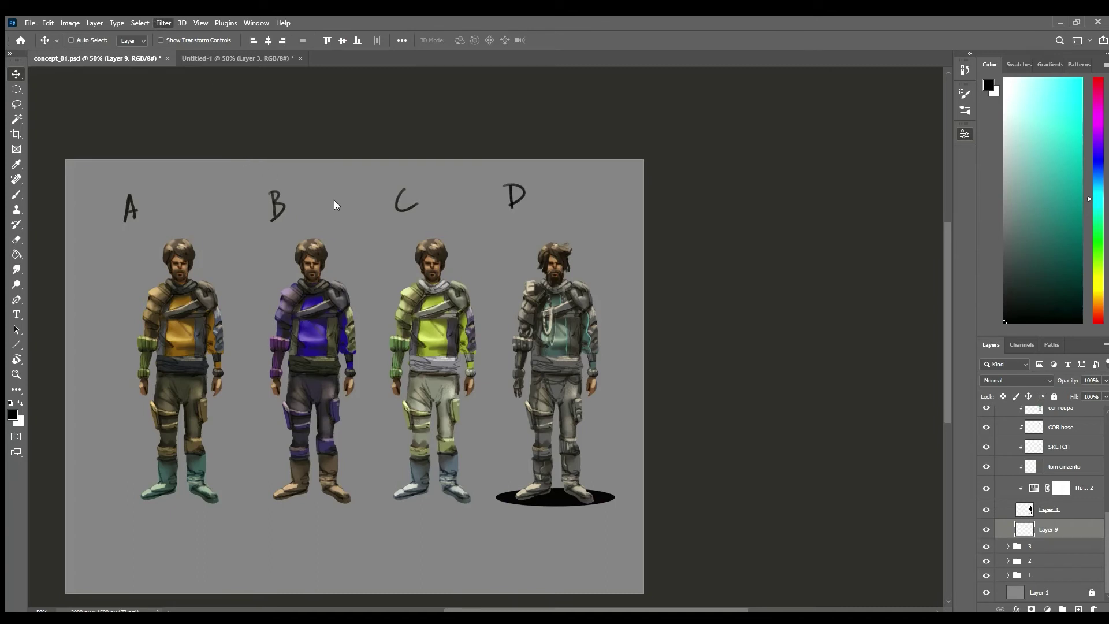
Soften the edges of the black ellipse under D's feet with a light blur filter.
click(337, 223)
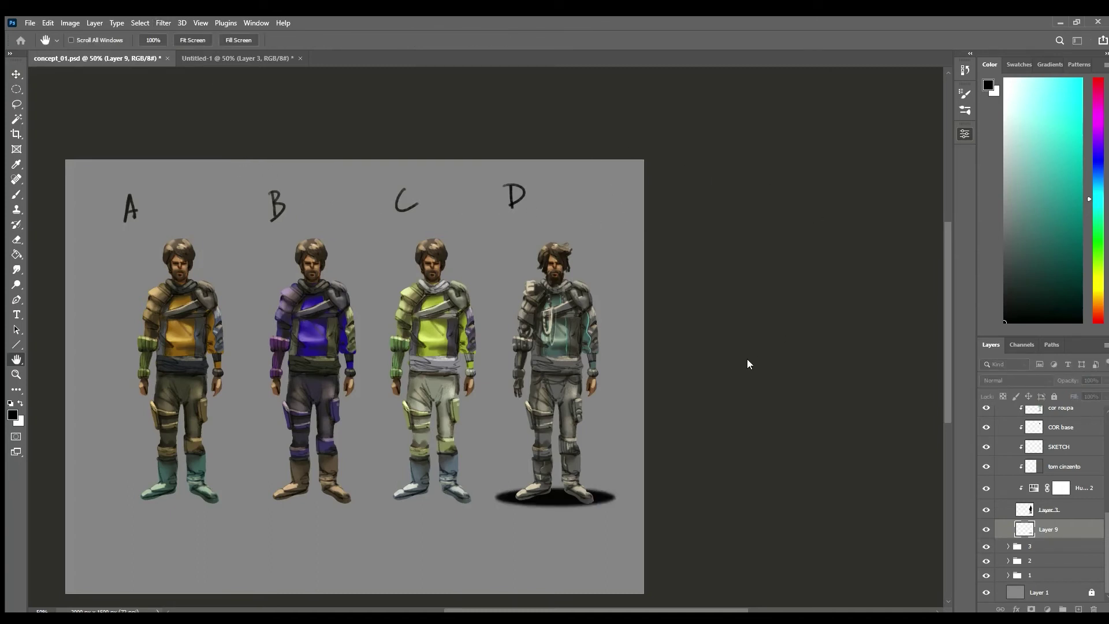
drag(767, 370, 763, 375)
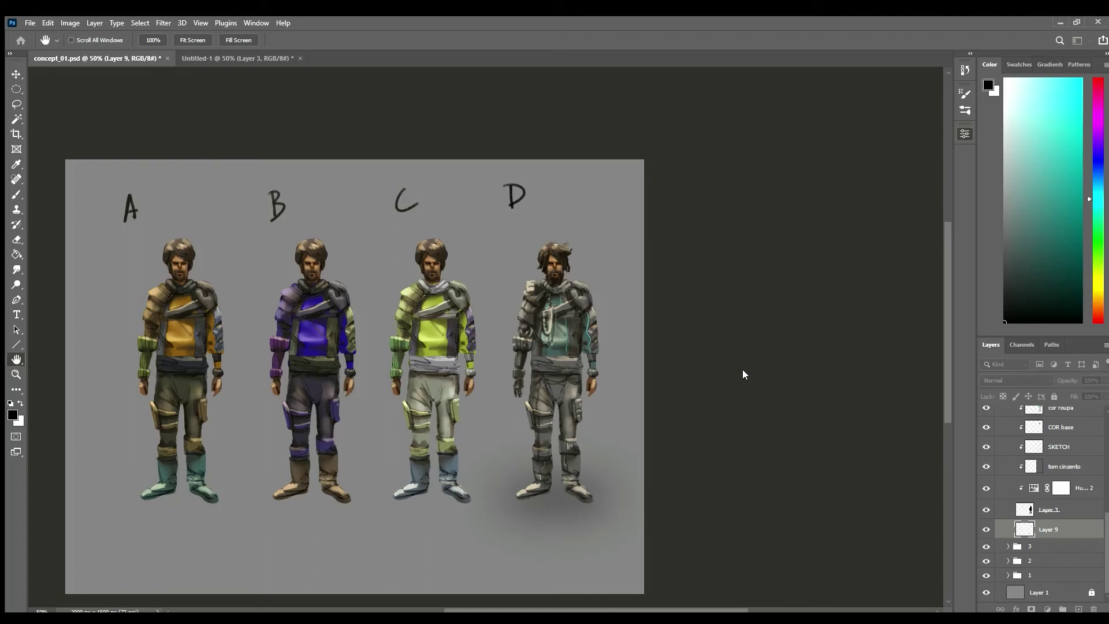
key(ctrl+z)
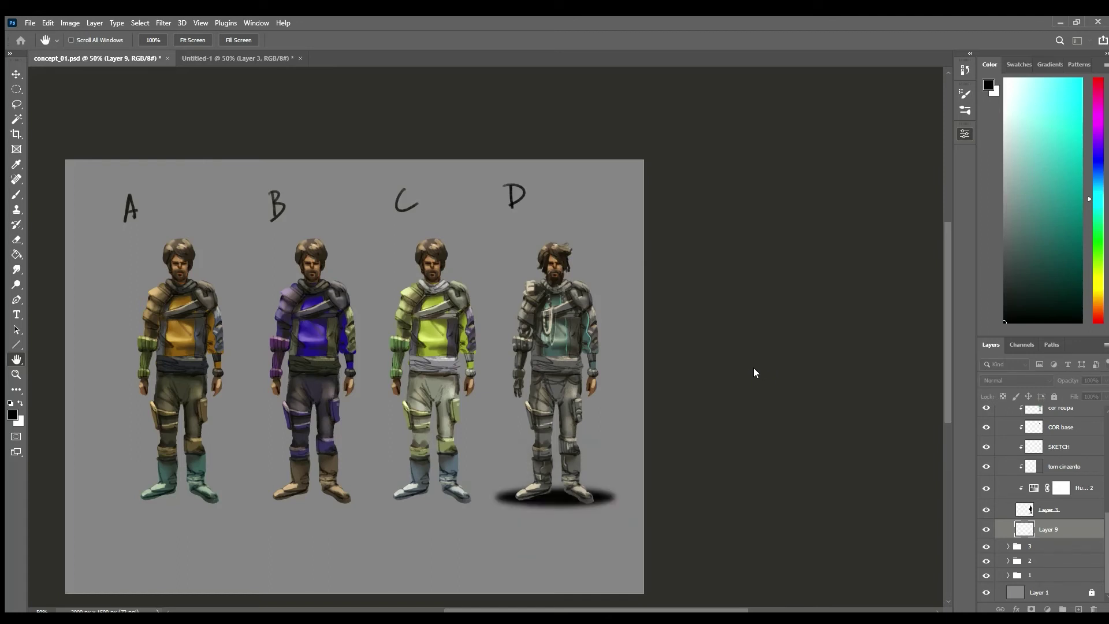
click(847, 212)
Lower the ground shadow layer's opacity to 47%.
click(1103, 380)
drag(1100, 390, 1076, 392)
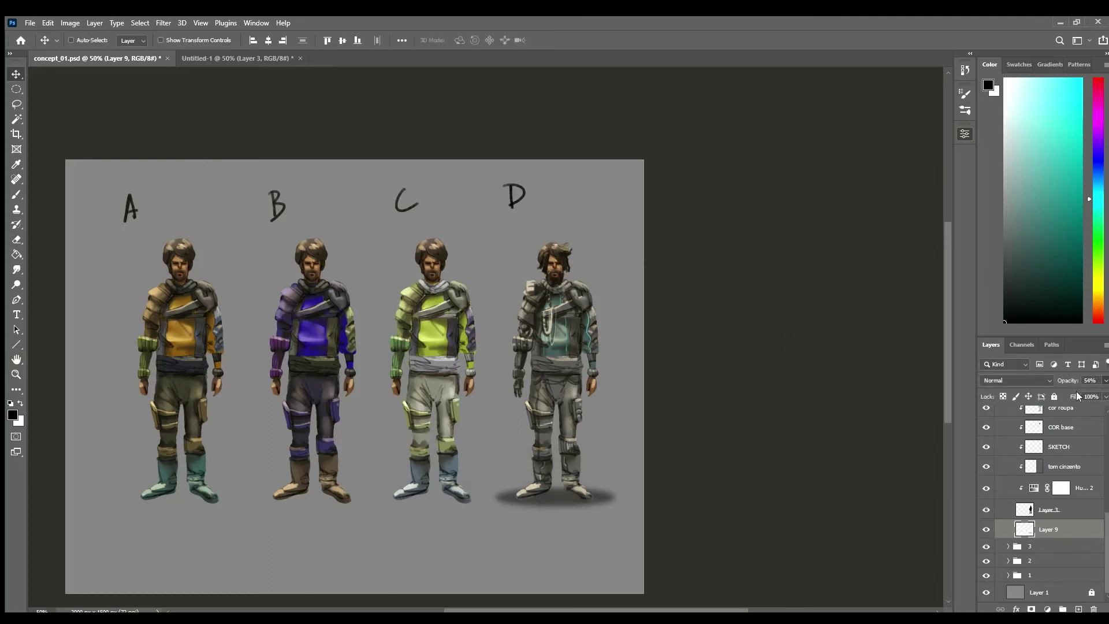
key(4)
key(7)
On a new layer above paintover, paint thin white rim highlights along the outer edge of D's hair and raised shoulder armour.
scroll(1104, 543, up, 5)
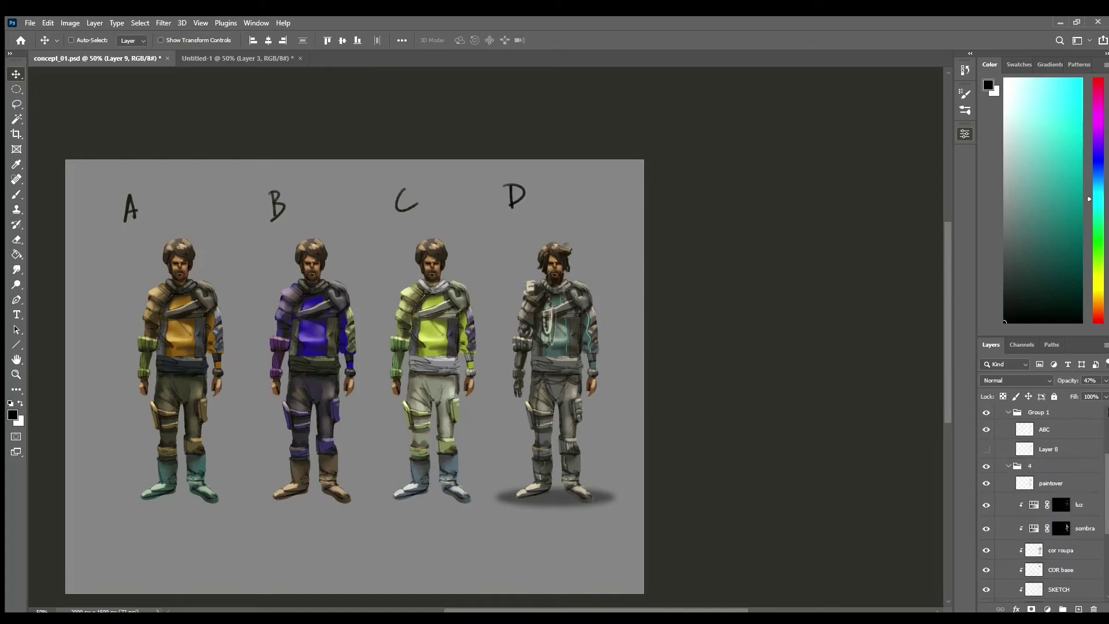
click(1091, 487)
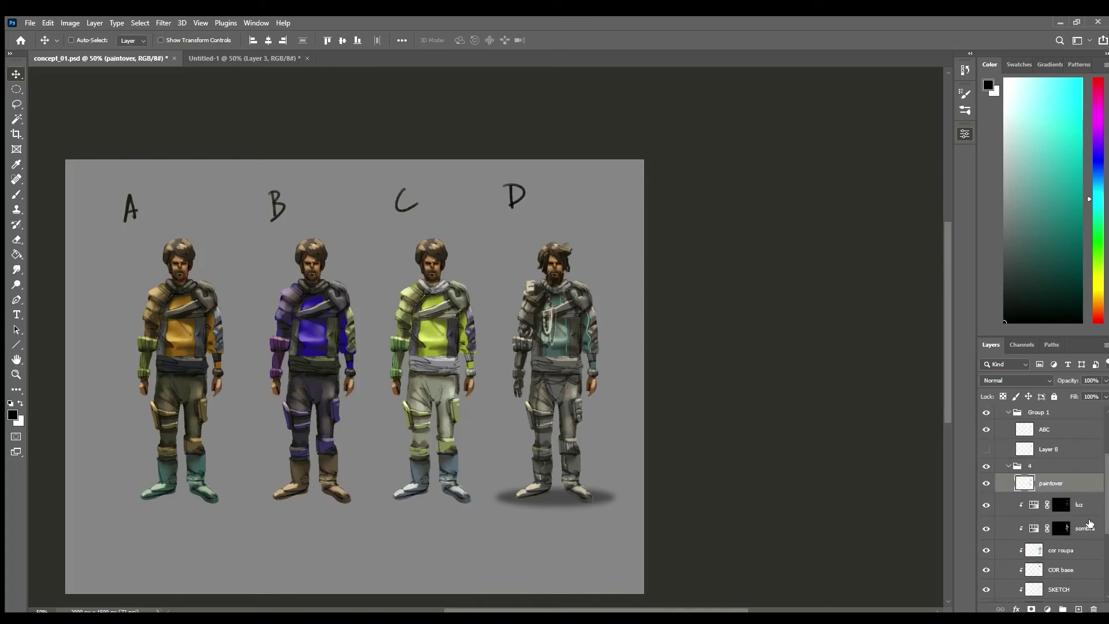
scroll(550, 237, up, 5)
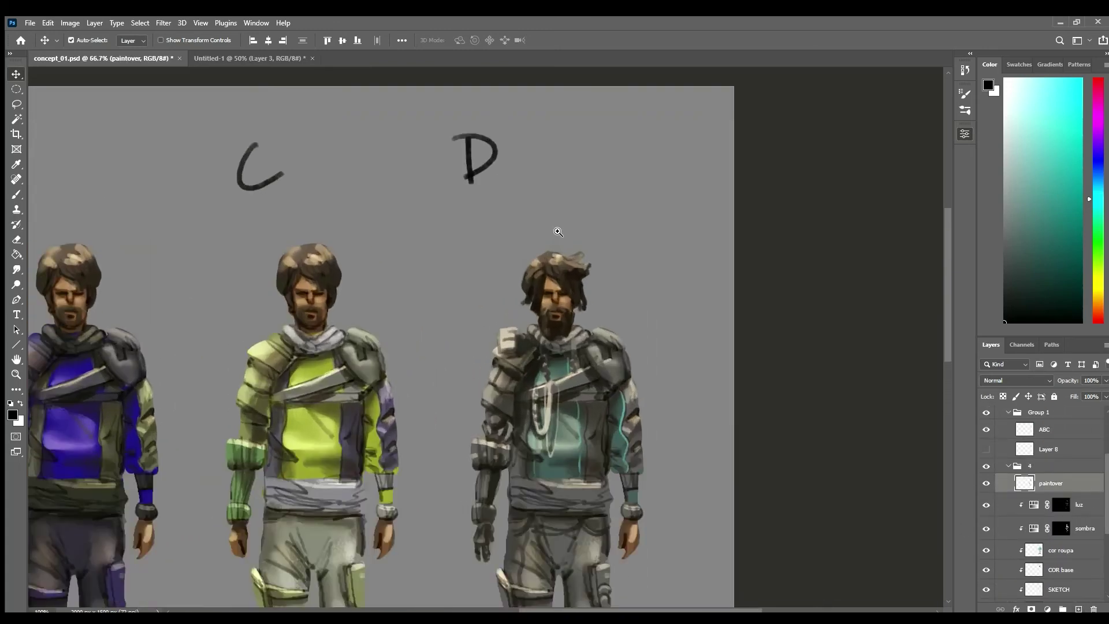
key(b)
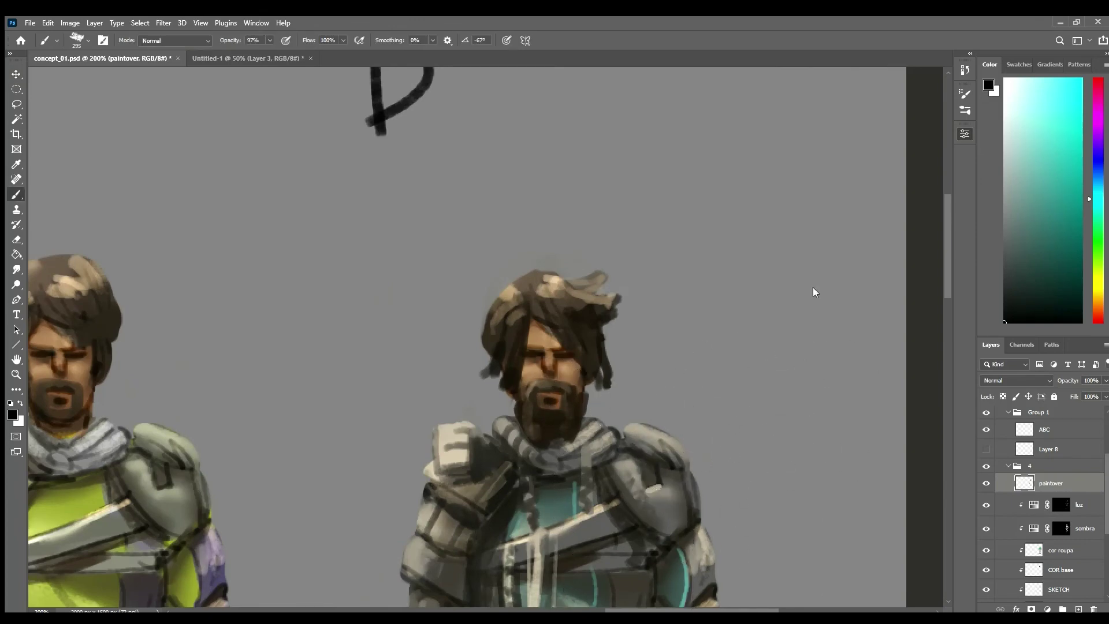
key(x)
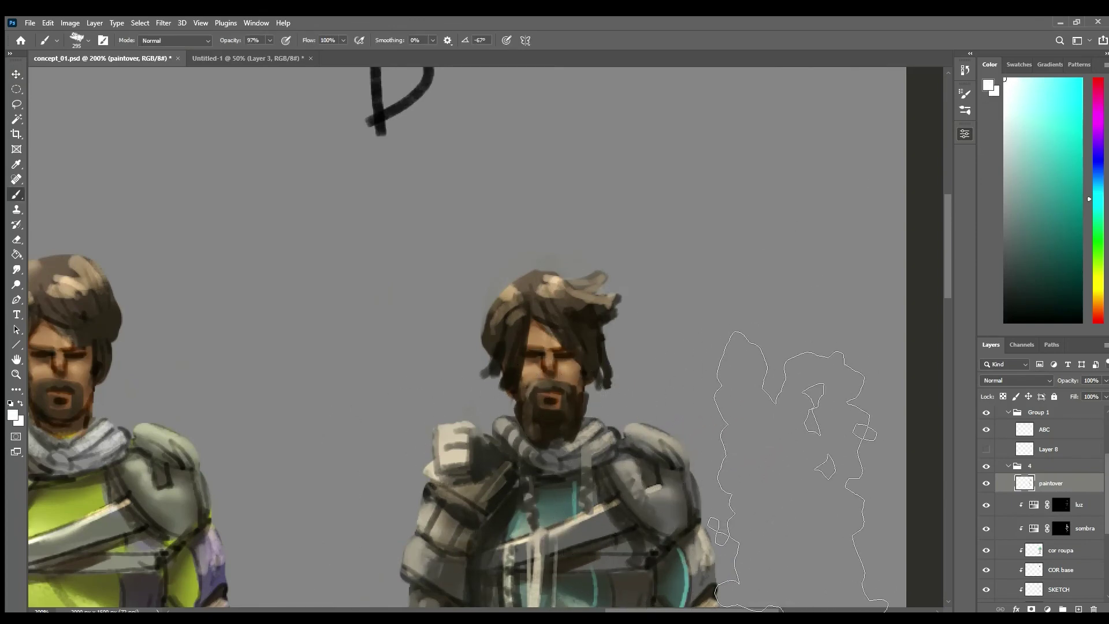
click(1078, 609)
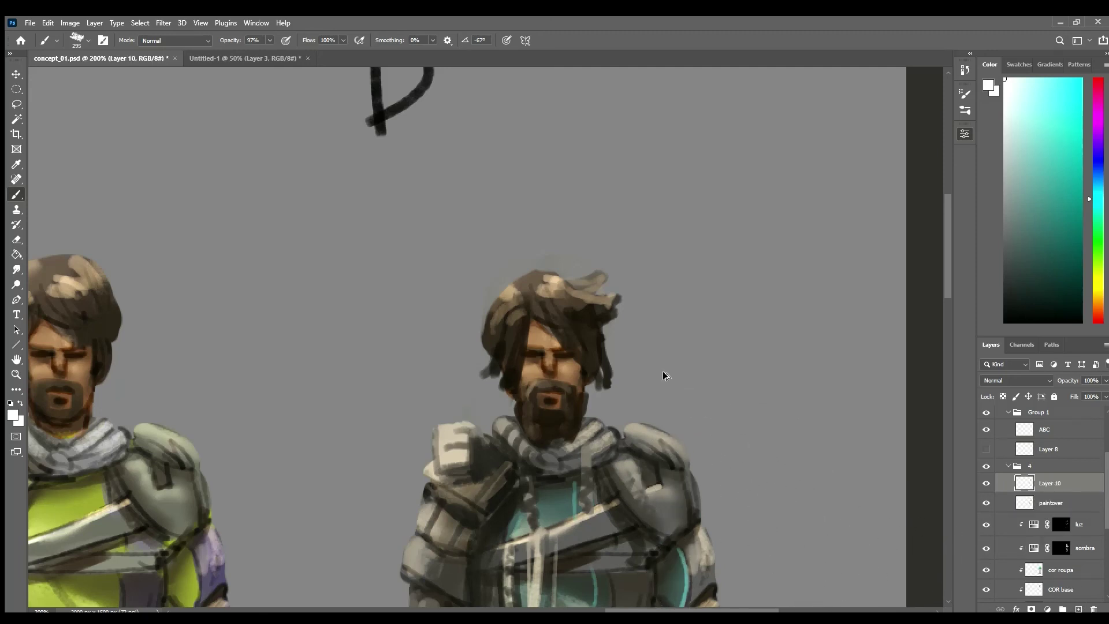
key(bracketleft)
key(bracketleft)
mouse_move(502, 282)
mouse_down()
mouse_move(555, 276)
mouse_move(534, 270)
mouse_move(565, 280)
mouse_move(599, 270)
mouse_up()
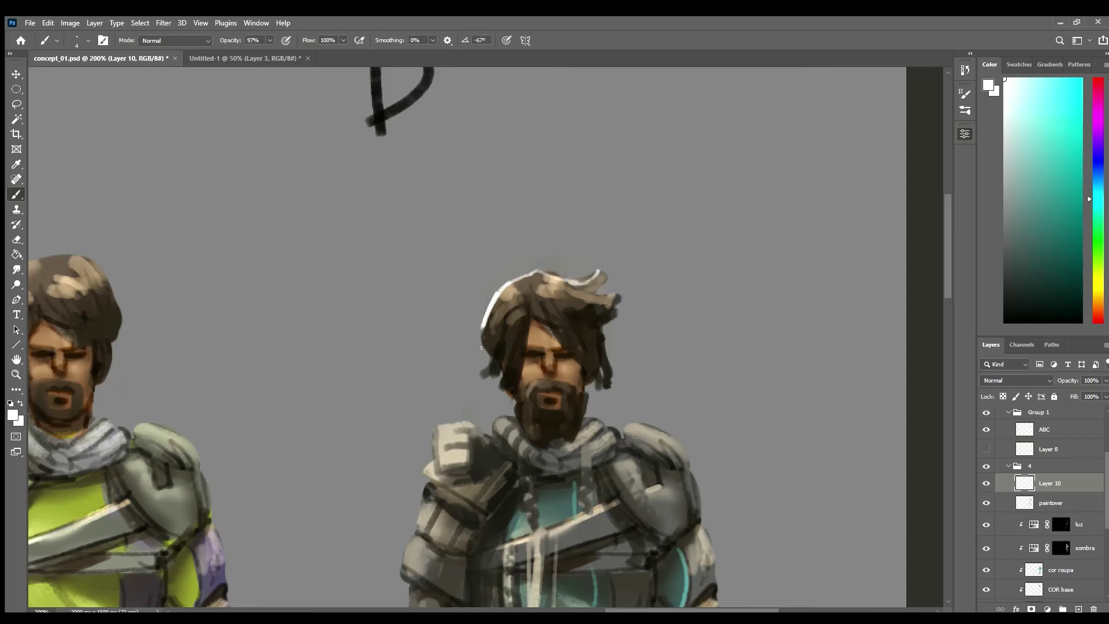
drag(481, 347, 491, 370)
mouse_move(432, 428)
mouse_down()
mouse_move(466, 416)
mouse_move(477, 438)
mouse_move(505, 417)
mouse_move(430, 443)
mouse_move(422, 478)
mouse_up()
Continue the white rim highlight down the outer edge of D's mechanical arm and around the elbow and forearm guard.
scroll(537, 476, down, 1)
drag(608, 507, 638, 371)
drag(510, 348, 503, 388)
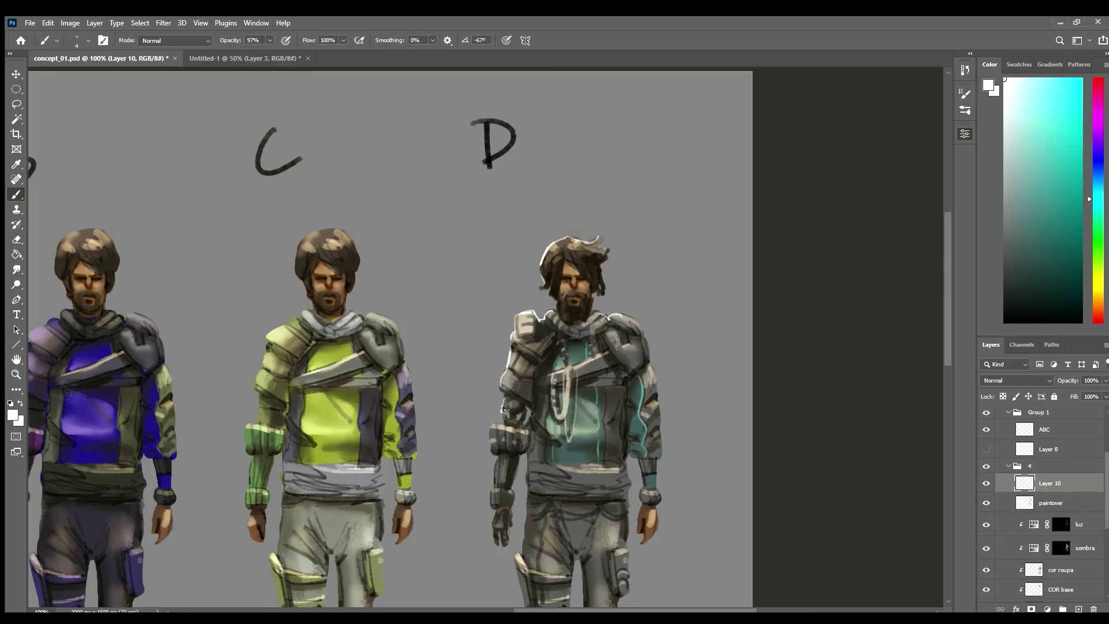
mouse_move(516, 416)
mouse_down()
mouse_move(493, 423)
mouse_move(496, 455)
mouse_up()
scroll(571, 456, down, 2)
drag(674, 503, 737, 443)
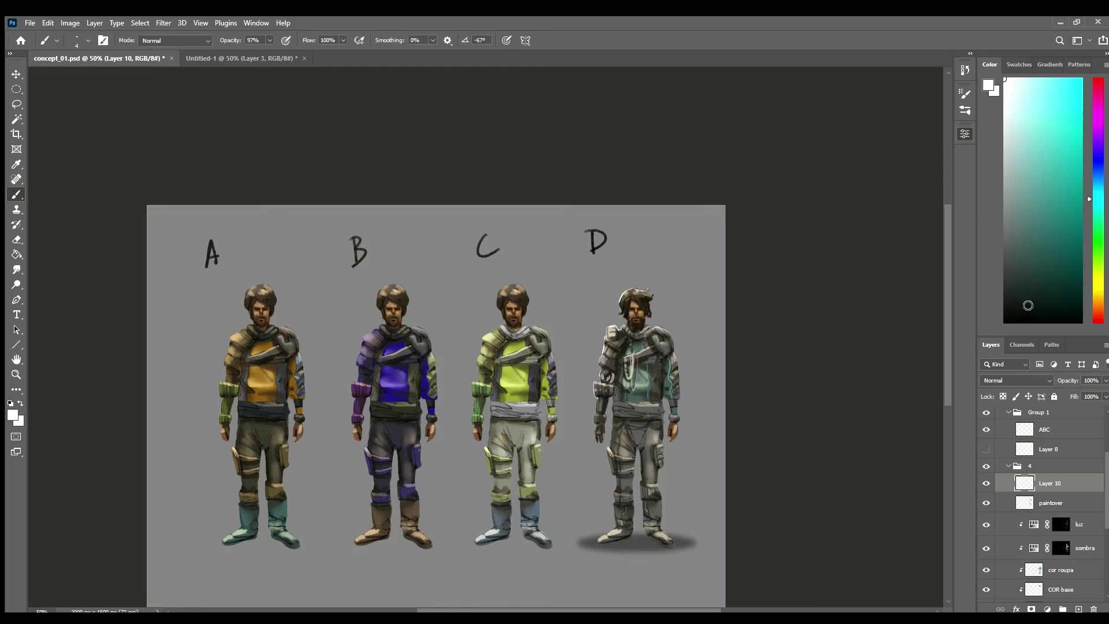
Doodle a thin black smiley face with its tongue out beside the letter D.
key(d)
scroll(652, 260, up, 2)
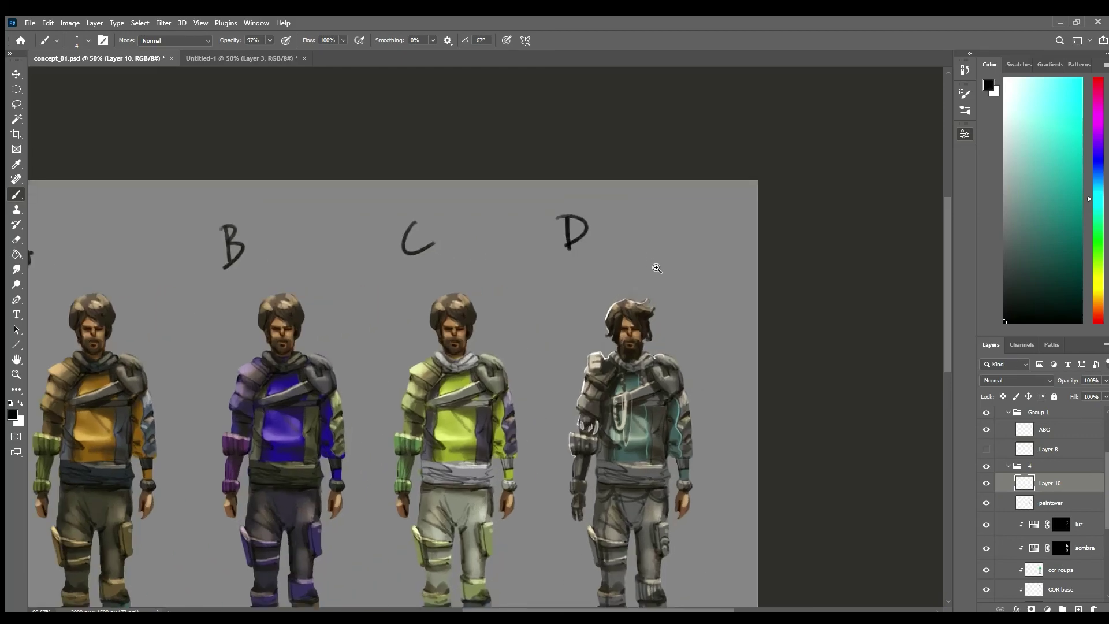
drag(639, 271, 436, 307)
mouse_move(455, 255)
mouse_down()
mouse_move(448, 272)
mouse_move(456, 256)
mouse_move(484, 261)
mouse_move(492, 248)
mouse_up()
mouse_move(450, 283)
mouse_down()
mouse_move(431, 298)
mouse_move(548, 261)
mouse_move(513, 294)
mouse_move(540, 295)
mouse_up()
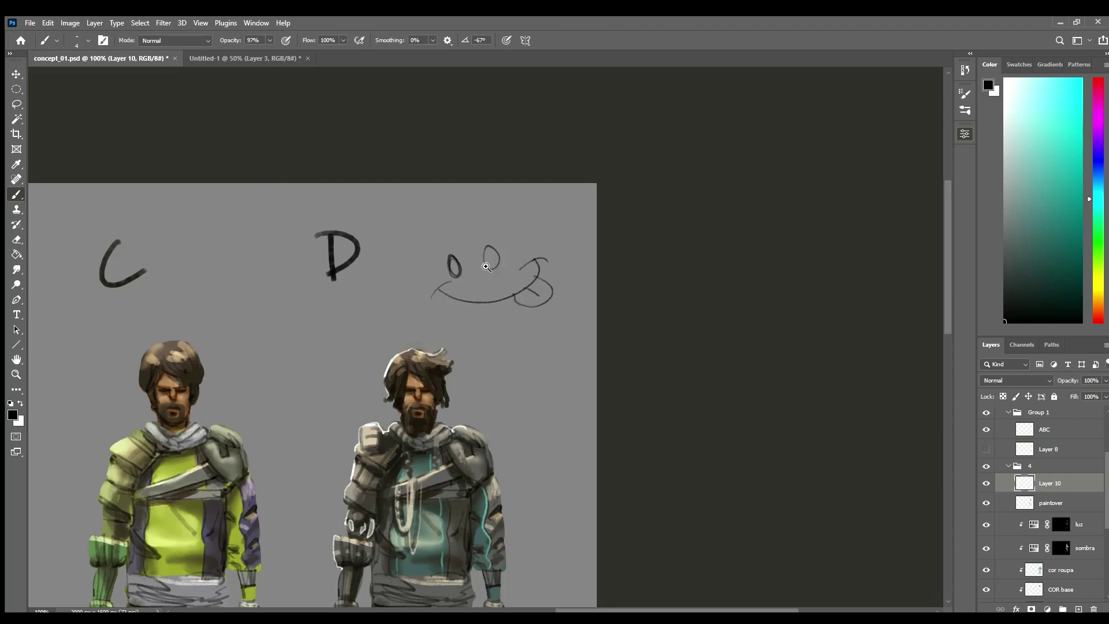
drag(490, 253, 651, 253)
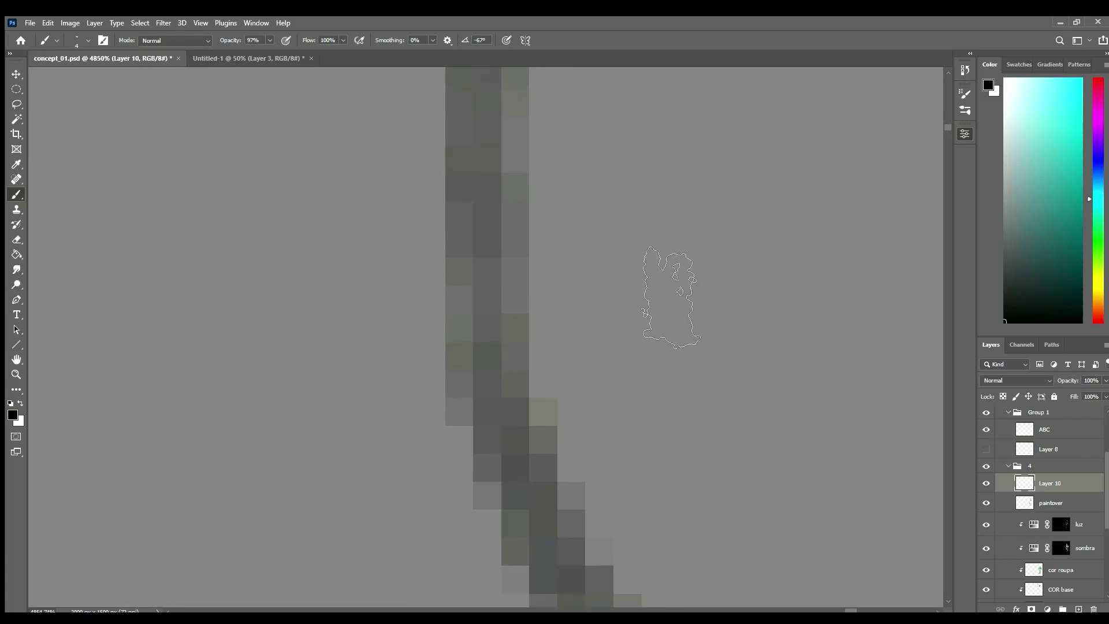